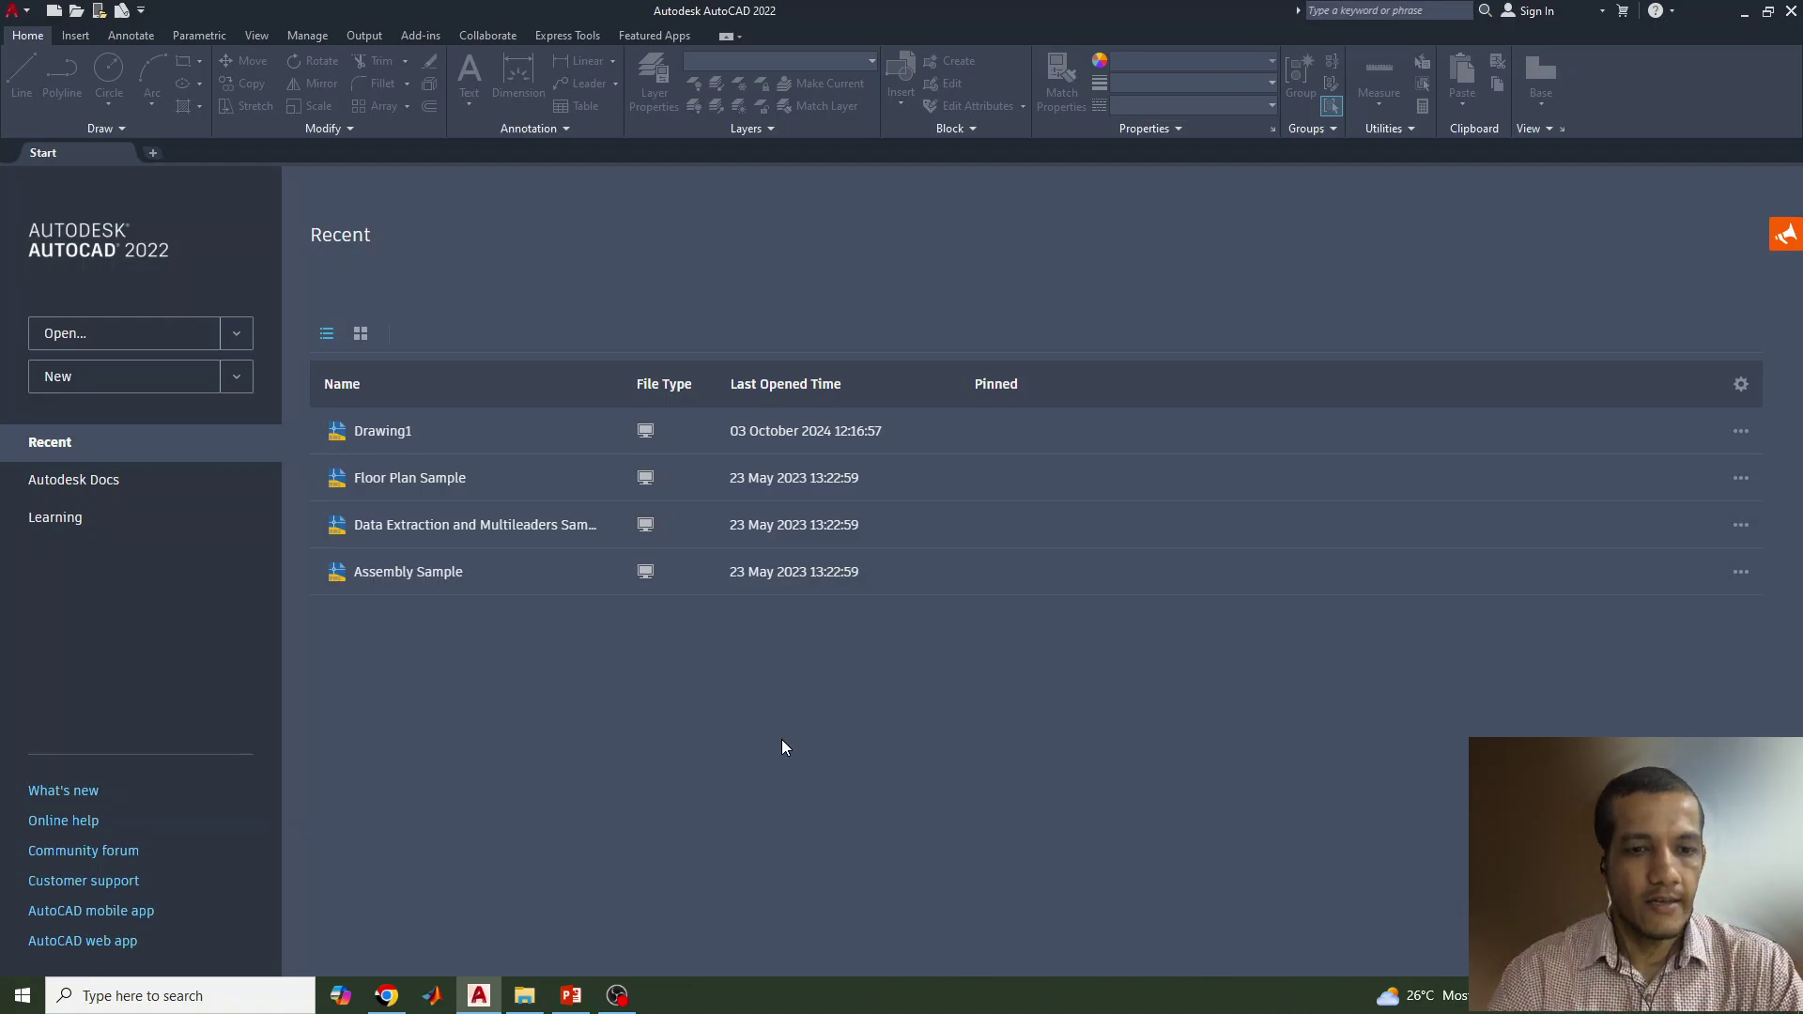
Step: Create a new drawing and begin MVSETUP with paper space declined and Metric units chosen
click(62, 387)
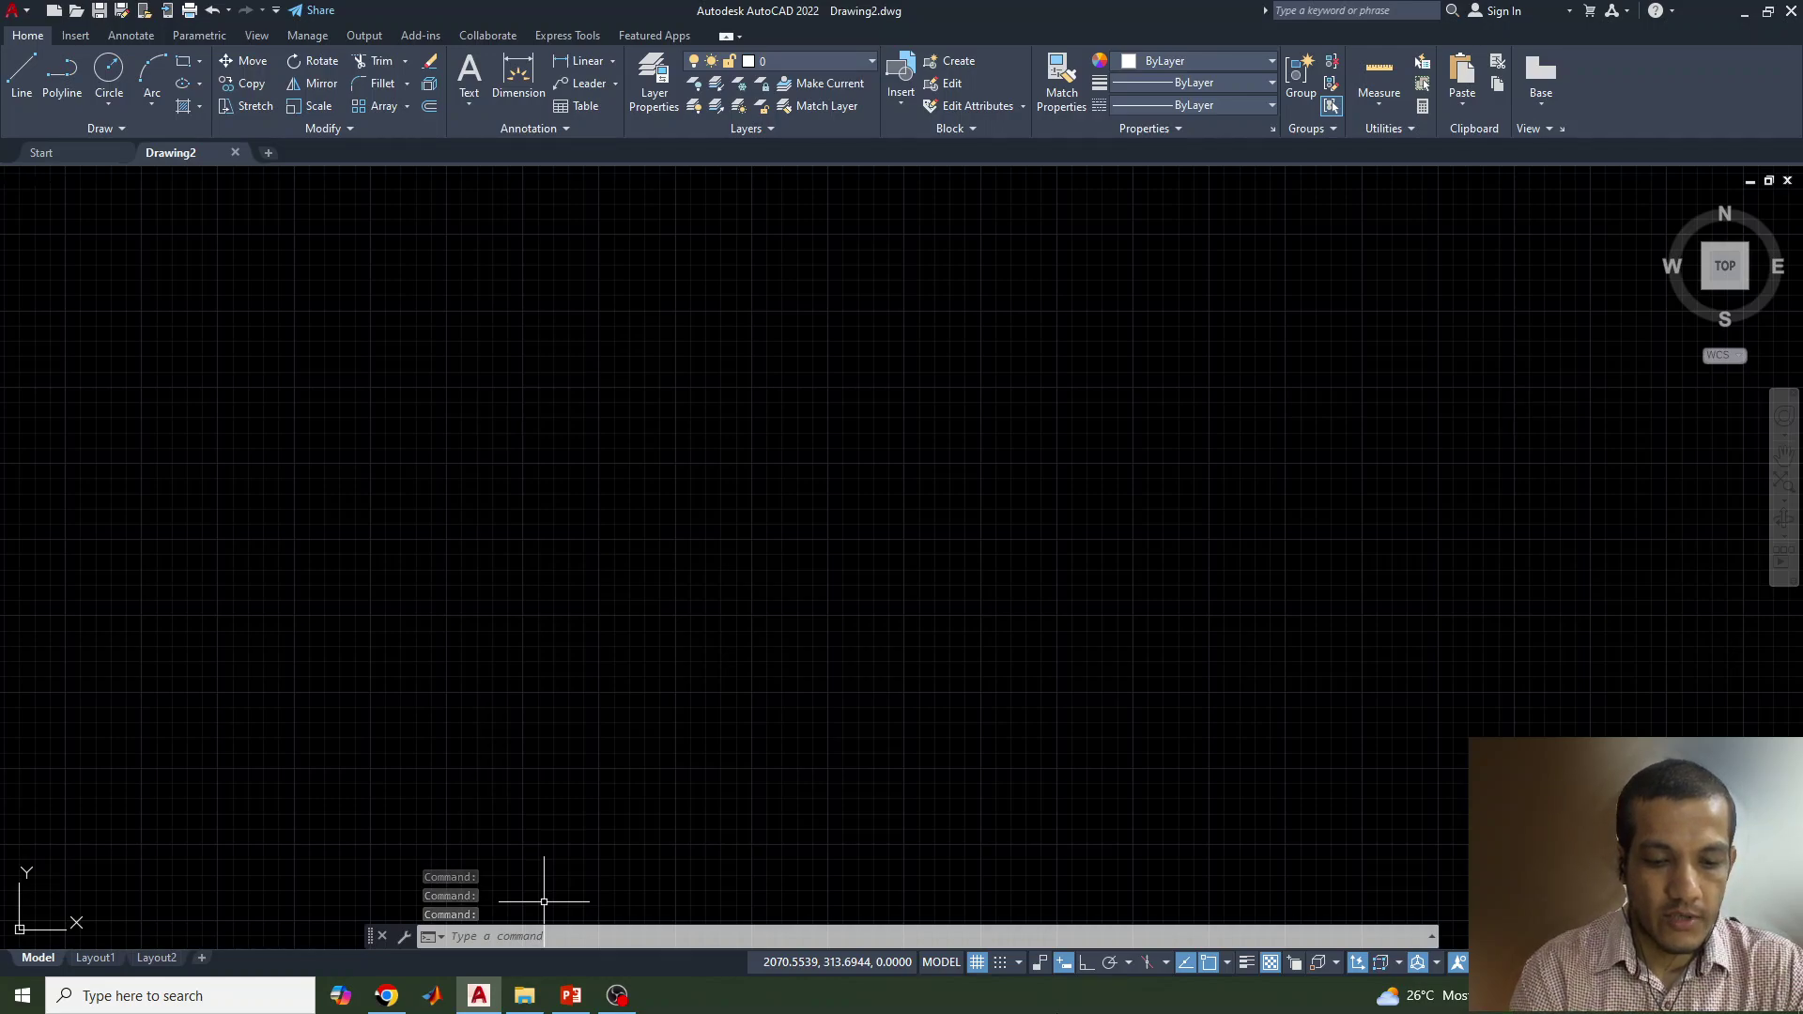
text(mvset)
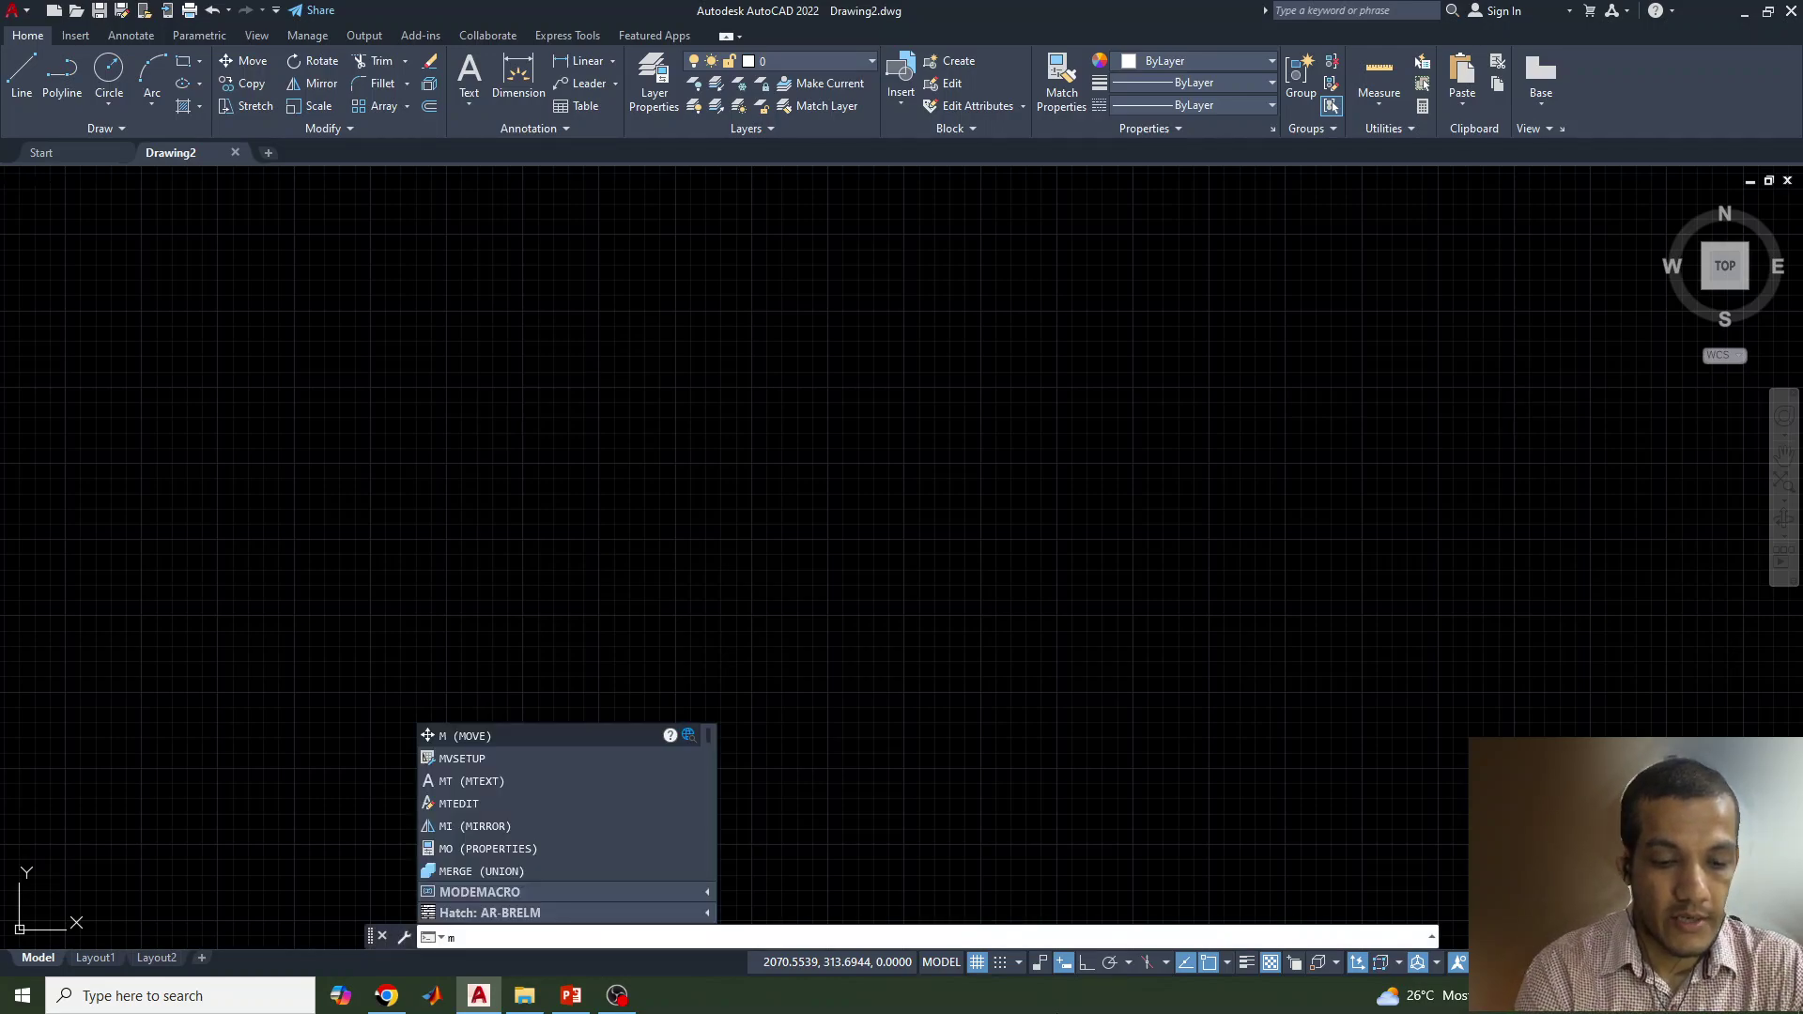
text(up)
key(Return)
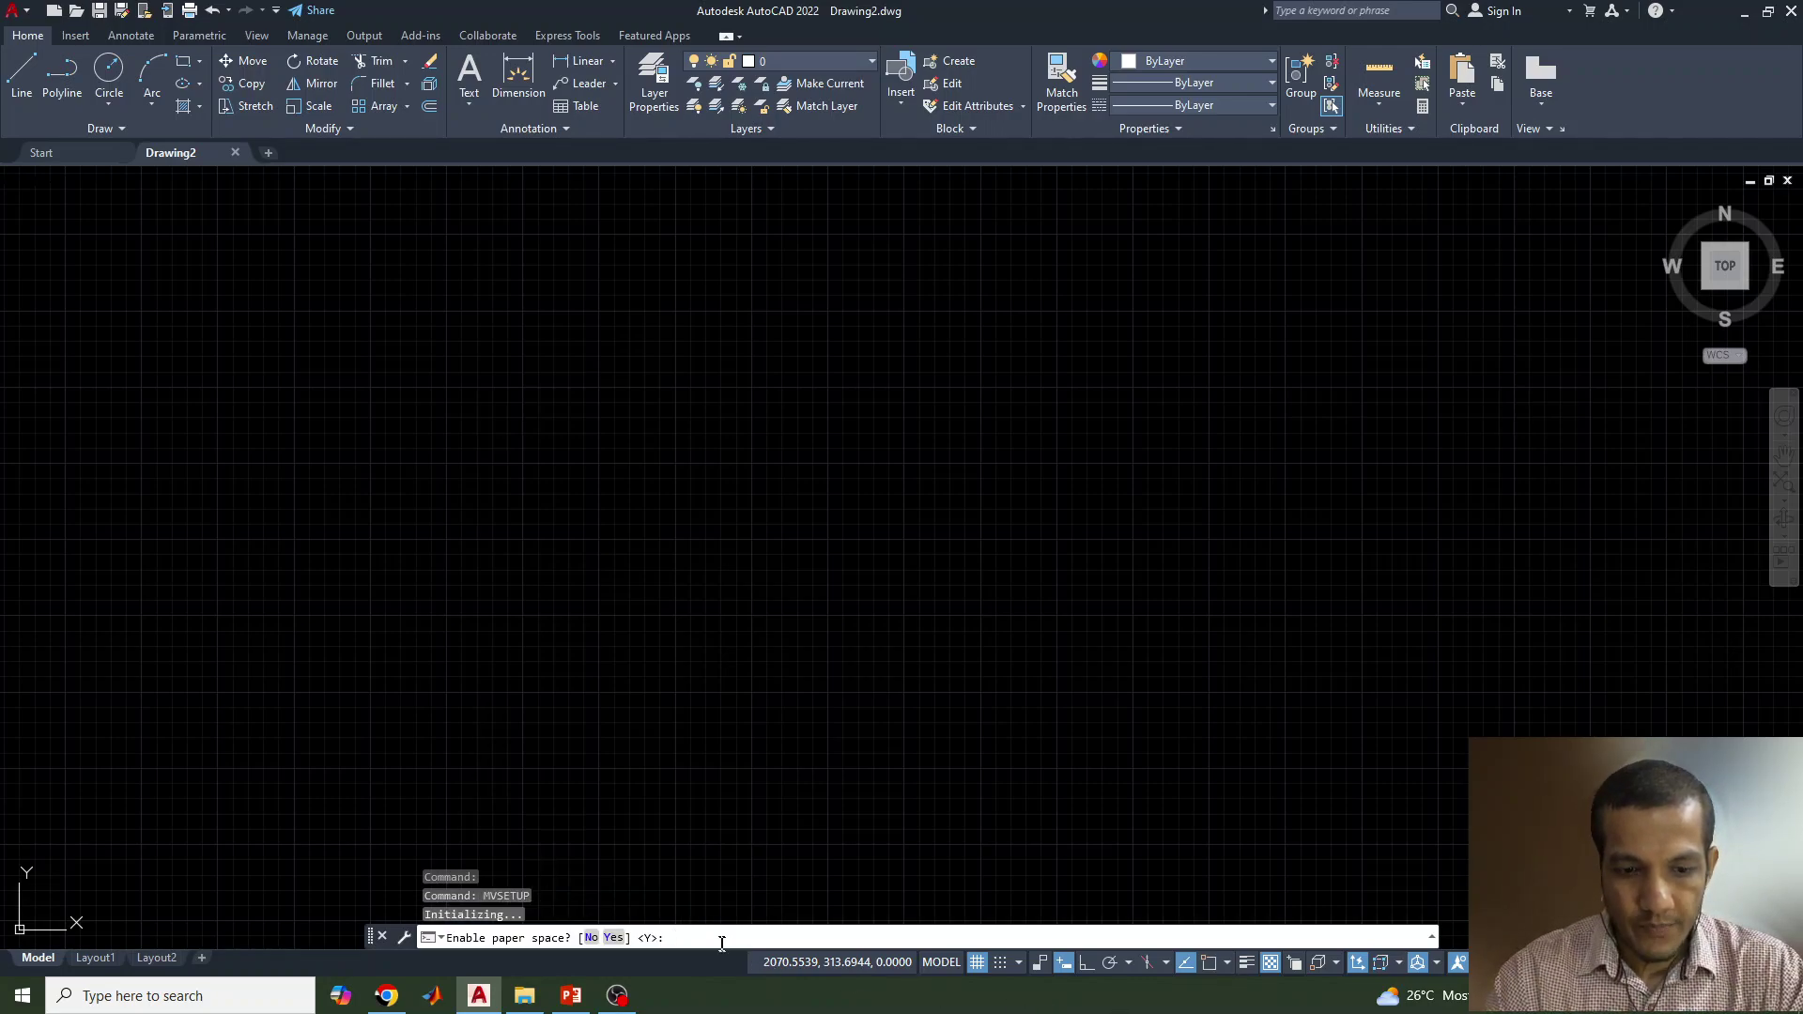
text(n)
key(Return)
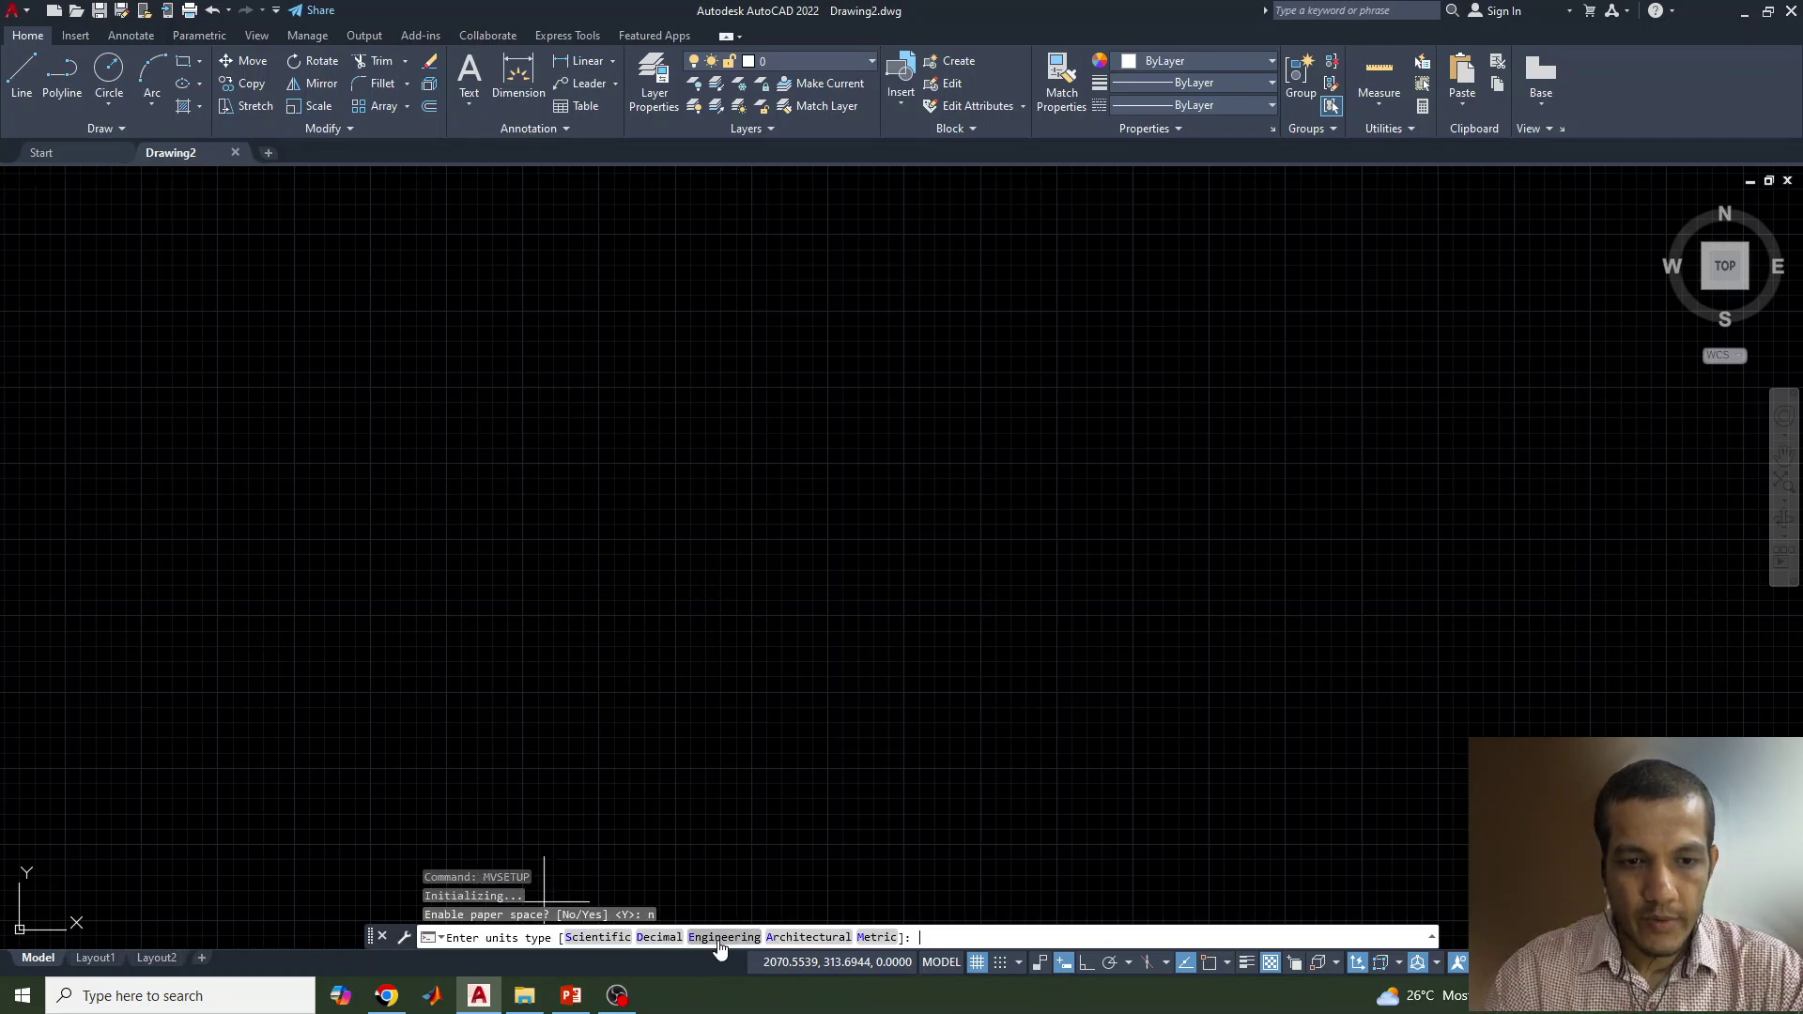
key(Down)
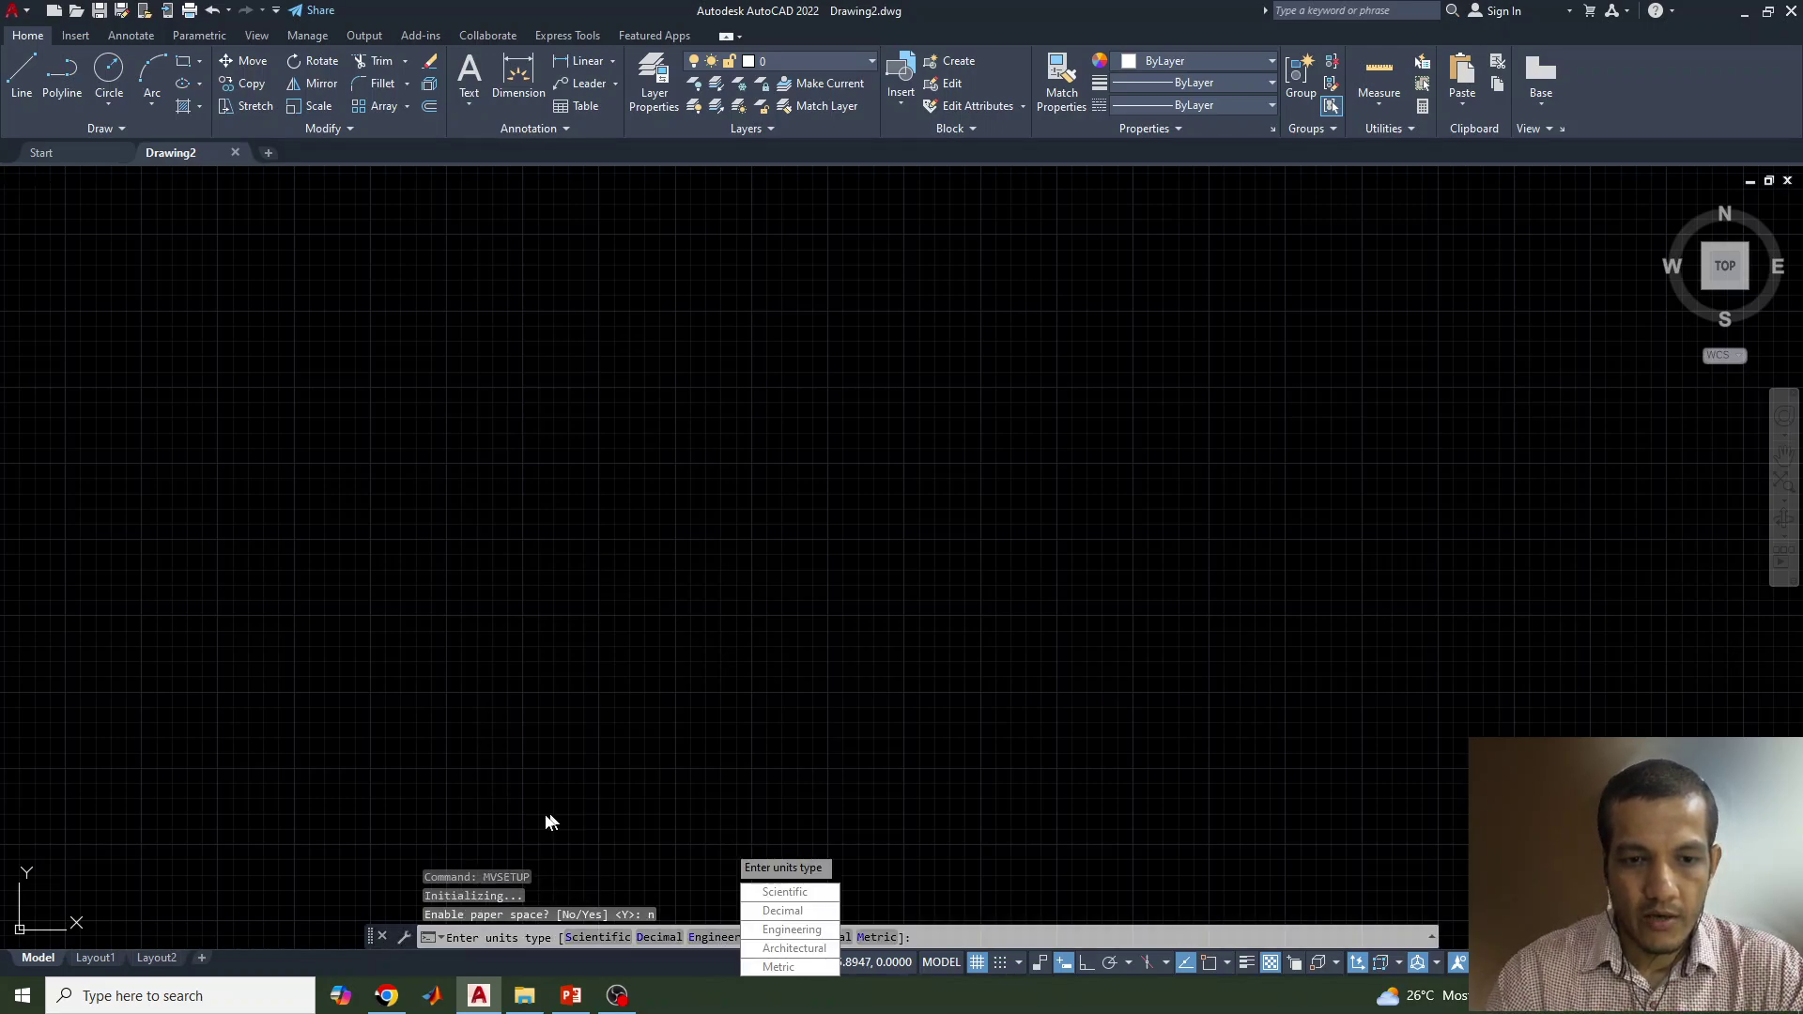
click(779, 968)
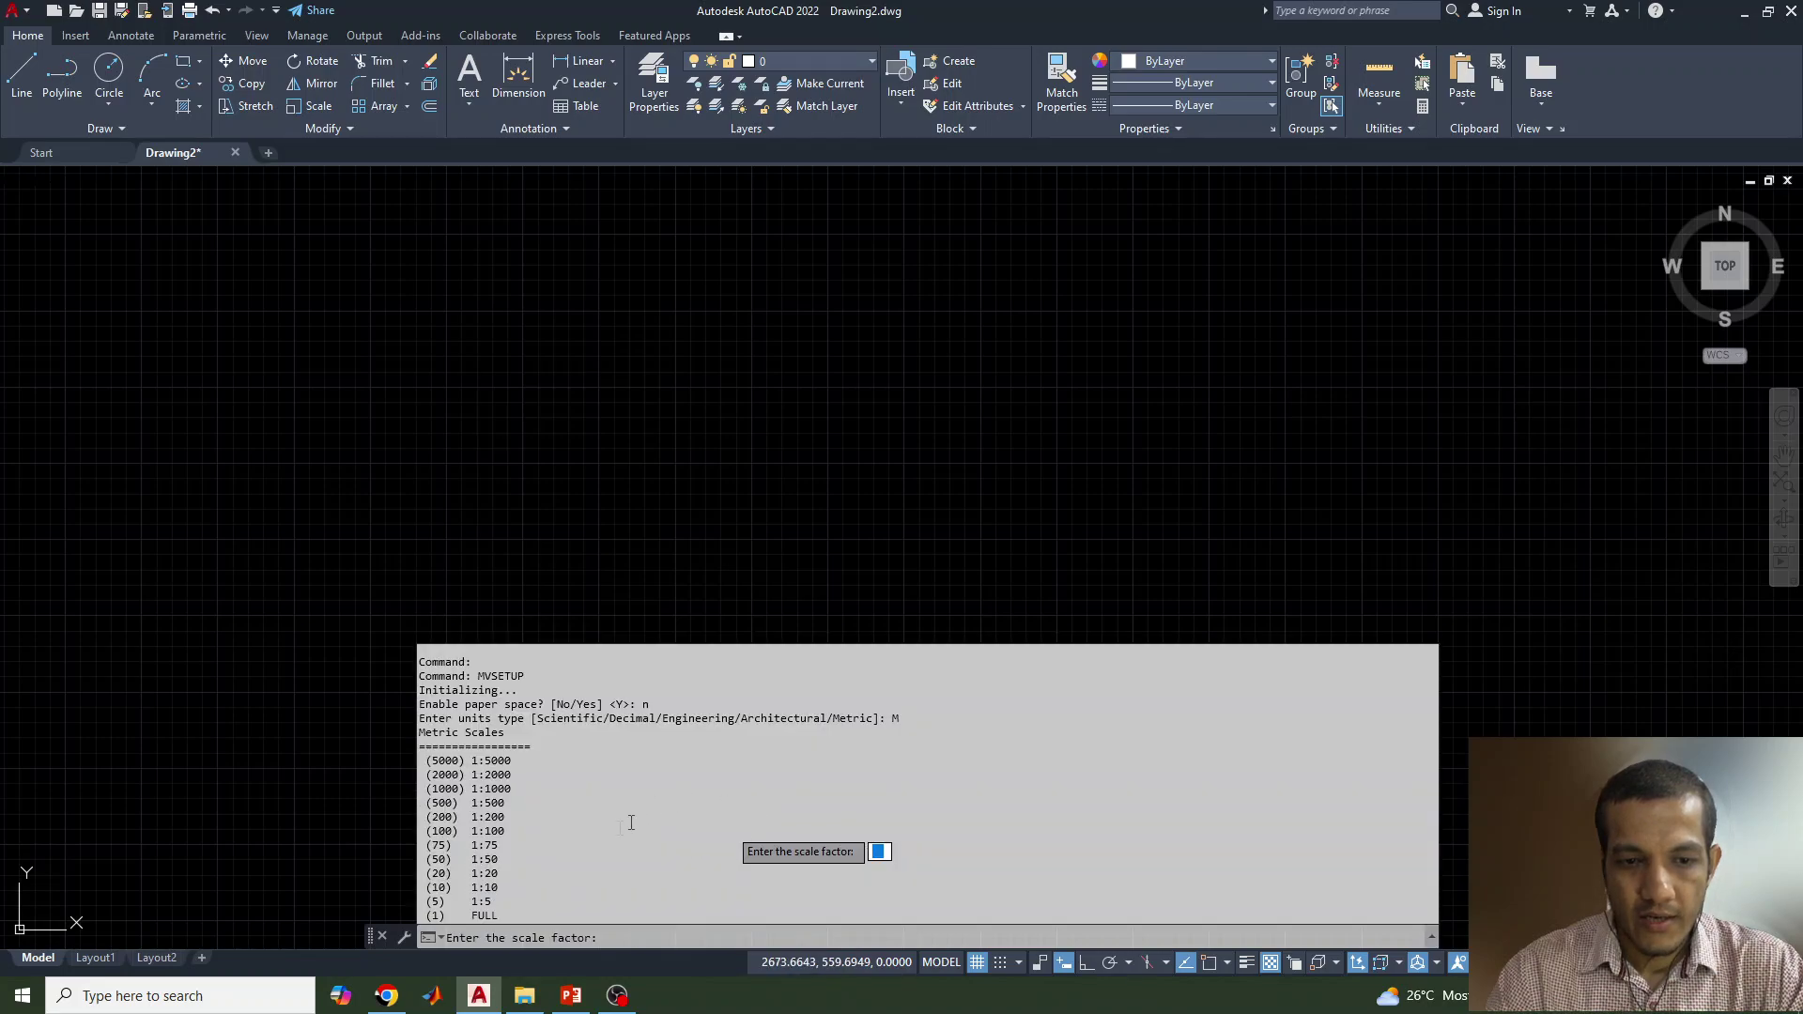
Step: Set the MVSETUP scale factor to 1, the paper width to 420 and the paper height to 297
text(1)
key(Return)
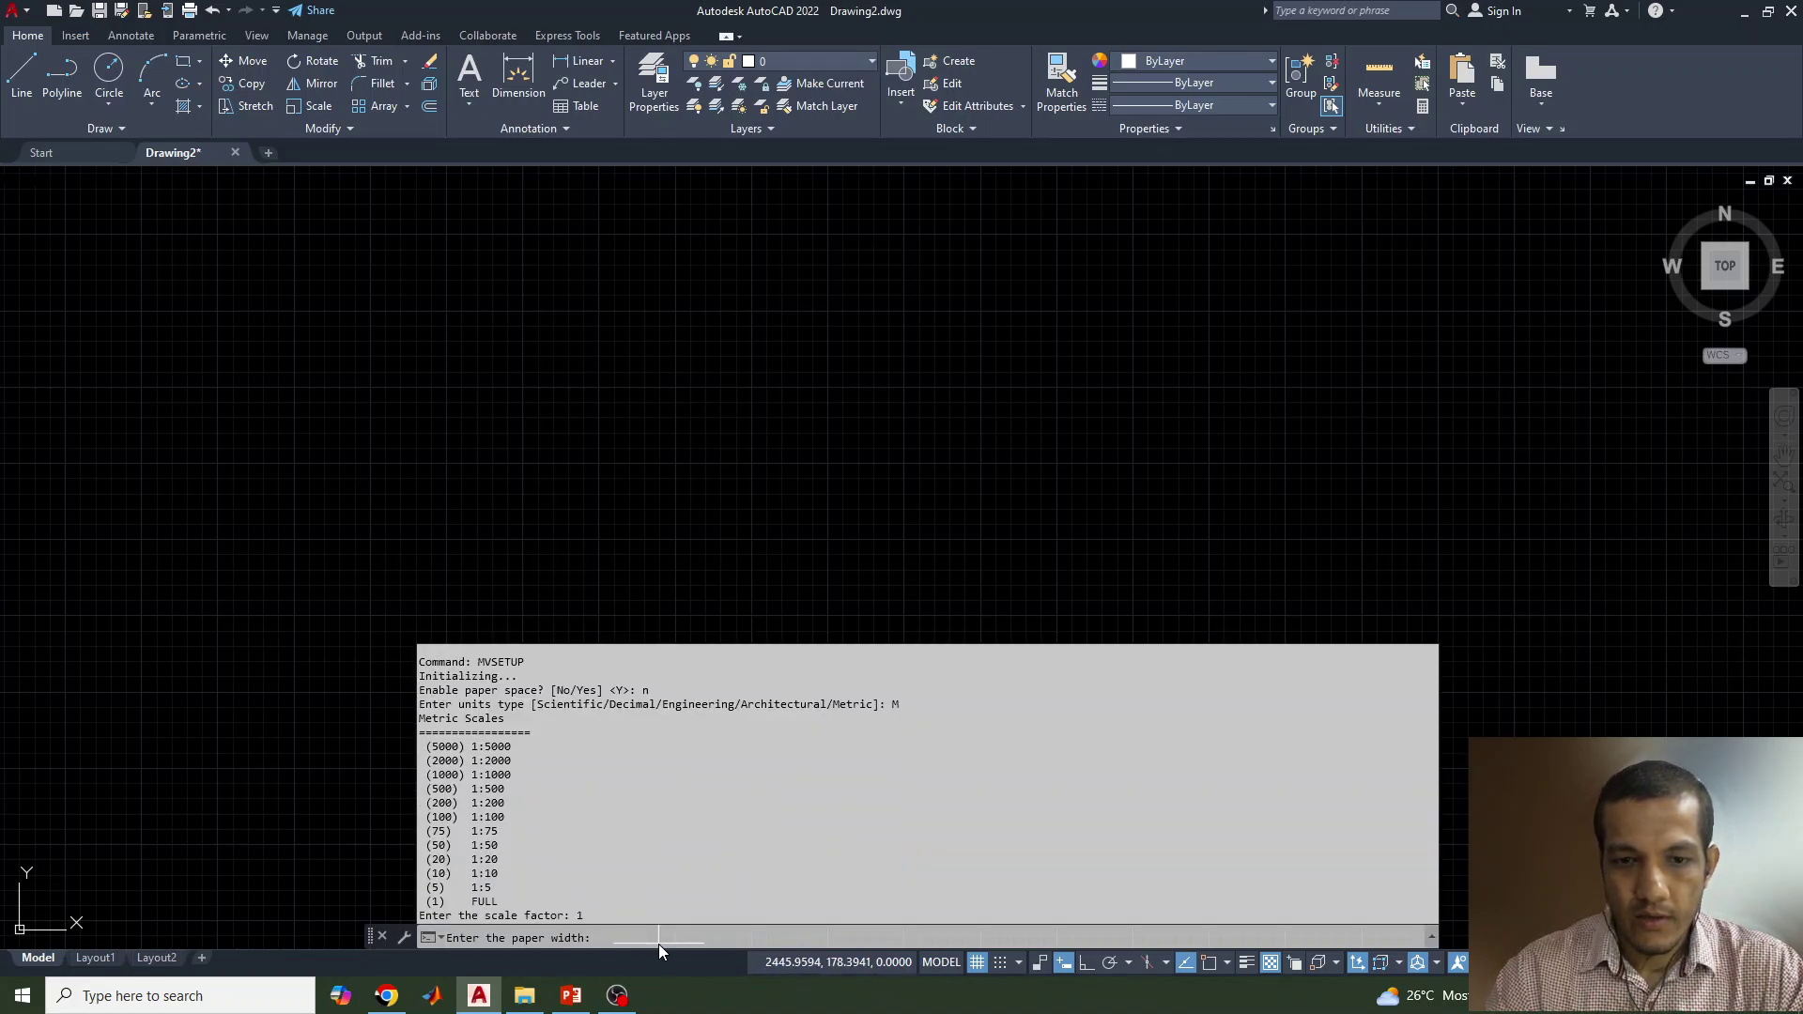
text(420)
key(Return)
text(297)
key(Return)
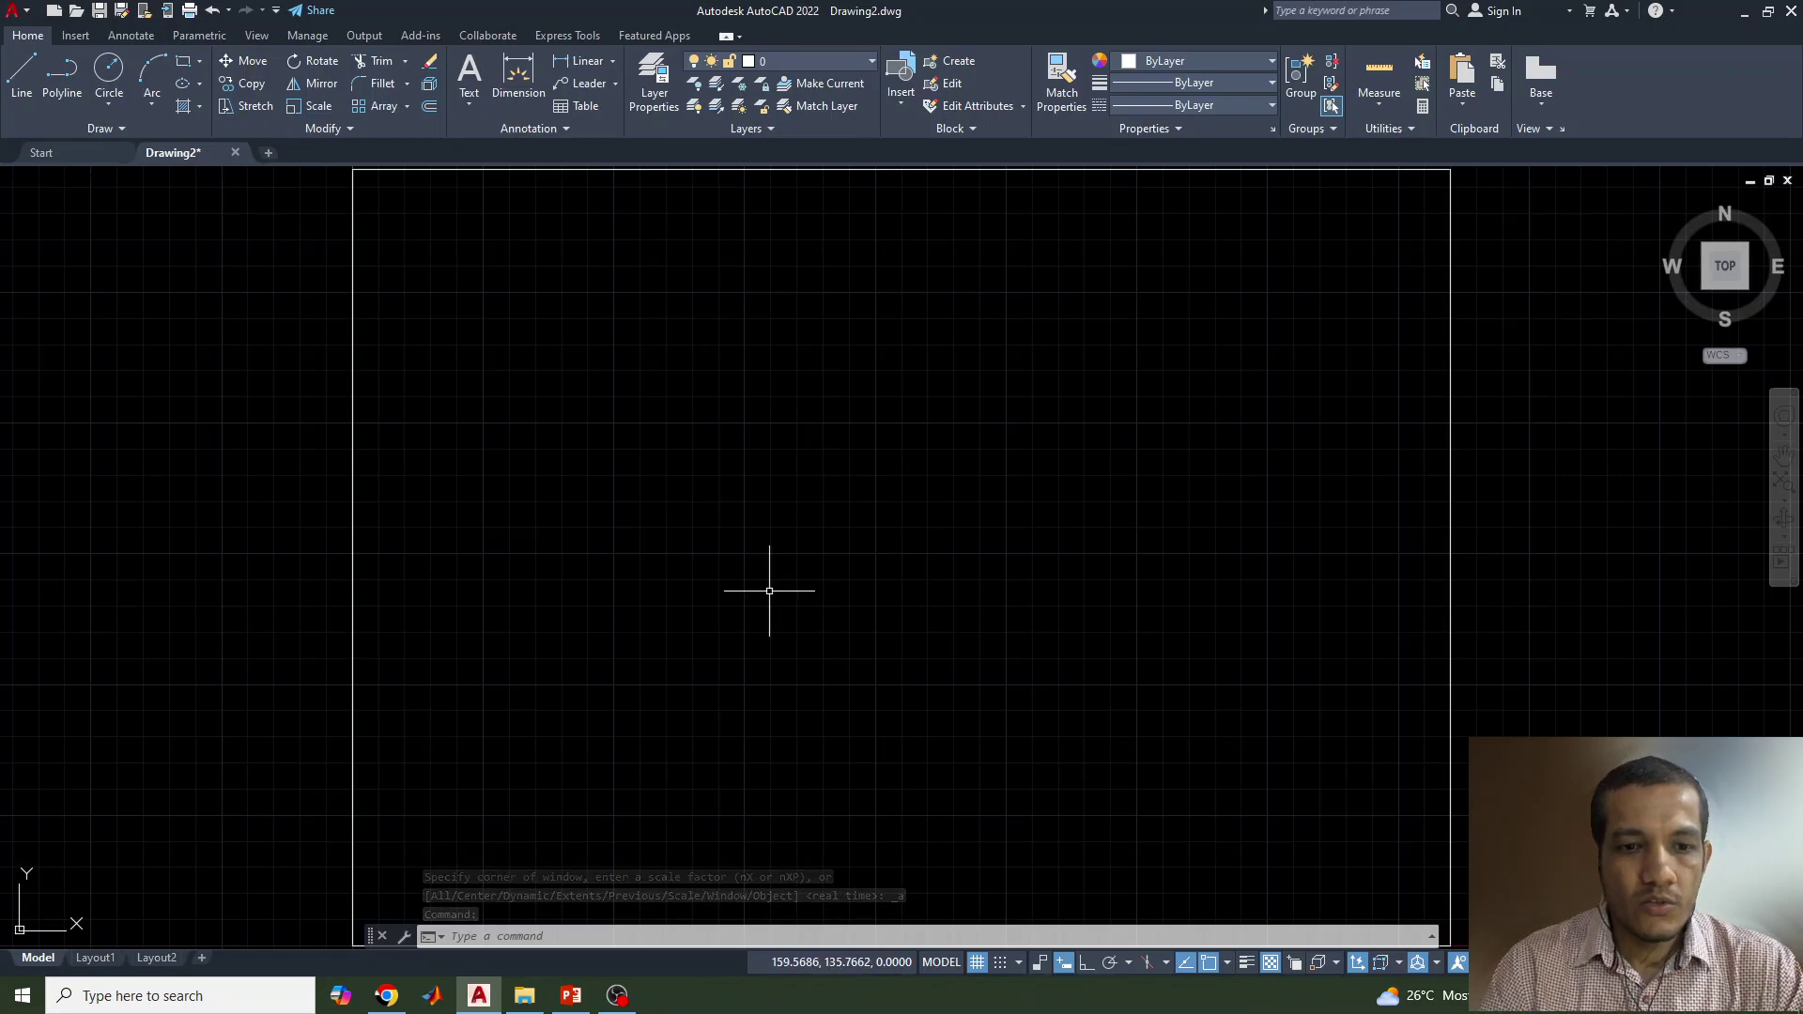
Step: Switch to PowerPoint to read the hypocycloid problem in the Curves presentation, and return to AutoCAD
click(571, 995)
click(525, 761)
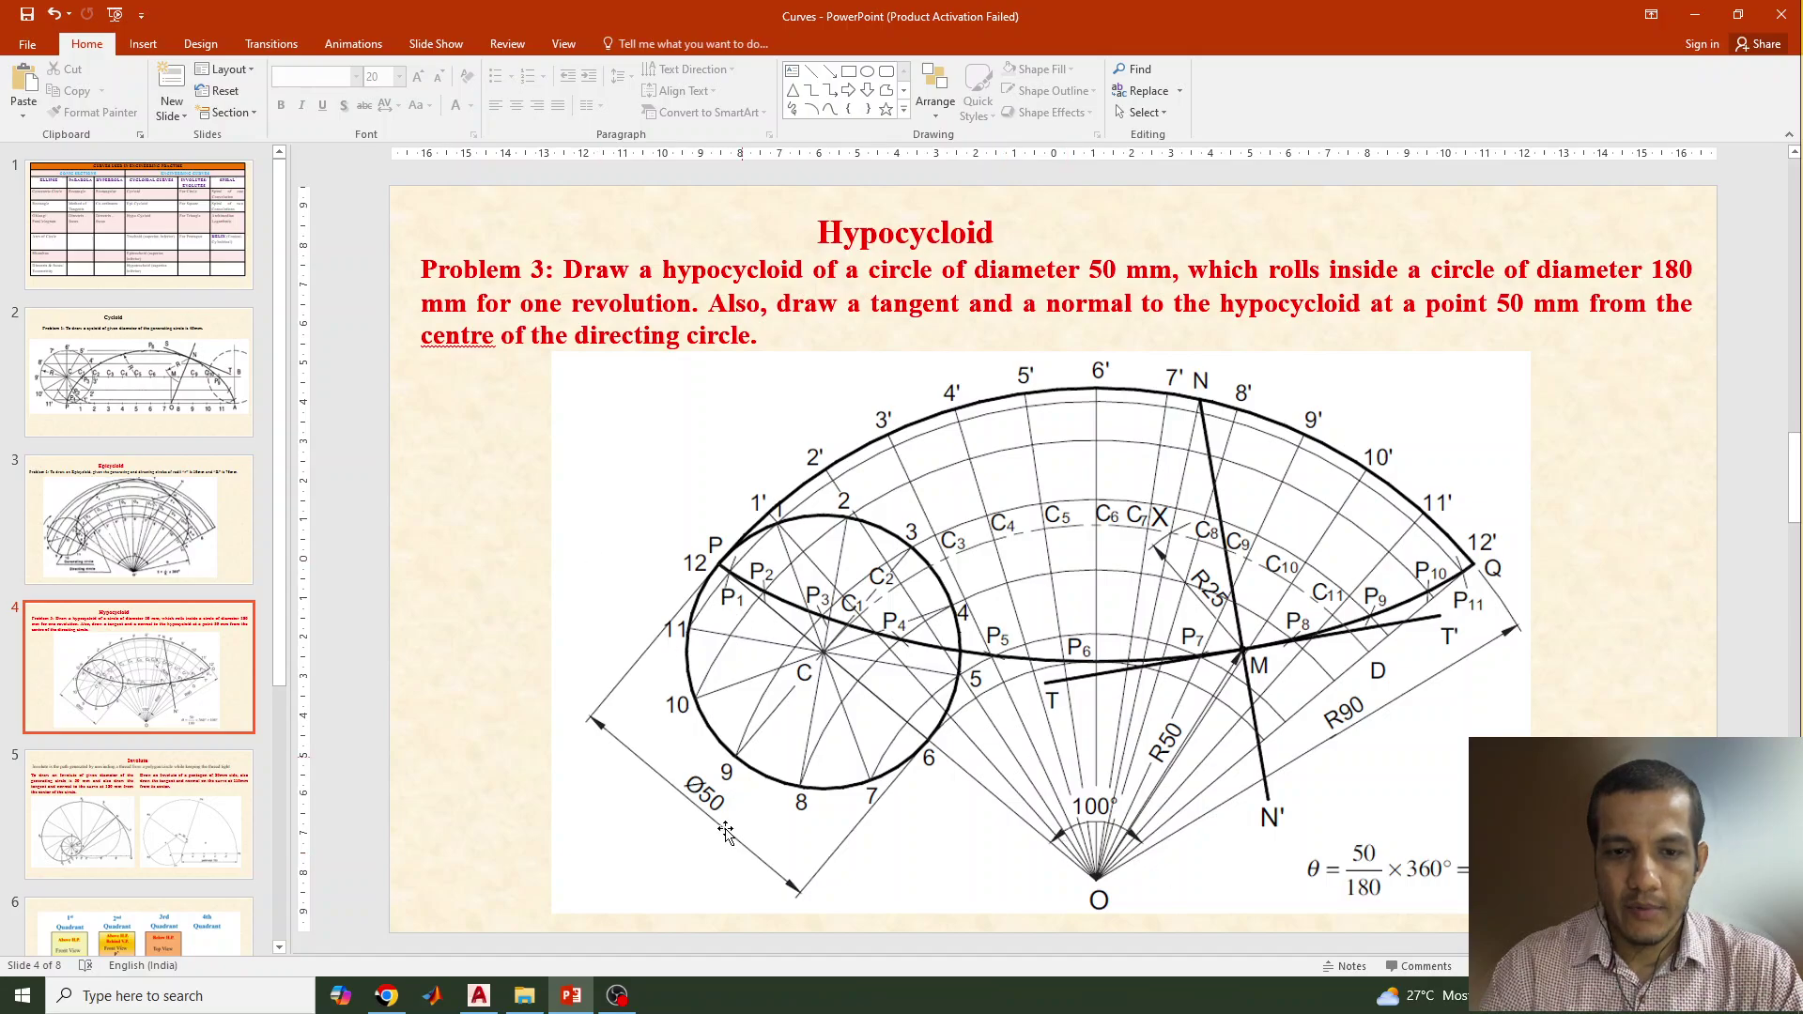
click(478, 997)
Step: Draw a 90 mm line from near the middle of the sheet, sloping up to the left
click(22, 74)
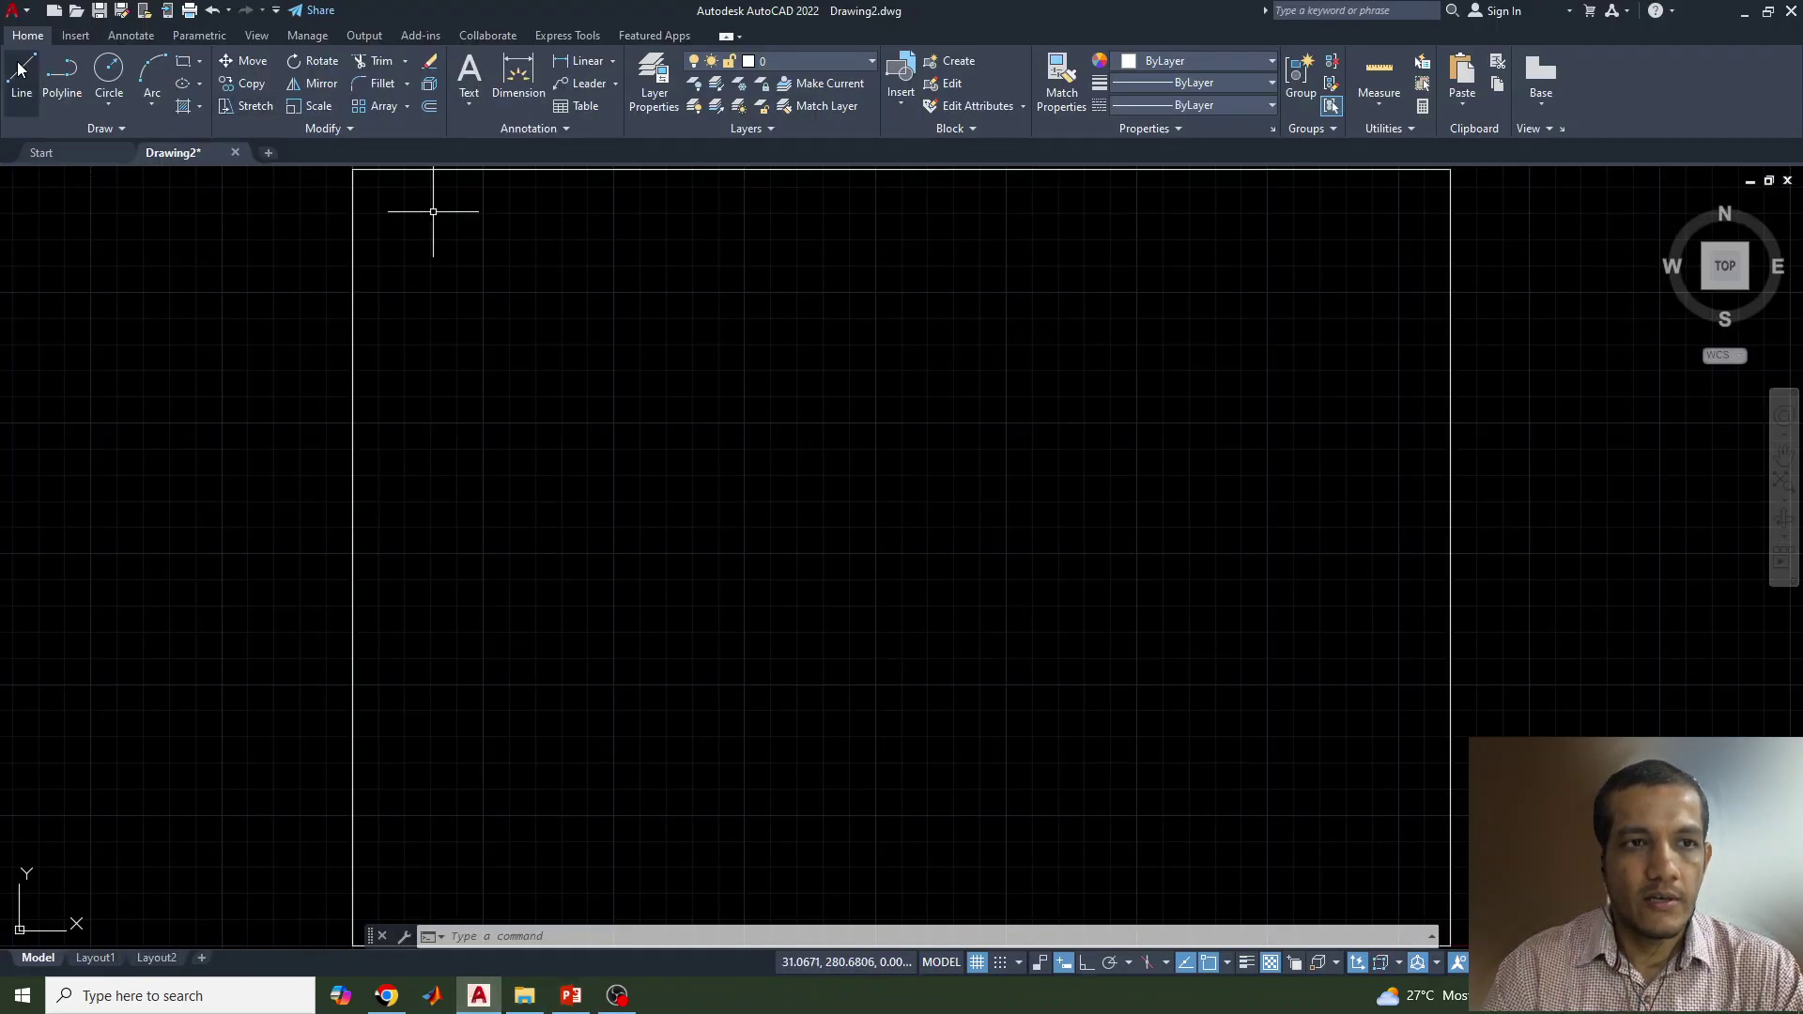
click(848, 556)
text(90)
key(Return)
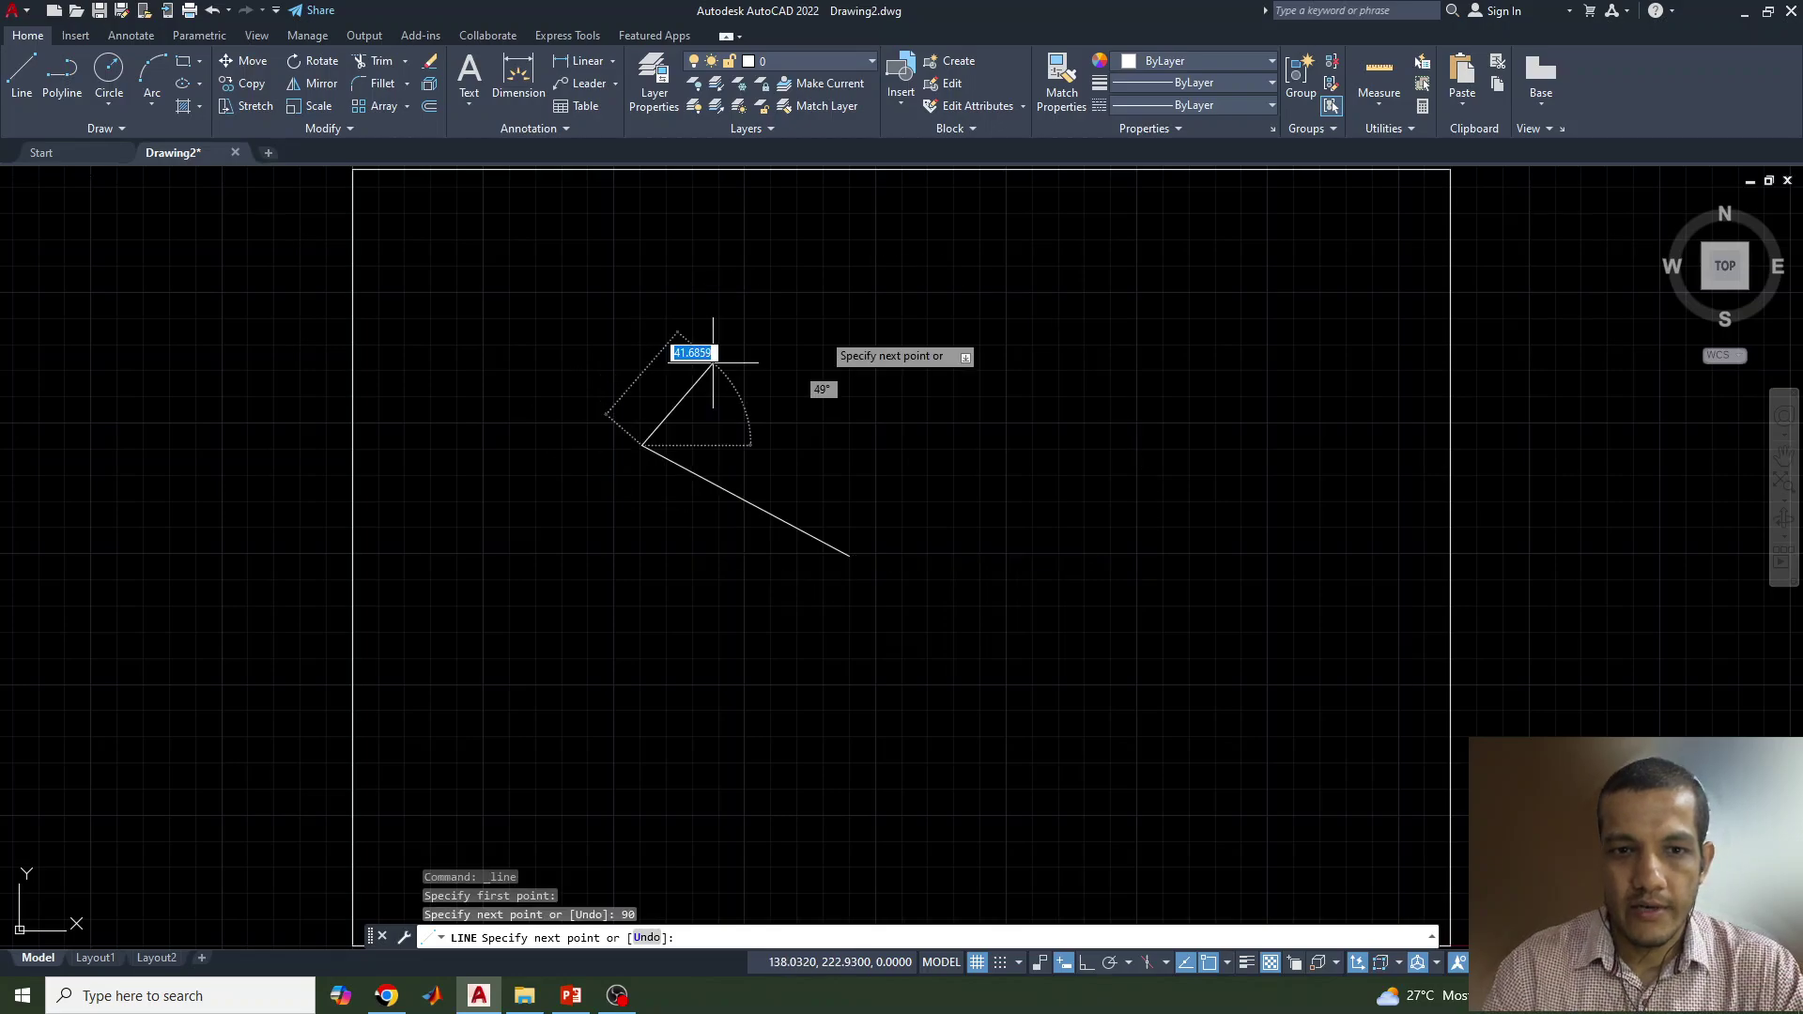
key(Return)
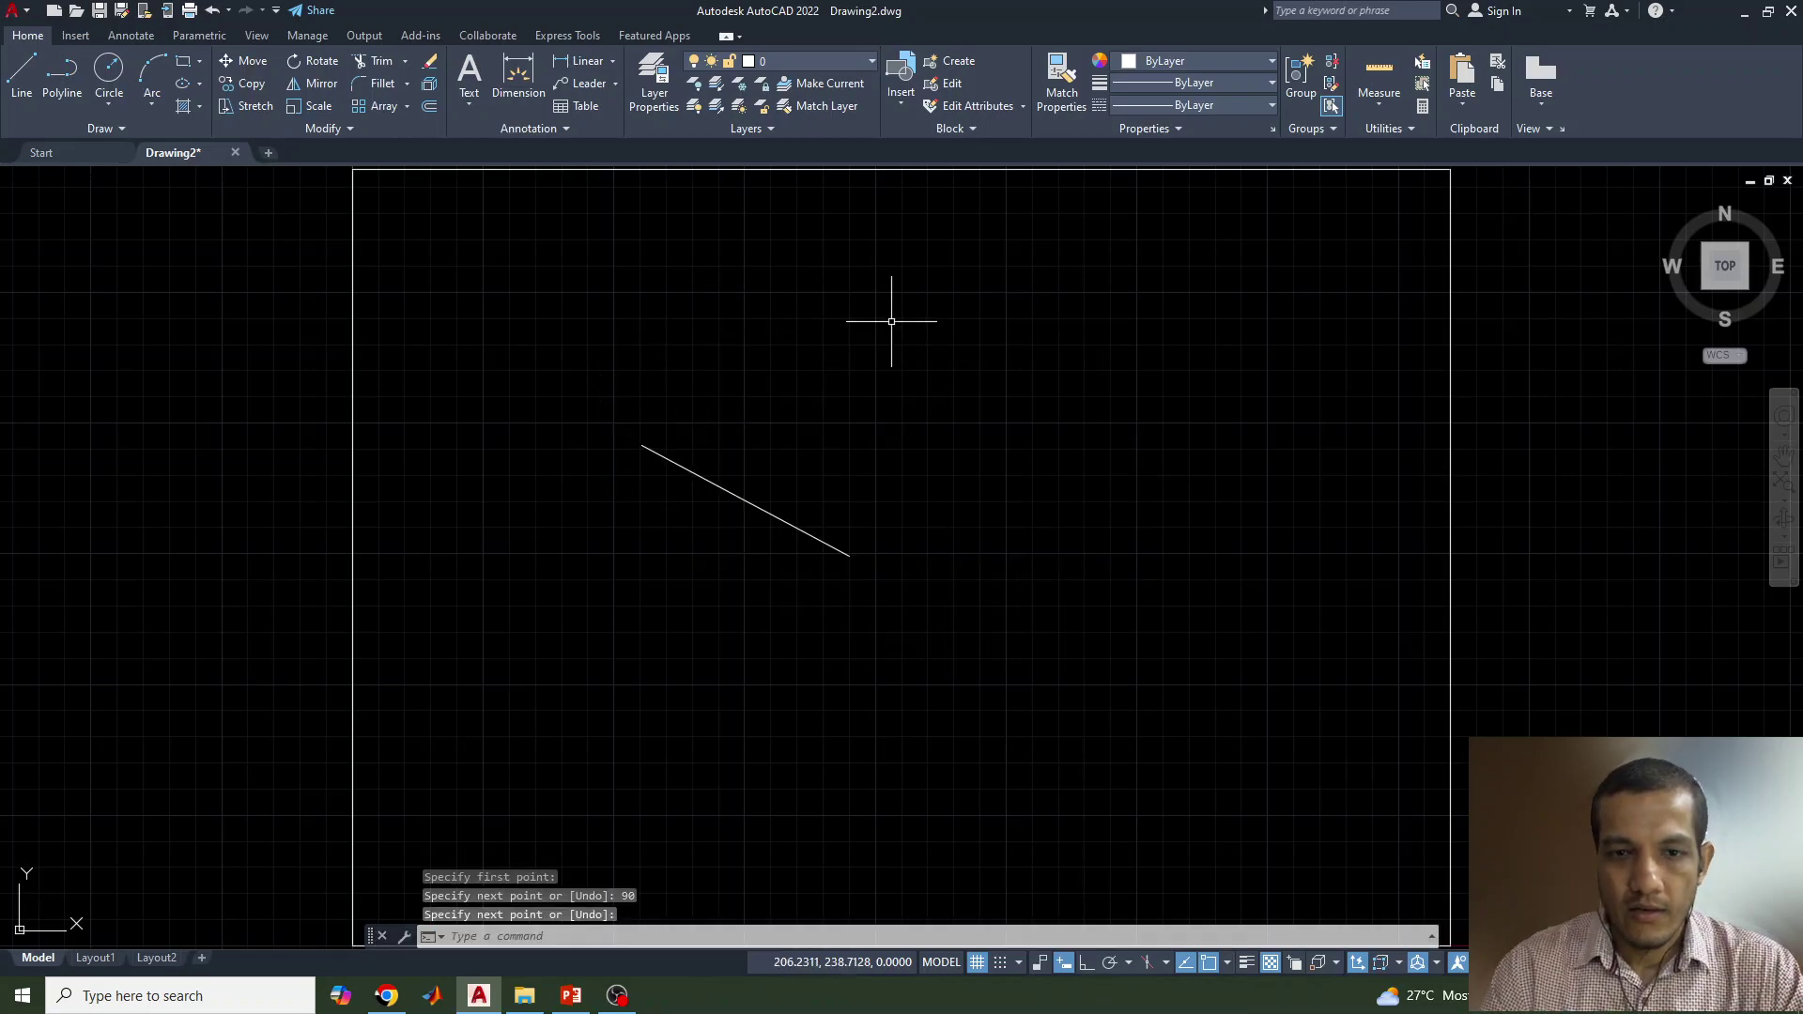
Step: Draw the directing circle with a radius of 90 mm, centred on the line's lower end
text(c)
key(Return)
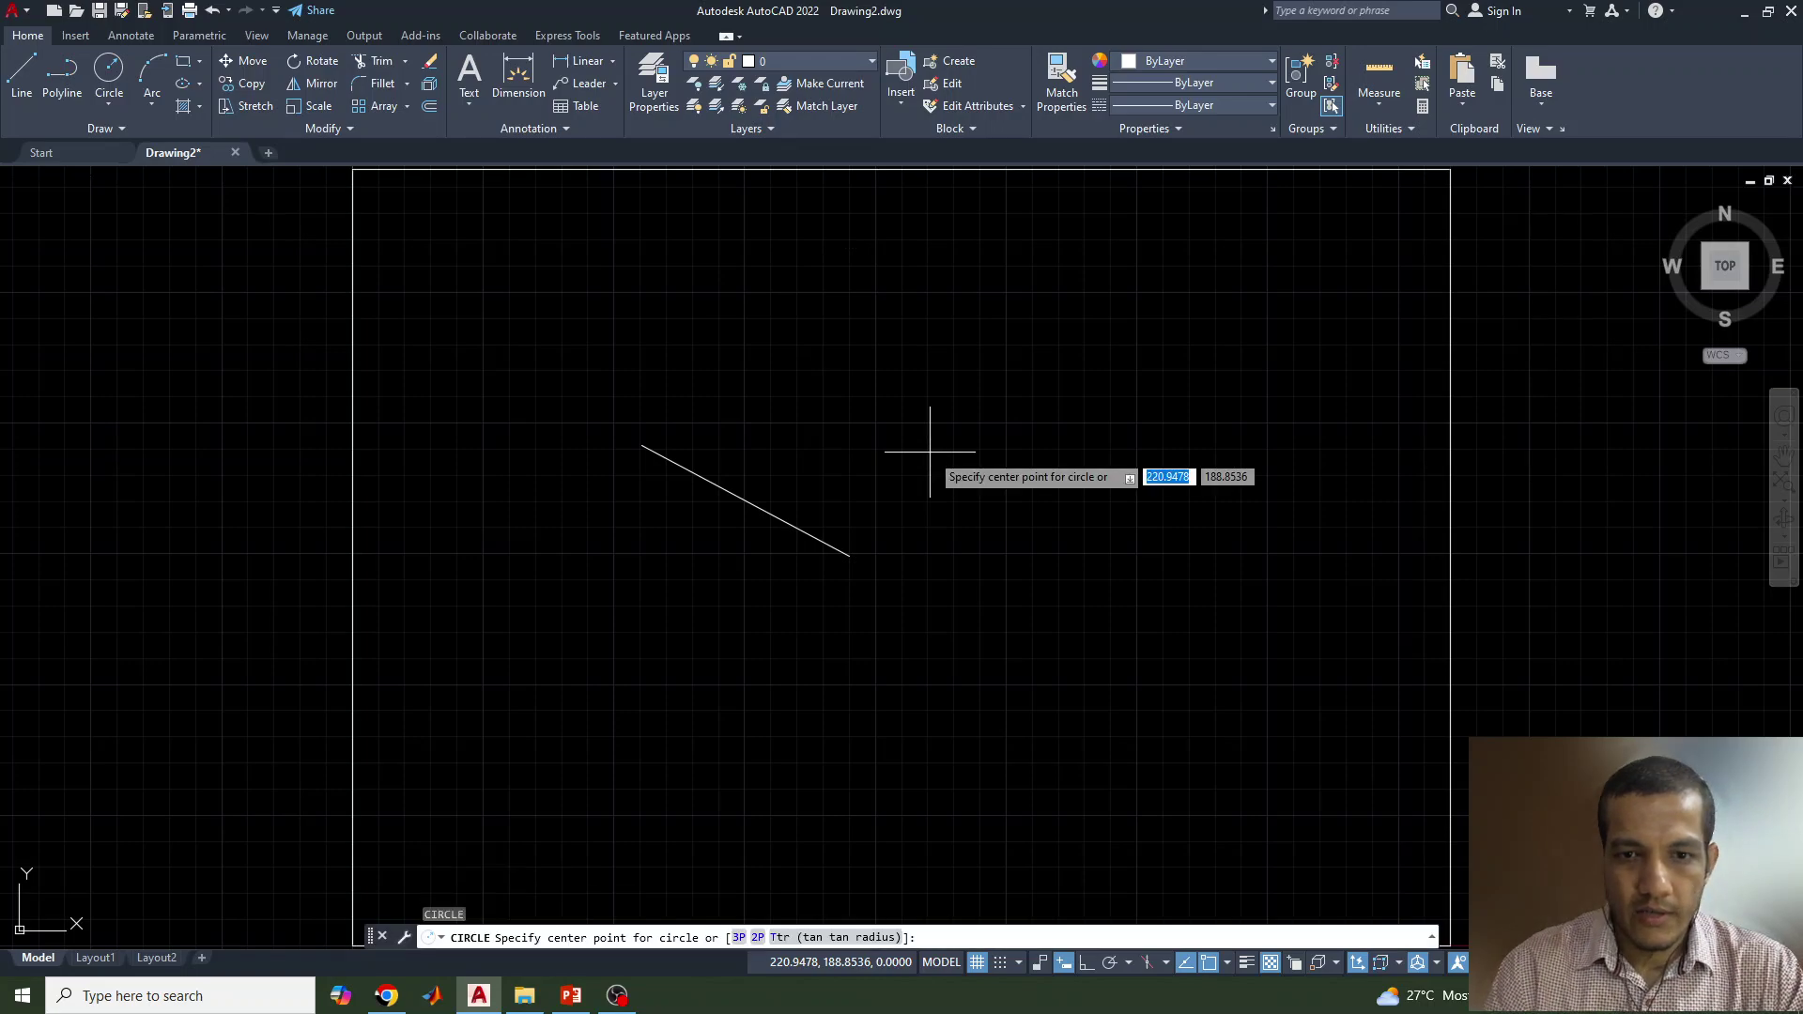
click(850, 556)
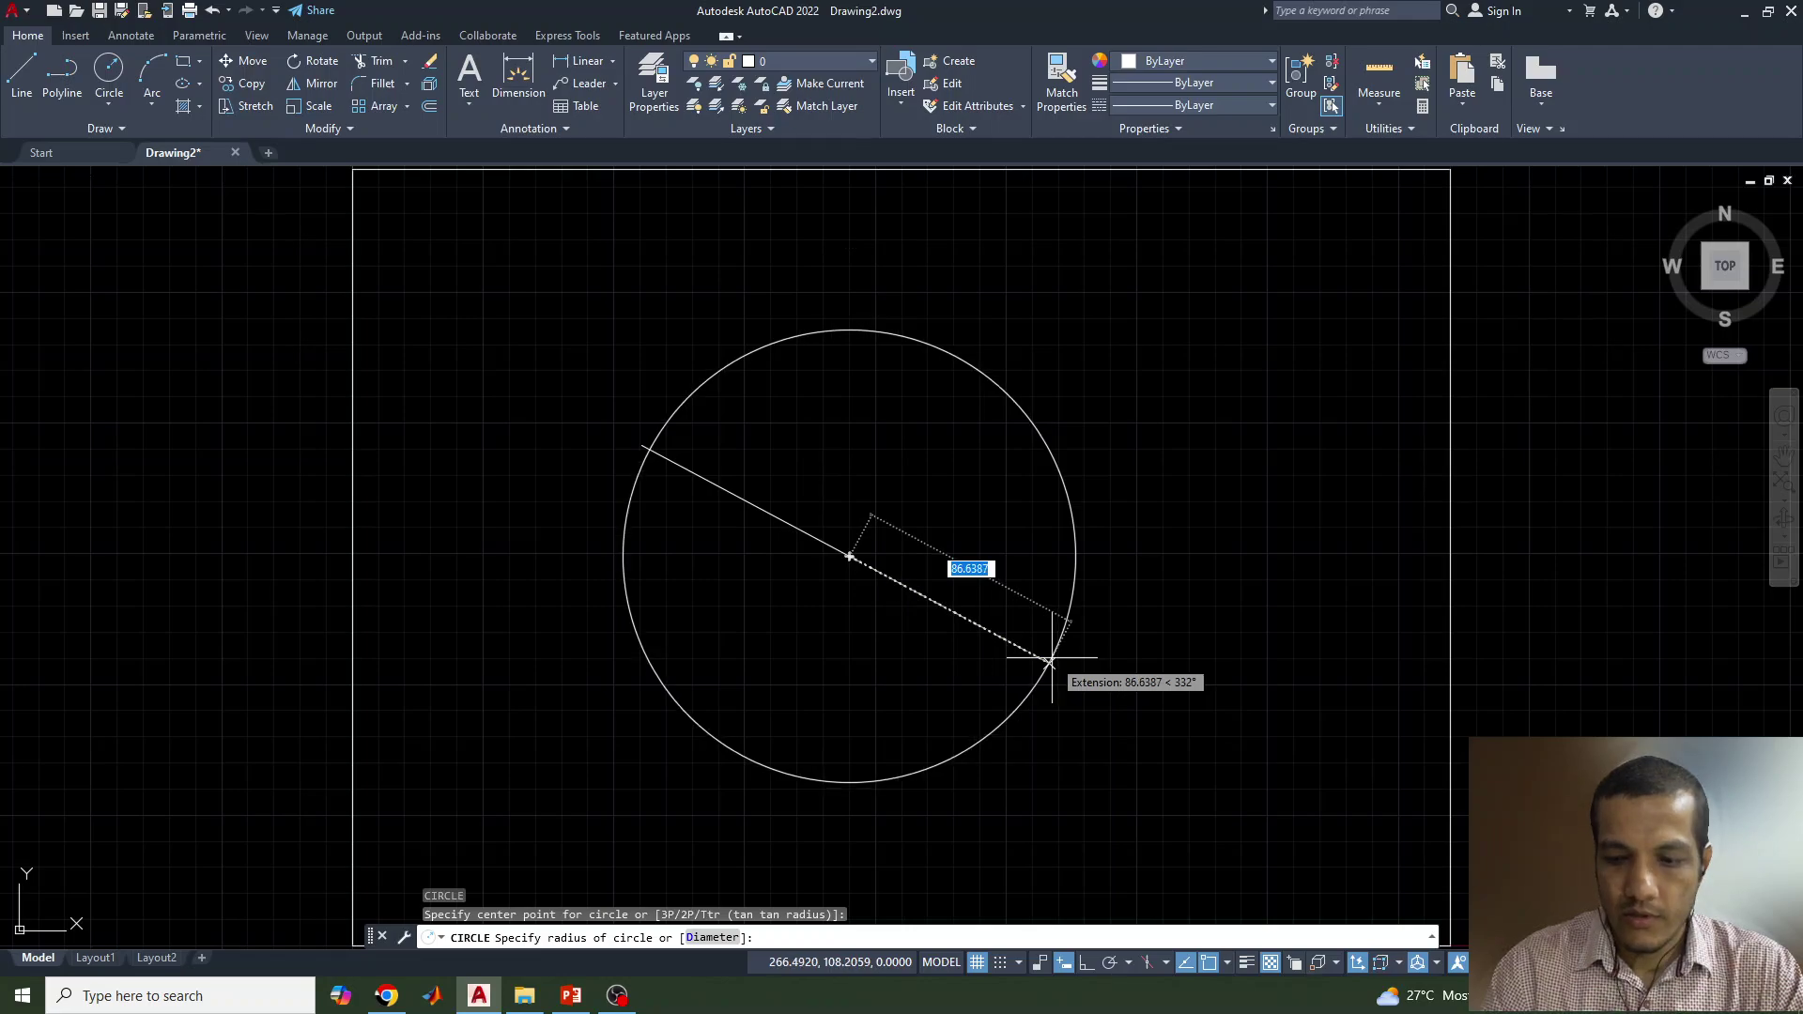
text(90)
key(Return)
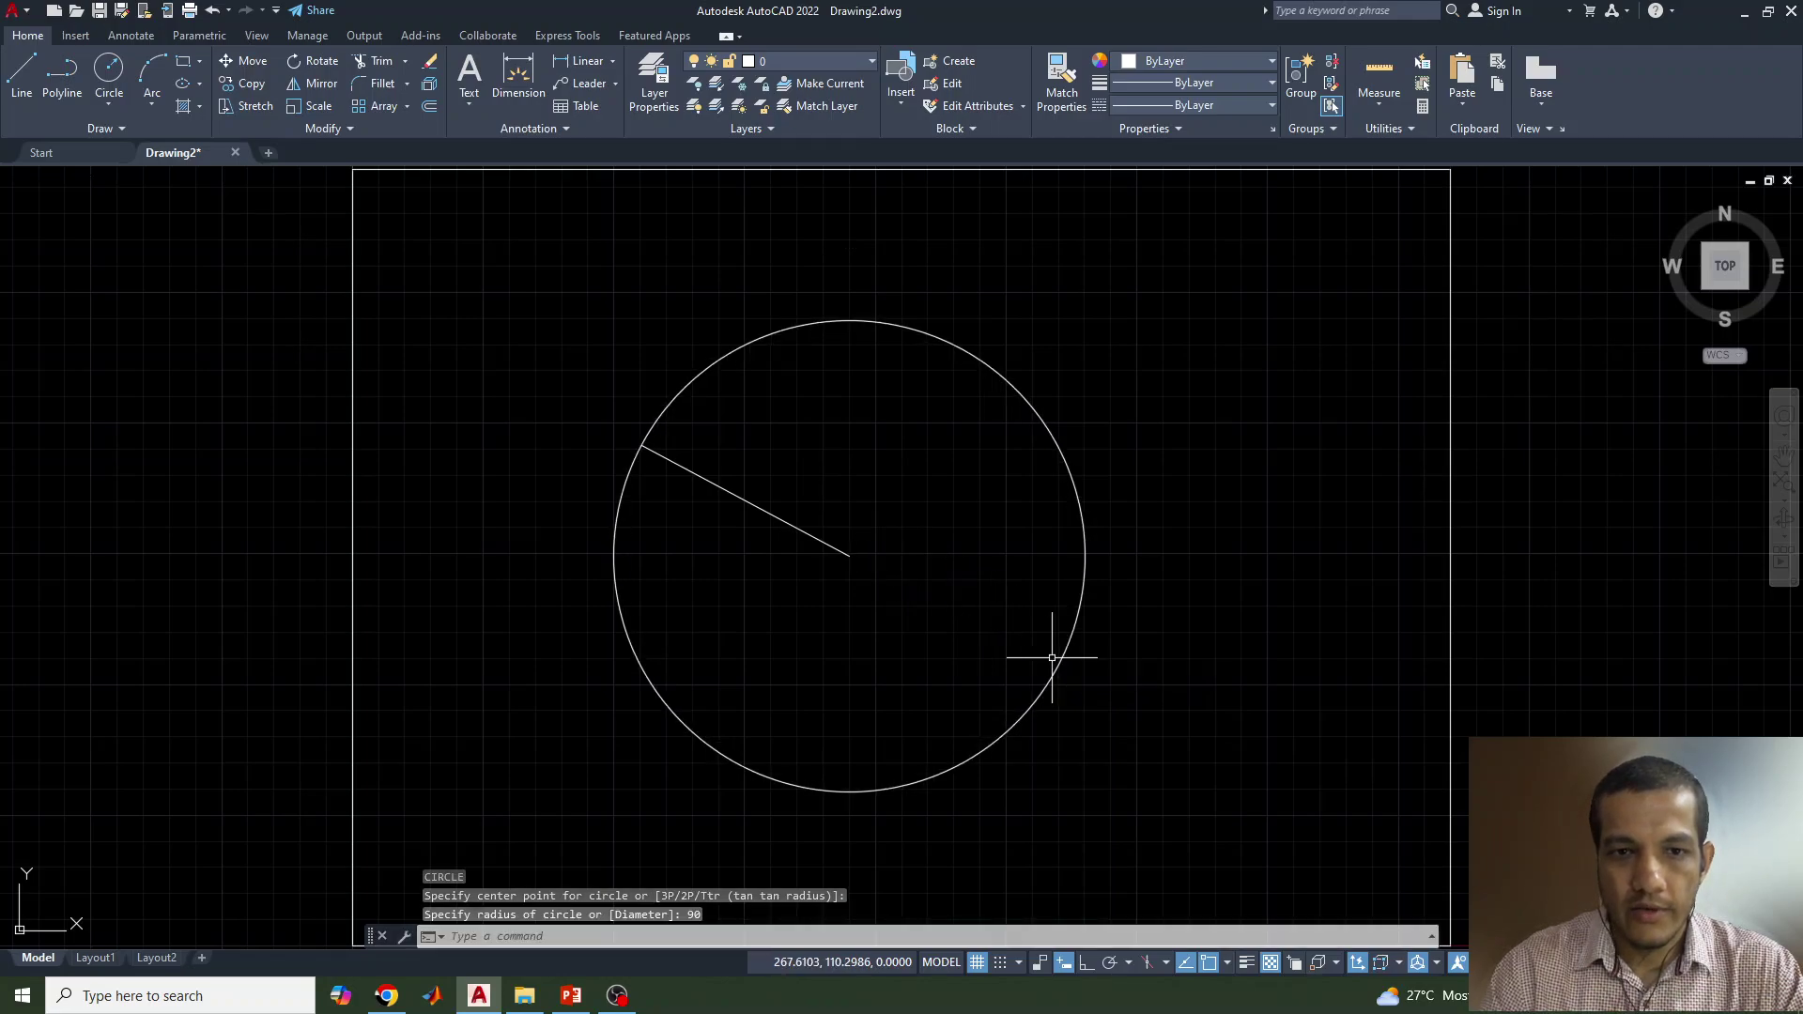
Step: Rotate a copy of the radius line by -100 degrees about the circle's centre
scroll(798, 494, up, 2)
click(796, 548)
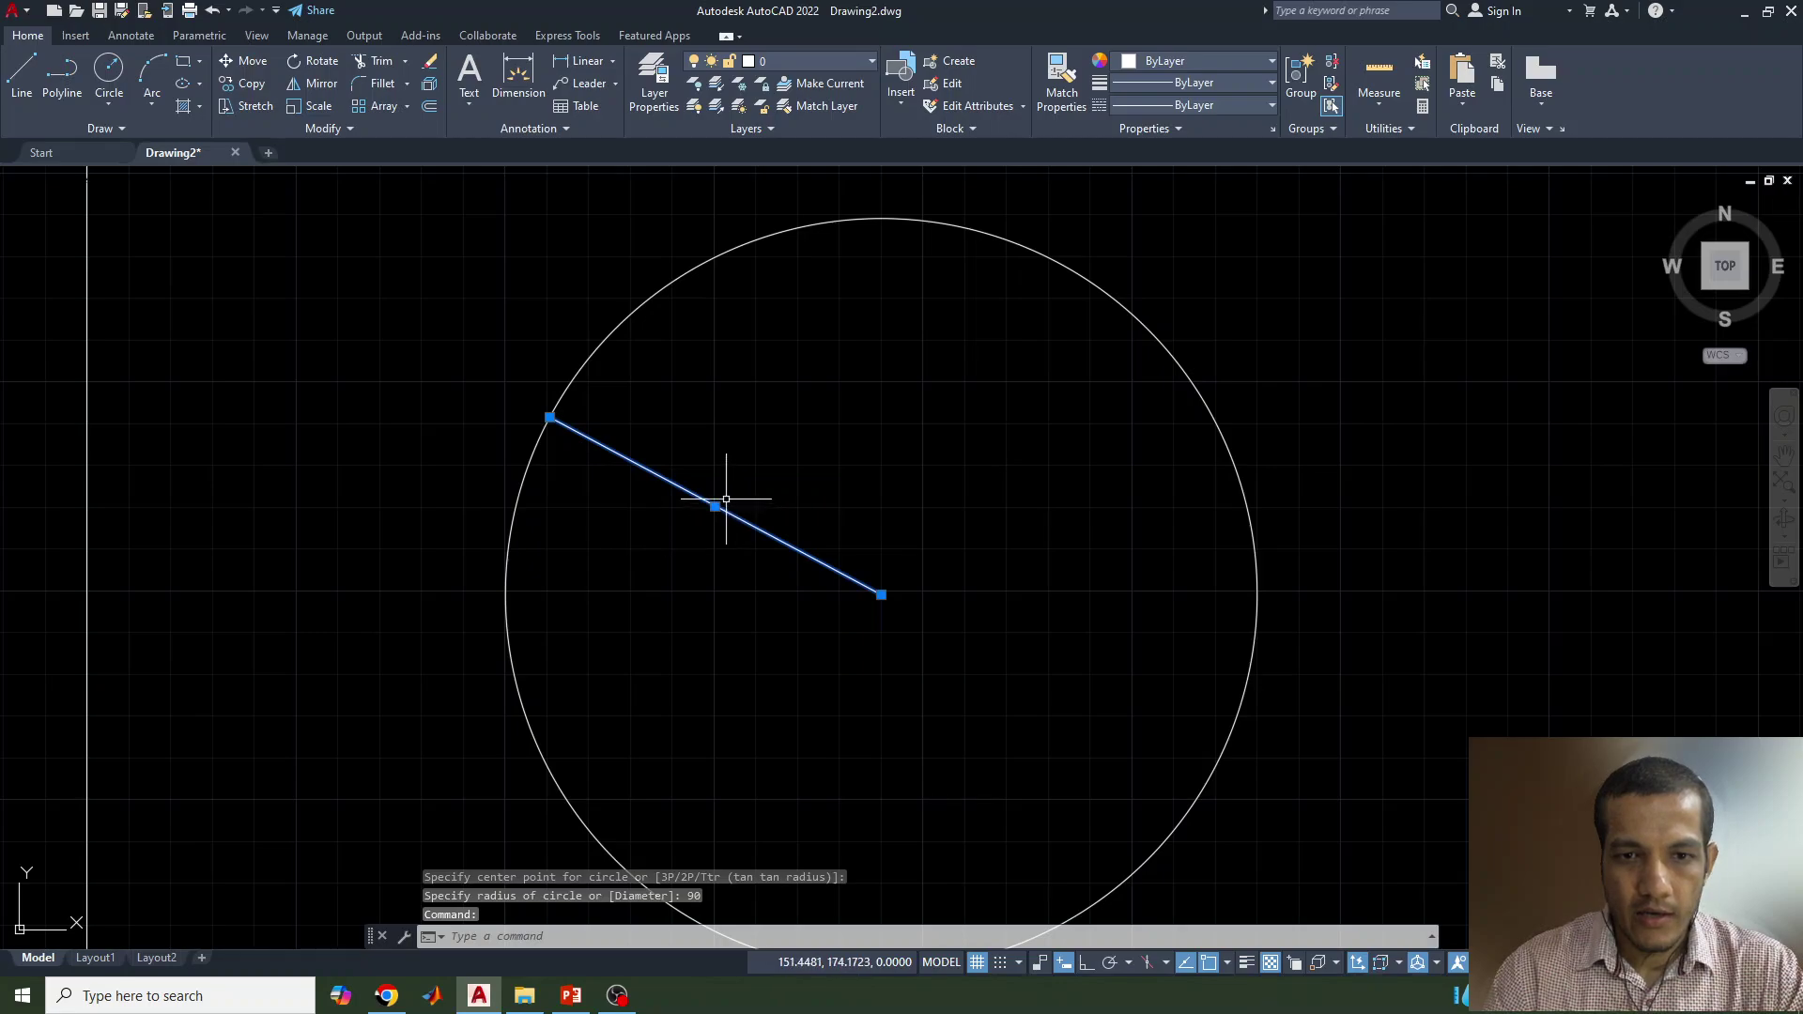
text(RO)
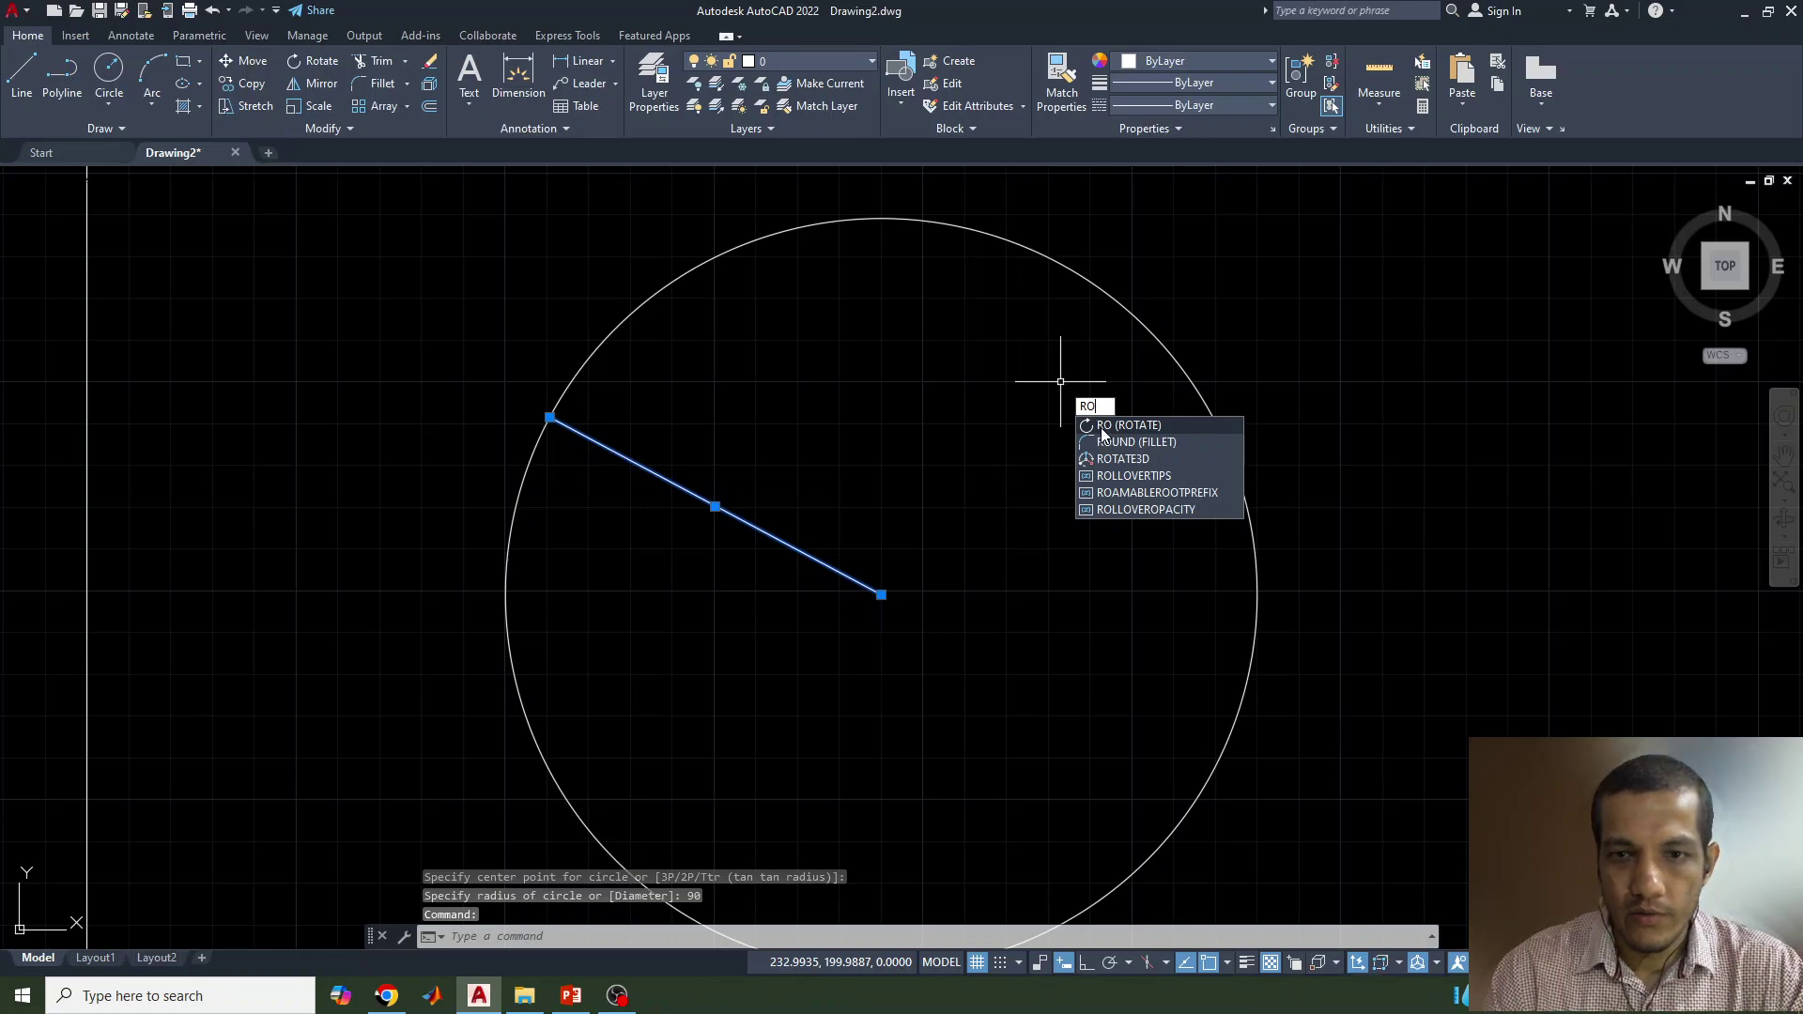
key(Return)
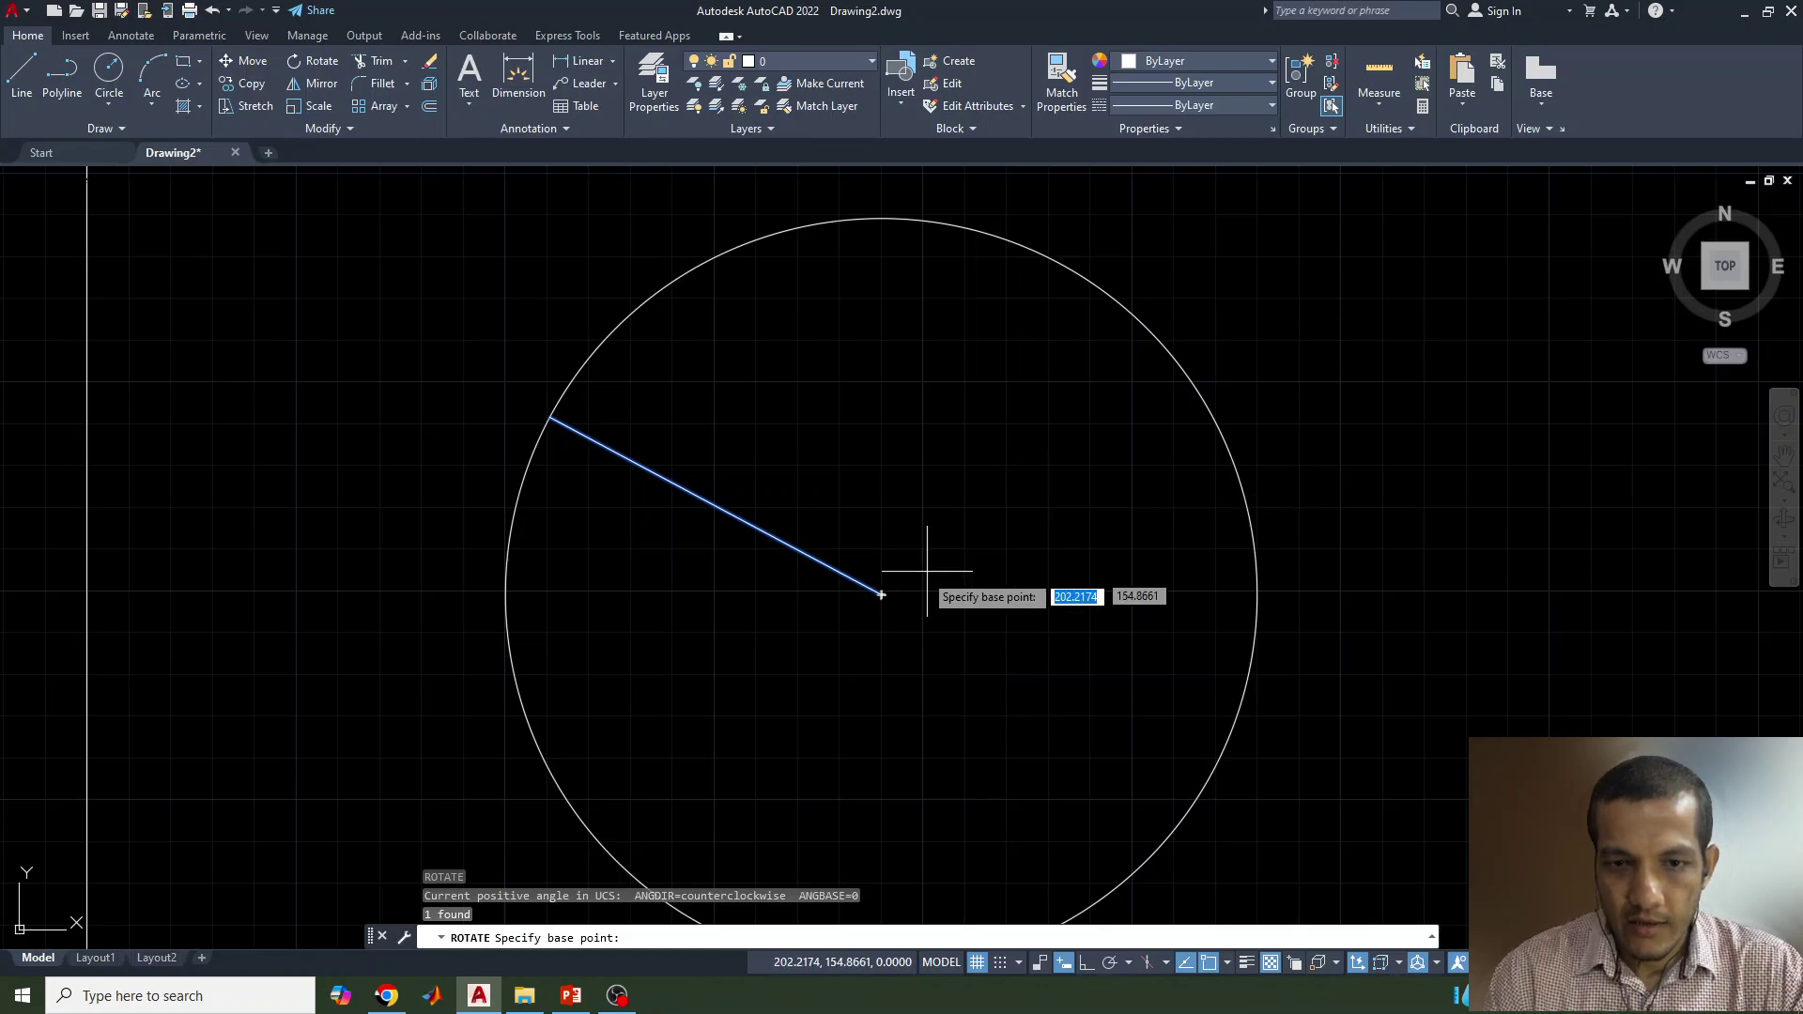
click(880, 593)
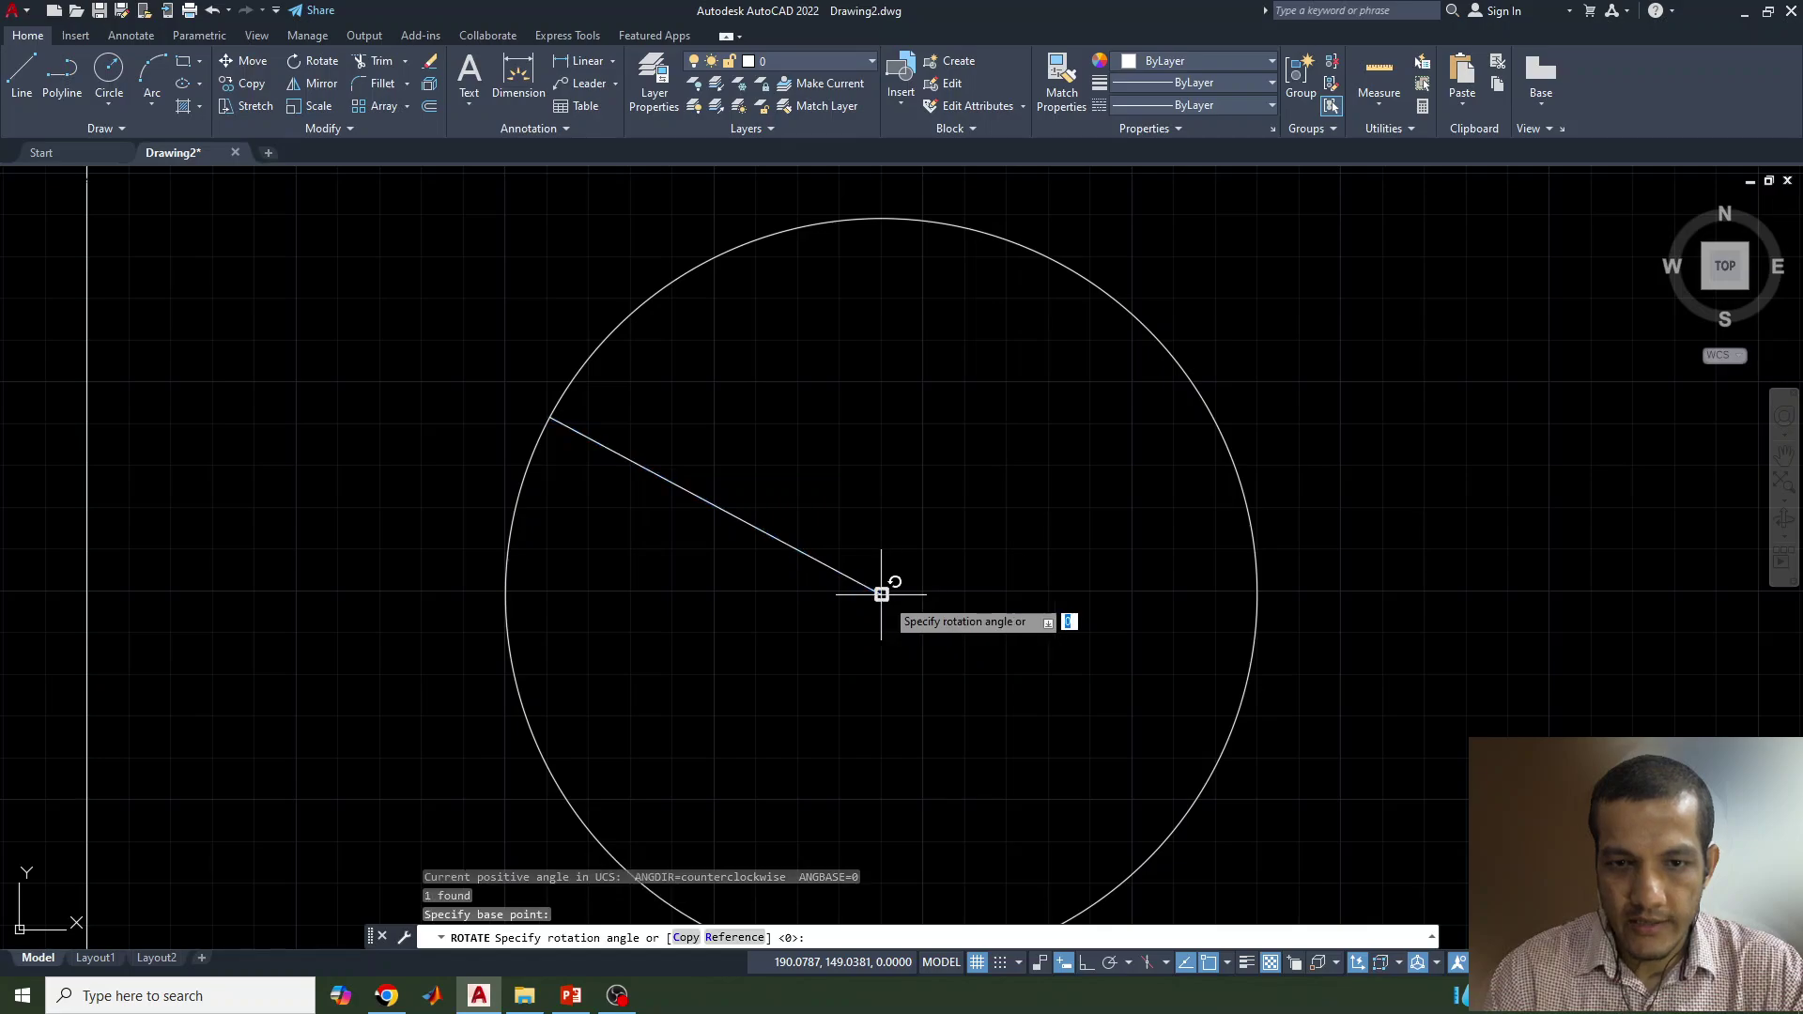
right_click(941, 544)
click(988, 624)
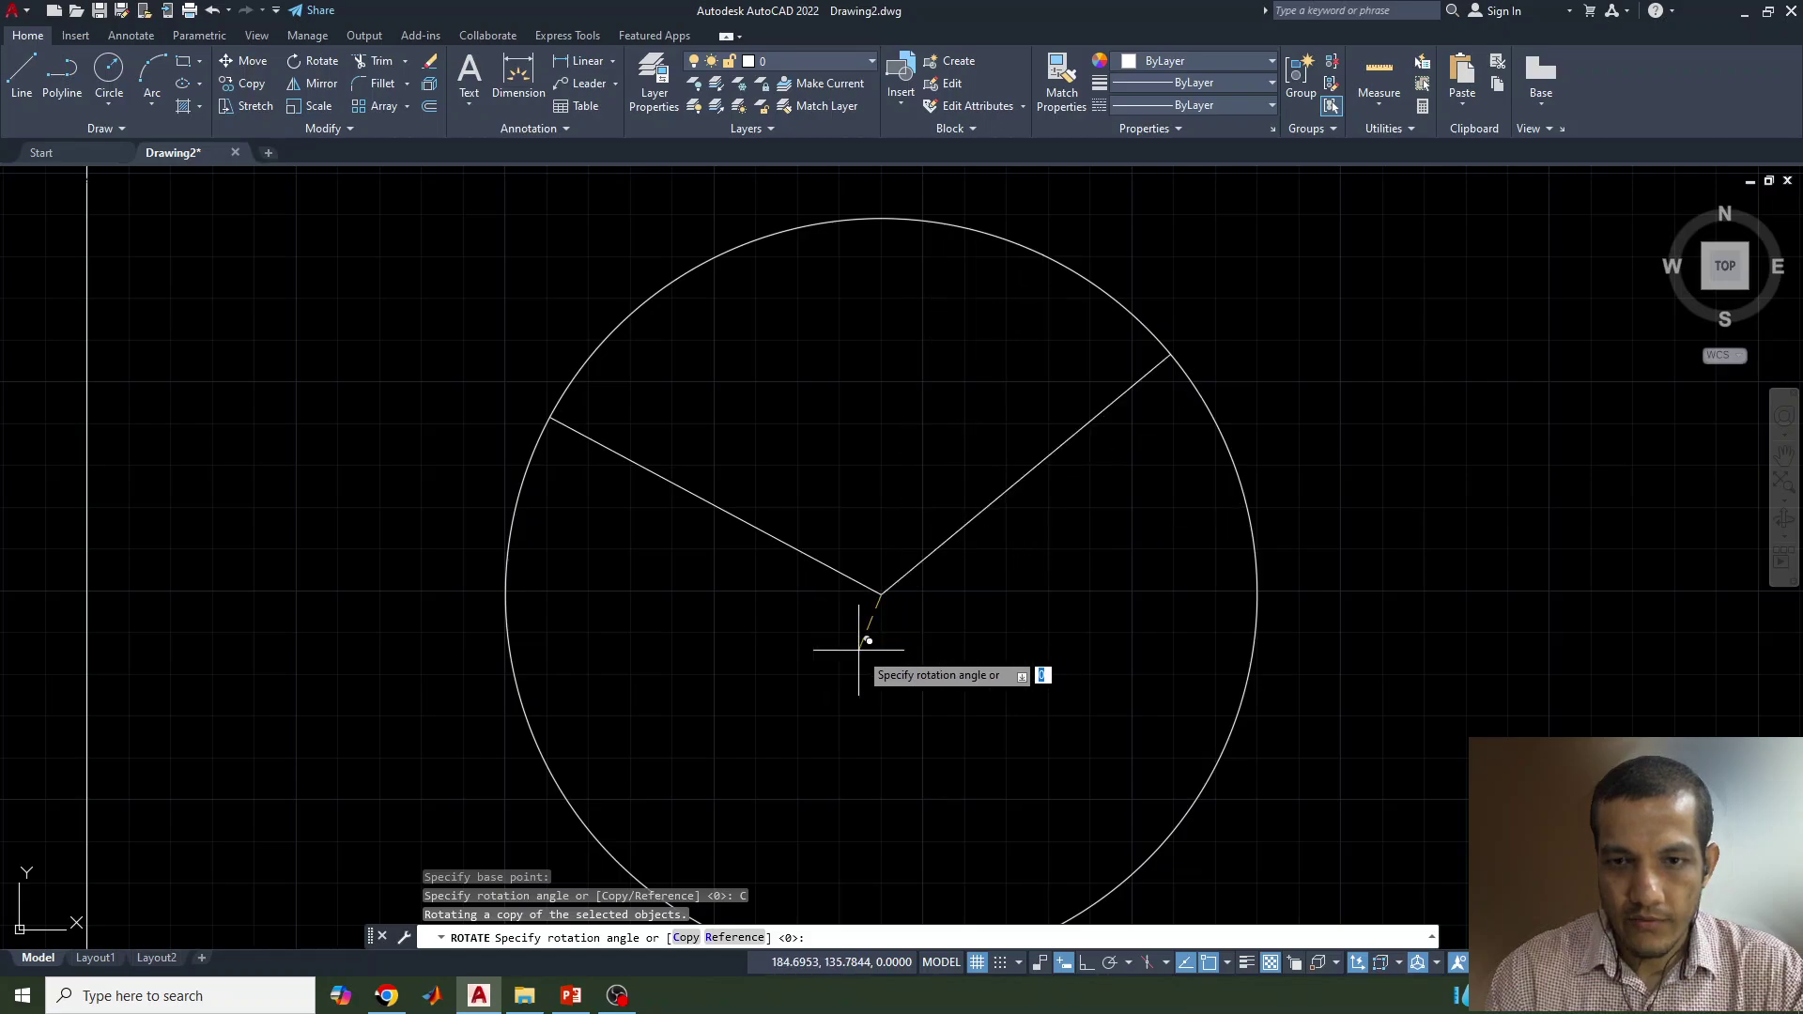
text(-100)
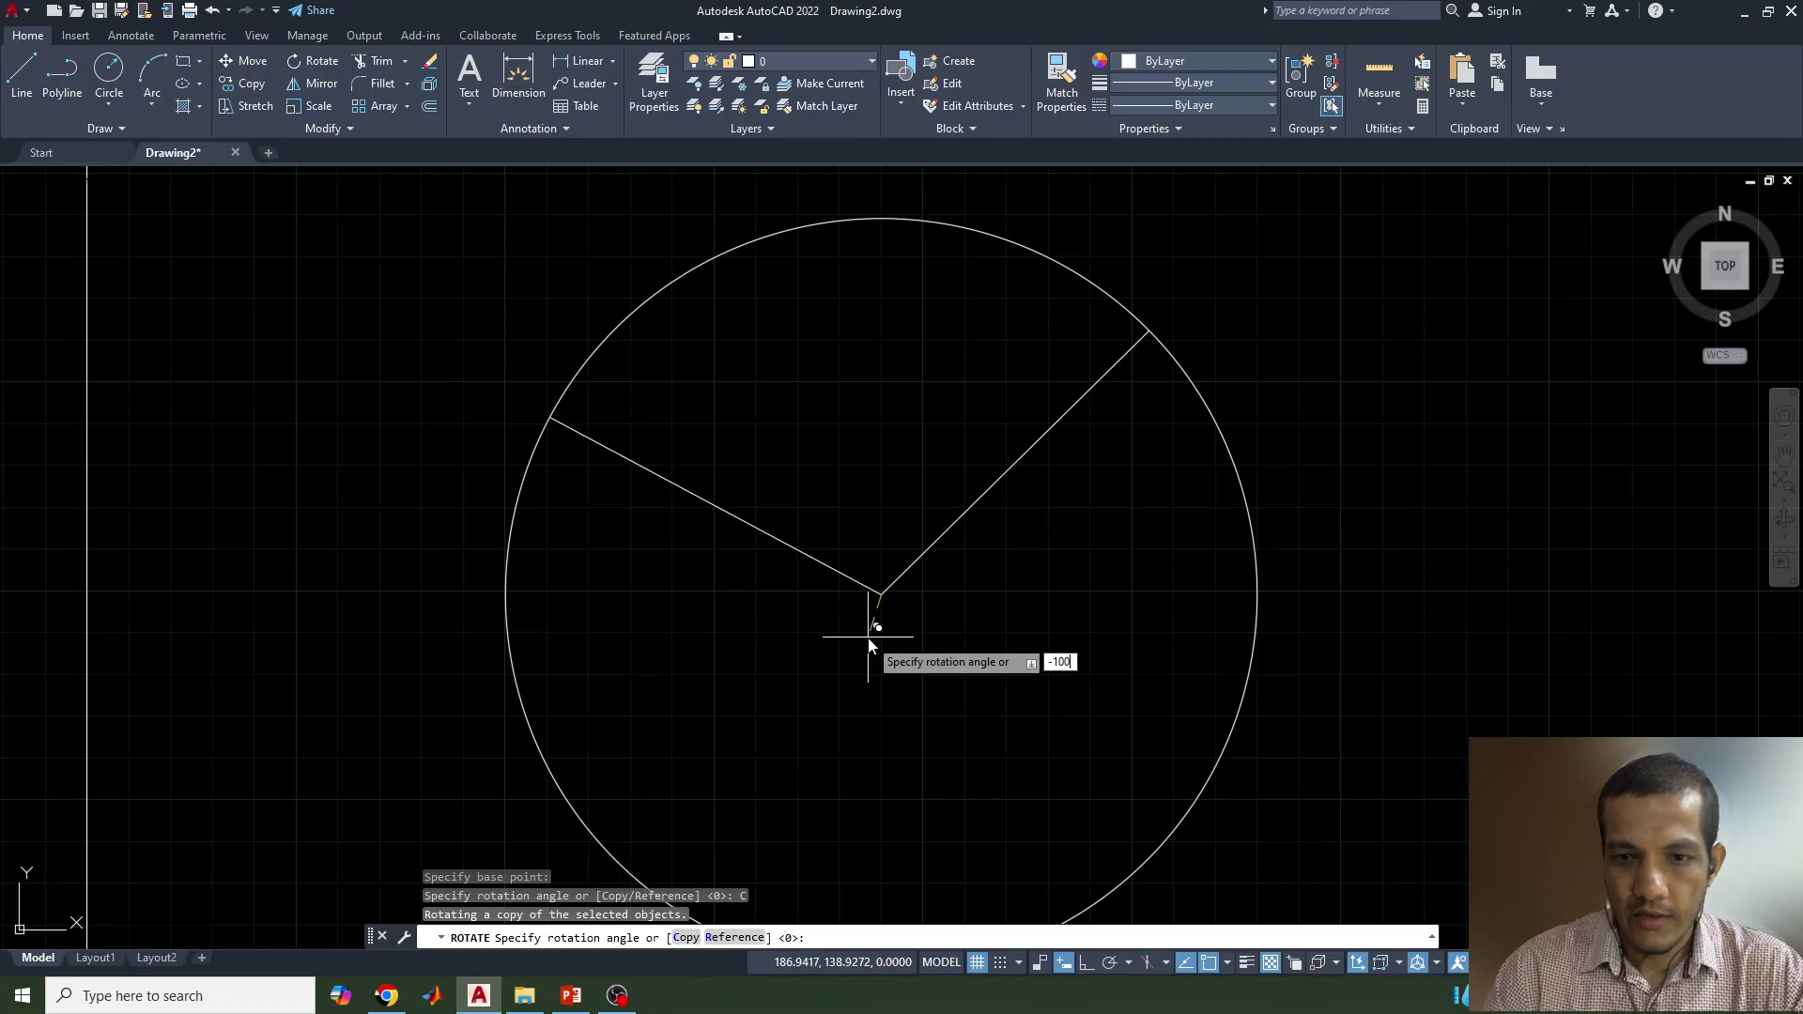
key(Return)
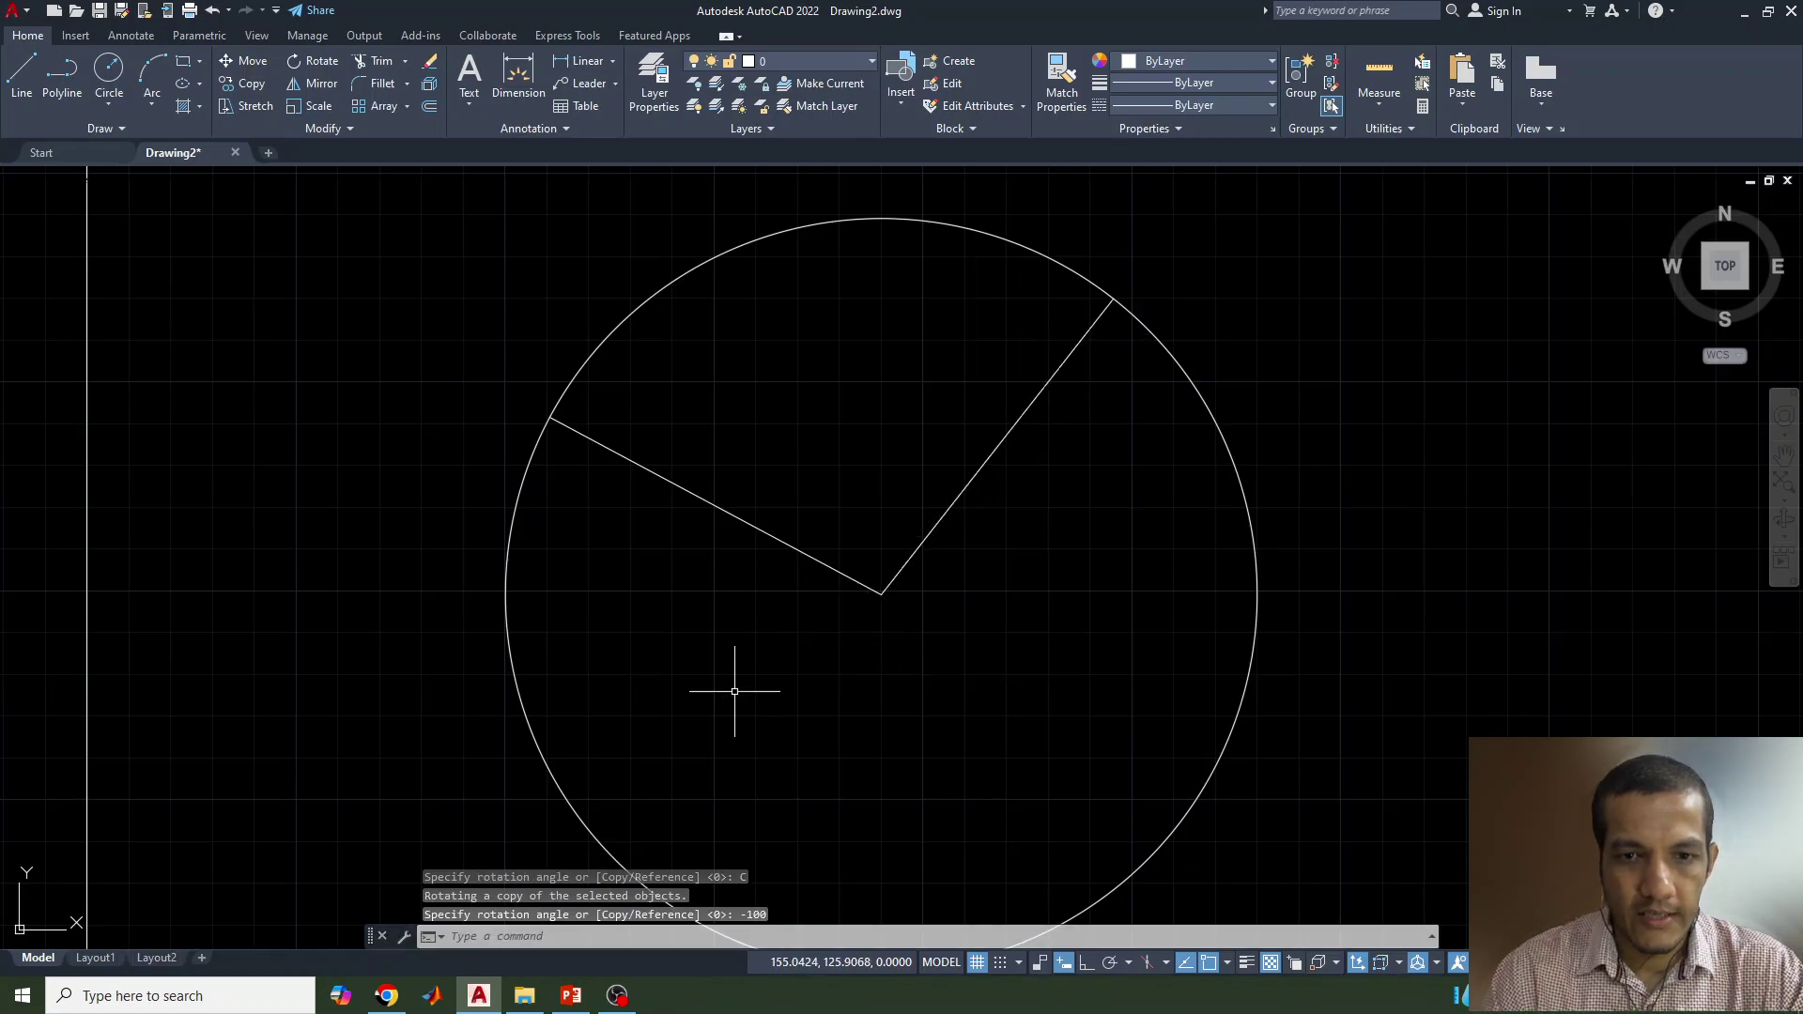
key(Escape)
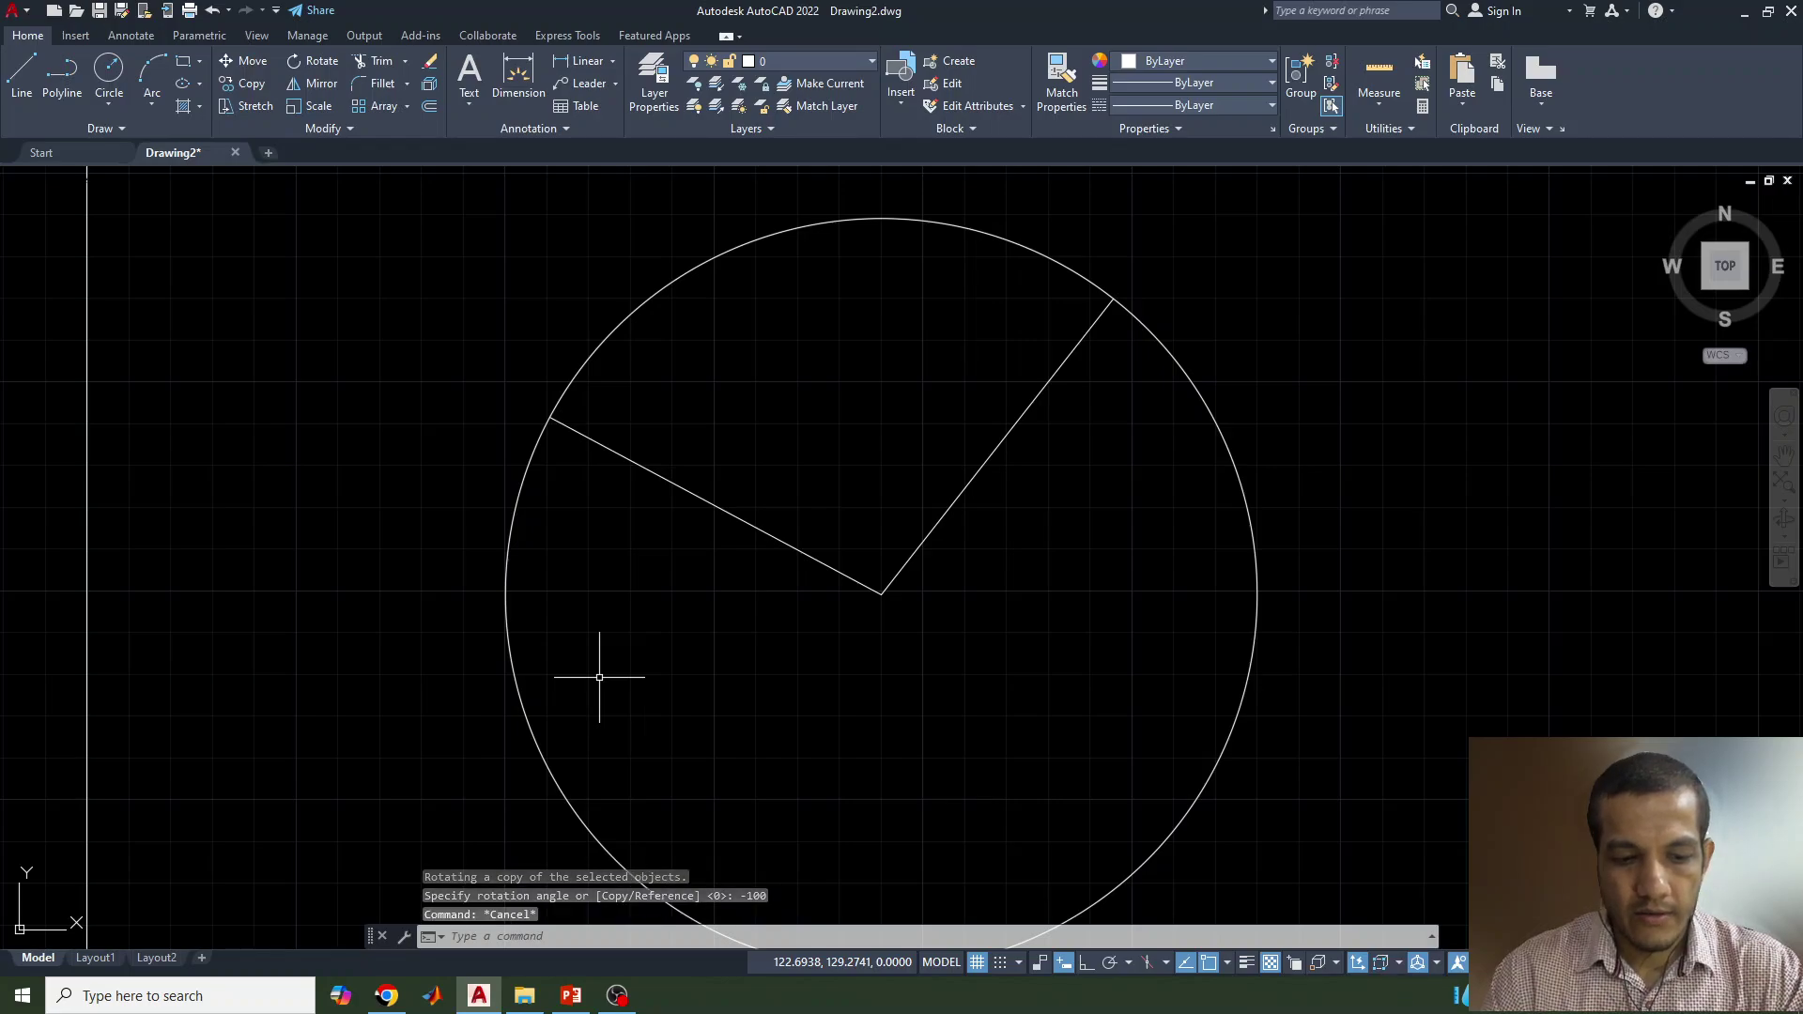
Step: Trim away the lower part of the large circle, keeping only the arc between the two radius lines
text(TRE)
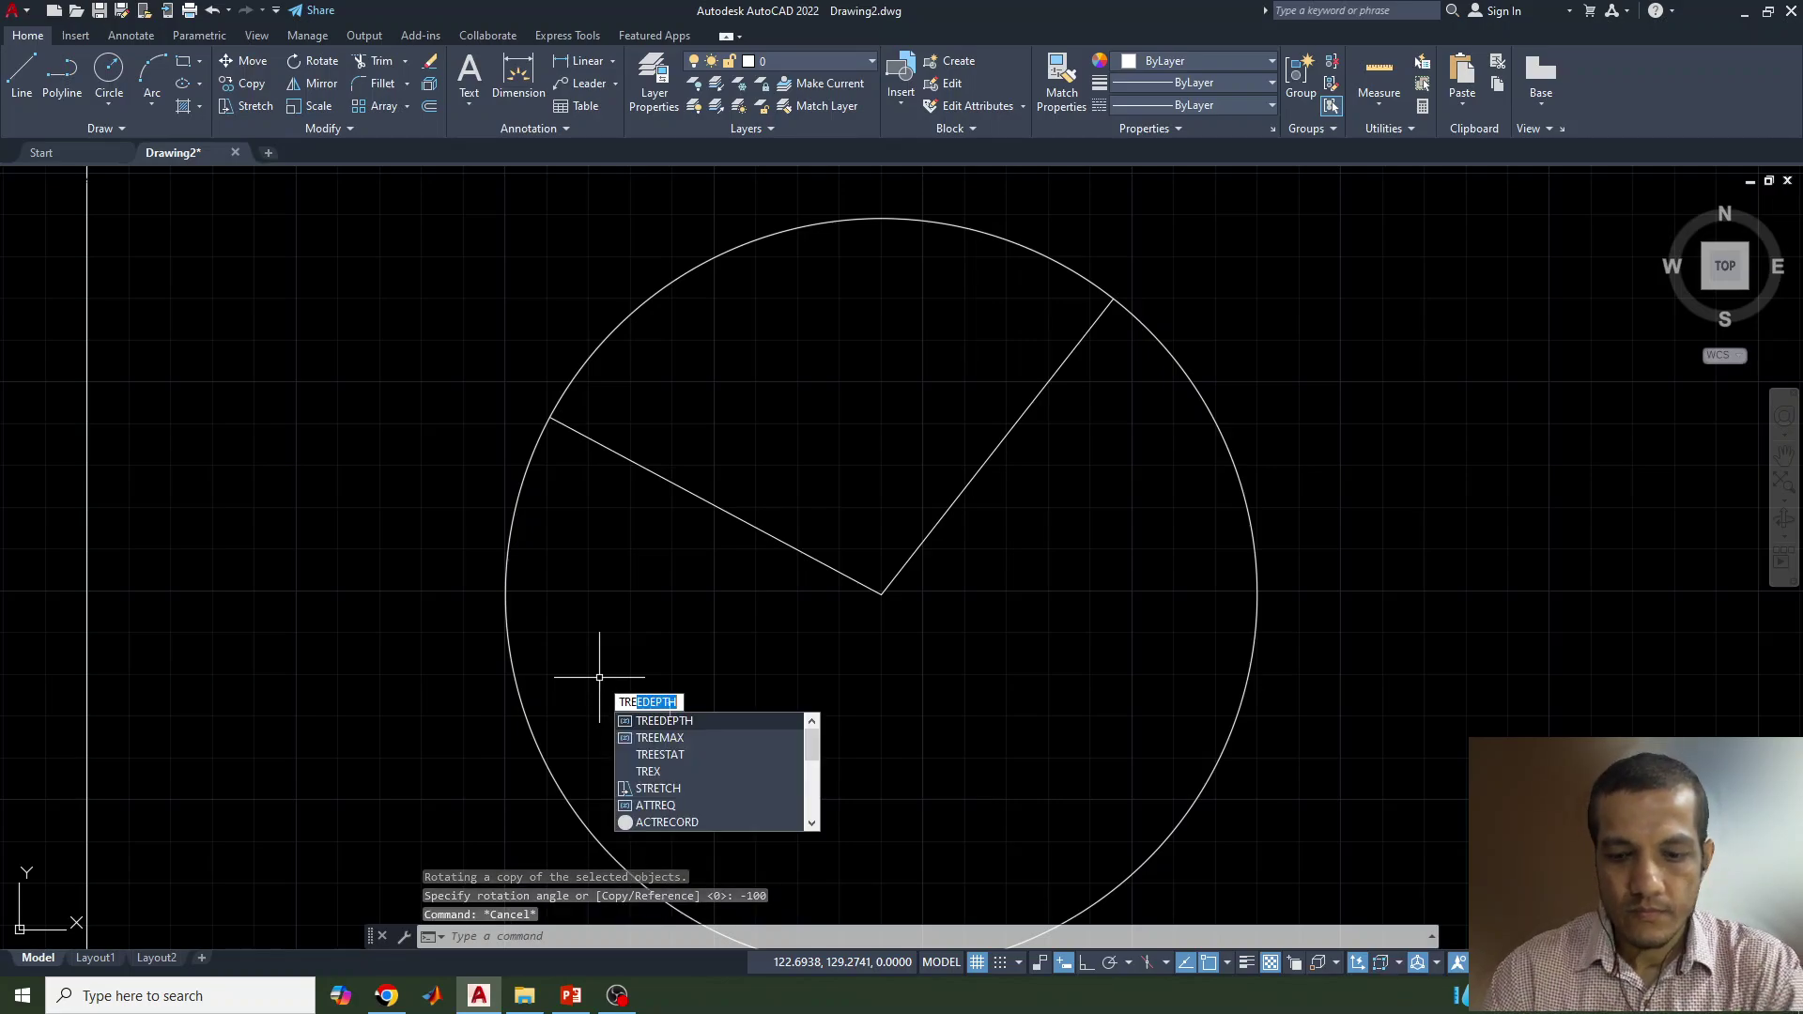
key(BackSpace)
text(IM)
key(Return)
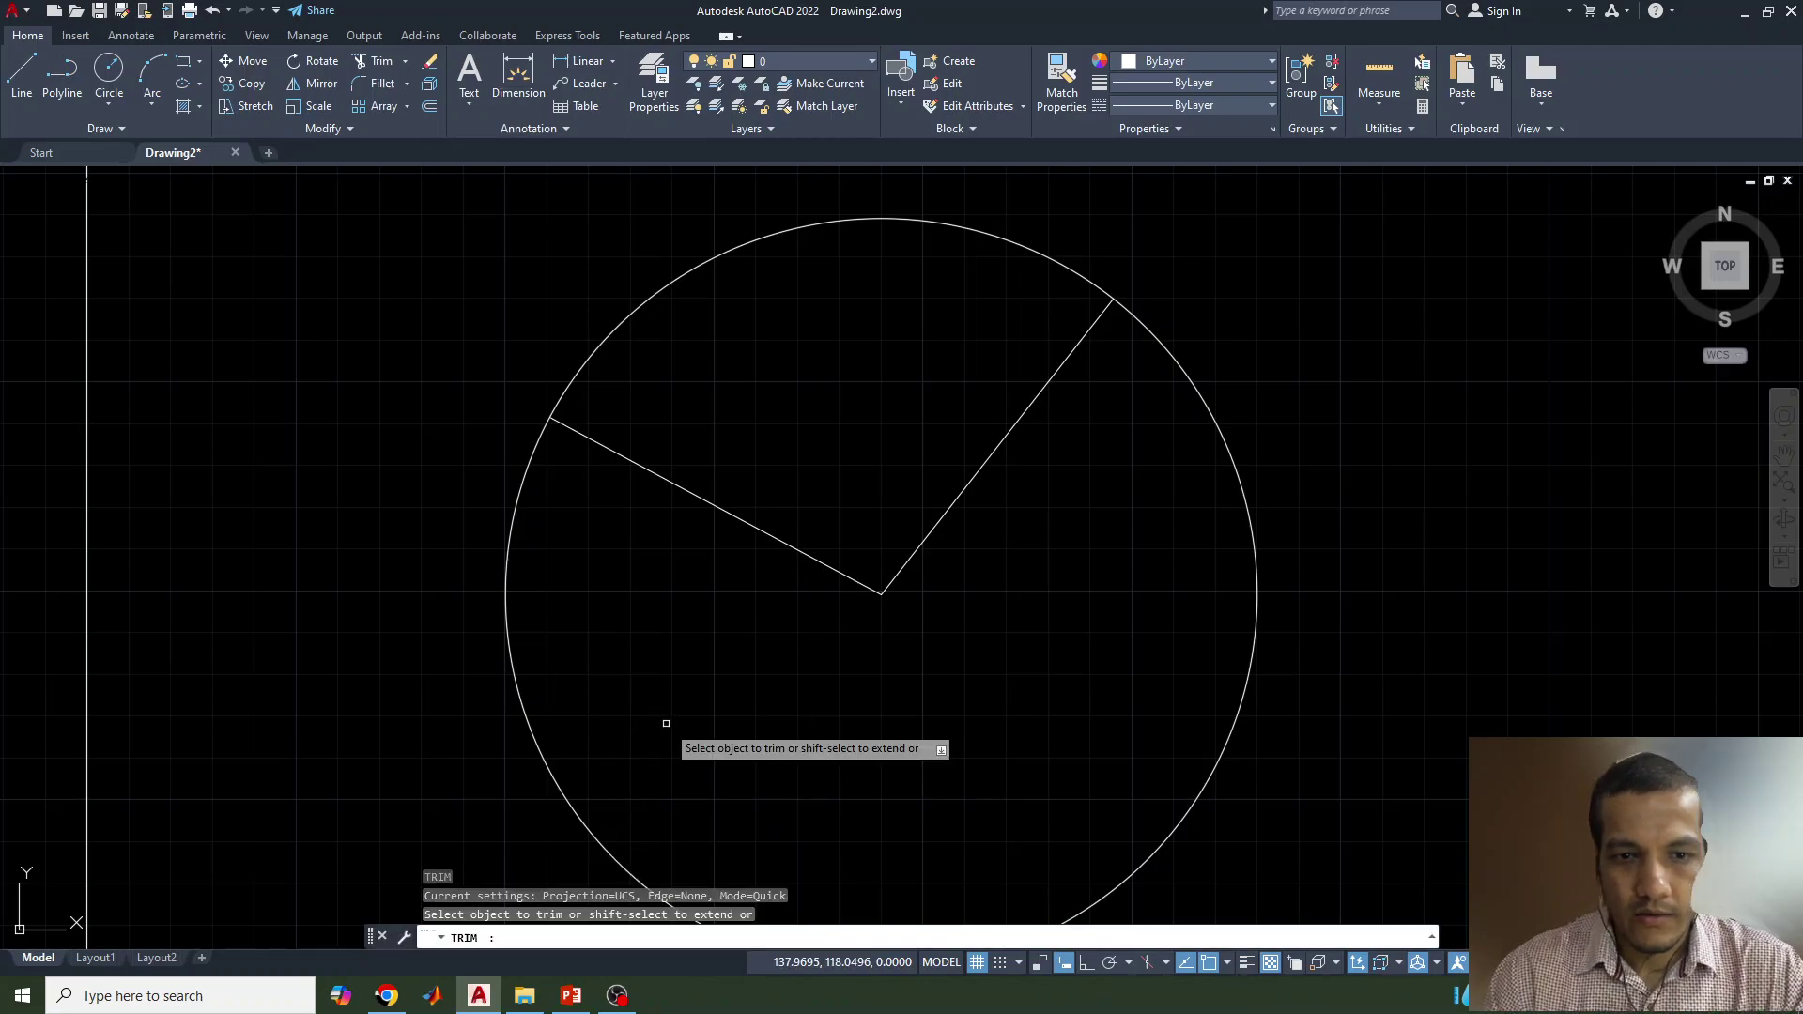
click(506, 514)
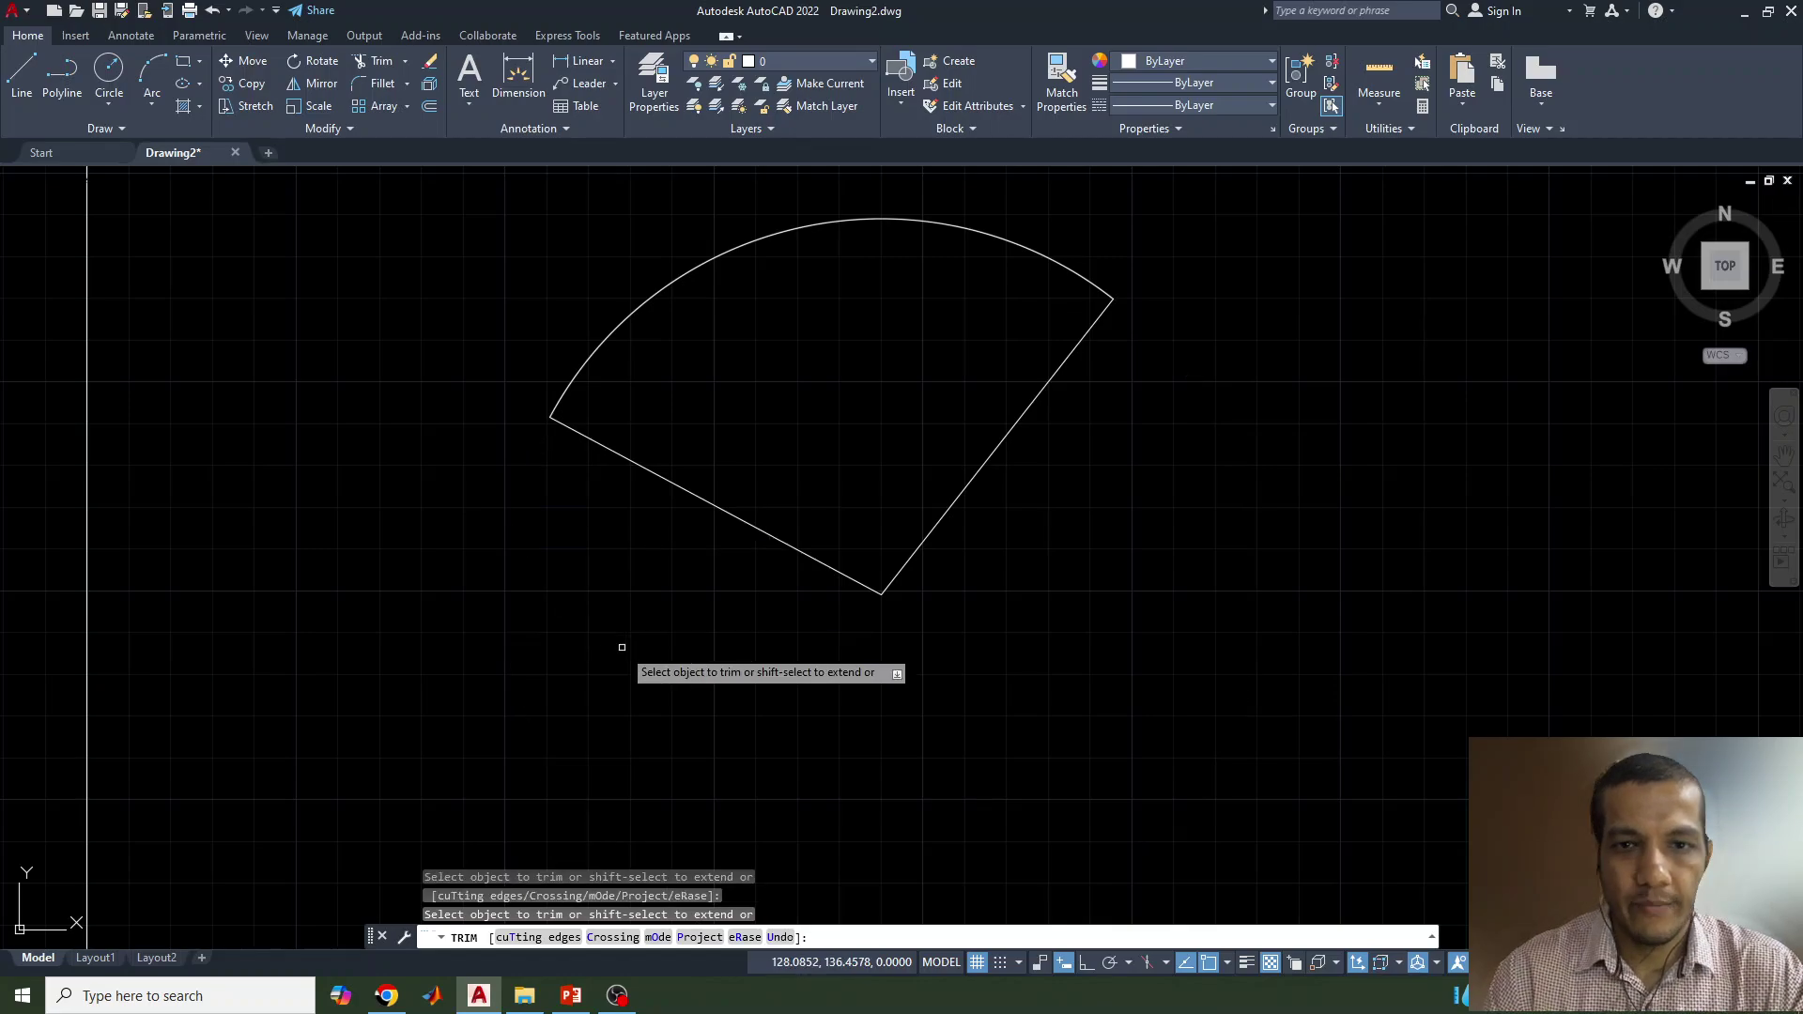
key(Escape)
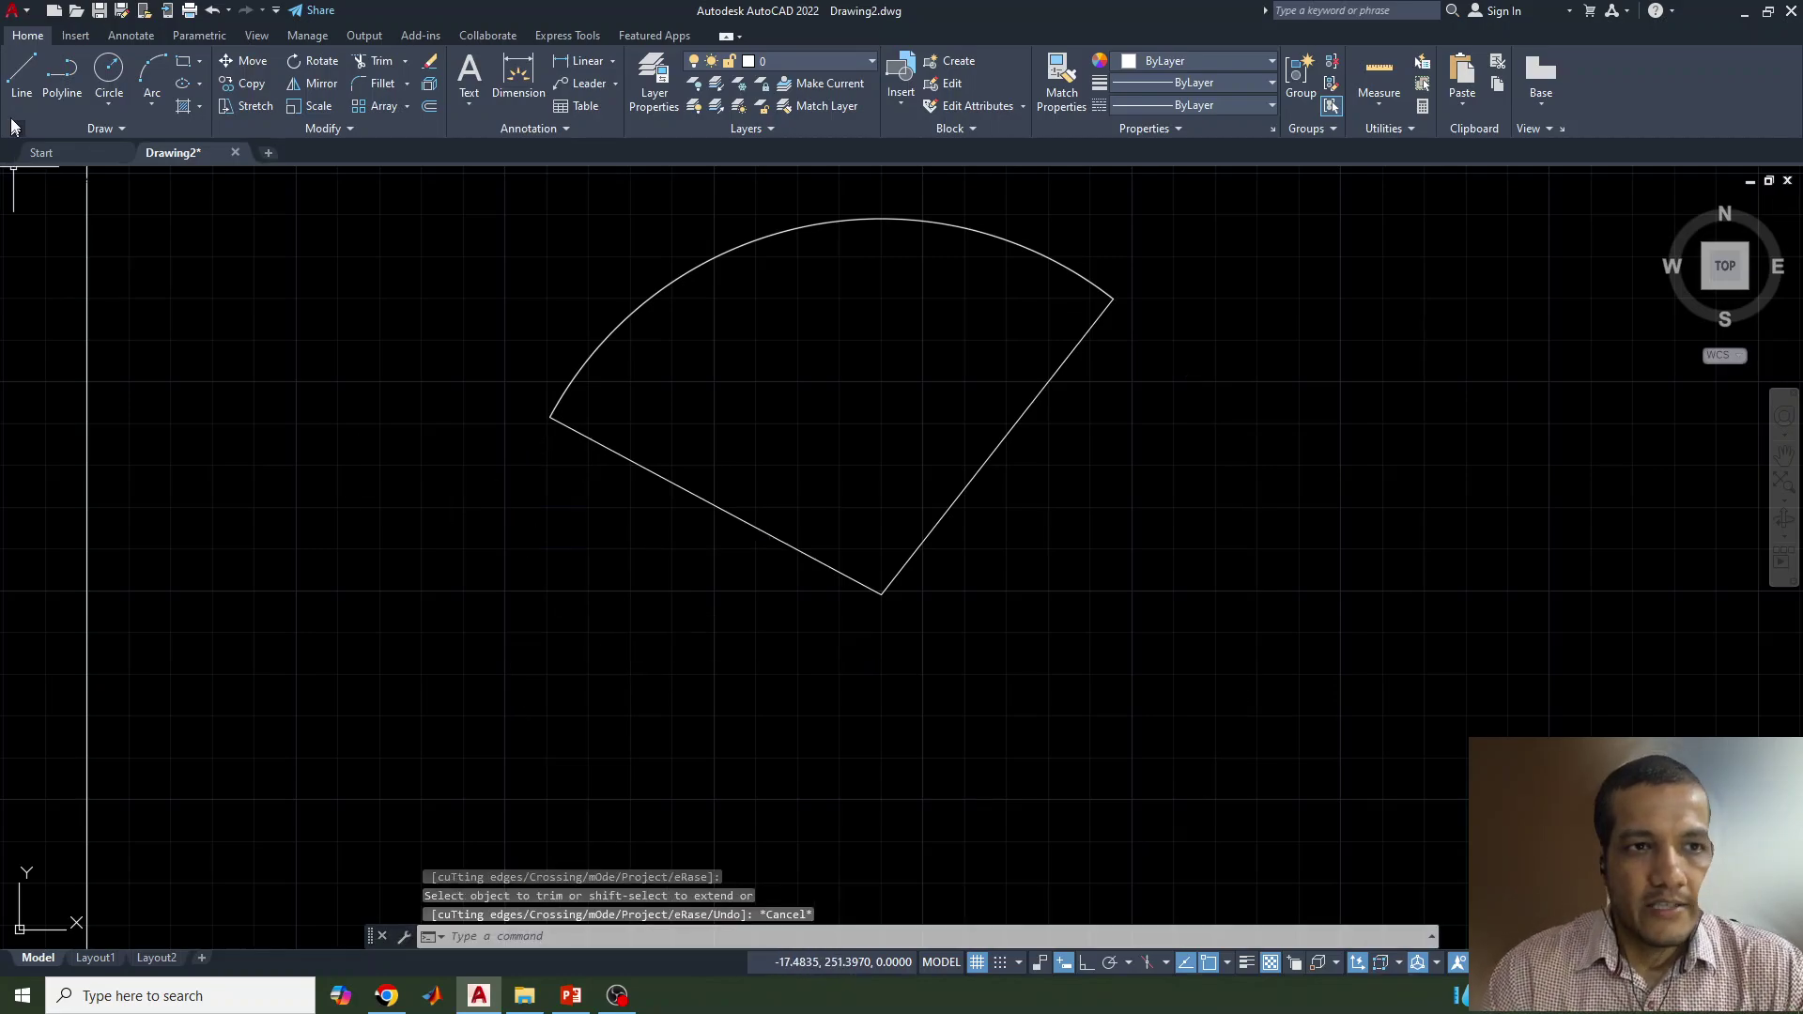
Step: Draw a 25 mm line from the arc's left end along the left radius line towards the centre
click(21, 79)
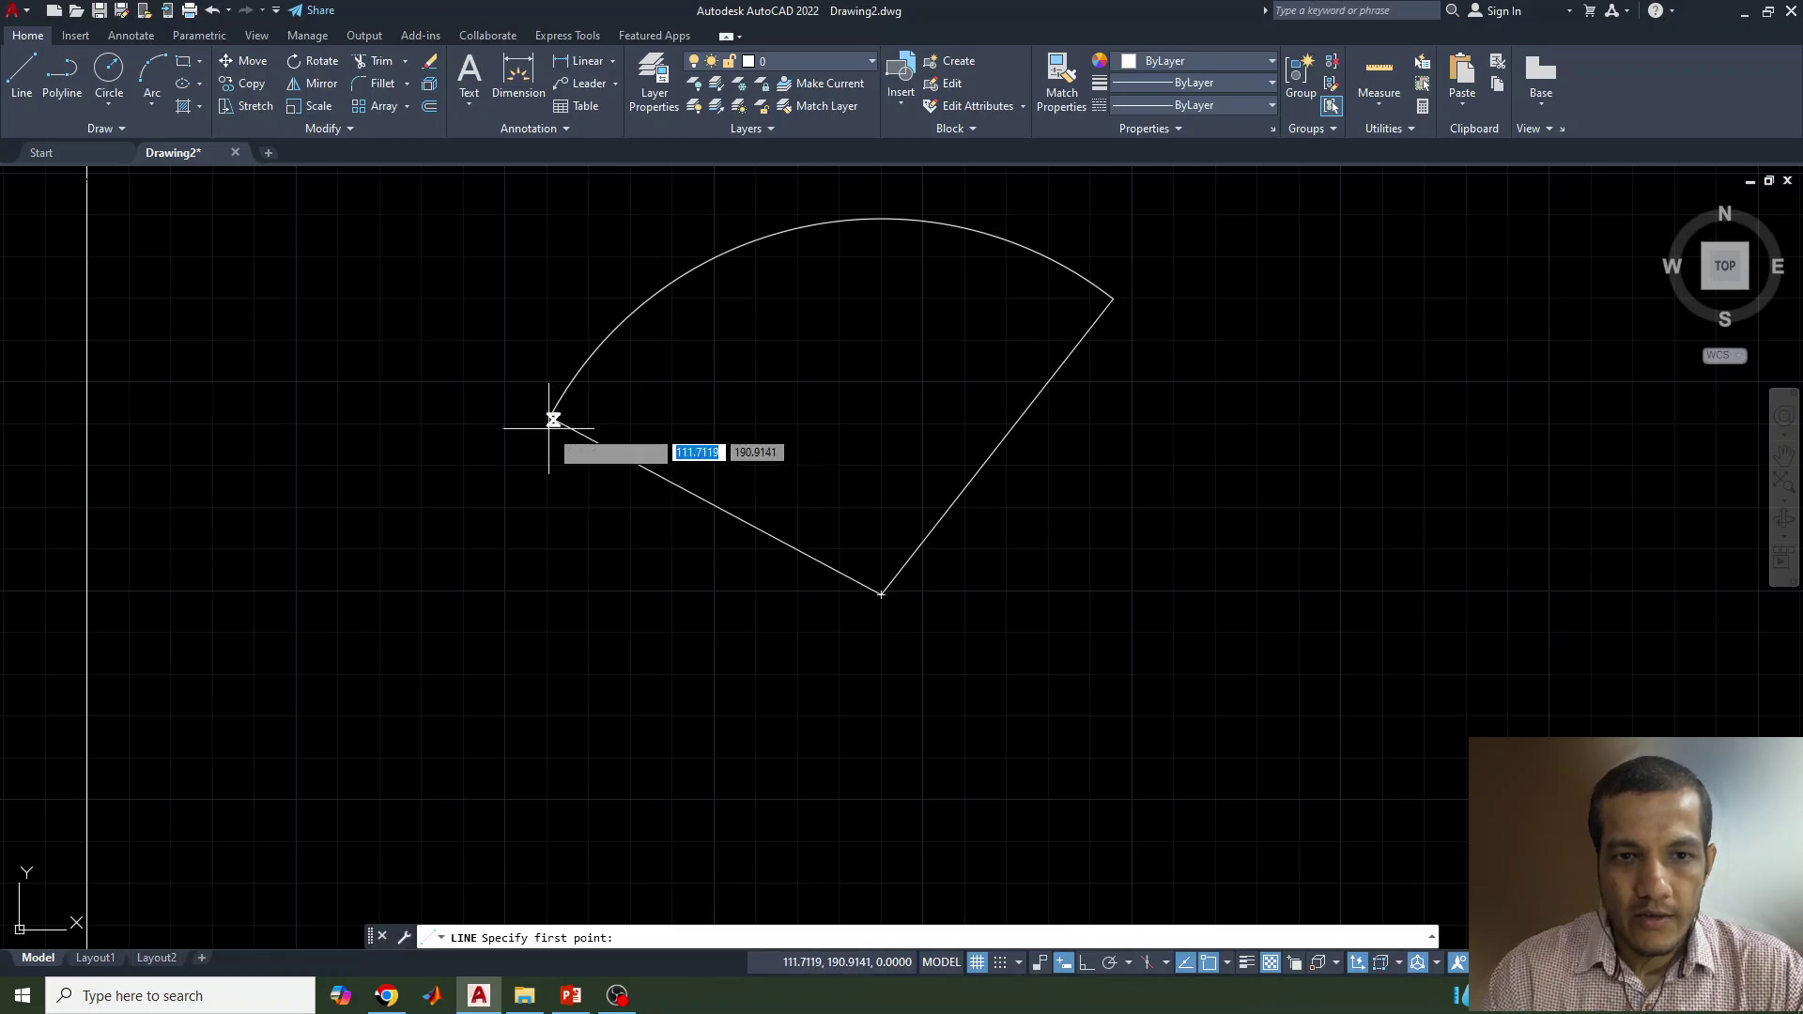
click(552, 418)
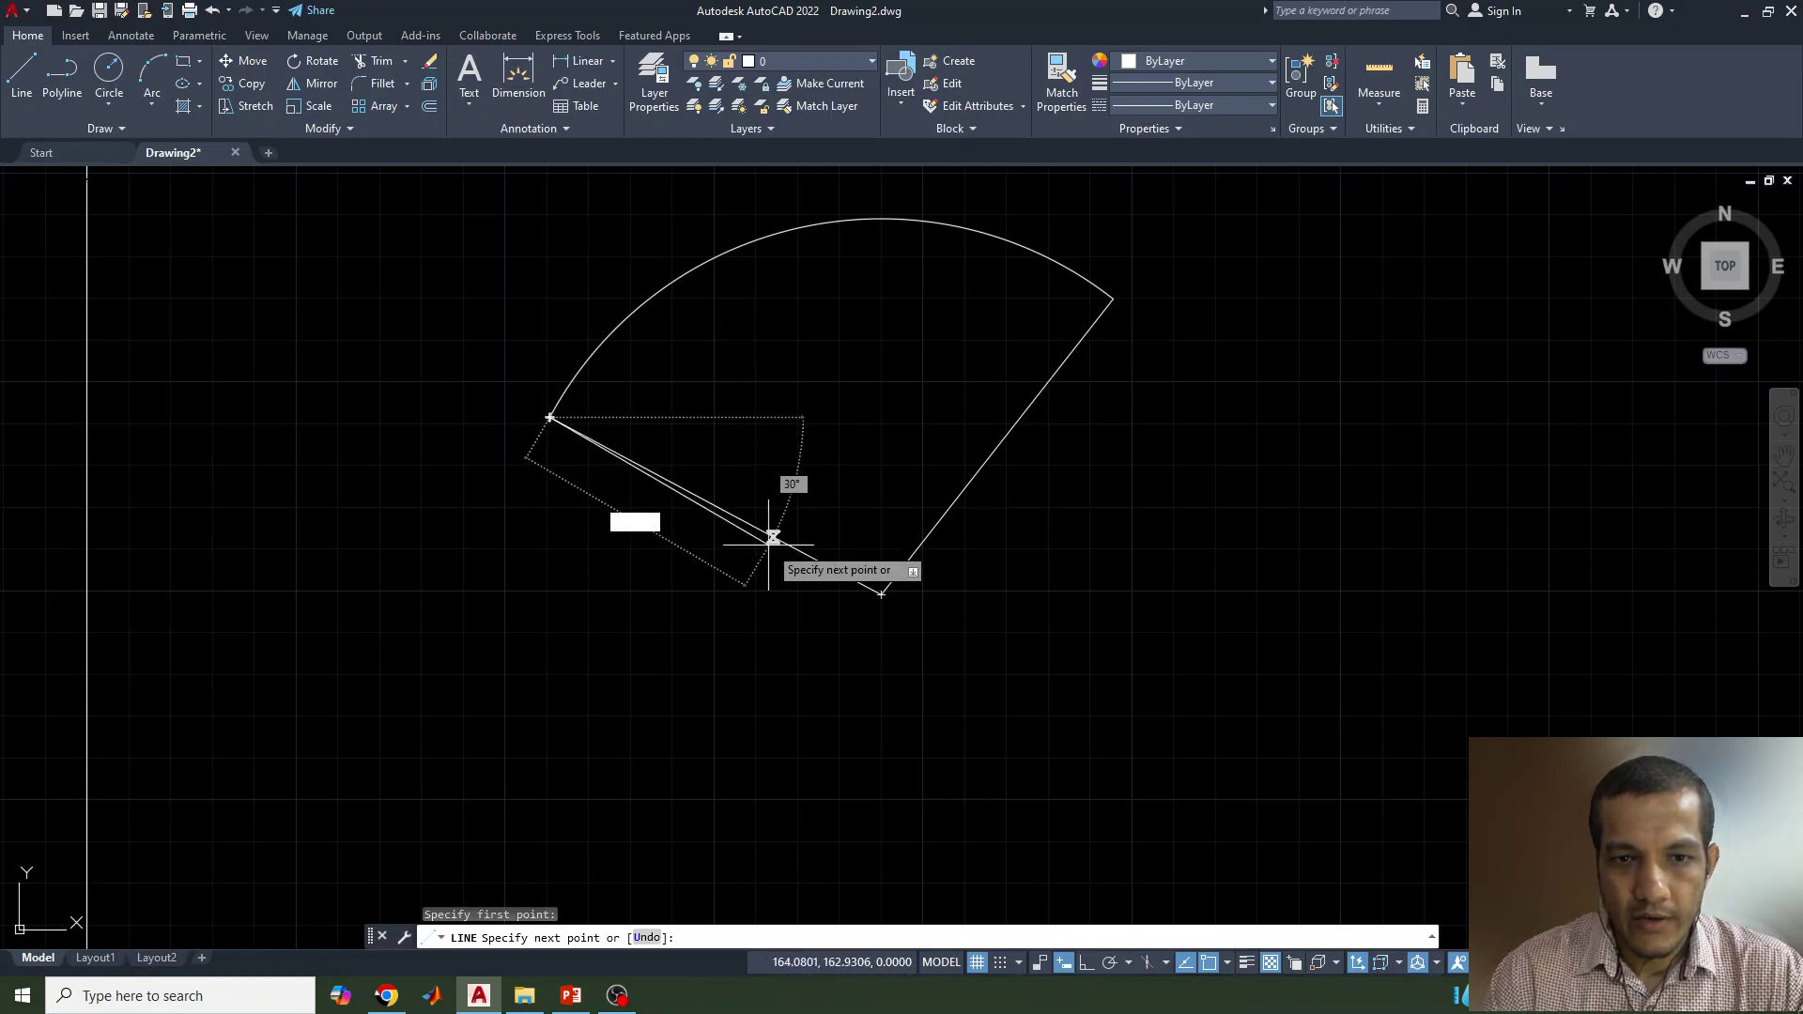
click(881, 595)
key(Return)
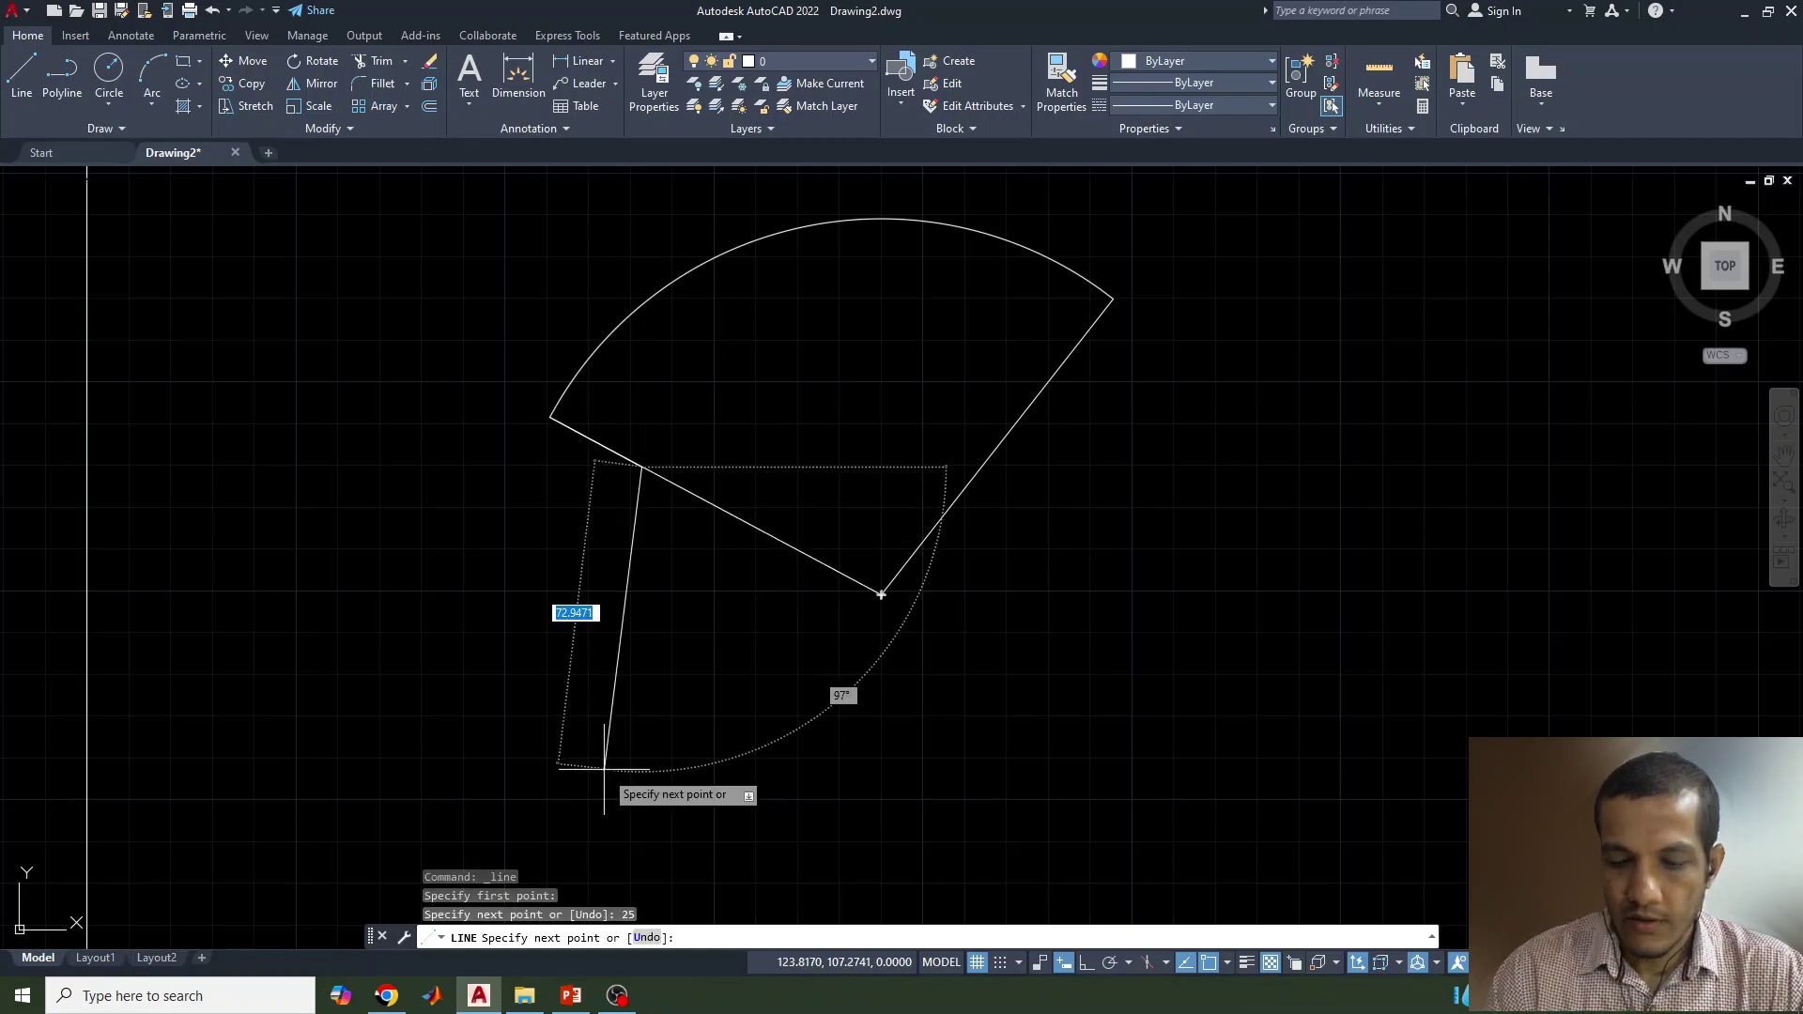
key(Return)
Step: Draw the rolling circle with a radius of 25 mm, centred on the inner end of the short line
text(c)
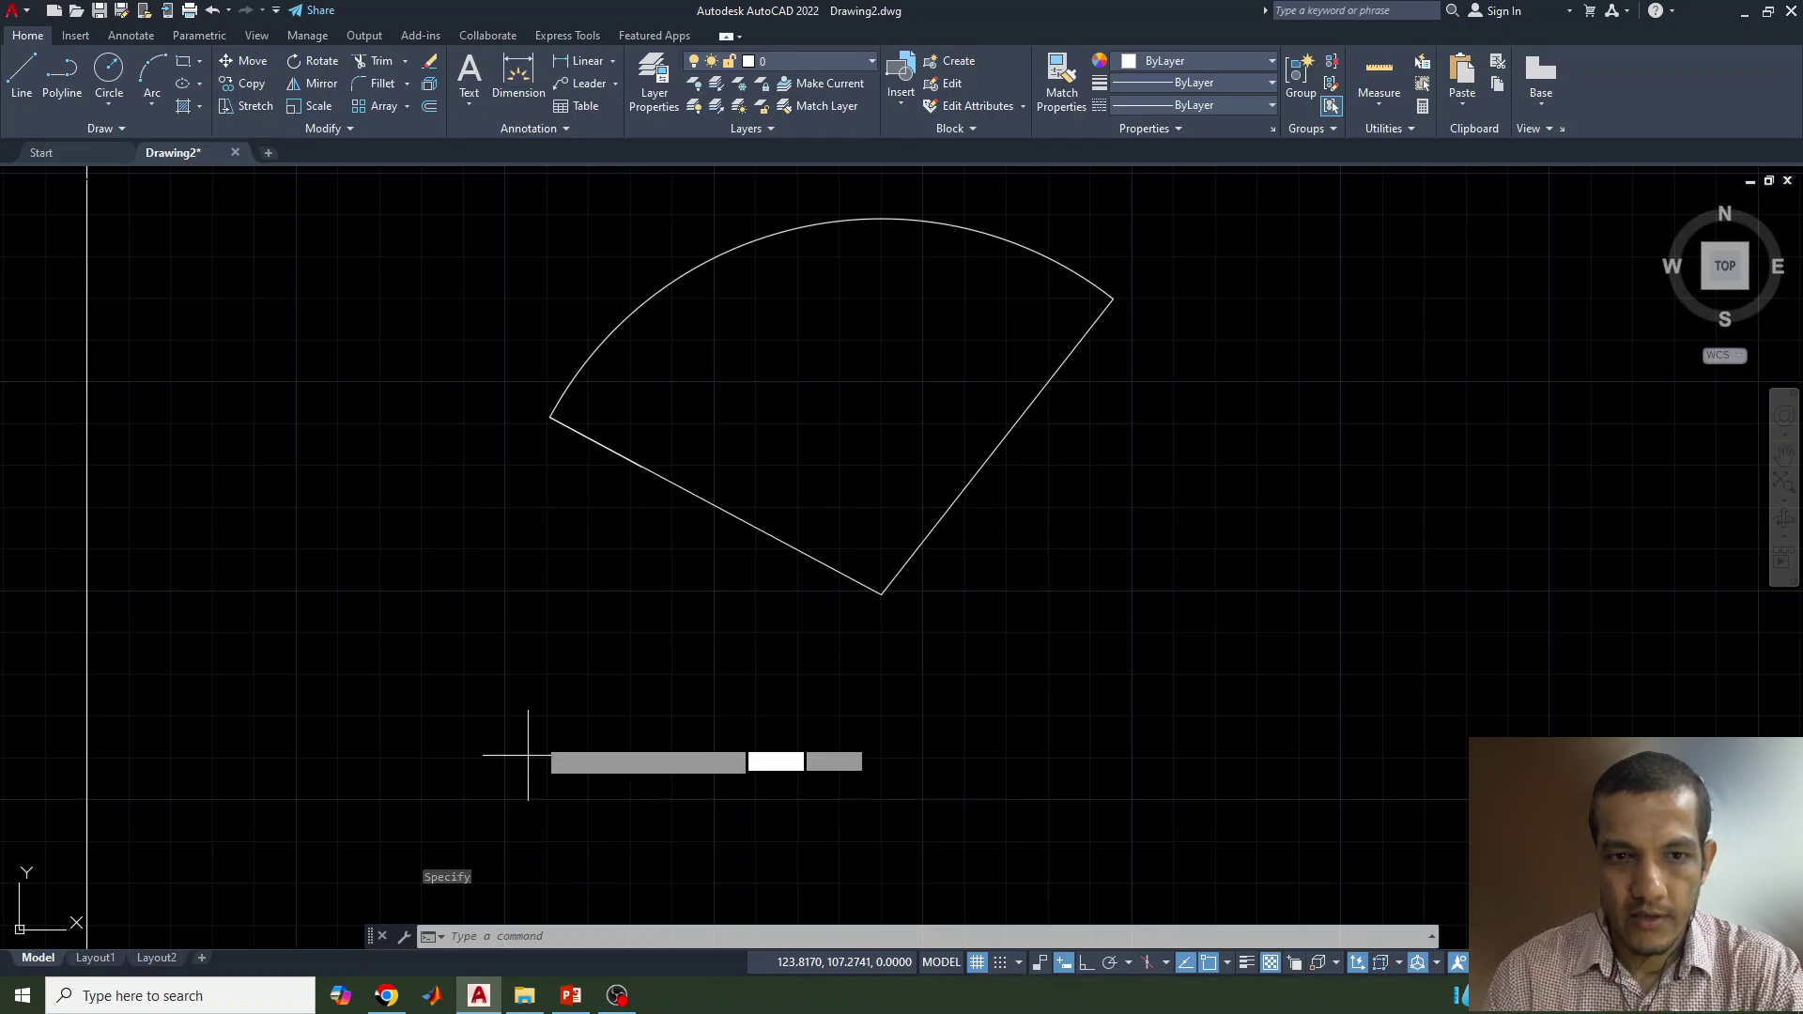
key(Return)
click(642, 467)
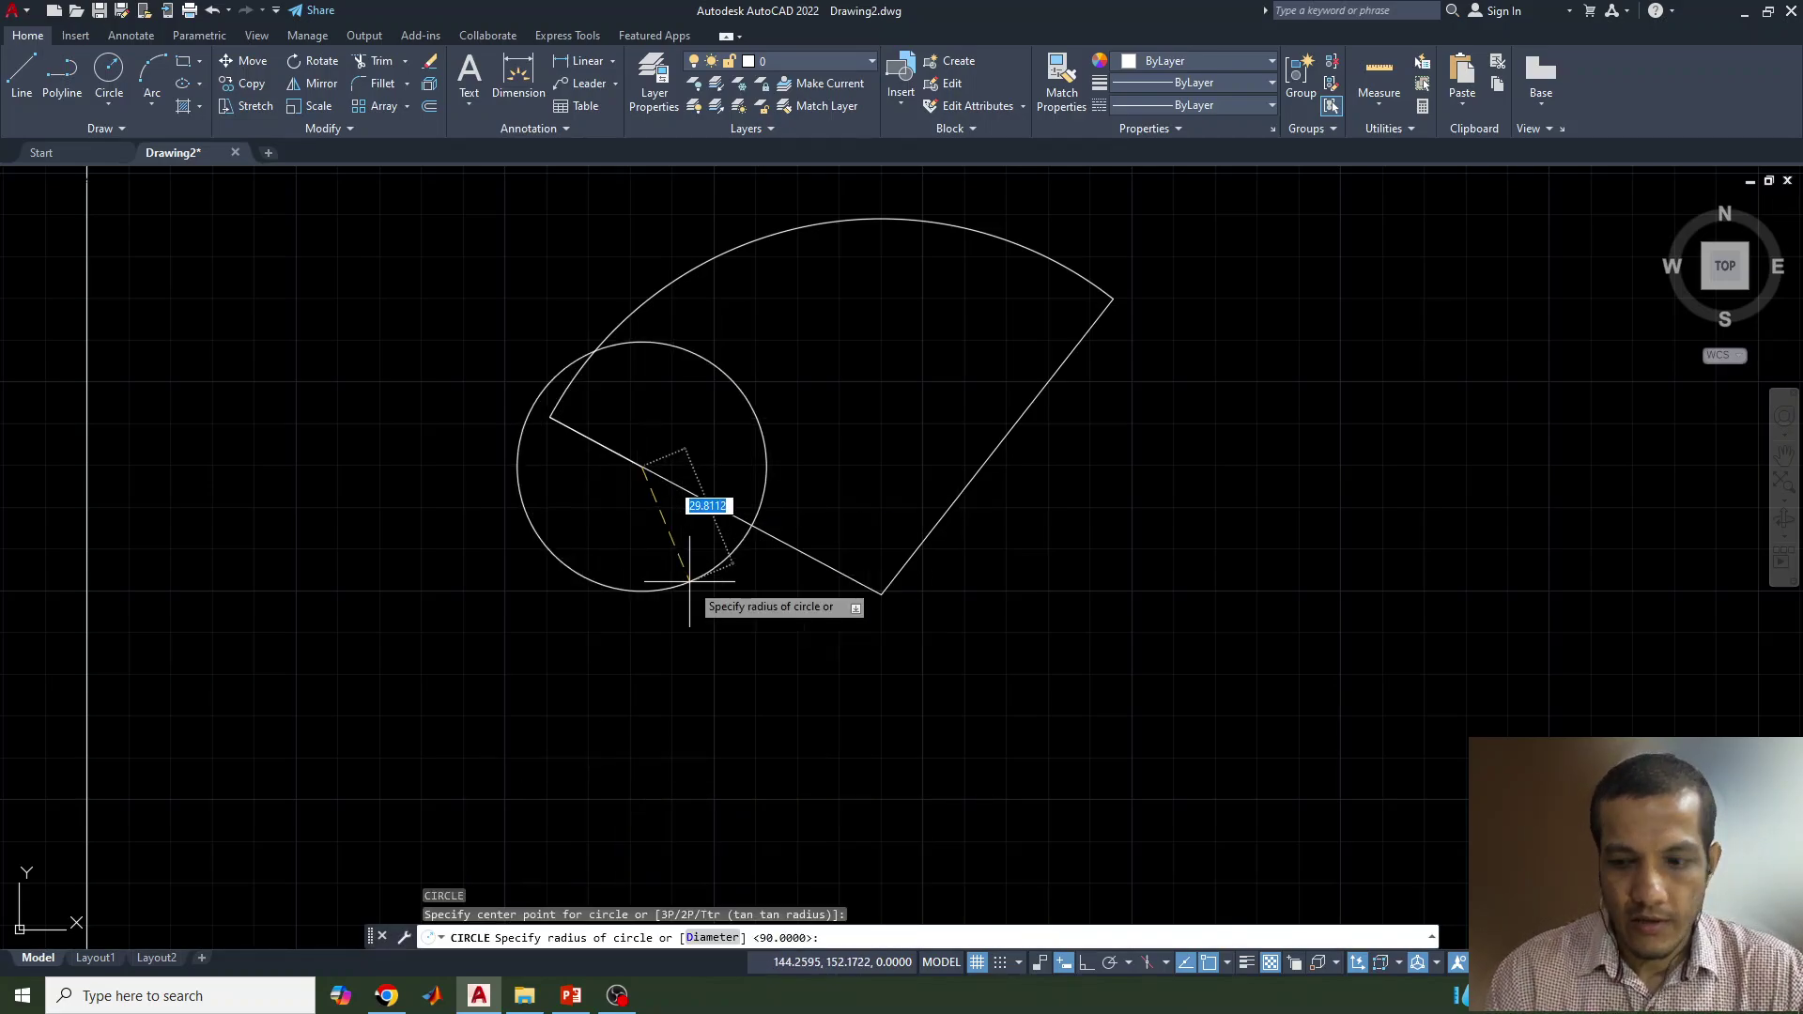
text(25)
key(Return)
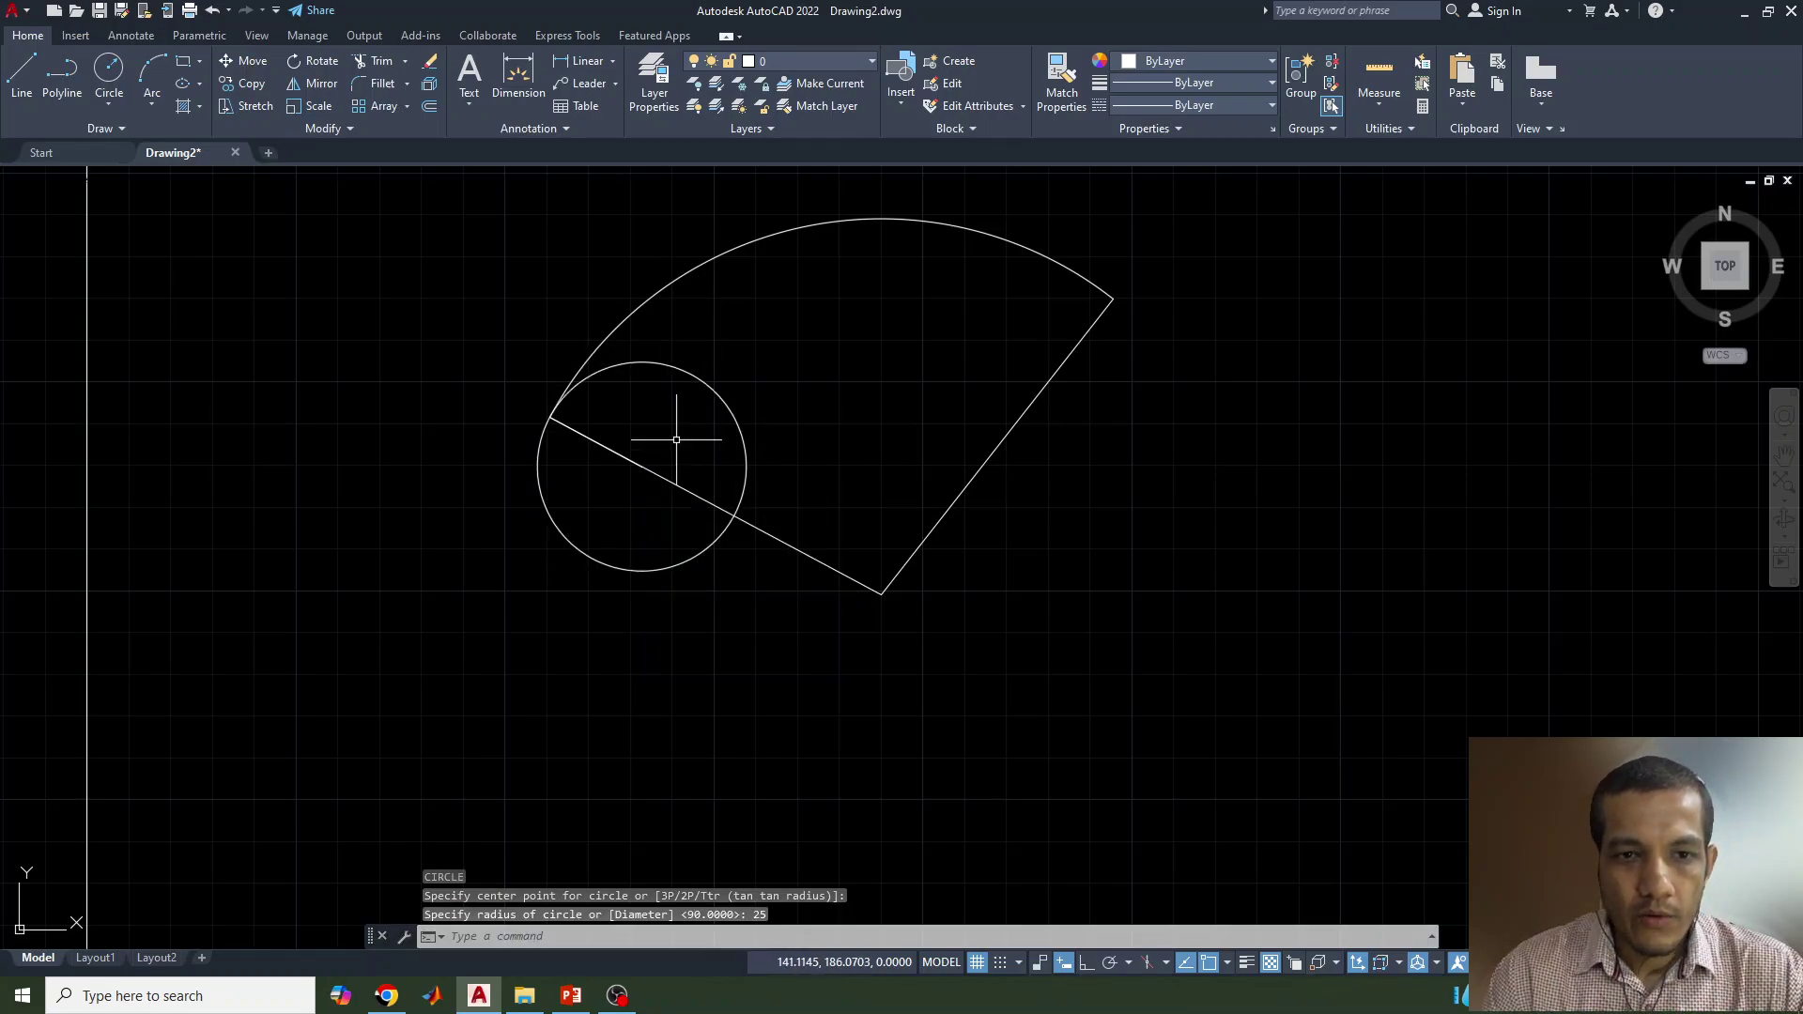
Step: Create a polar array of the 25 mm line about the rolling circle's centre, with 8 items filling 360 degrees
click(613, 449)
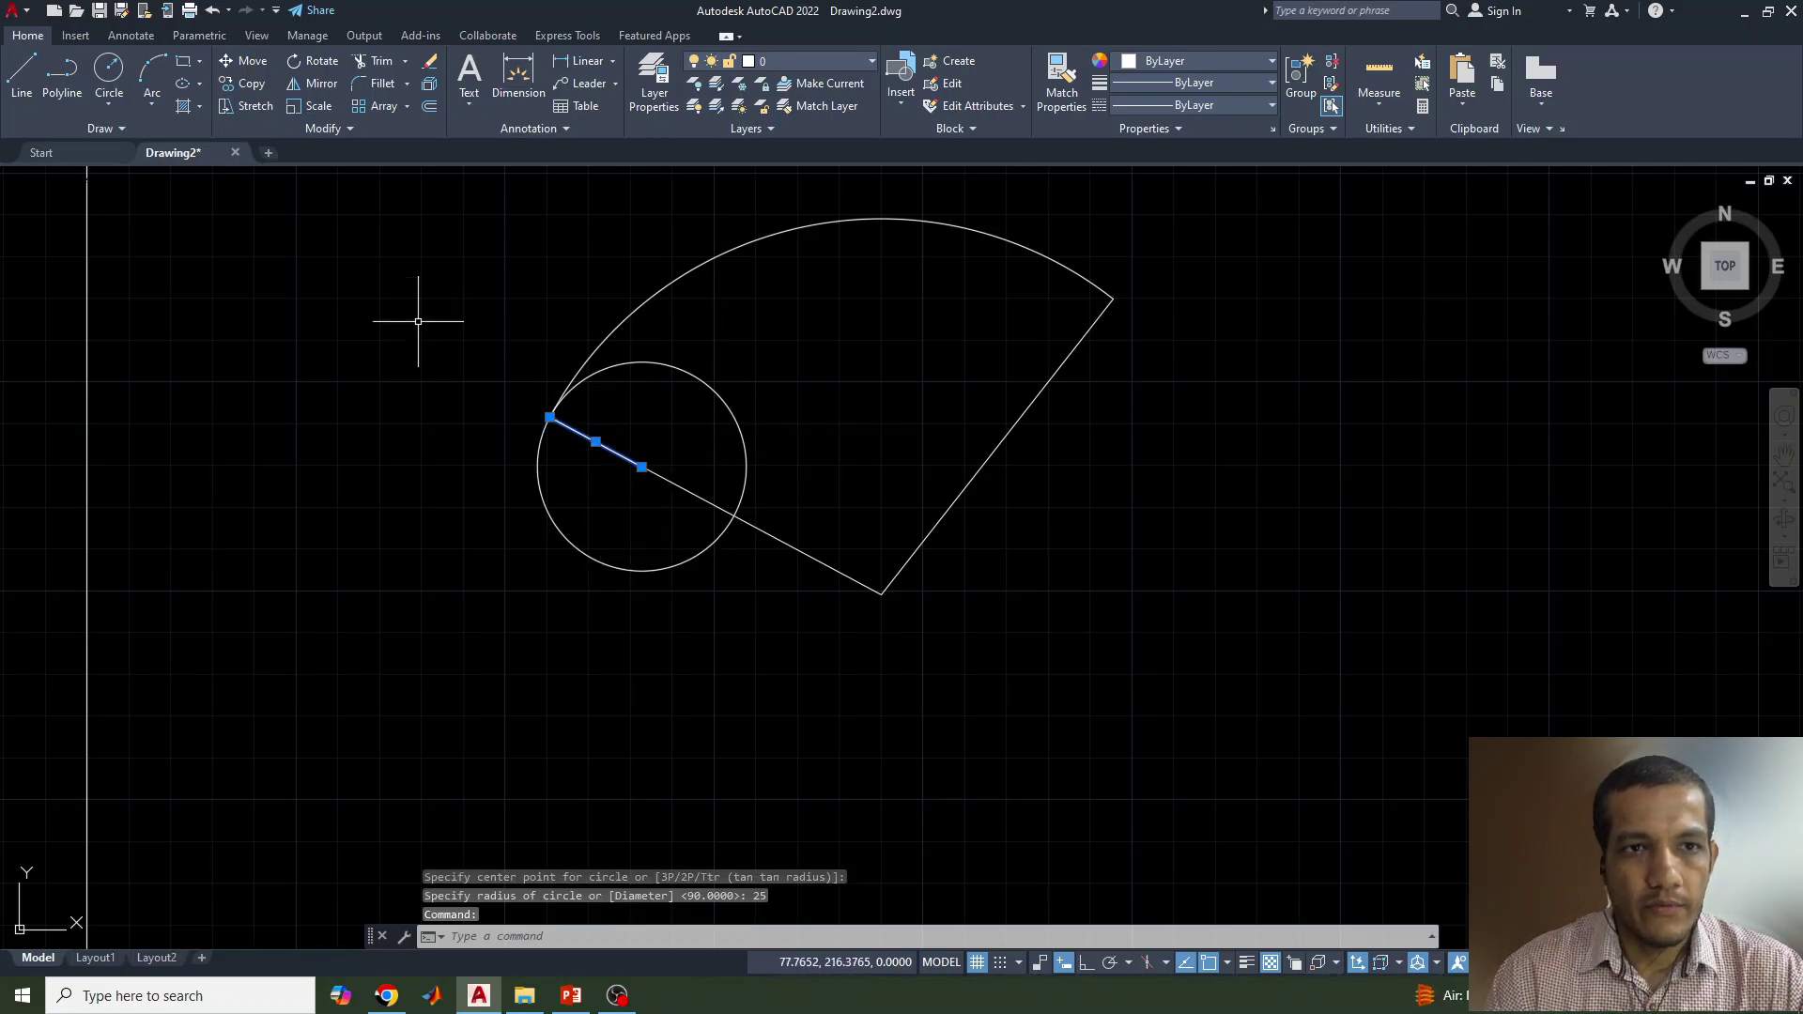
scroll(857, 436, up, 2)
mouse_move(977, 400)
middle_down()
mouse_move(978, 503)
mouse_move(1051, 532)
middle_up()
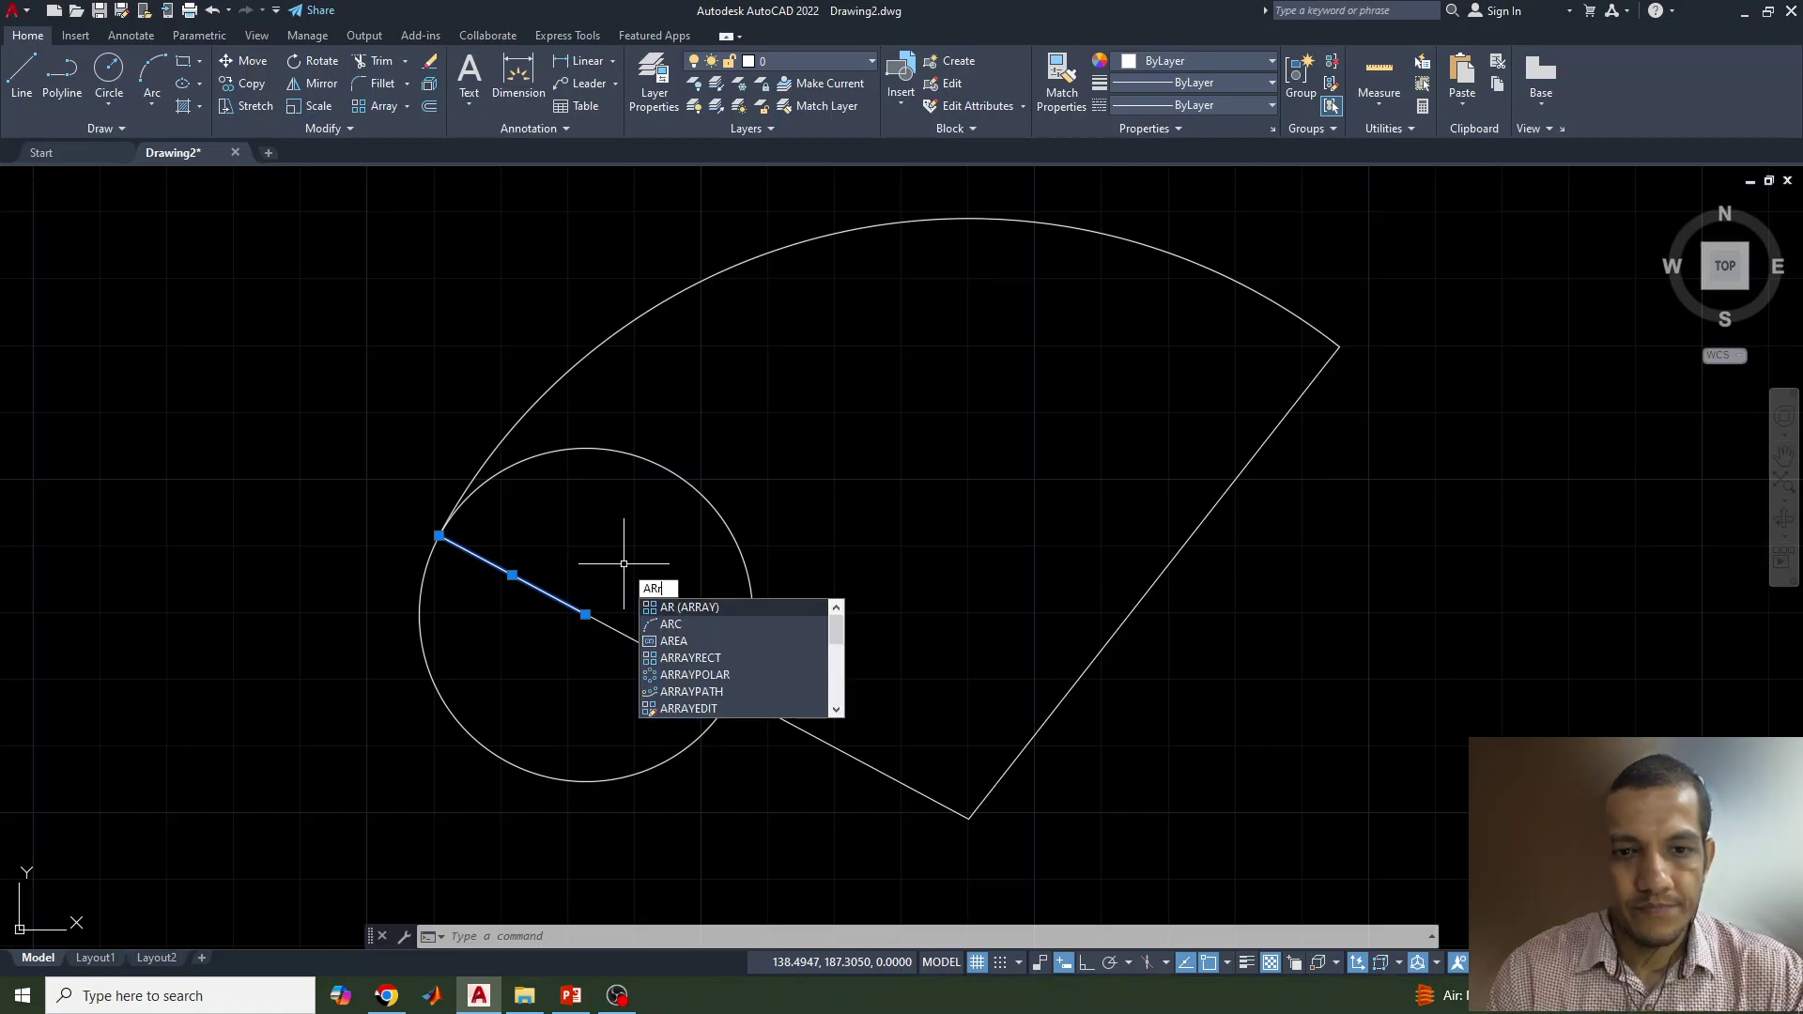
key(Return)
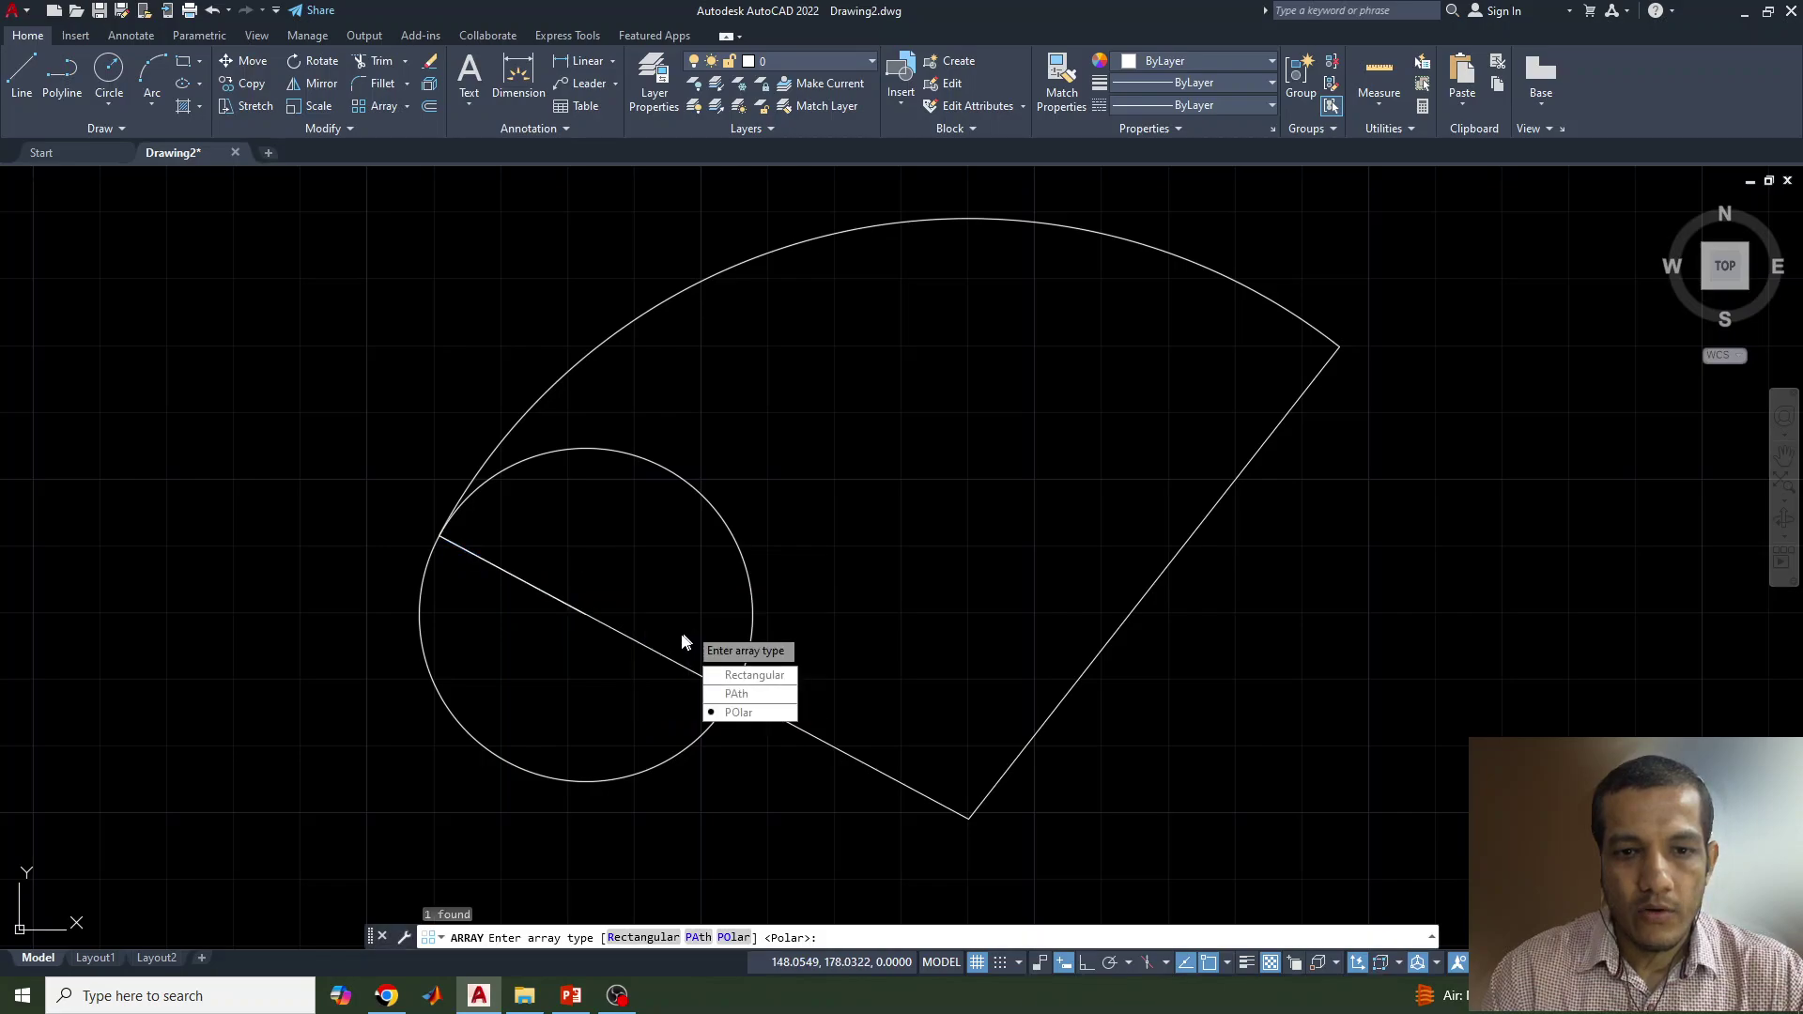
click(743, 714)
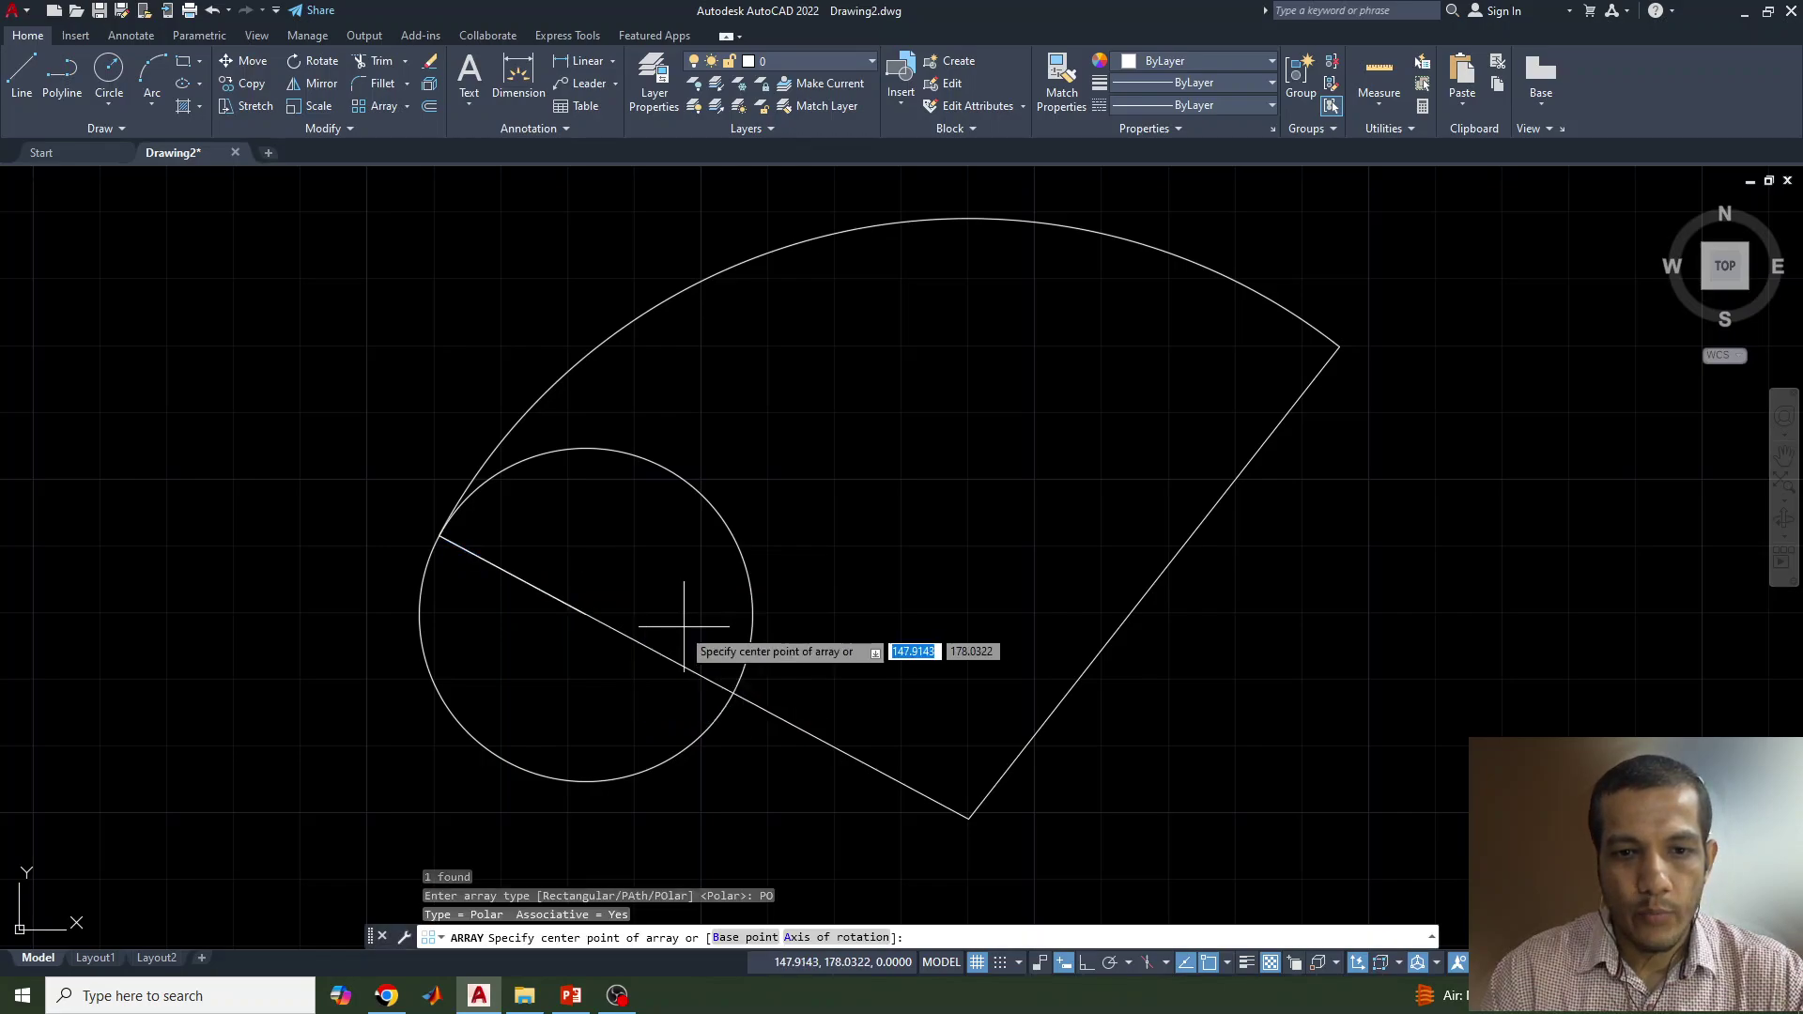
click(585, 614)
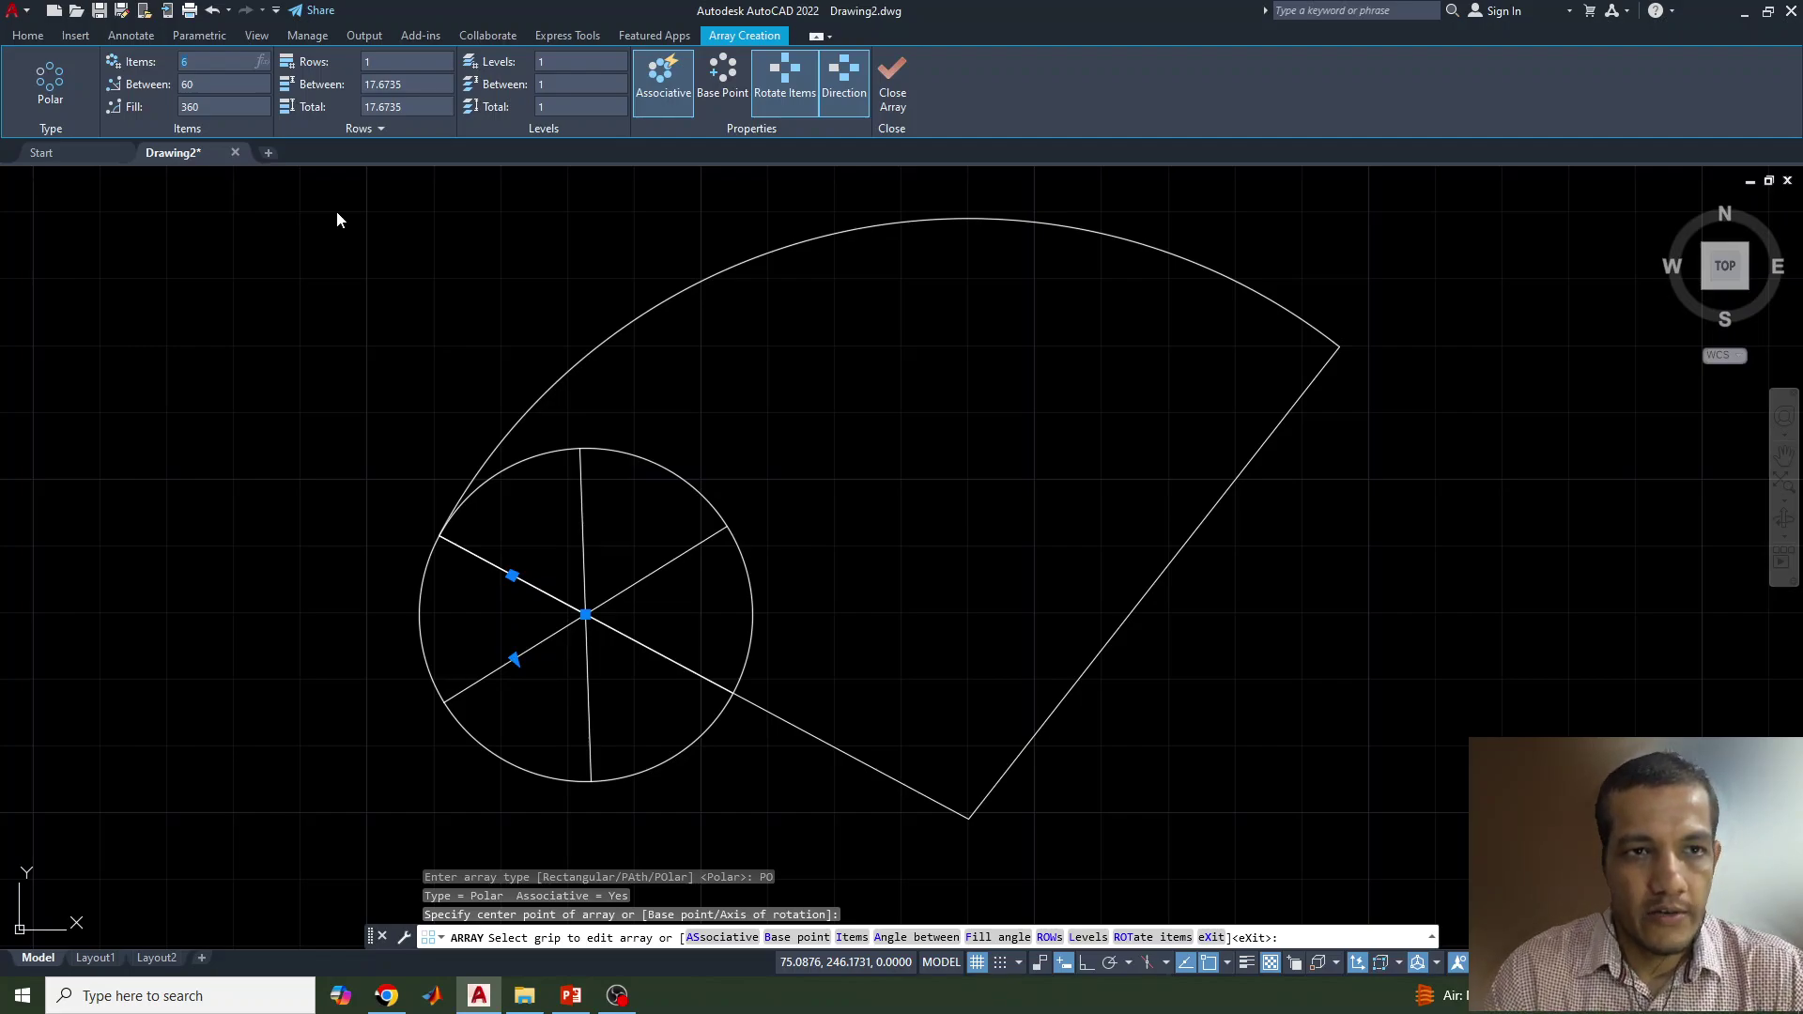
key(Return)
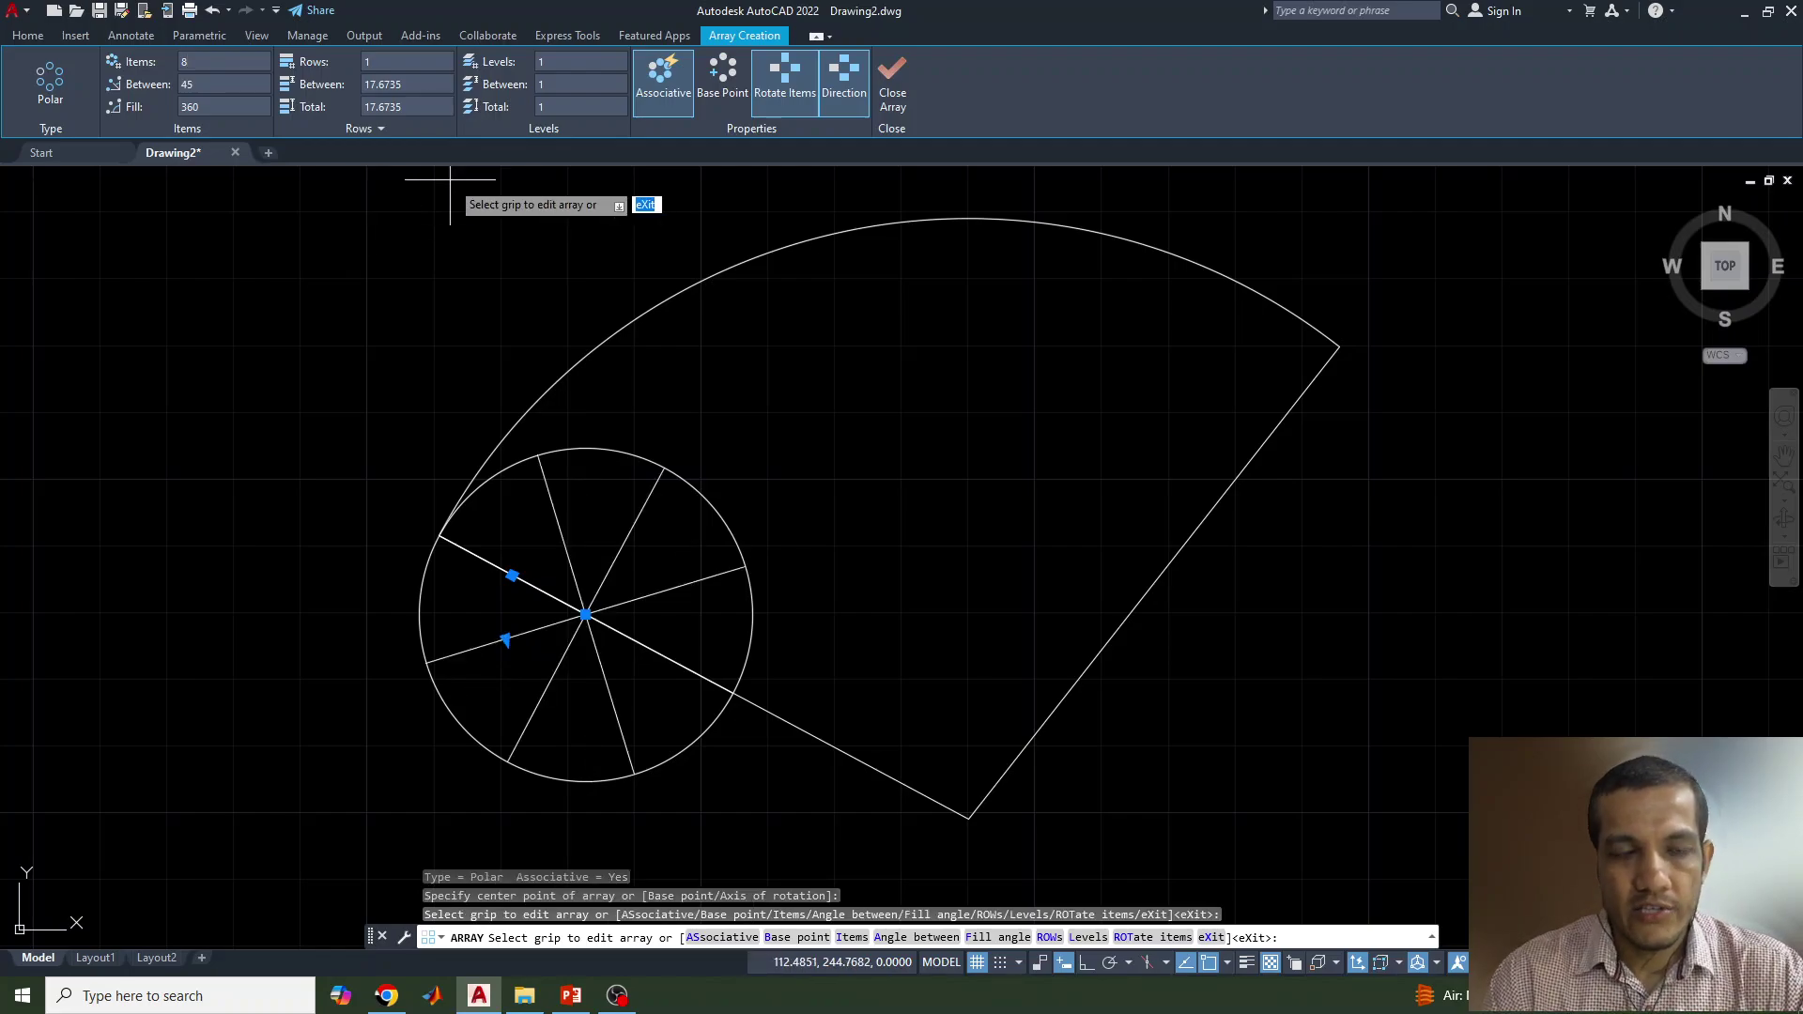
key(Escape)
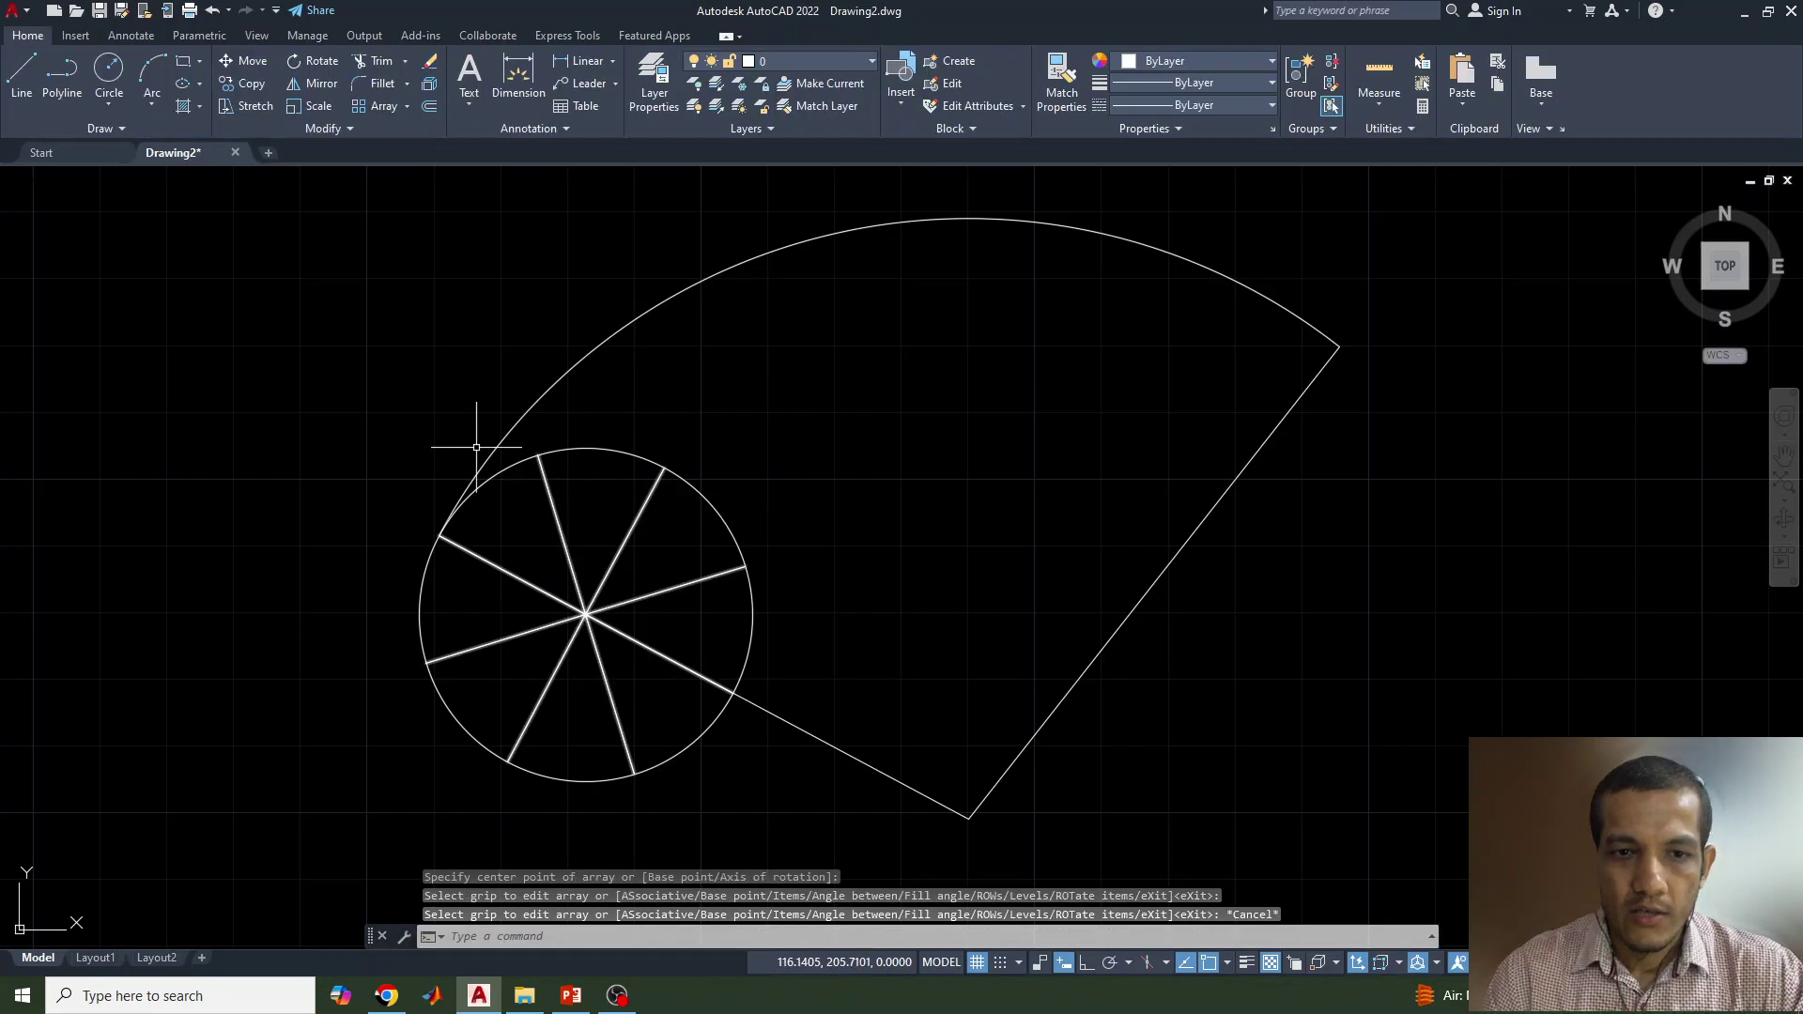
Step: Offset the large arc through the point where the rolling circle crosses the left radius line nearer the sector's centre
click(615, 330)
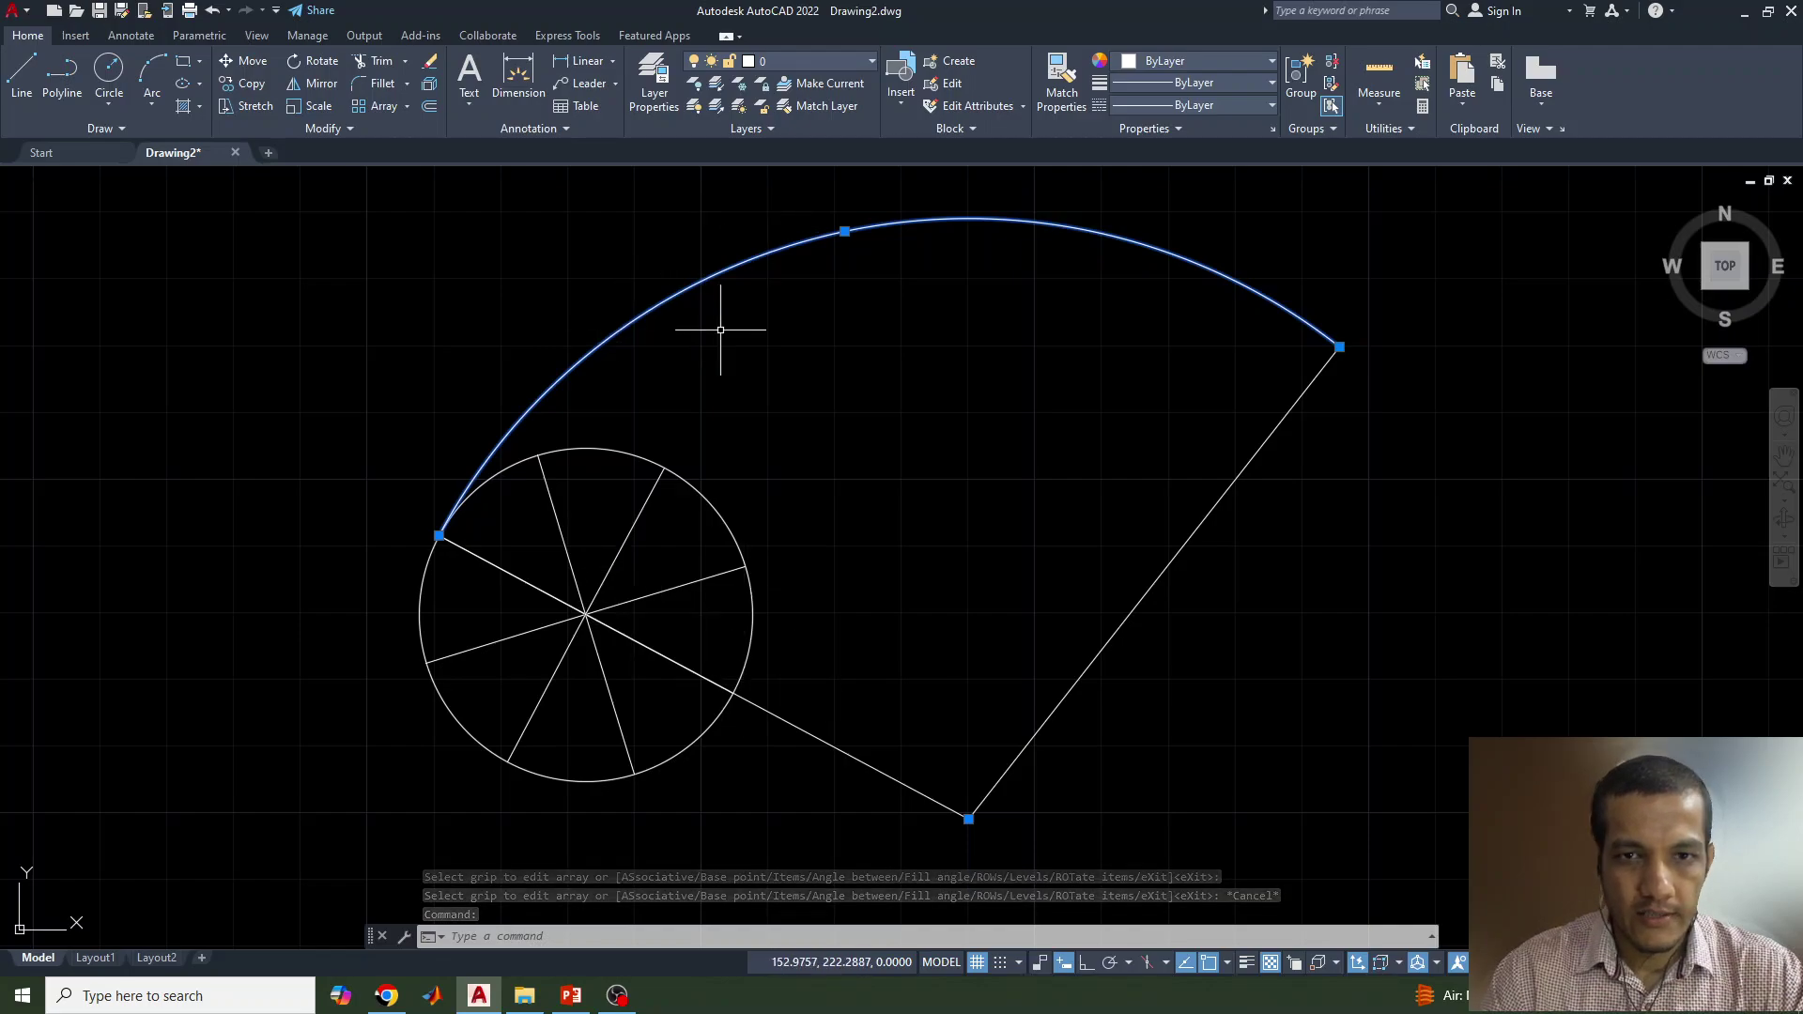
text(O)
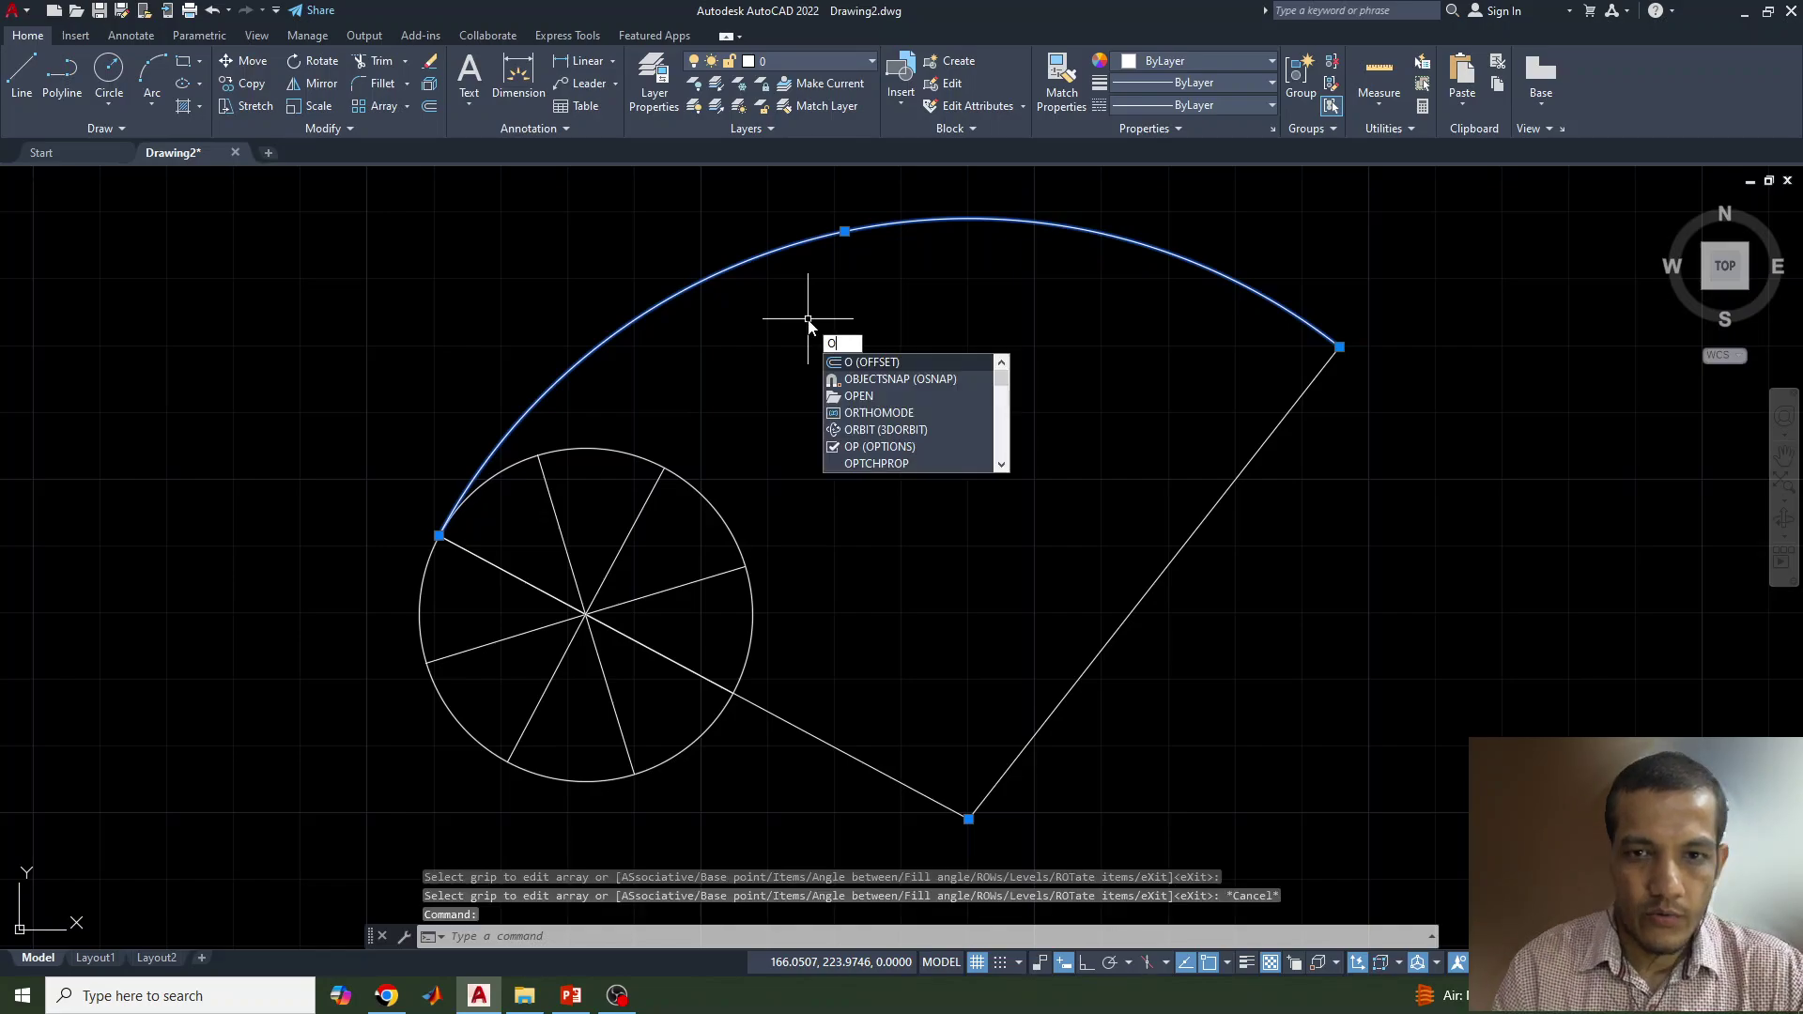
key(Return)
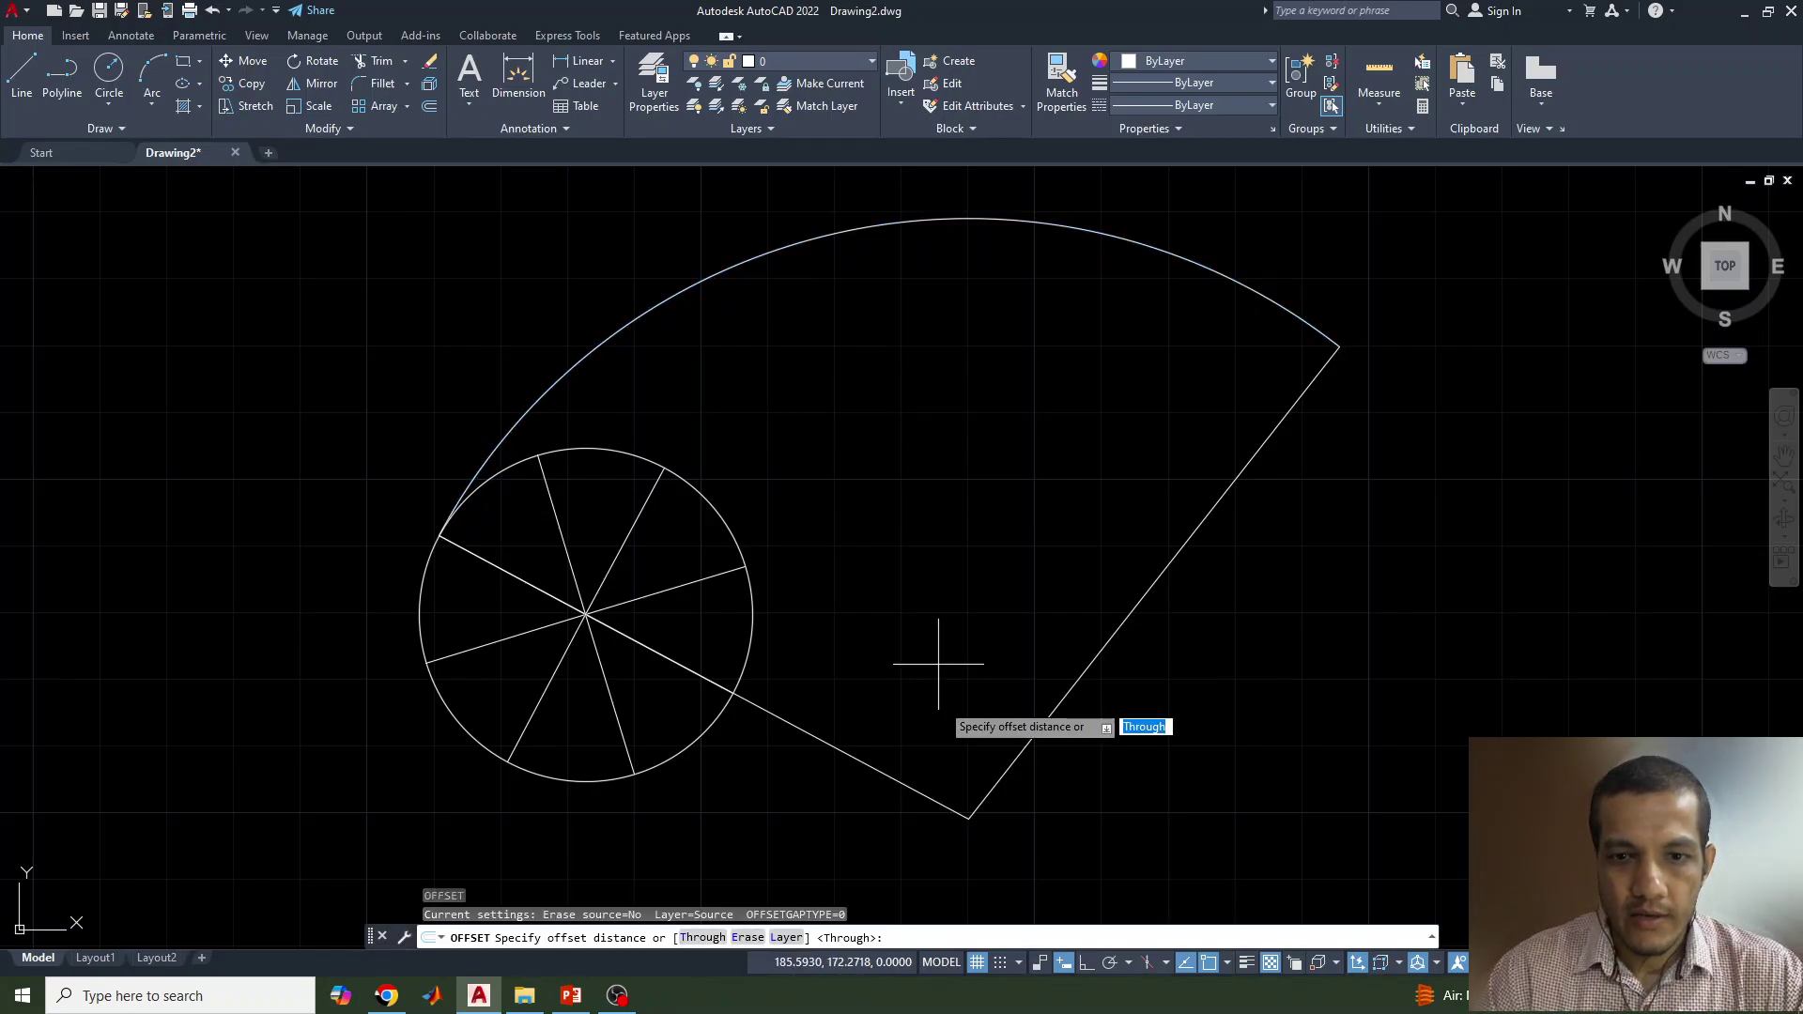
click(700, 937)
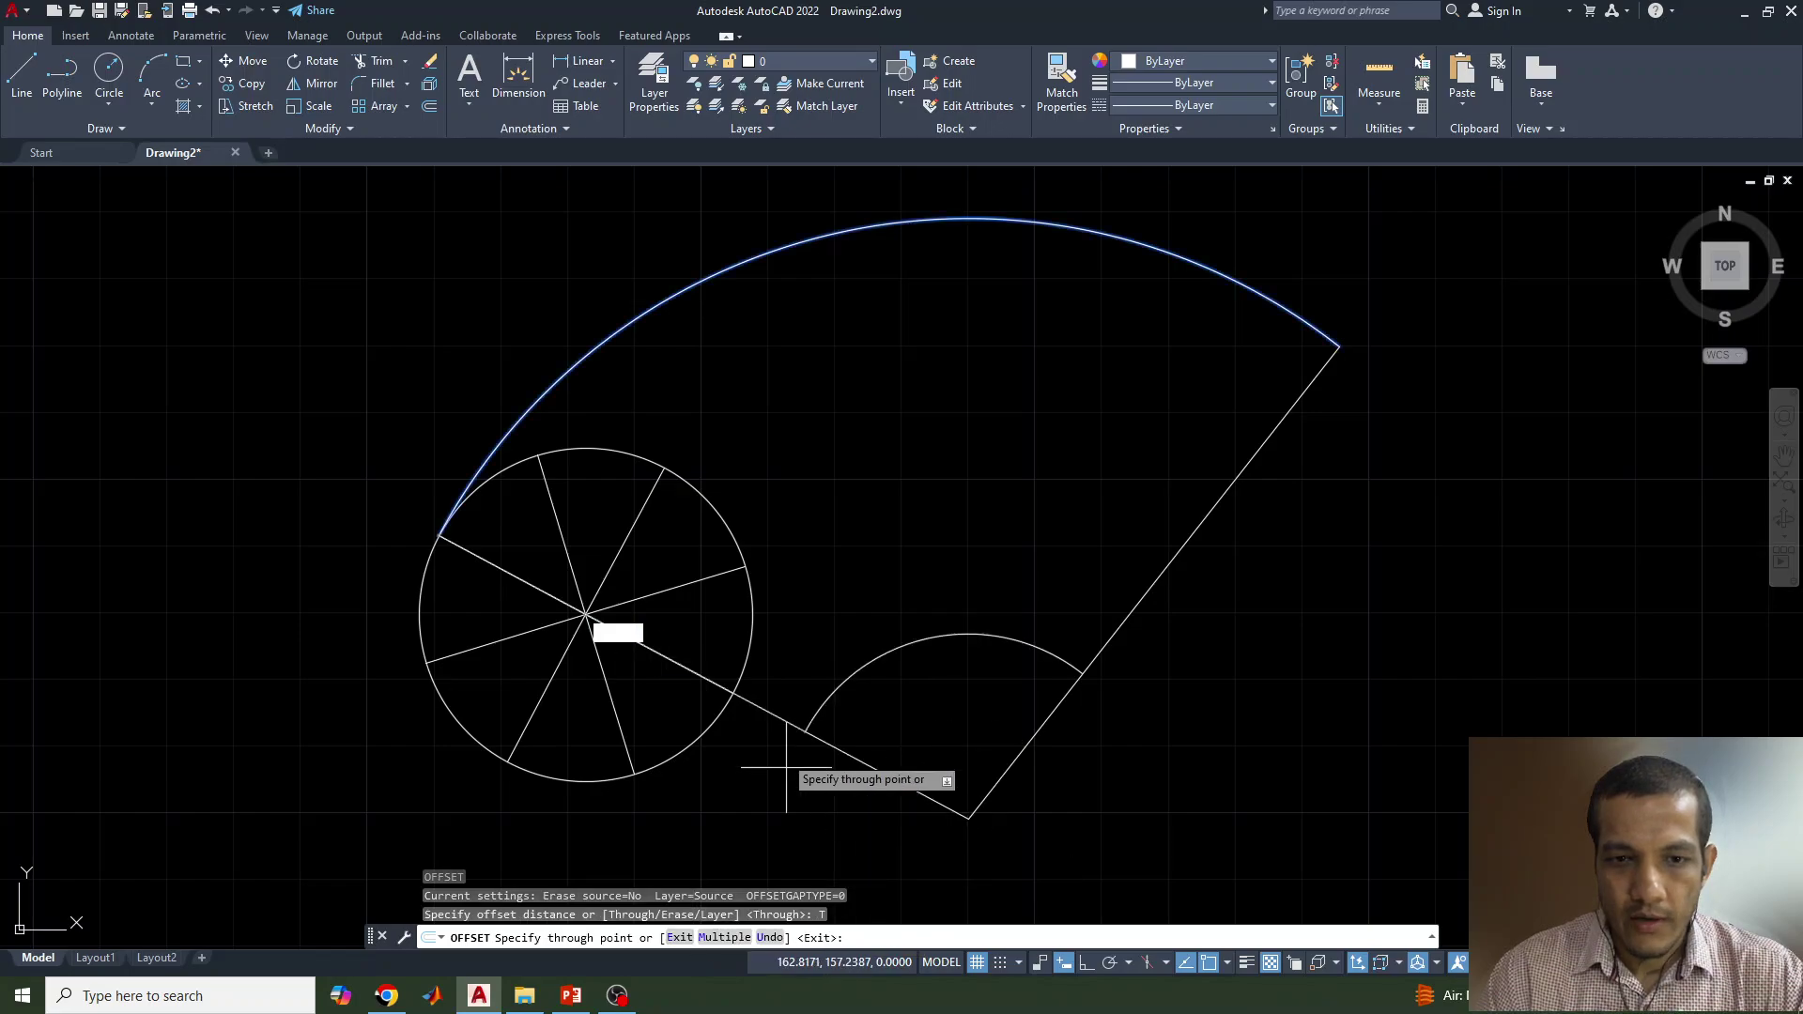
click(733, 693)
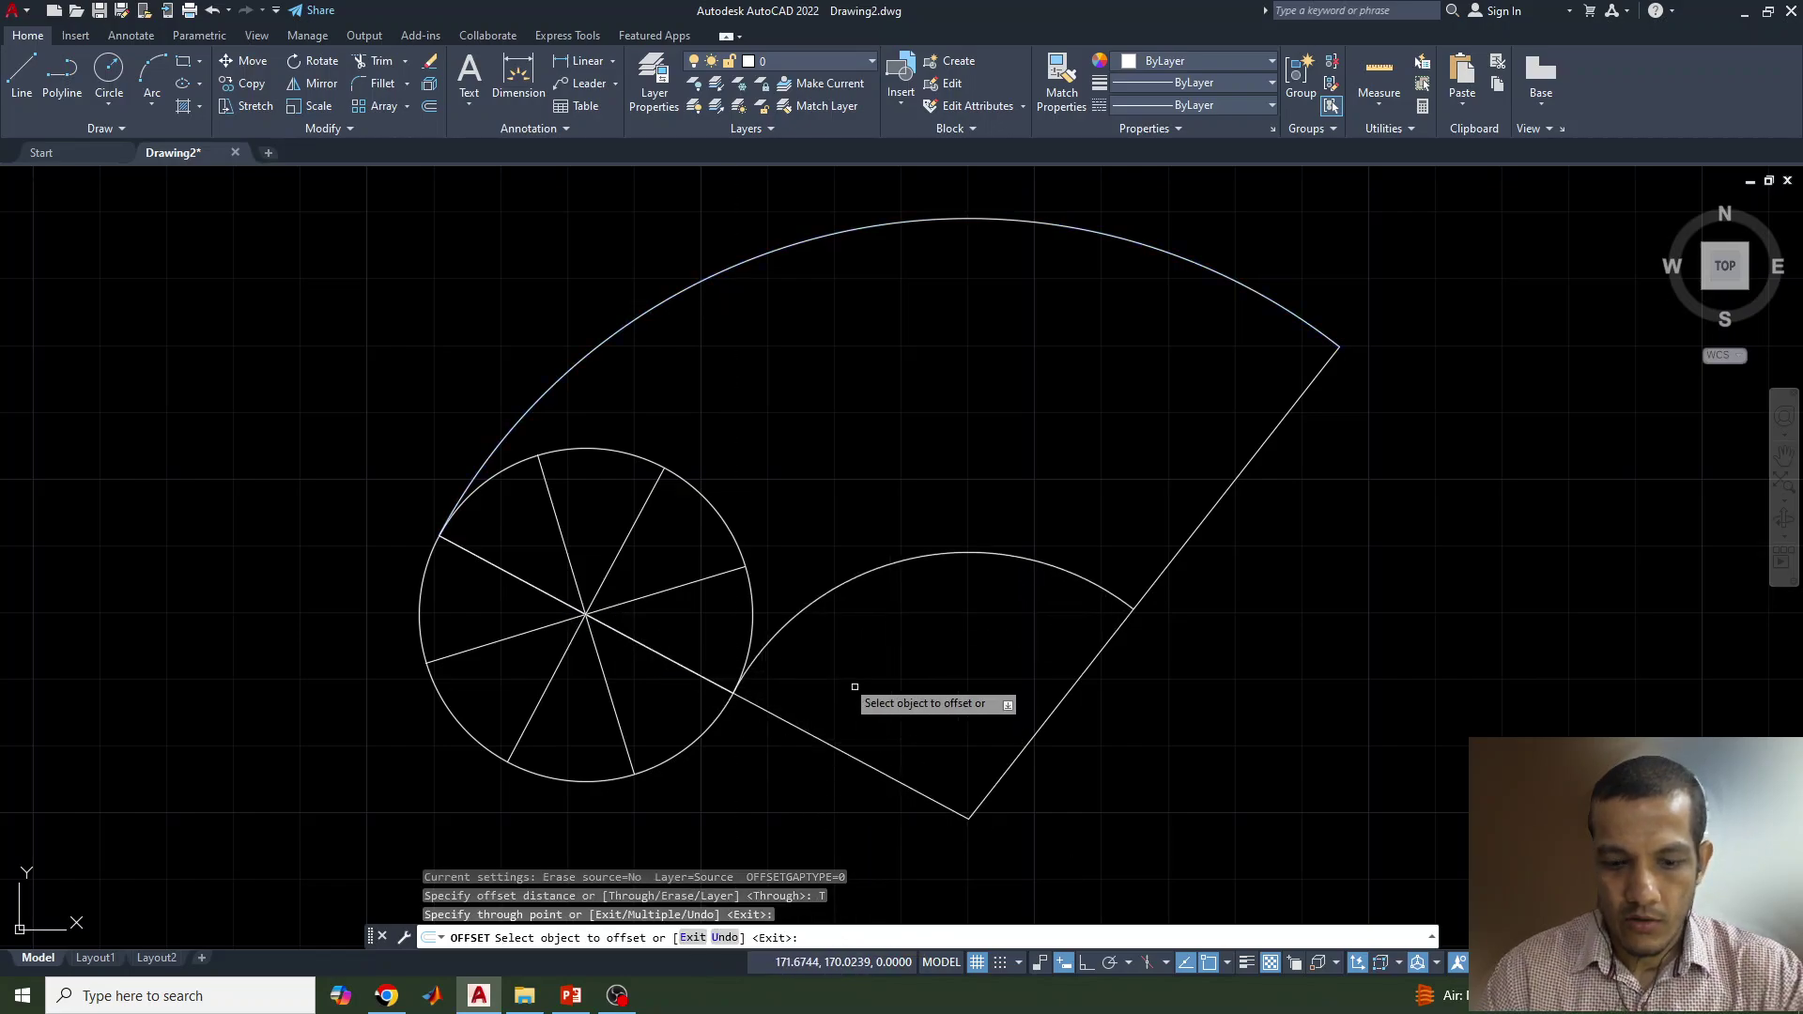
key(Return)
Step: Offset the innermost arc through the end of the rolling circle's right-hand spoke, just above the left radius line
key(Return)
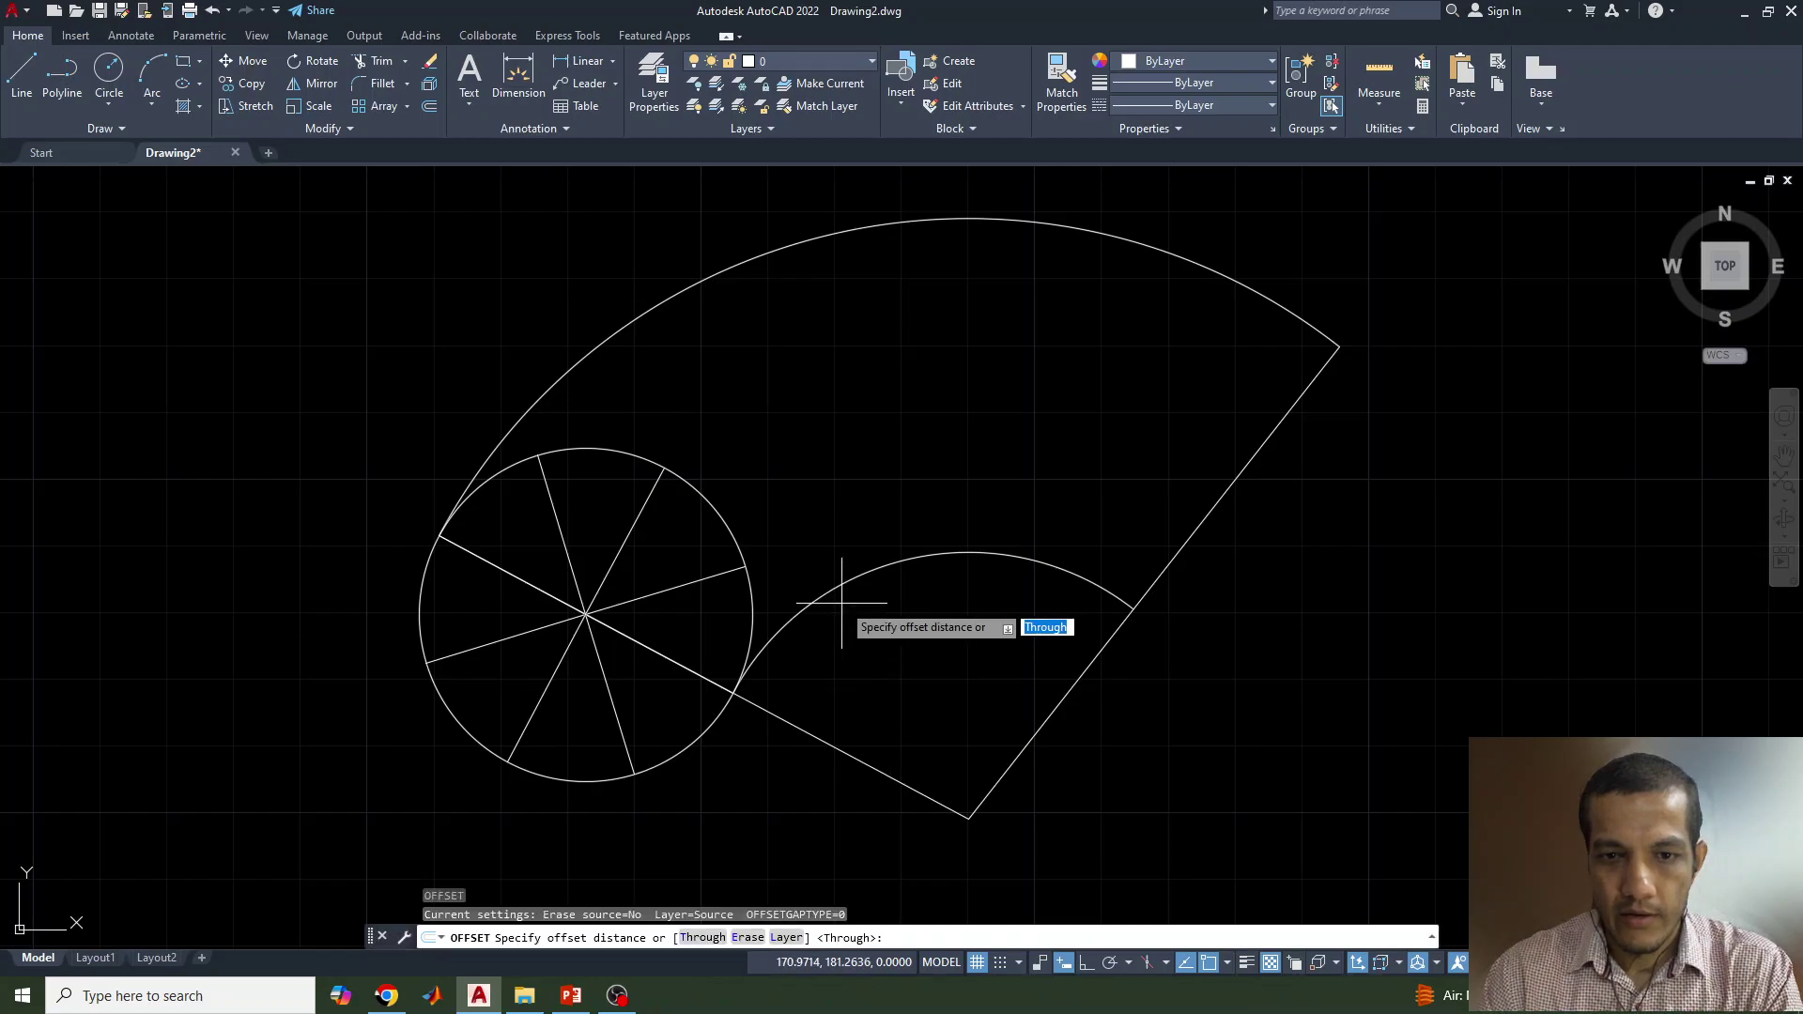
click(702, 938)
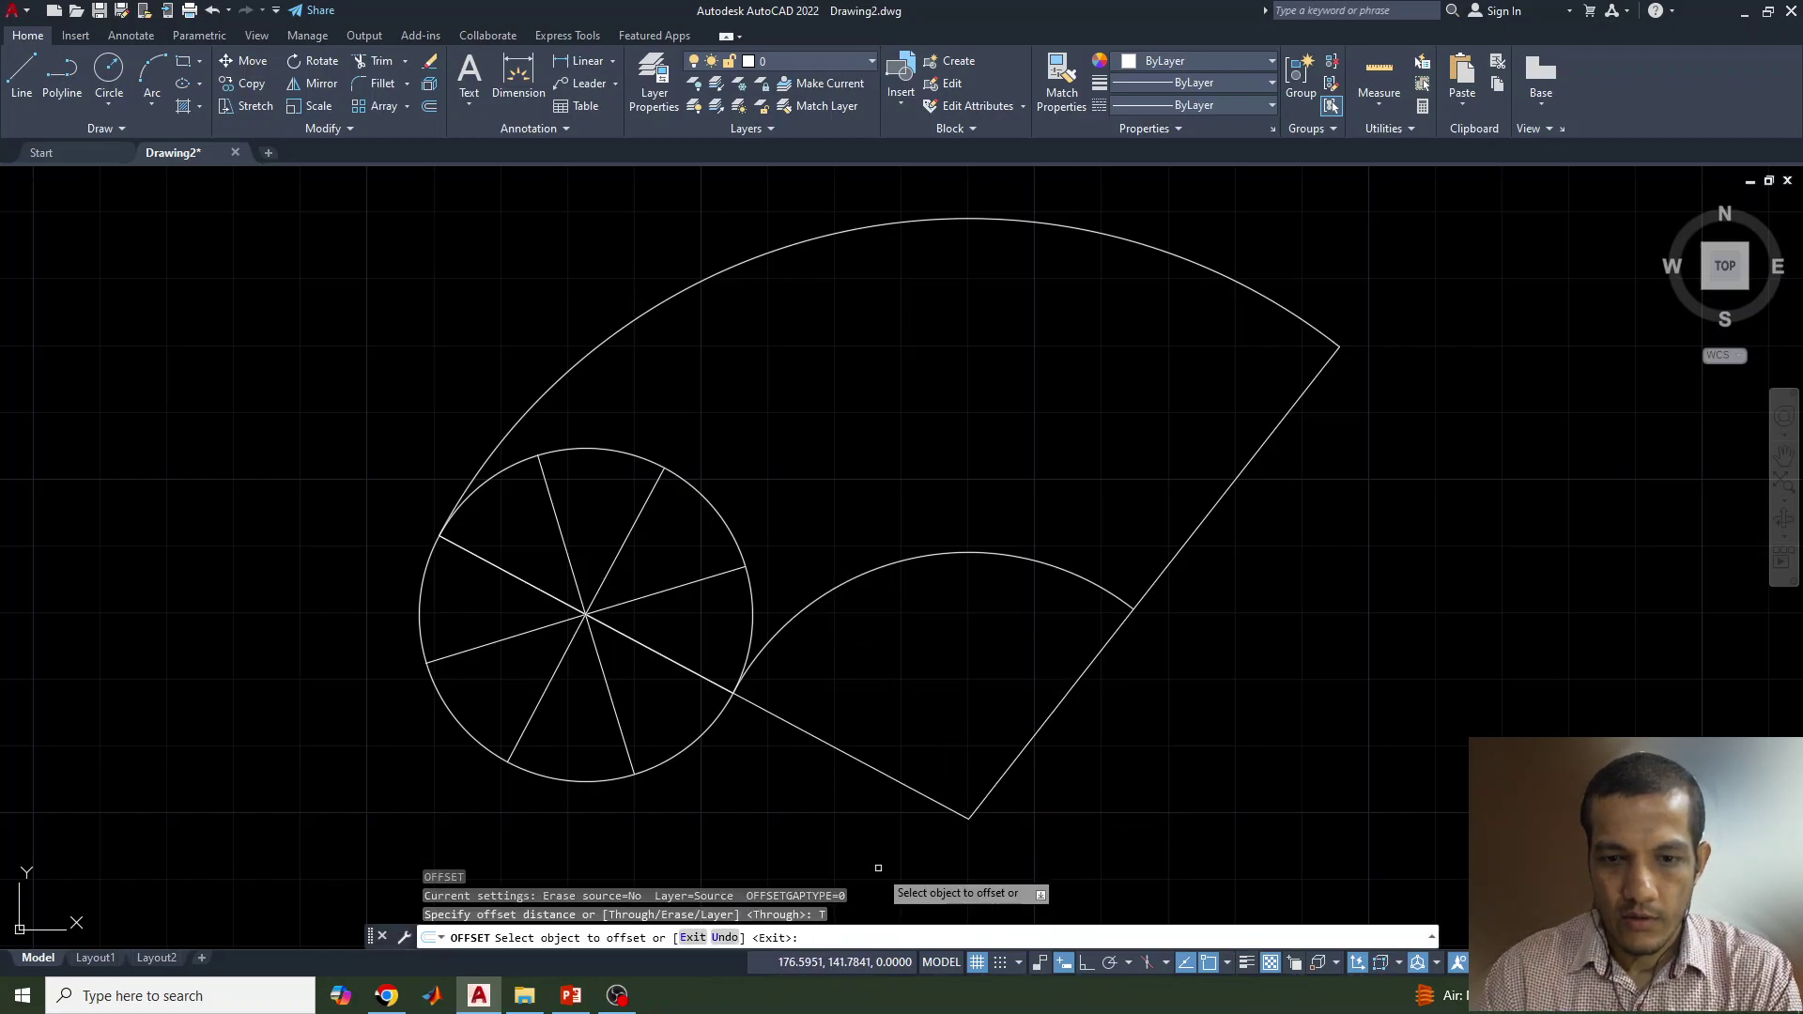
click(865, 577)
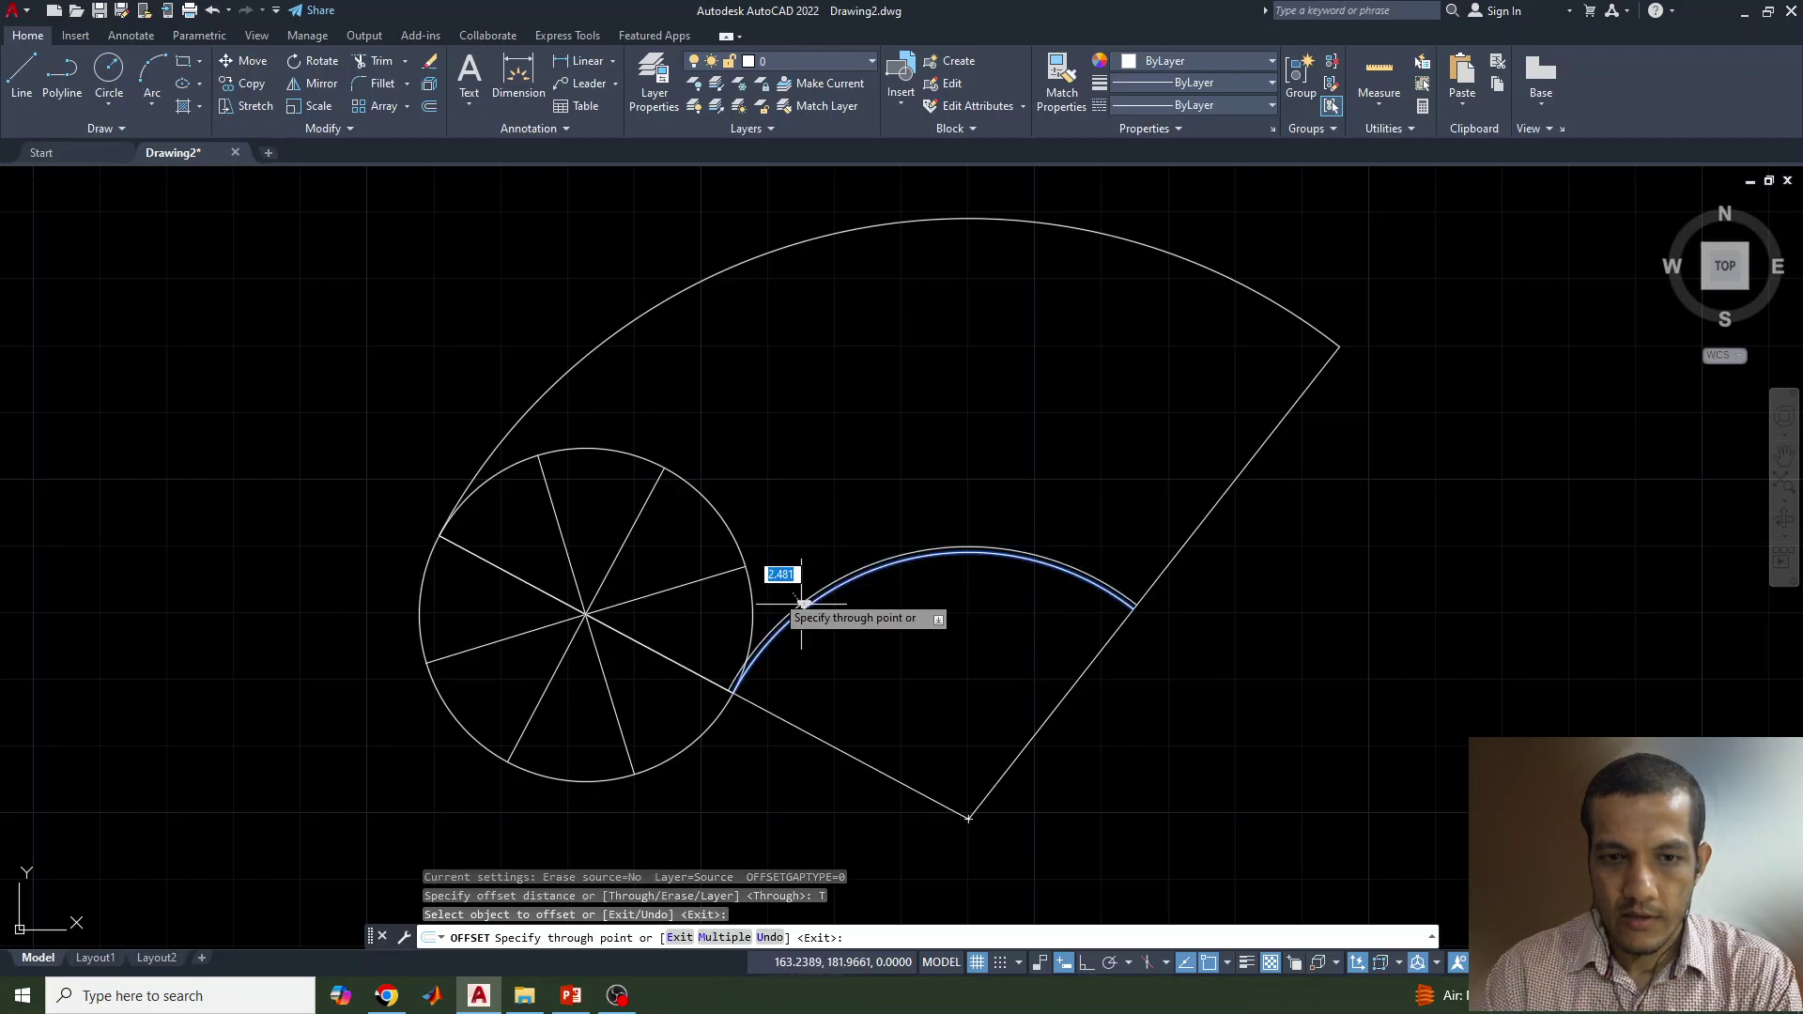
click(745, 566)
key(Return)
Step: Offset the innermost arc through the end of the rolling circle's upper-right spoke
key(Return)
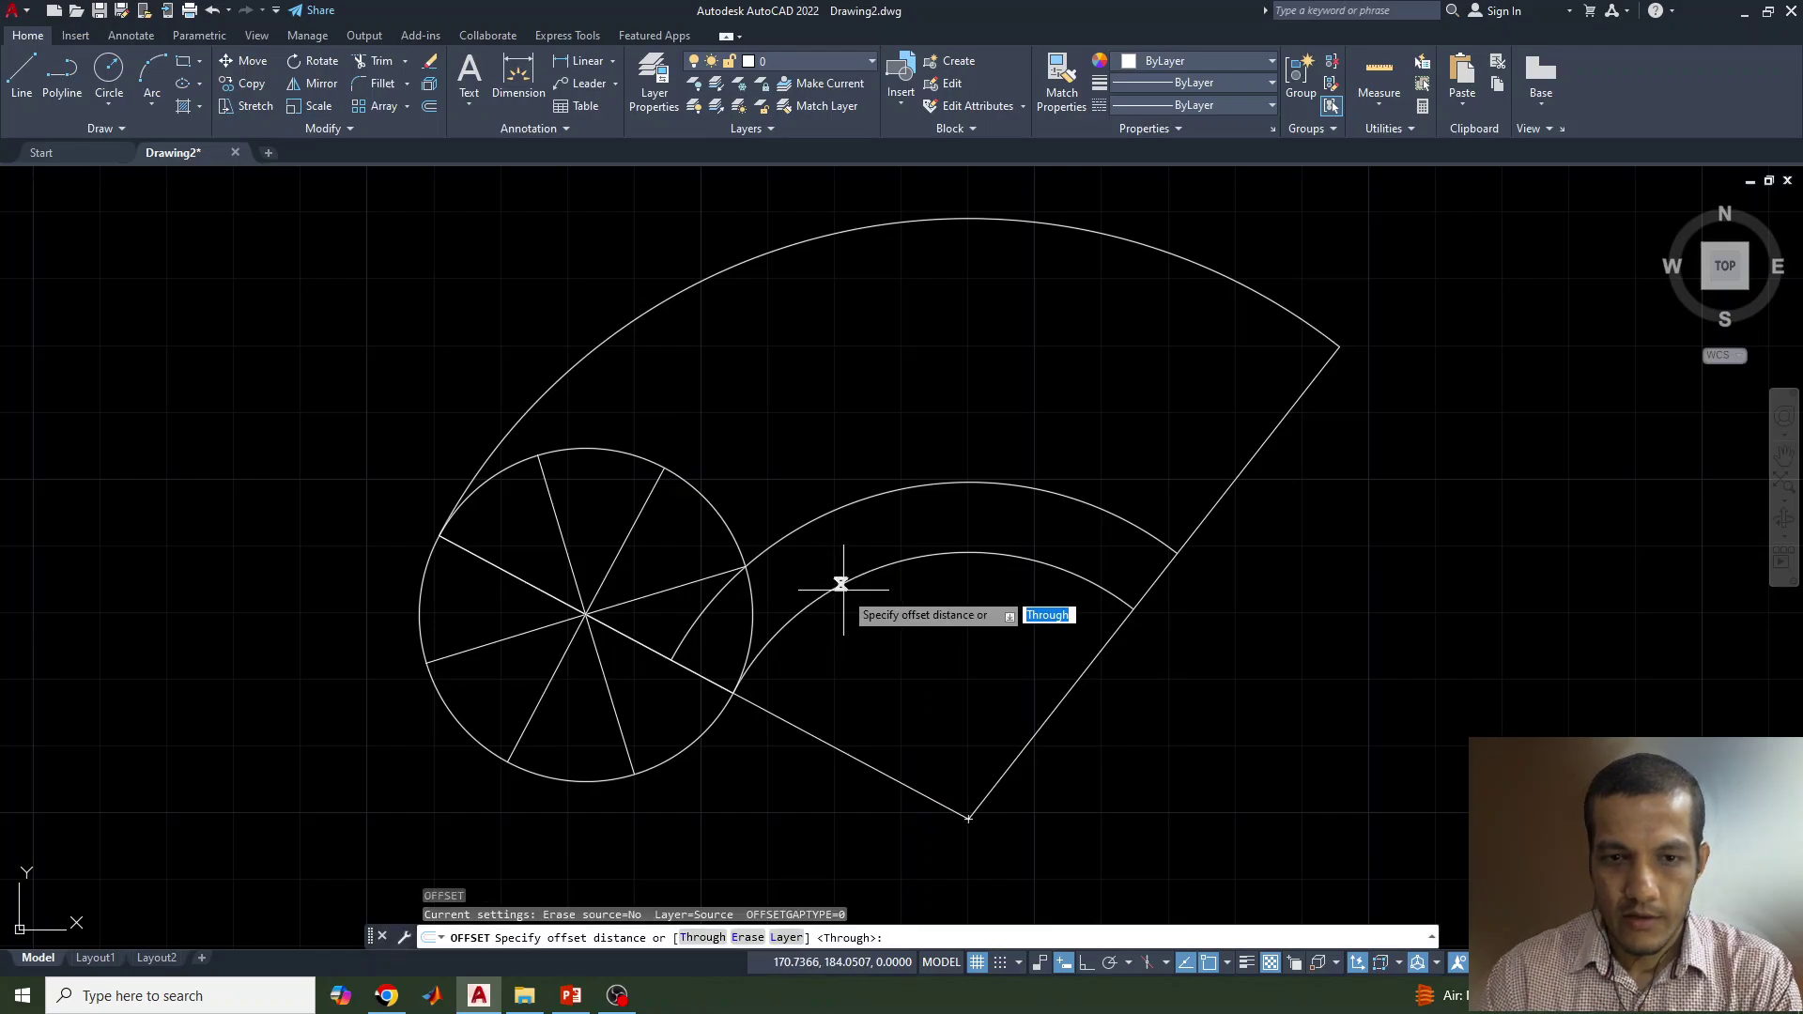
click(706, 945)
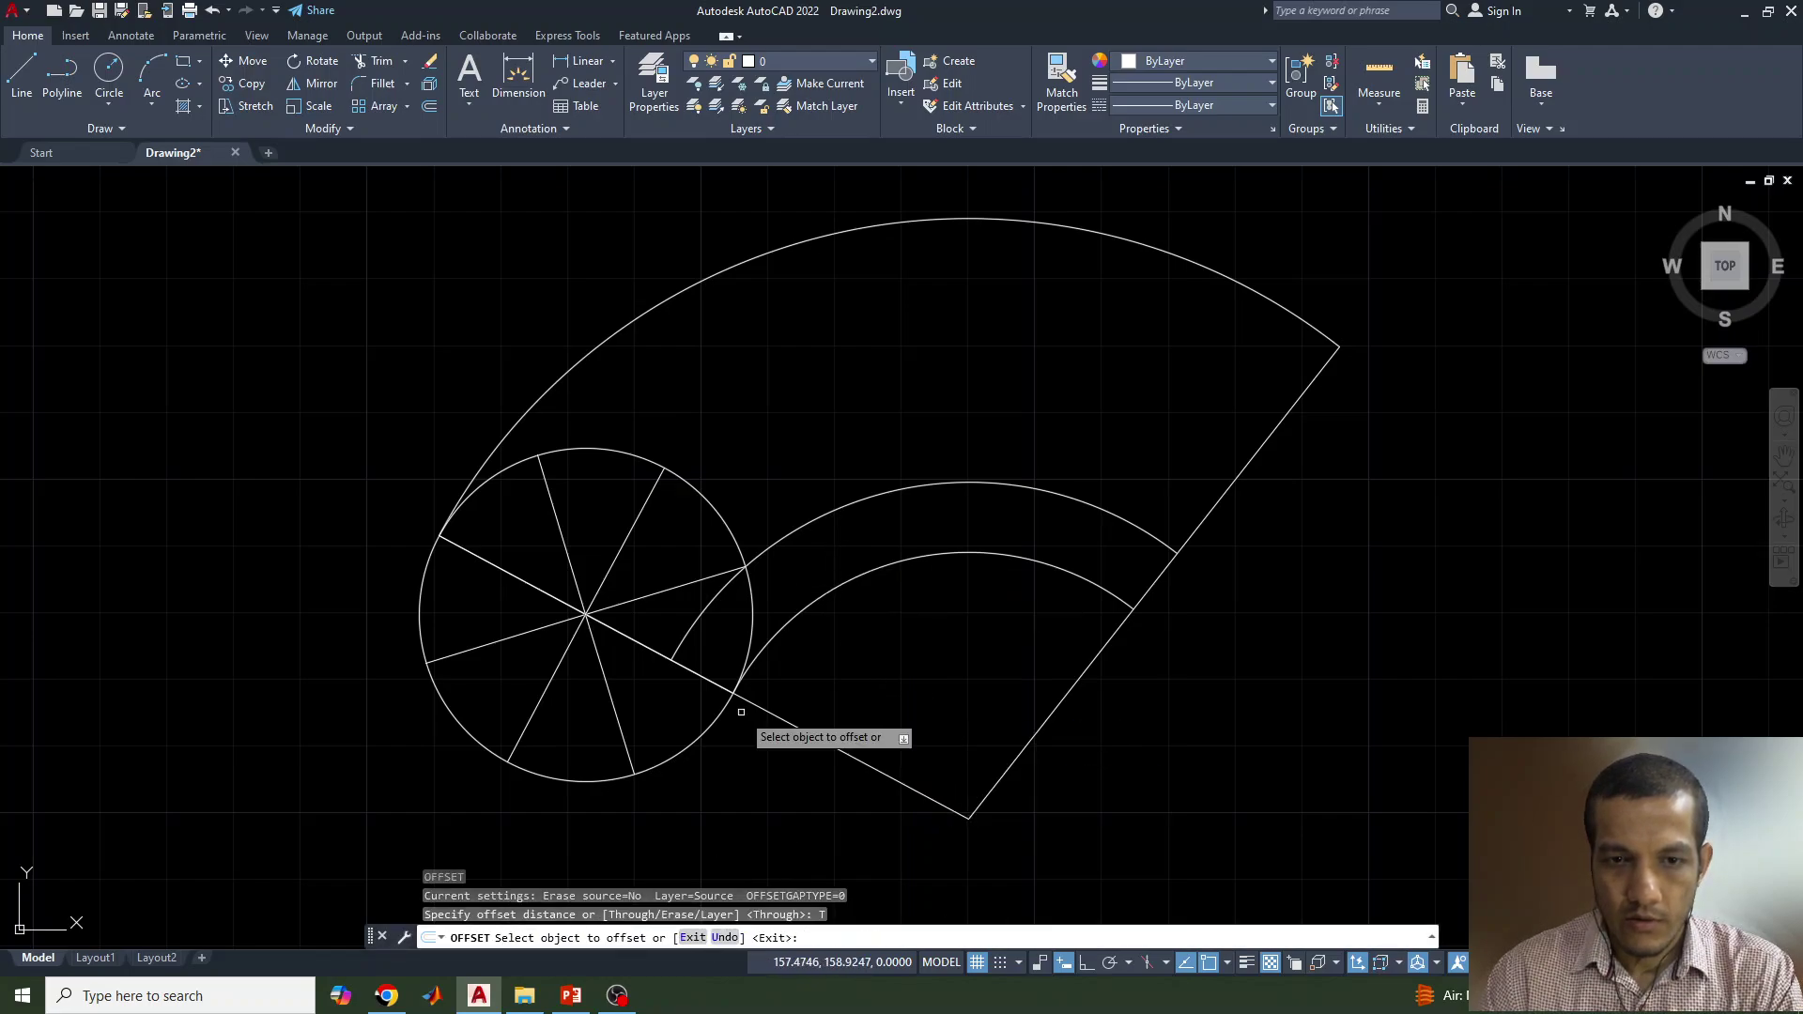
click(791, 621)
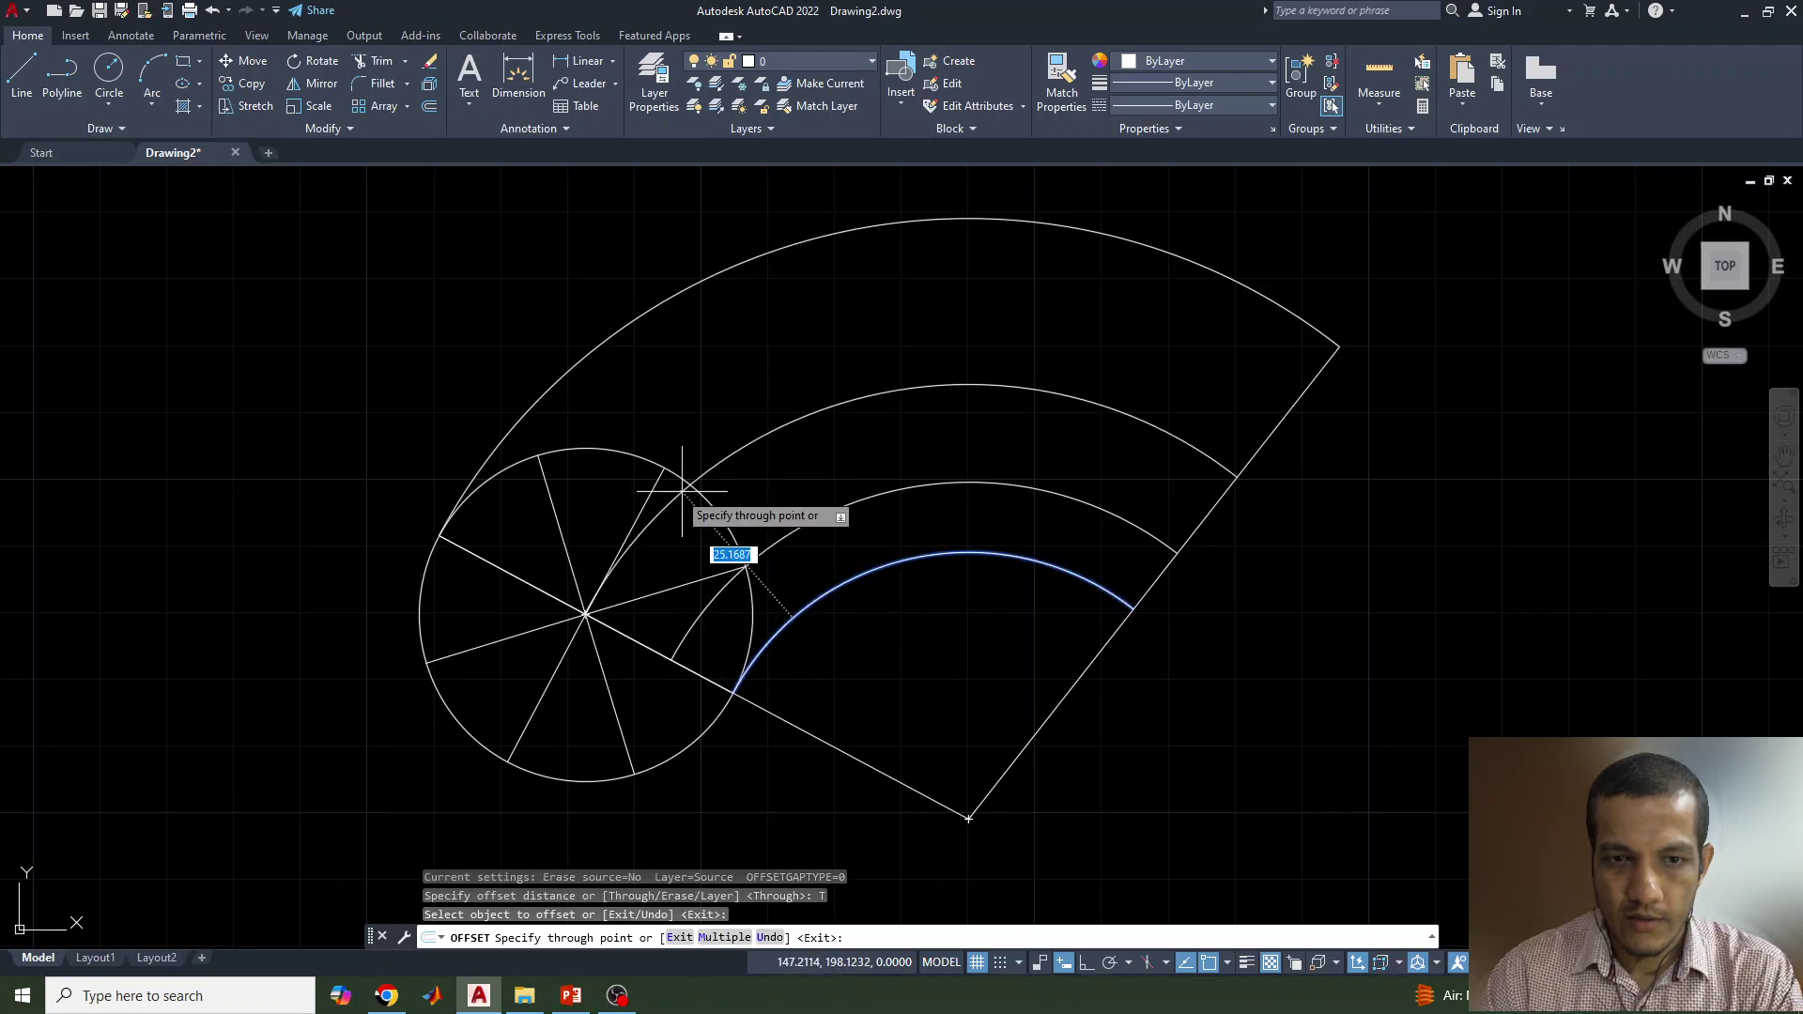
click(663, 468)
key(Return)
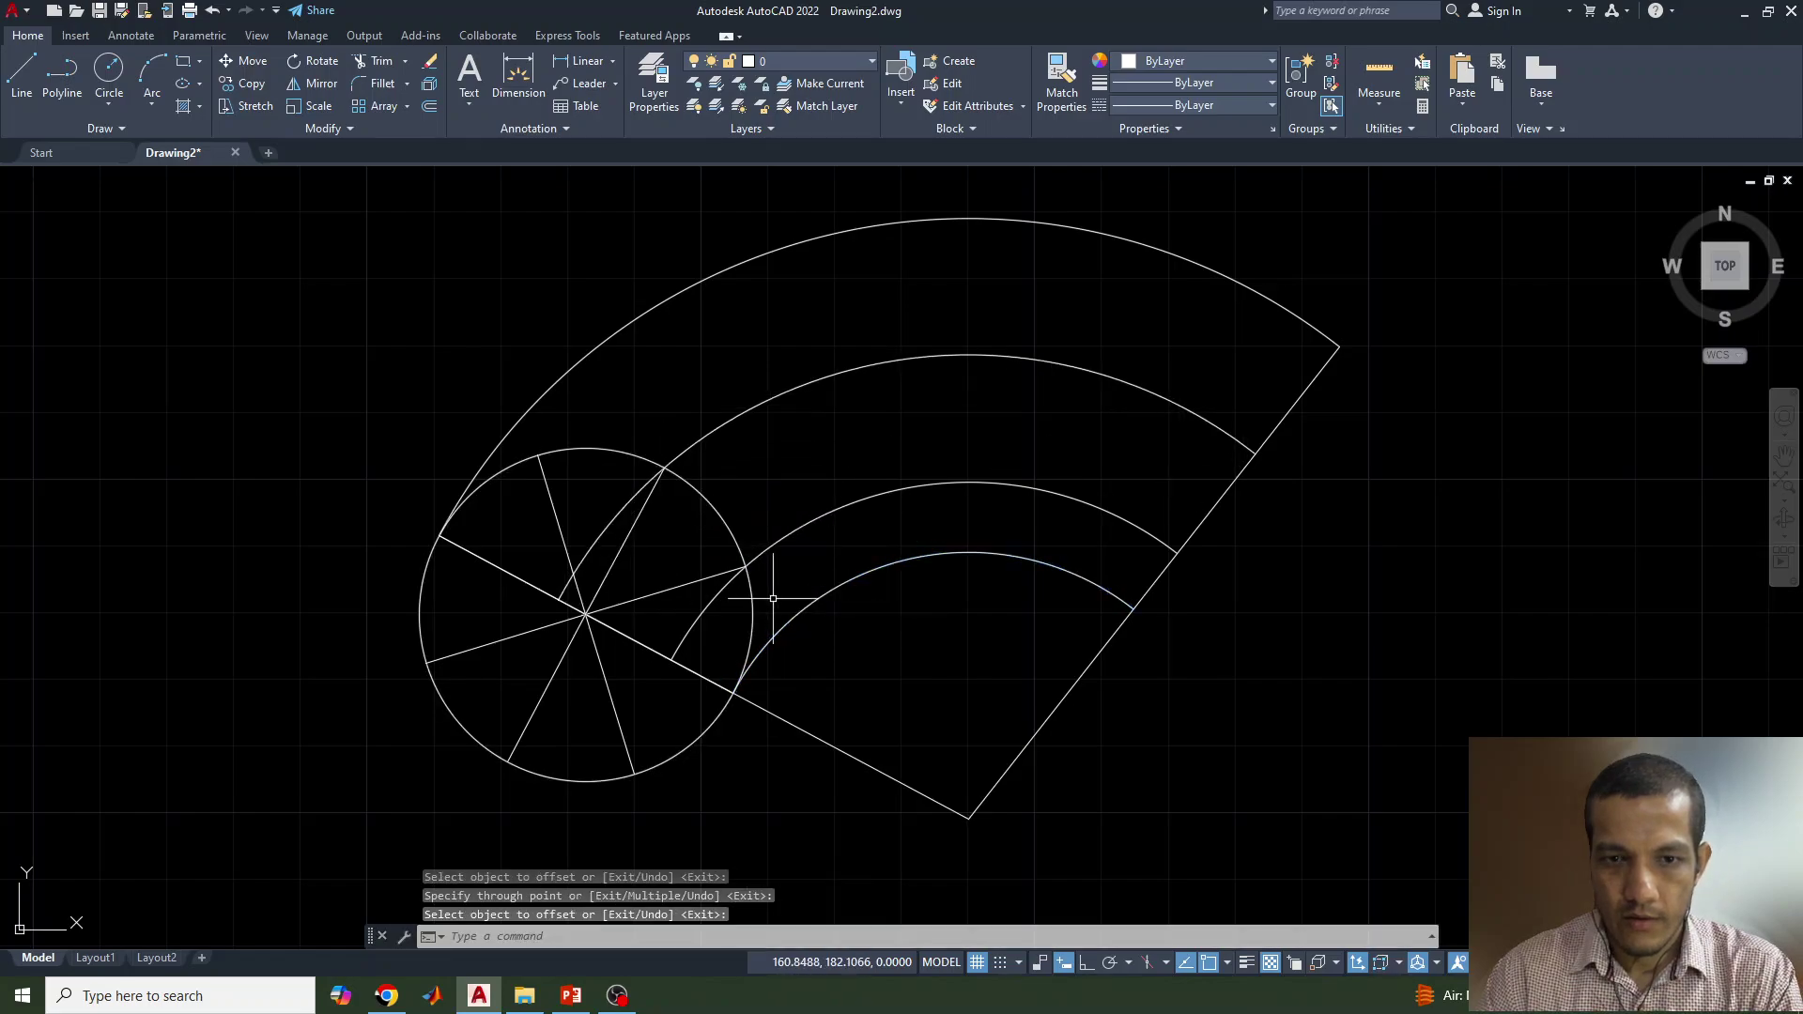
Step: Offset the innermost arc through the end of the rolling circle's upper-left spoke, just inside the large arc
key(Return)
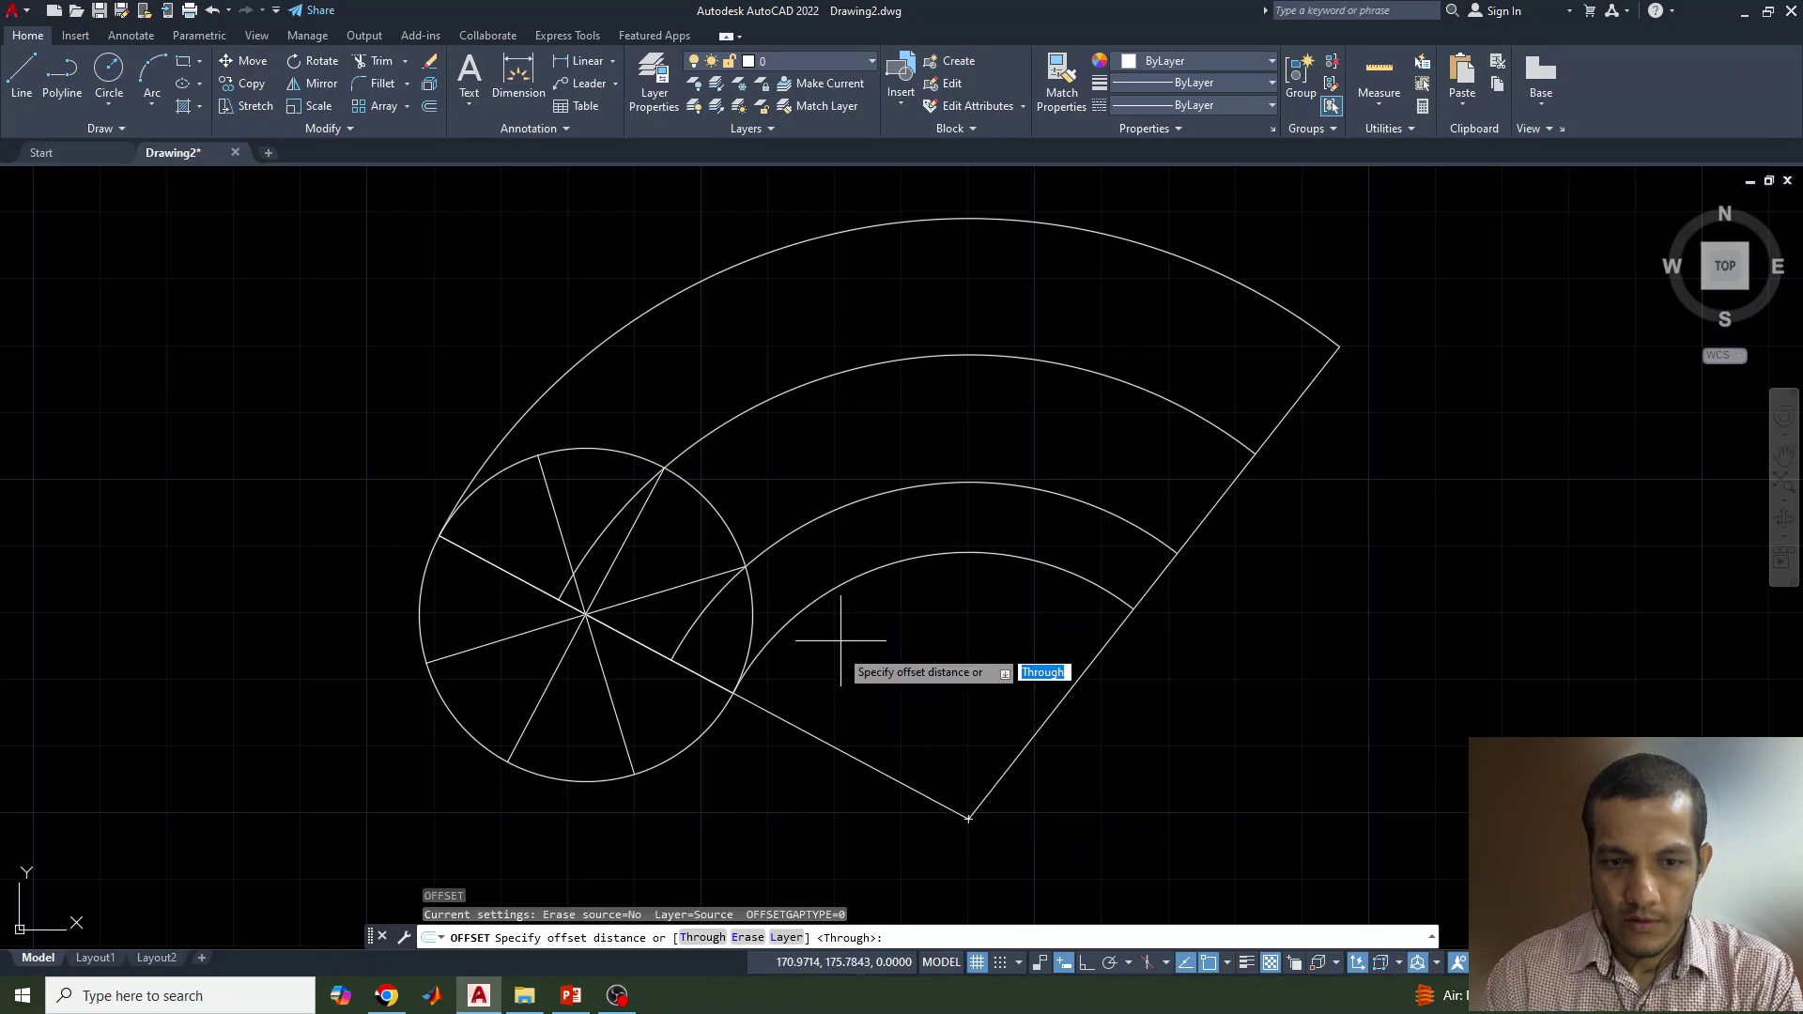
click(705, 943)
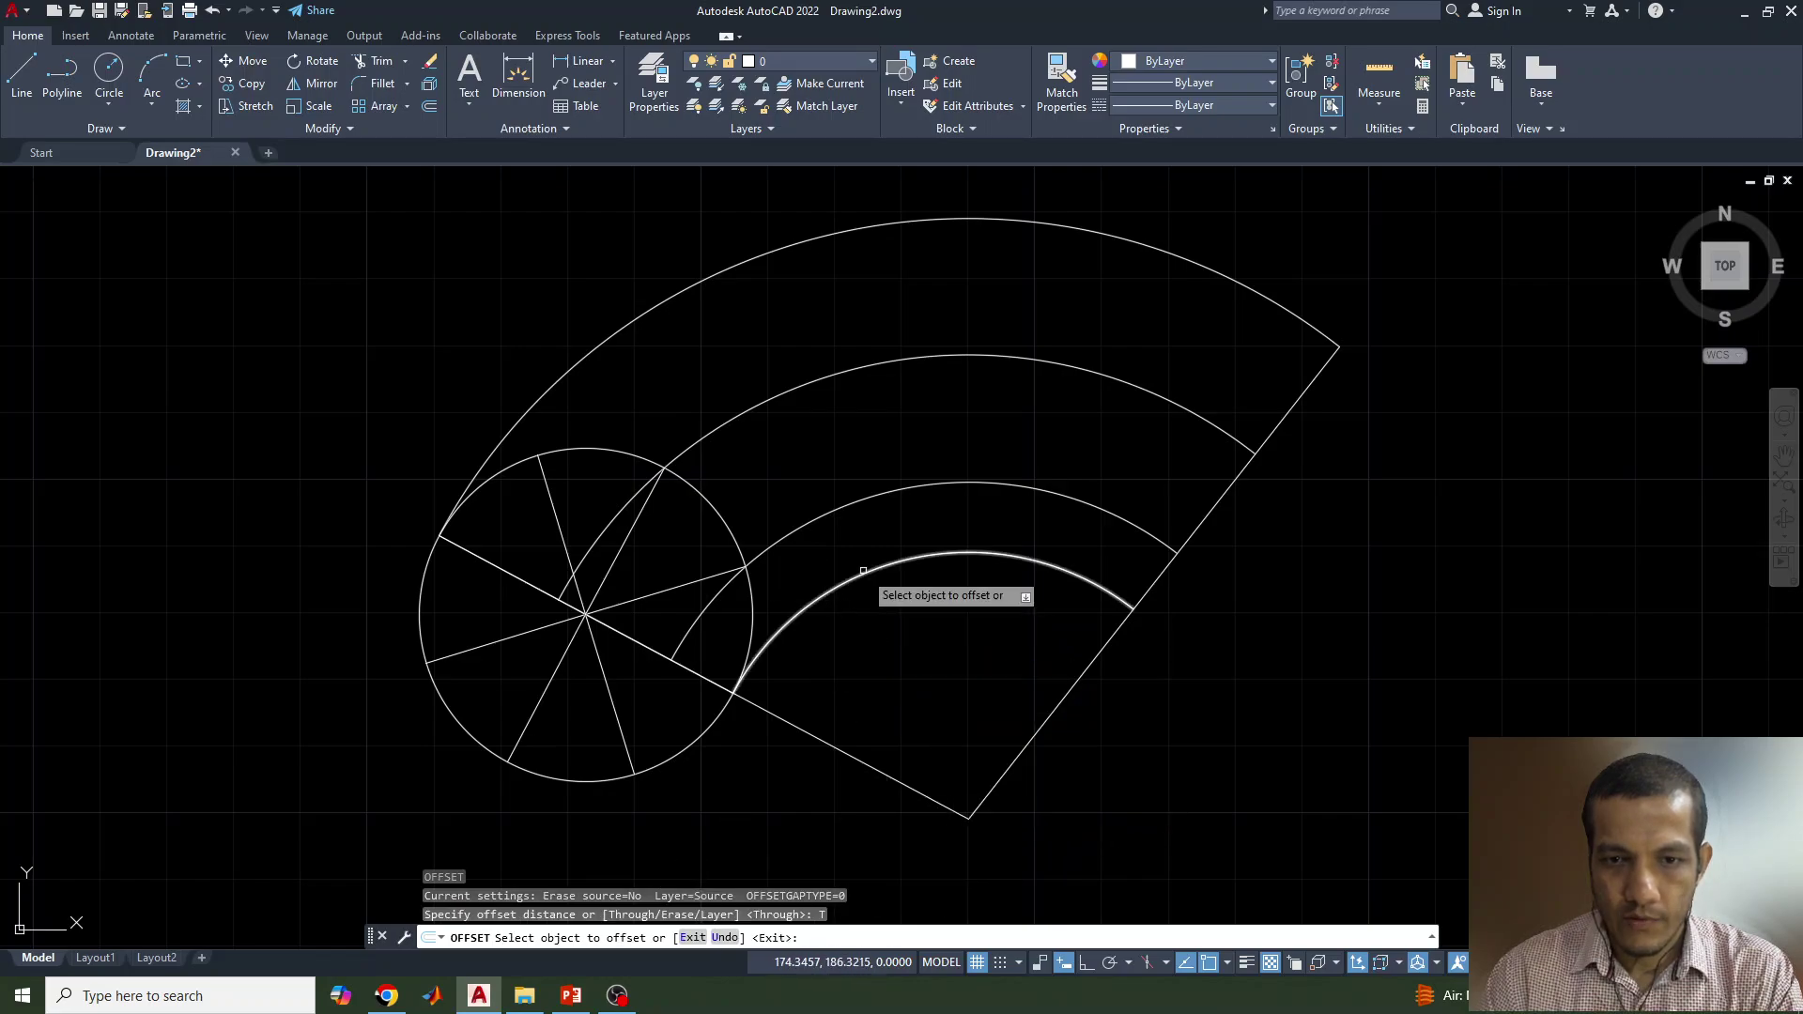
click(869, 566)
click(539, 454)
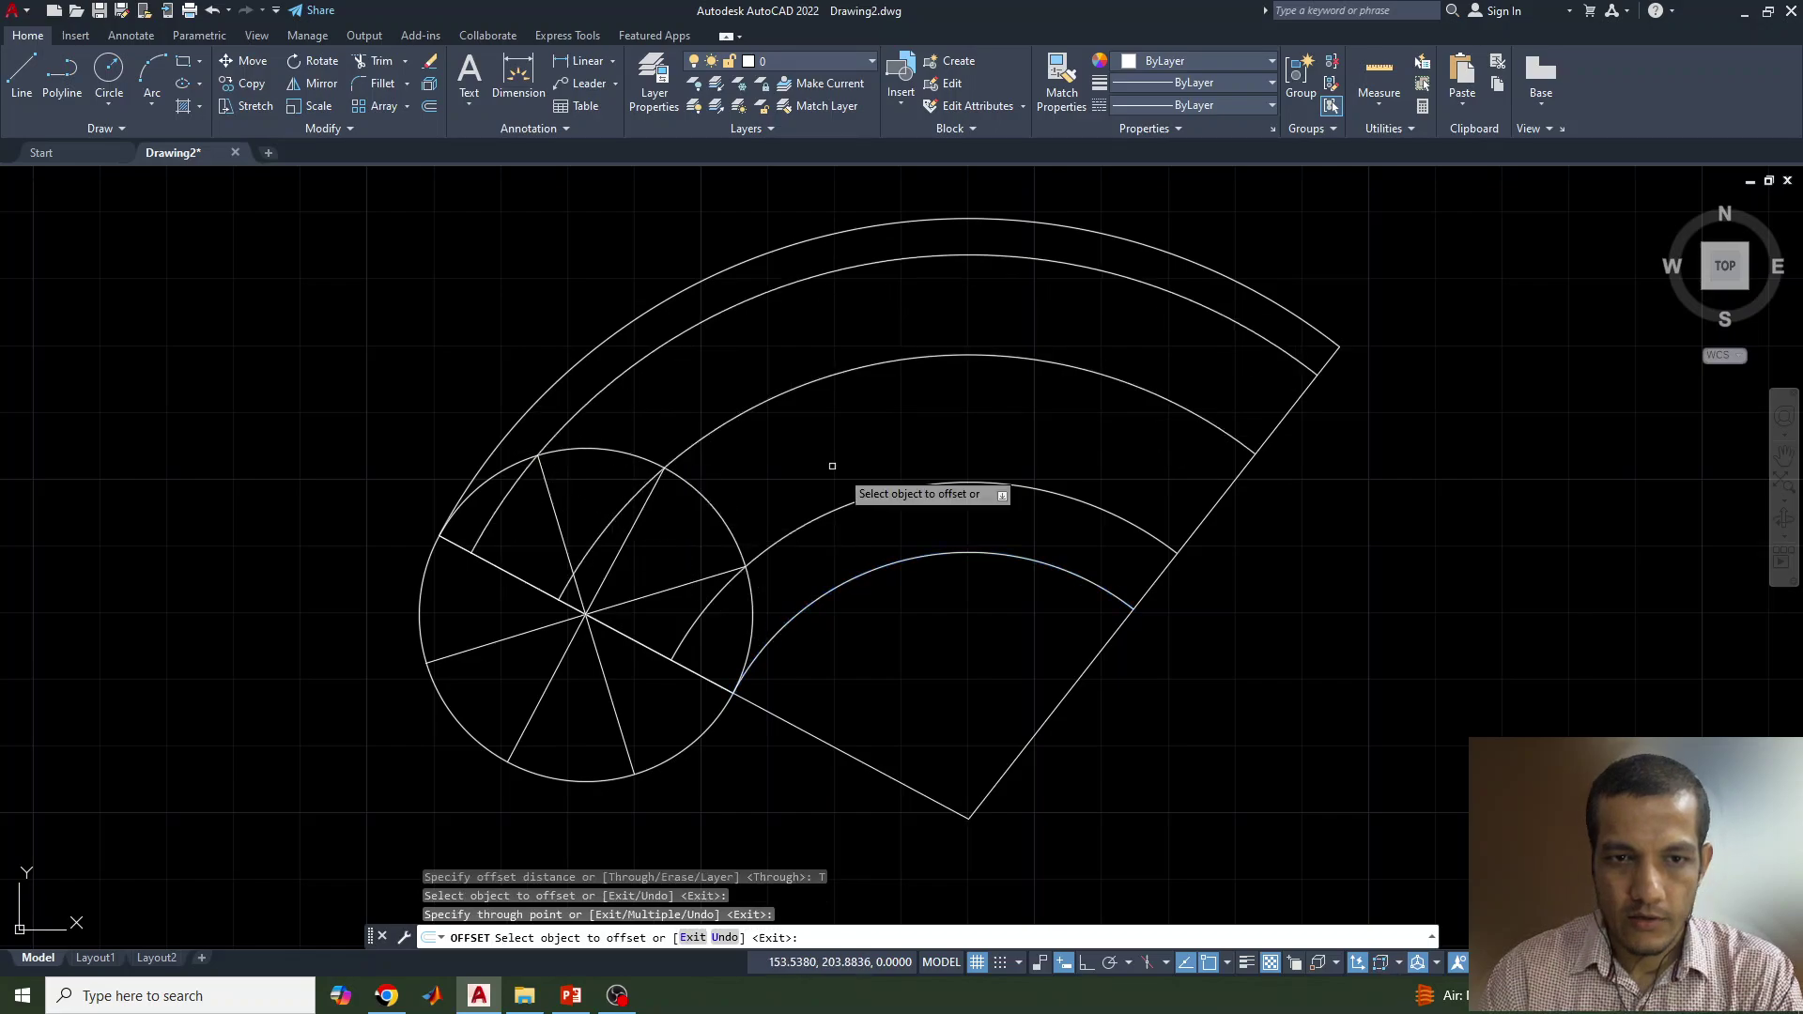
key(Return)
Step: Offset the innermost arc through the rolling circle's centre to draw the locus of centres
key(Return)
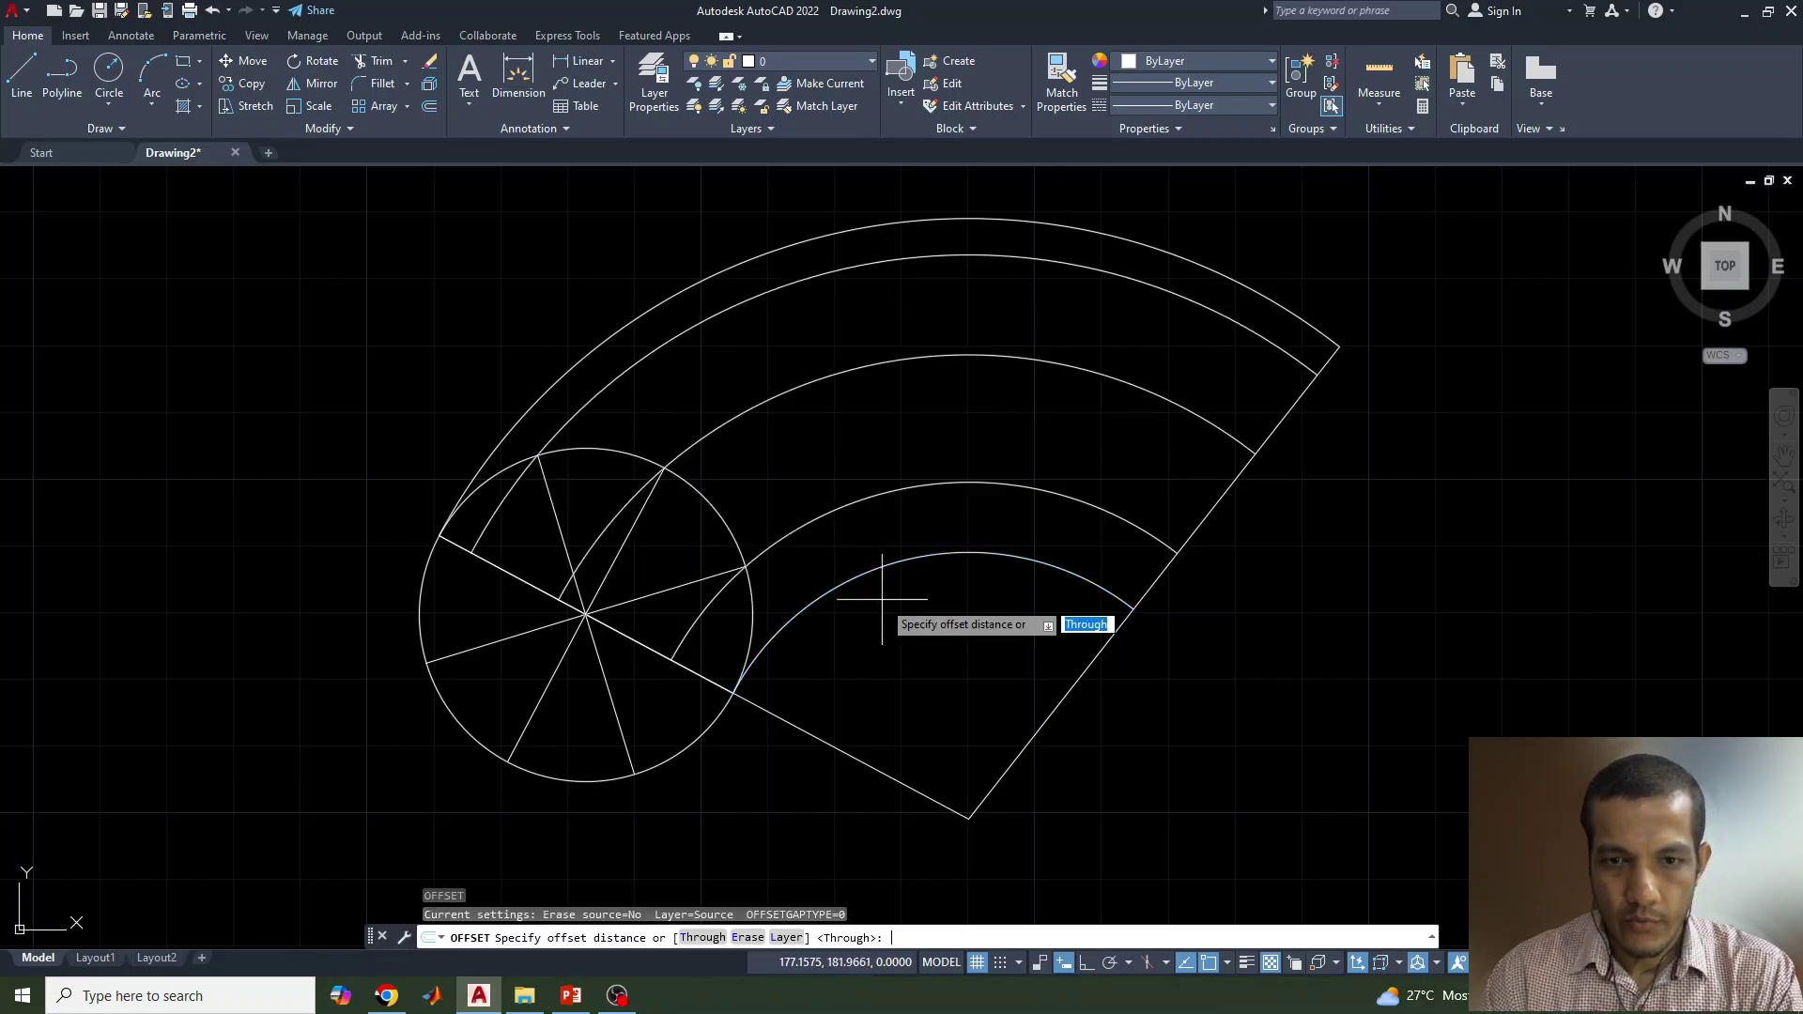
click(705, 937)
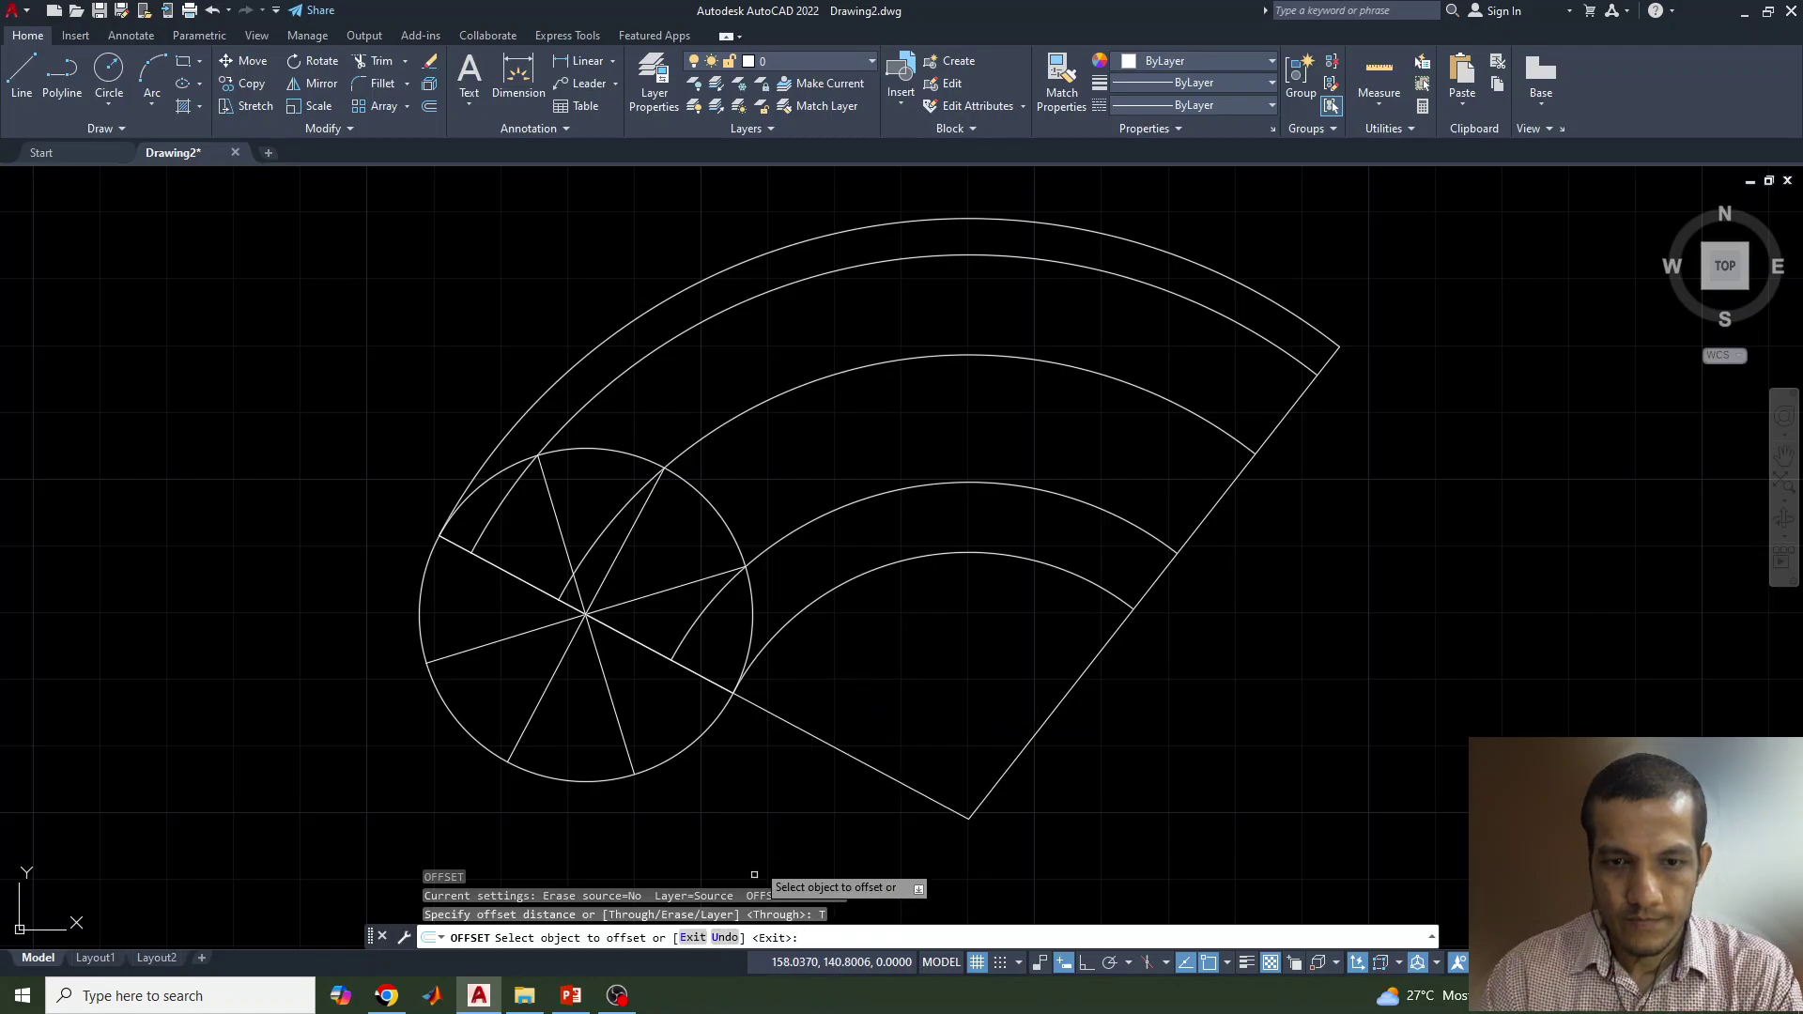
click(800, 615)
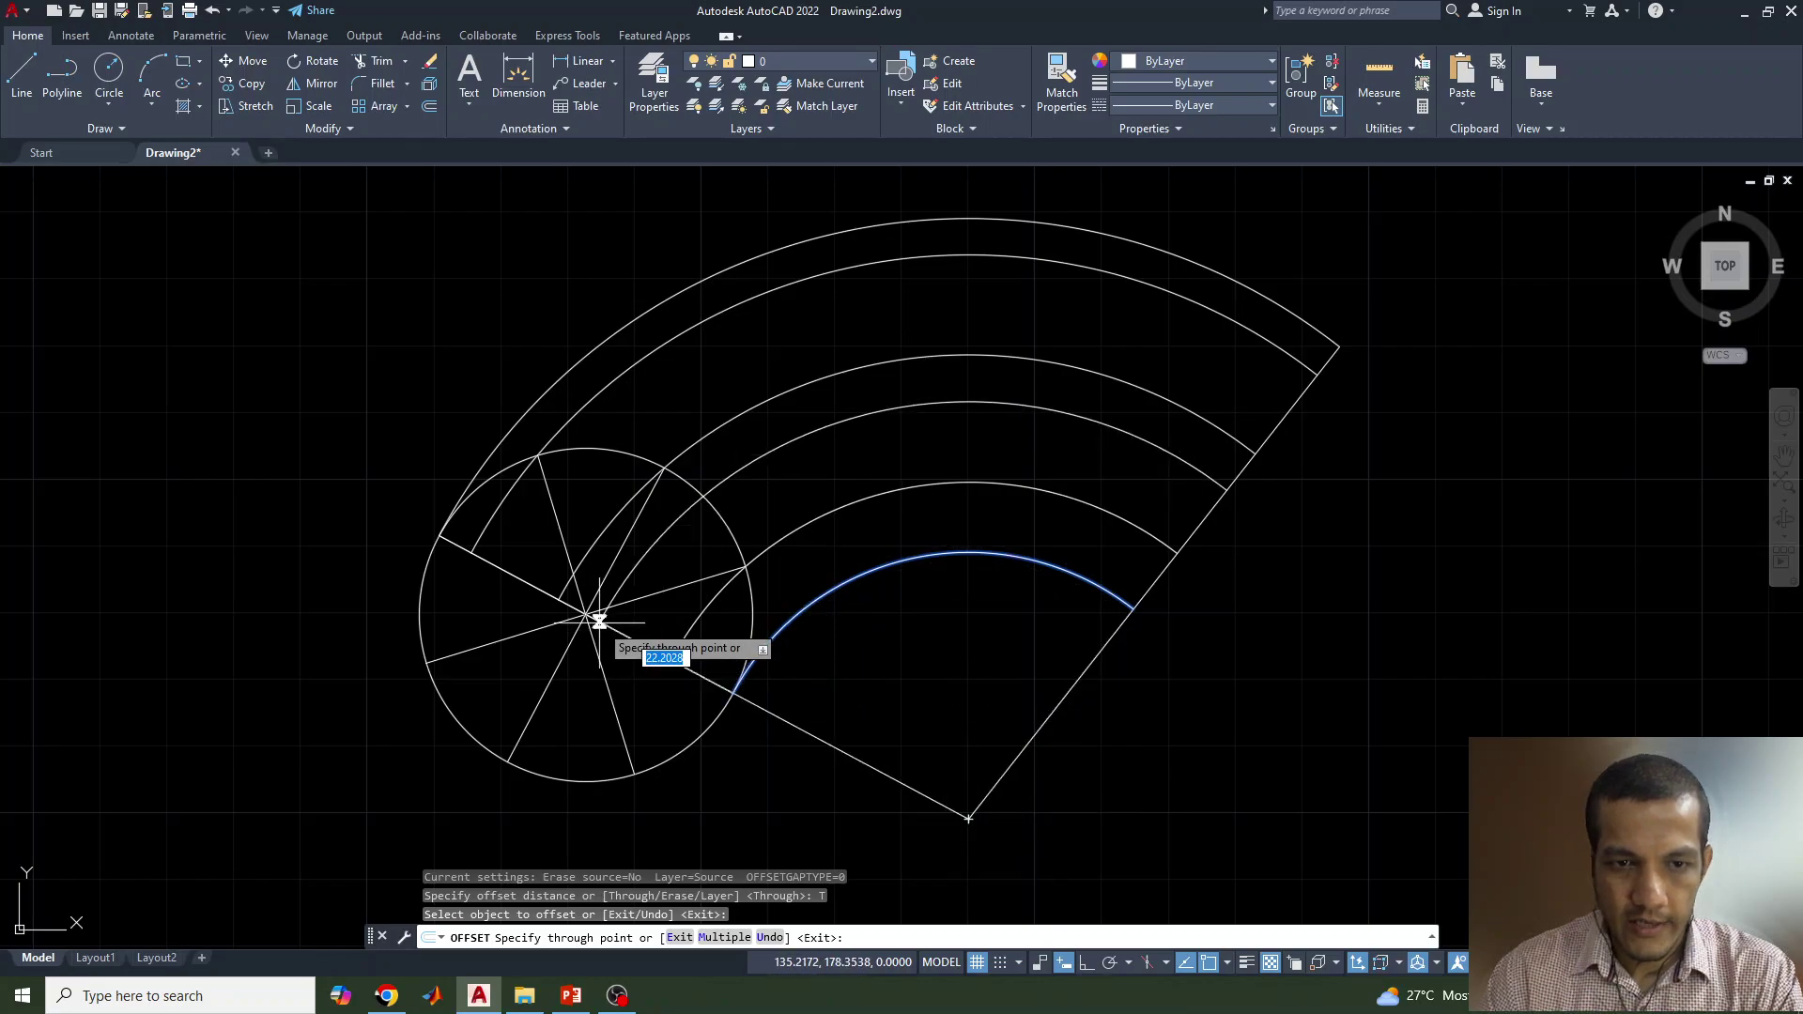
click(585, 614)
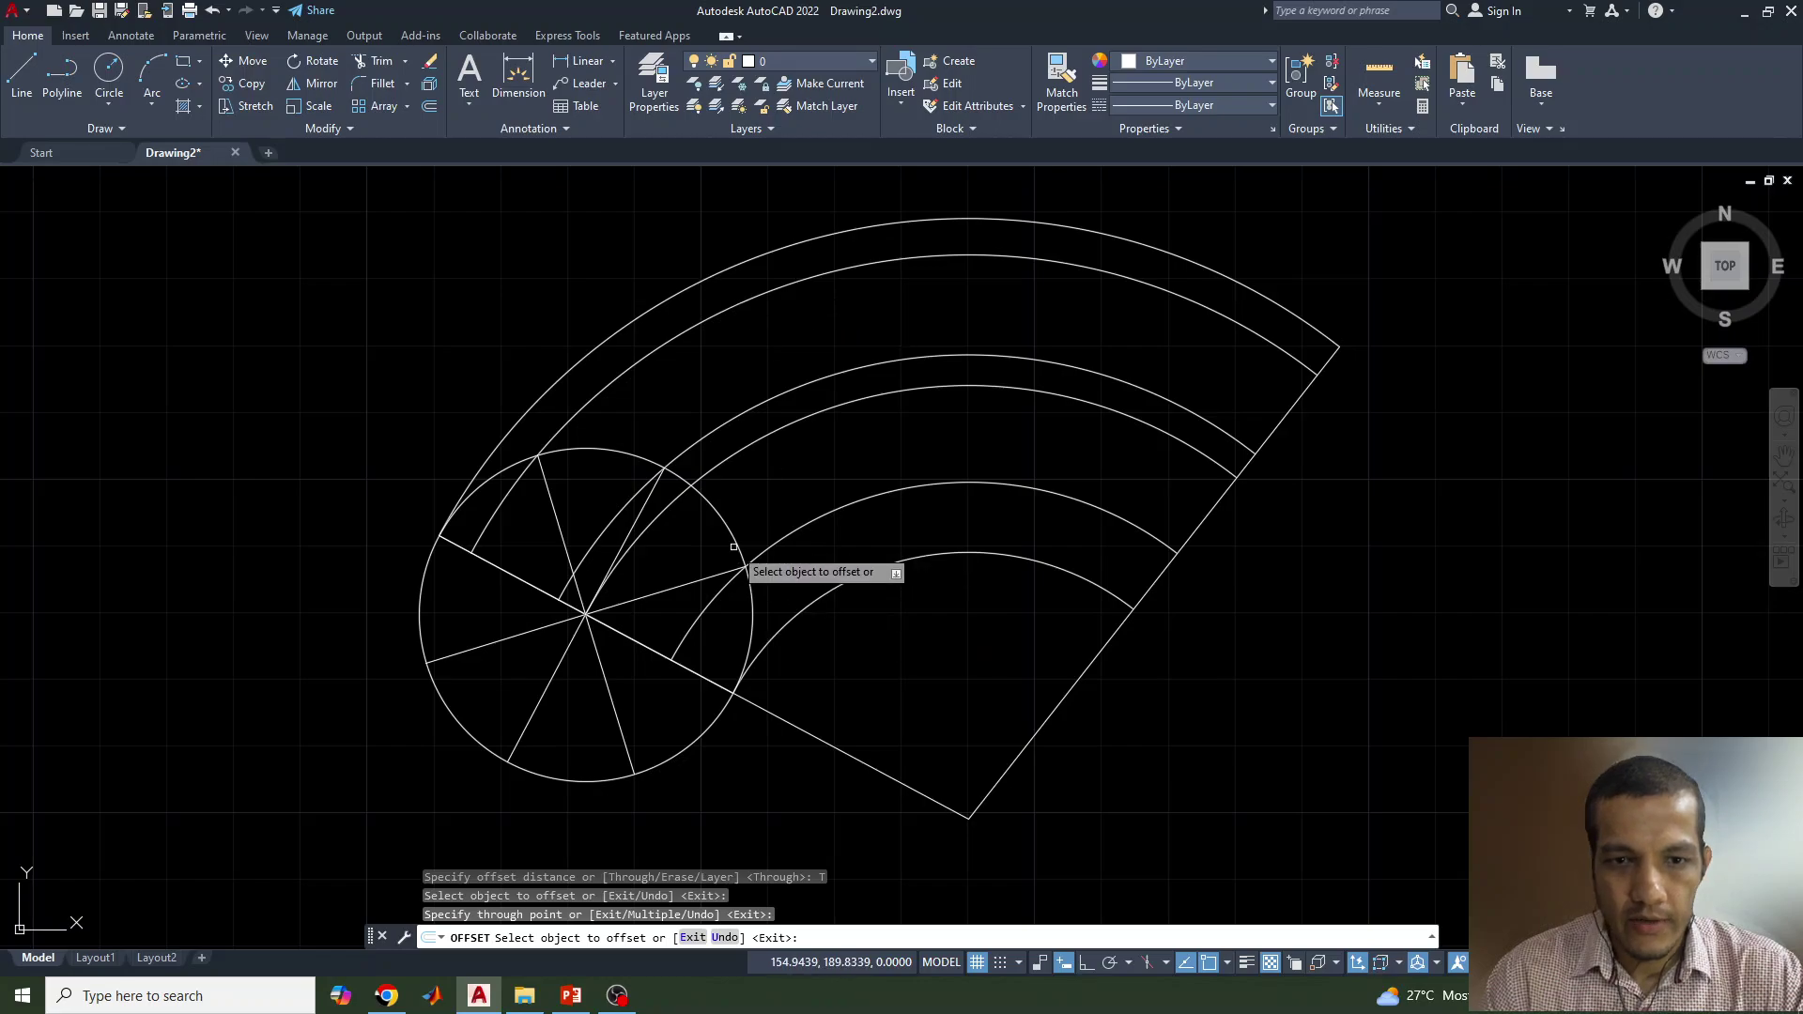
key(Escape)
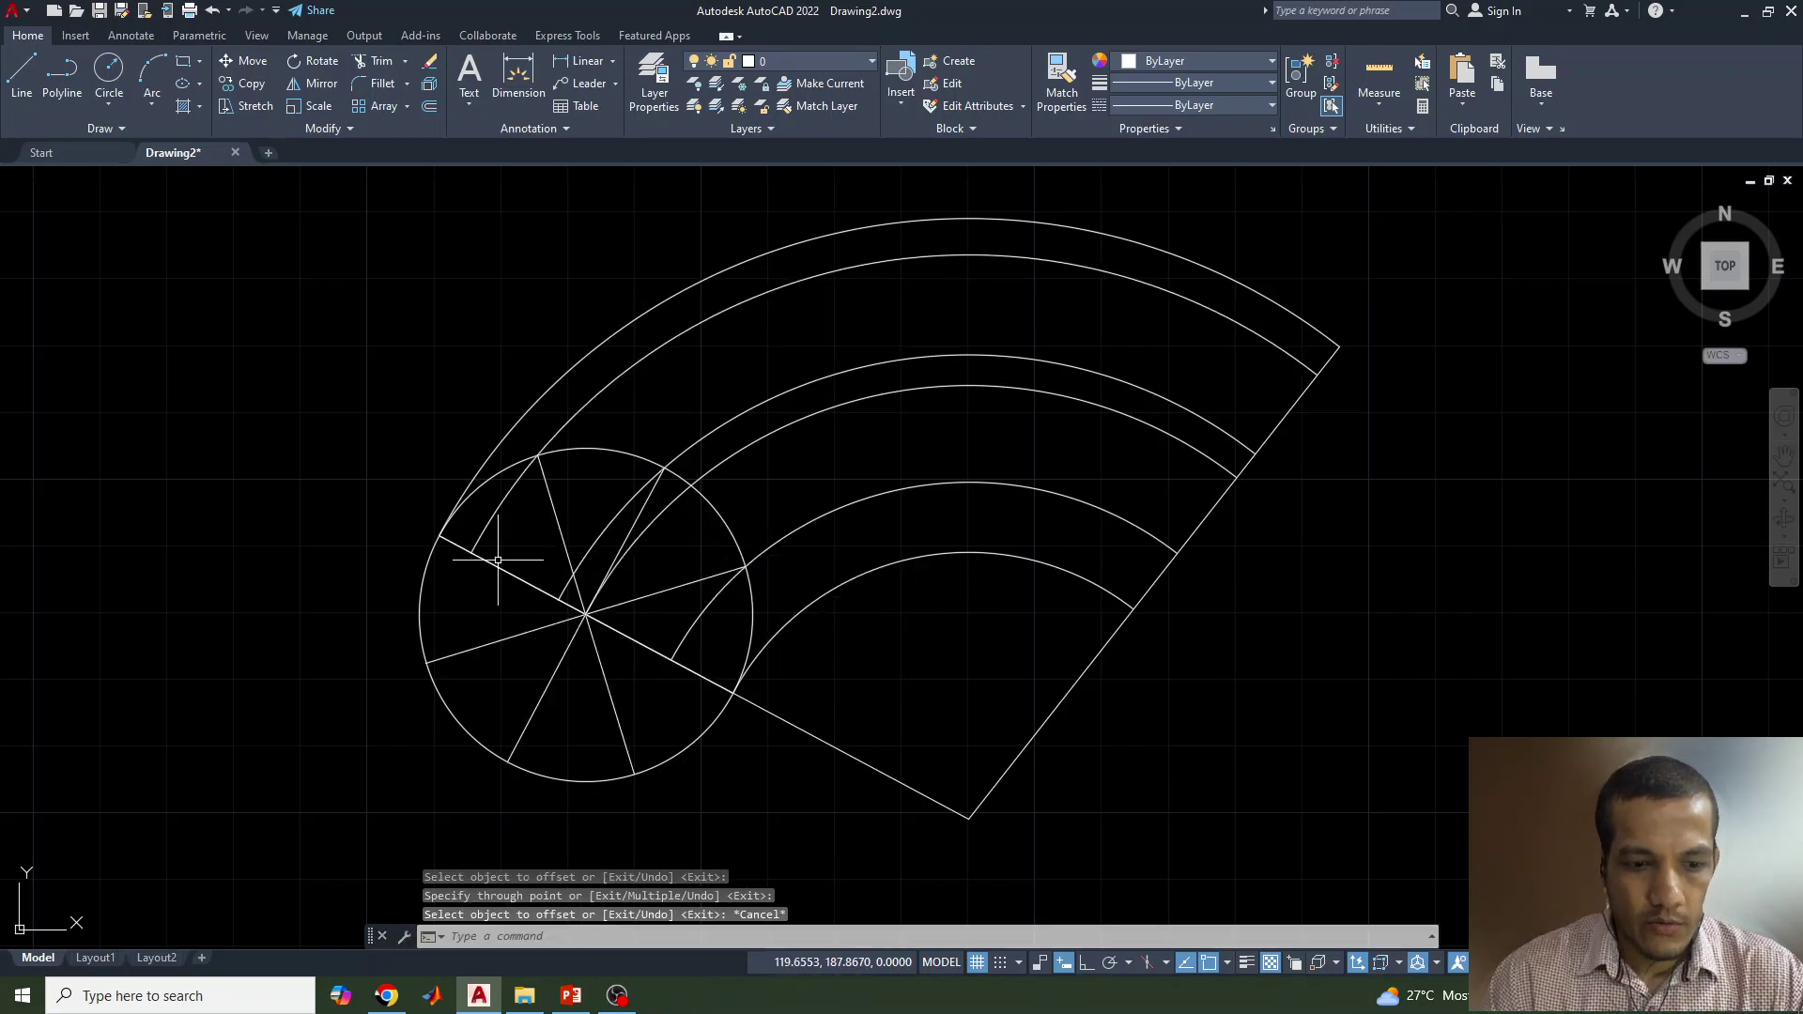
Step: Extend the left ends of the three arcs drawn through the spoke ends to the lower side of the rolling circle
text(ext)
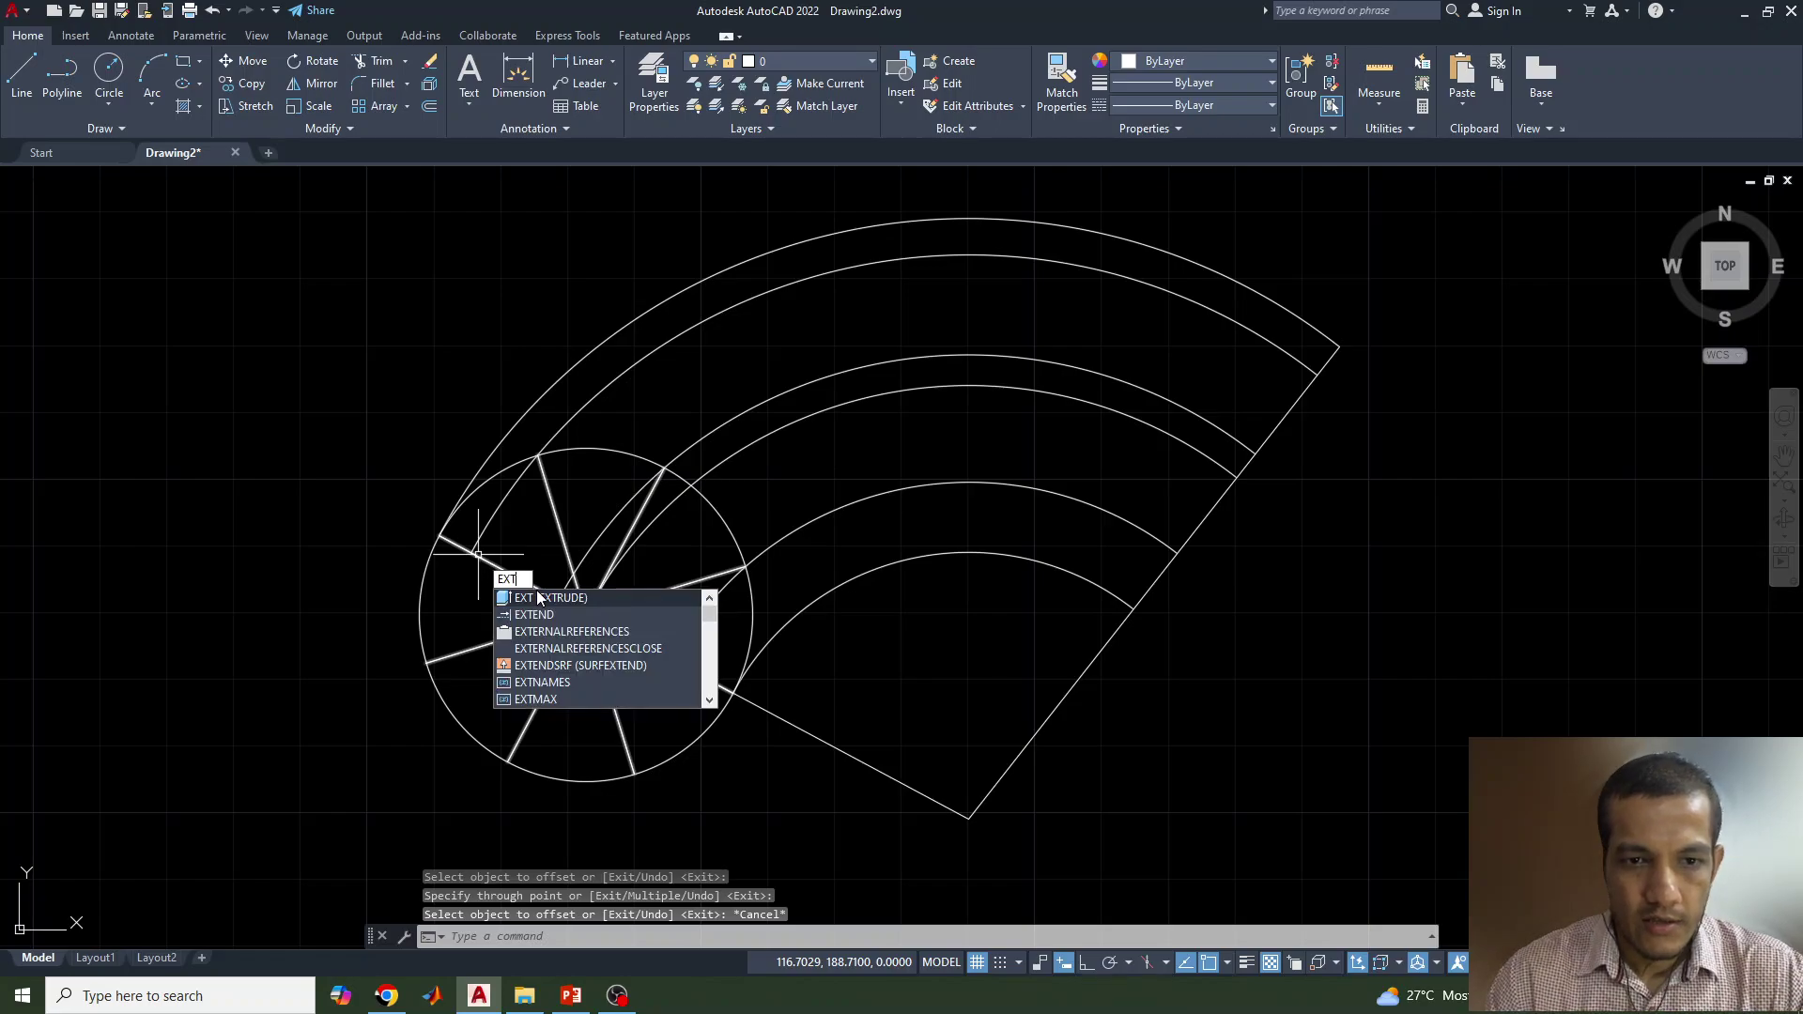
key(Return)
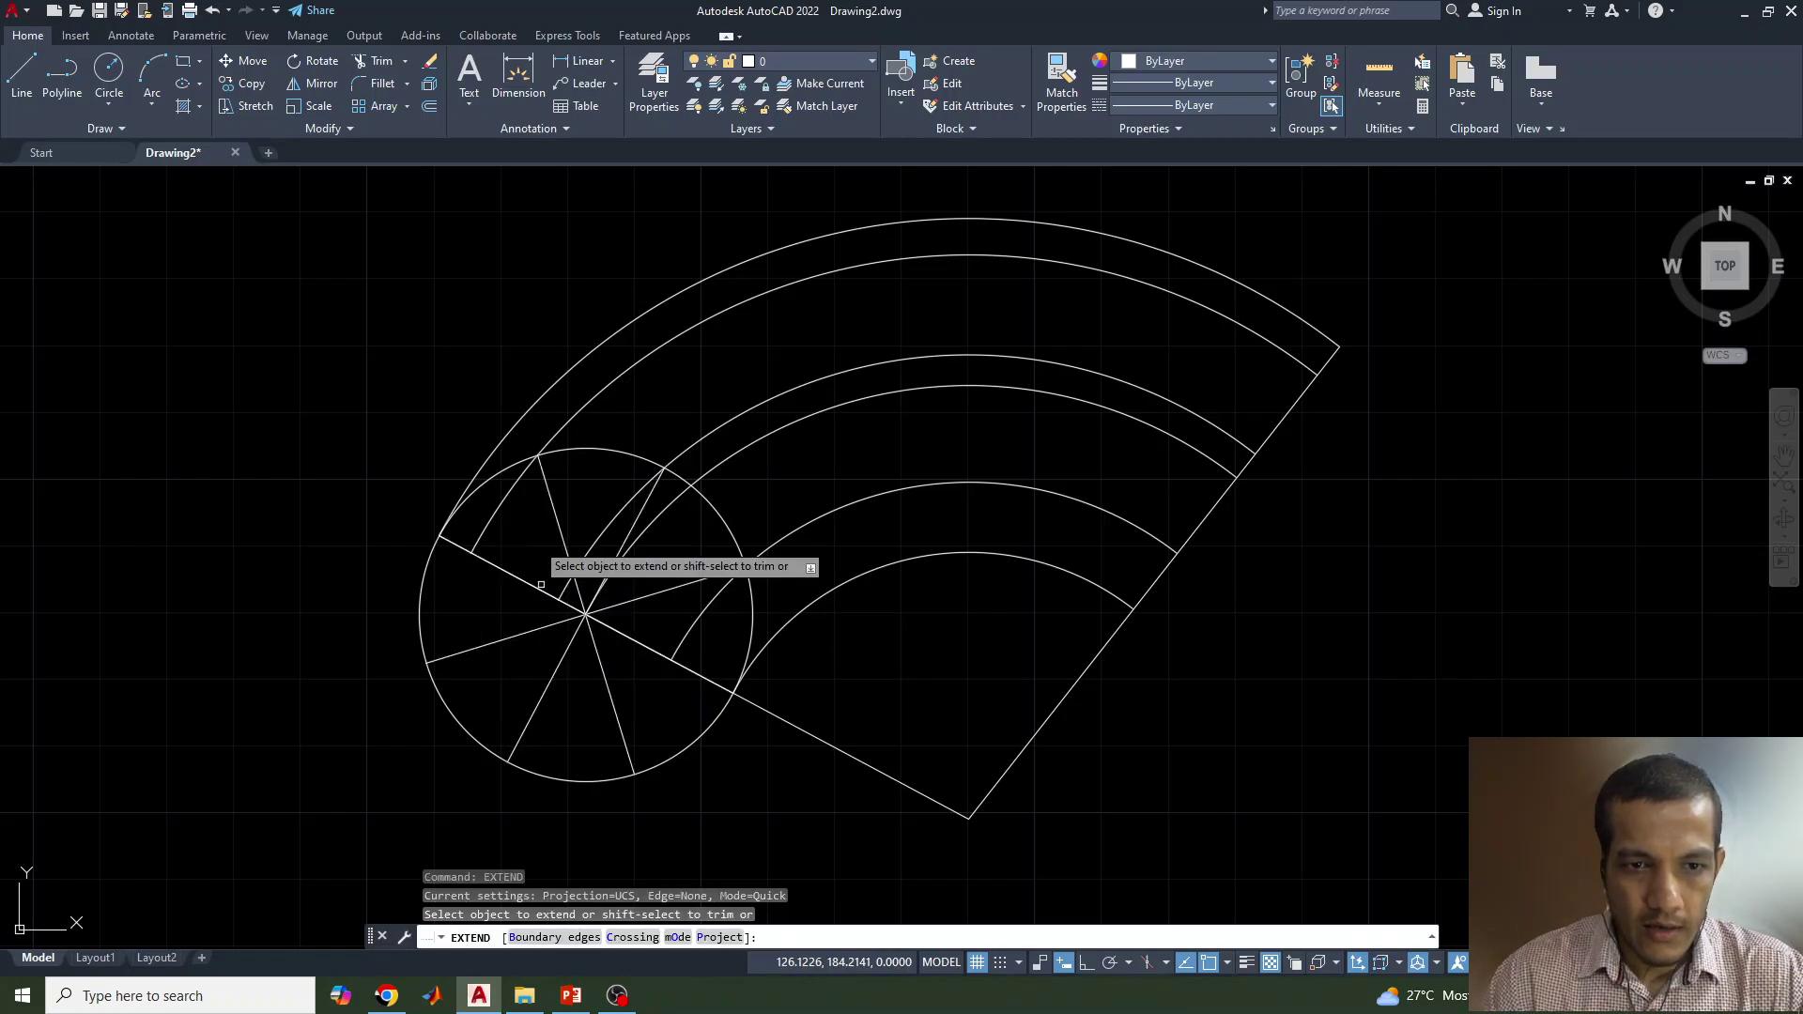
click(508, 488)
click(587, 551)
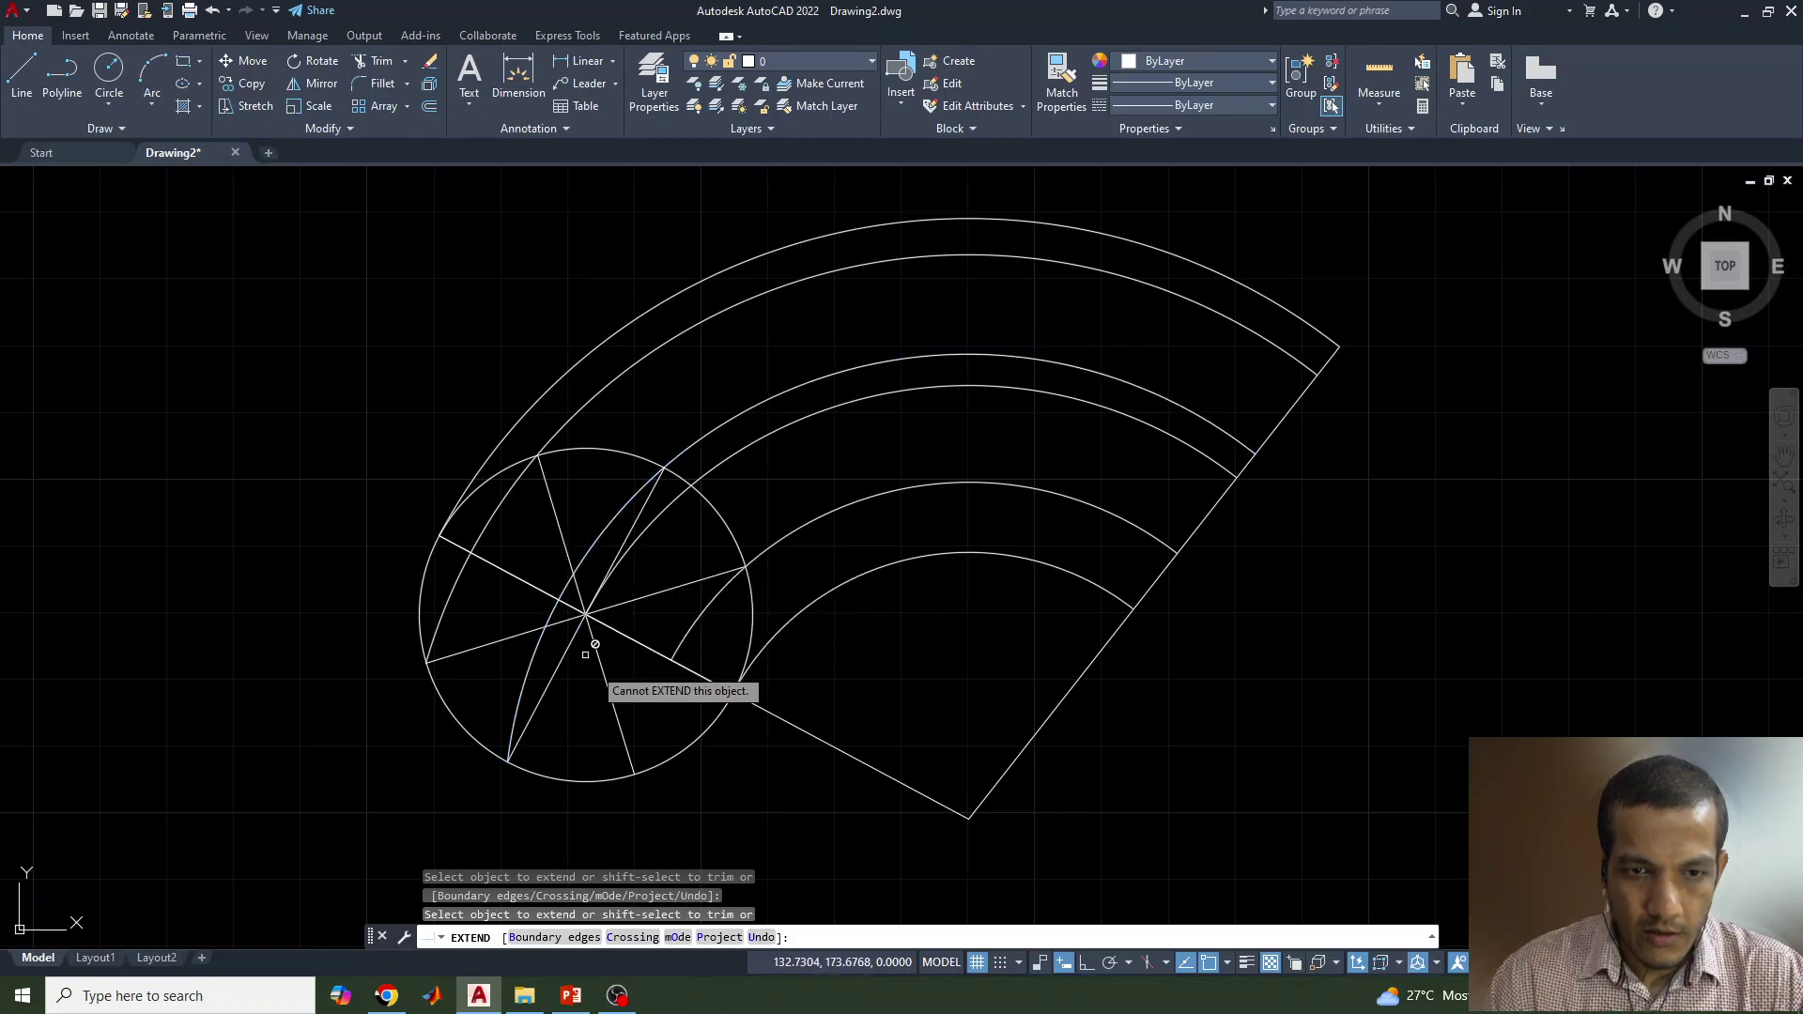
click(682, 647)
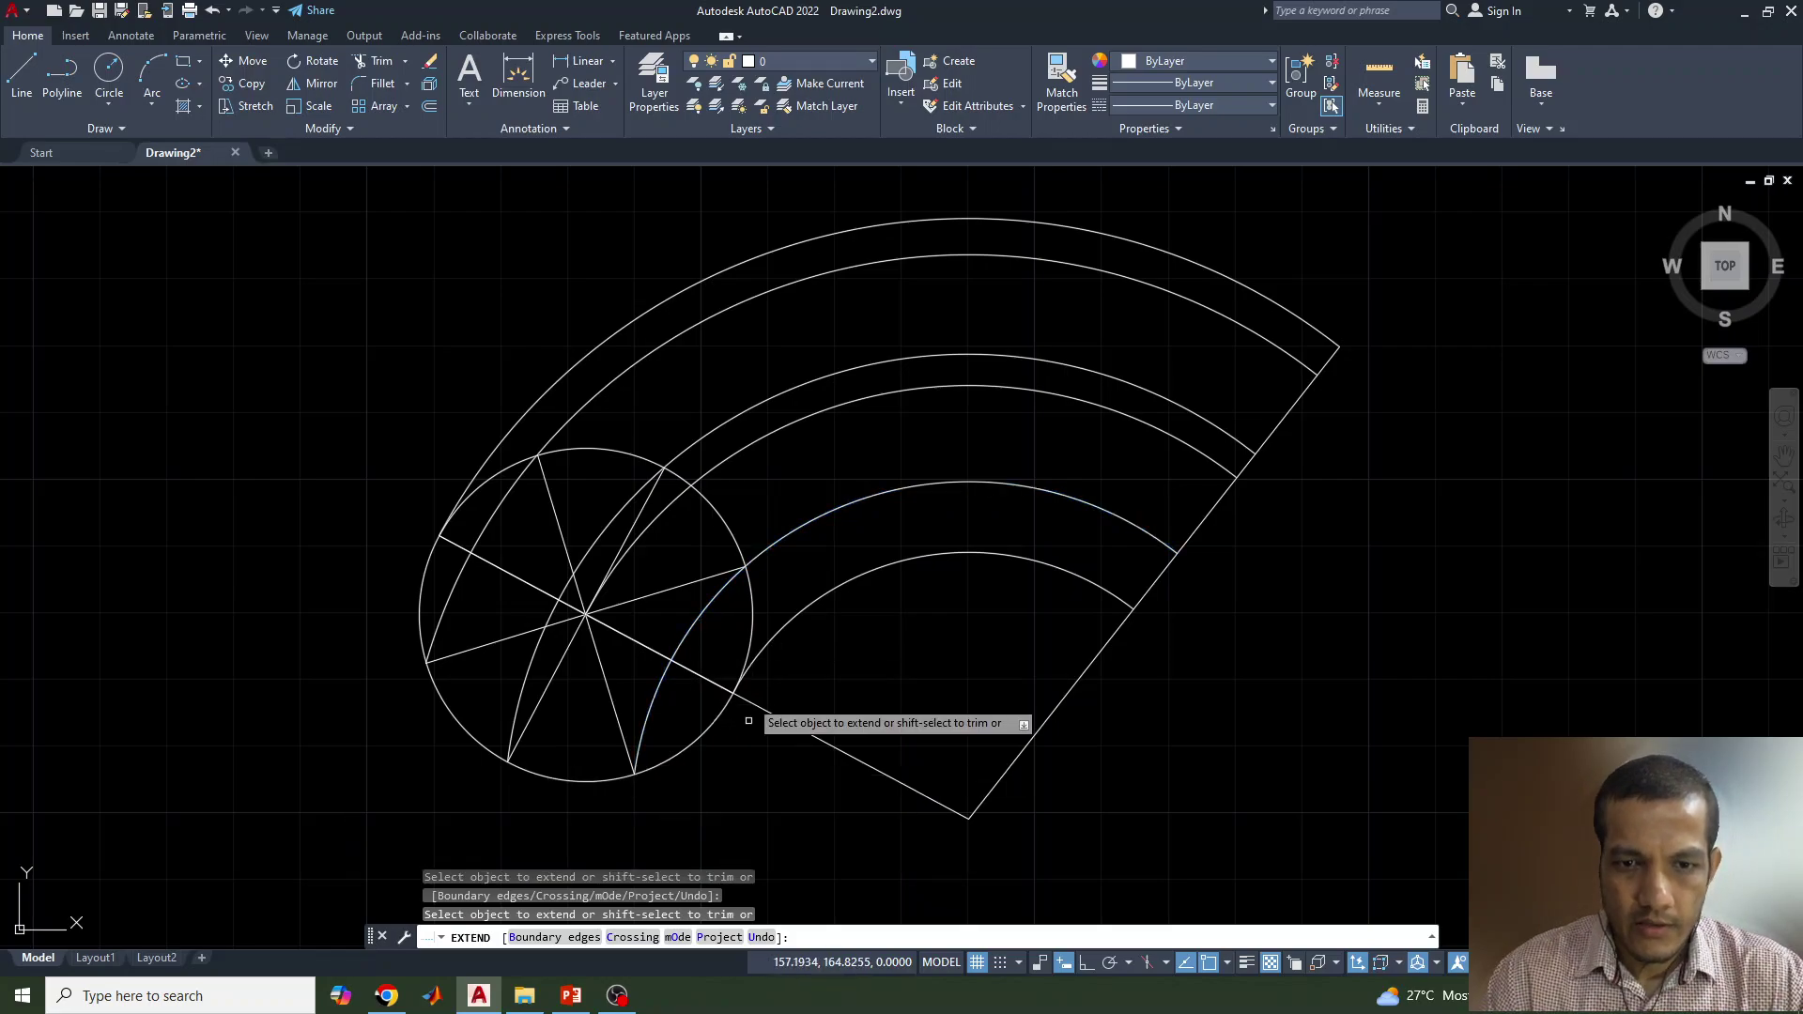
key(Escape)
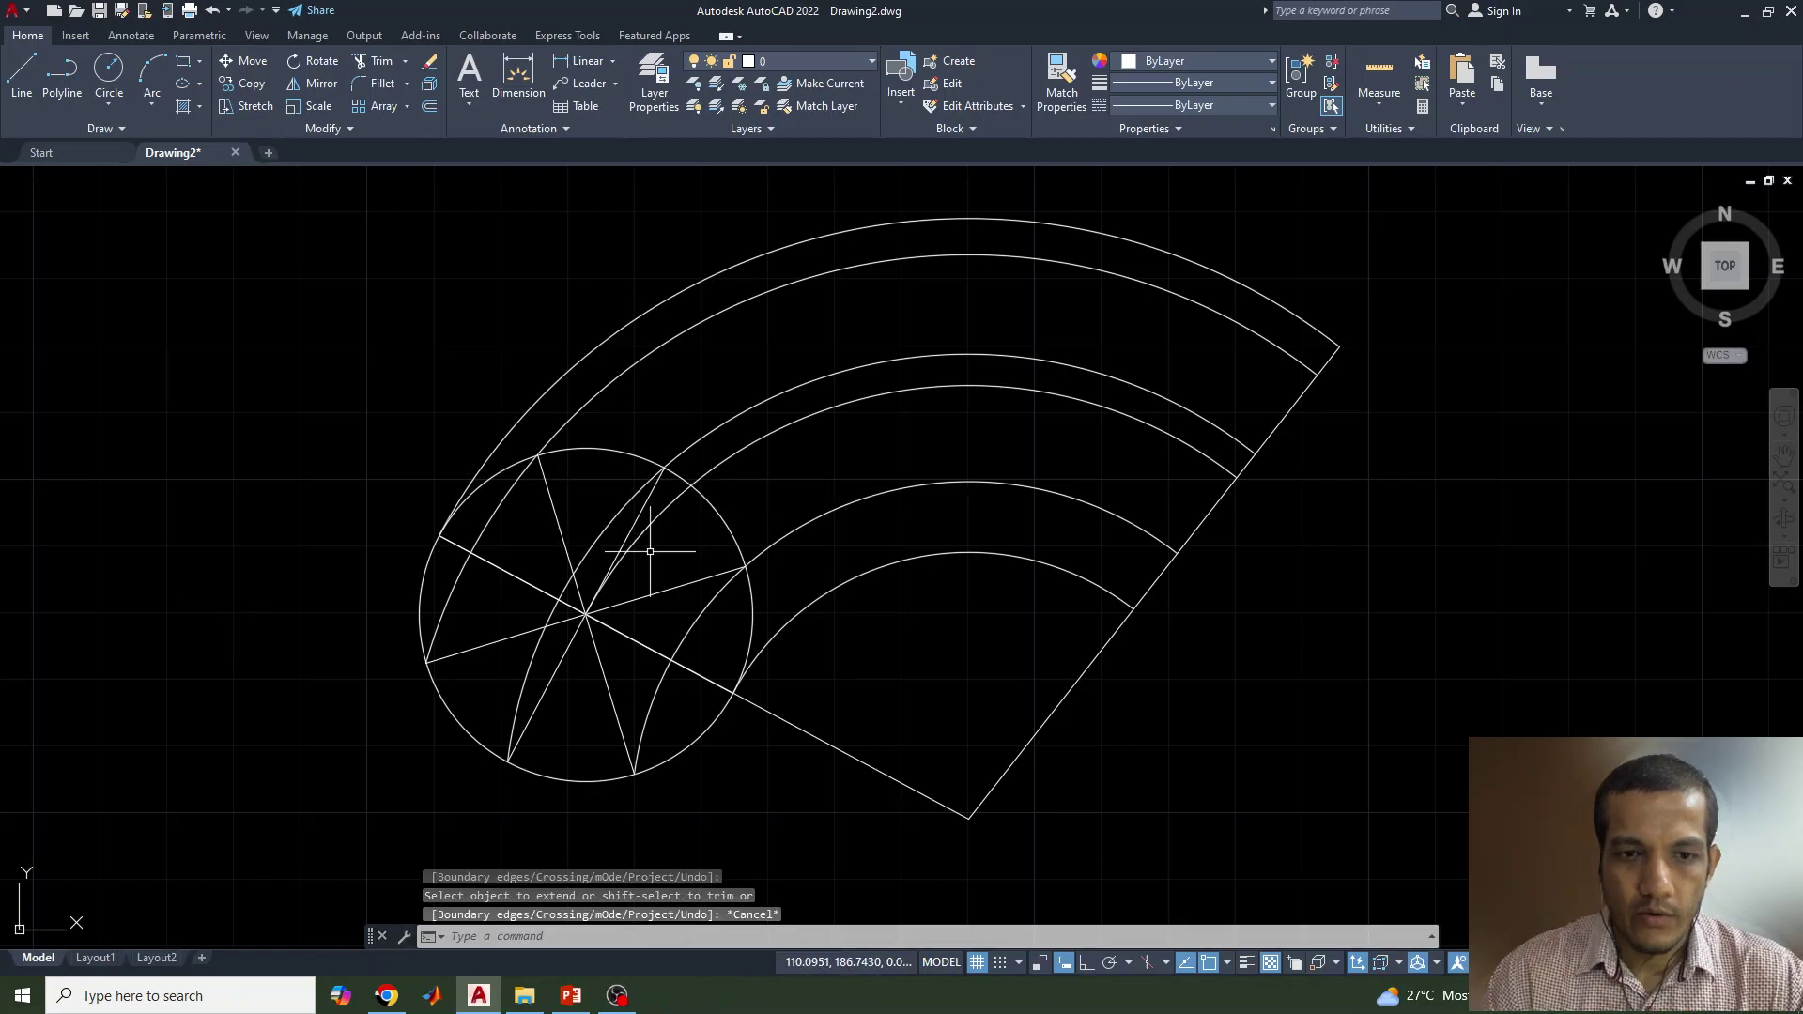
Step: Divide the arc that is the locus of the rolling circle's centre into 8 equal segments
click(808, 425)
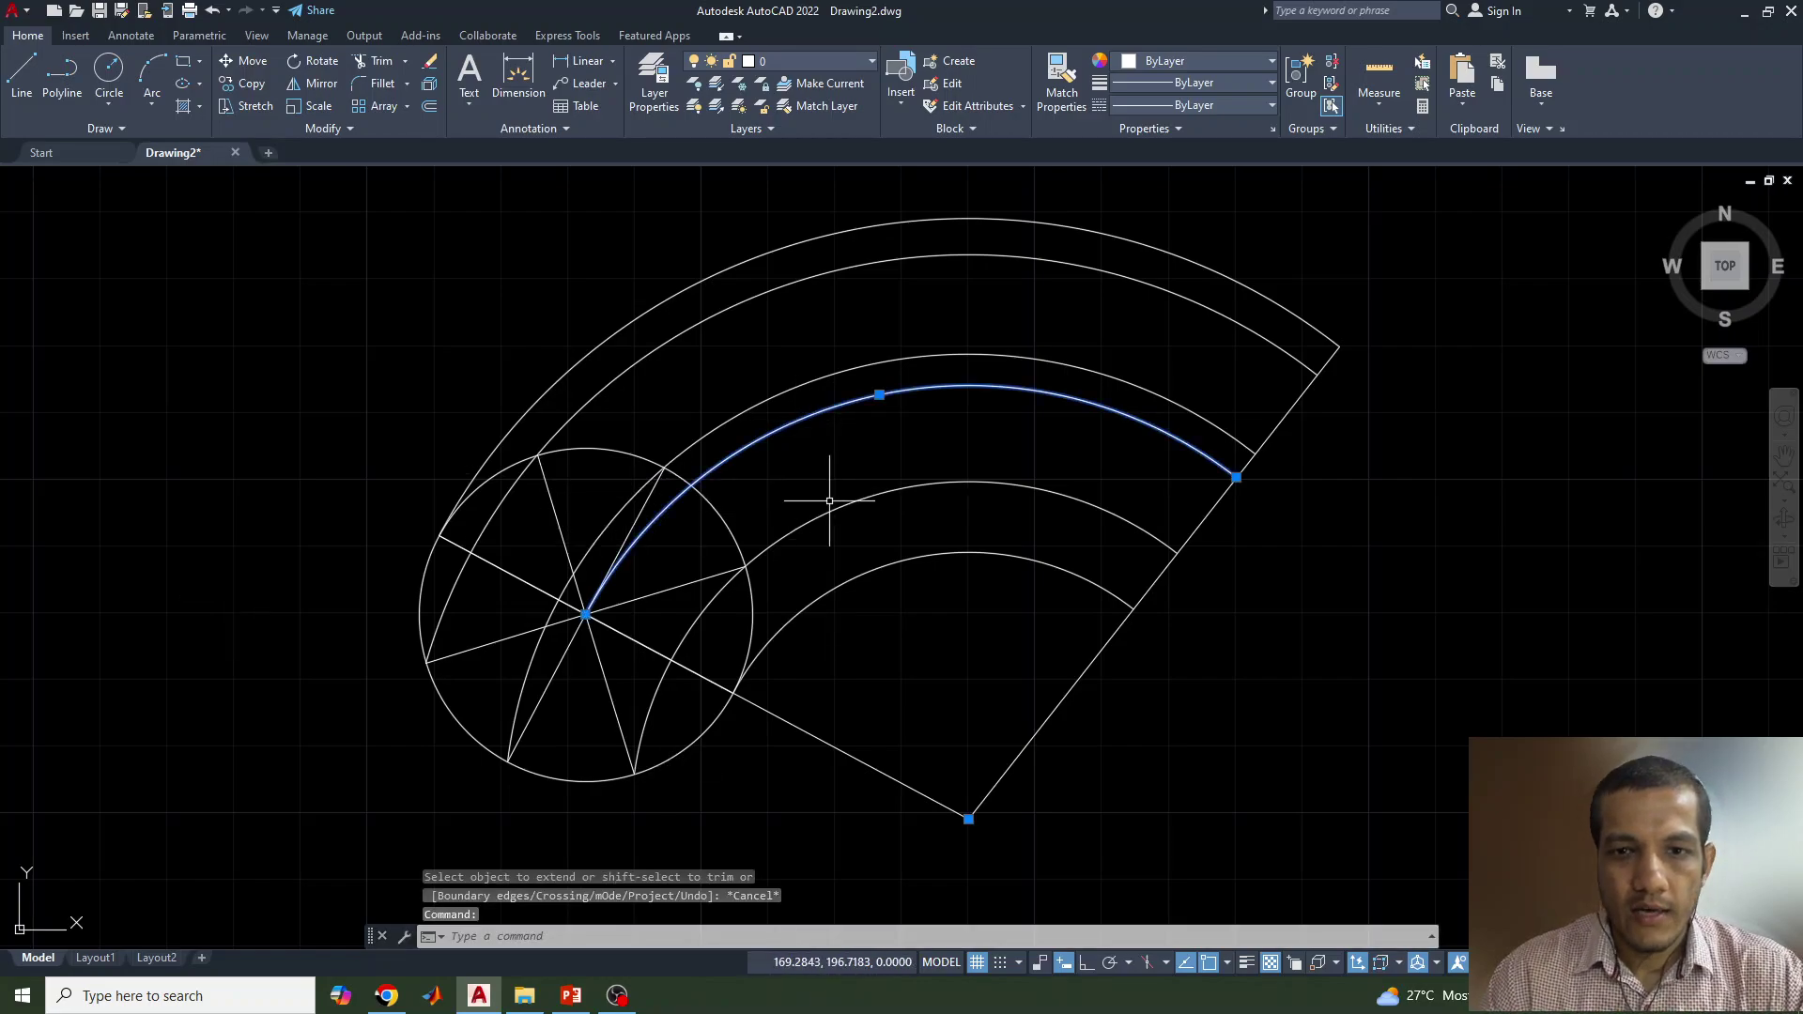
text(divide)
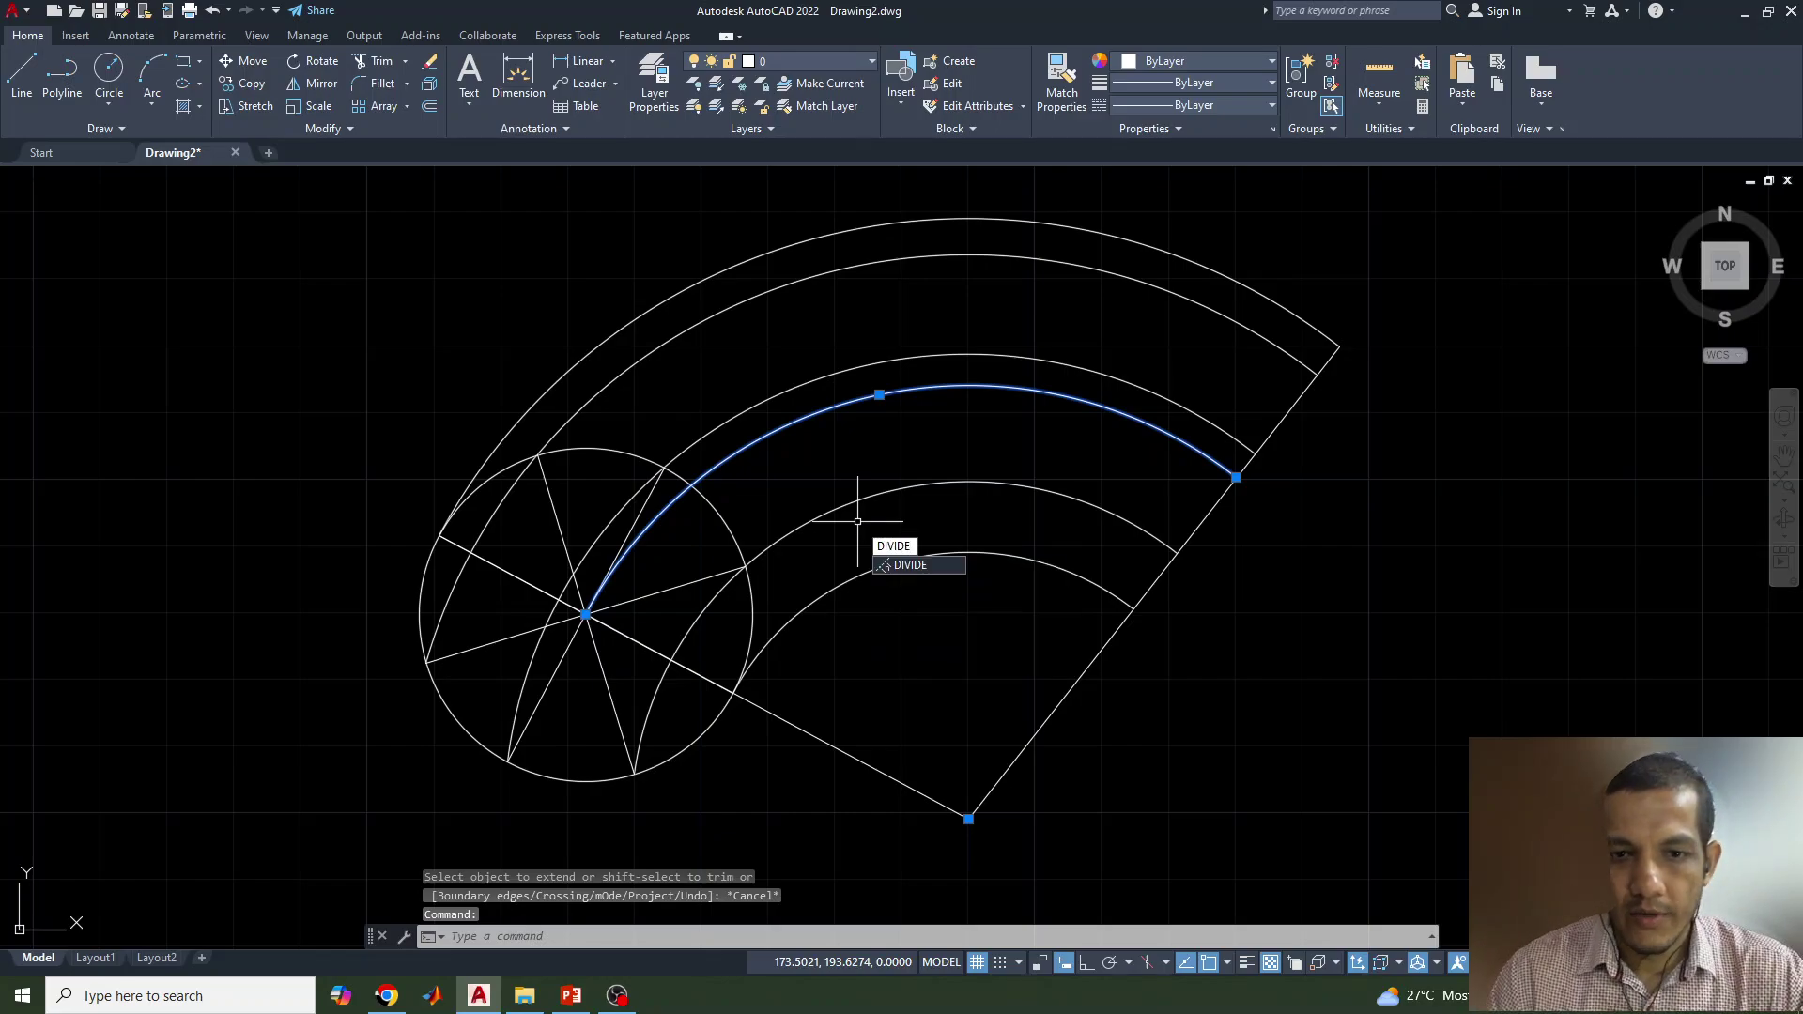
key(Return)
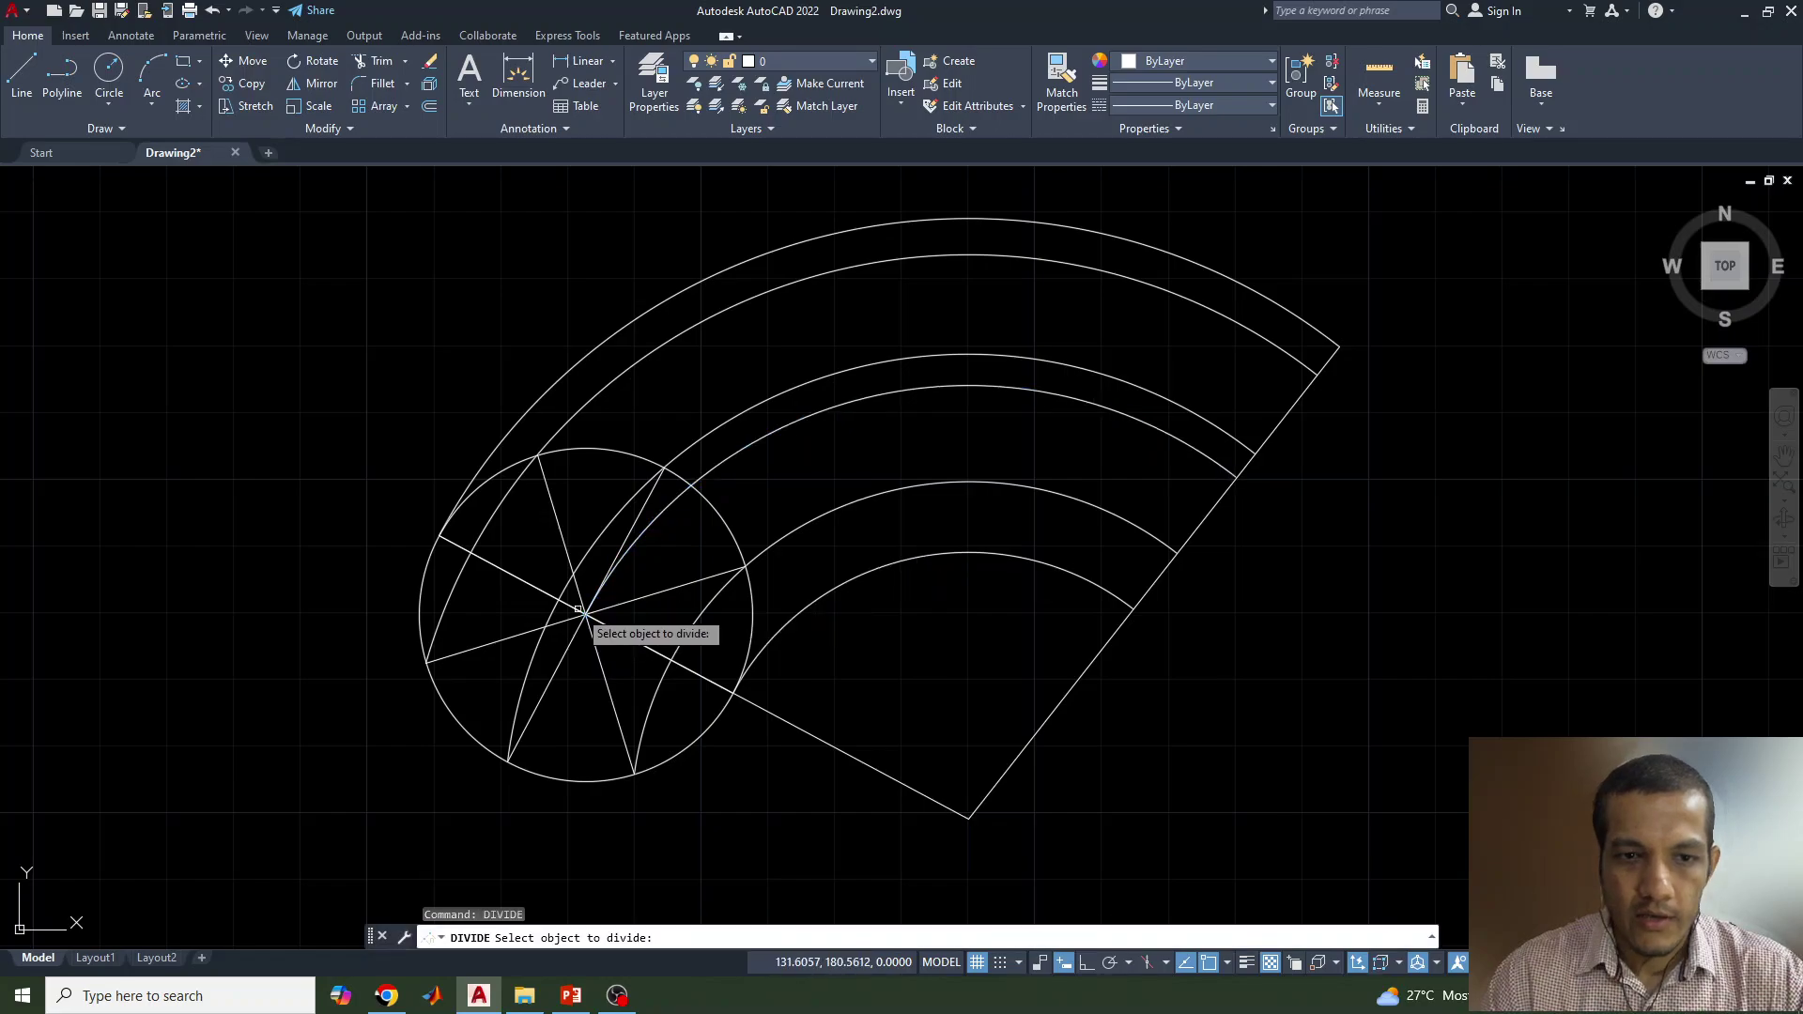
click(715, 466)
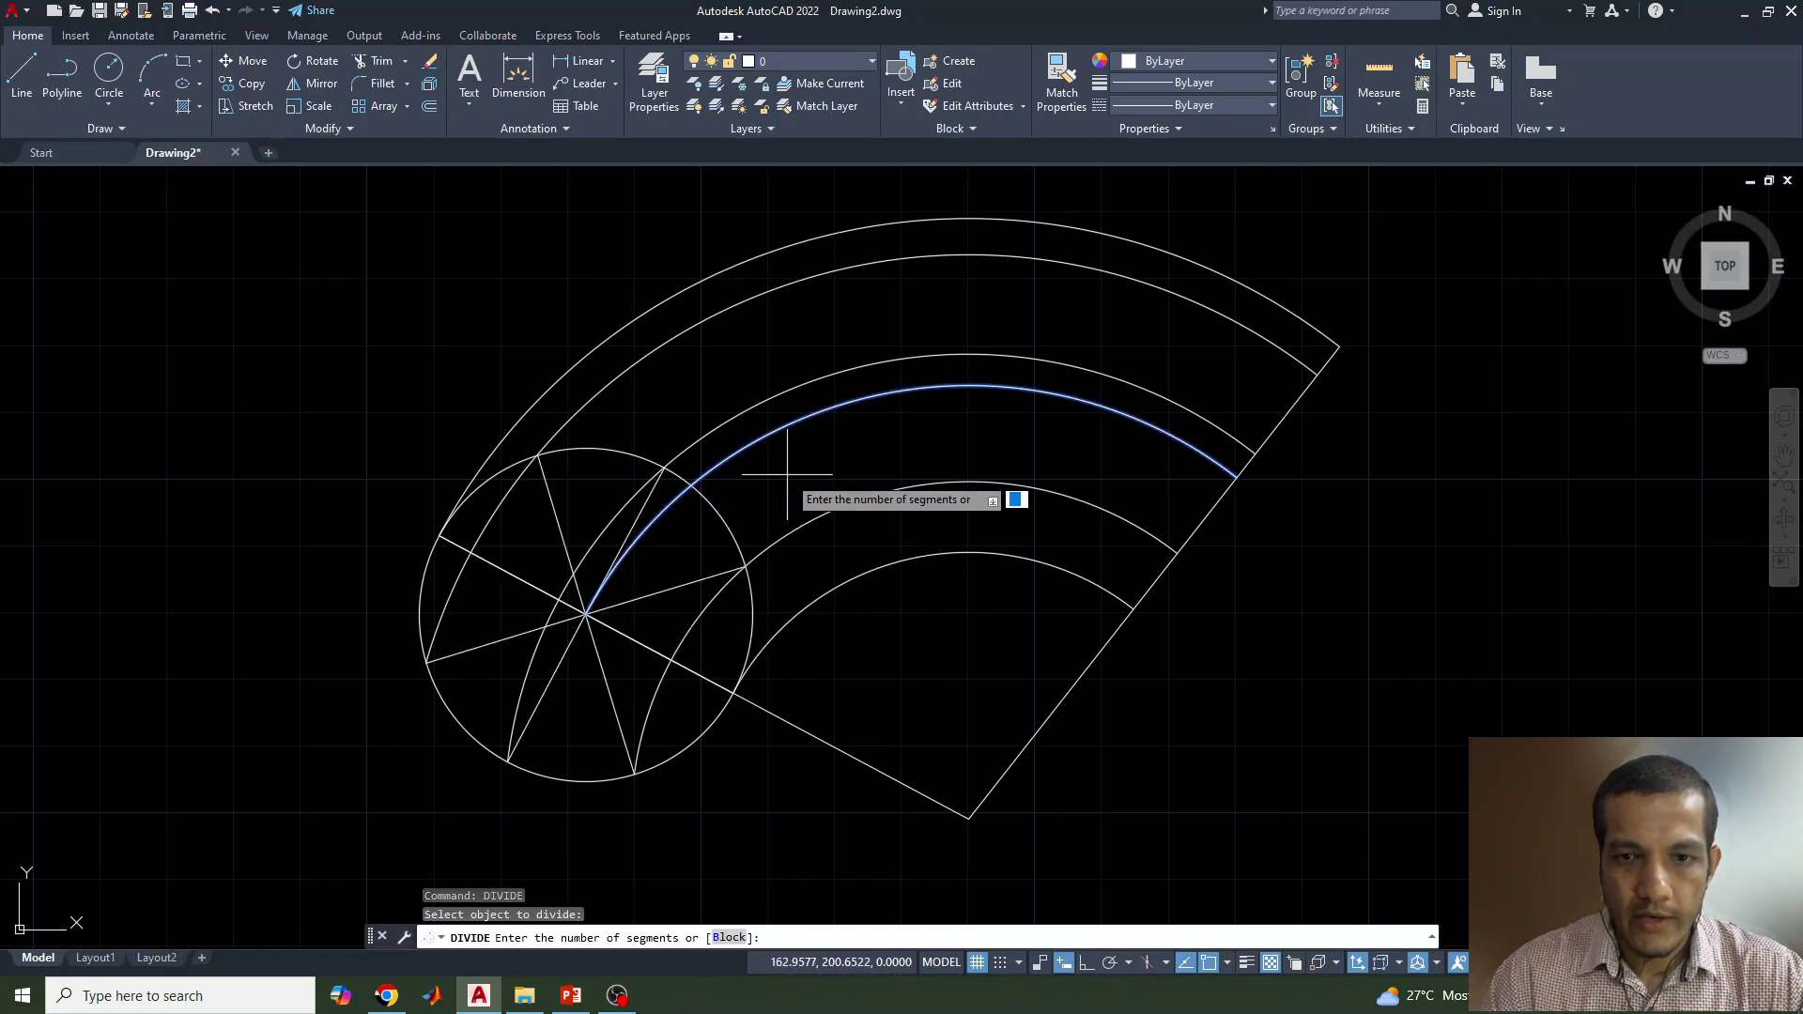
key(Return)
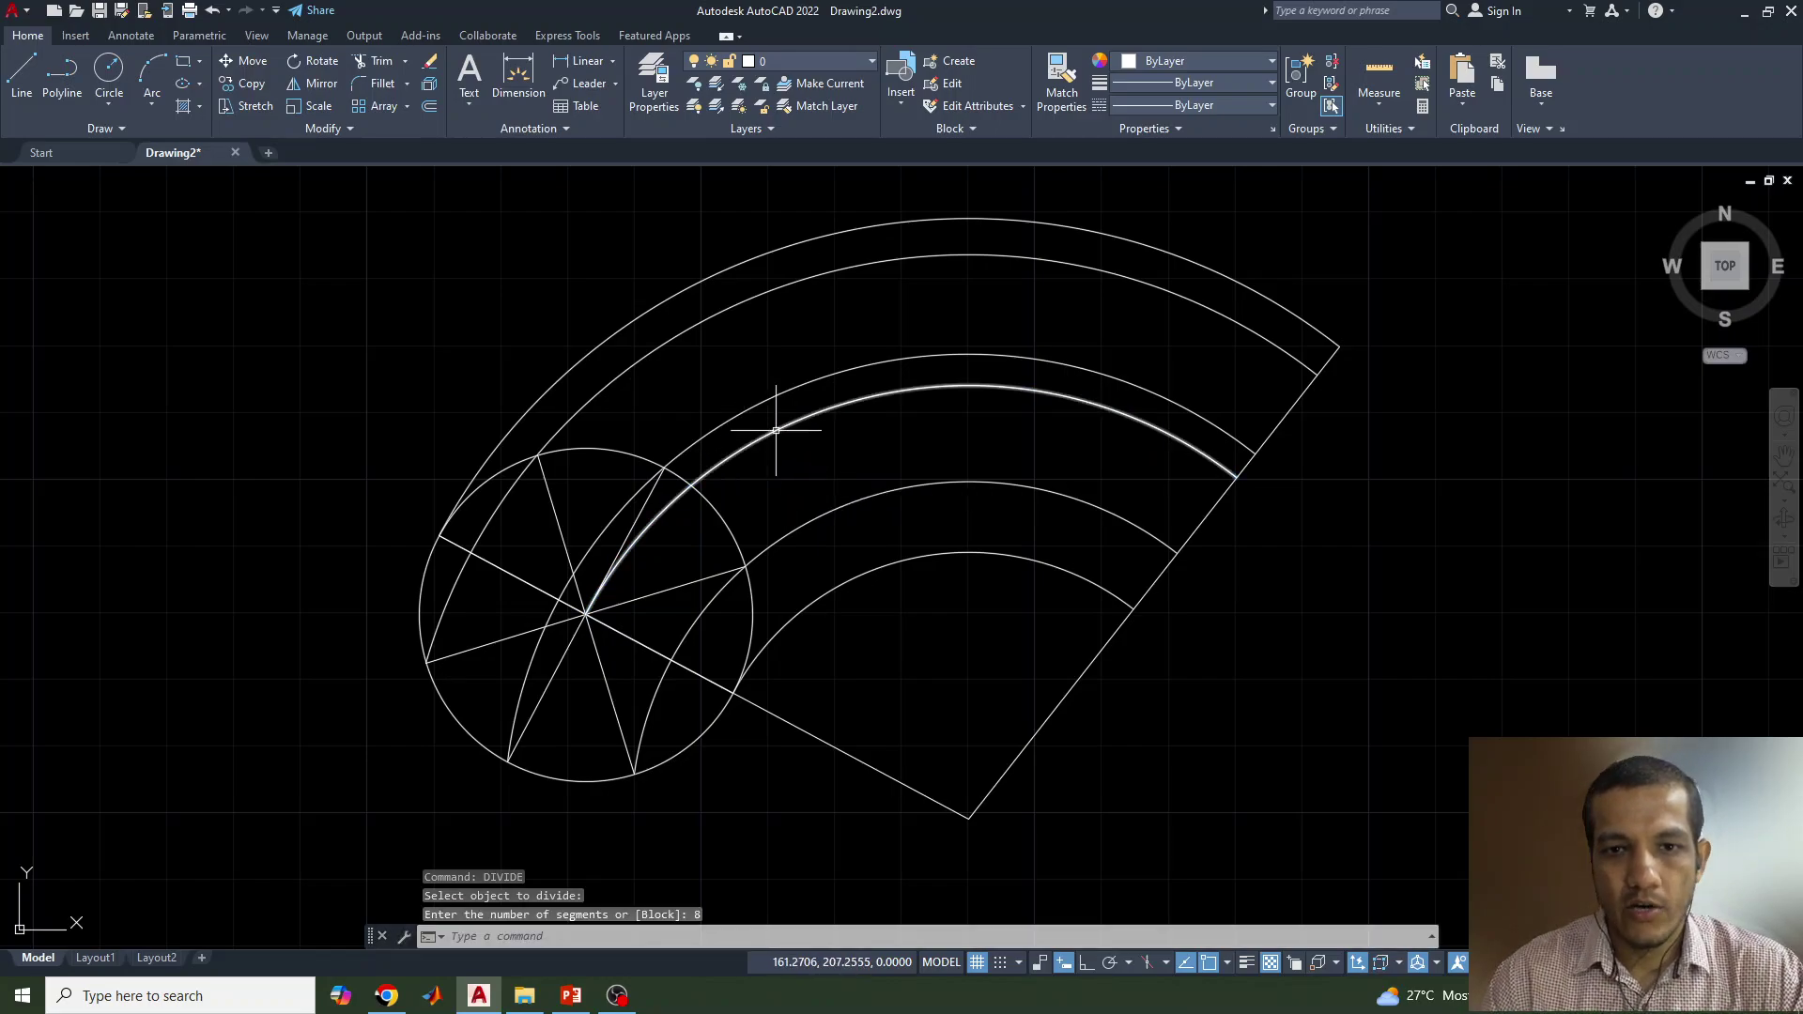
Step: Set the point style to a circle with a plus-shaped cross so the division points show on the locus arc
scroll(868, 478, up, 3)
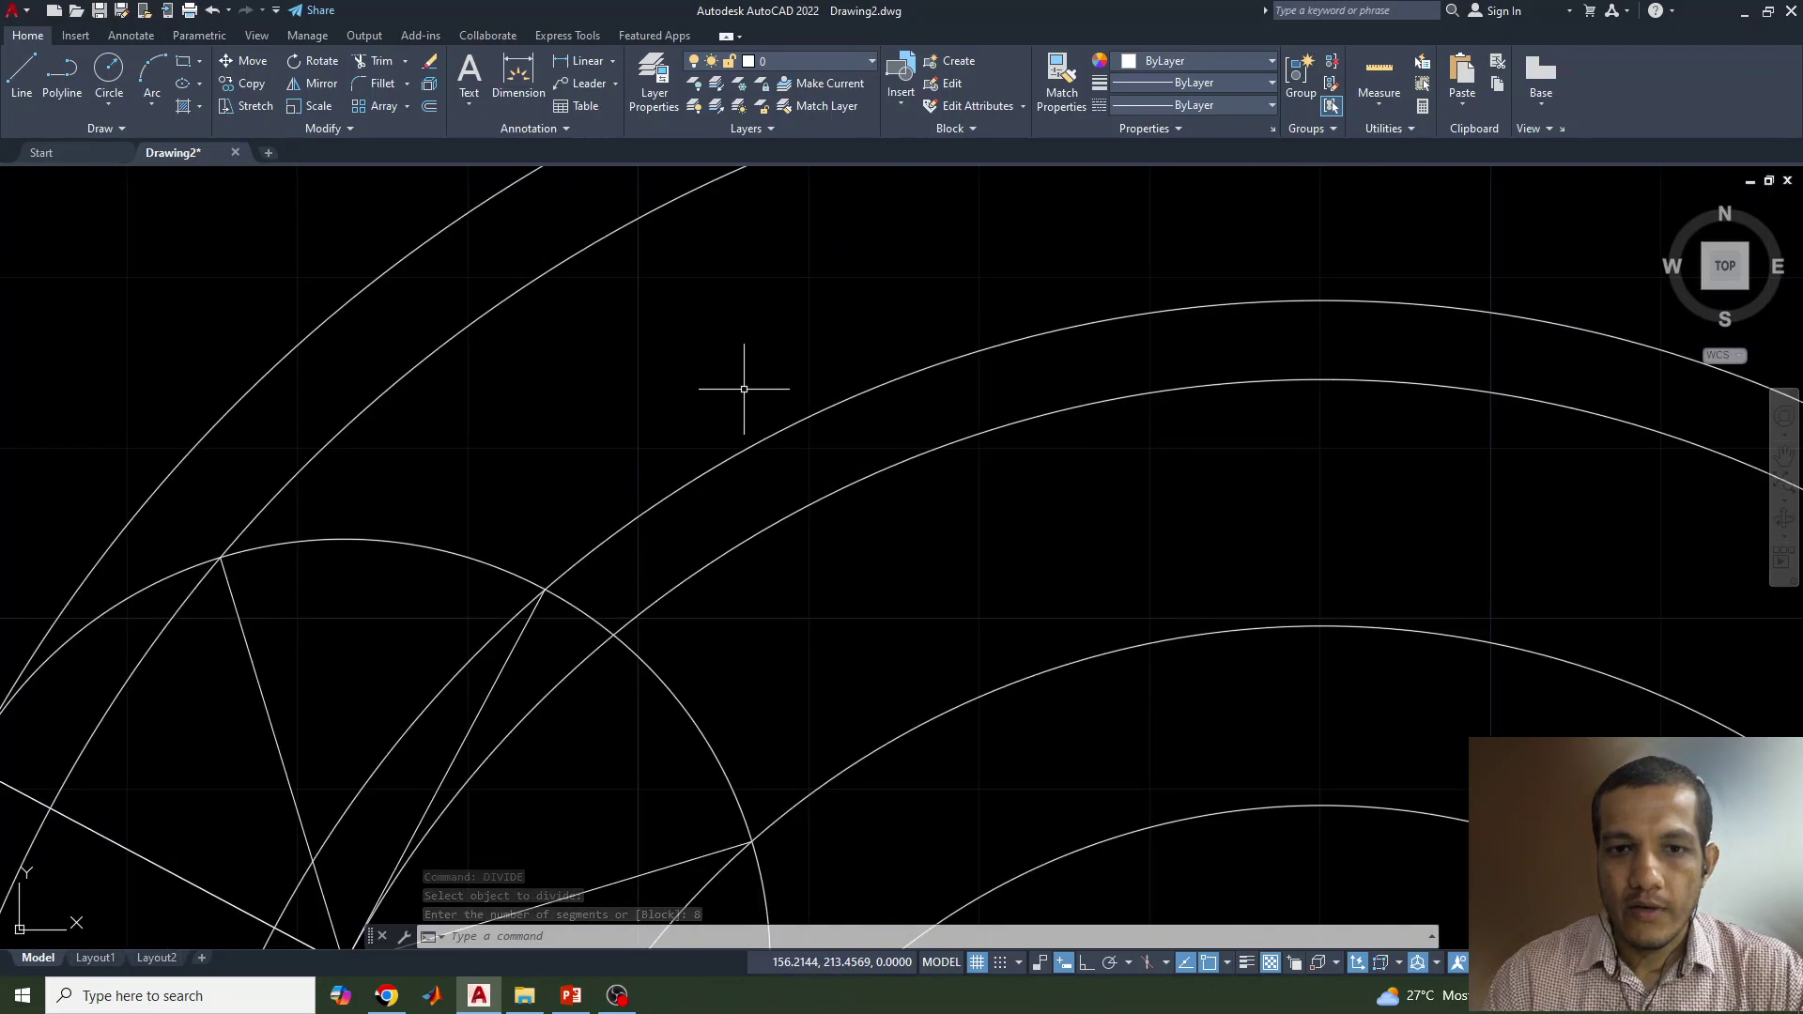
scroll(998, 451, down, 2)
scroll(996, 514, down, 2)
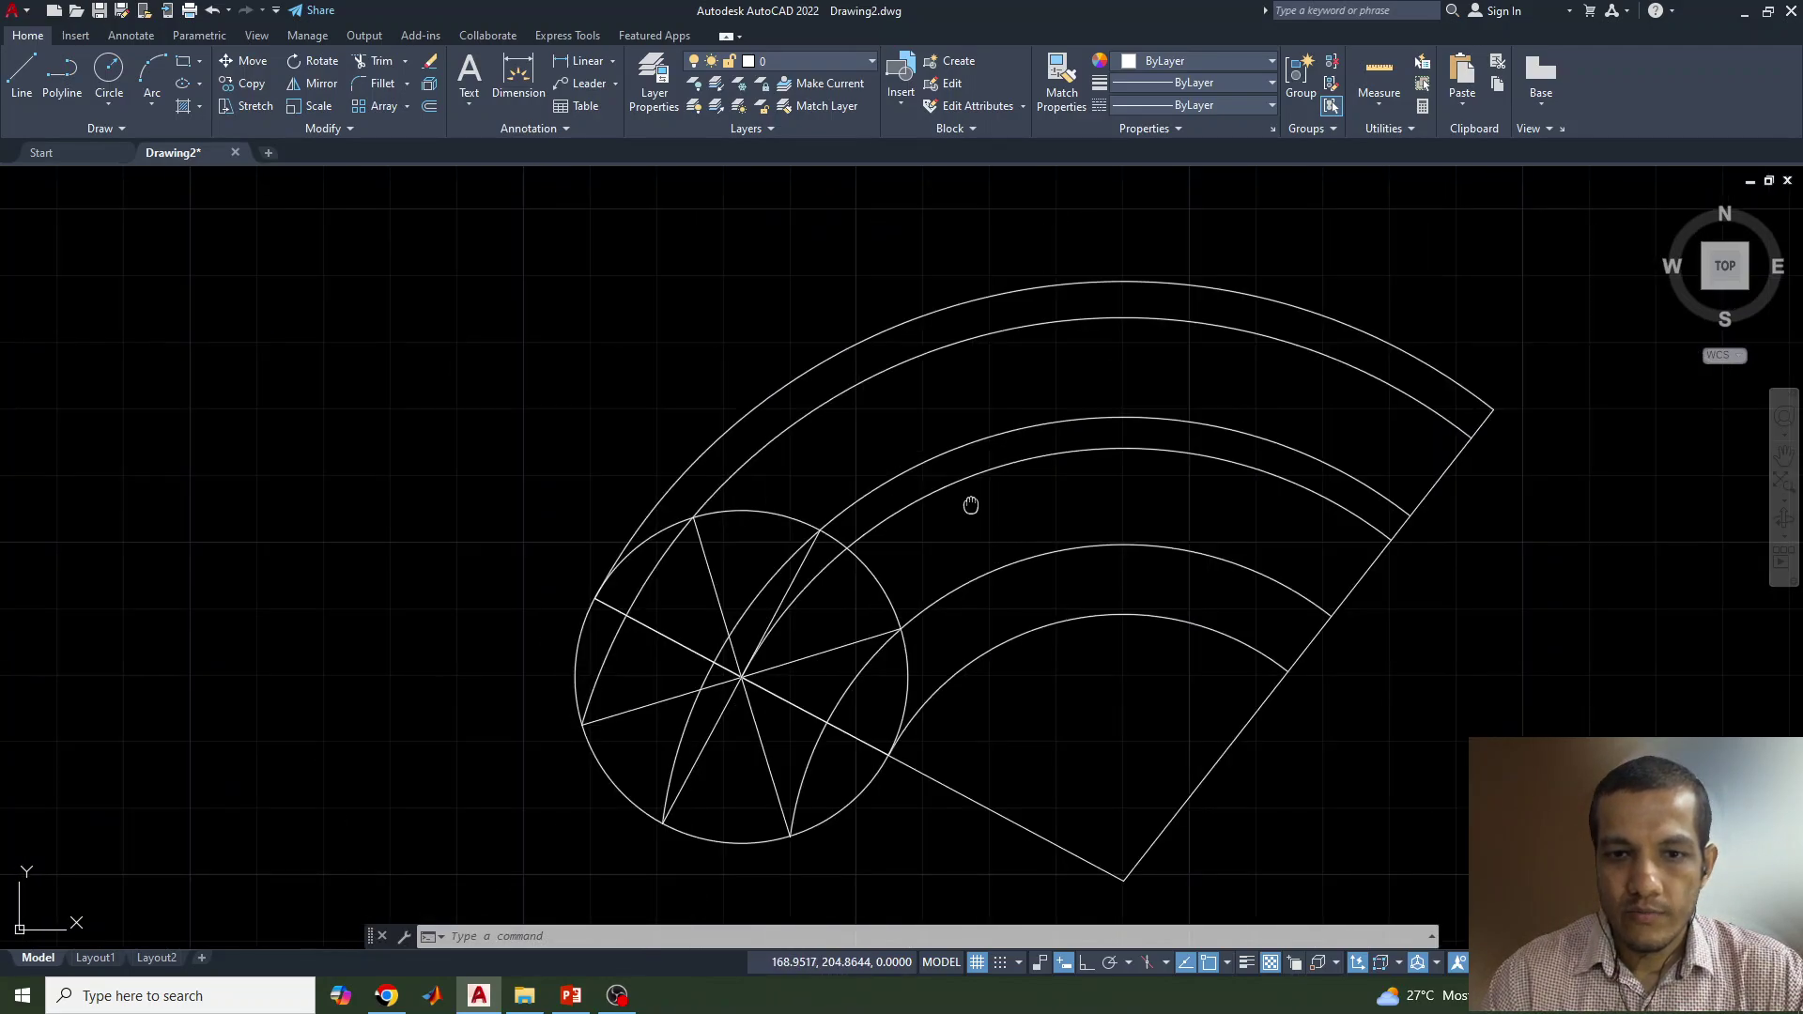
middle_drag(971, 505, 892, 461)
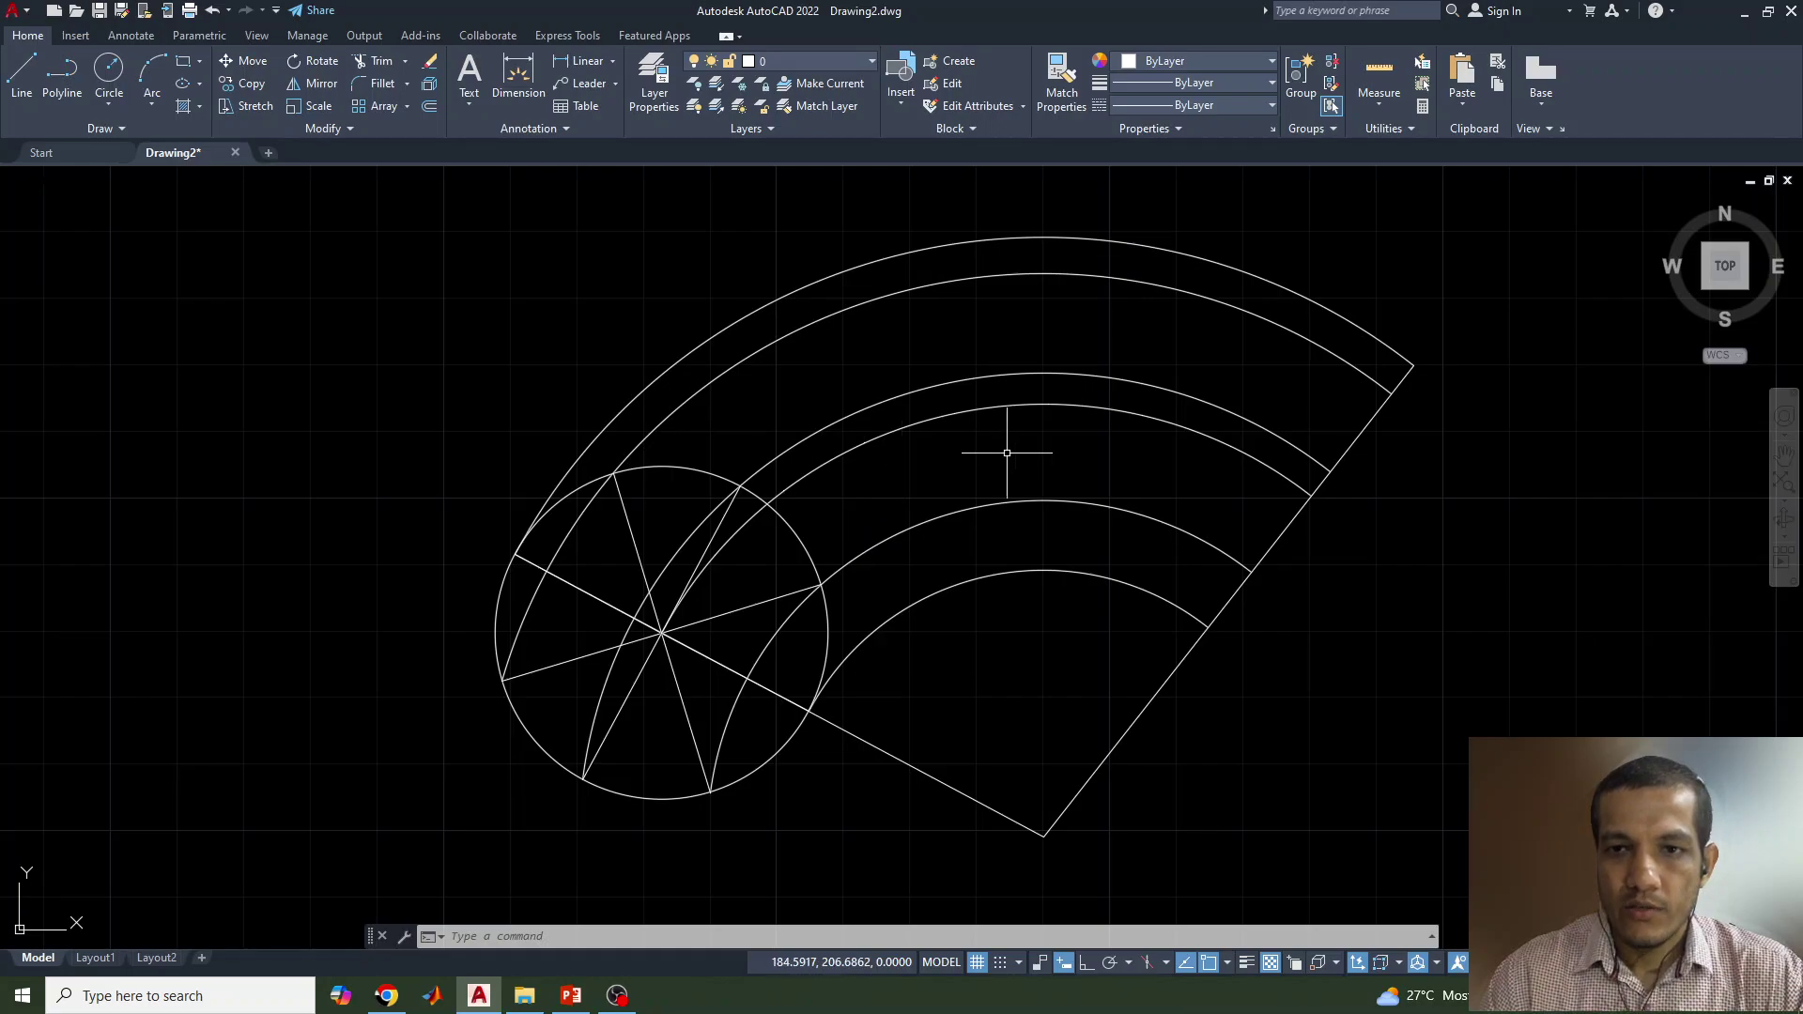
click(1386, 130)
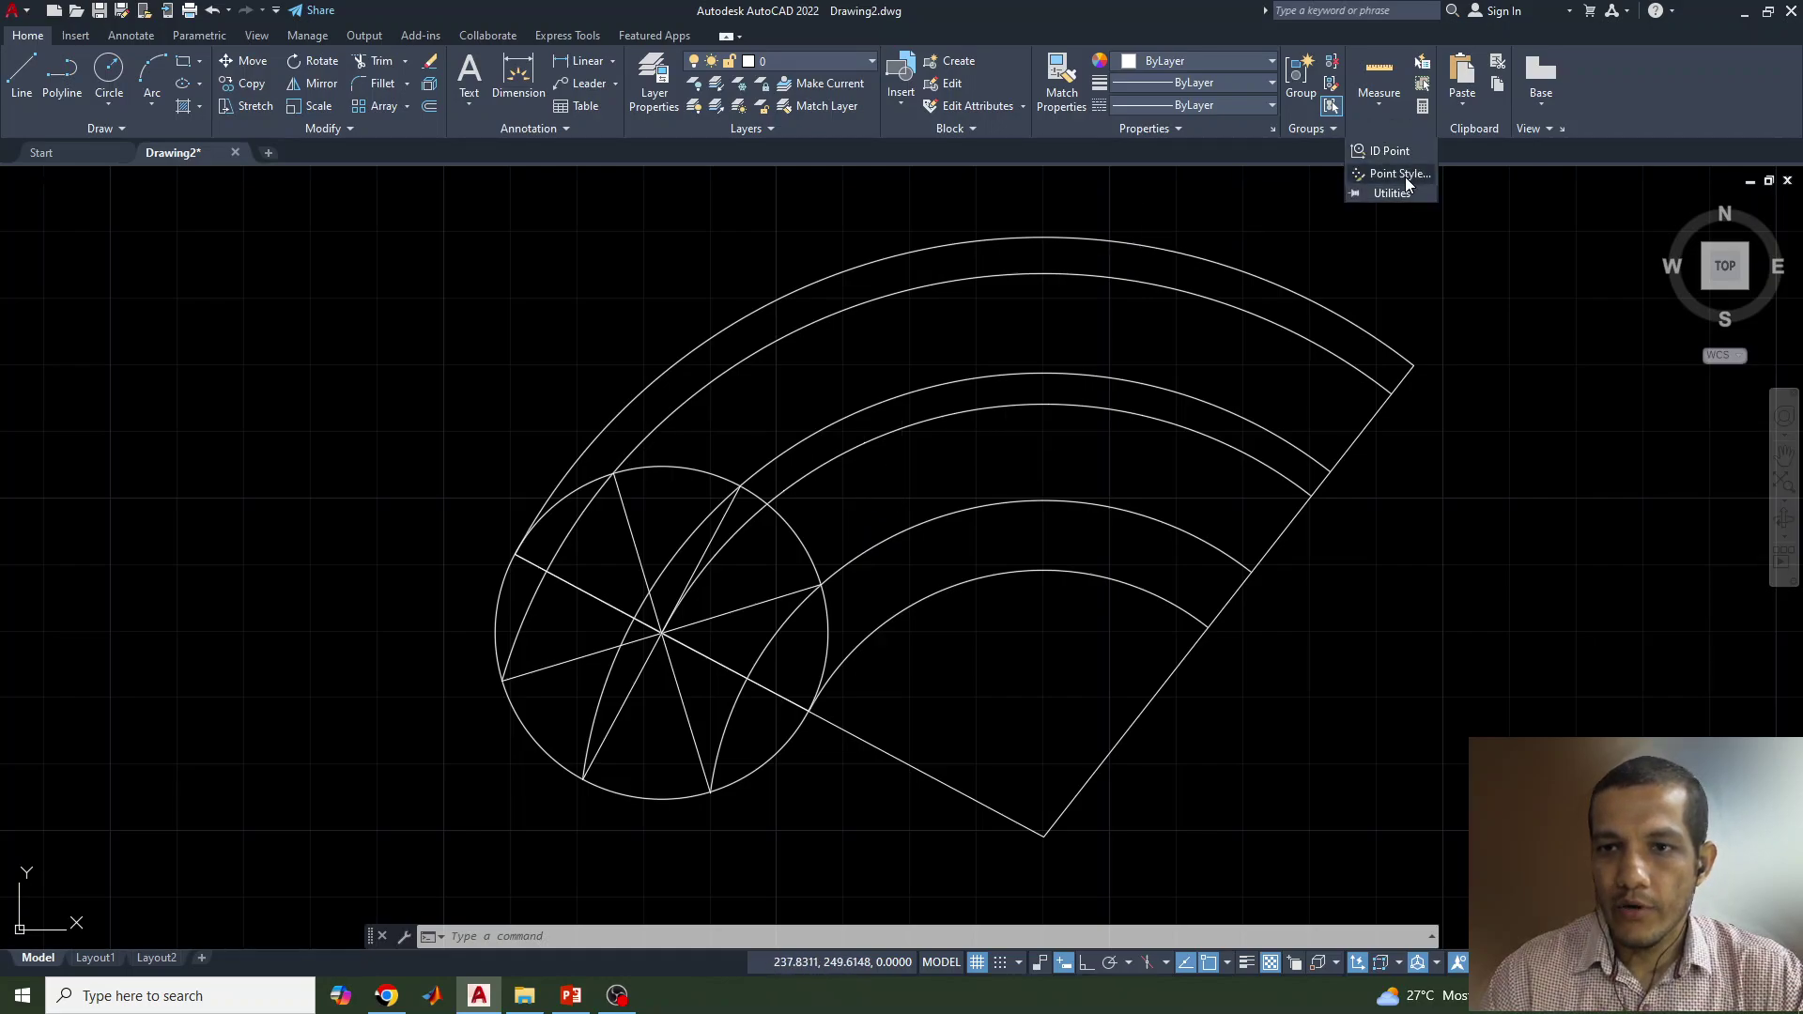
click(1401, 174)
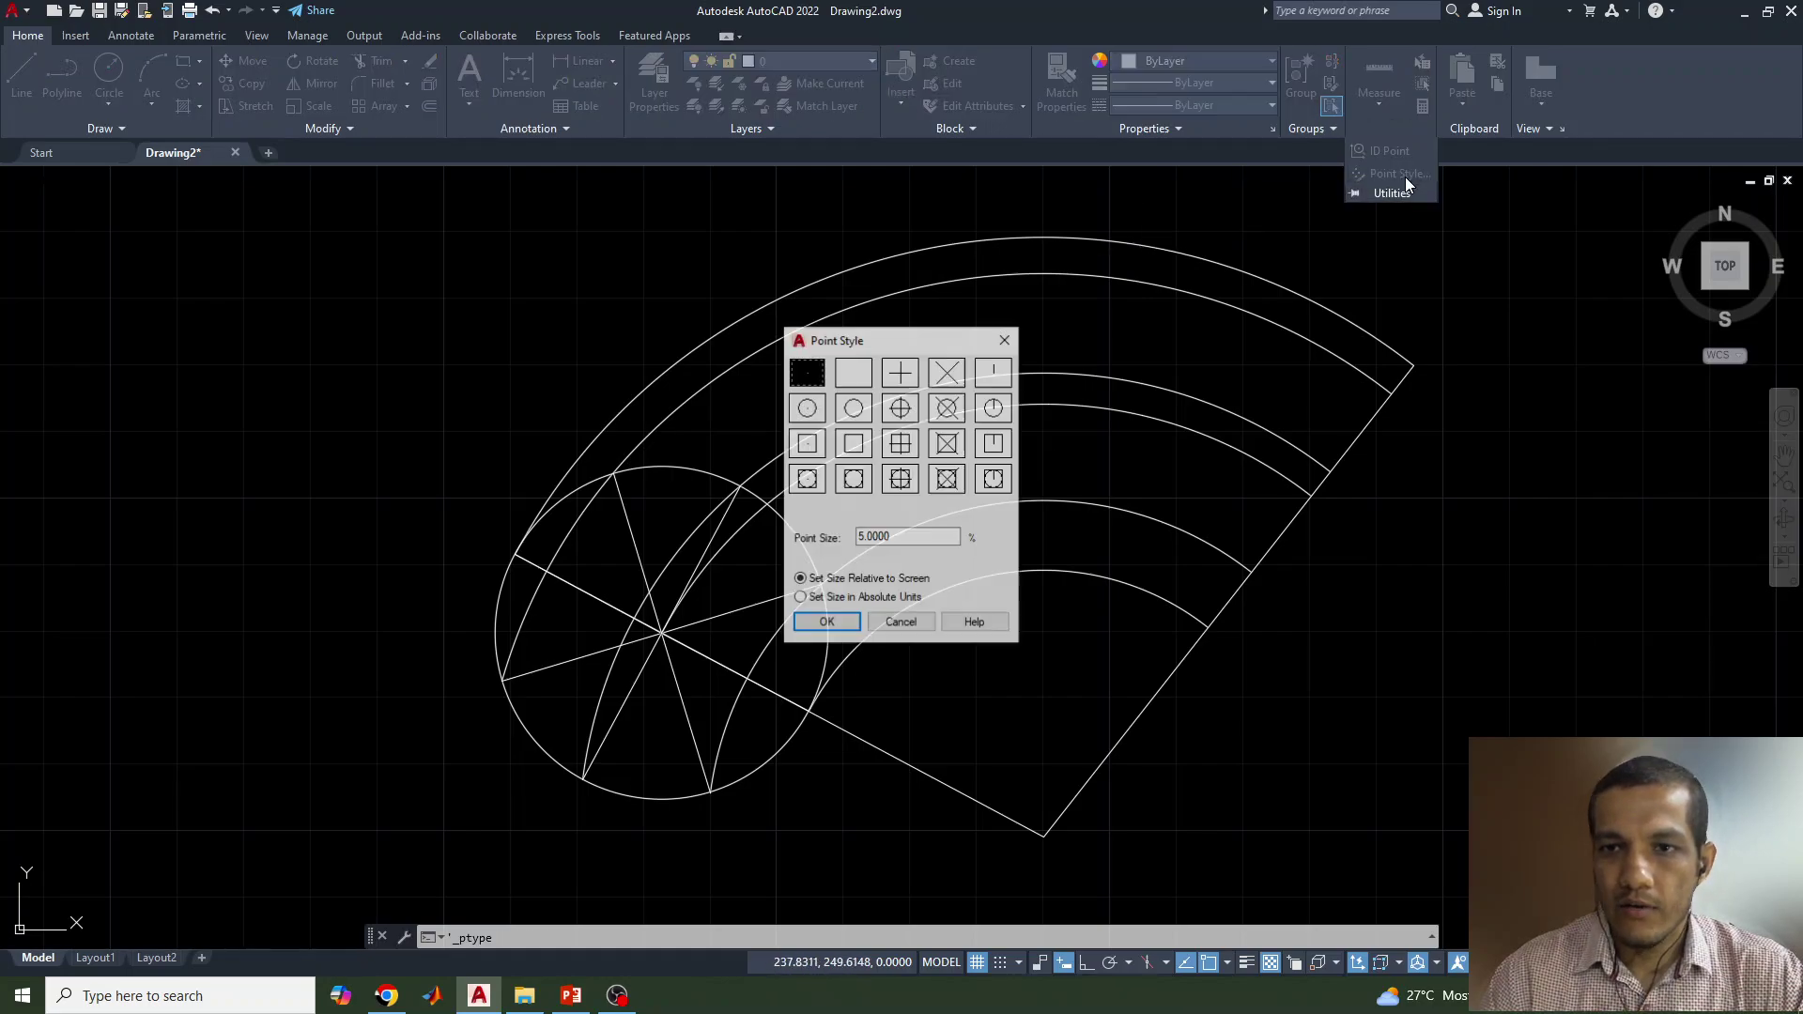
click(824, 626)
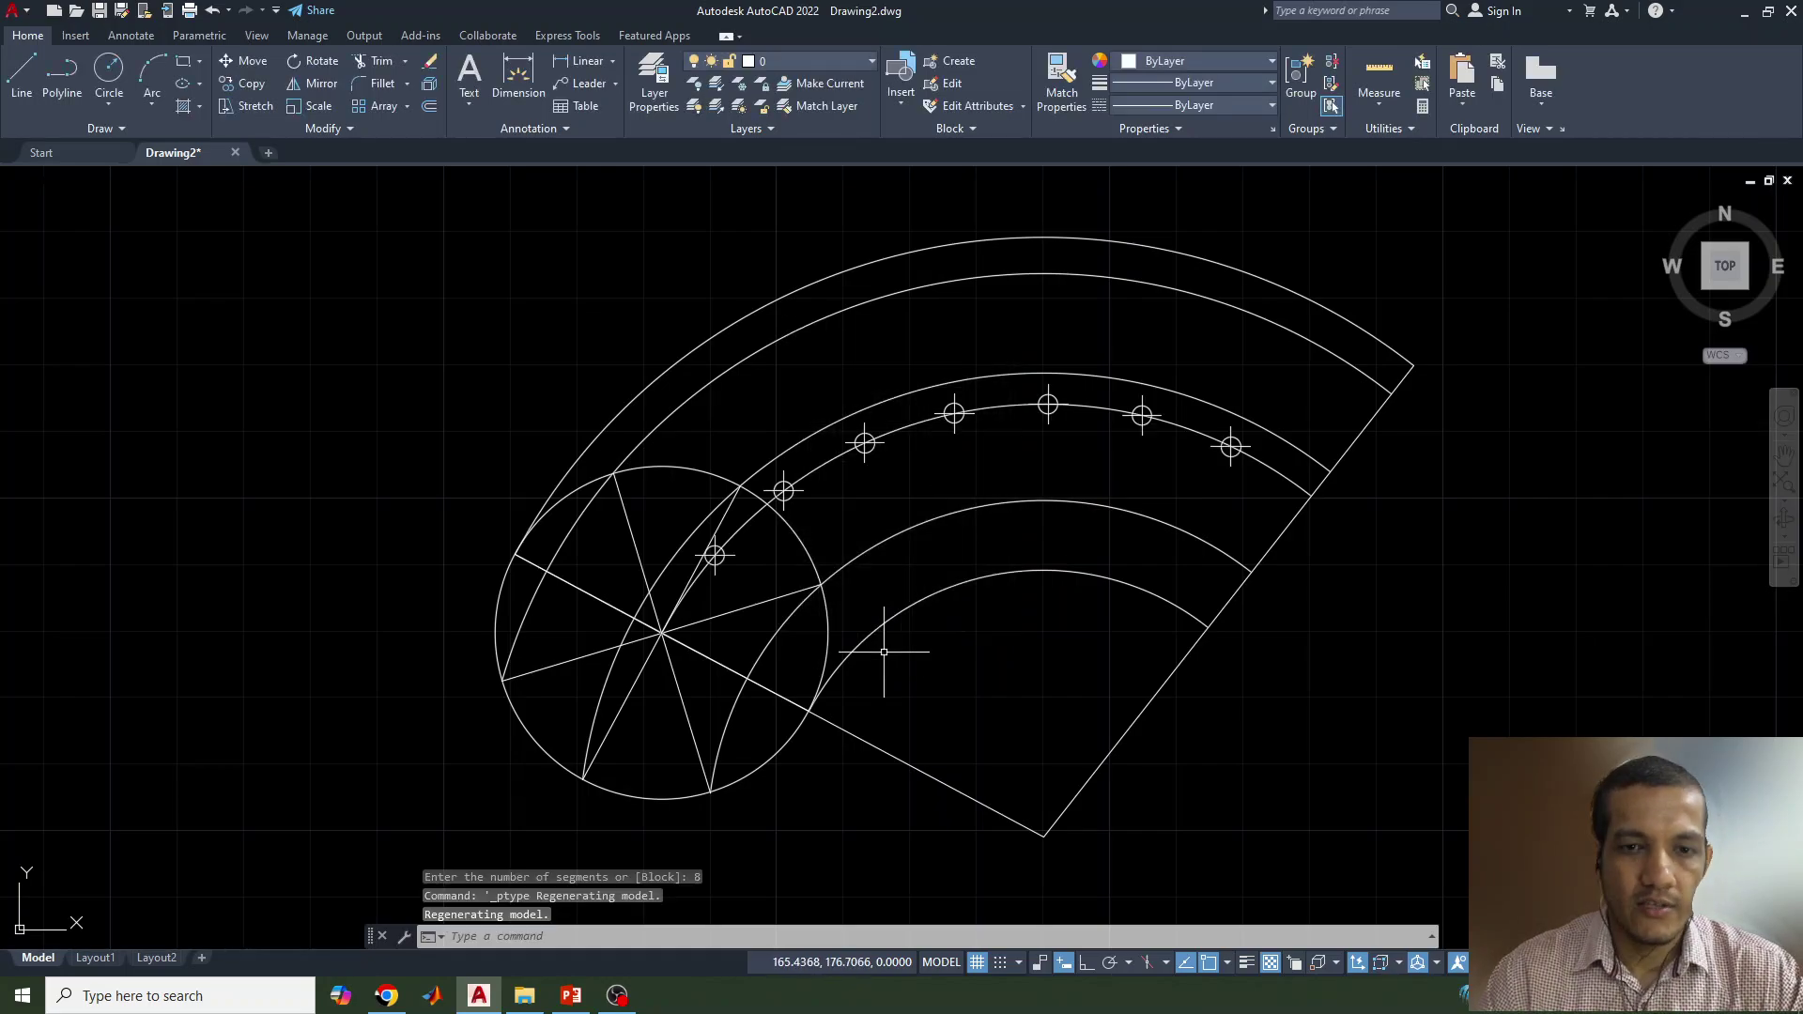
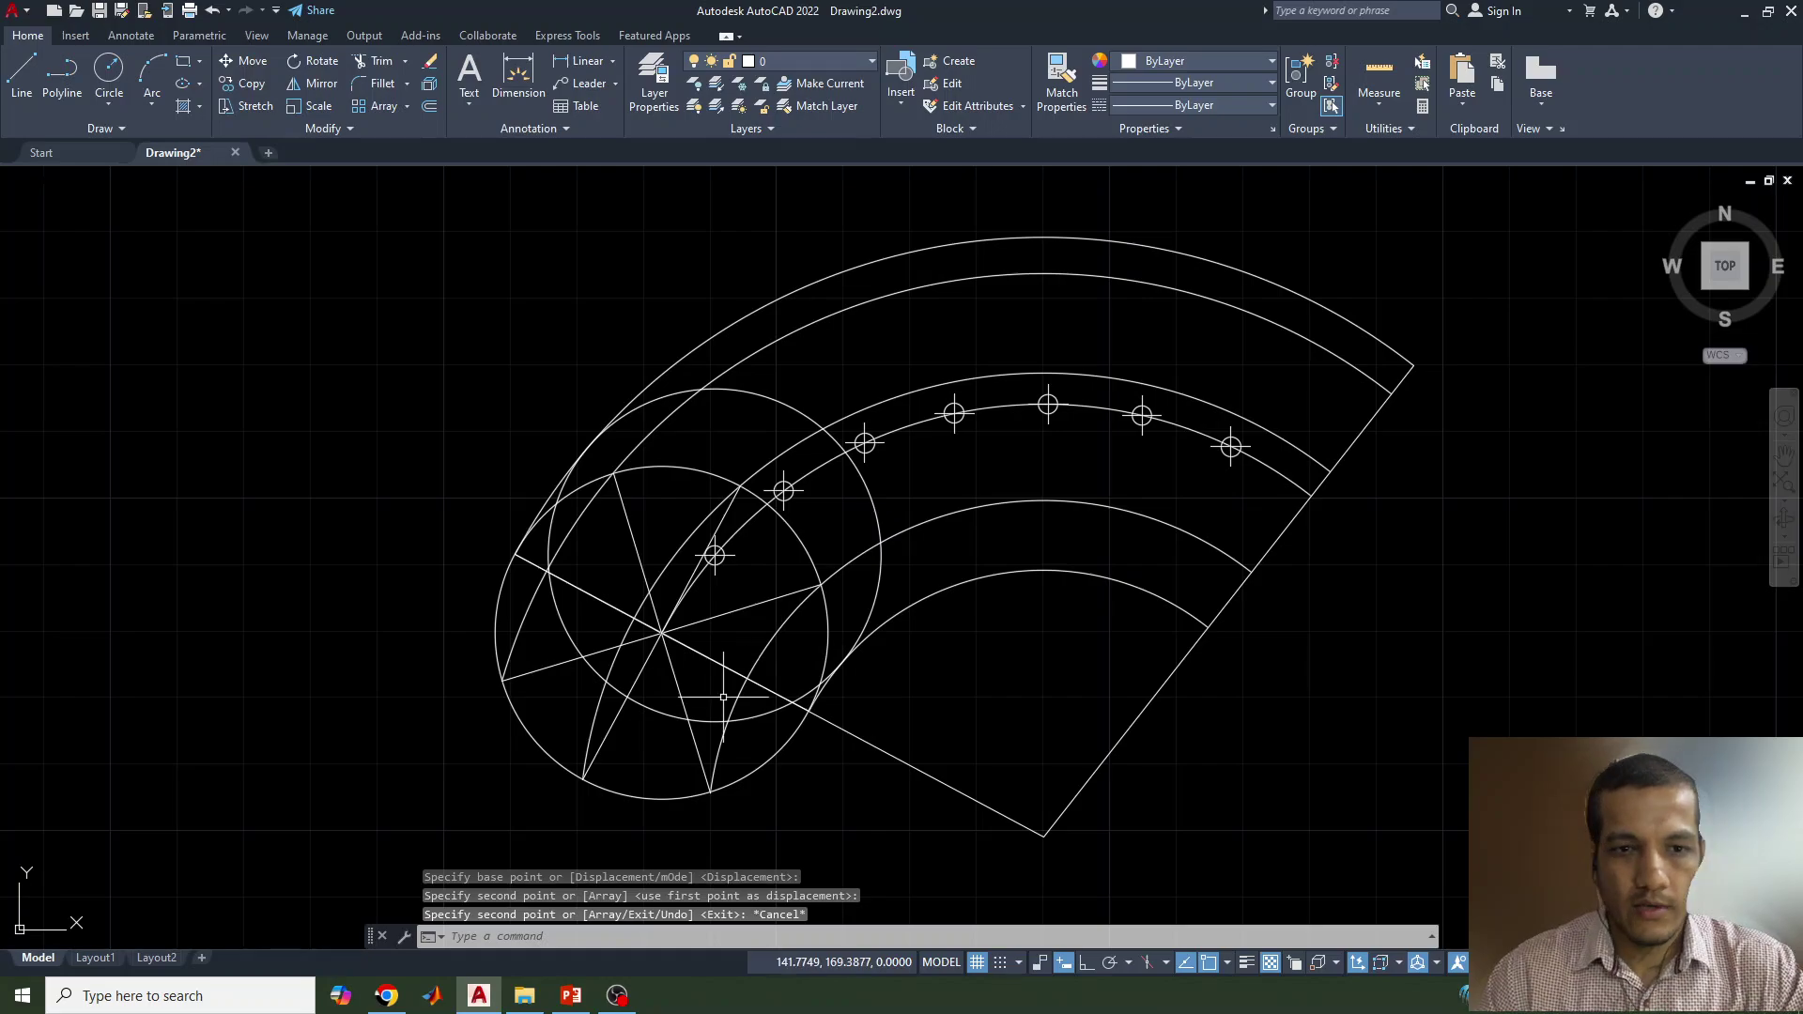
Step: Label the contact point of the rolling circle and the large arc "P" with single-line text, height 4 and rotation 0
click(480, 105)
click(500, 172)
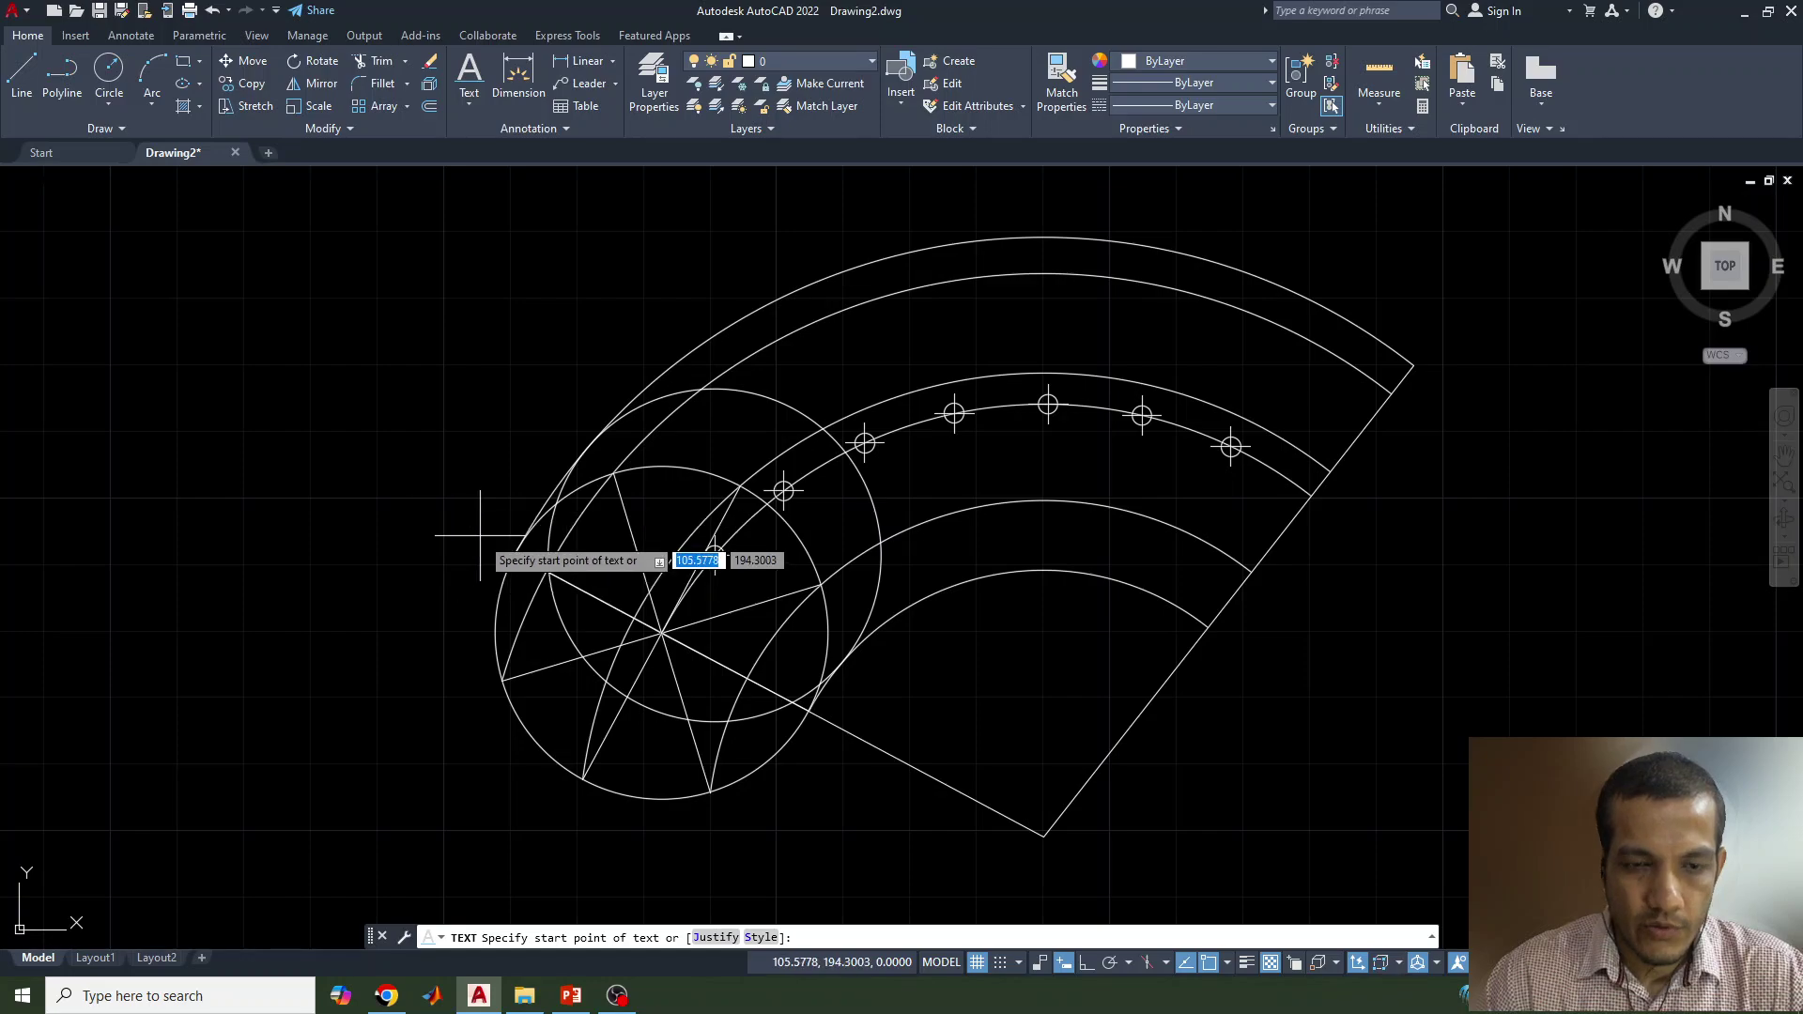
click(571, 995)
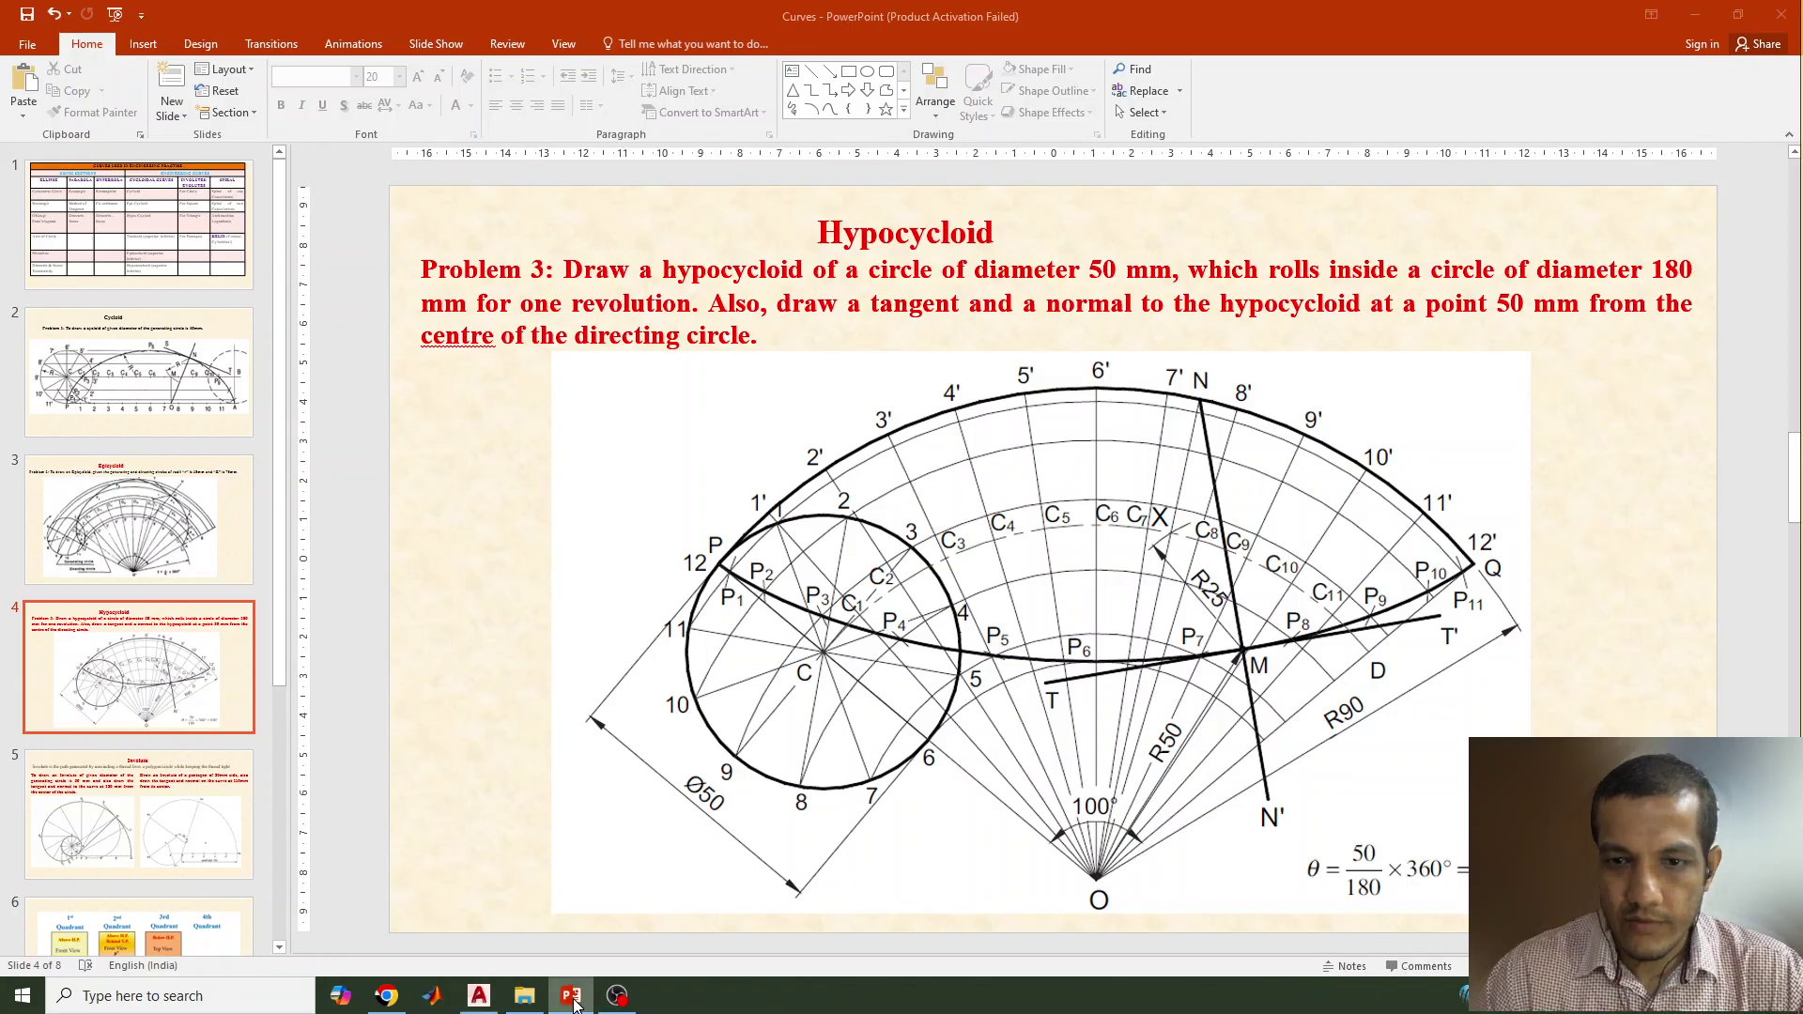
click(571, 995)
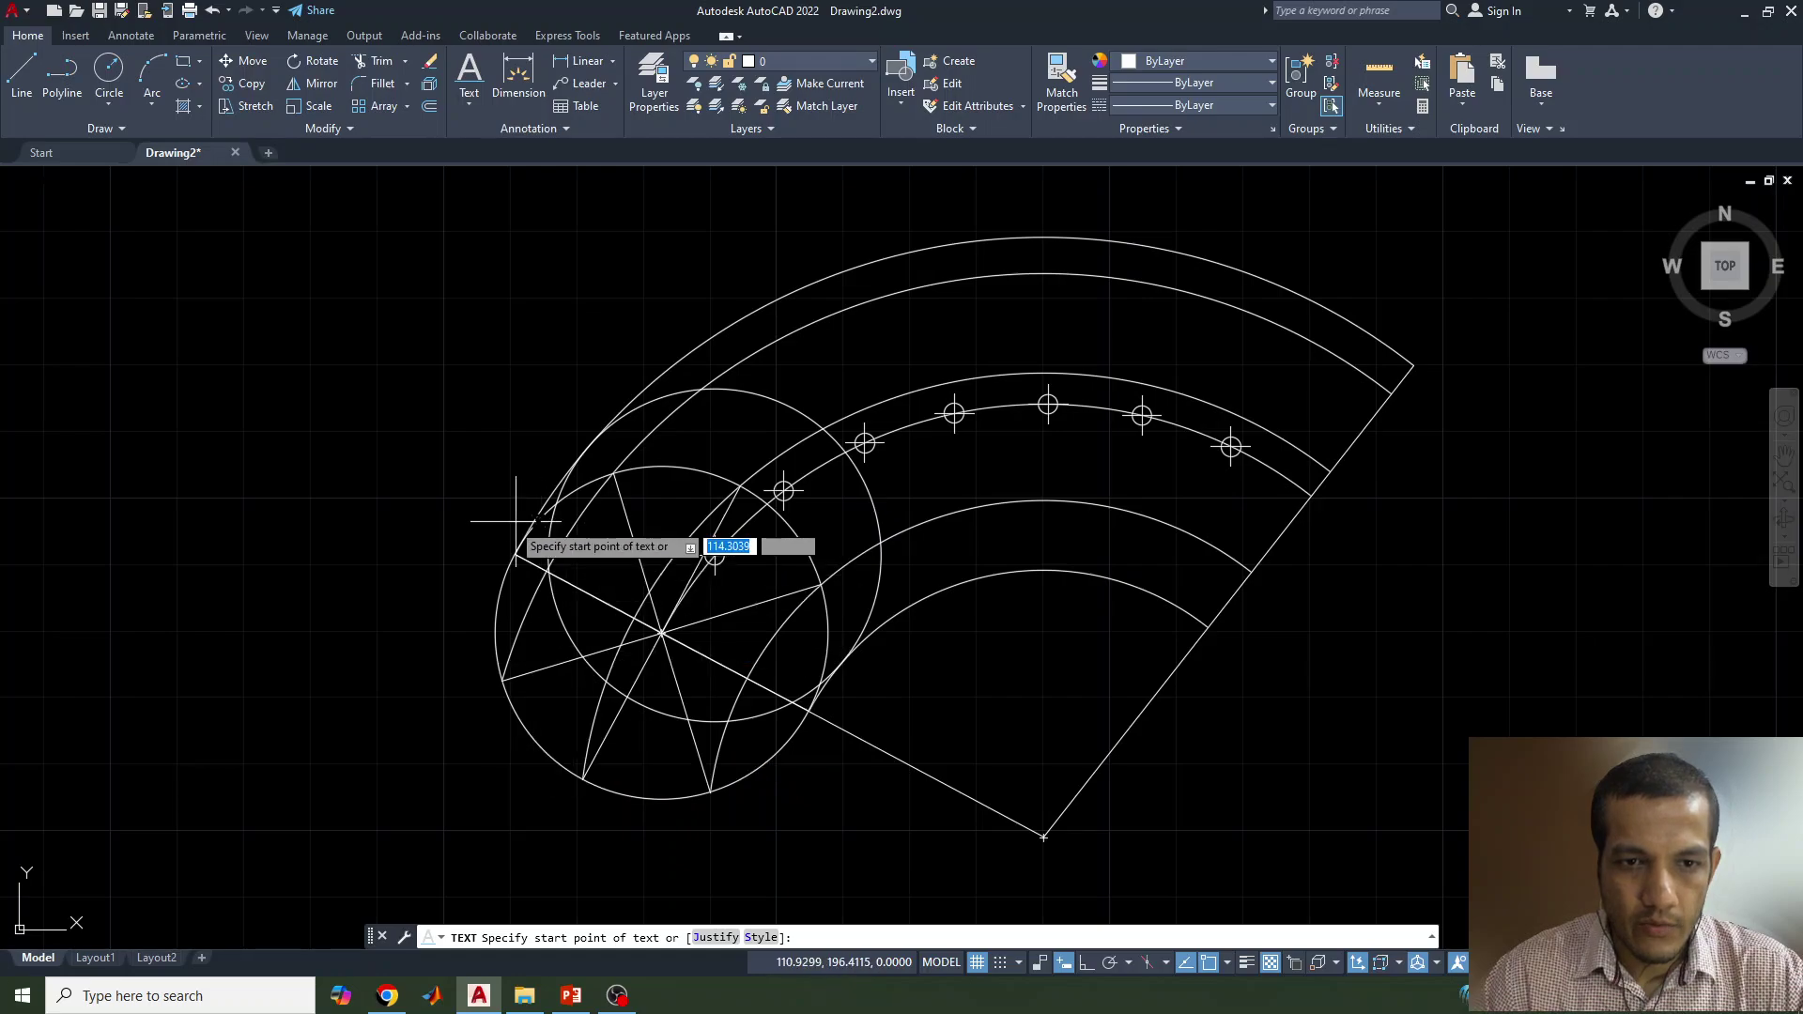
click(500, 537)
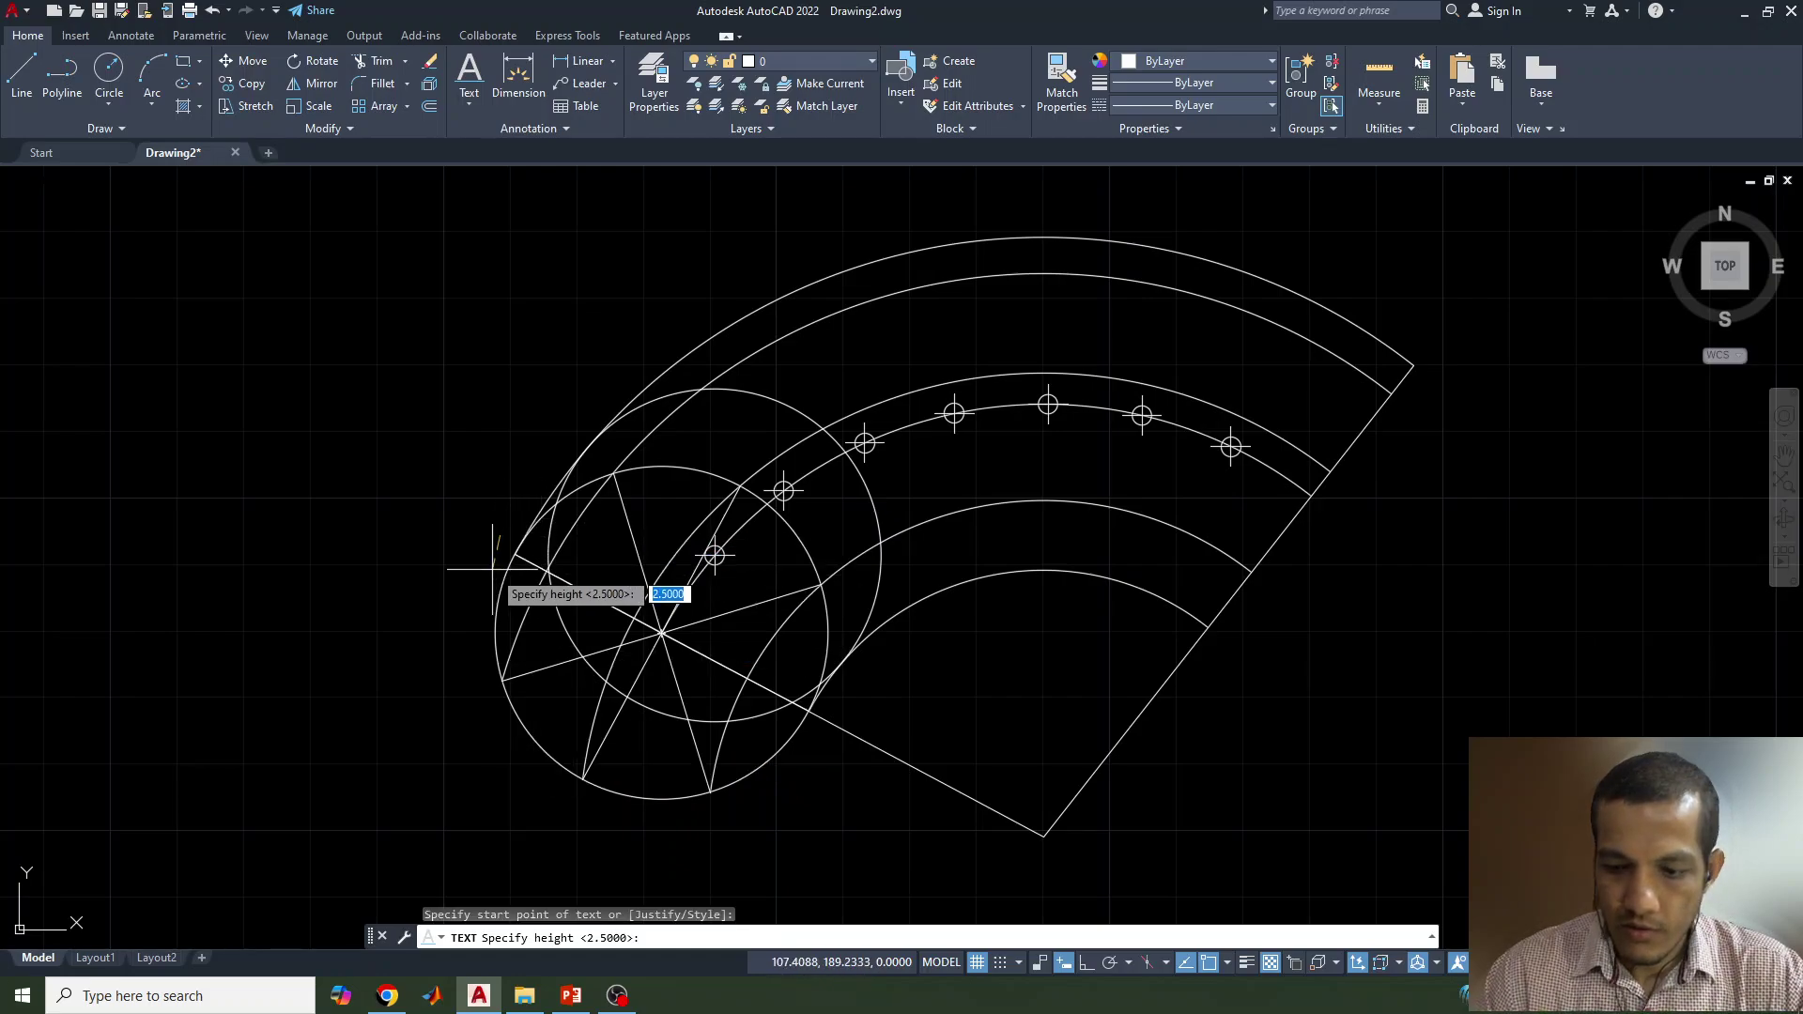
text(4)
key(Return)
key(Return)
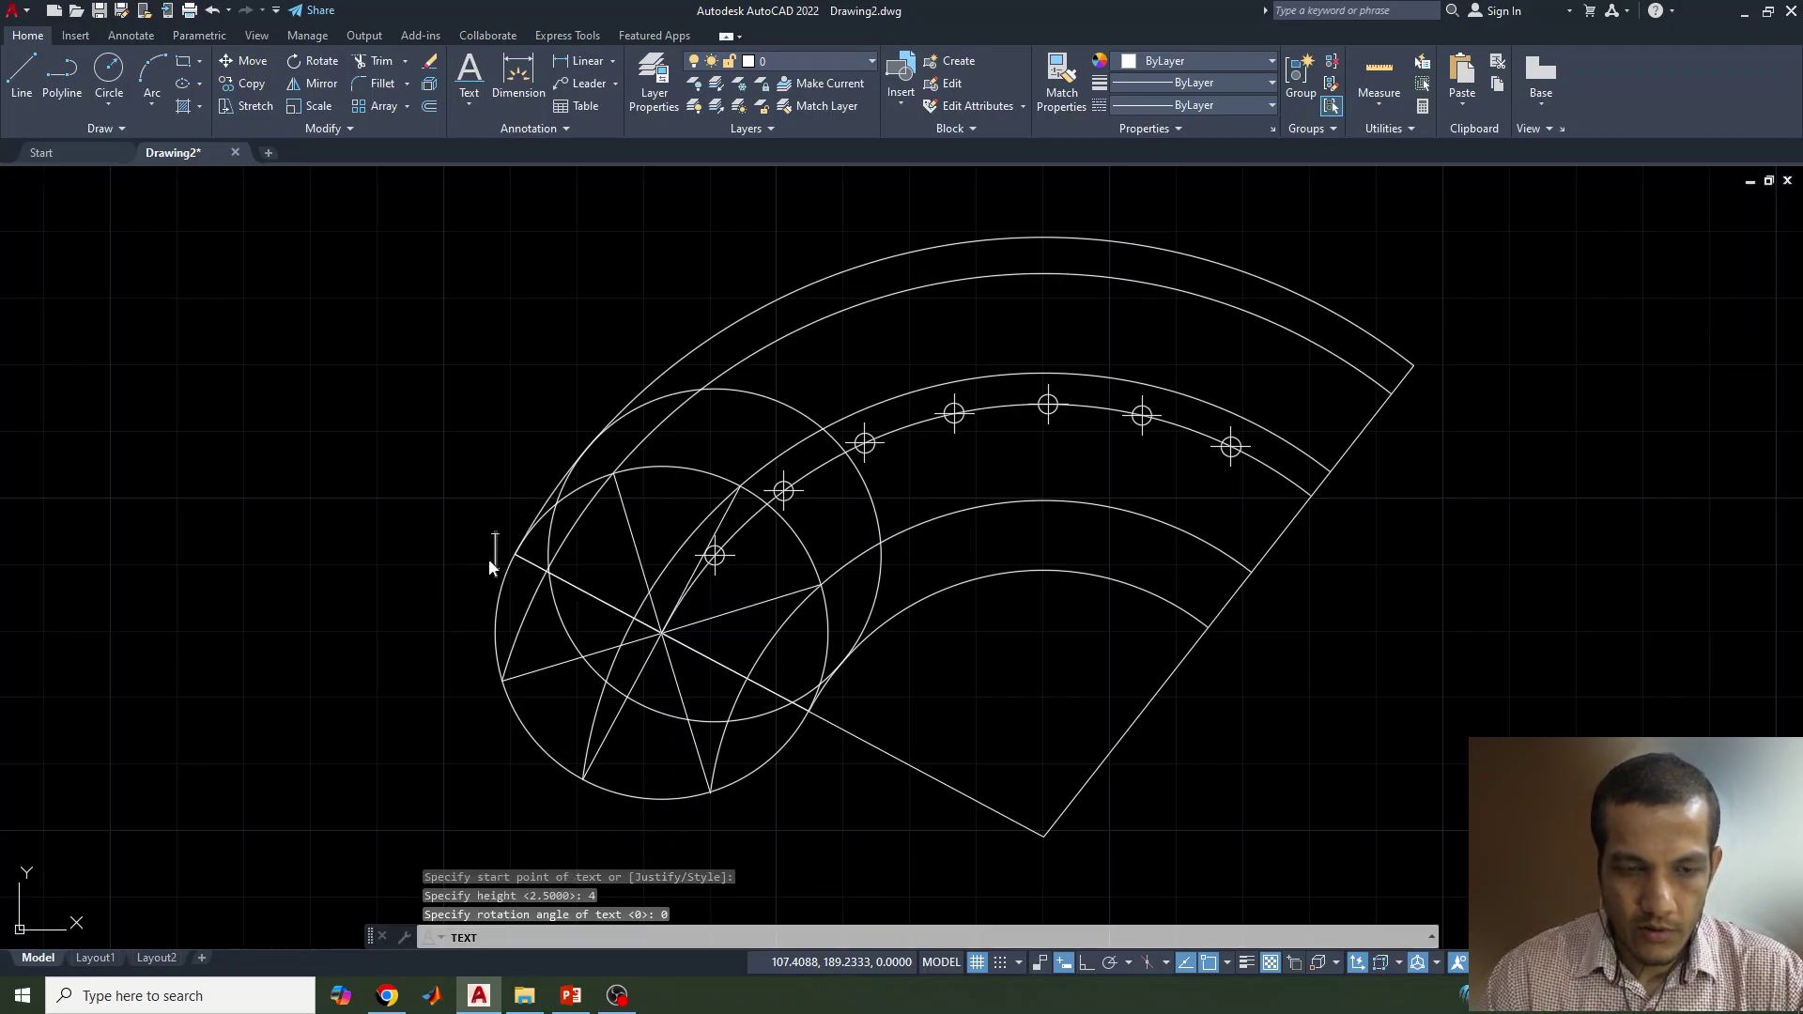
text(D)
key(BackSpace)
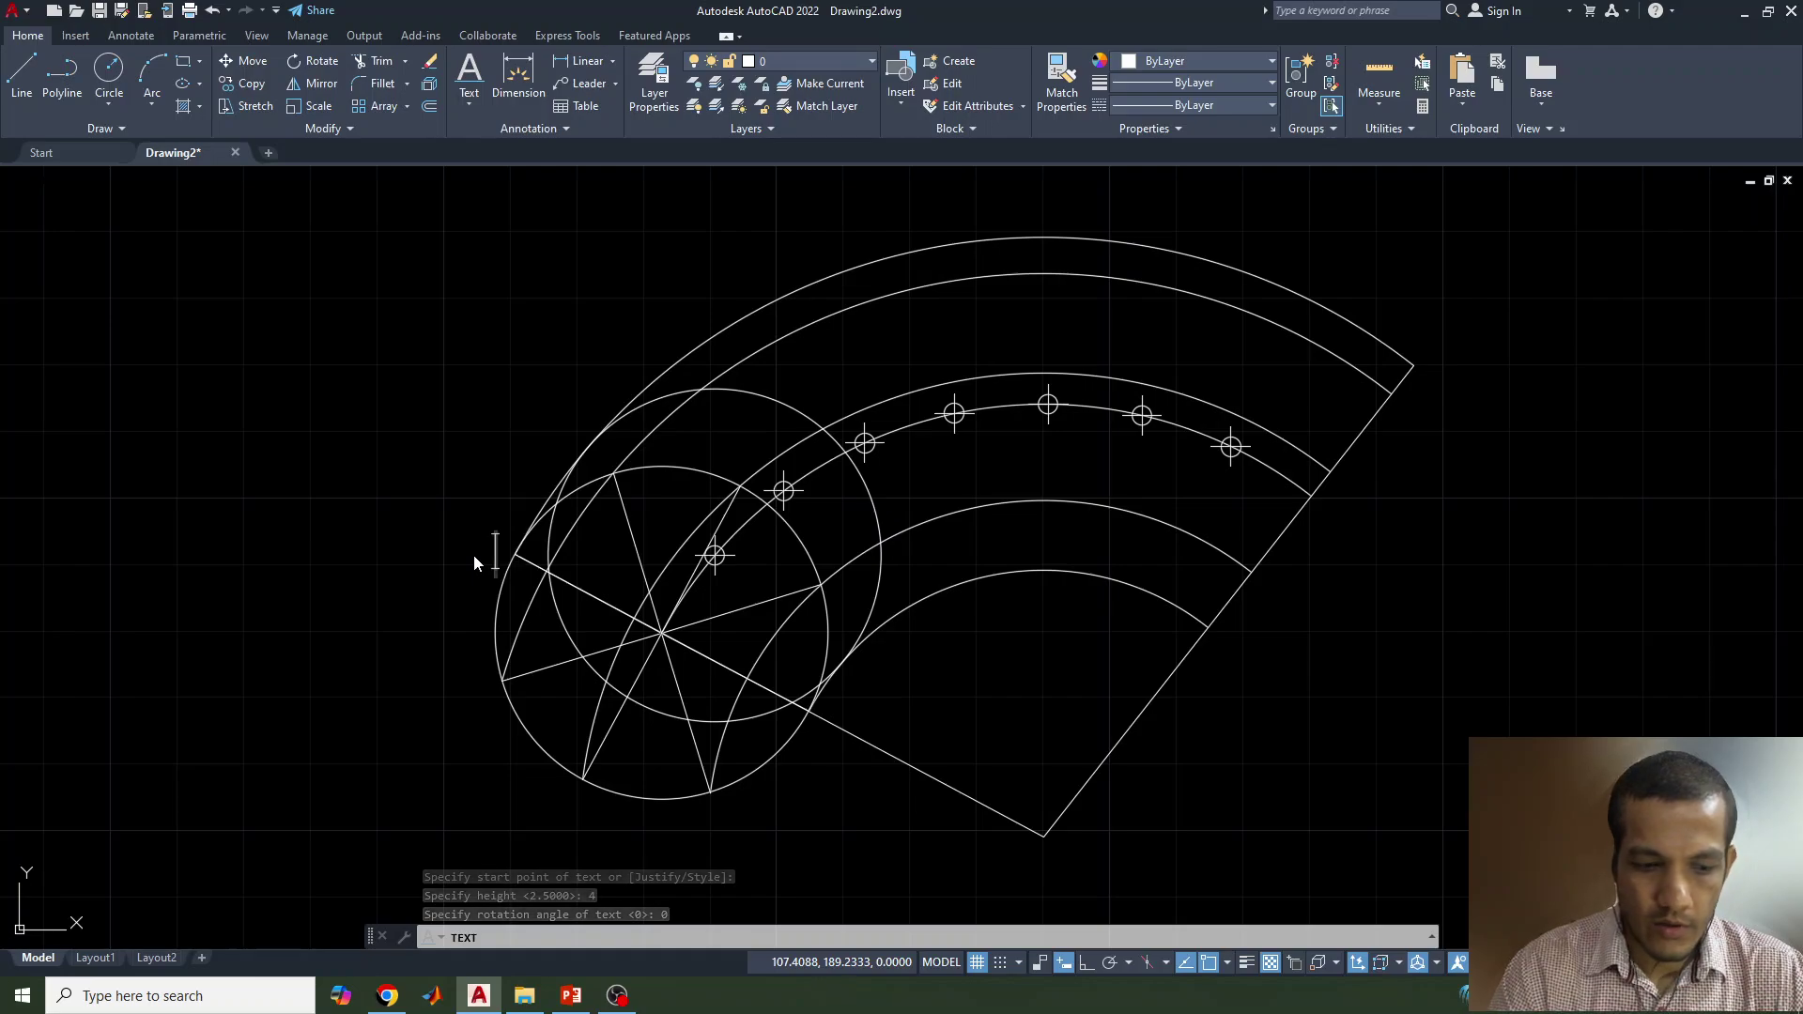
text(P)
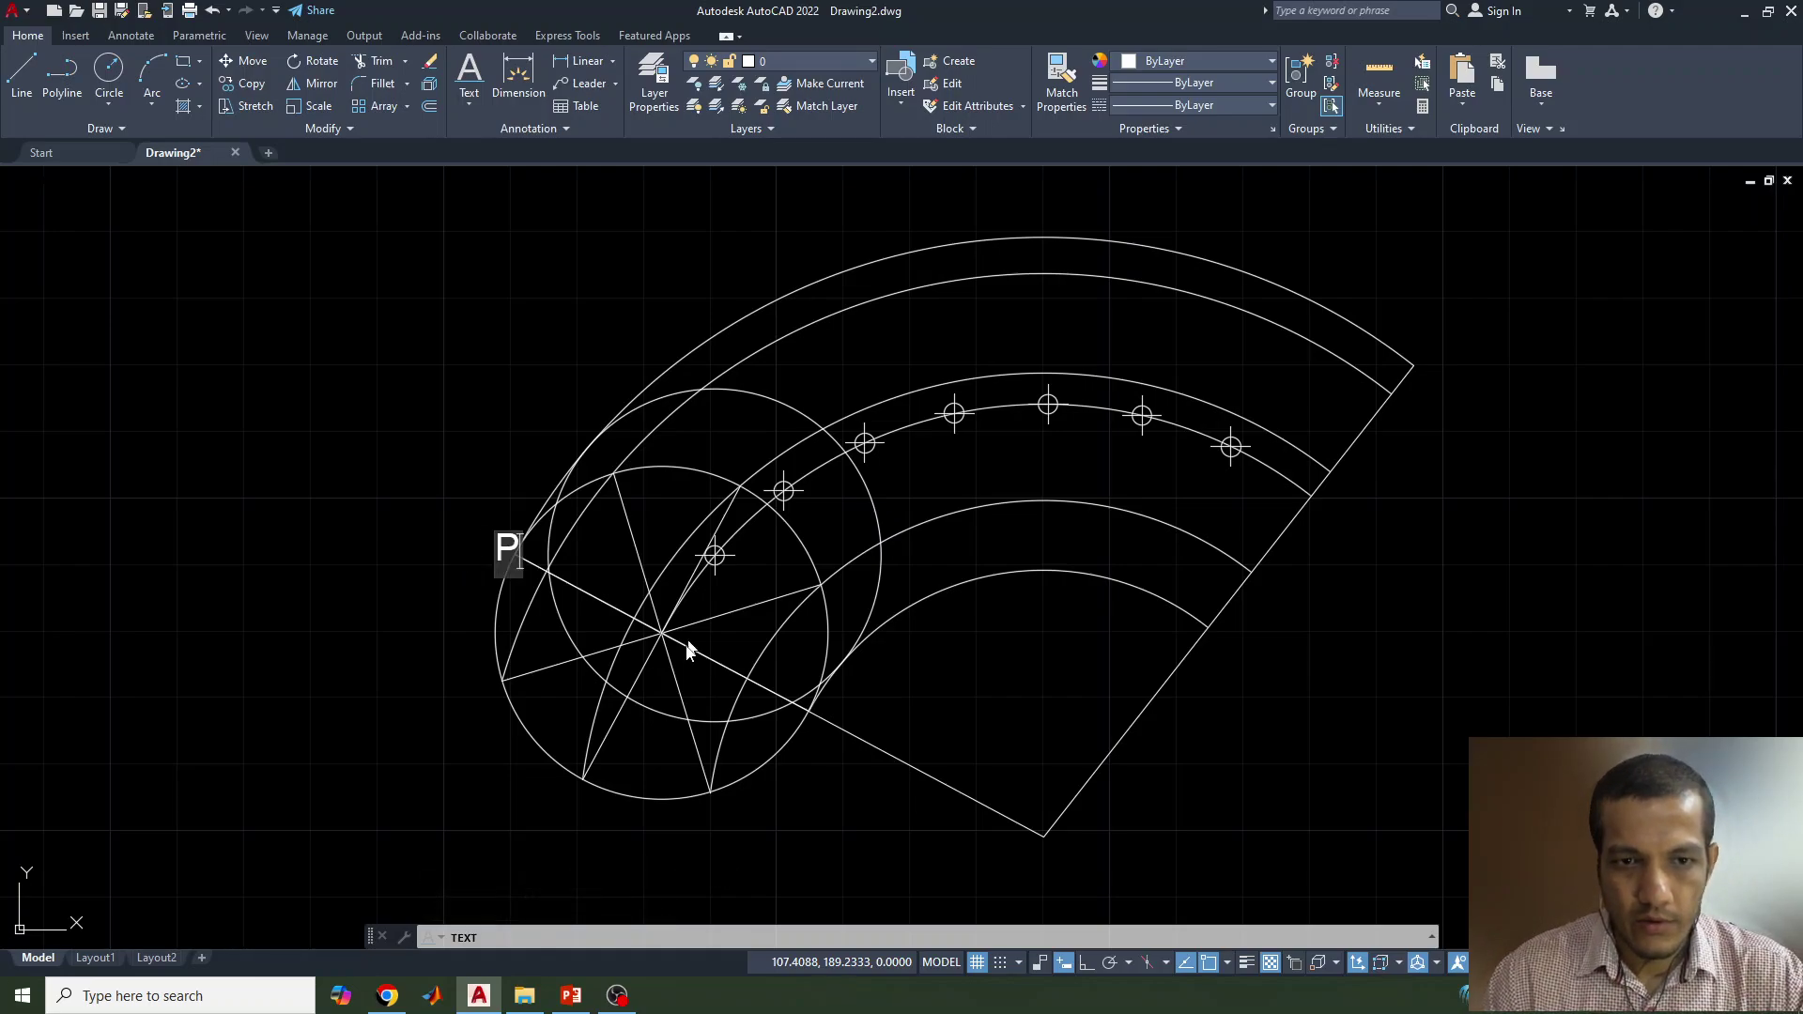
Step: Following the reference slide, label the rolling circle's remaining spoke ends 1 to 7 clockwise from P
click(571, 998)
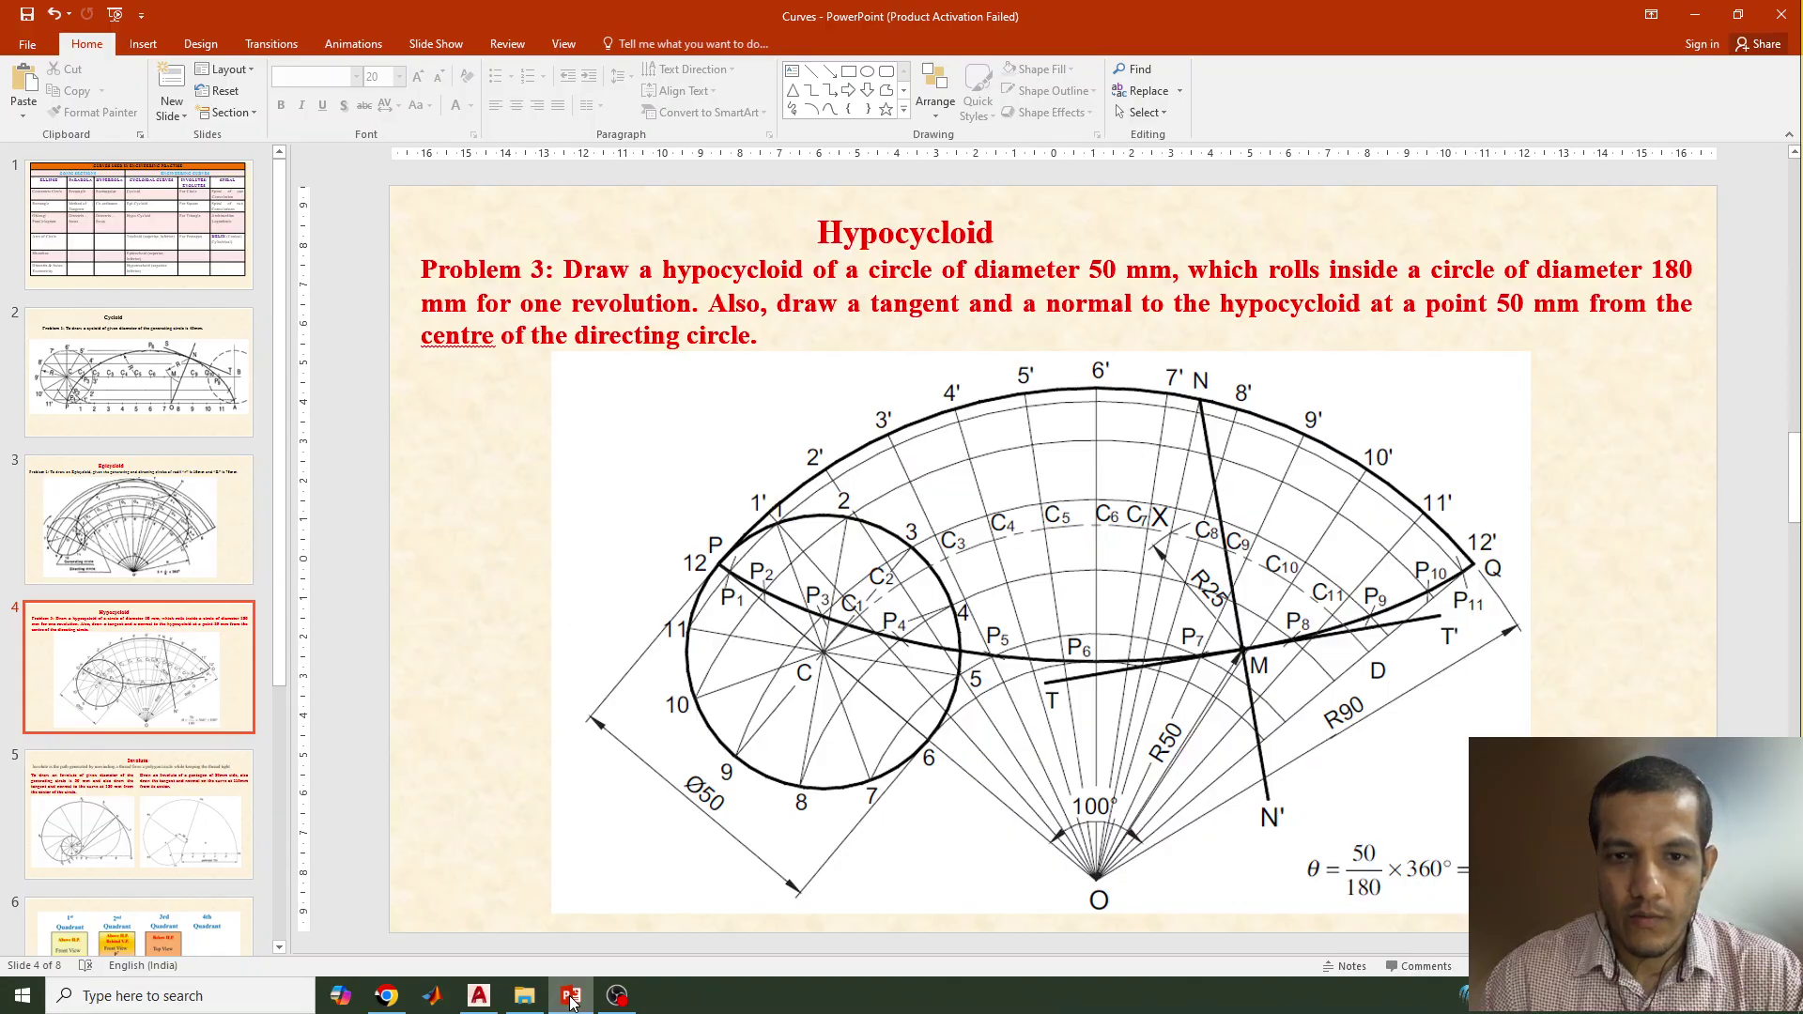
click(571, 998)
click(606, 474)
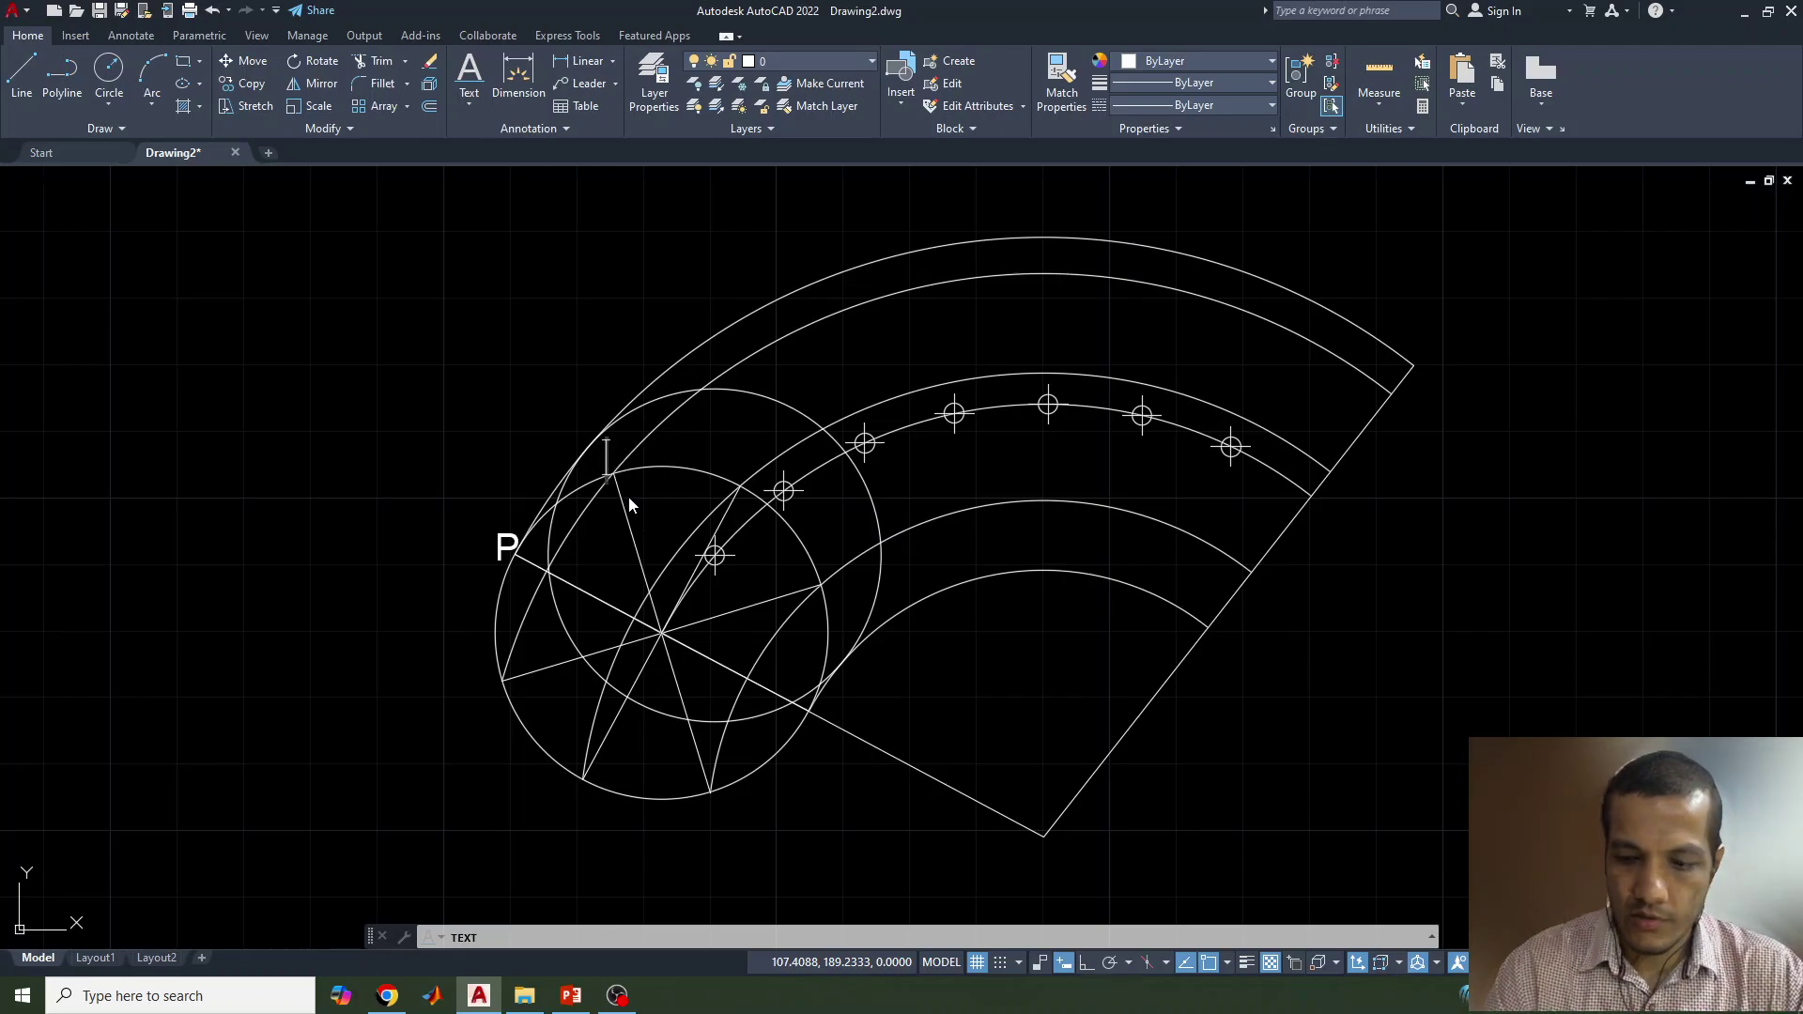
click(742, 481)
text(2)
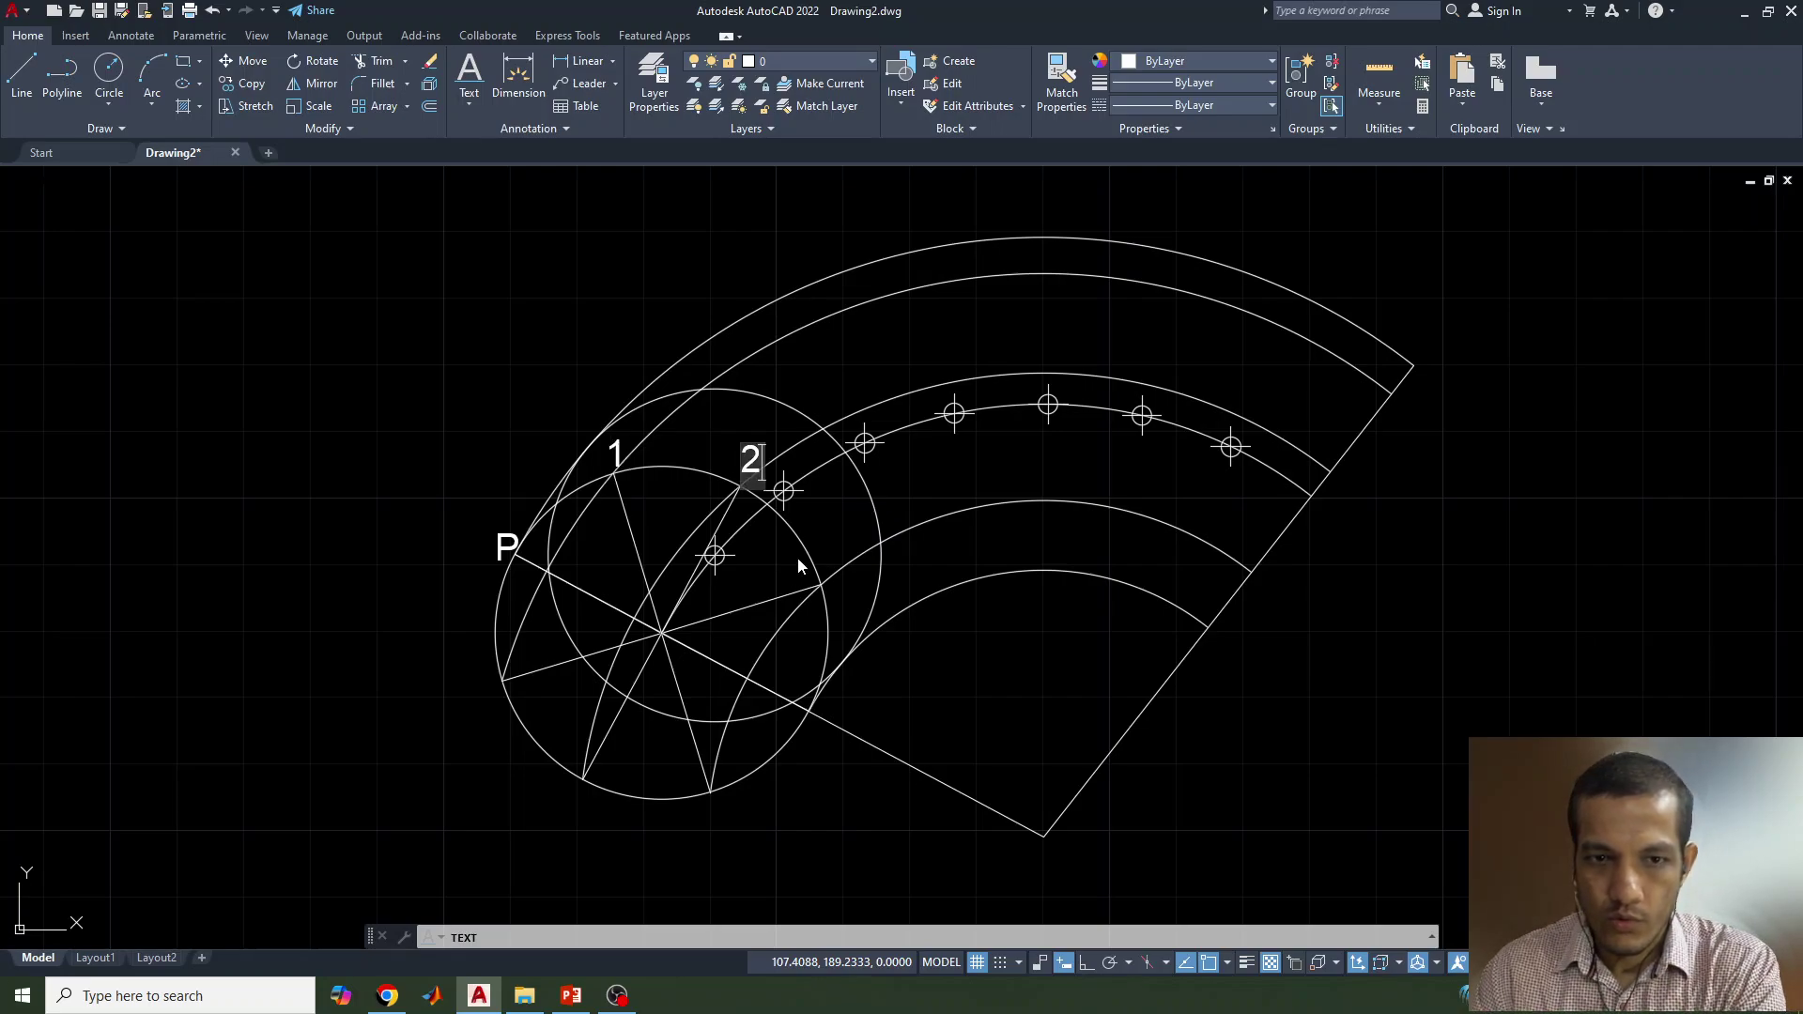
click(834, 586)
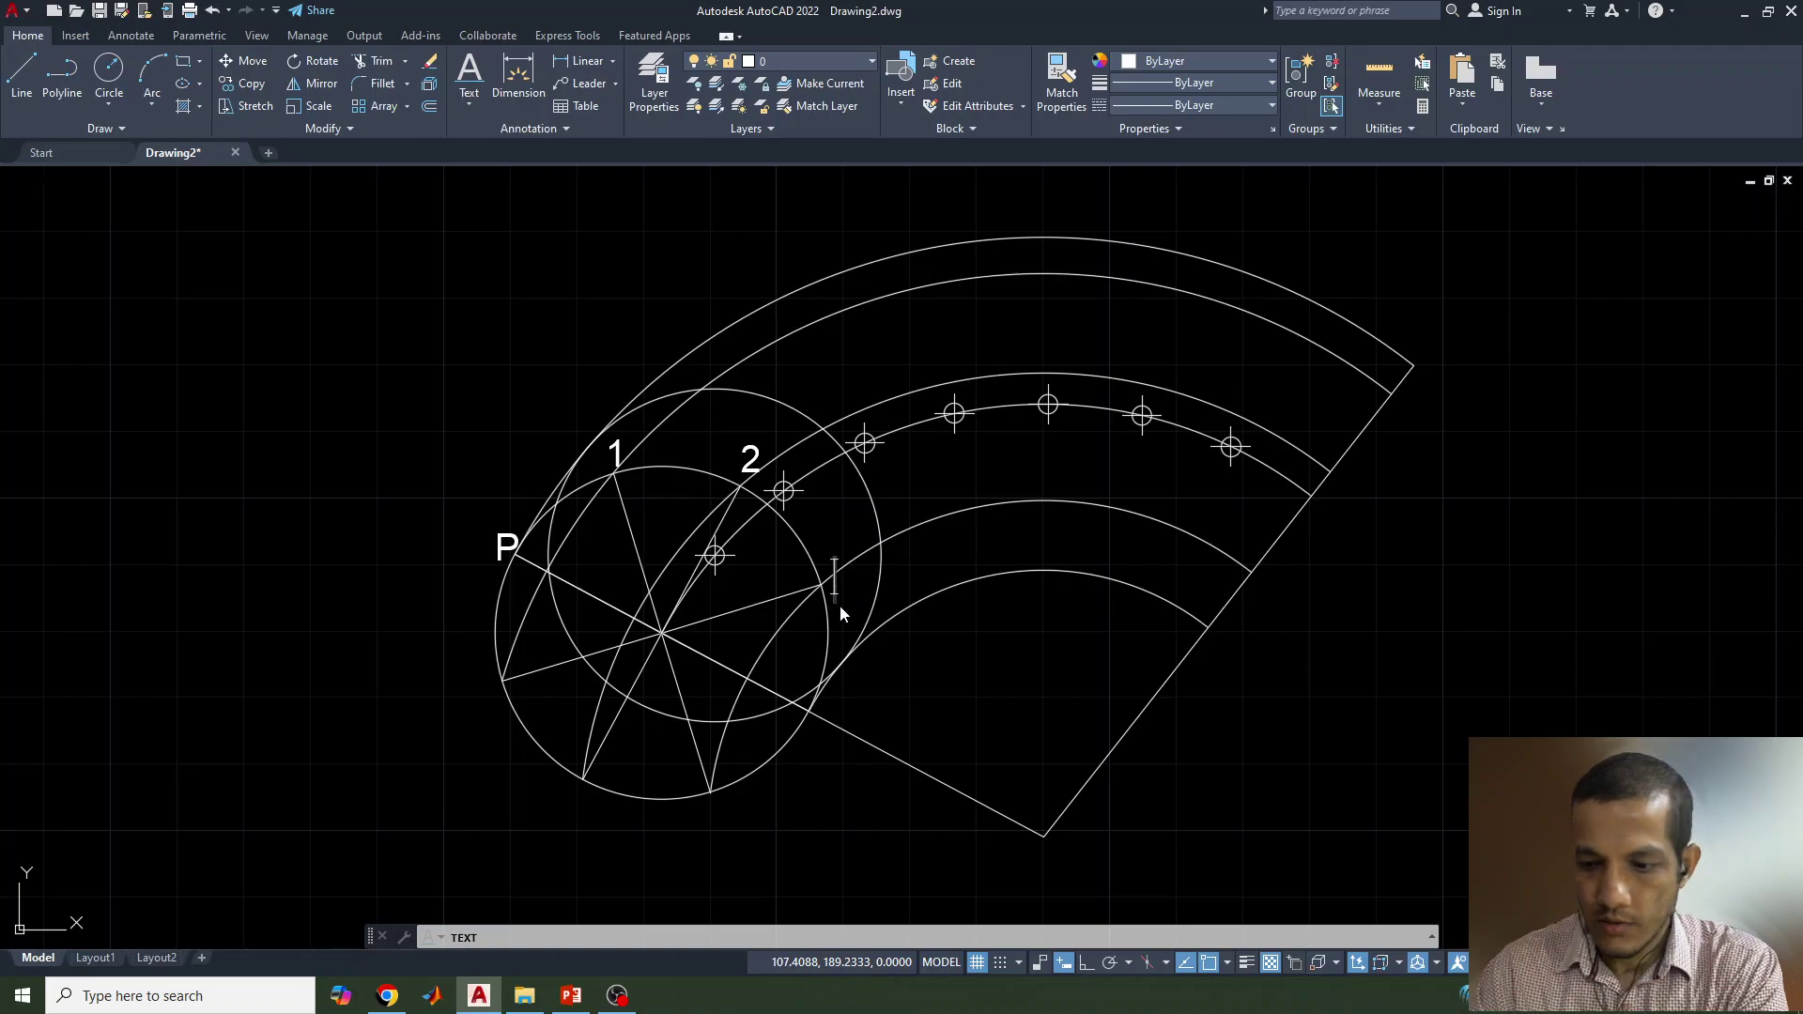
text(3)
click(826, 749)
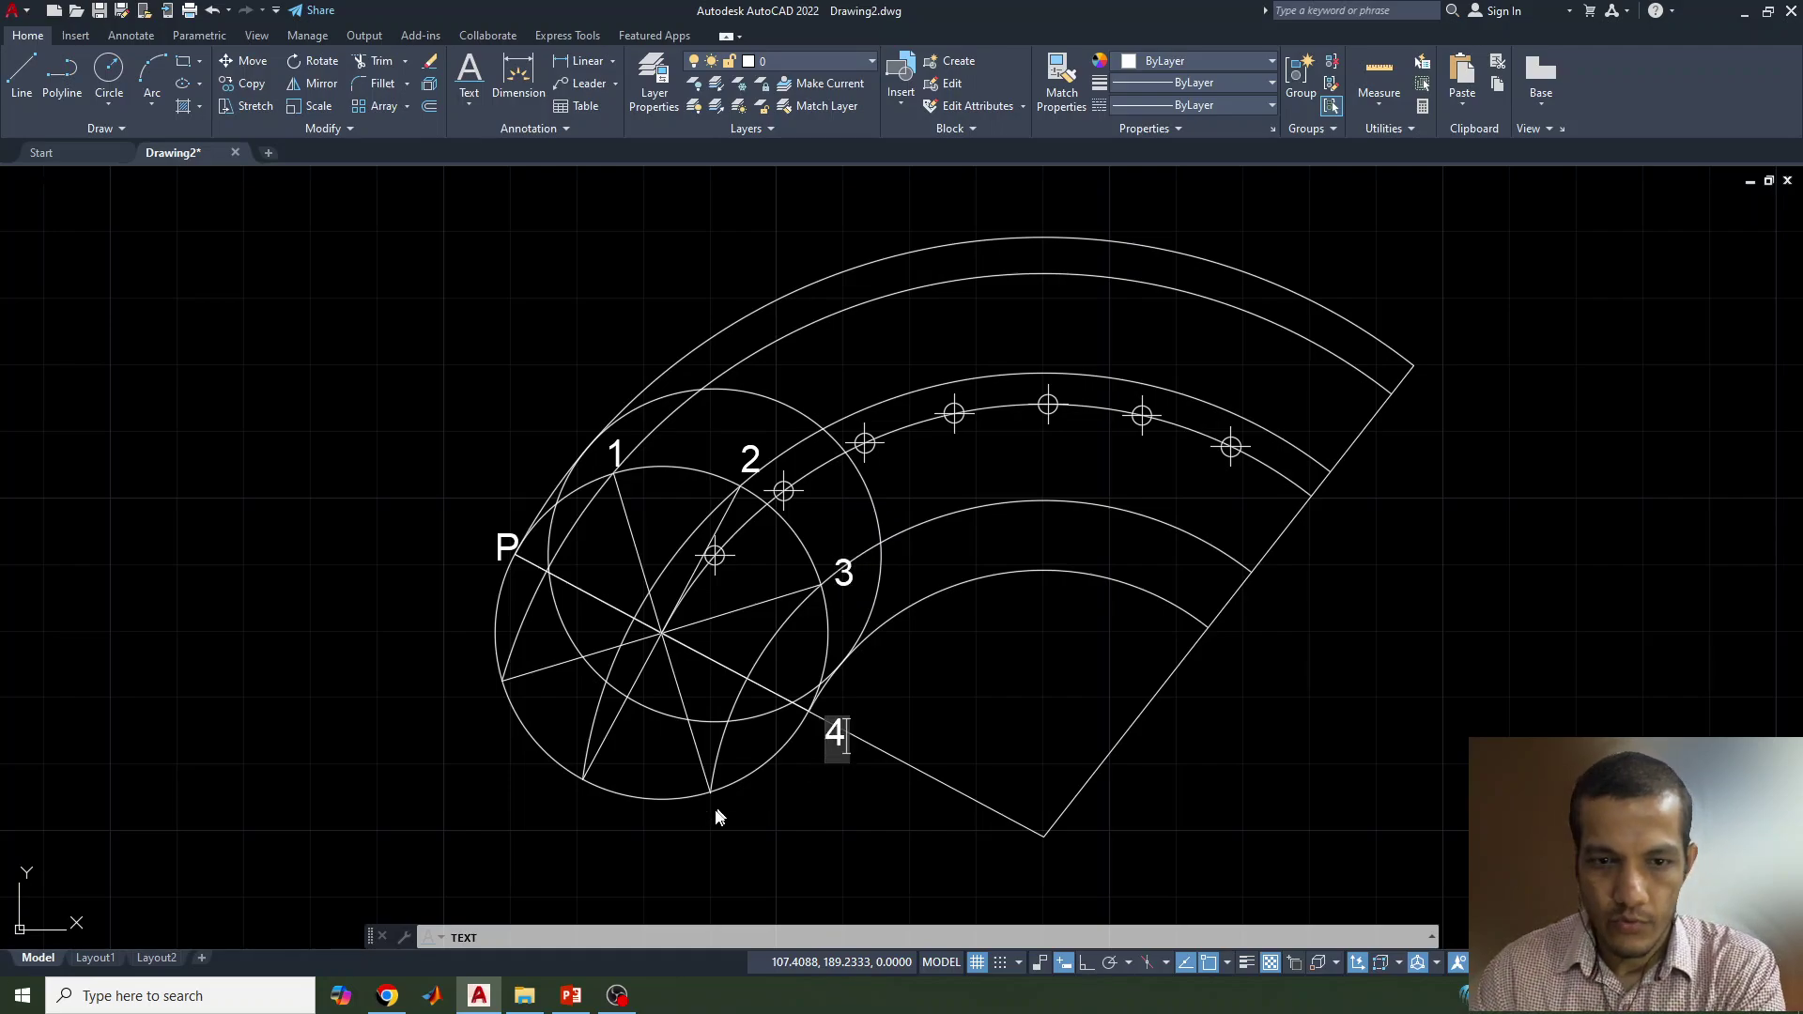
click(718, 817)
text(5)
click(577, 806)
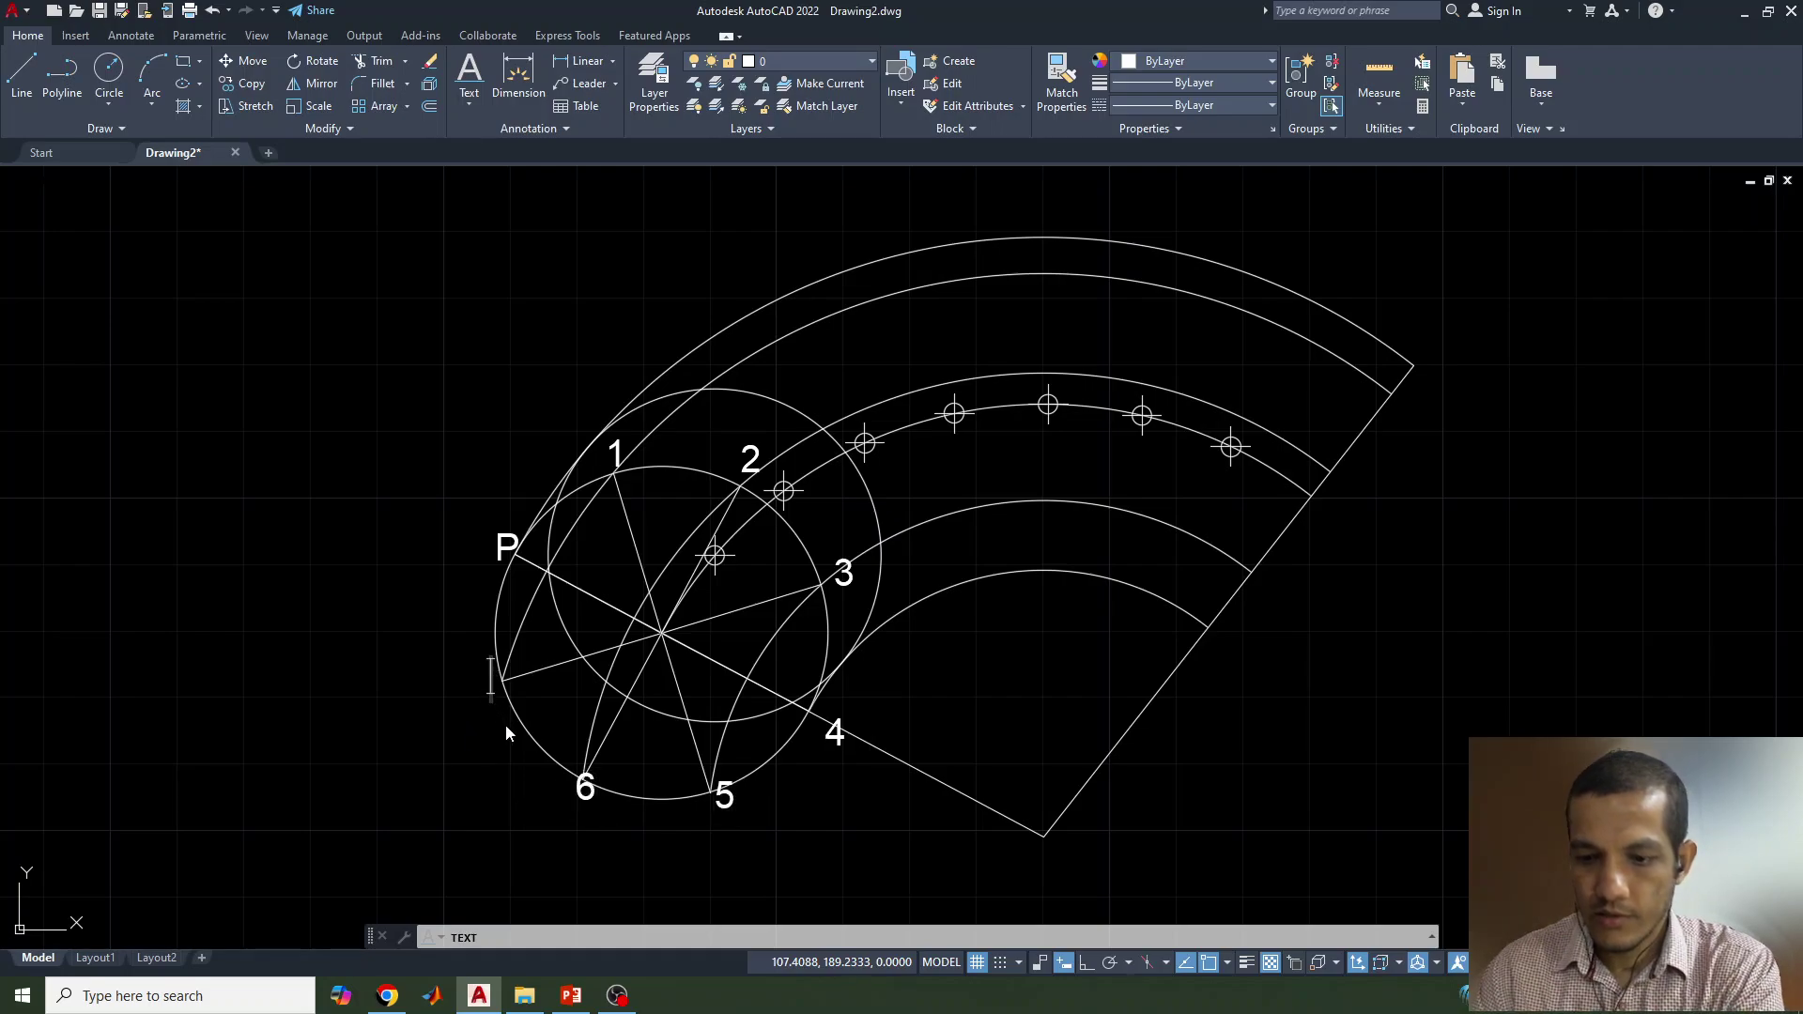
text(7)
Step: Label the rolling circle's centre "C" and the first division point on the locus arc "C1"
click(680, 648)
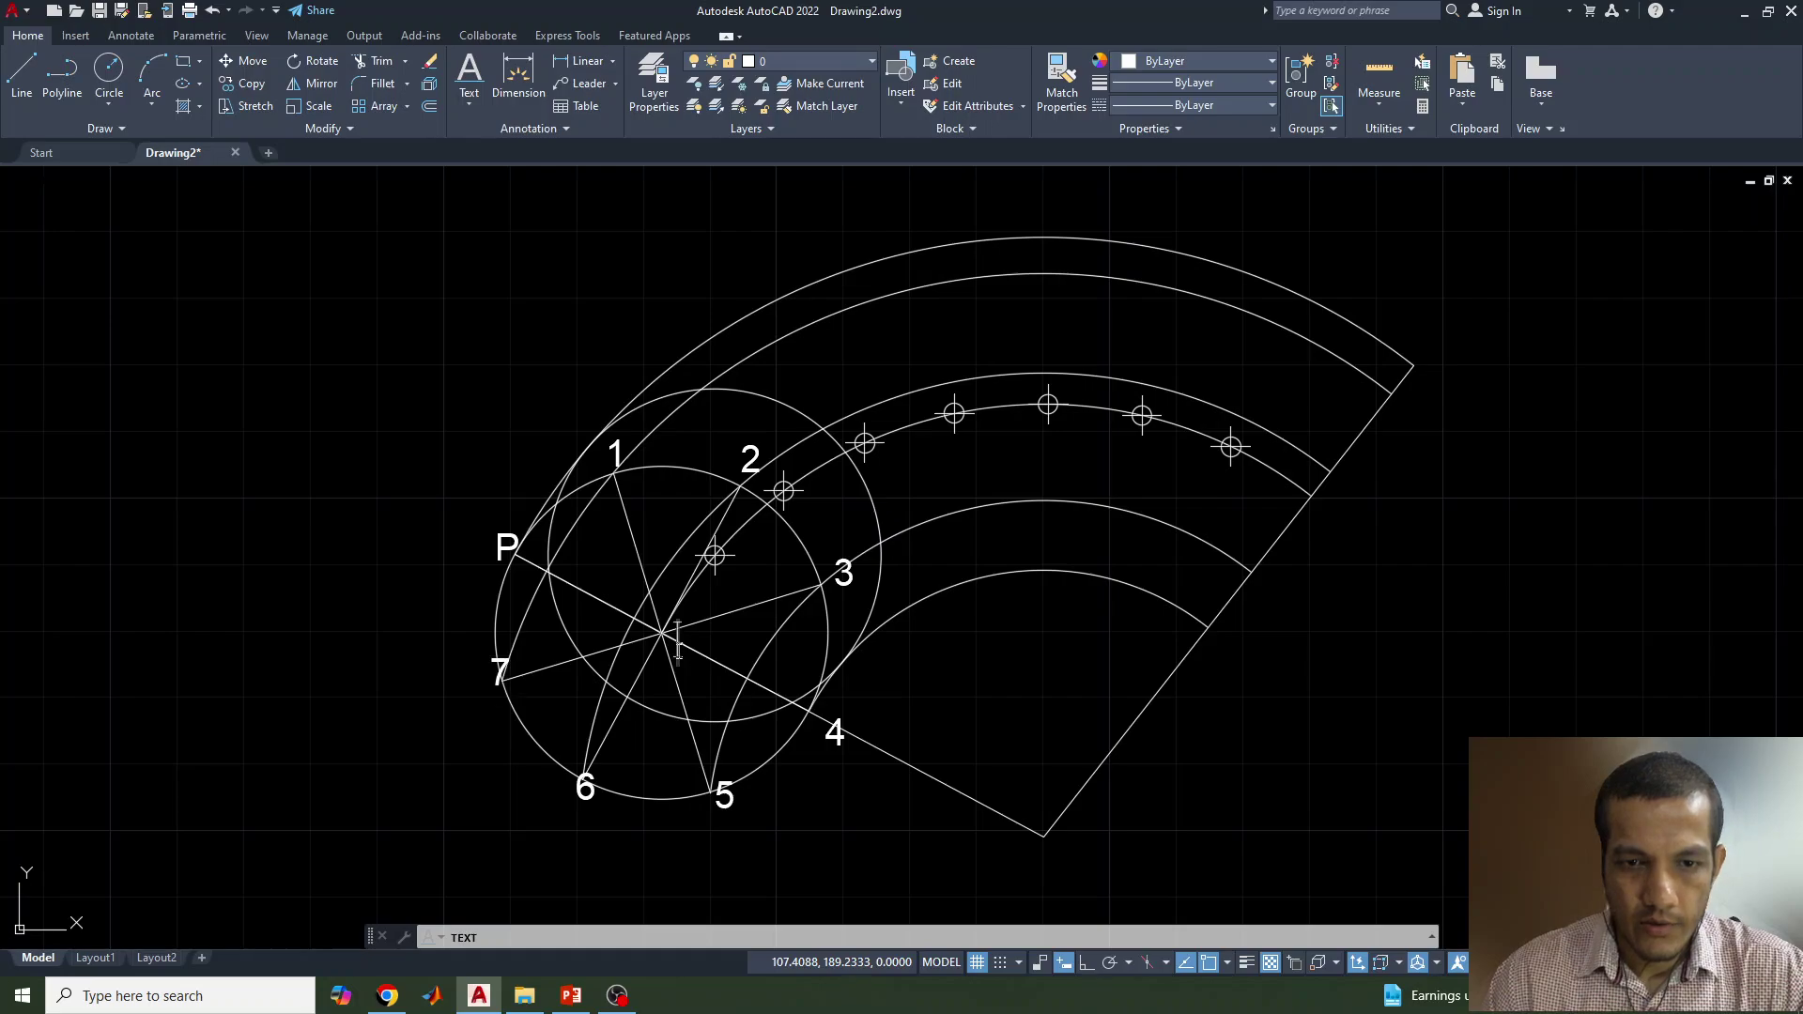
text(C)
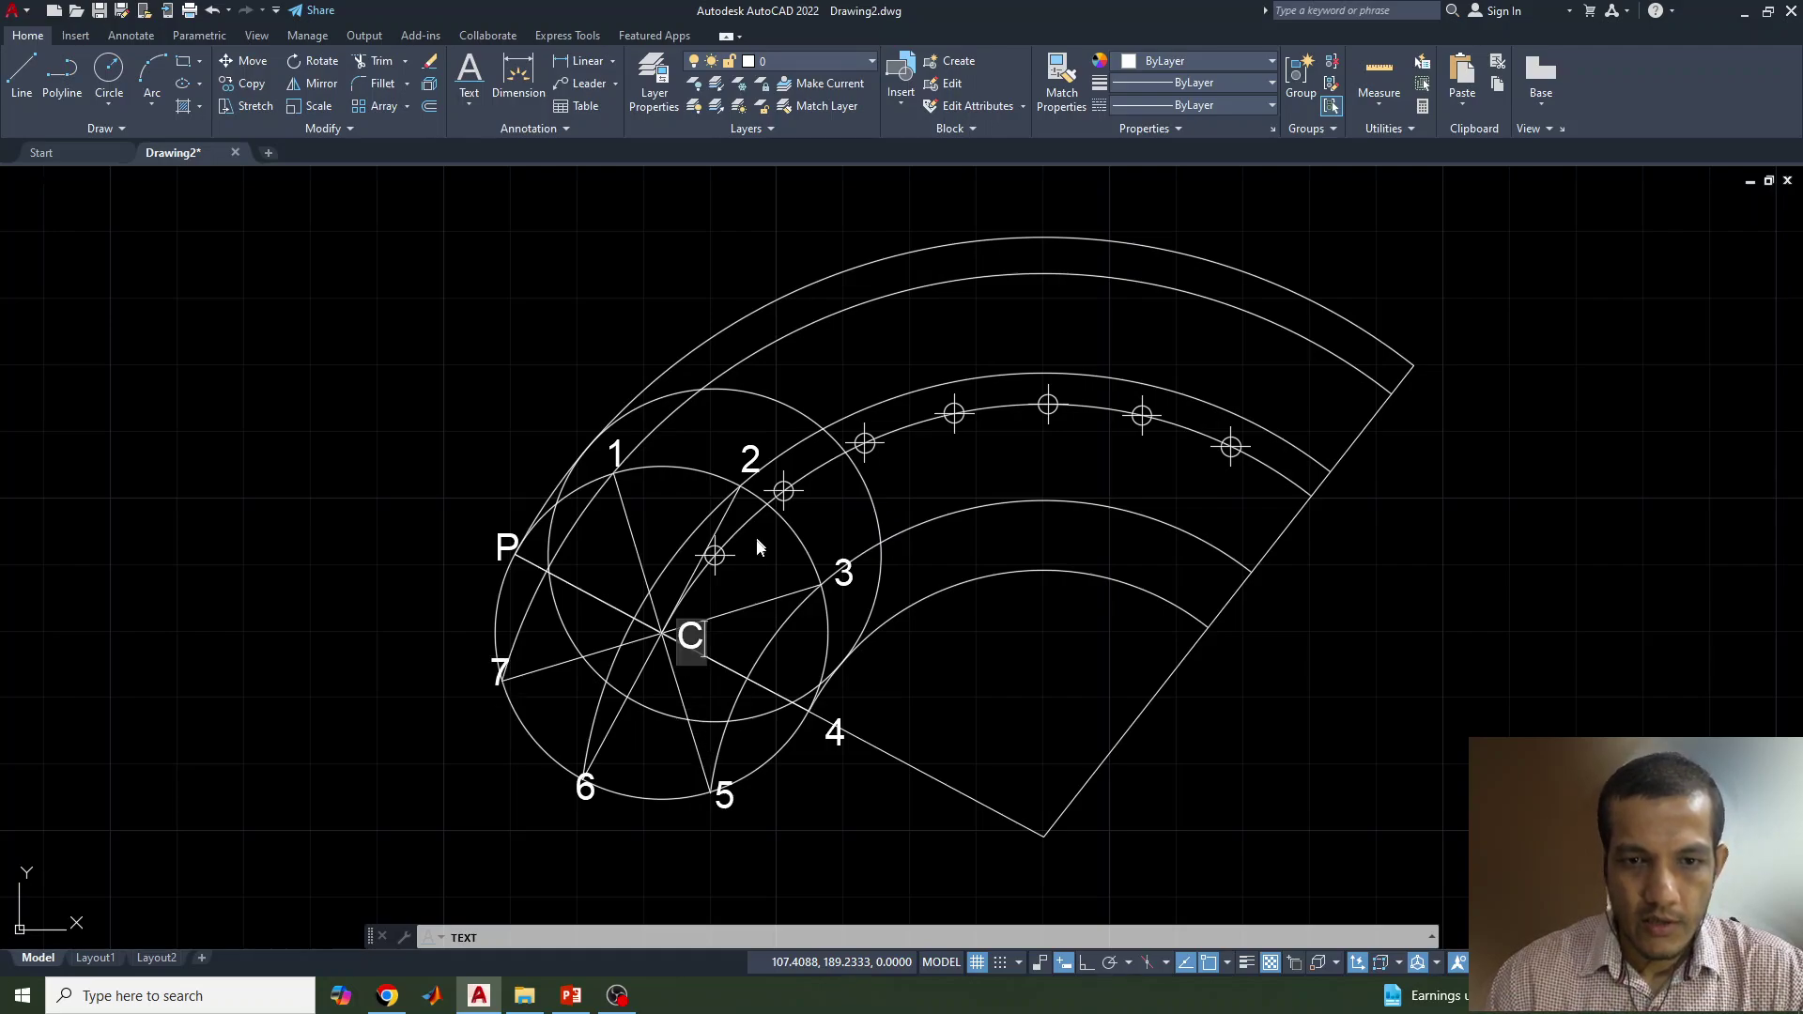
click(741, 564)
text(C)
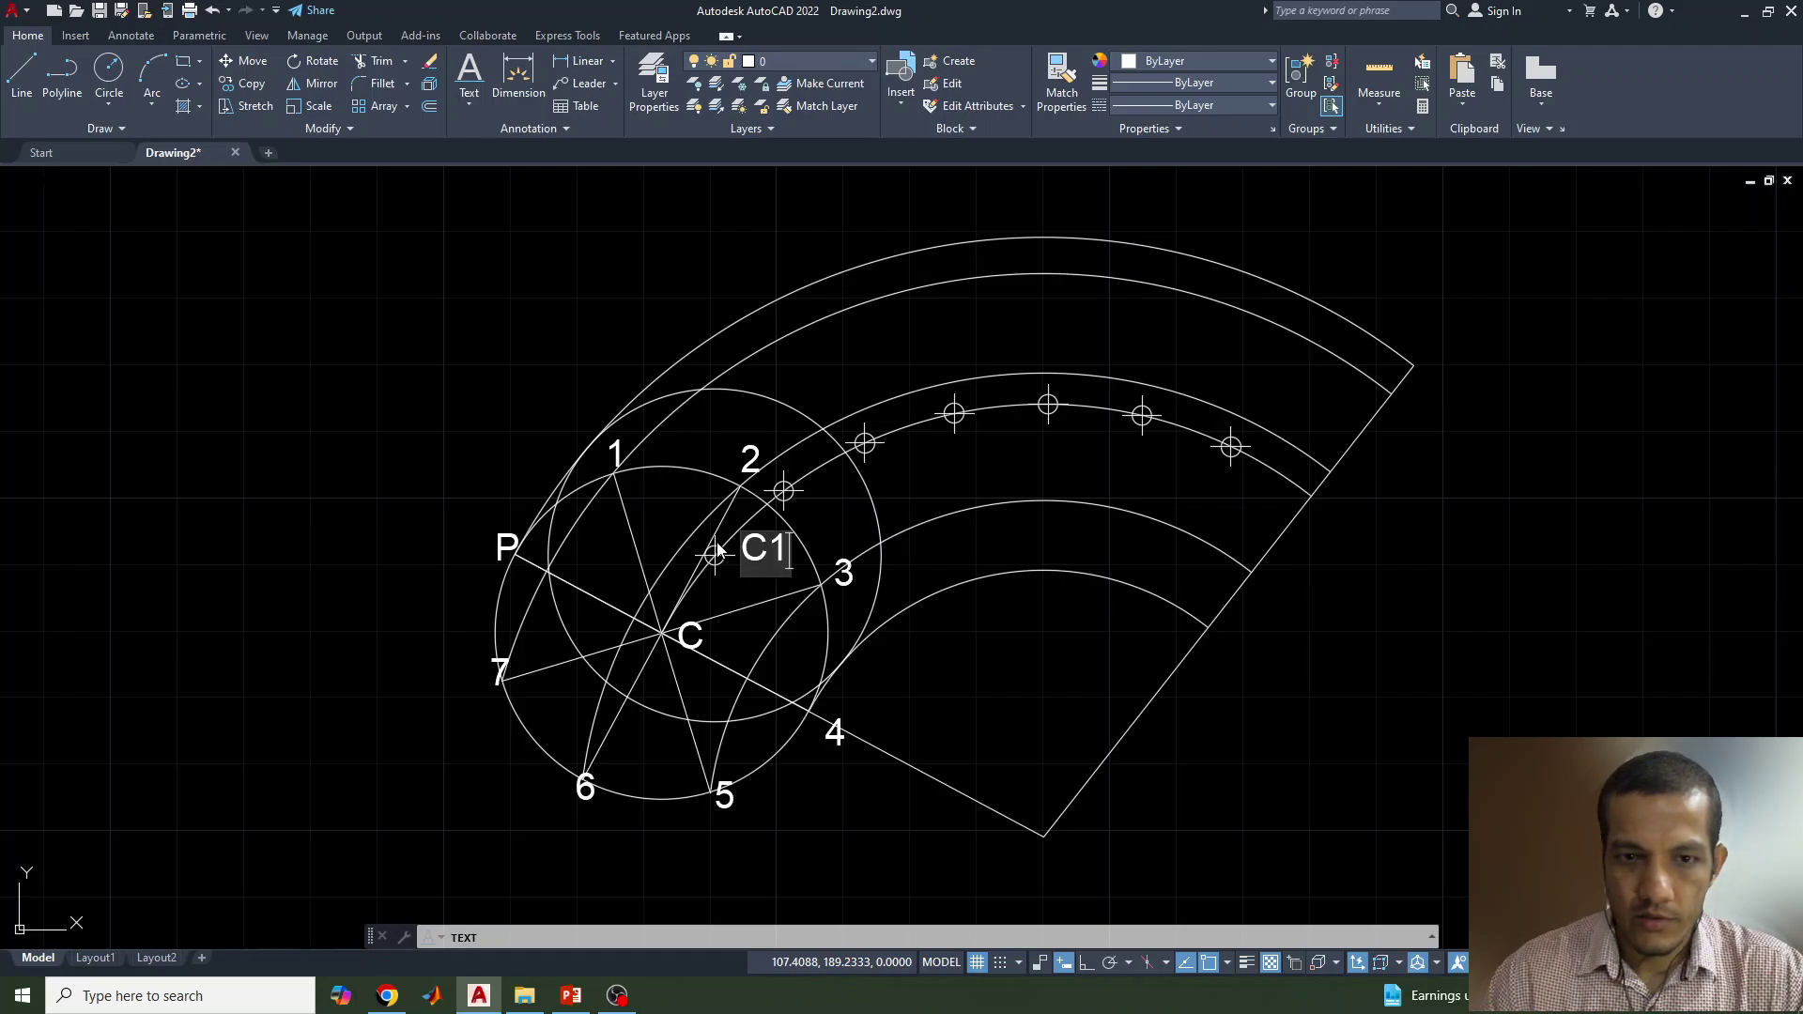
text(1)
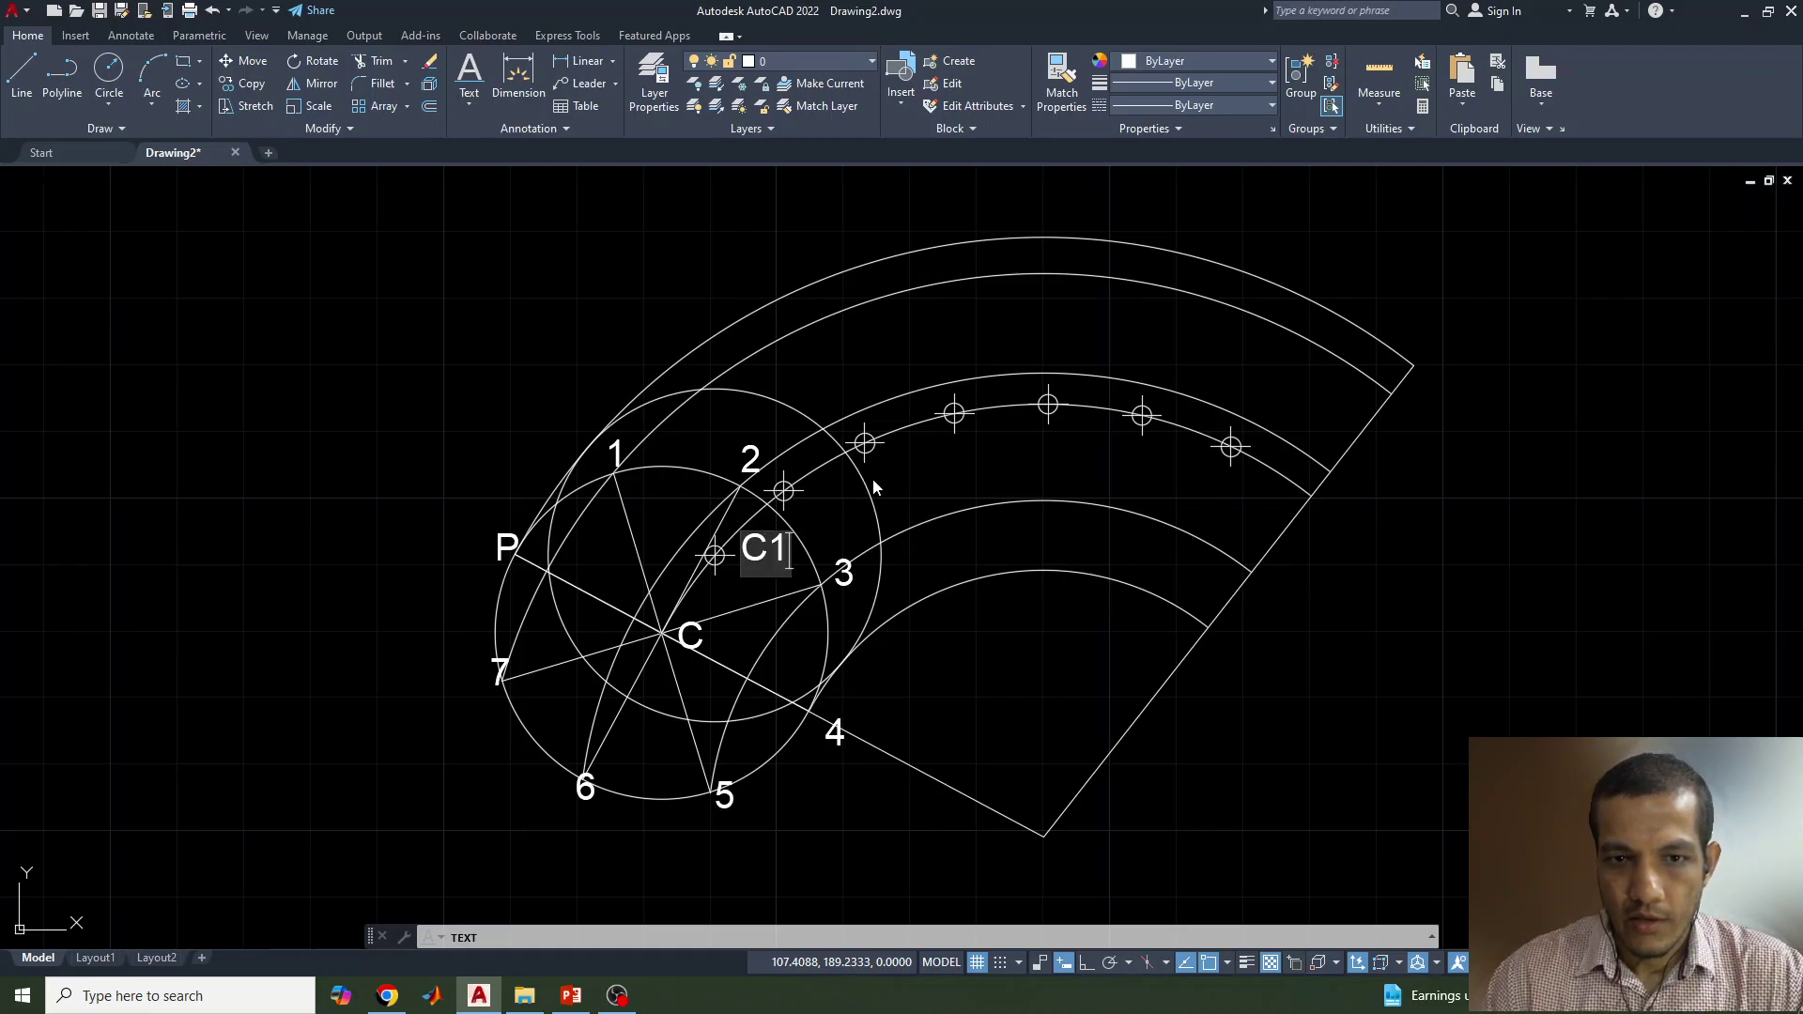
Step: Label the third, fifth and seventh division points on the locus arc "C3", "C5" and "C7"
click(872, 479)
text(C3)
click(1047, 438)
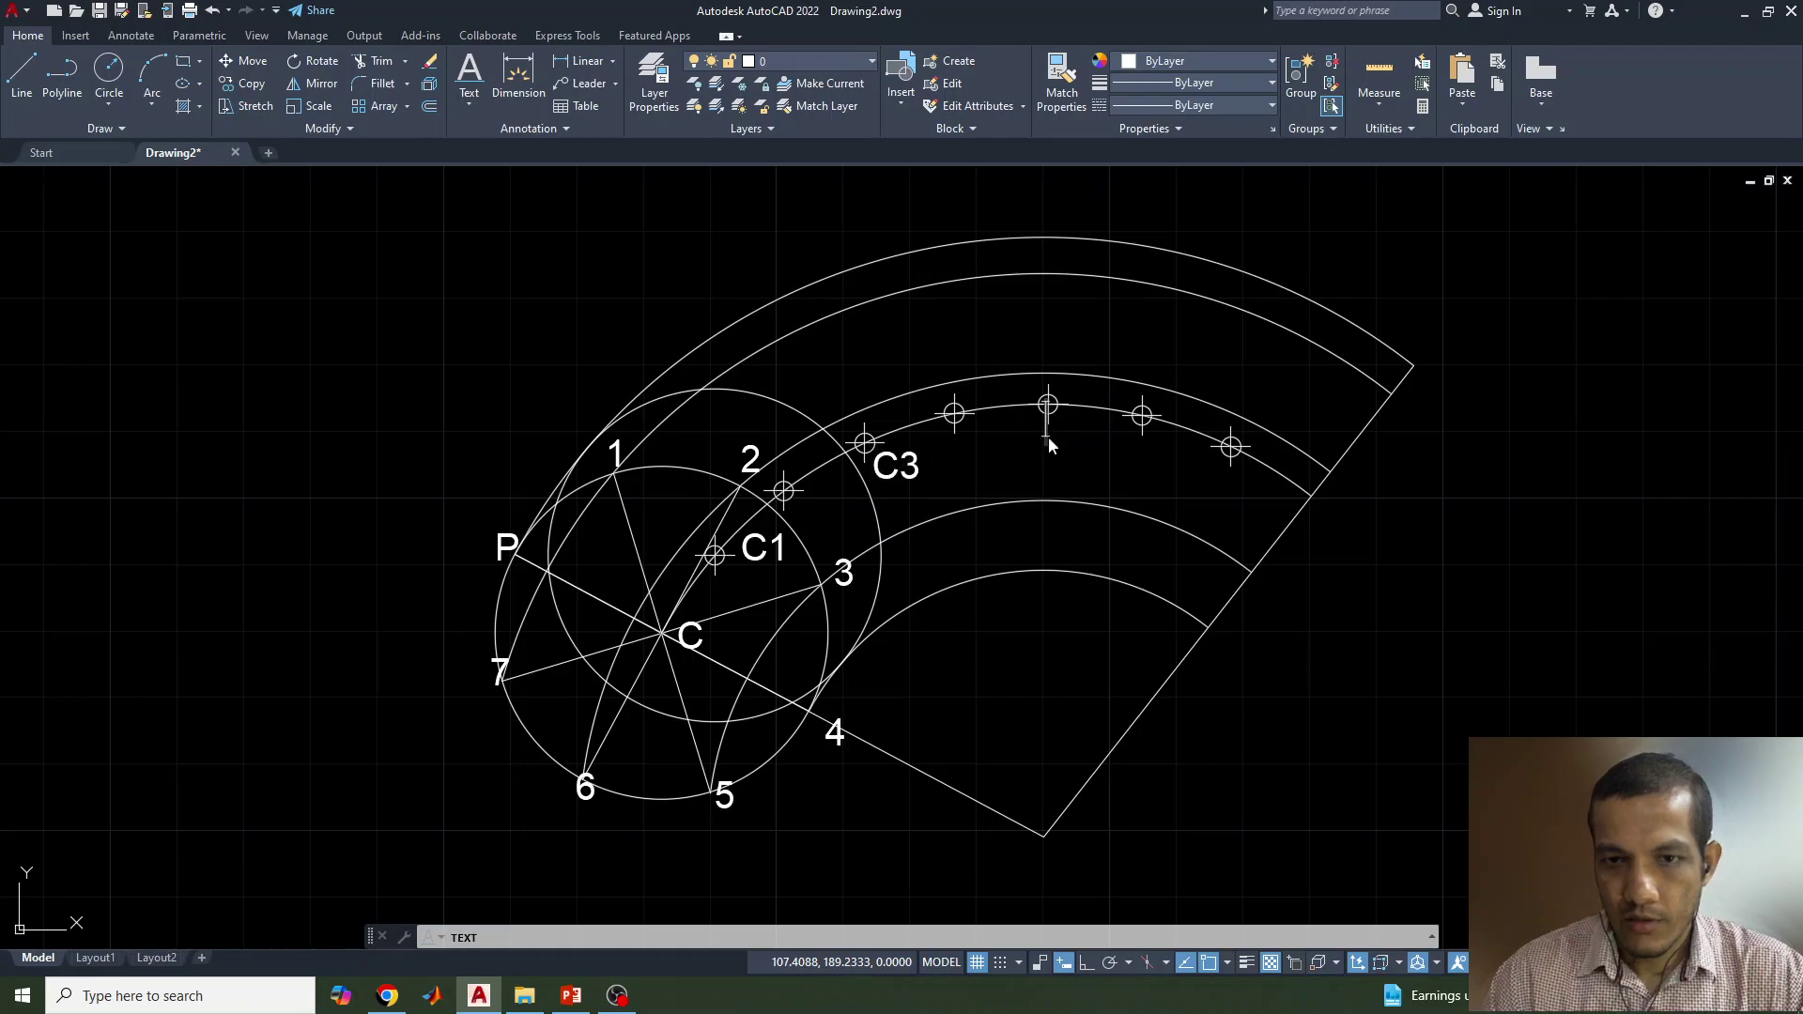
text(C5)
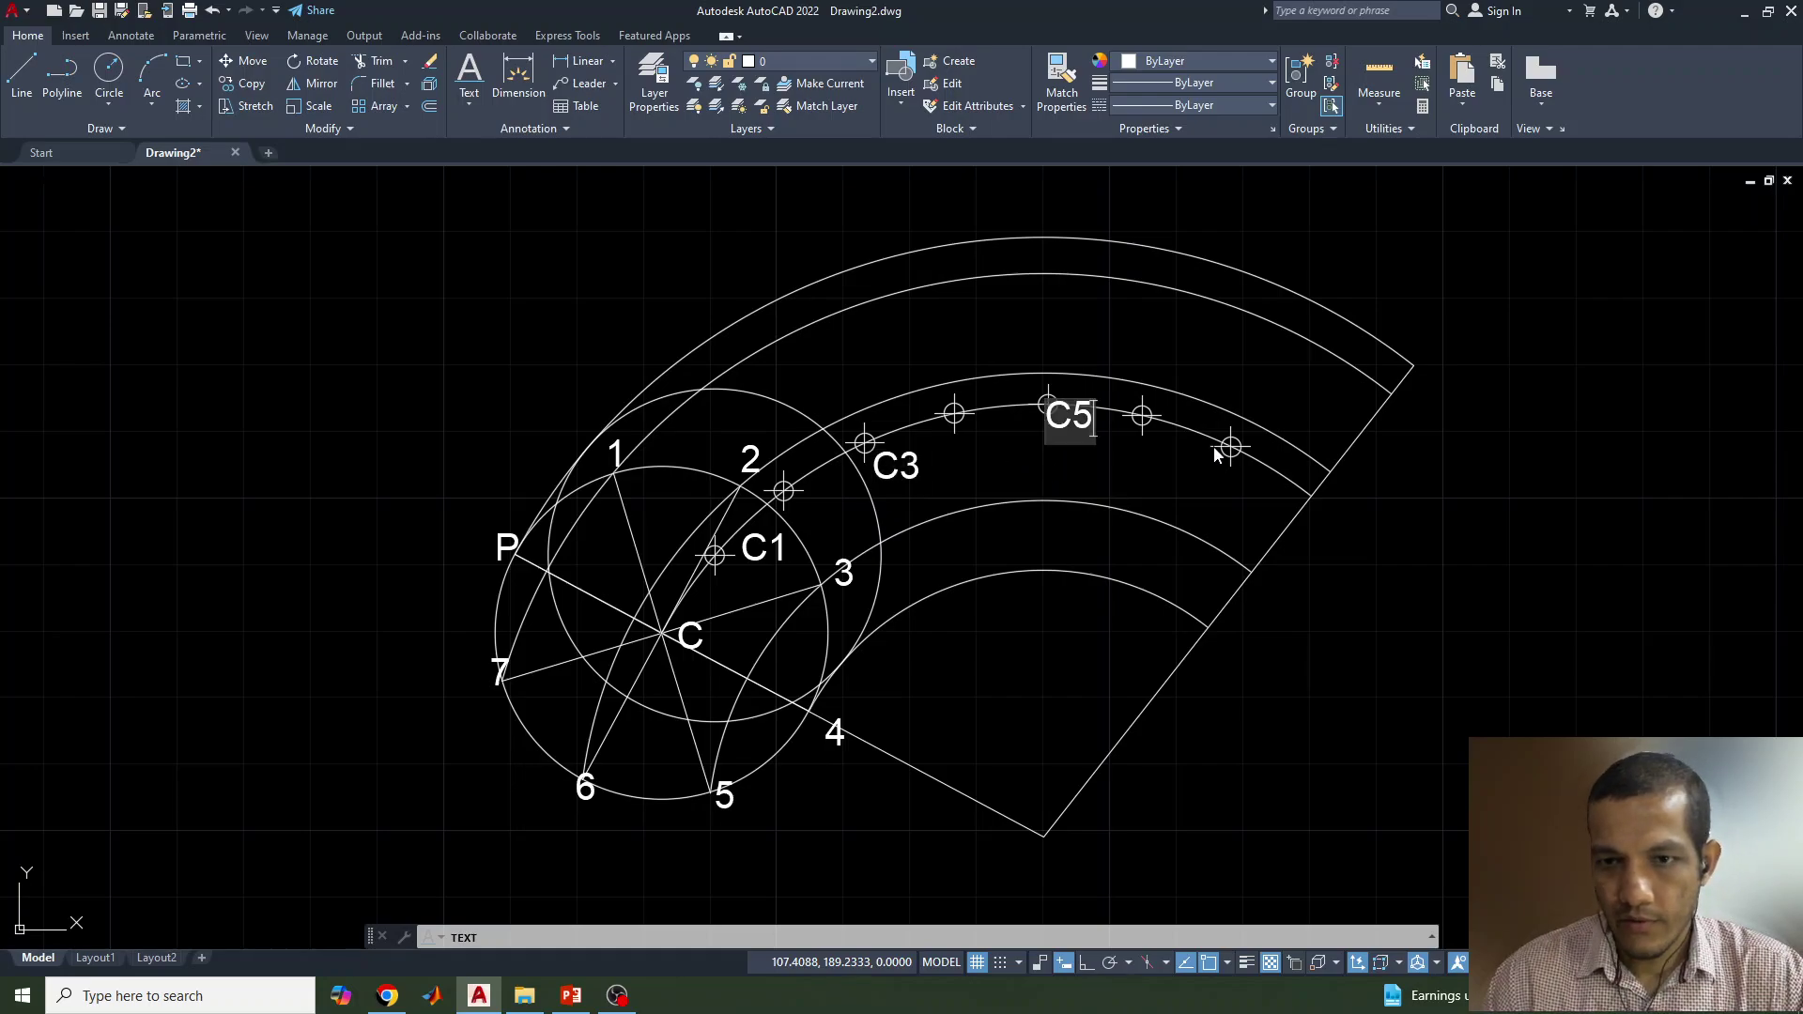
click(1216, 494)
text(C7)
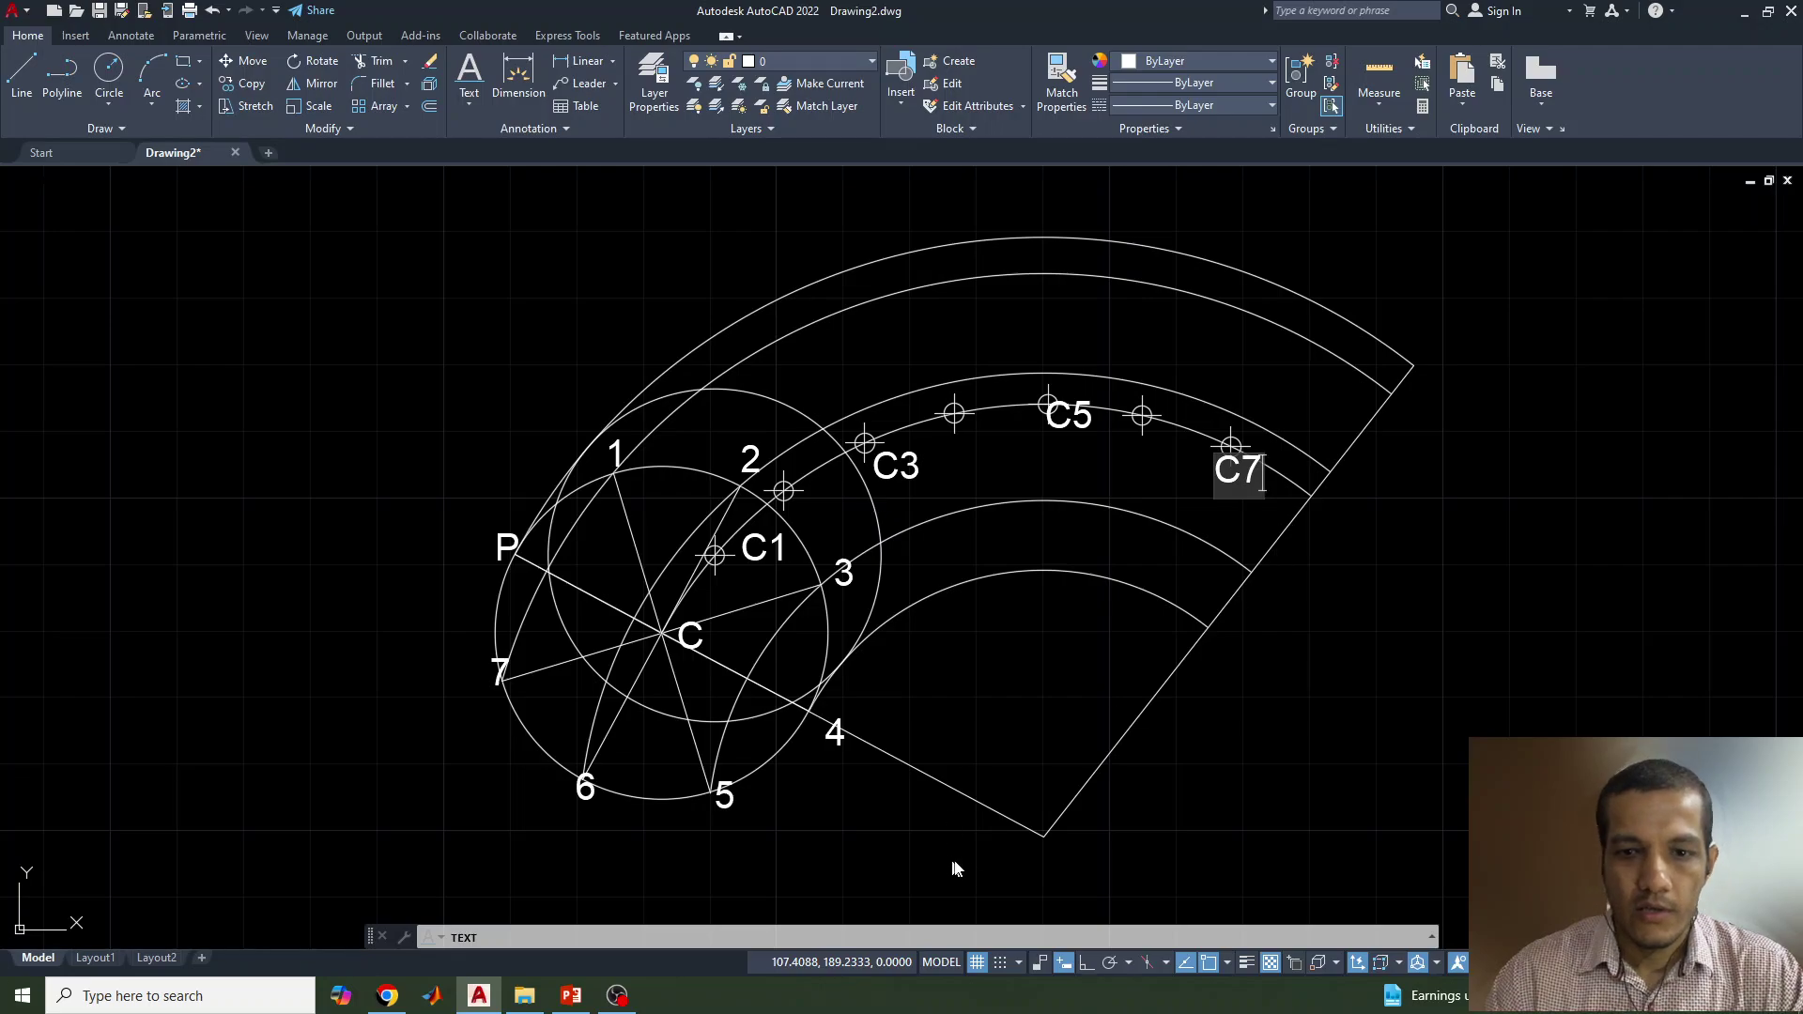
Step: Check the reference slide and label the directing circle's centre, where the two radial lines meet, "O"
click(566, 1001)
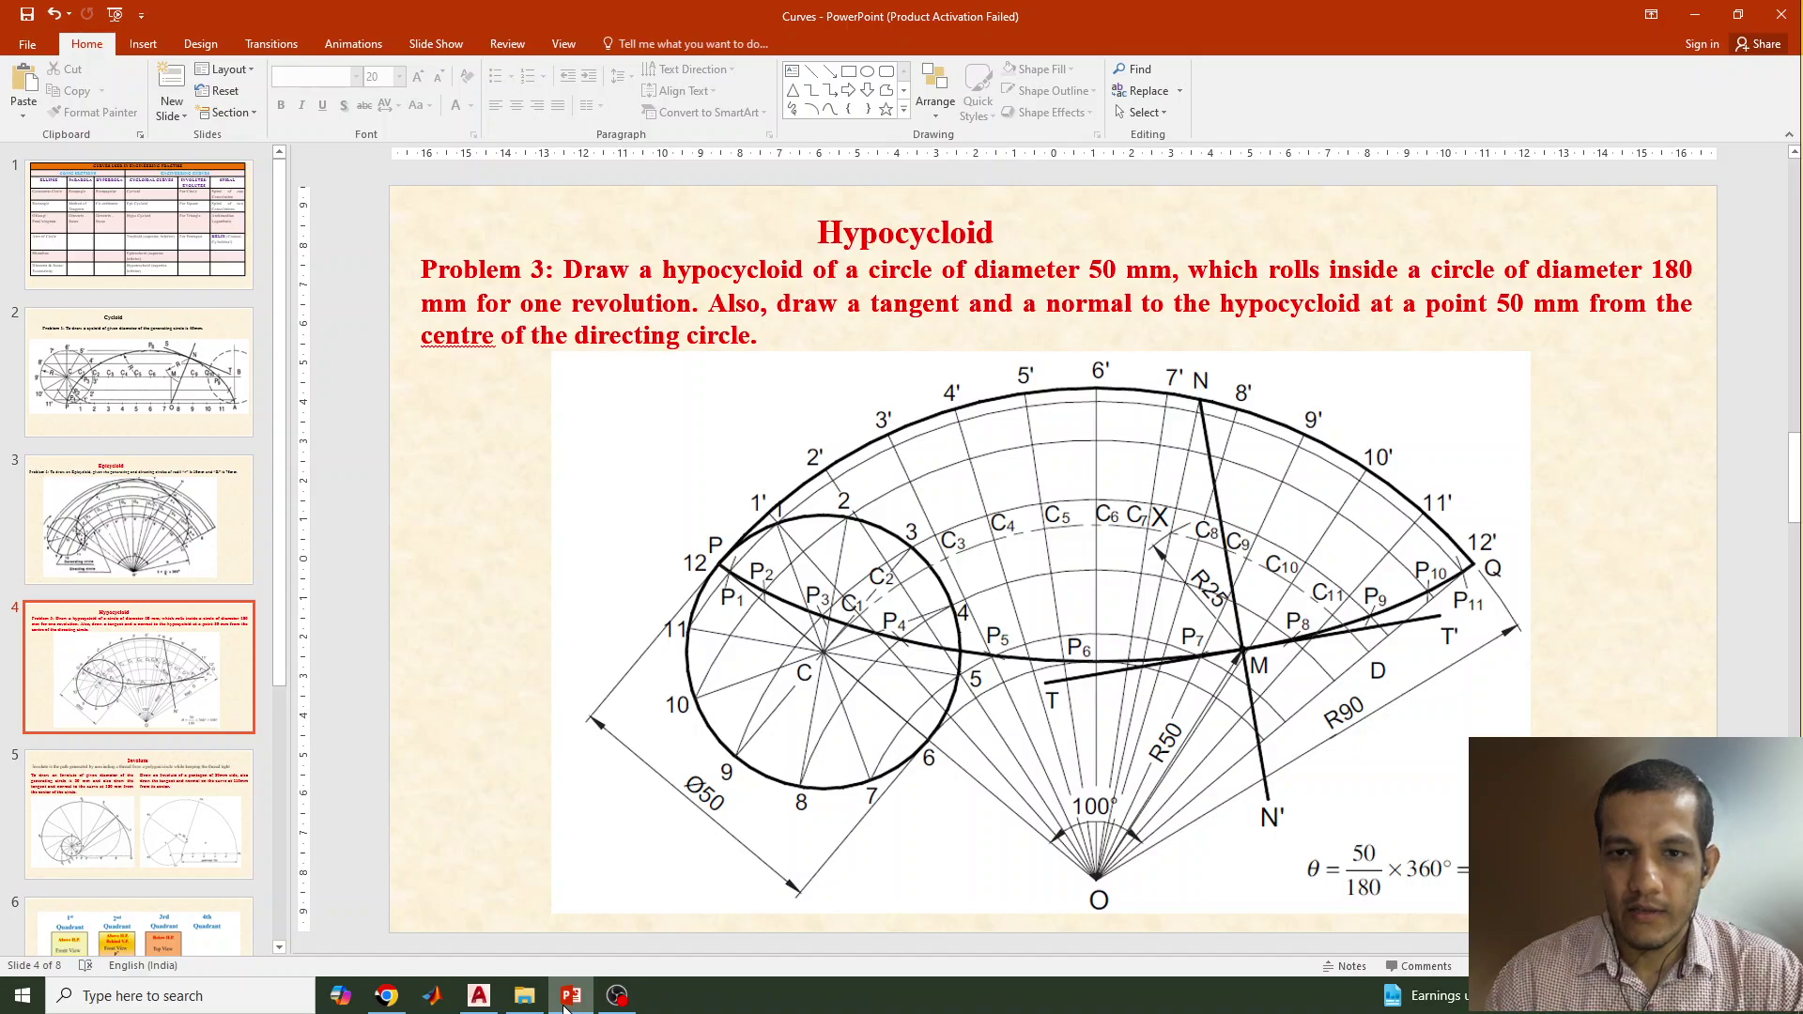
click(566, 1001)
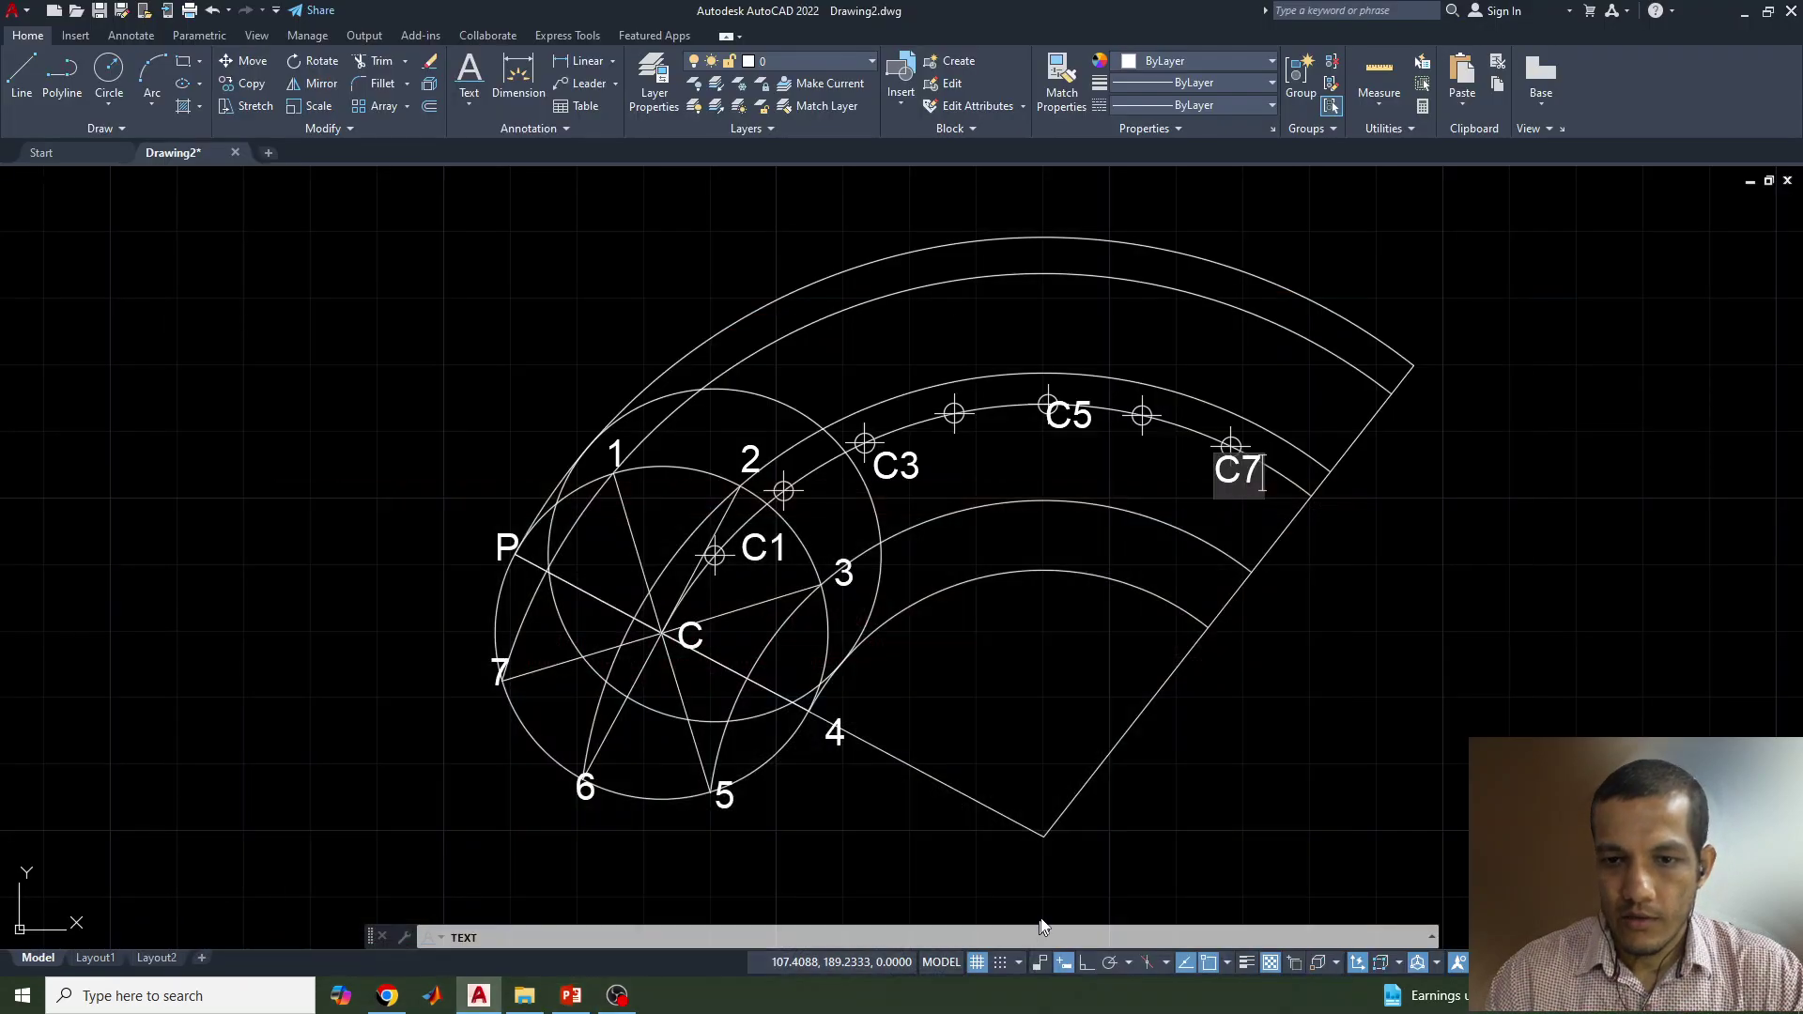
click(1052, 884)
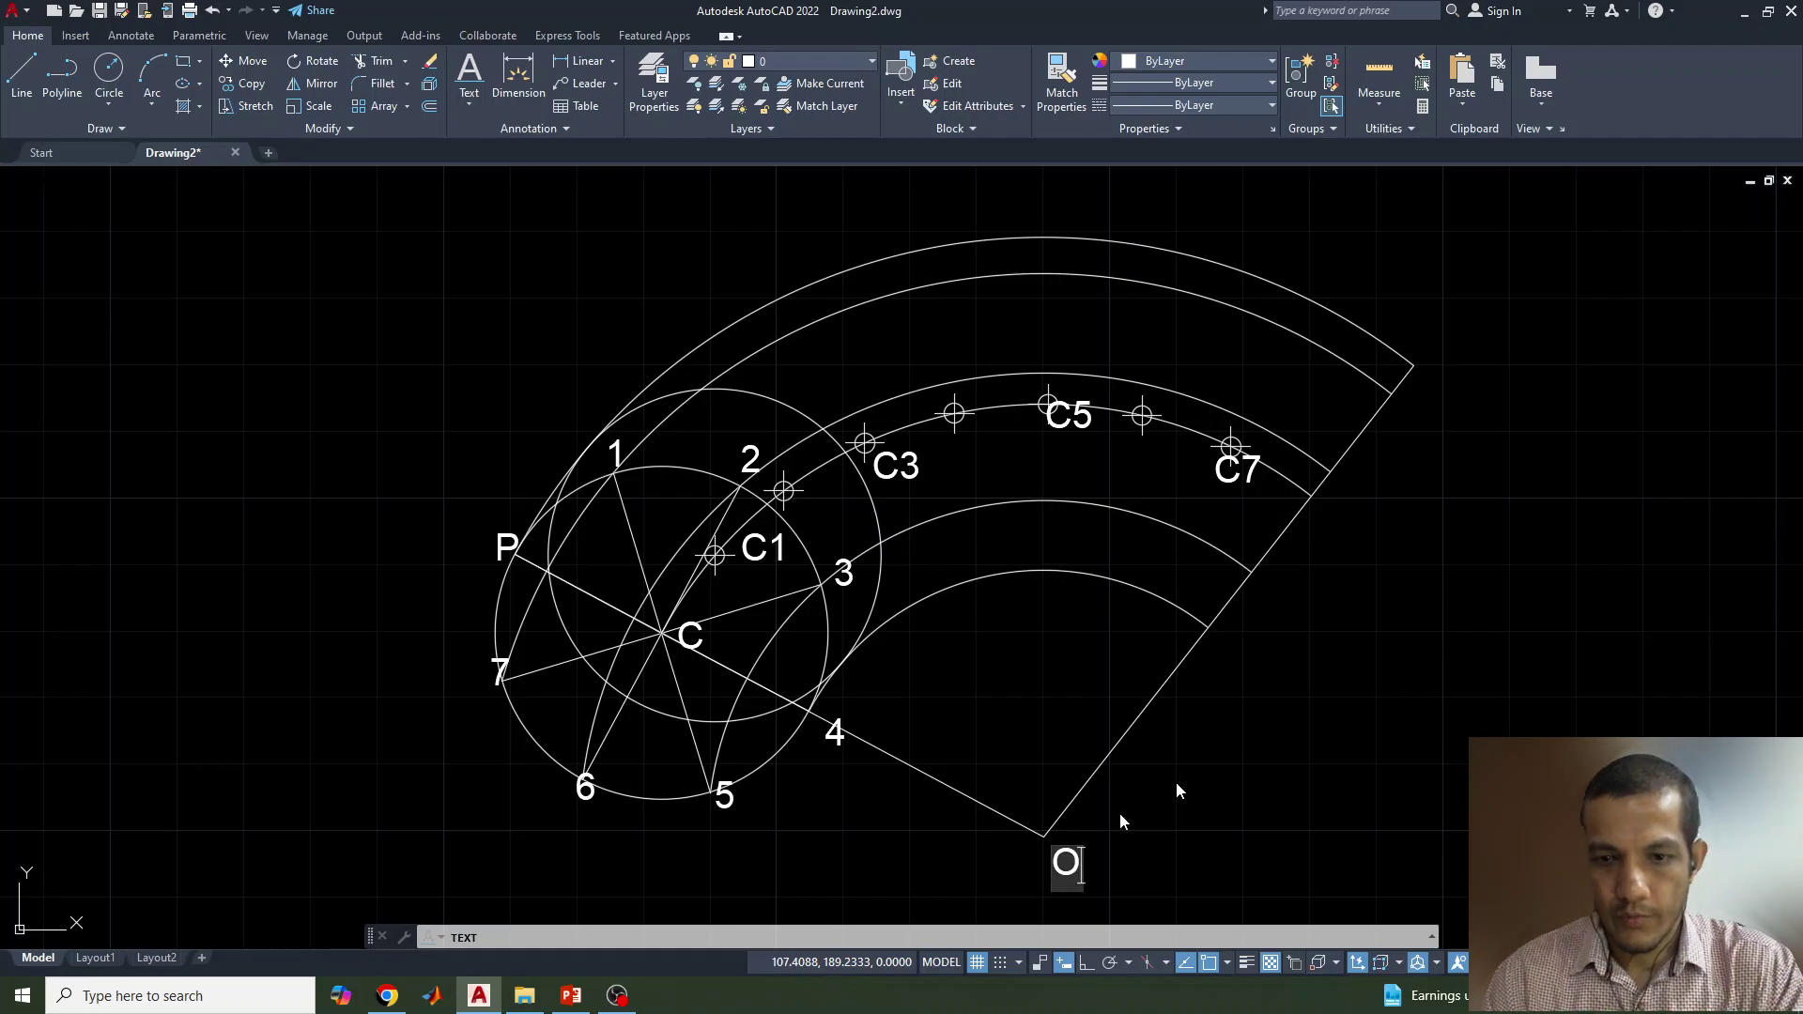
Step: Finish the labelling and place a point near P where the circle centred on C1 crosses the arc through 1 and 7
click(1275, 698)
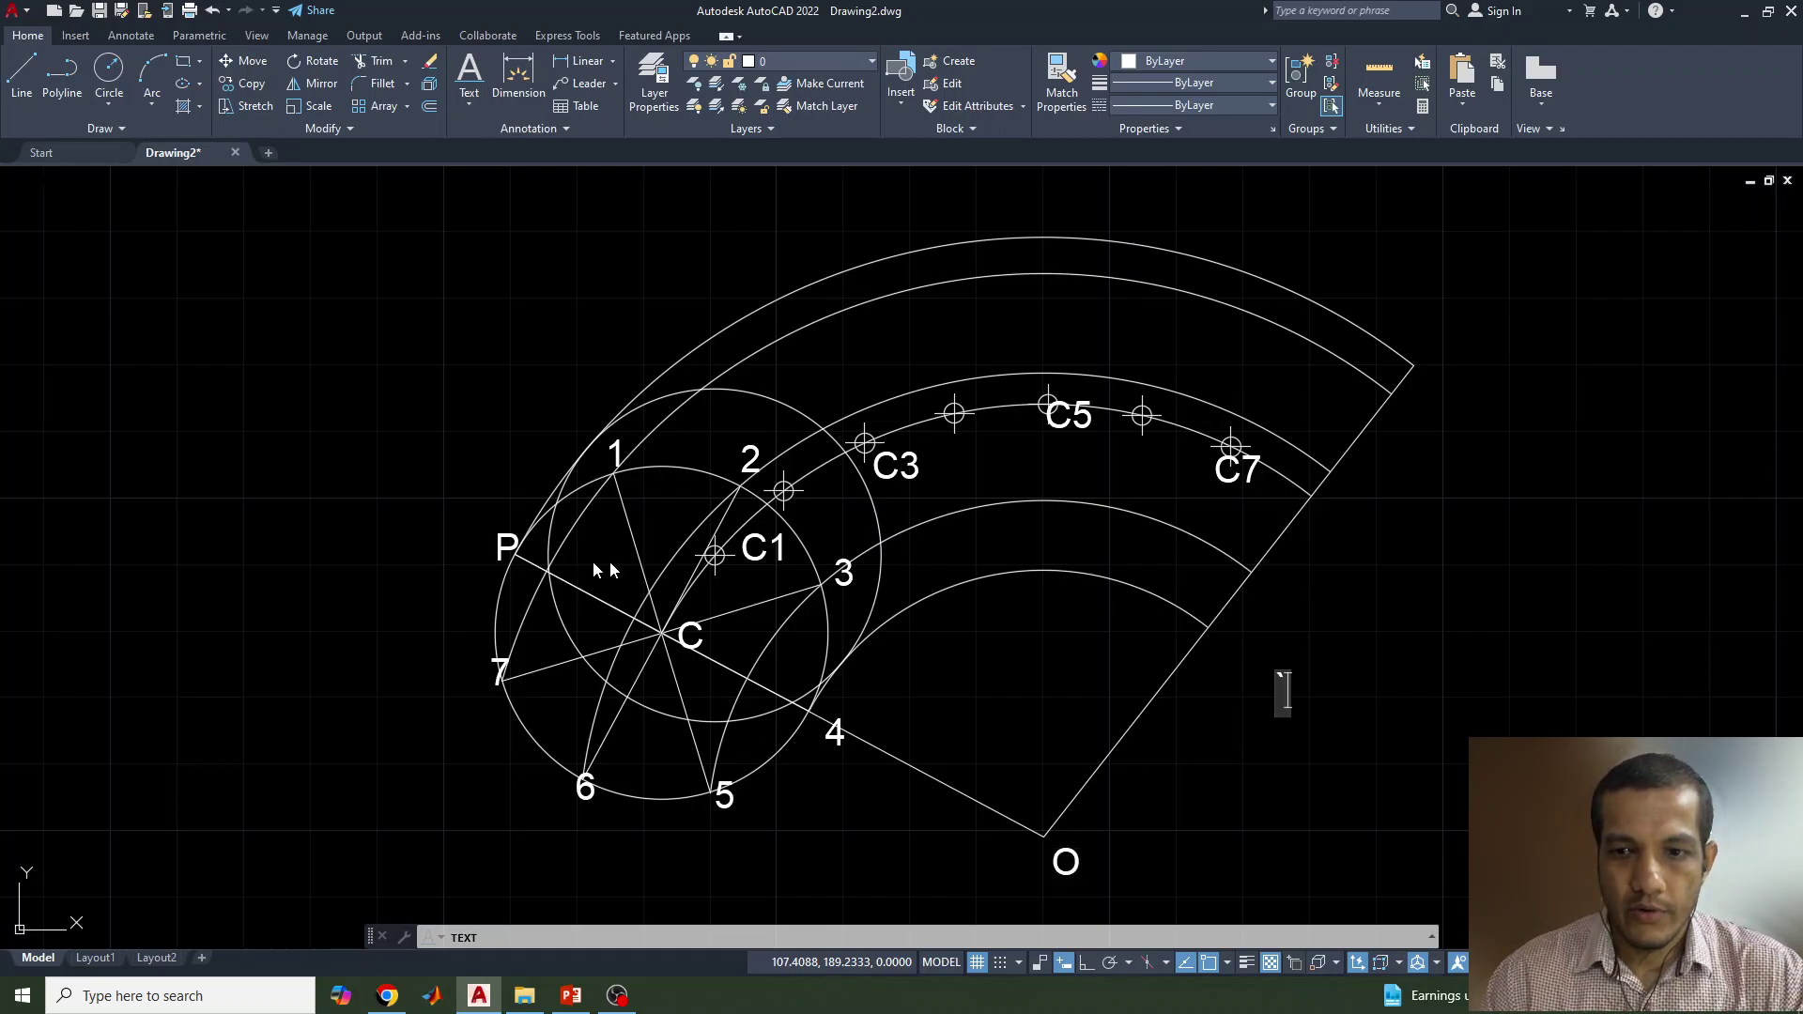
key(Return)
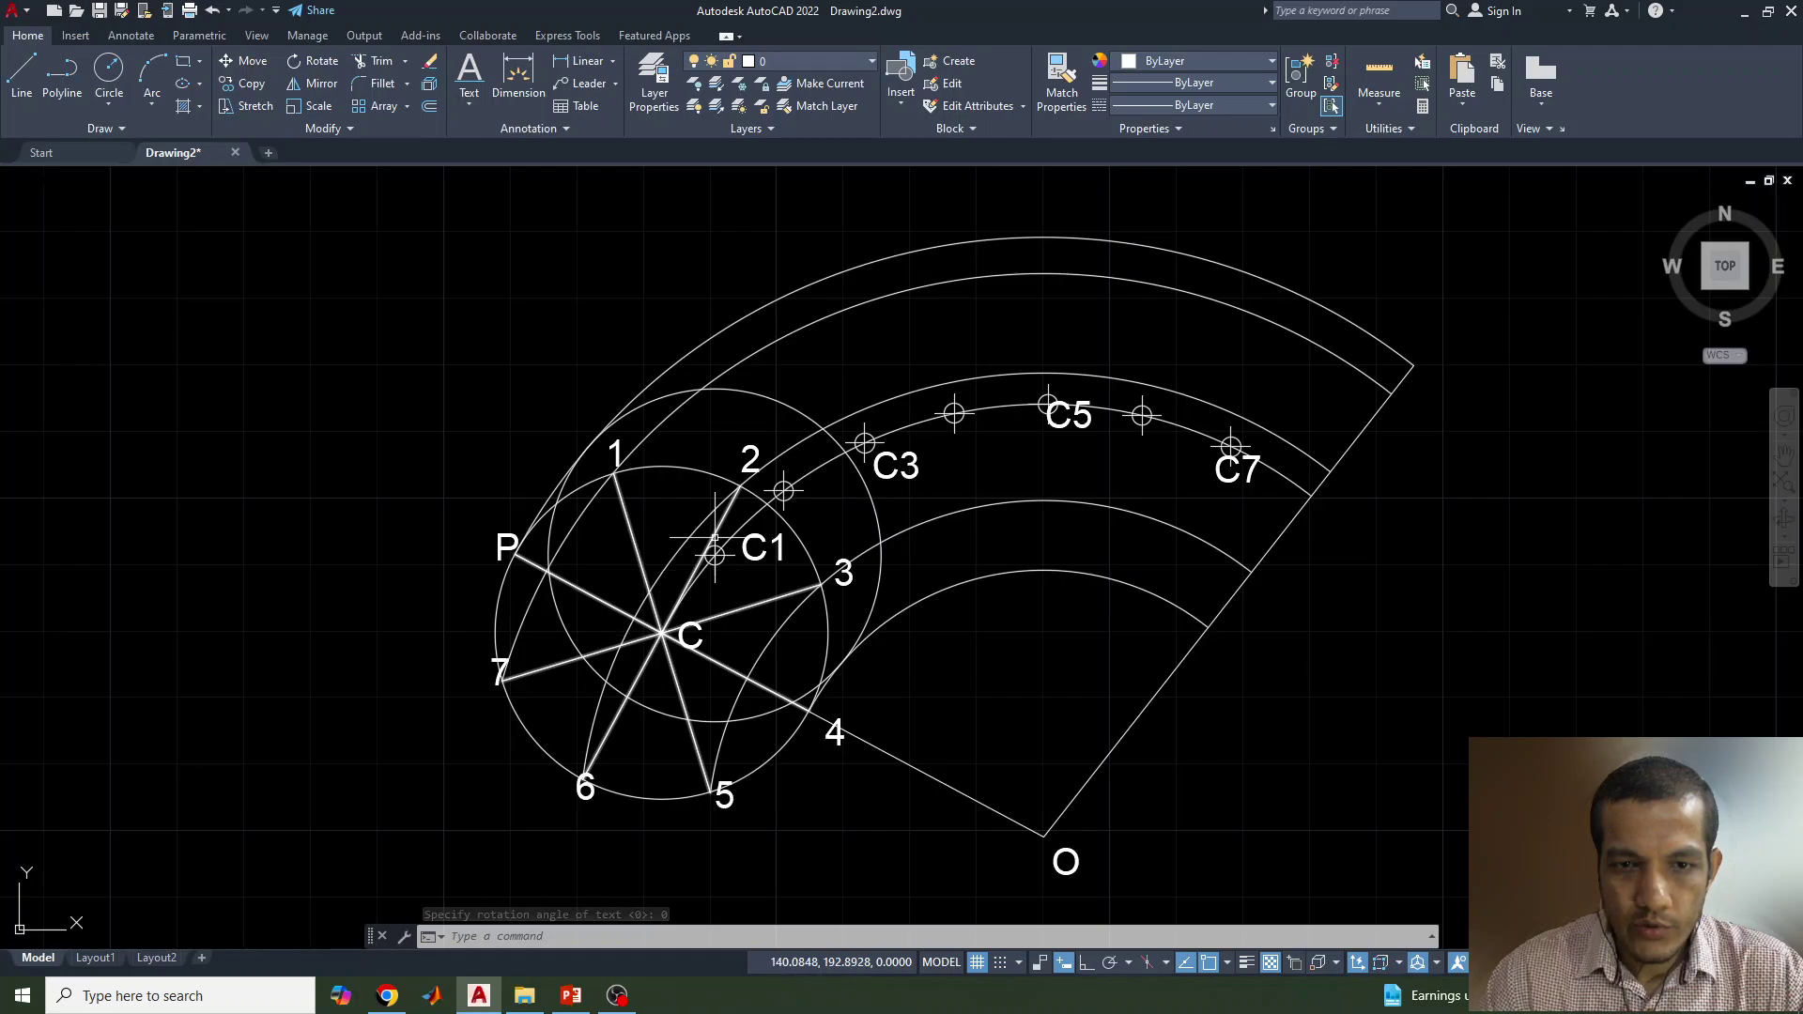
scroll(526, 564, up, 2)
scroll(537, 579, up, 4)
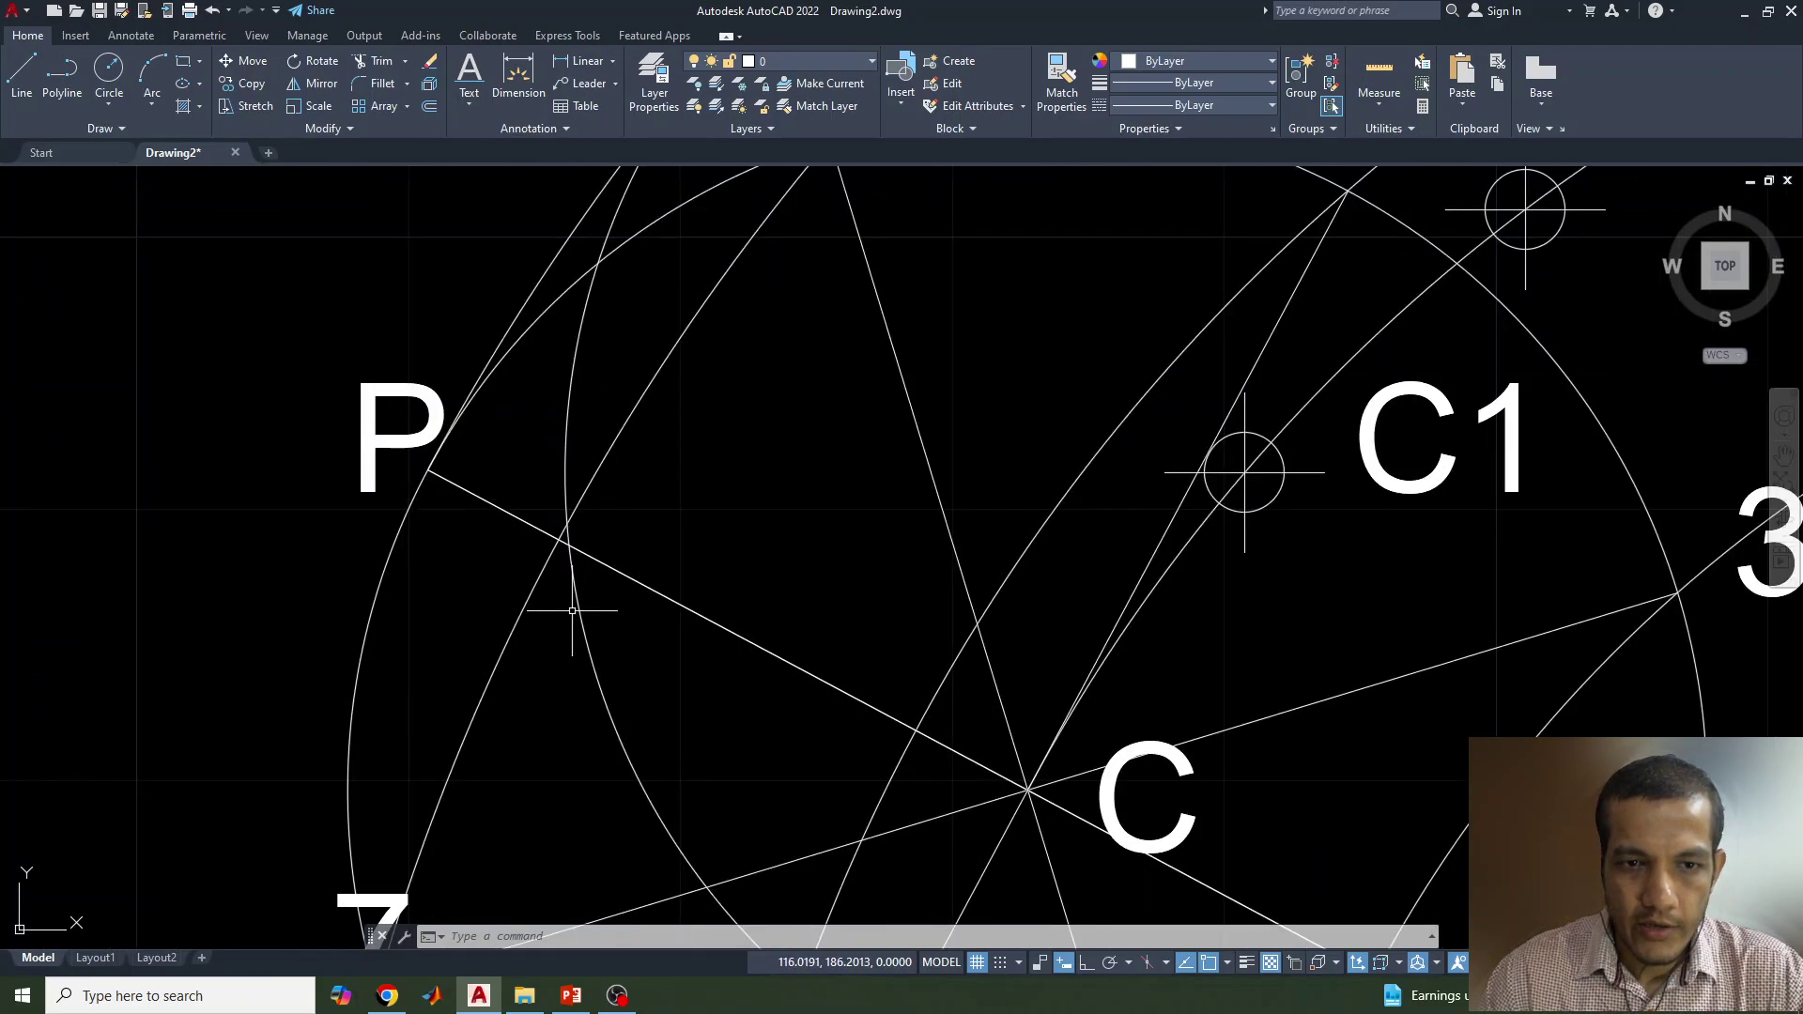
scroll(668, 434, down, 2)
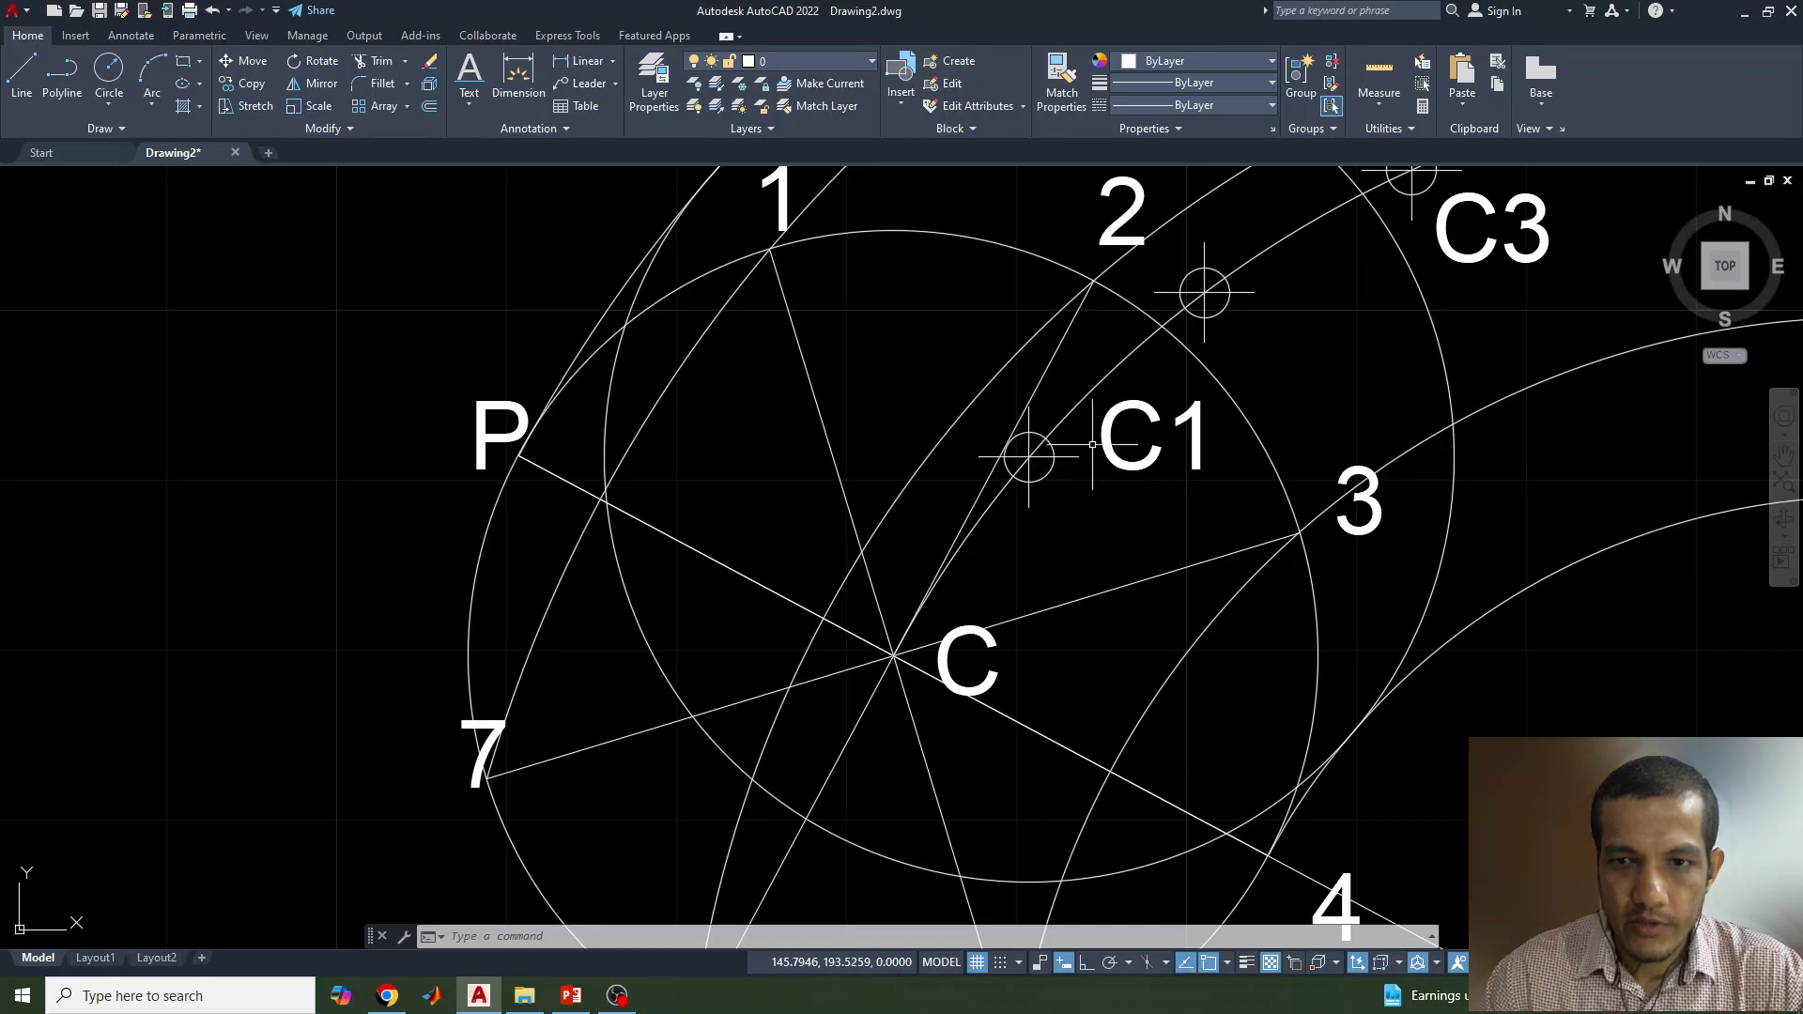
scroll(584, 483, up, 2)
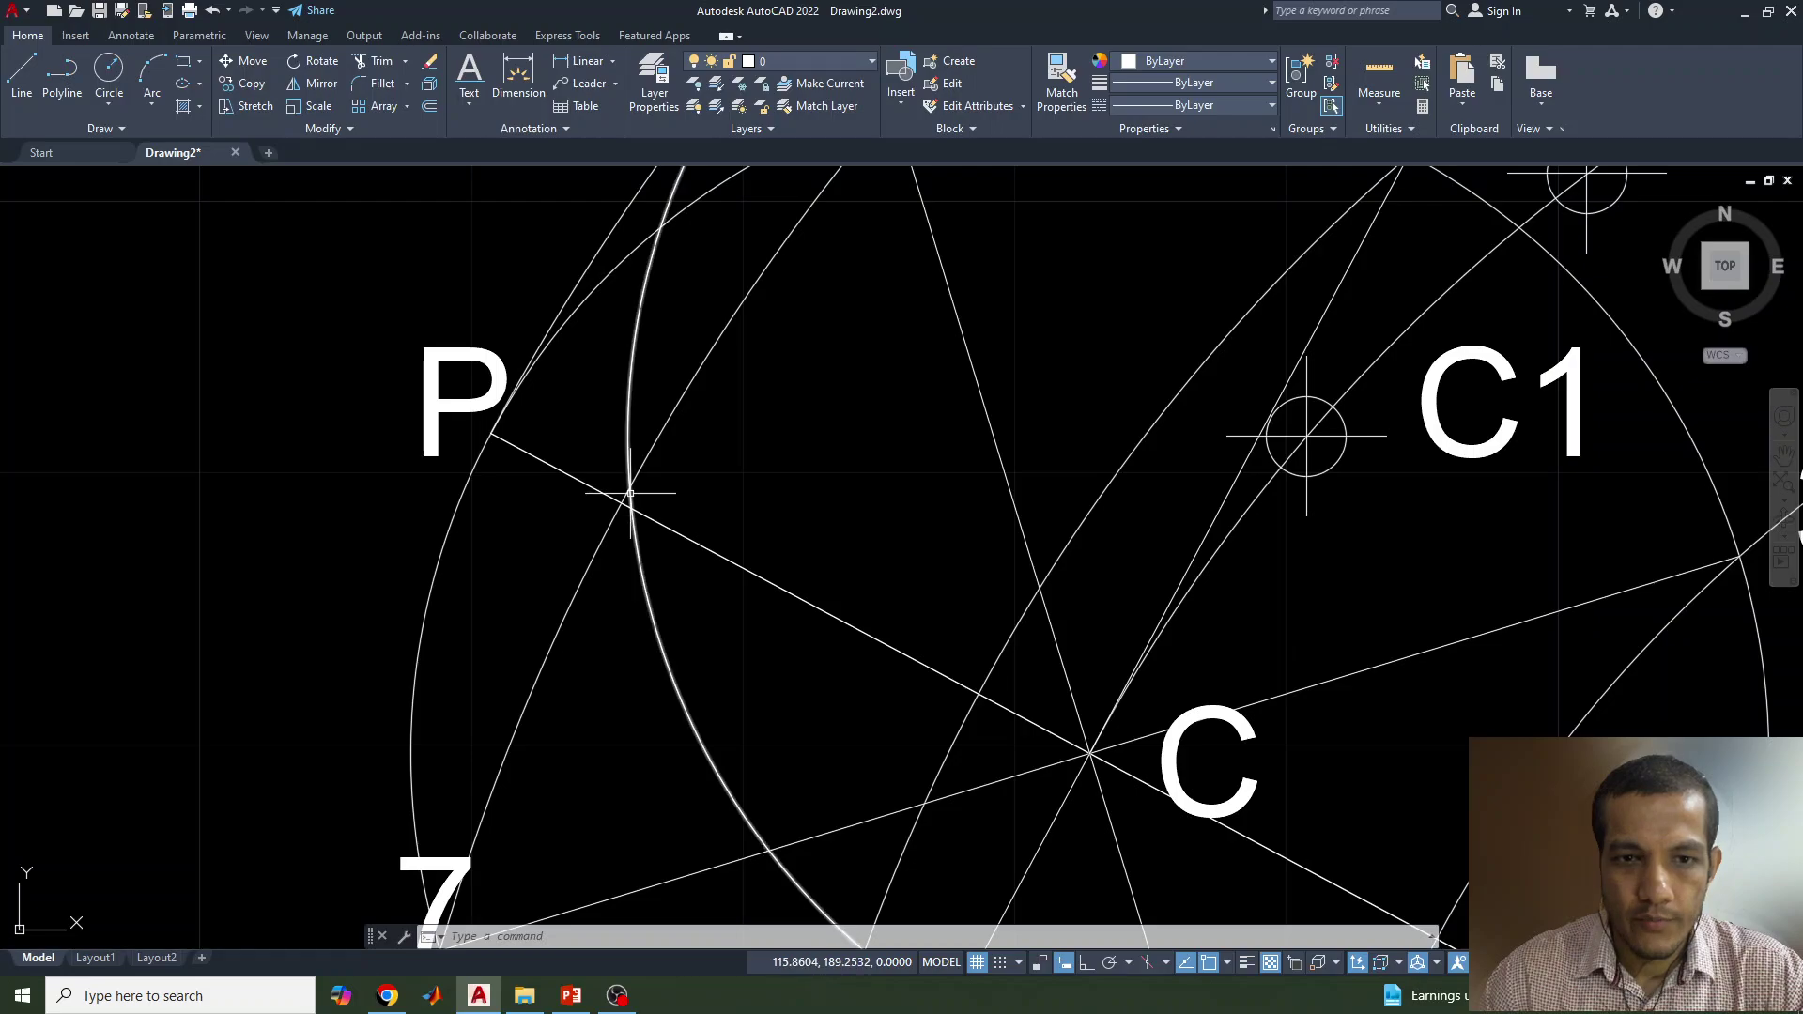
text(po)
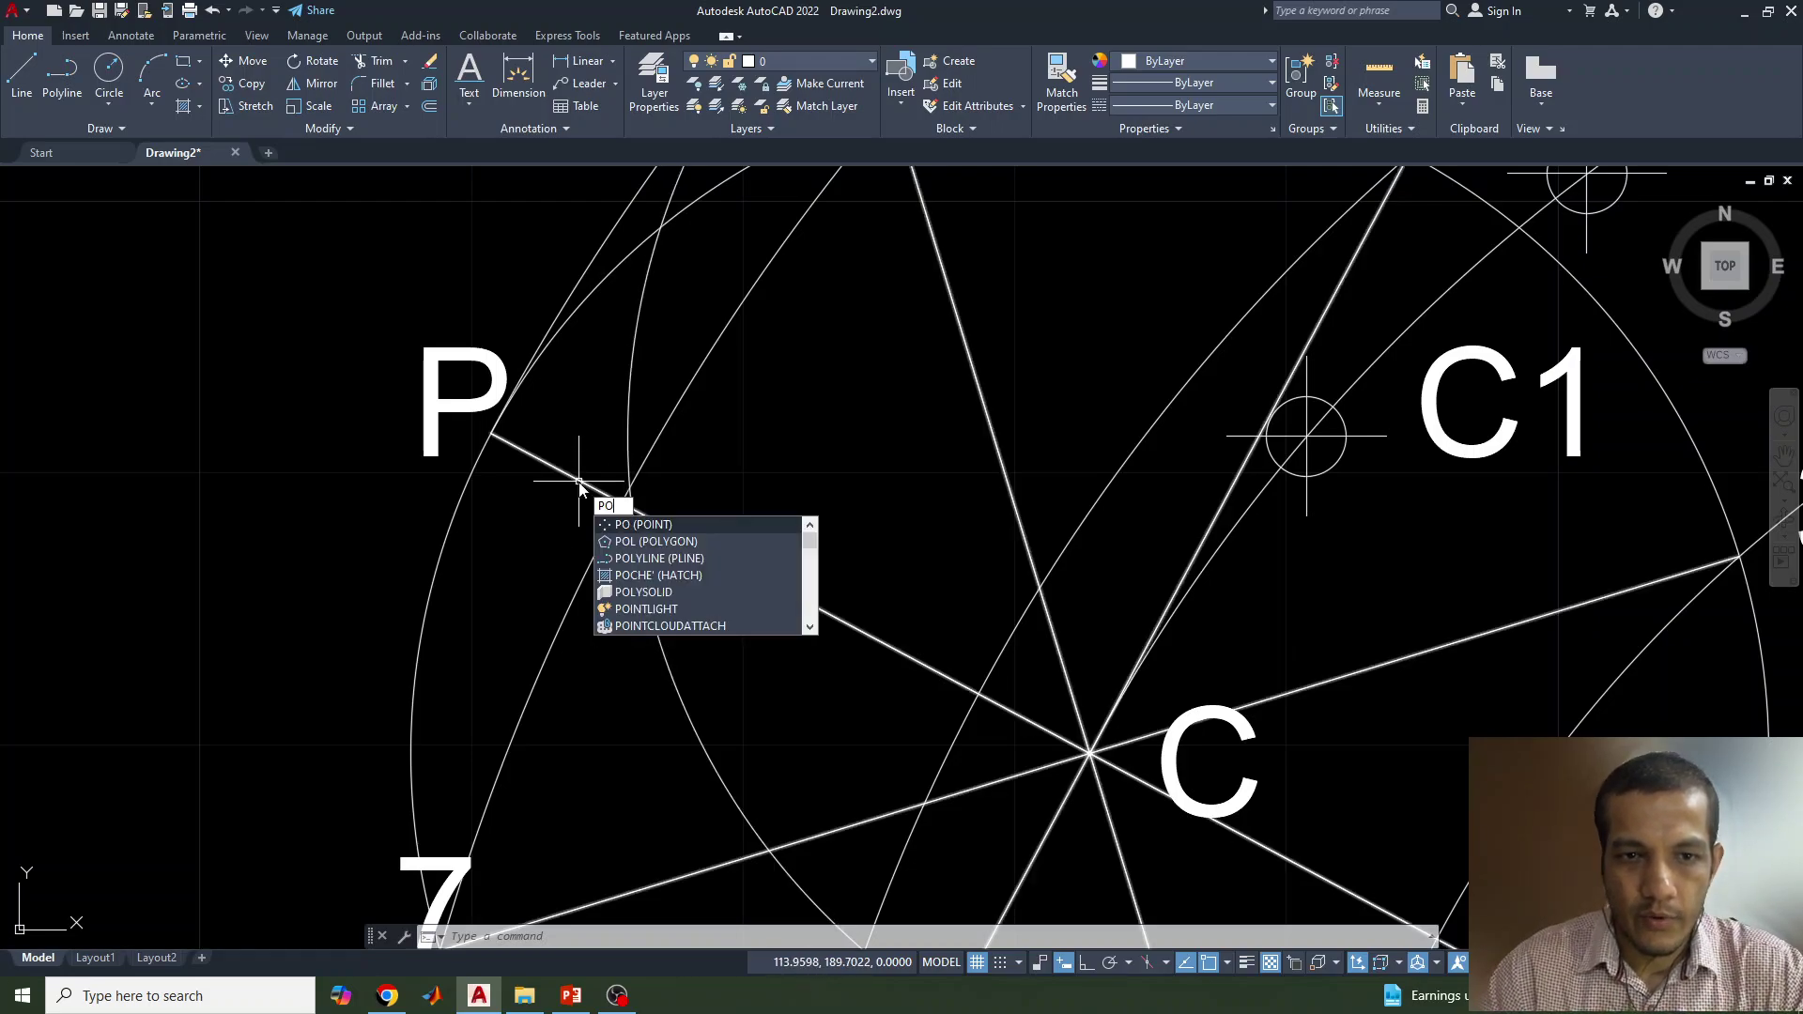
key(Return)
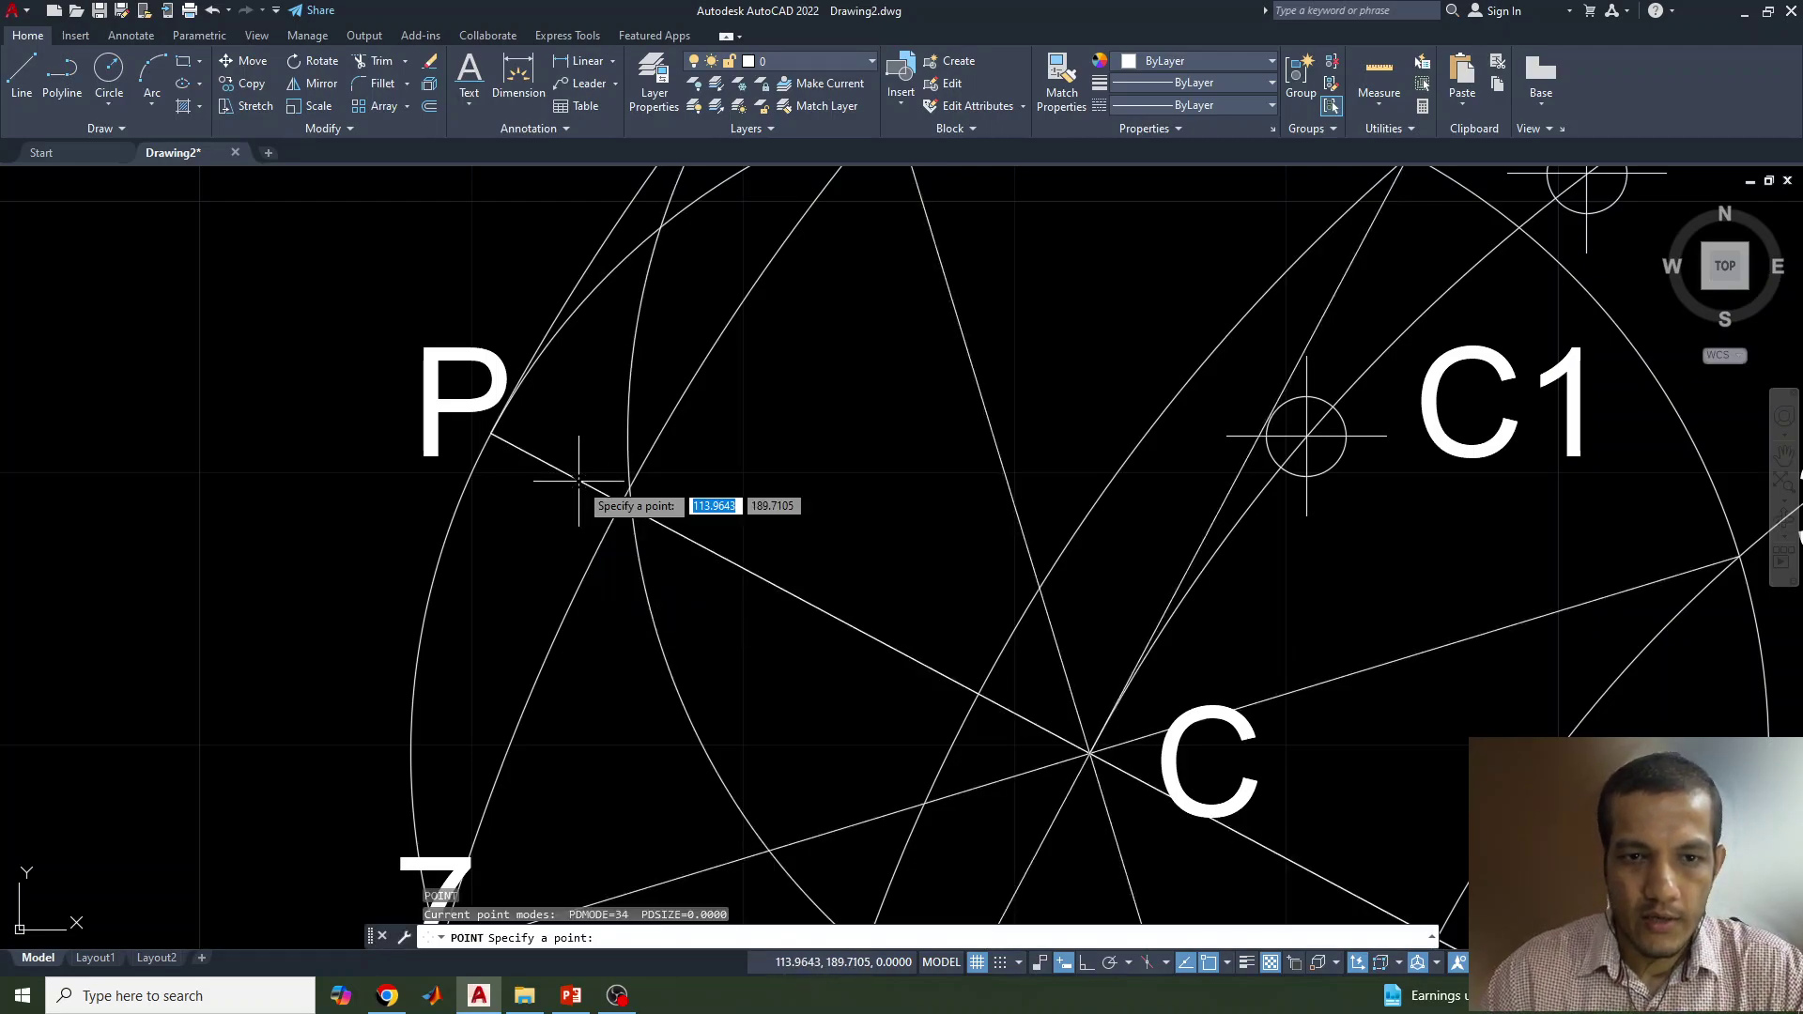
click(629, 488)
Step: Move the circle centred on C1 so its centre lies on the second division point of the locus arc
middle_drag(878, 564, 465, 554)
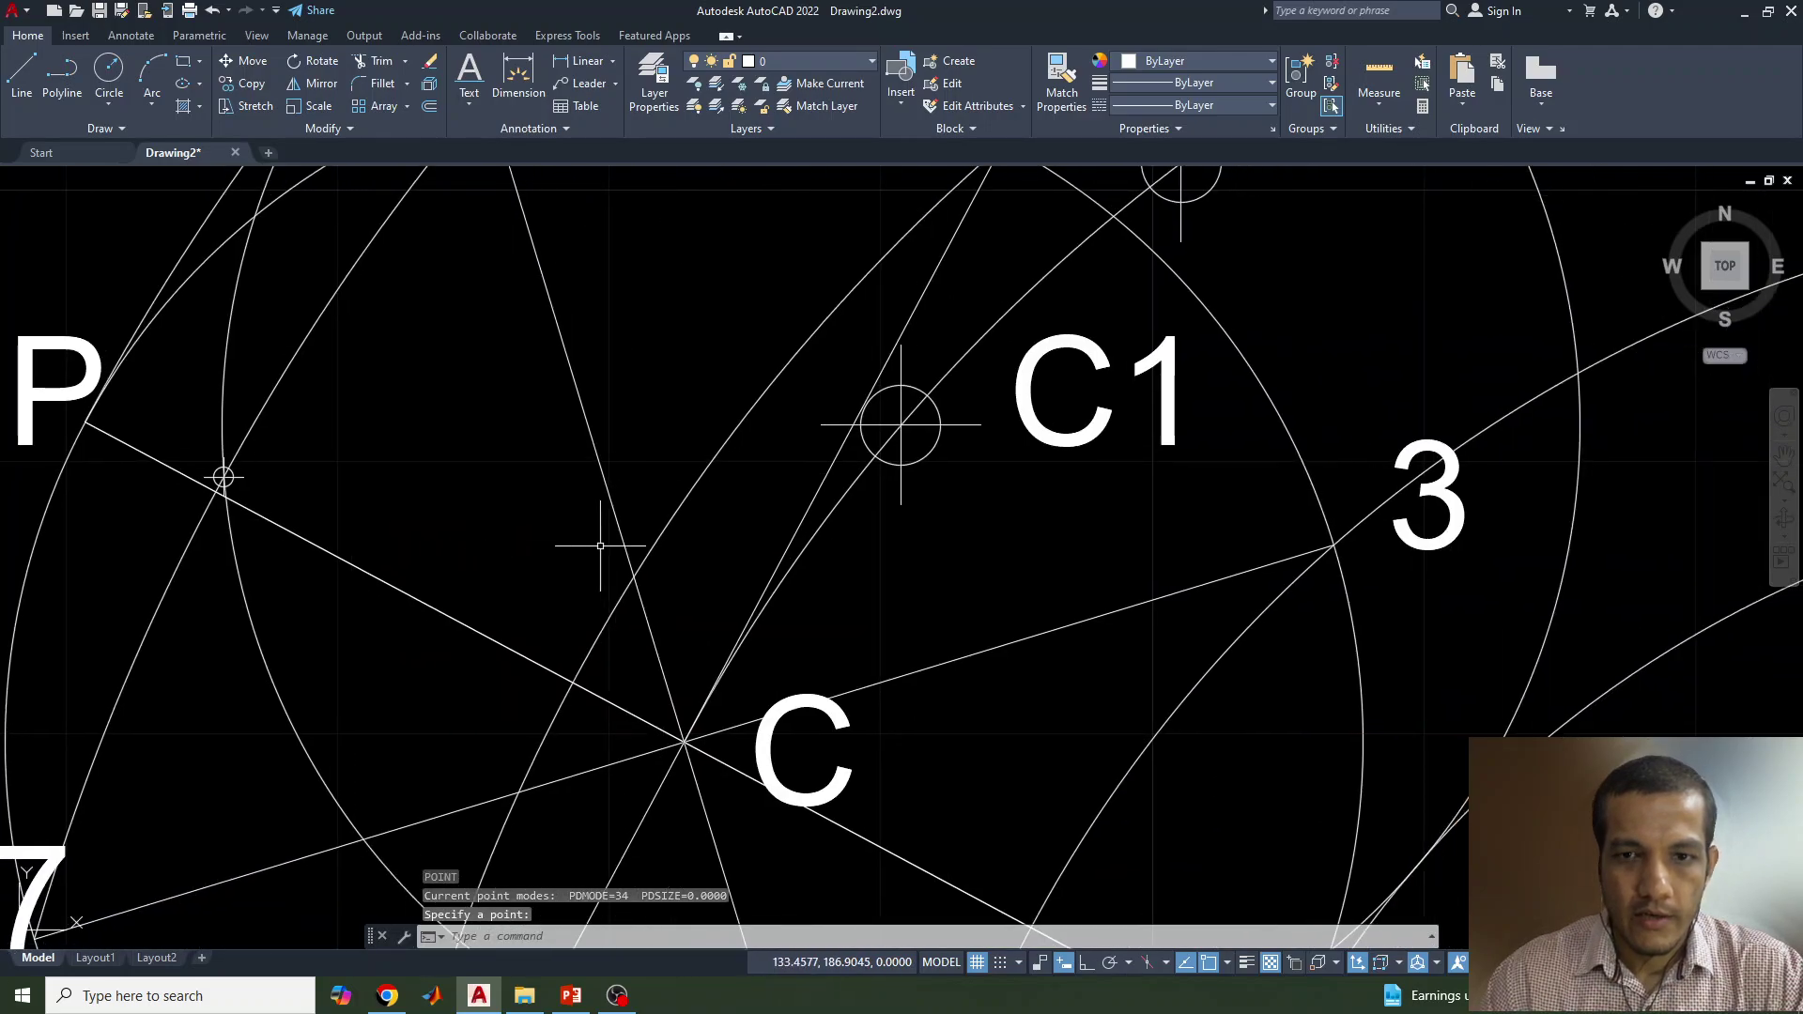
scroll(714, 548, down, 2)
scroll(1047, 402, down, 3)
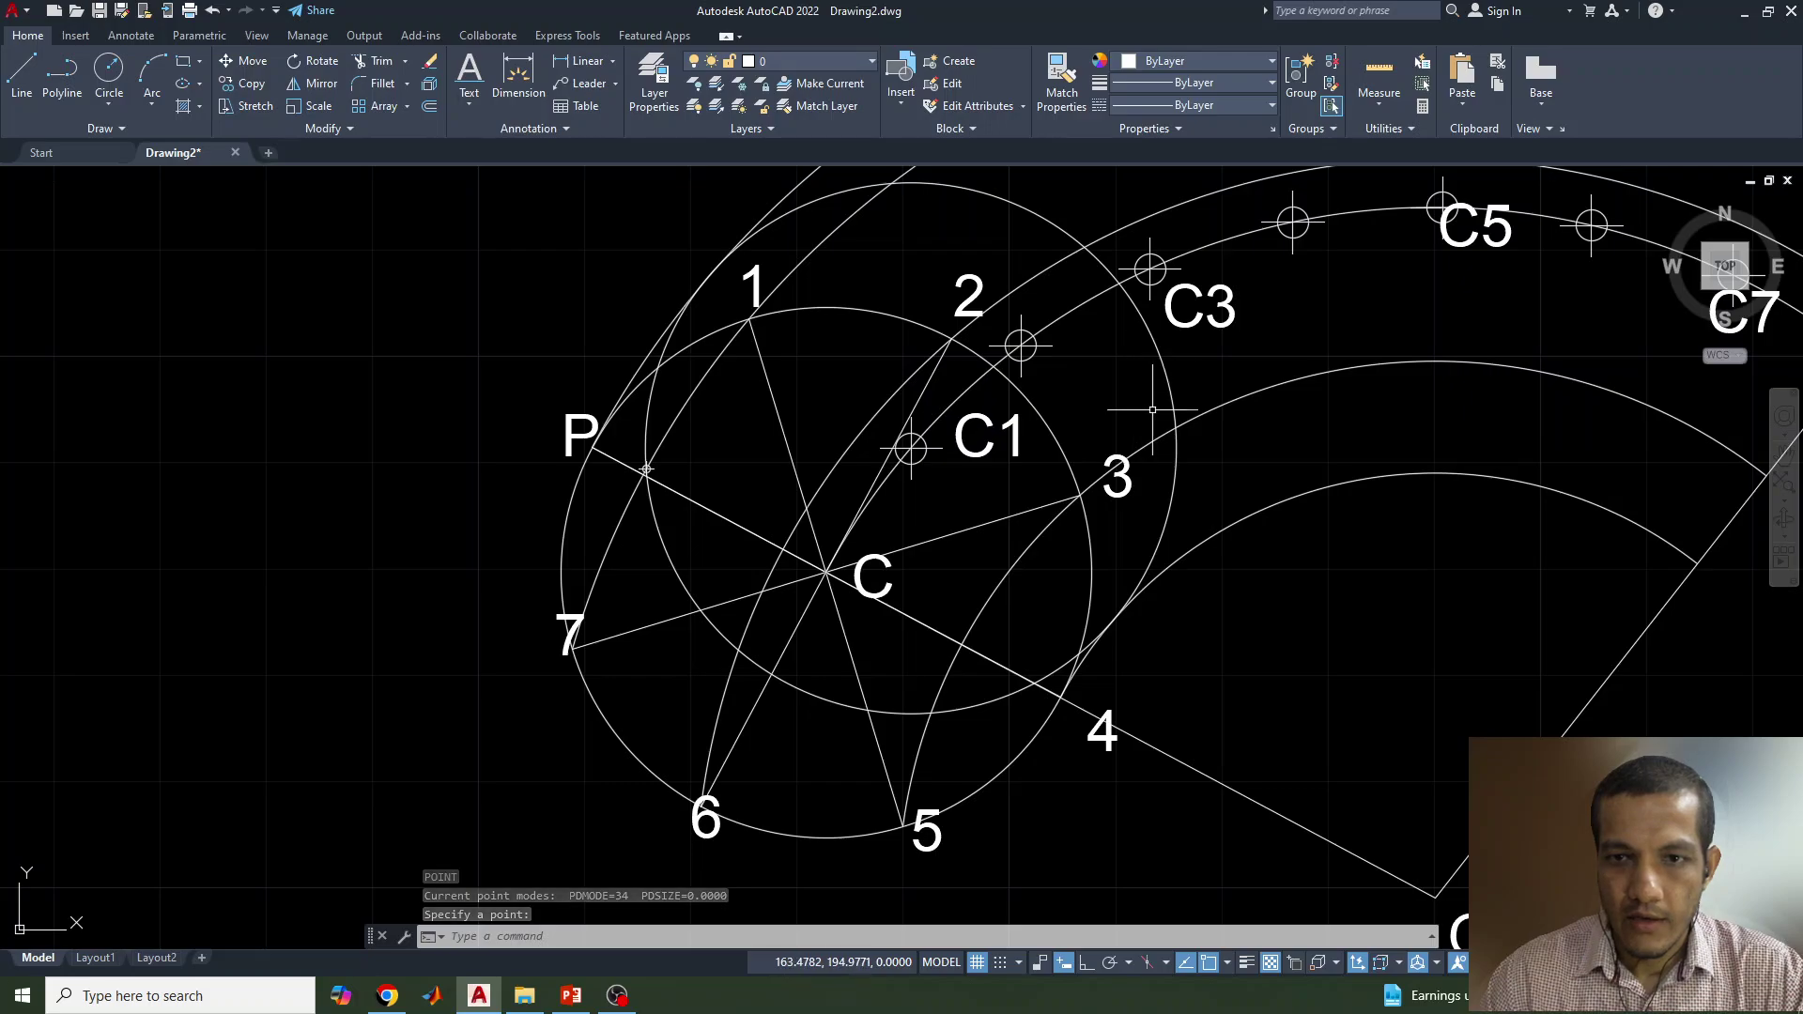
mouse_move(1160, 403)
middle_down()
mouse_move(987, 424)
mouse_move(869, 468)
middle_up()
click(860, 455)
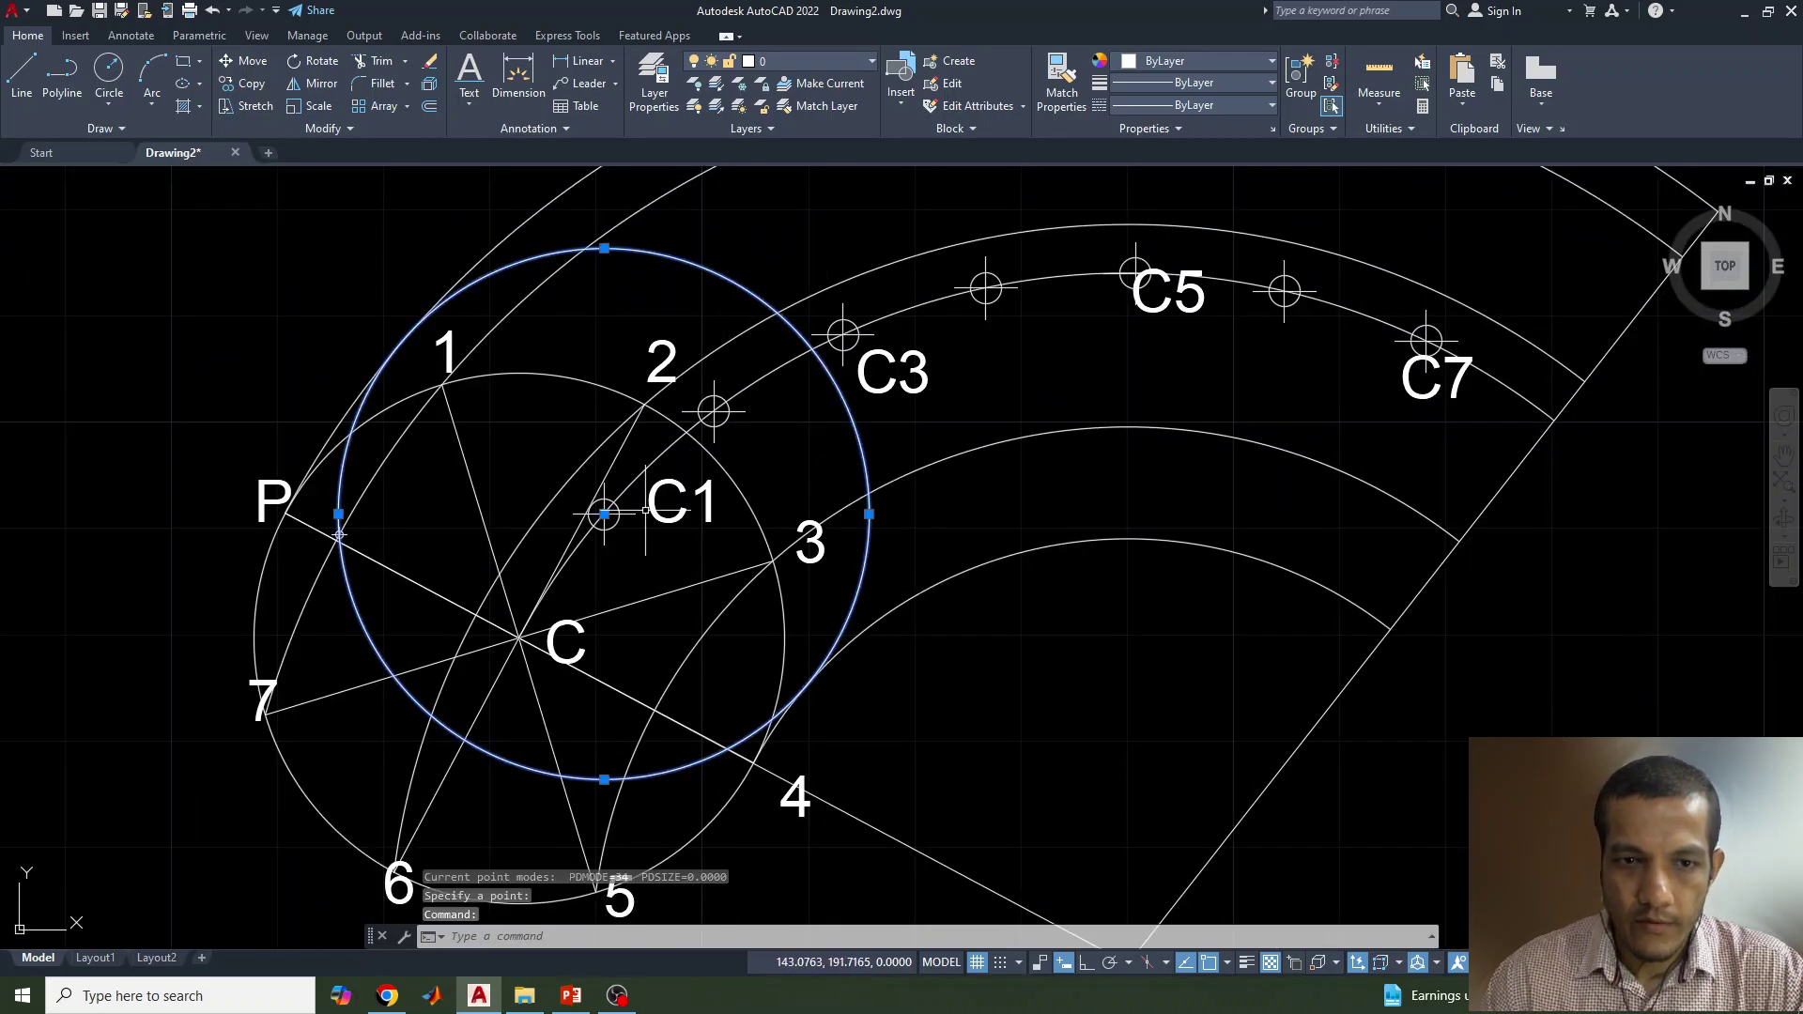
click(604, 514)
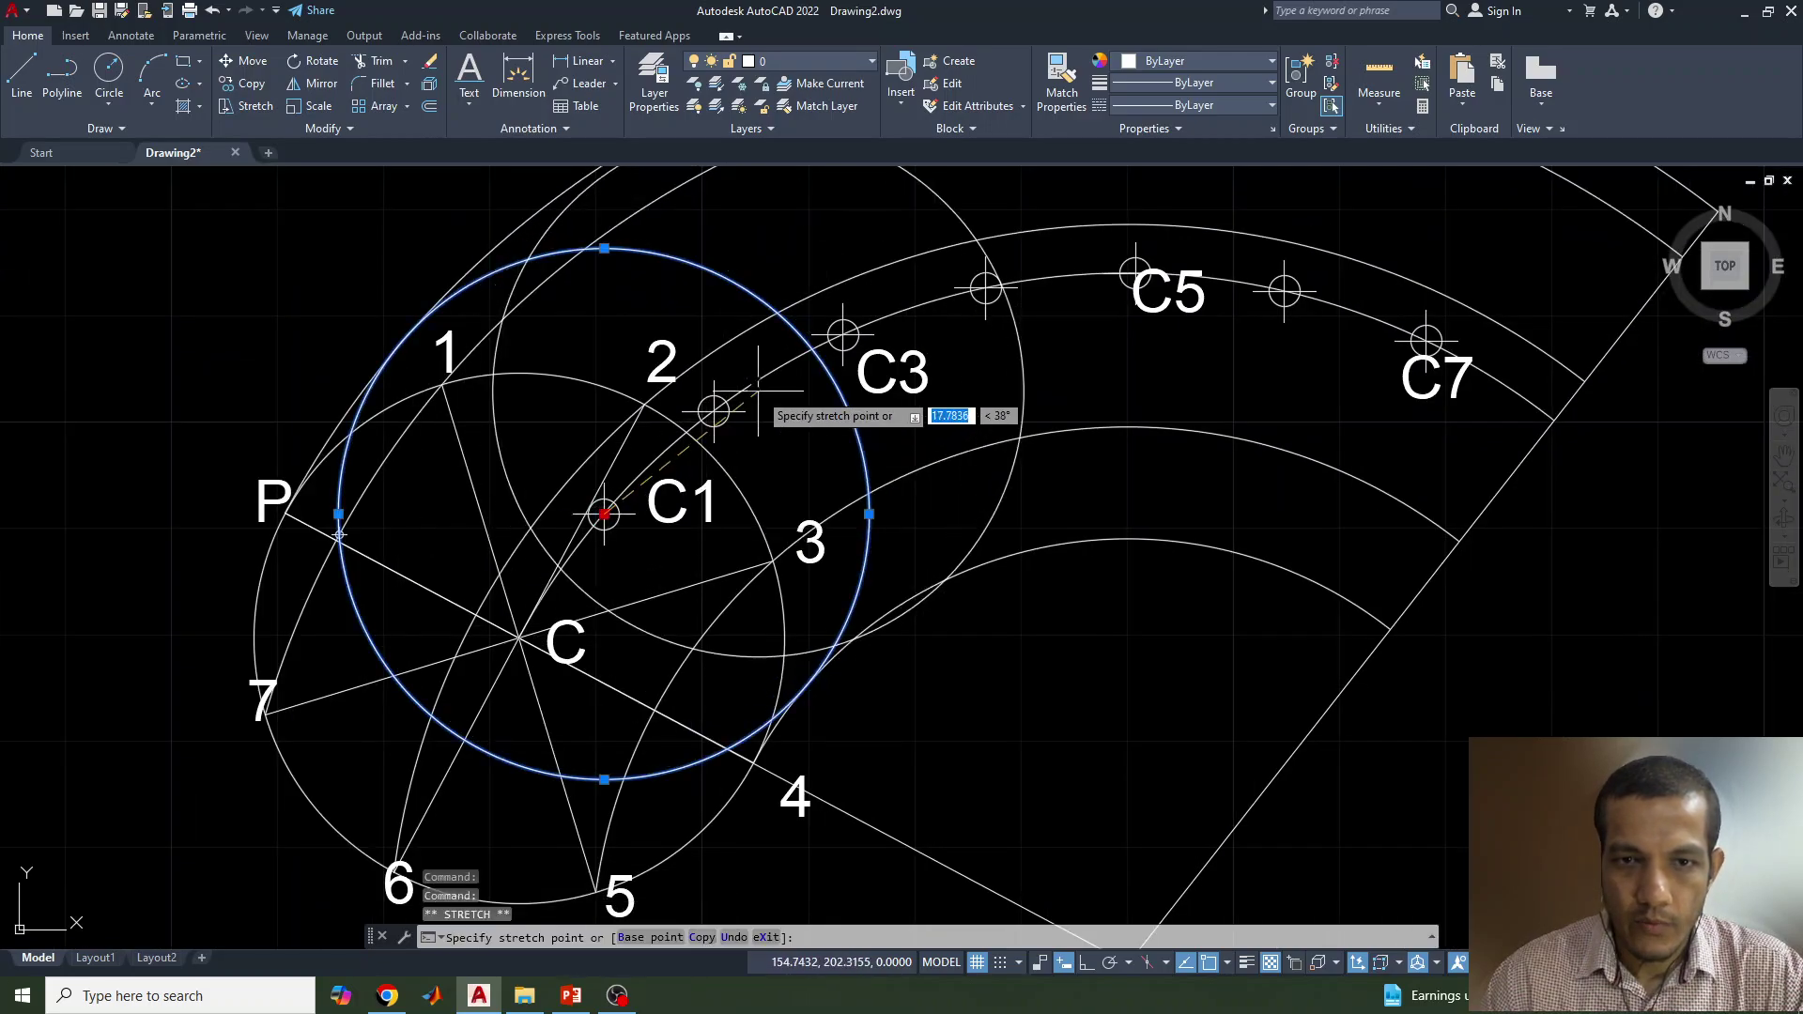
click(714, 410)
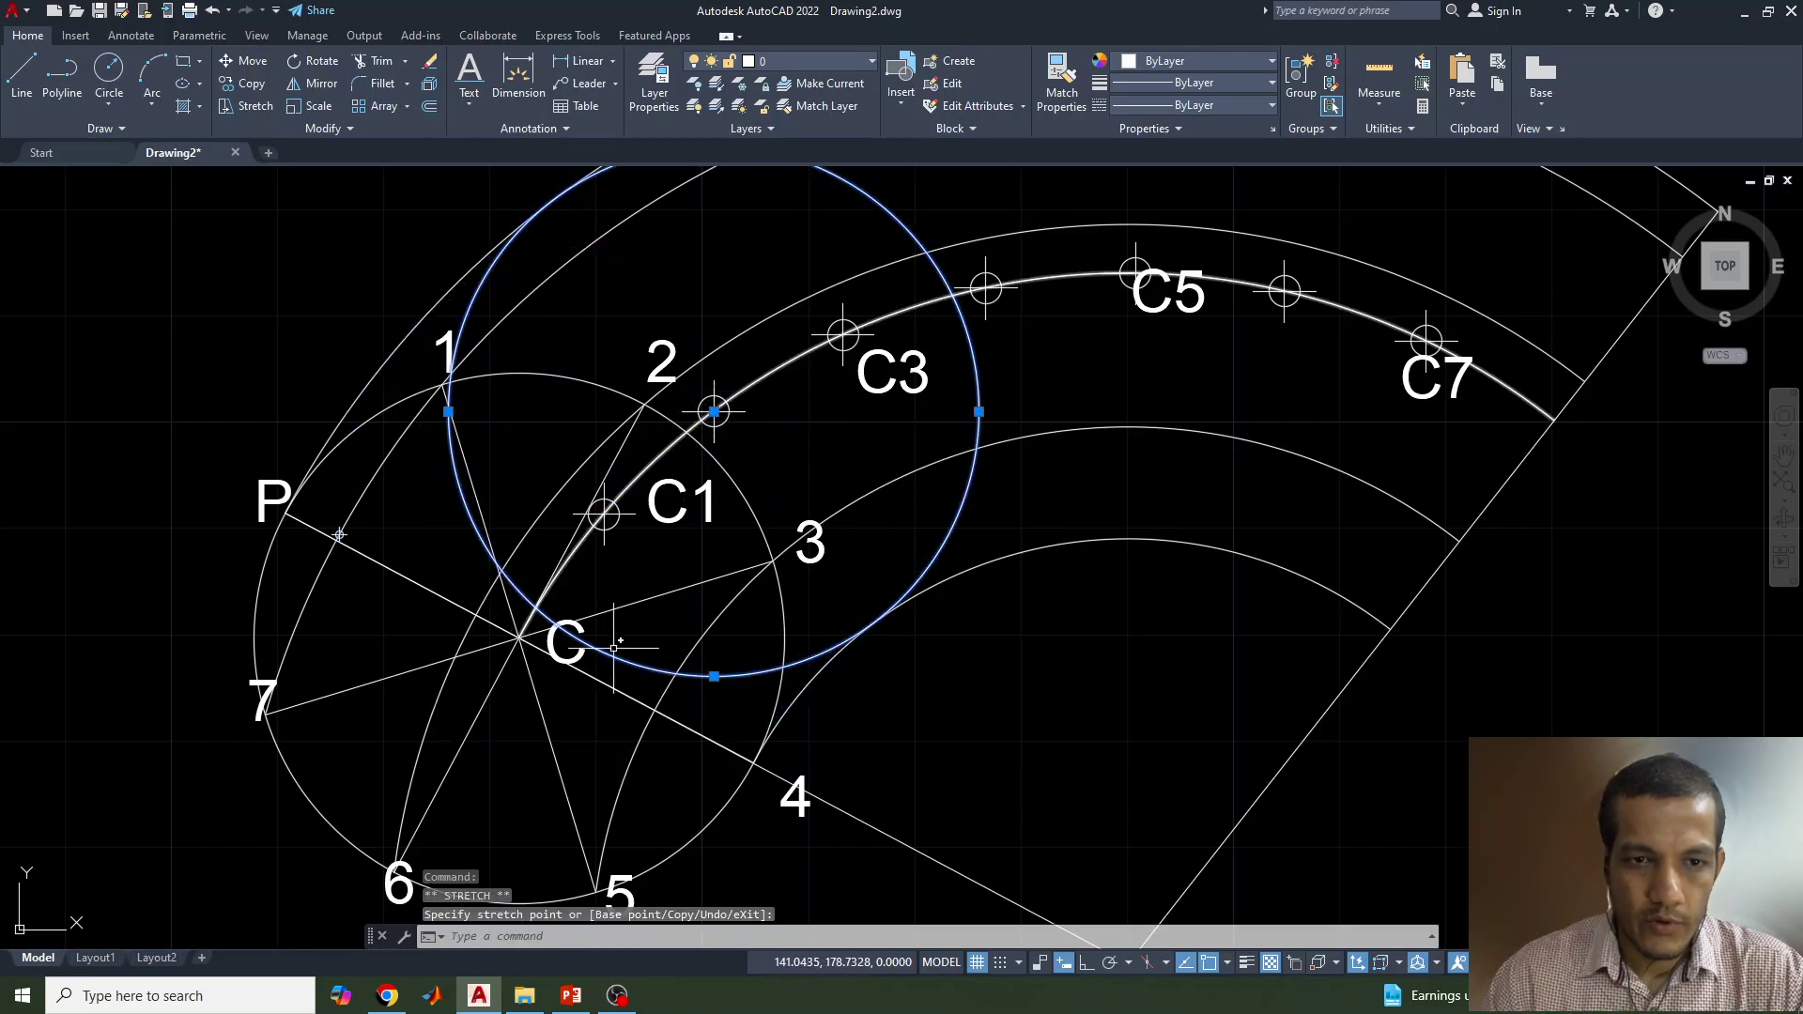
Step: Place a point near C where the moved circle crosses the arc through 2 and 6
scroll(498, 574, up, 4)
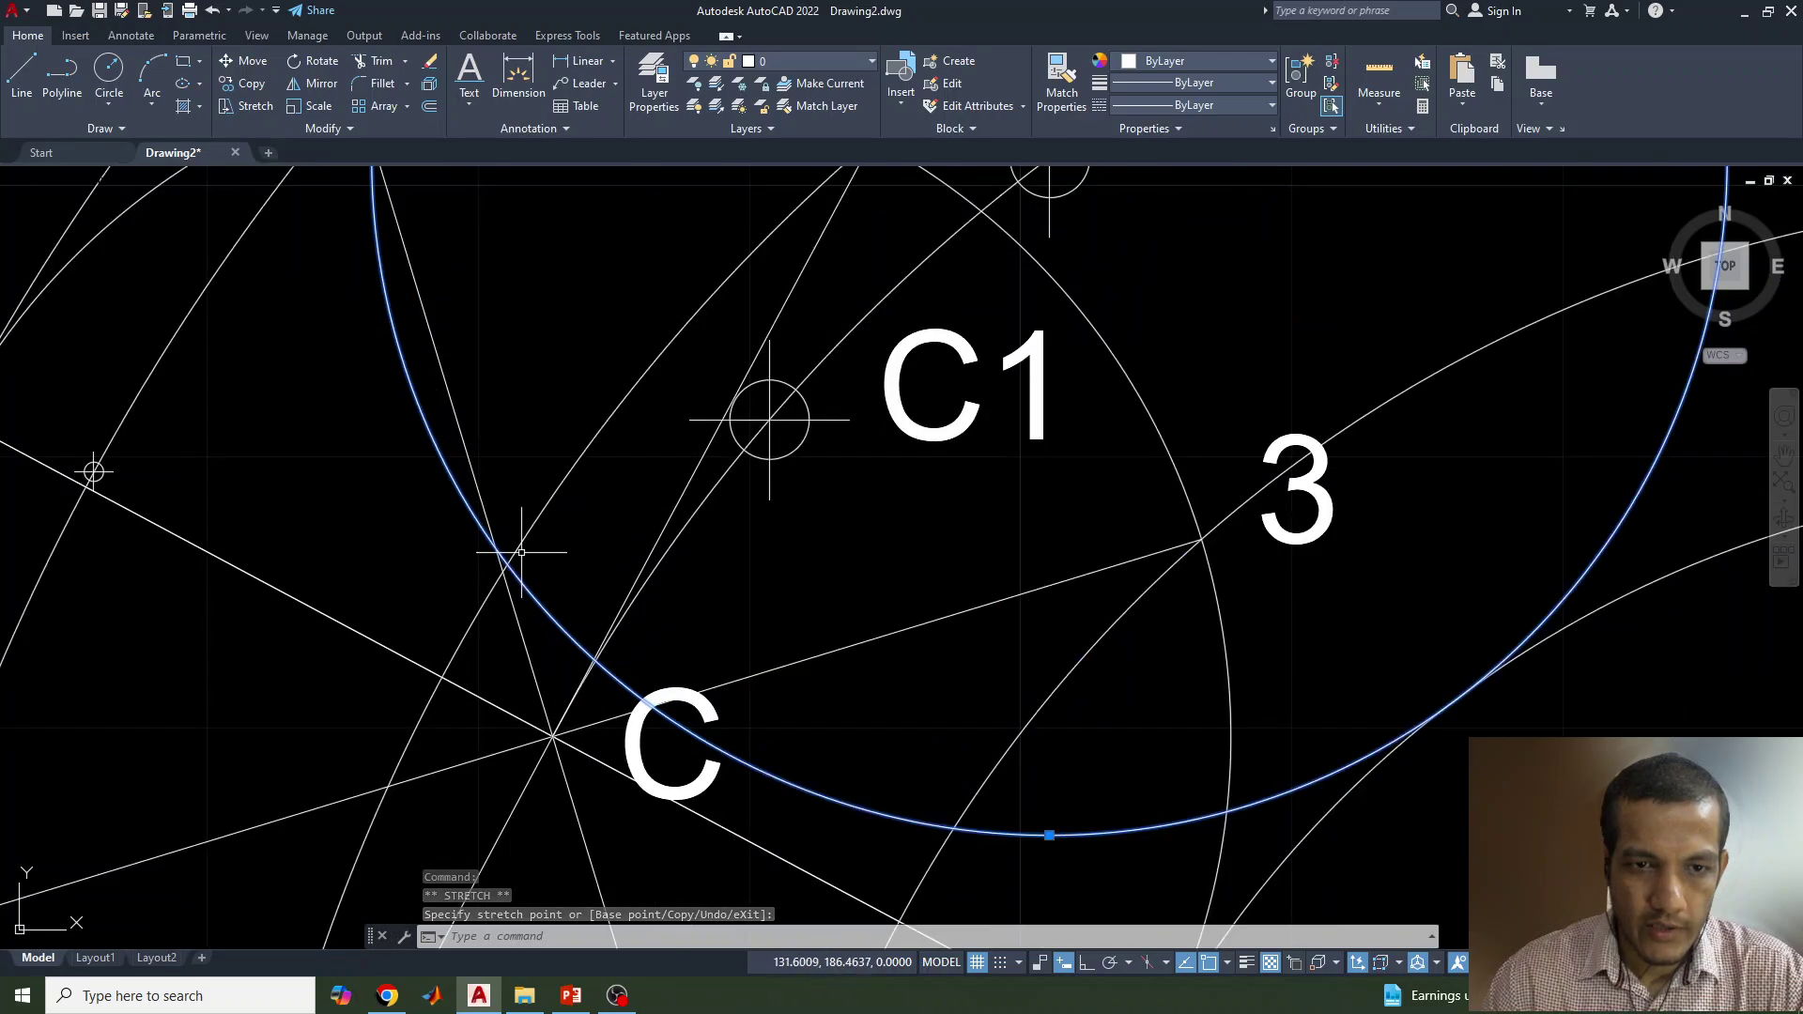
text(po)
key(Return)
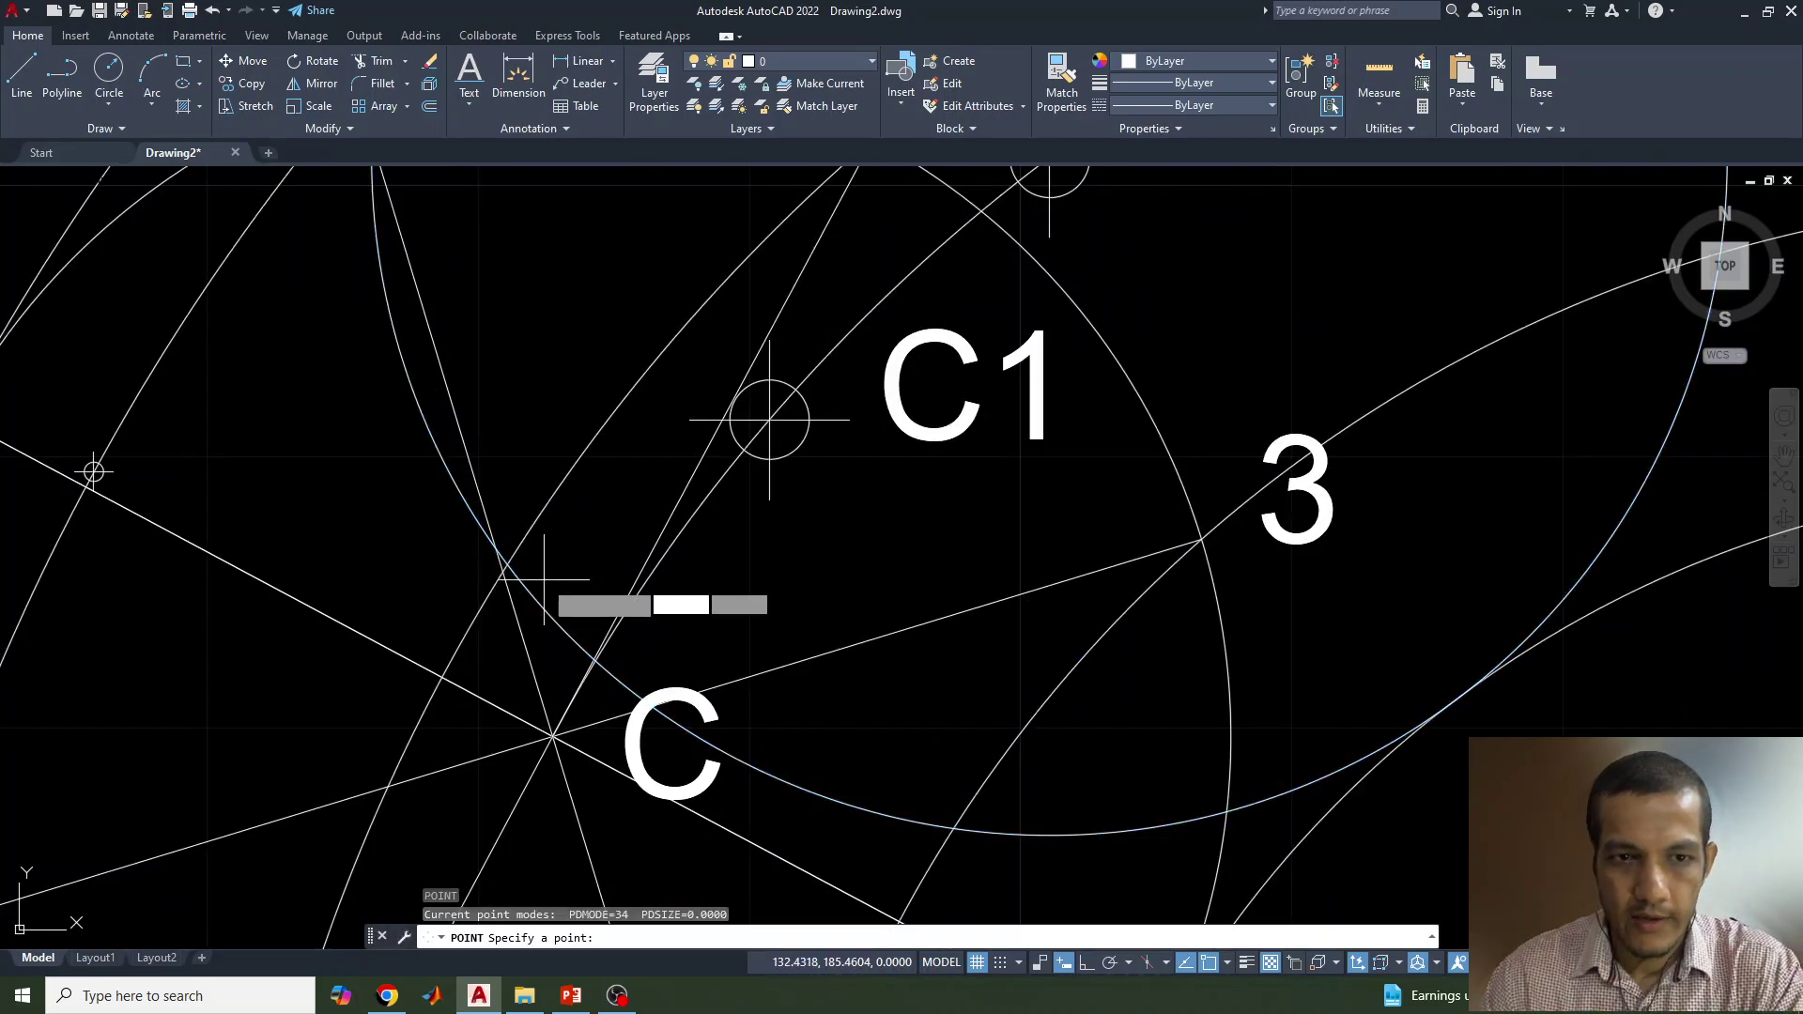
click(507, 565)
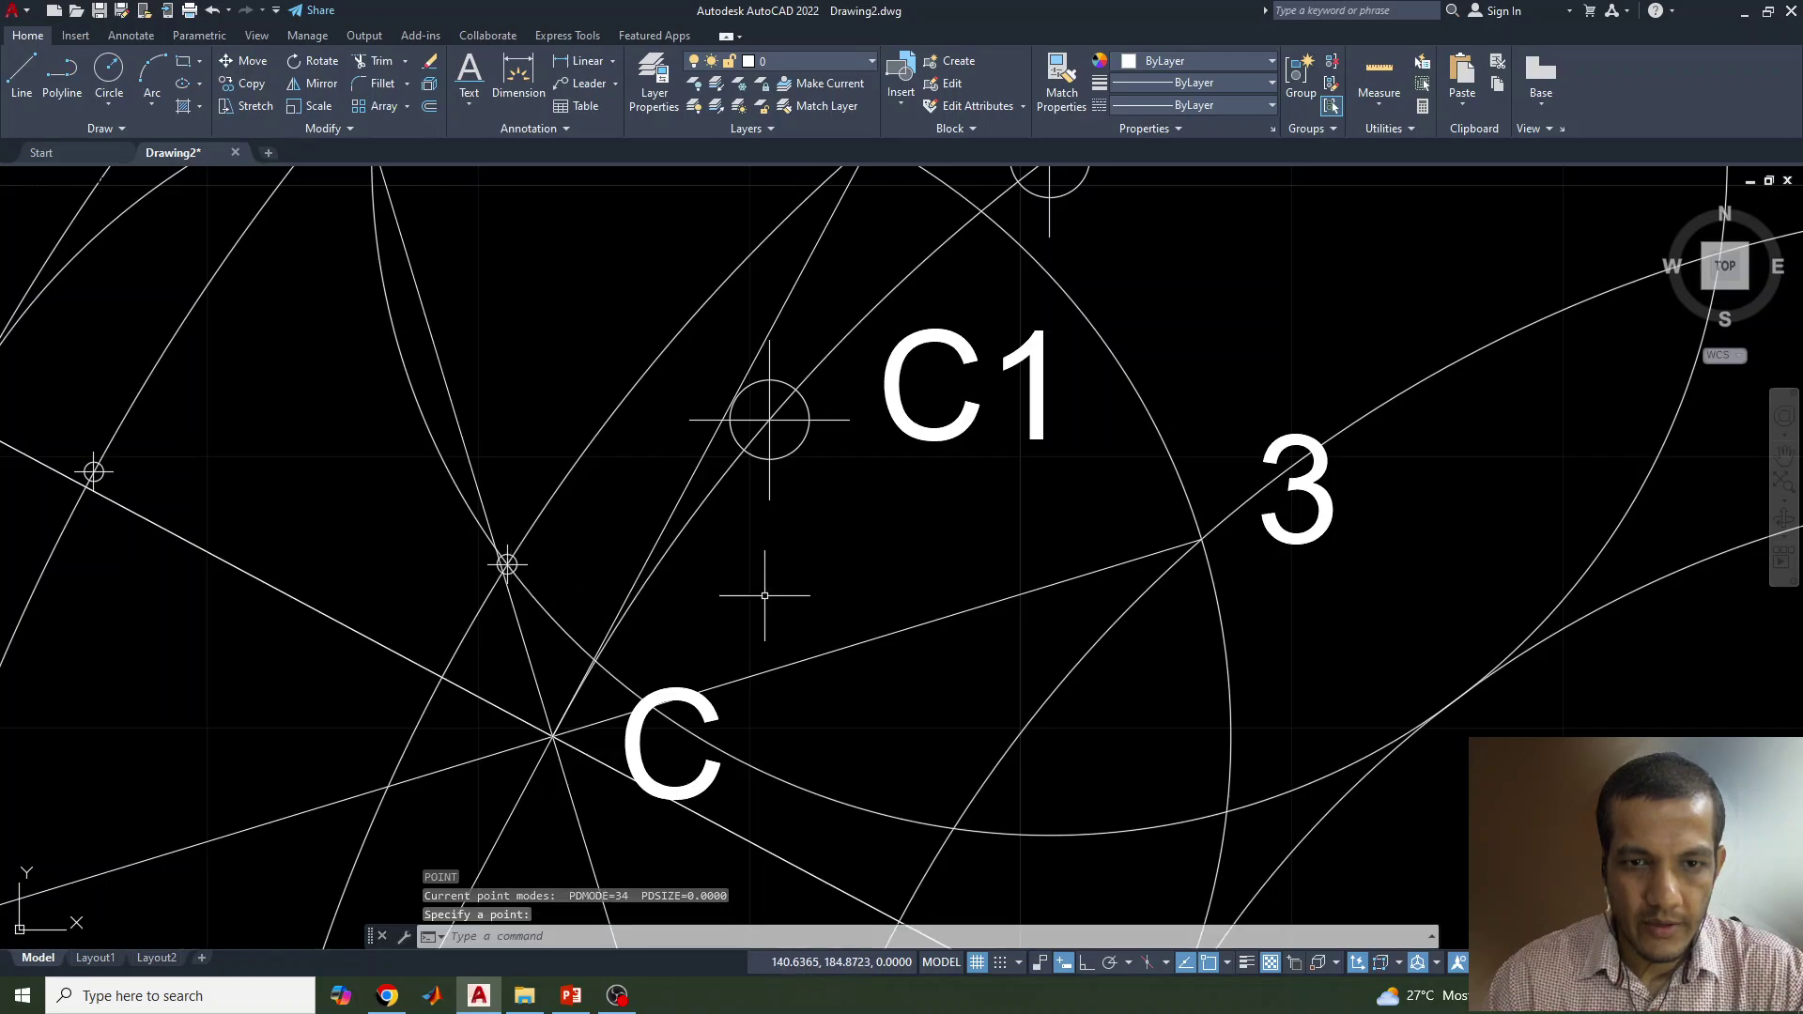
Step: Move the circle from the second division point so its centre lies on C3
scroll(764, 595, down, 2)
mouse_move(974, 612)
middle_down()
mouse_move(757, 698)
mouse_move(734, 728)
middle_up()
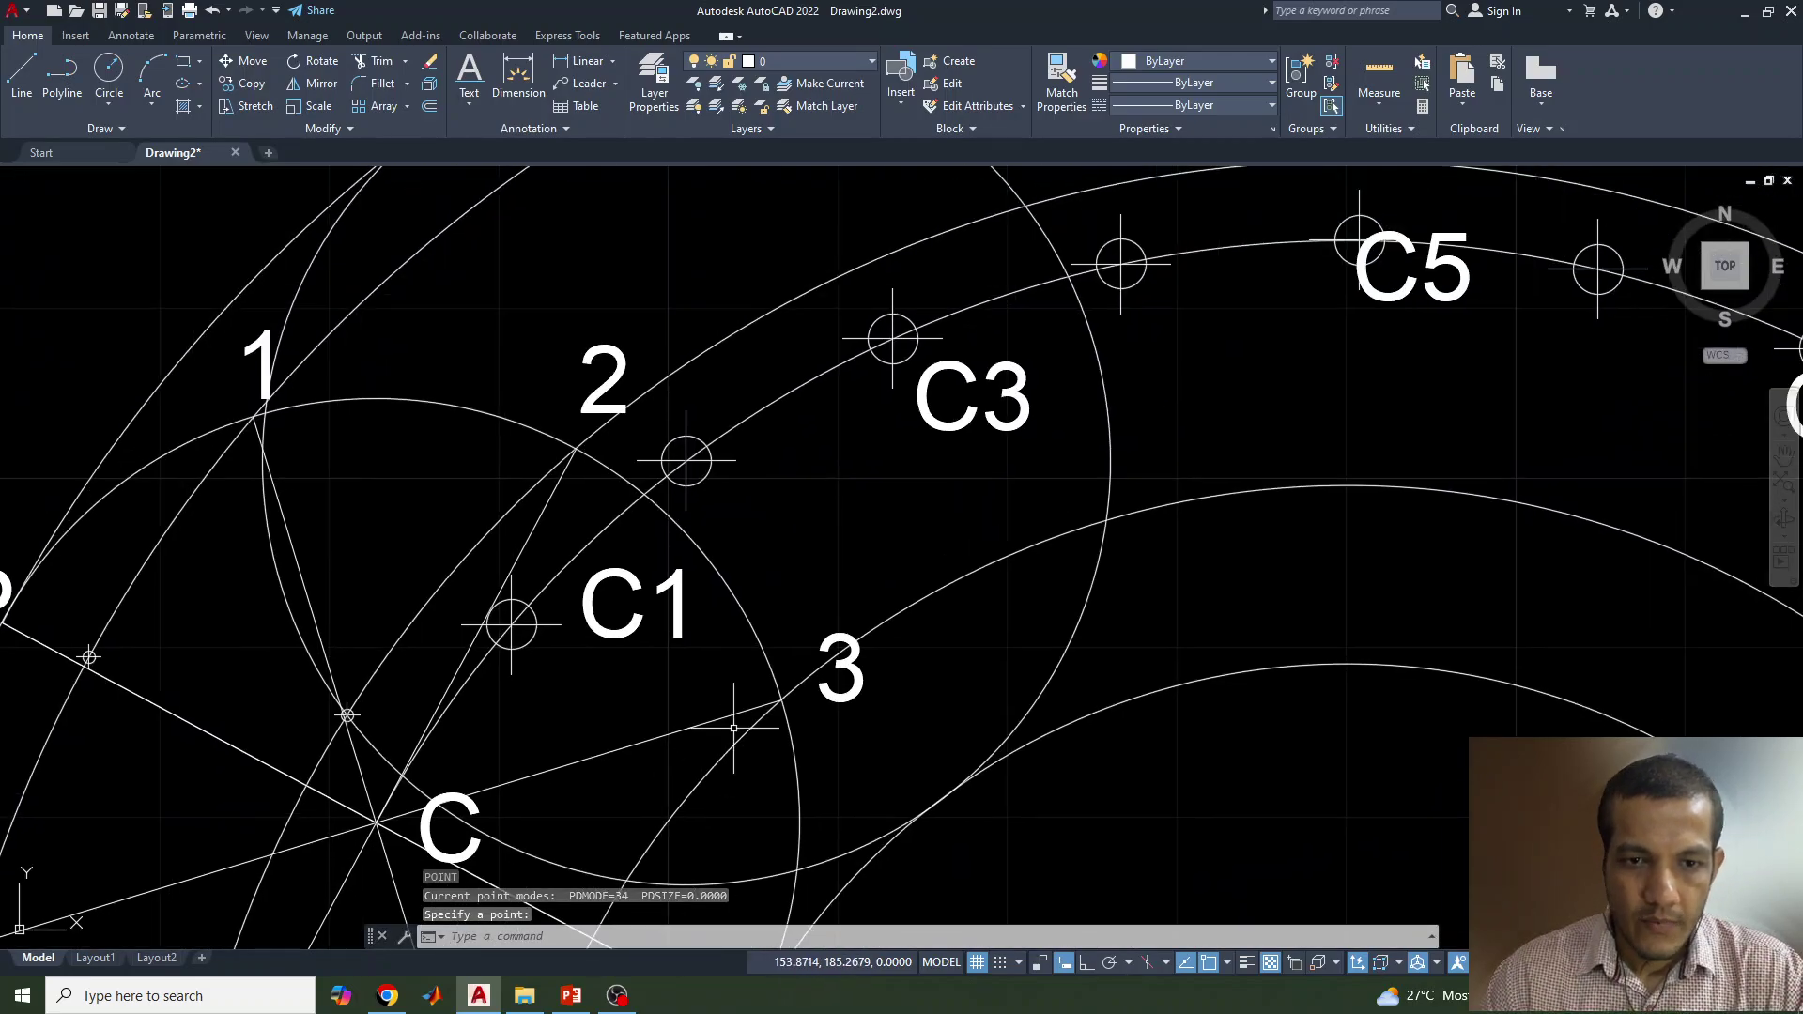
key(Escape)
middle_drag(1059, 518, 1076, 605)
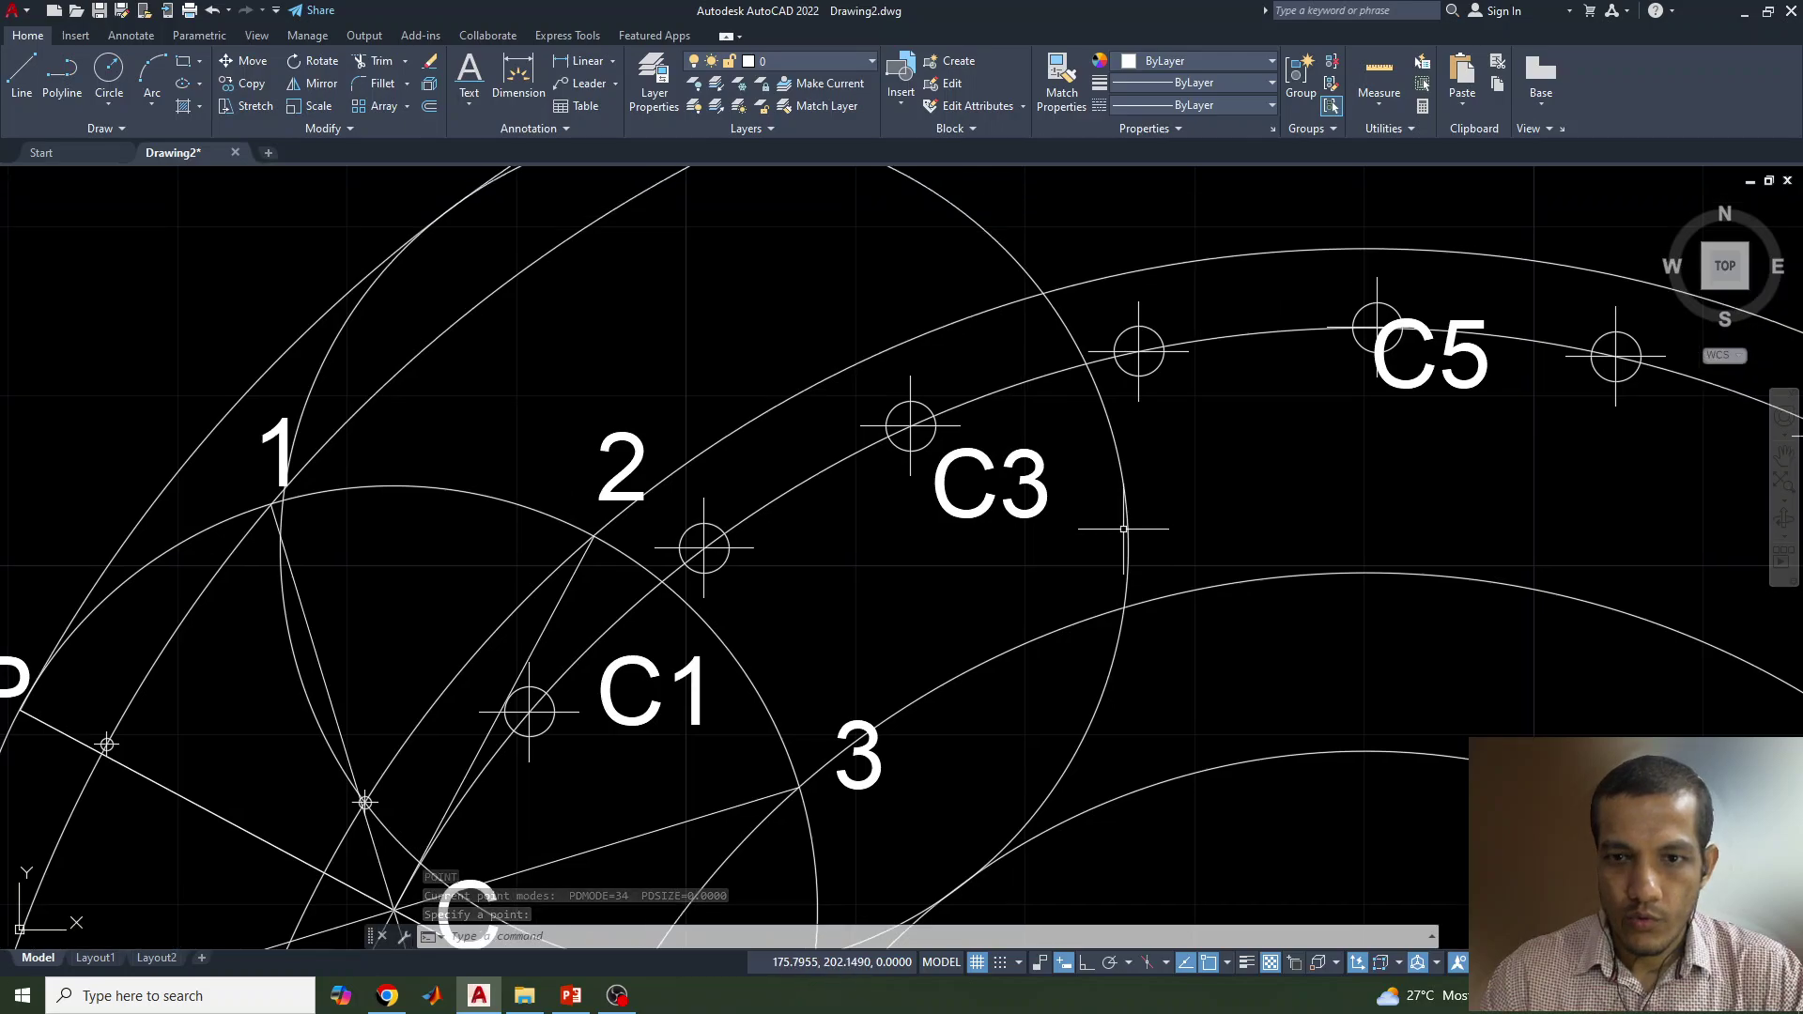
click(1127, 514)
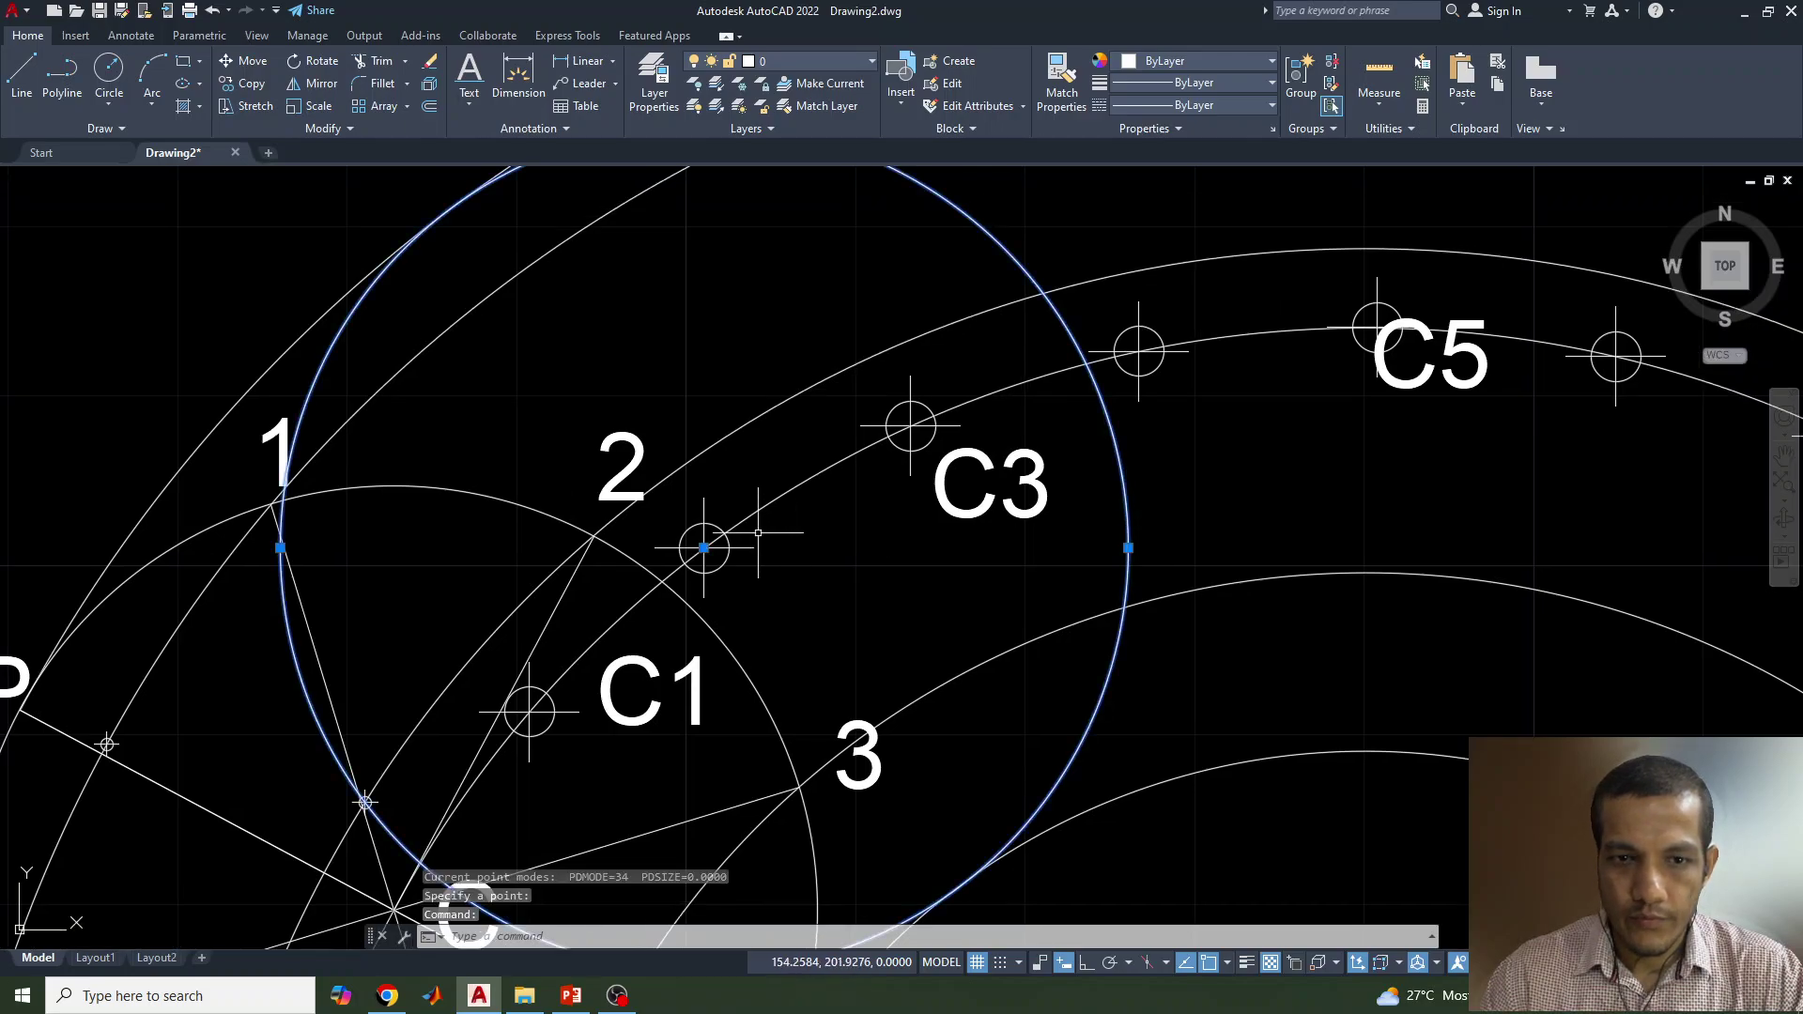
click(705, 548)
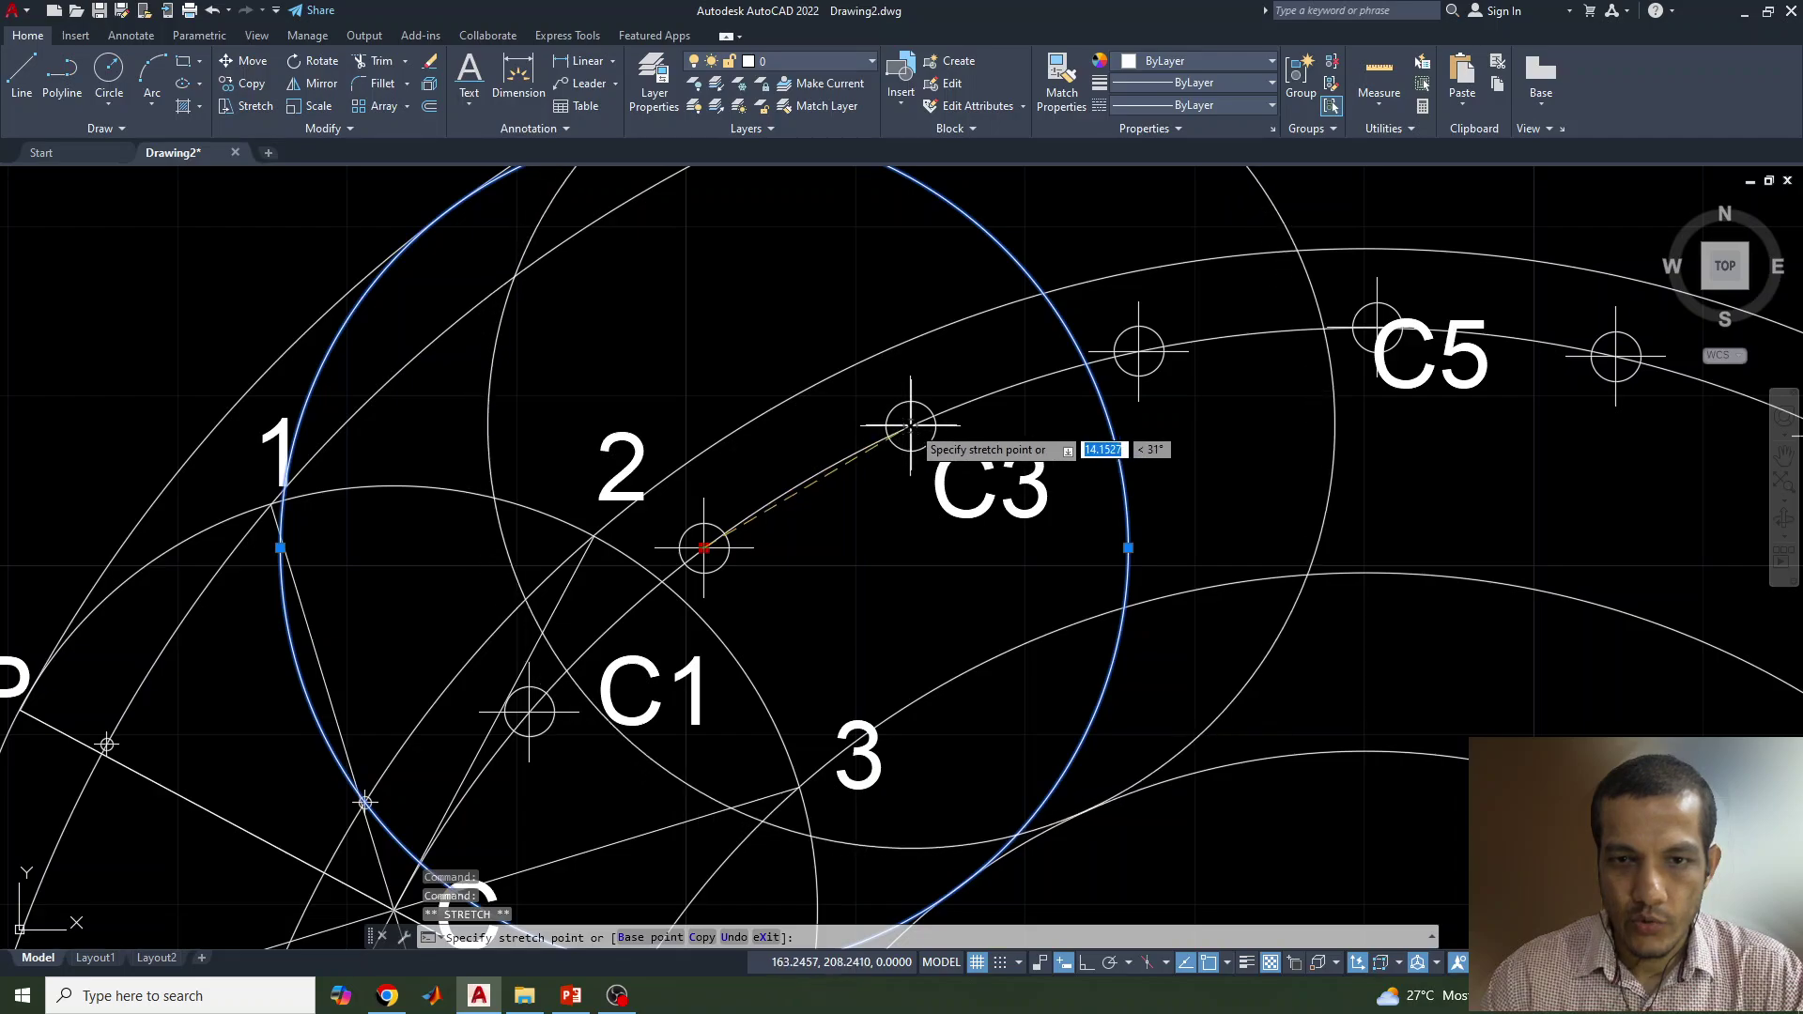
click(910, 425)
Step: Place a point near label 3 where the circle centred on C3 crosses the arc through 3 and 5
mouse_move(922, 670)
middle_down()
mouse_move(886, 636)
mouse_move(826, 481)
middle_up()
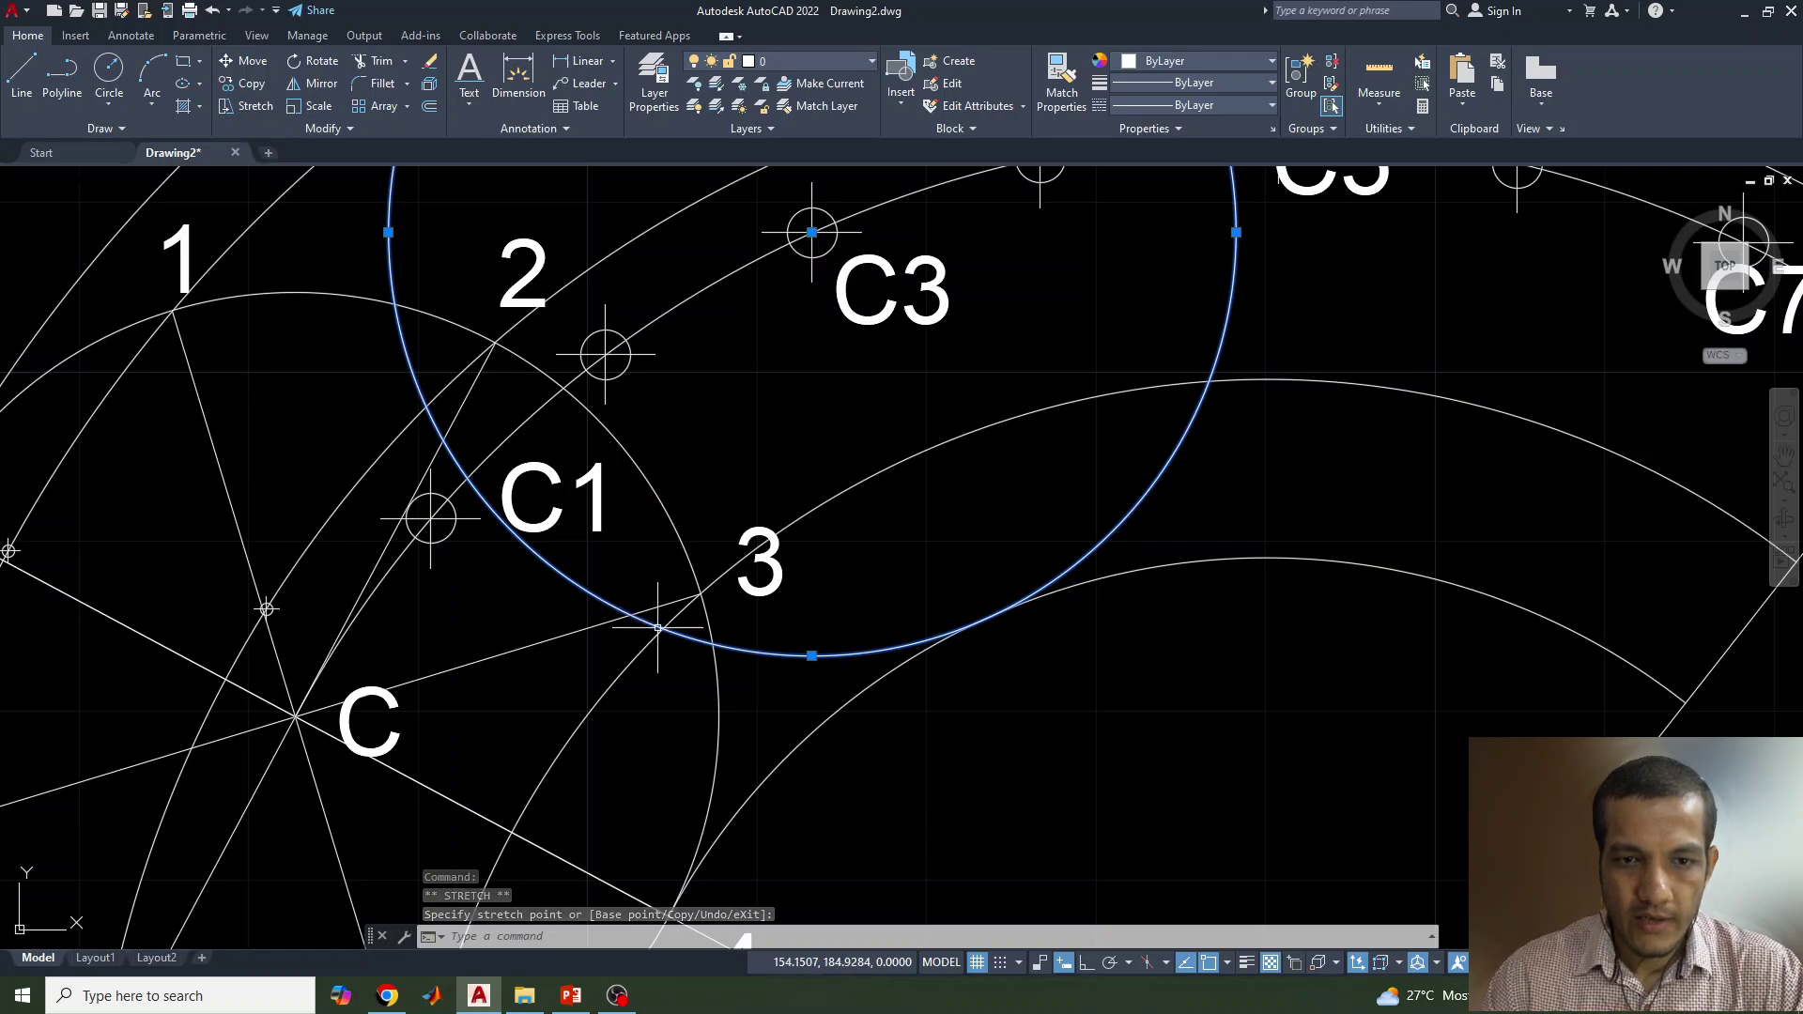
middle_drag(667, 710, 634, 537)
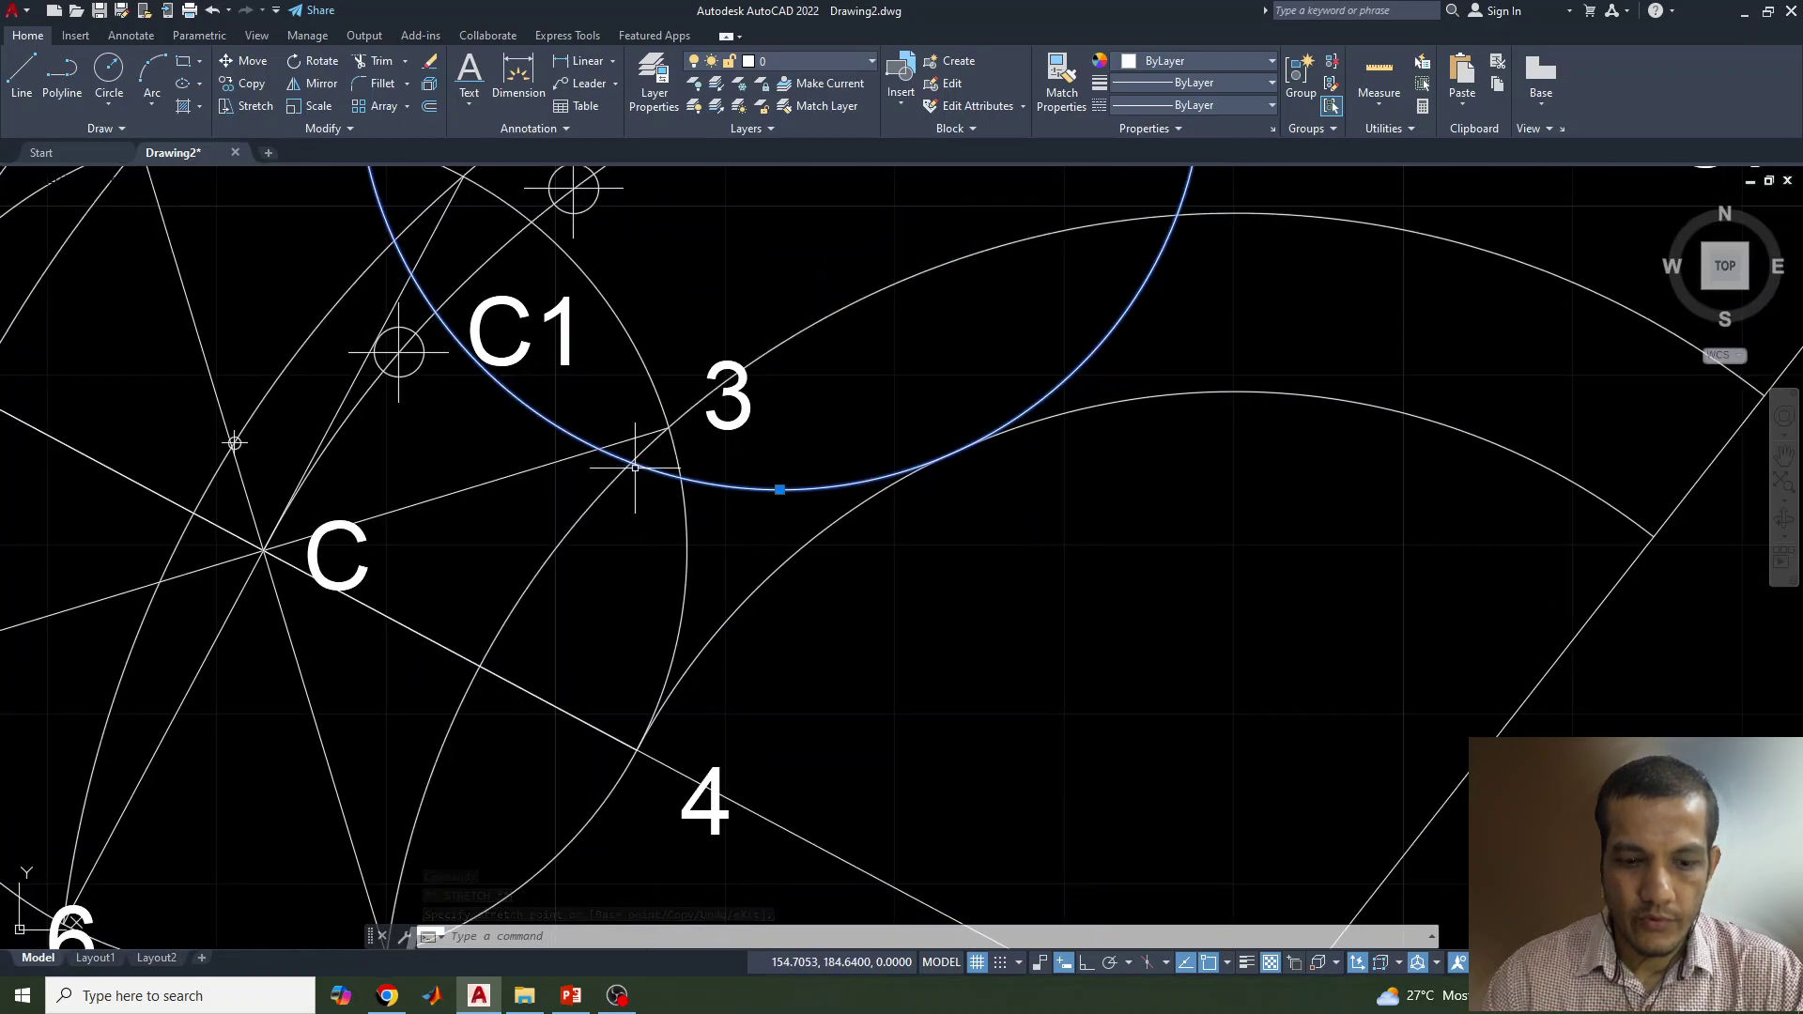
text(PO)
key(Return)
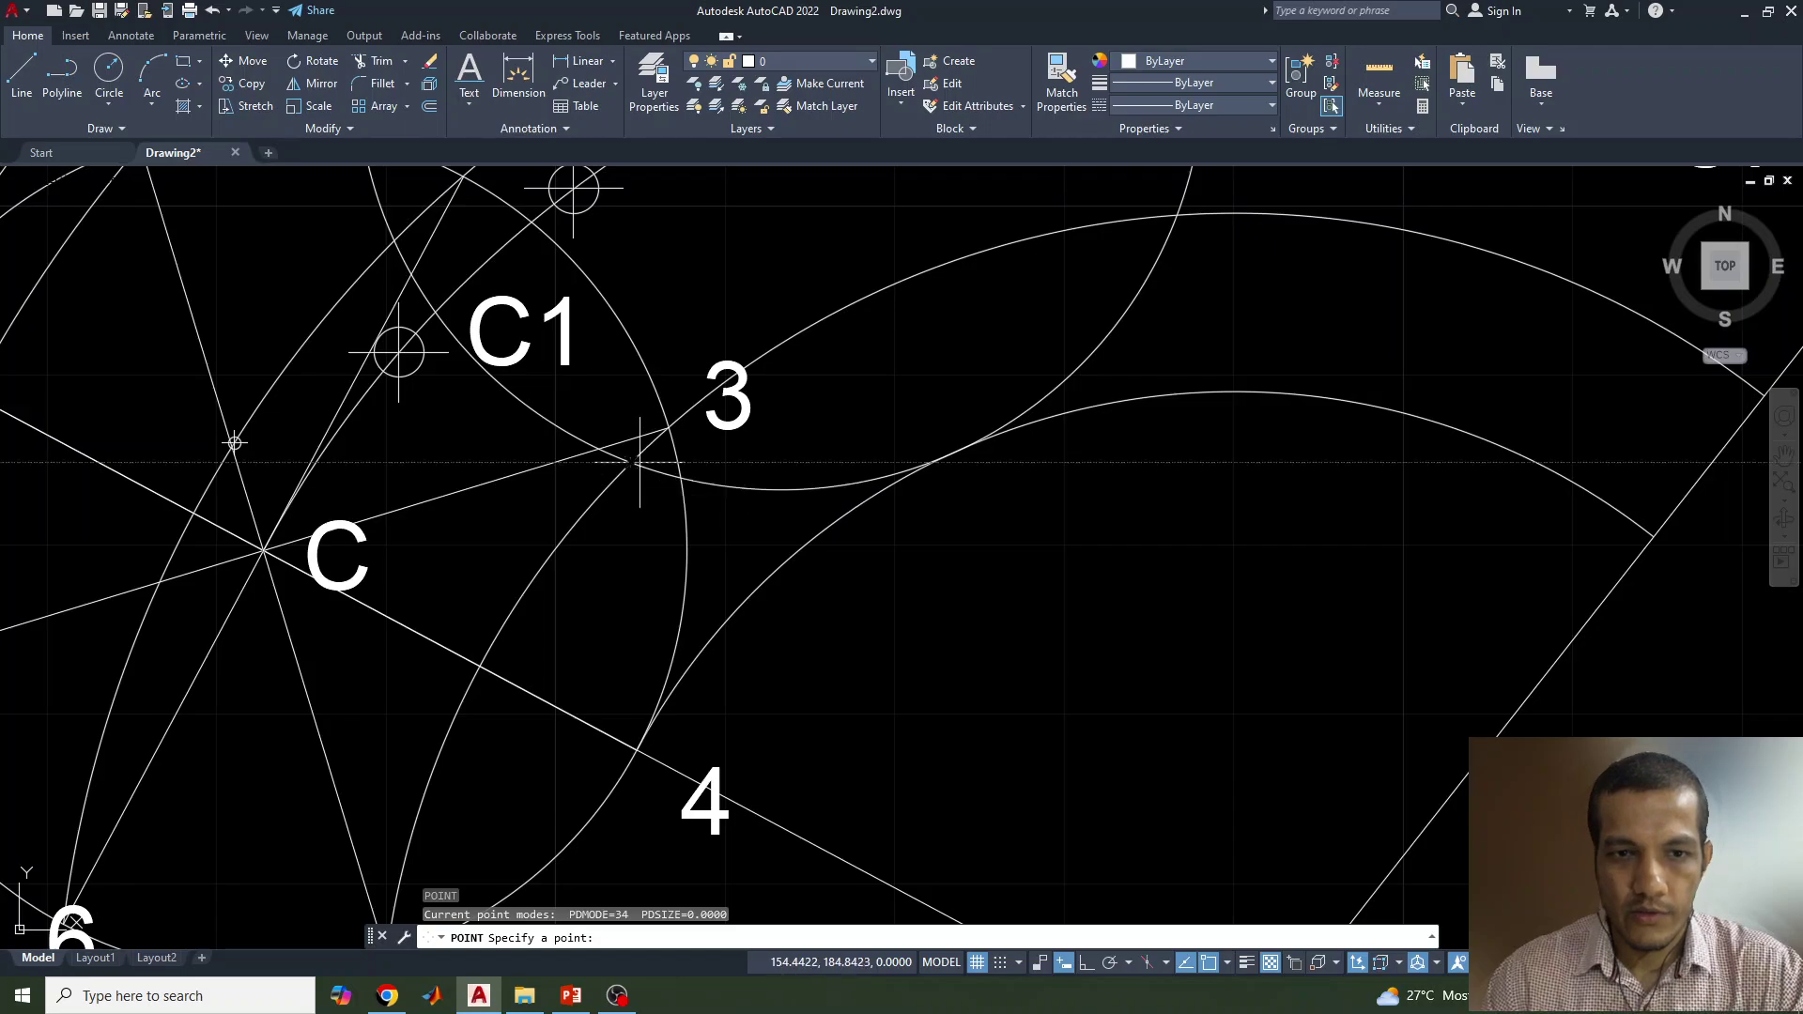
click(631, 462)
Step: Move the circle from C3 to the unlabelled fourth division point between C3 and C5
middle_drag(908, 513, 808, 899)
middle_drag(1018, 618, 1029, 727)
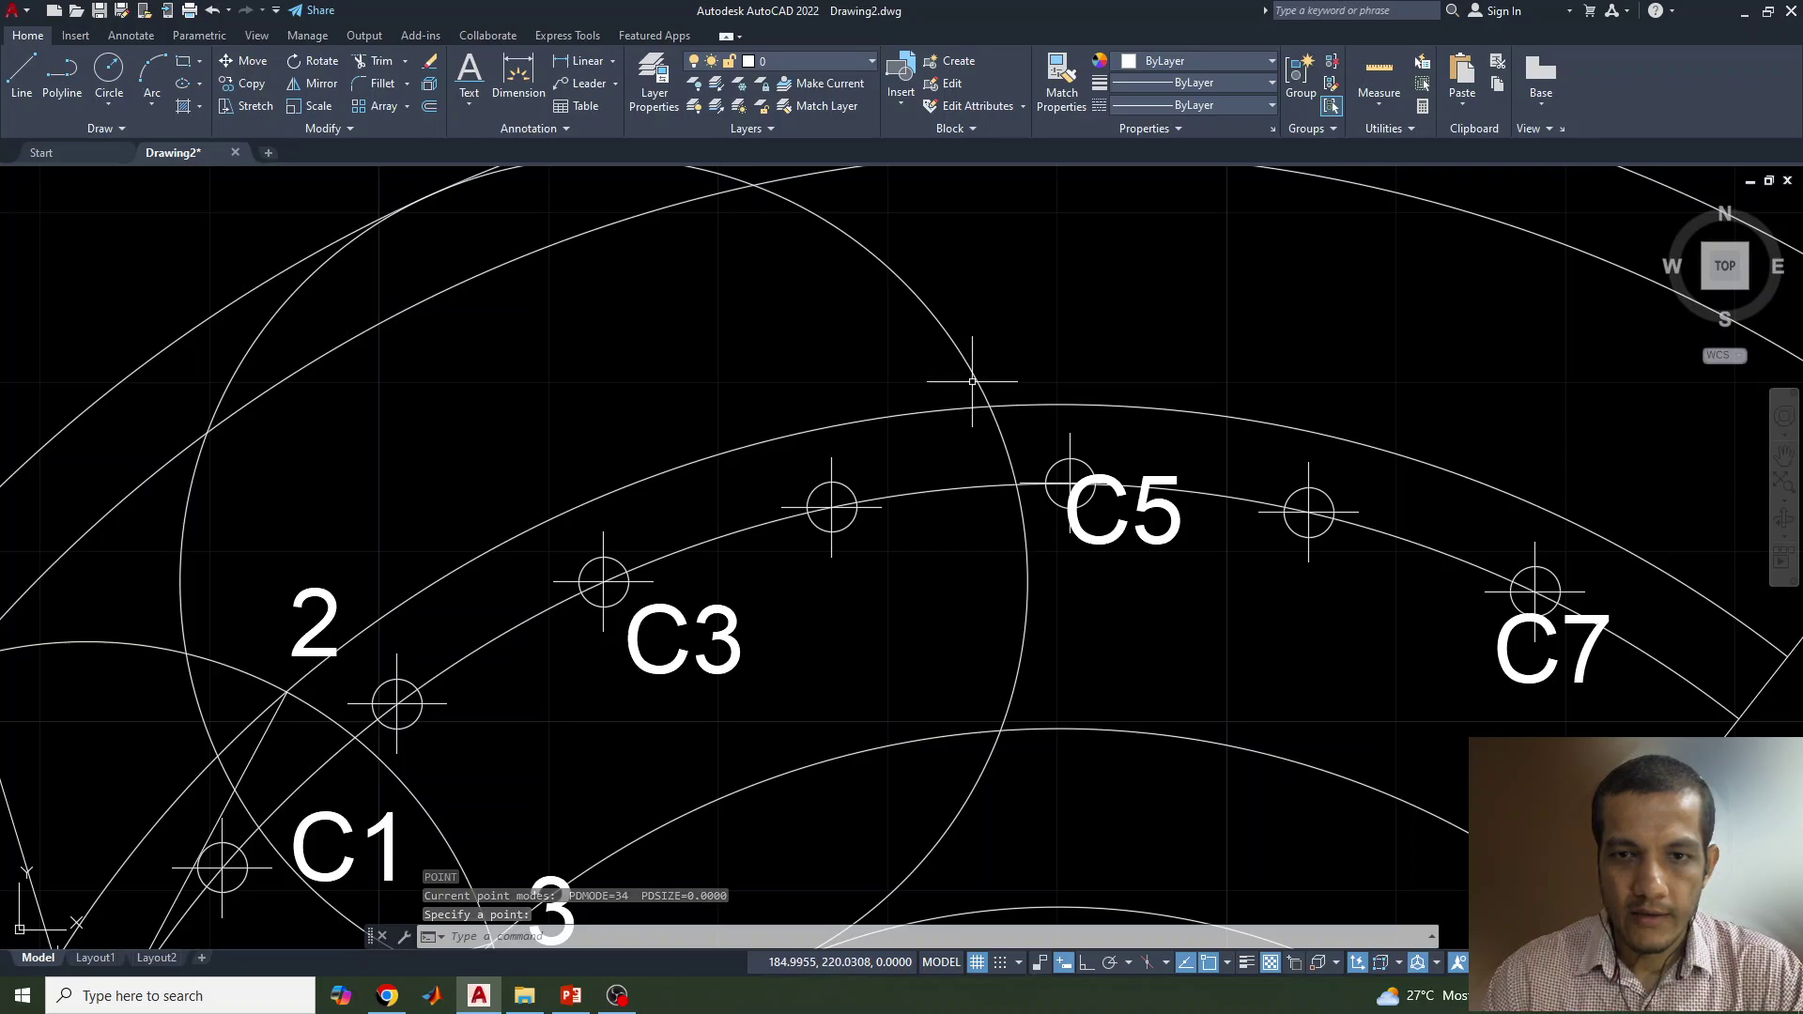
click(972, 375)
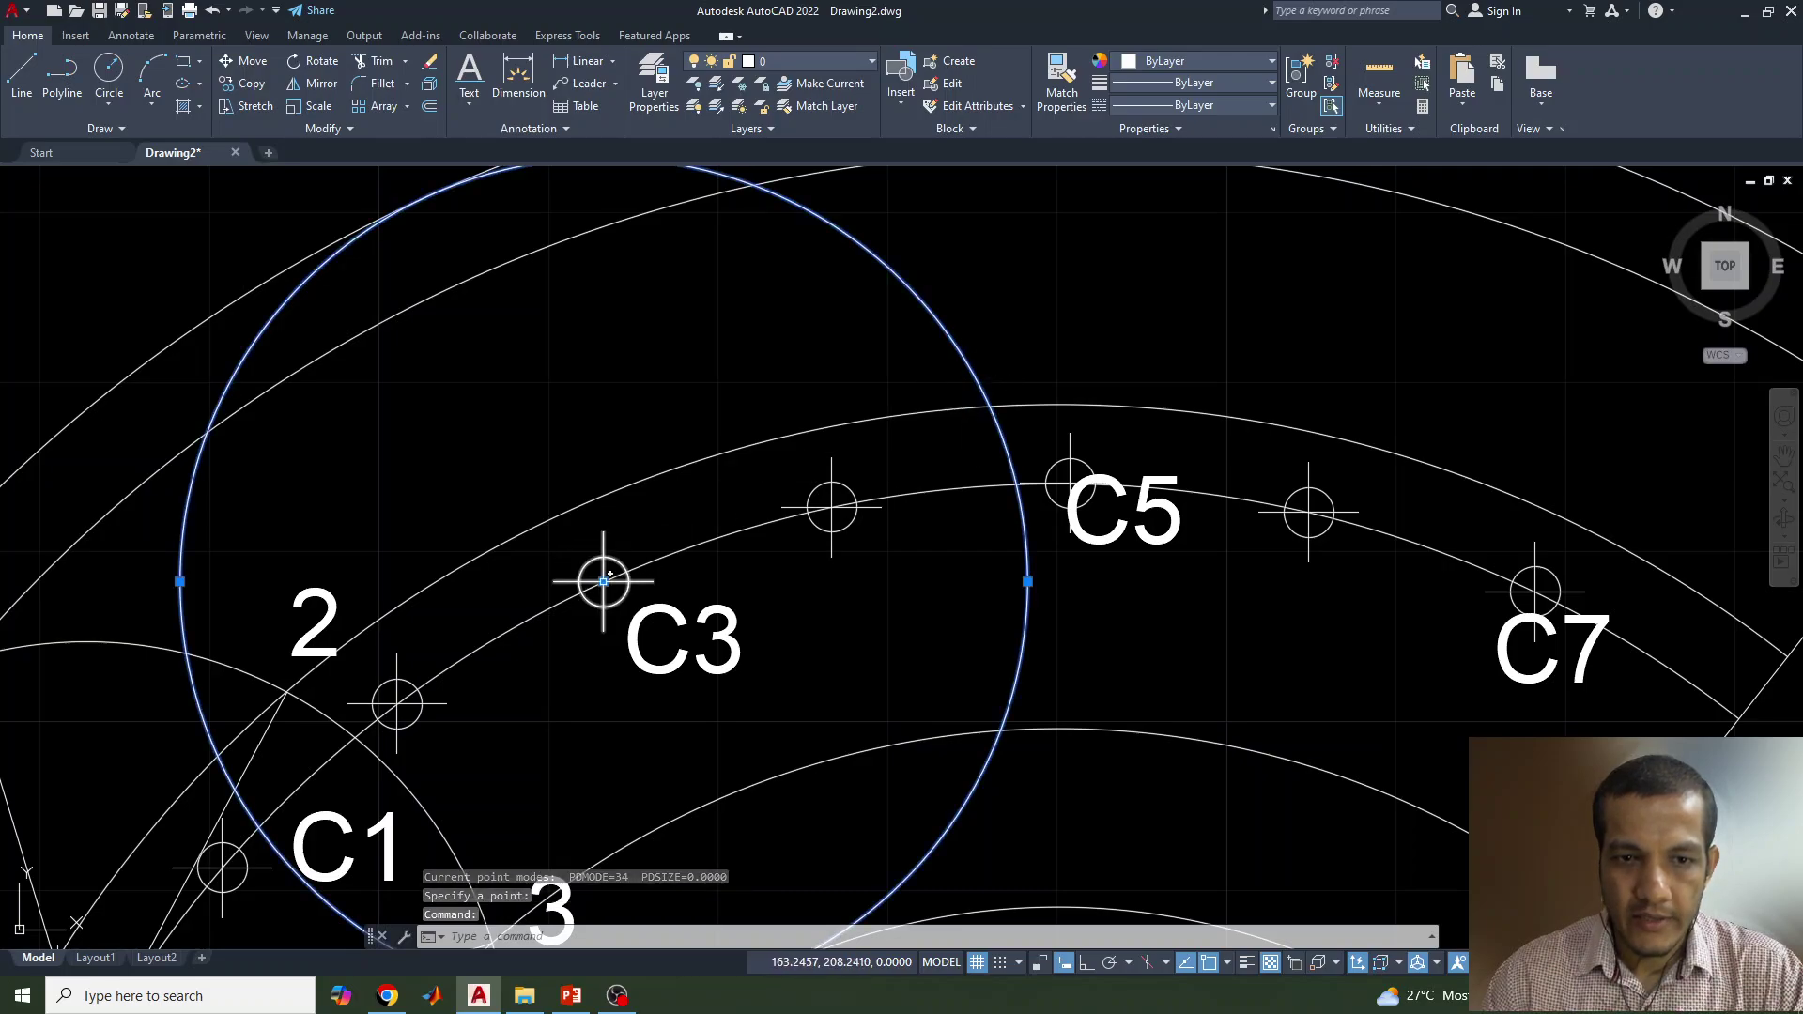
click(604, 581)
click(831, 508)
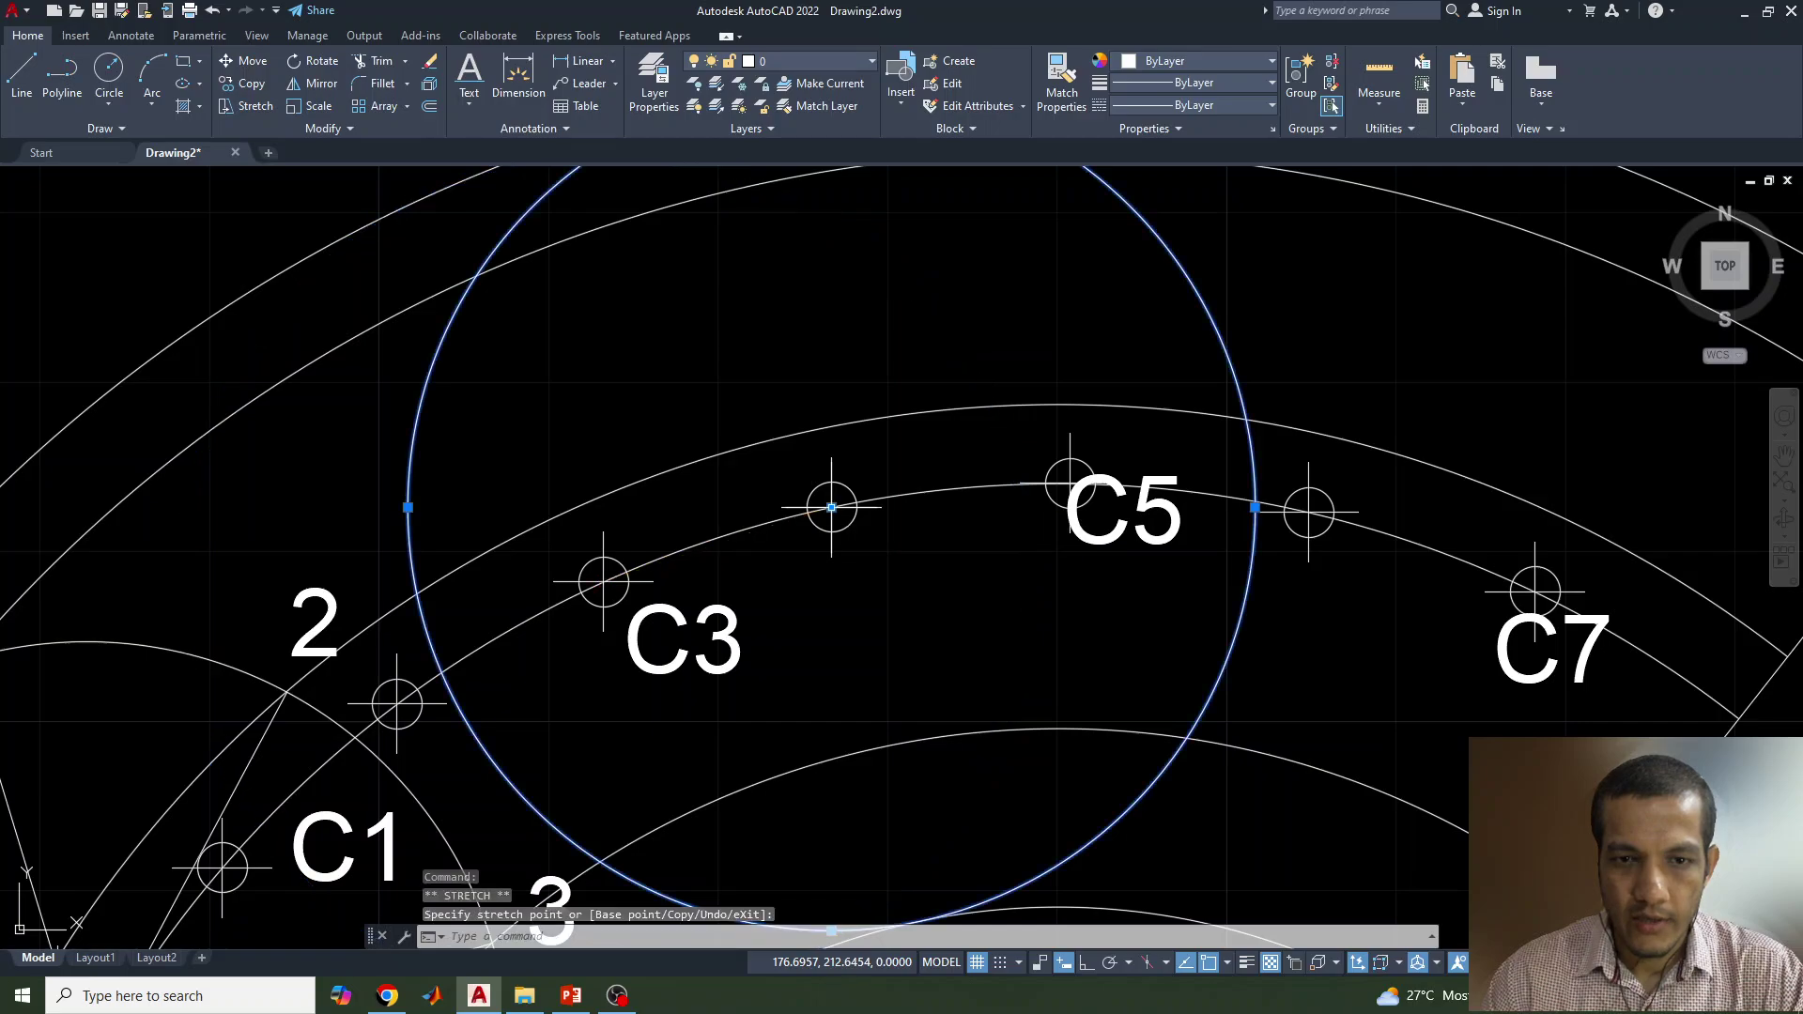
Step: Place a point where the circle centred on the fourth division point touches the innermost arc through 4
middle_drag(857, 685, 811, 528)
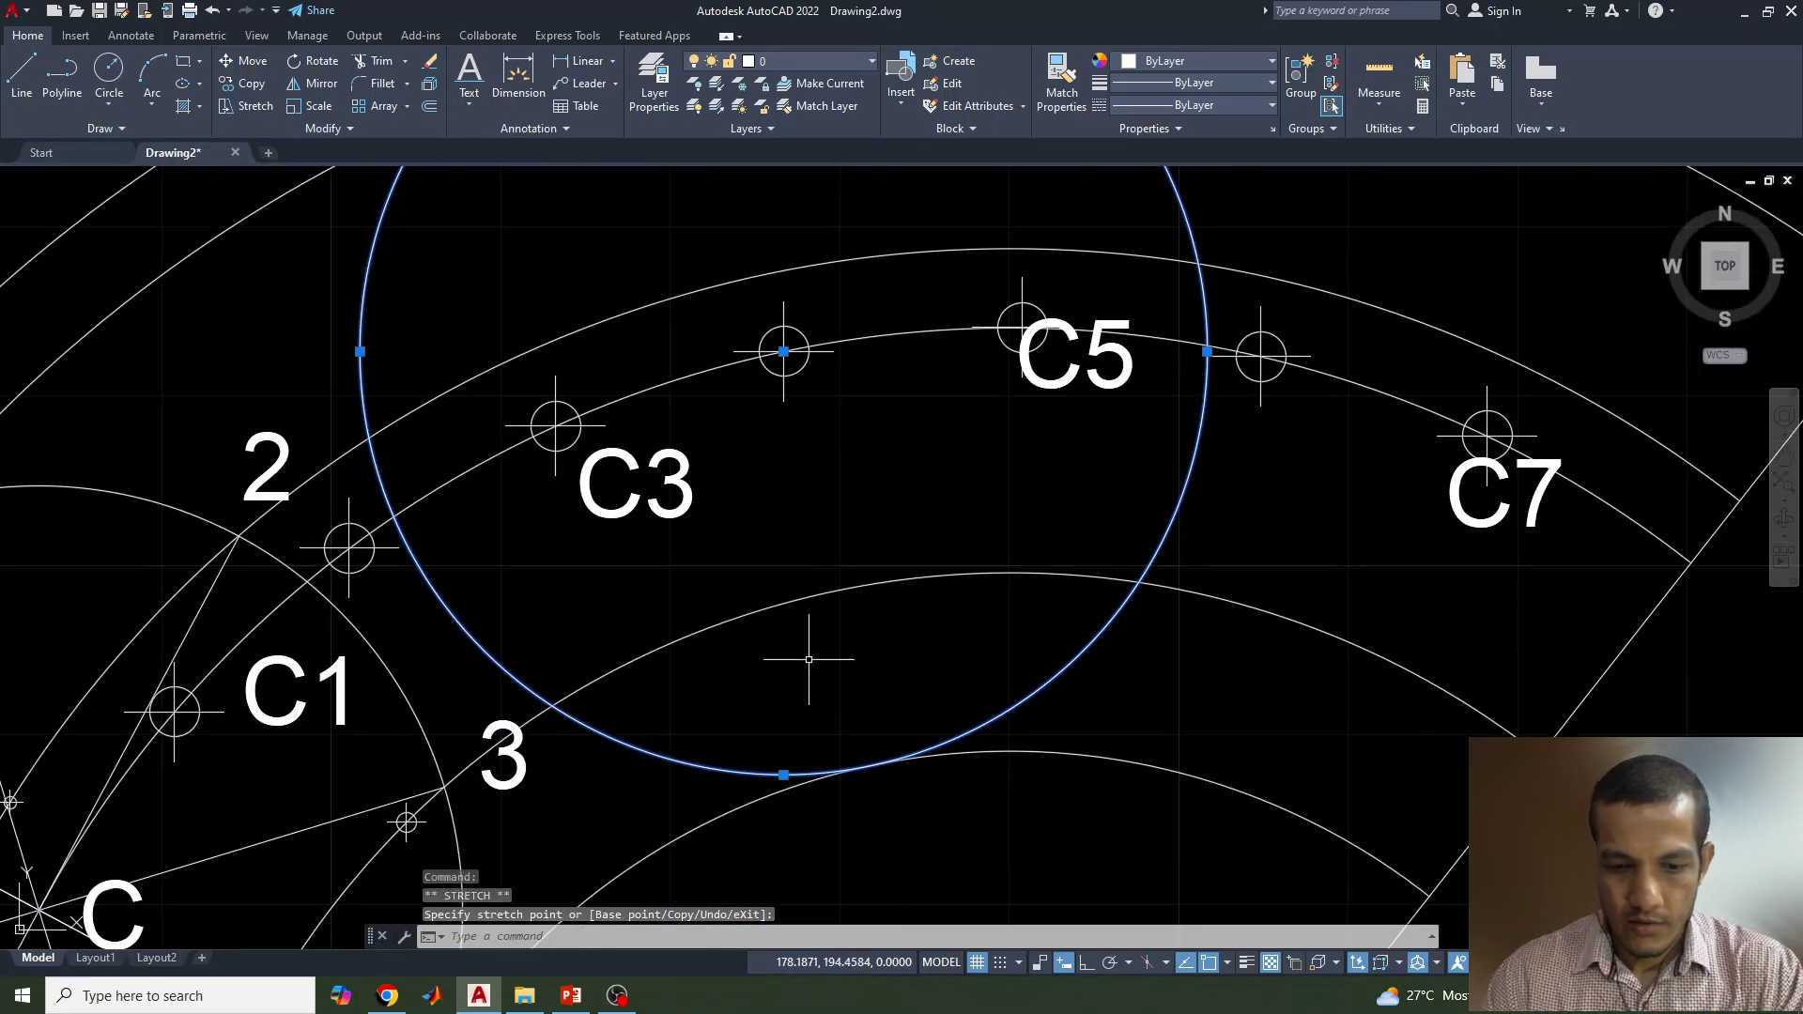
text(PO)
key(Return)
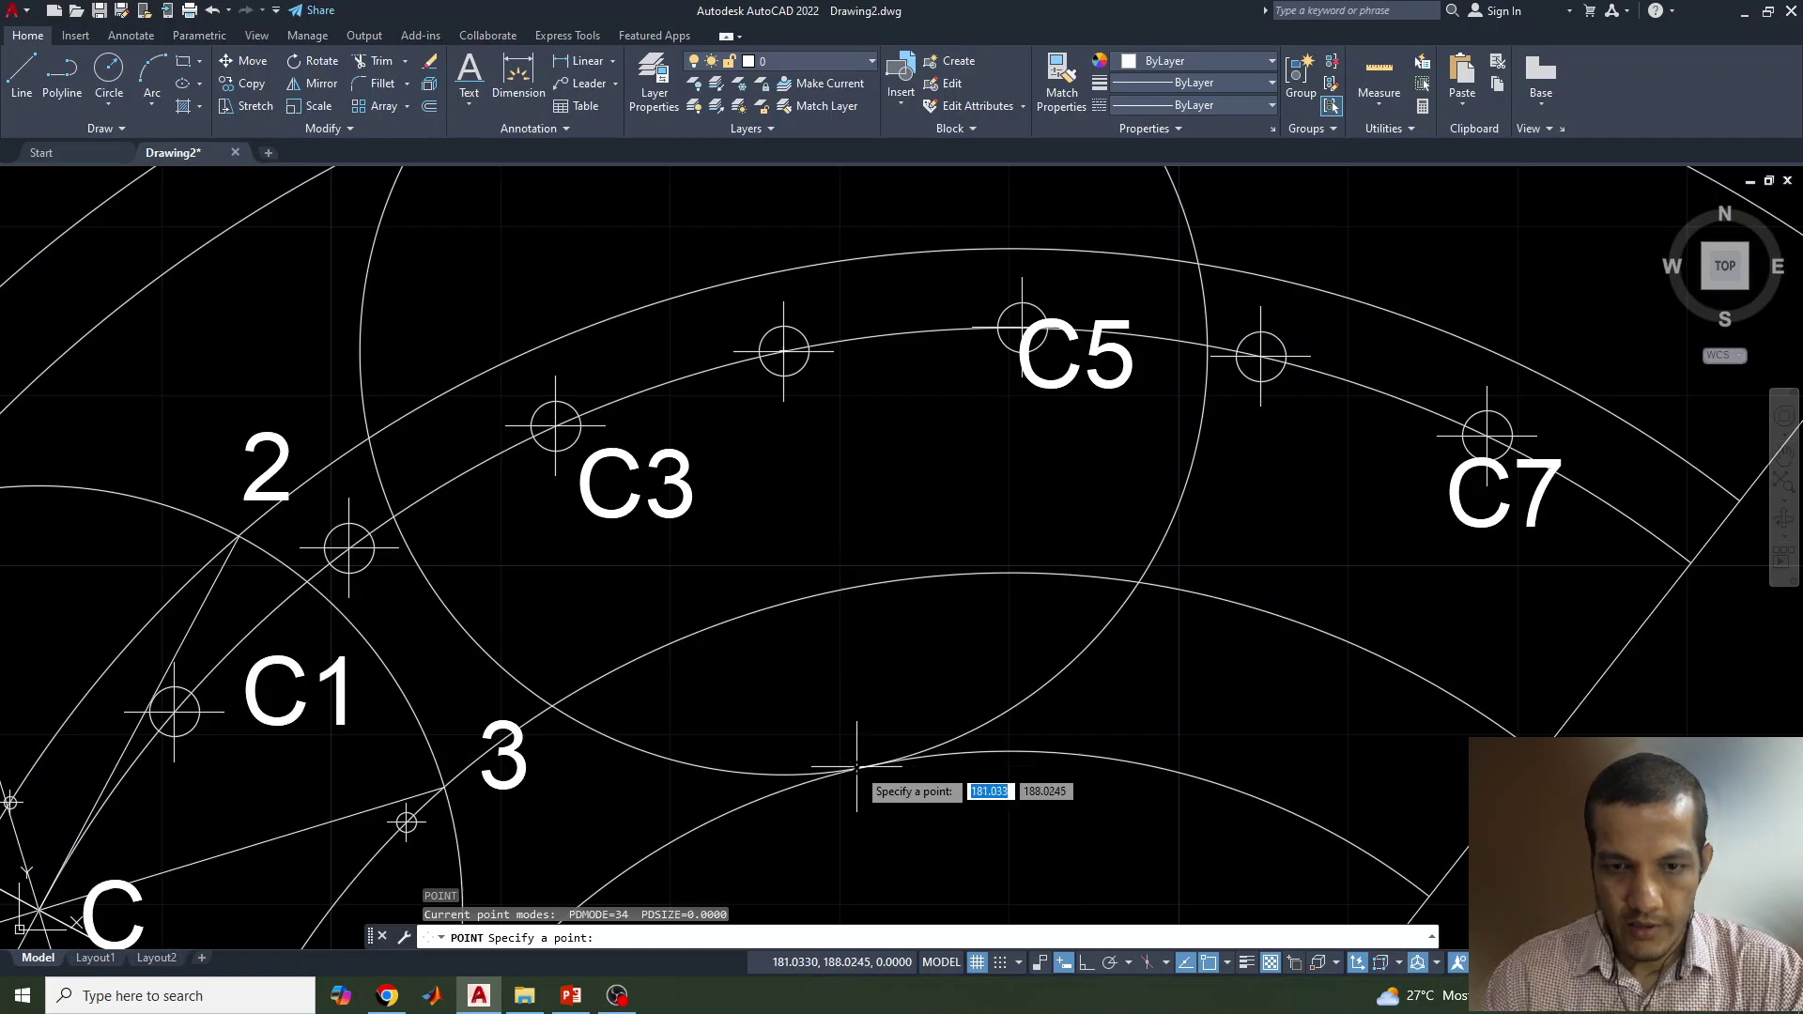
click(870, 766)
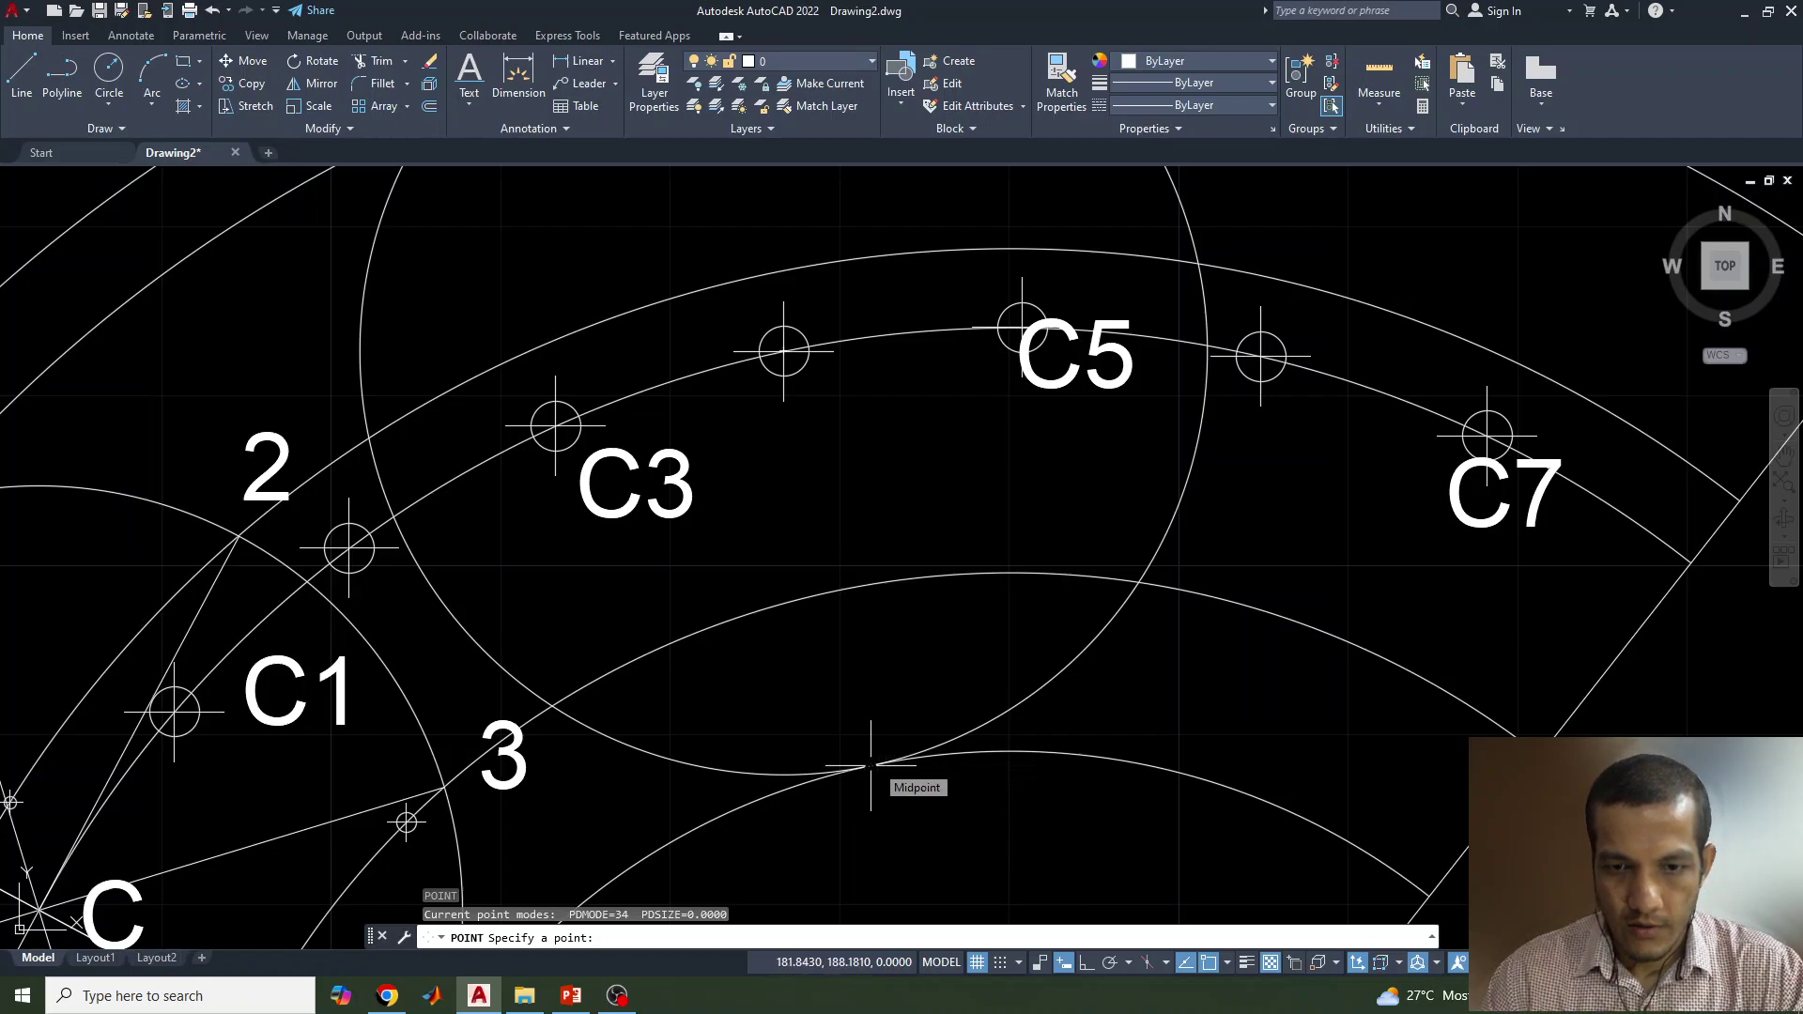
Step: Move the circle from the fourth division point so its centre lies on C5
middle_drag(1171, 356, 965, 711)
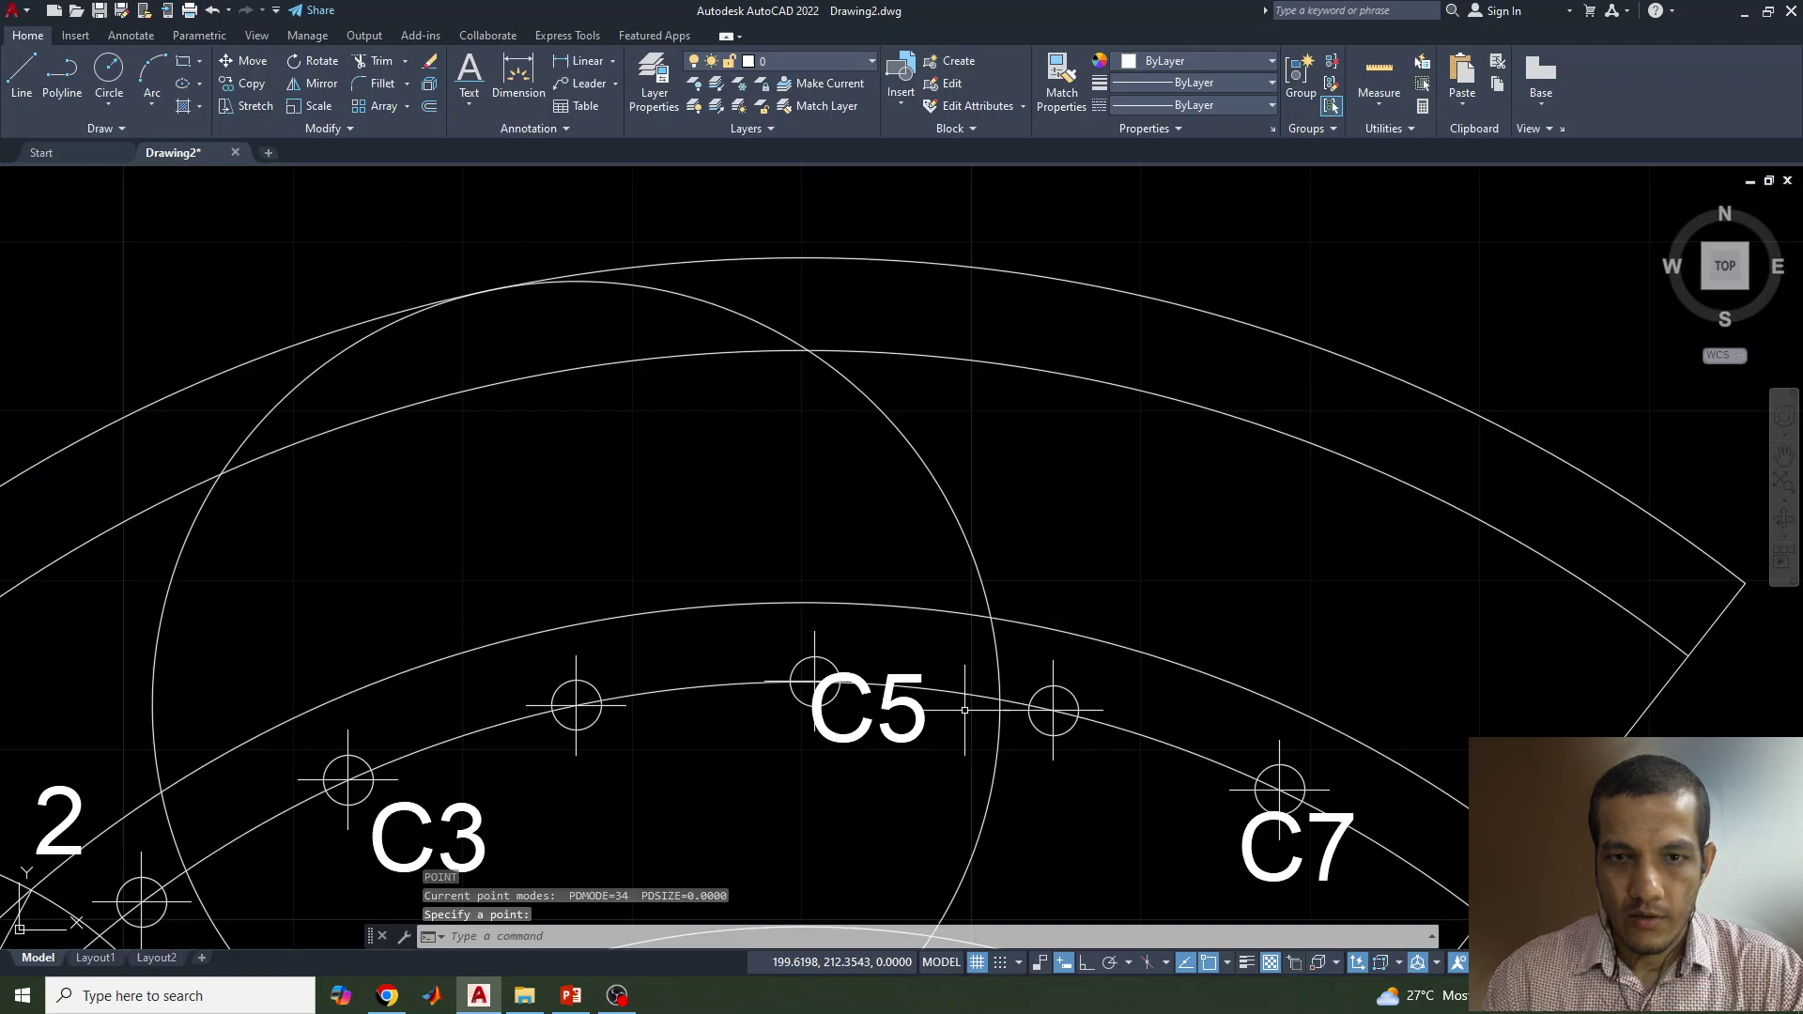
click(948, 499)
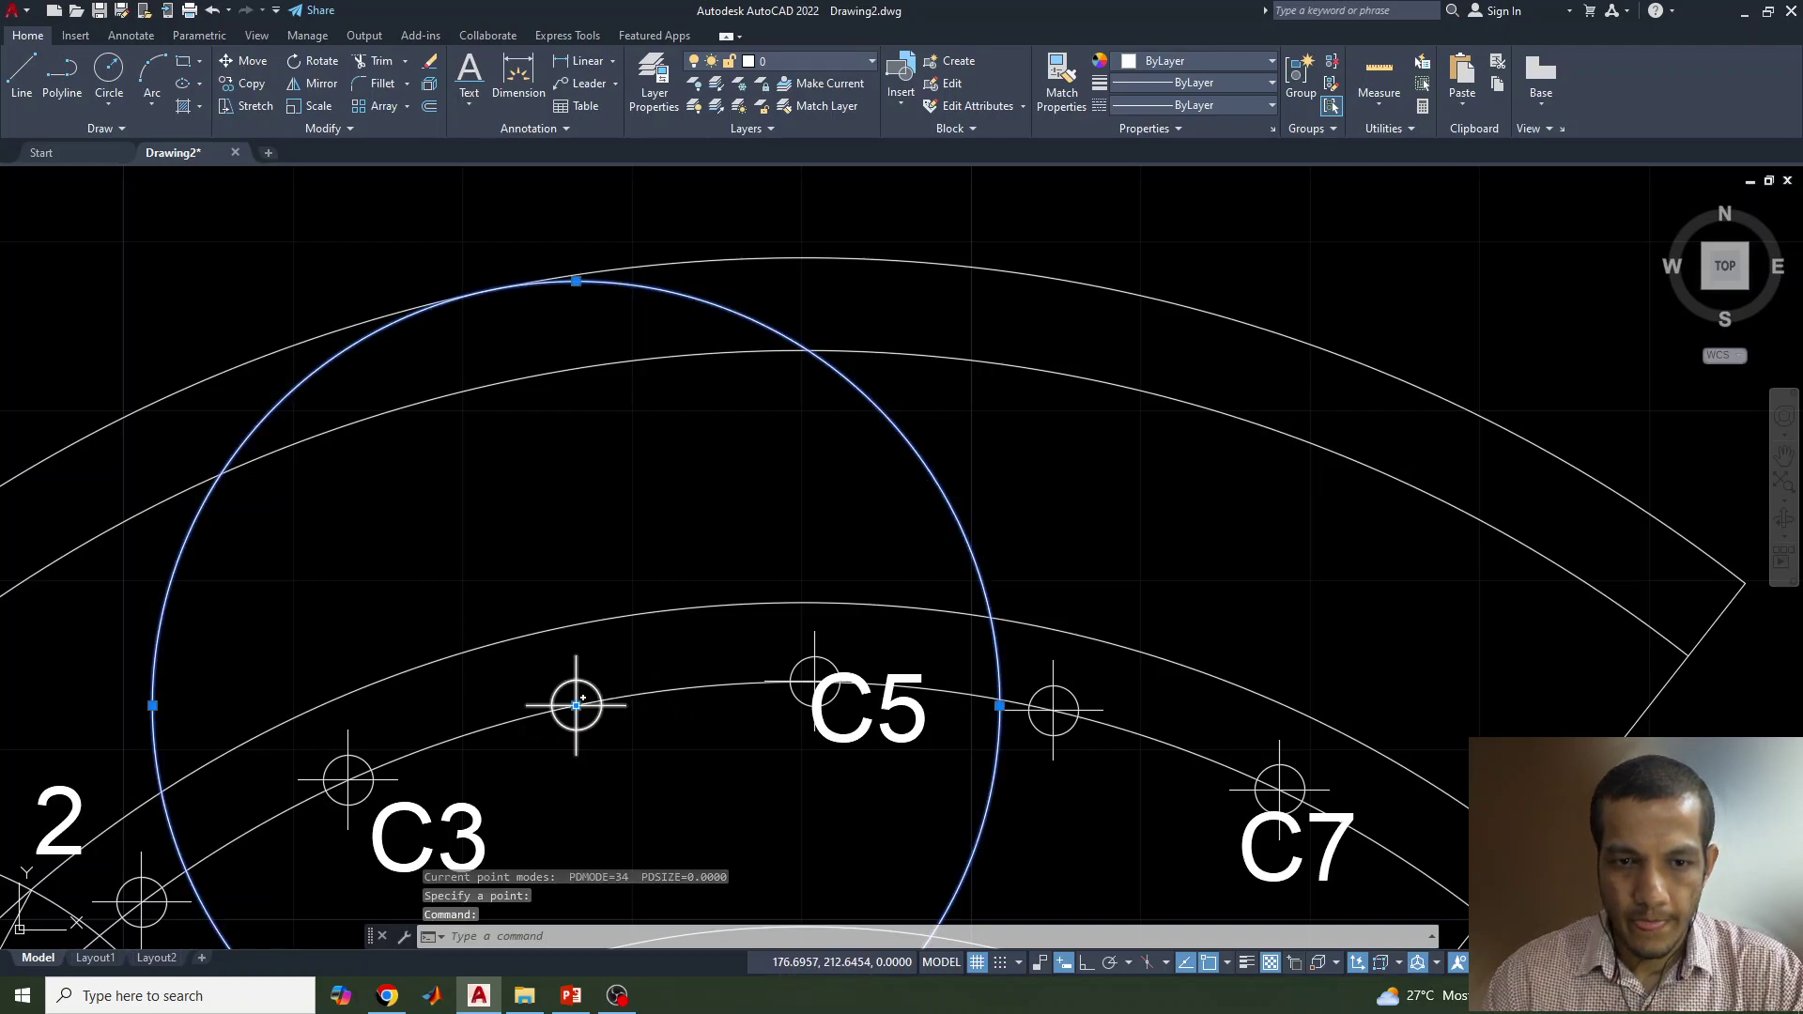
click(576, 704)
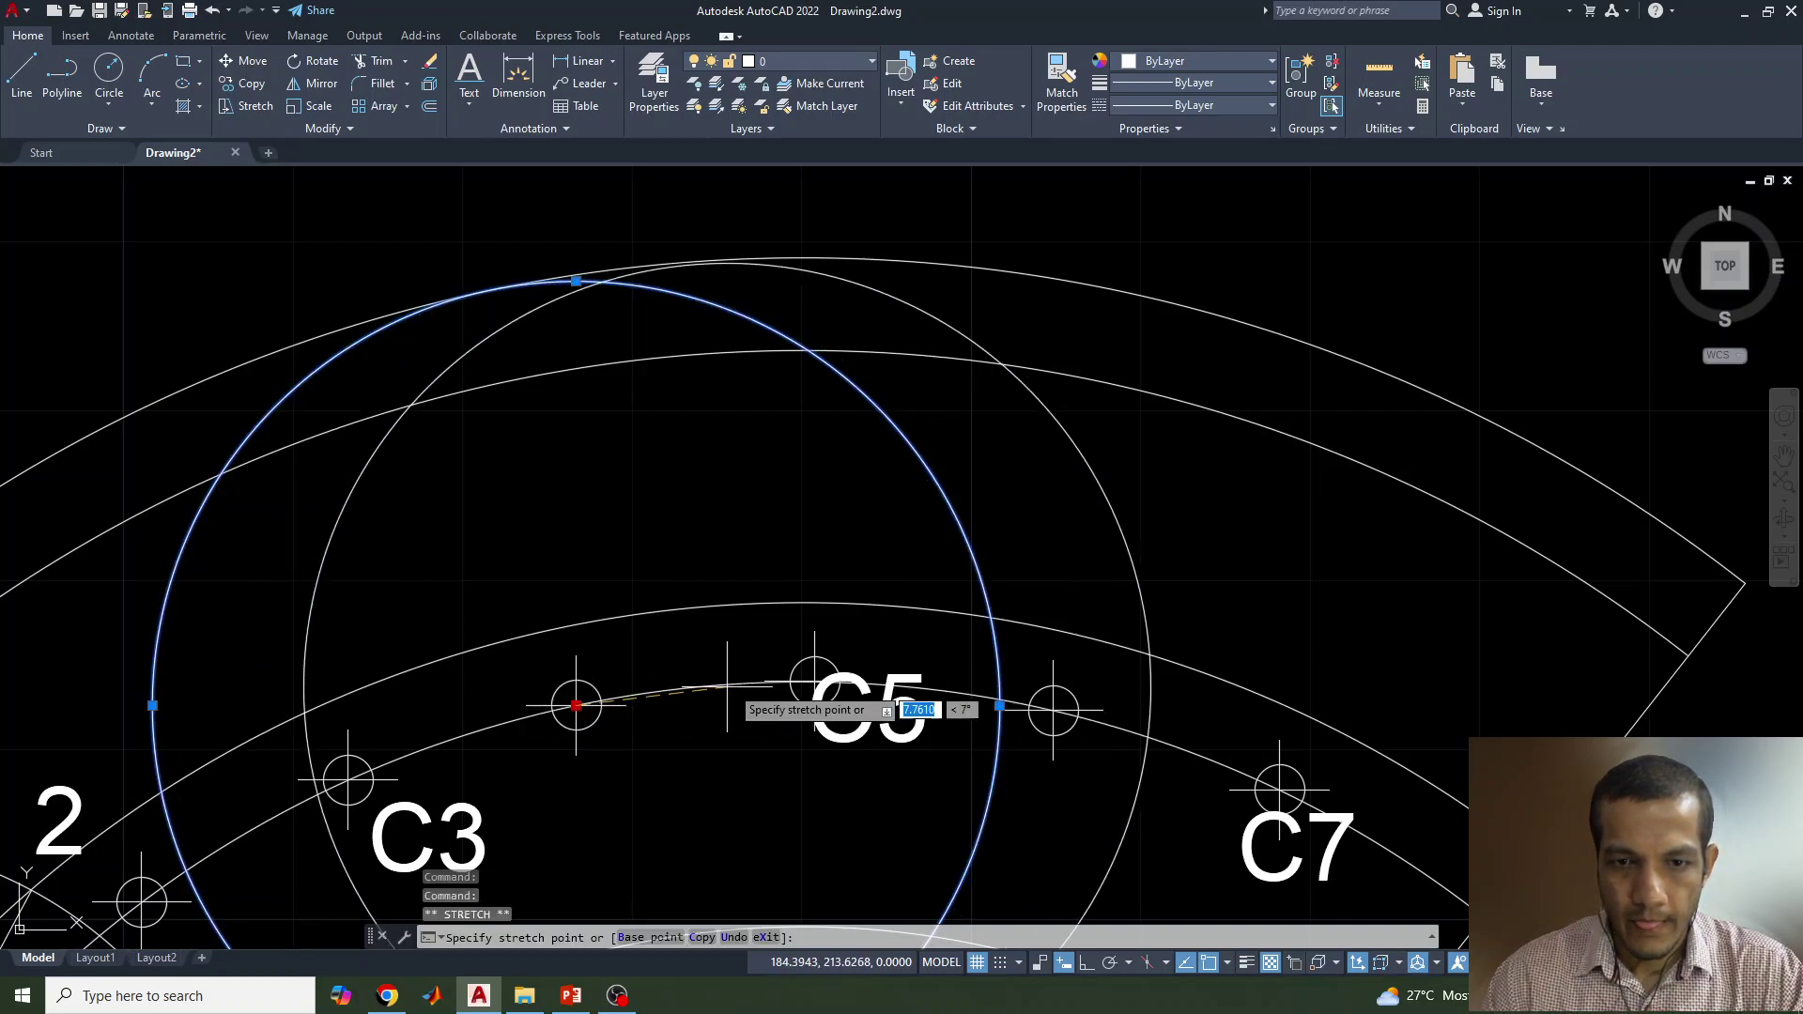
click(814, 682)
Step: Place a point where the circle centred on C5 crosses the arc through 3 and 5, on the C7 side
middle_drag(721, 599, 804, 377)
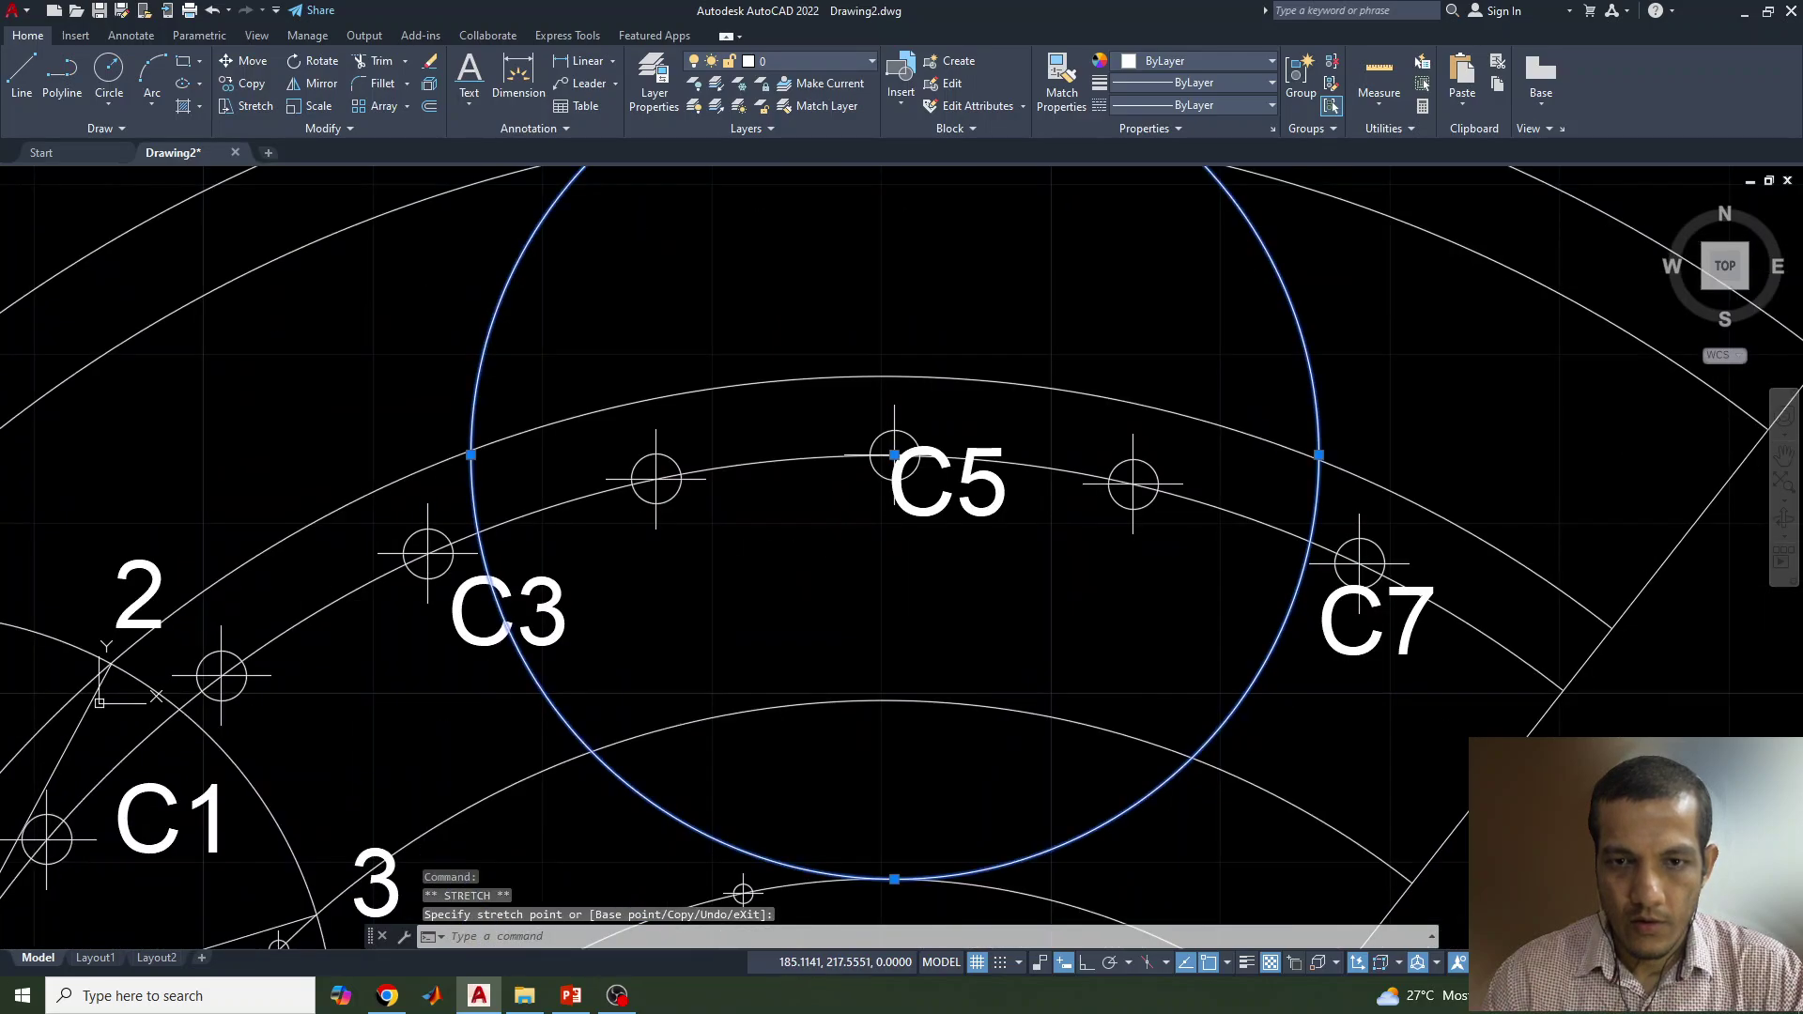
mouse_move(986, 684)
middle_down()
mouse_move(950, 603)
mouse_move(864, 576)
middle_up()
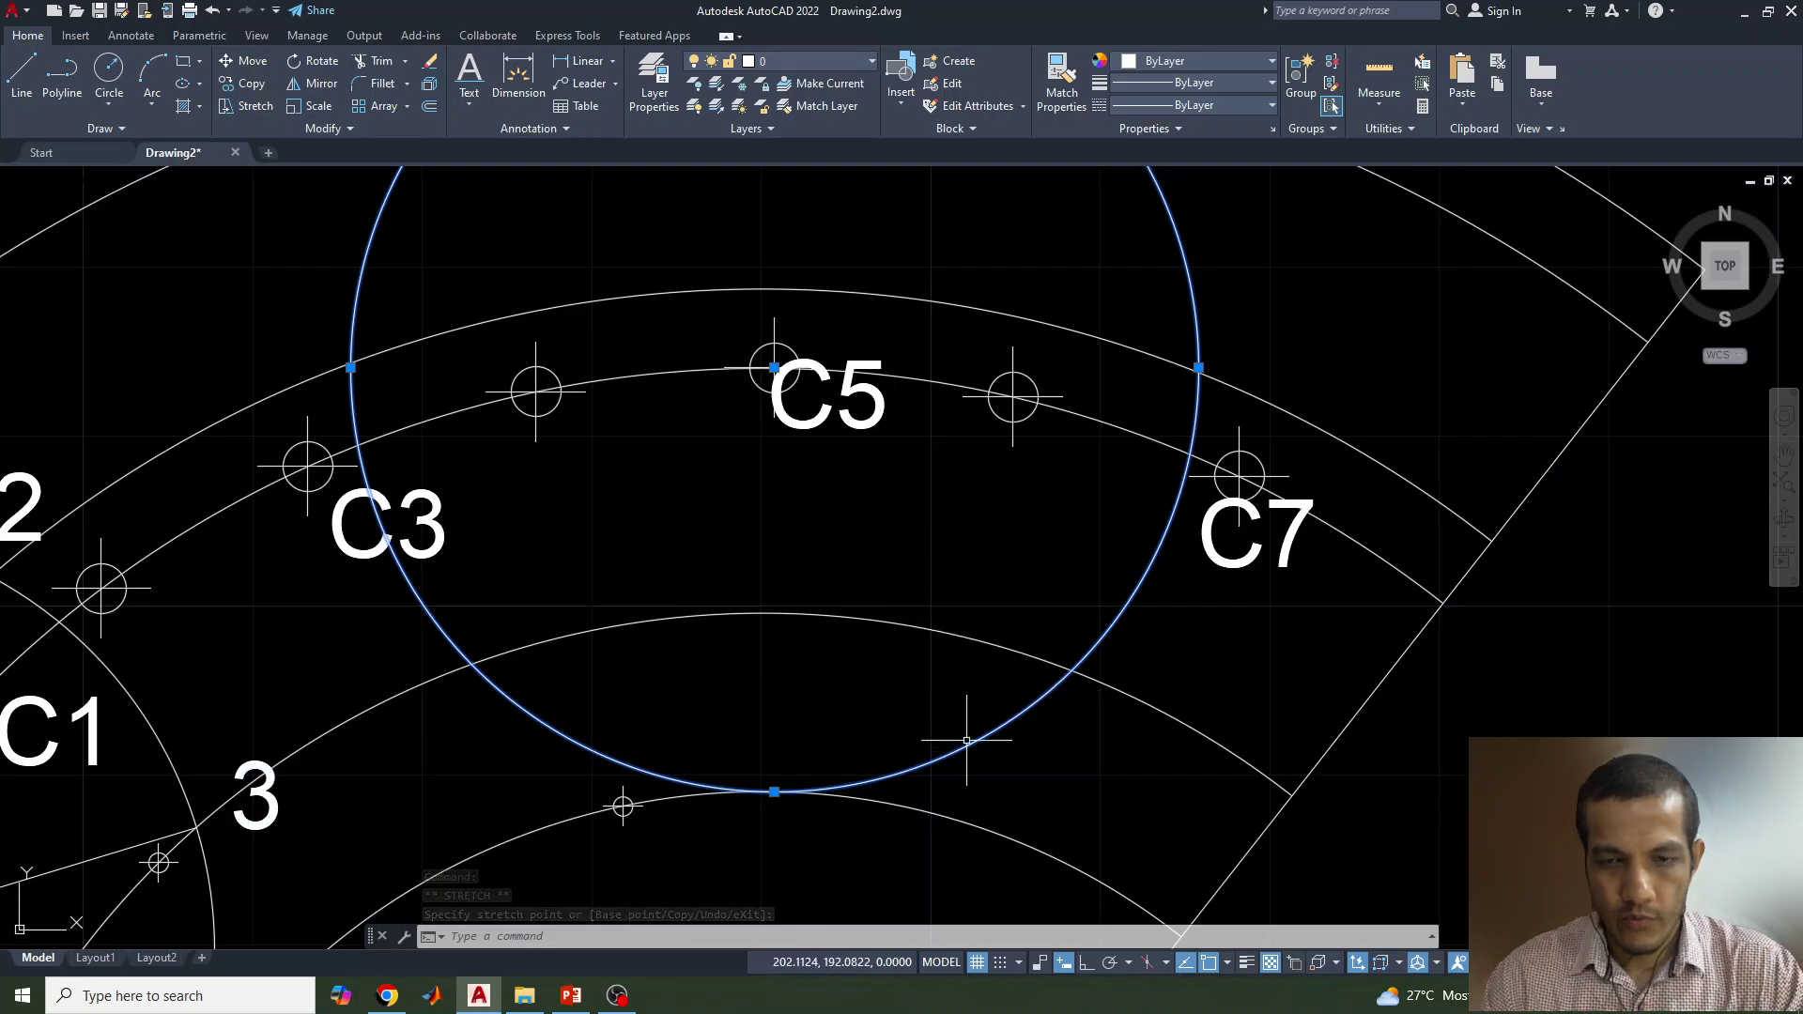
scroll(899, 680, down, 2)
mouse_move(817, 604)
middle_down()
mouse_move(910, 451)
mouse_move(949, 467)
mouse_move(949, 503)
middle_up()
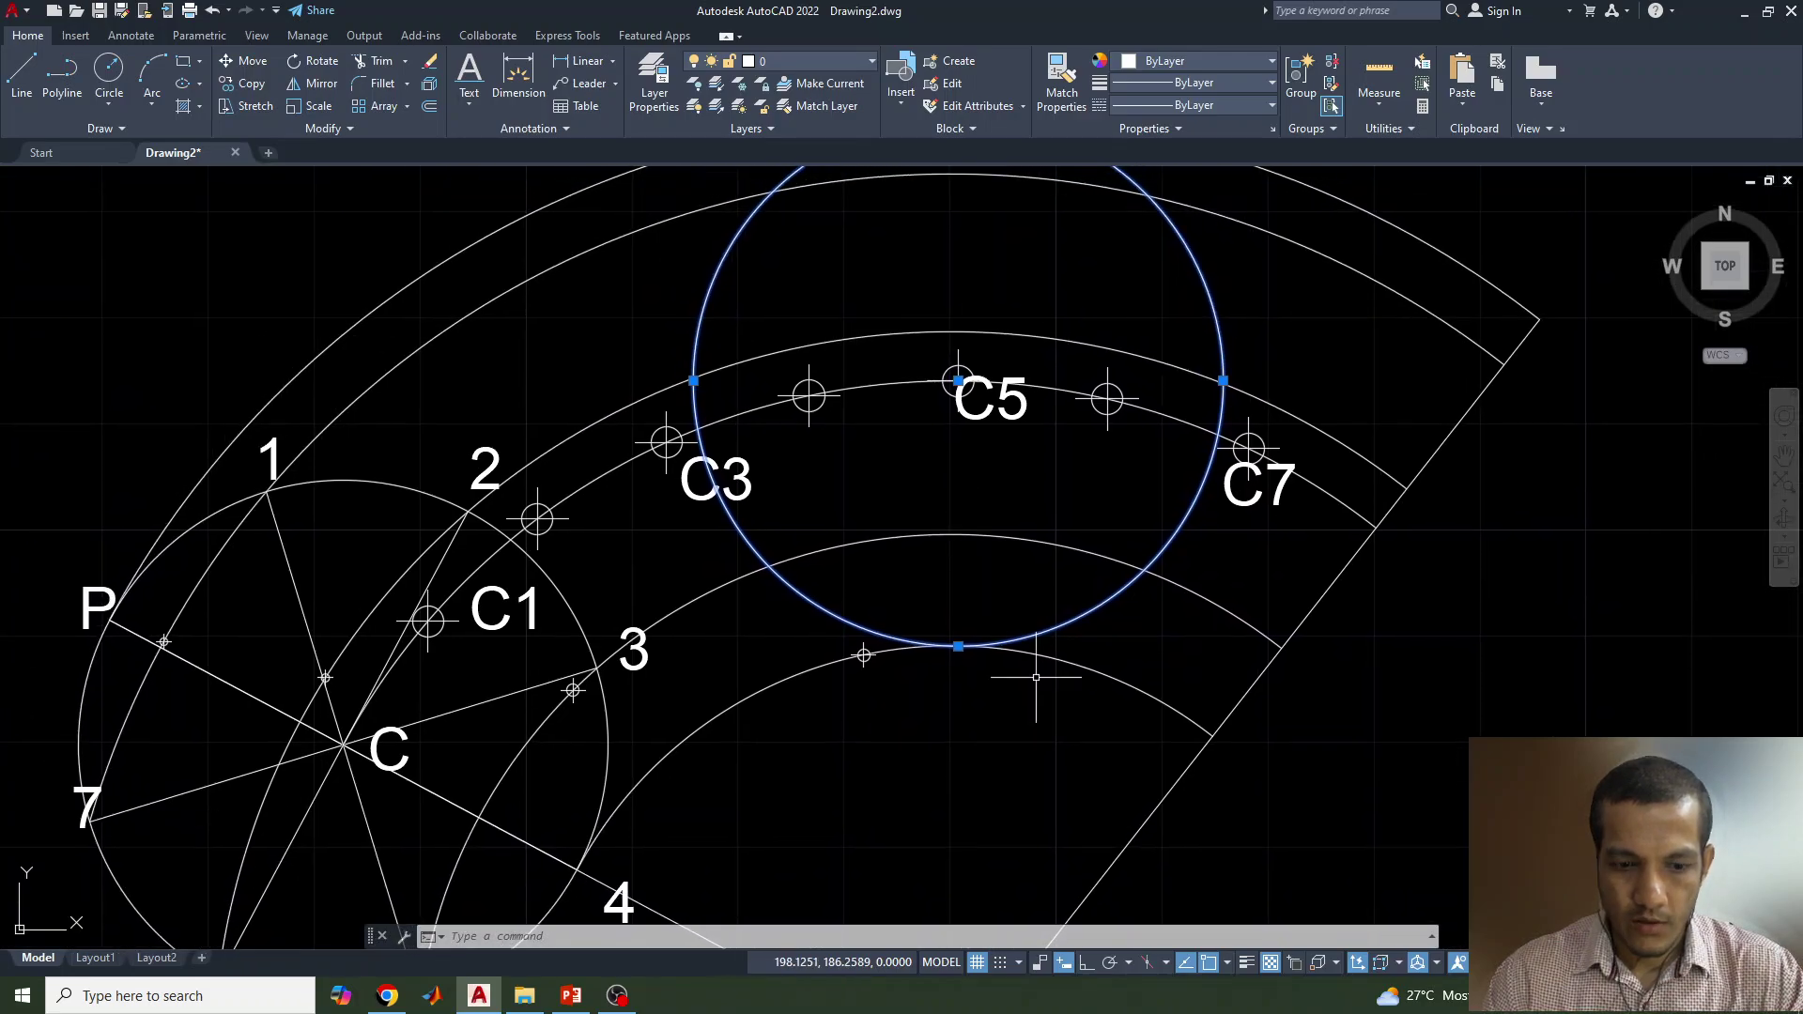
text(po)
key(Return)
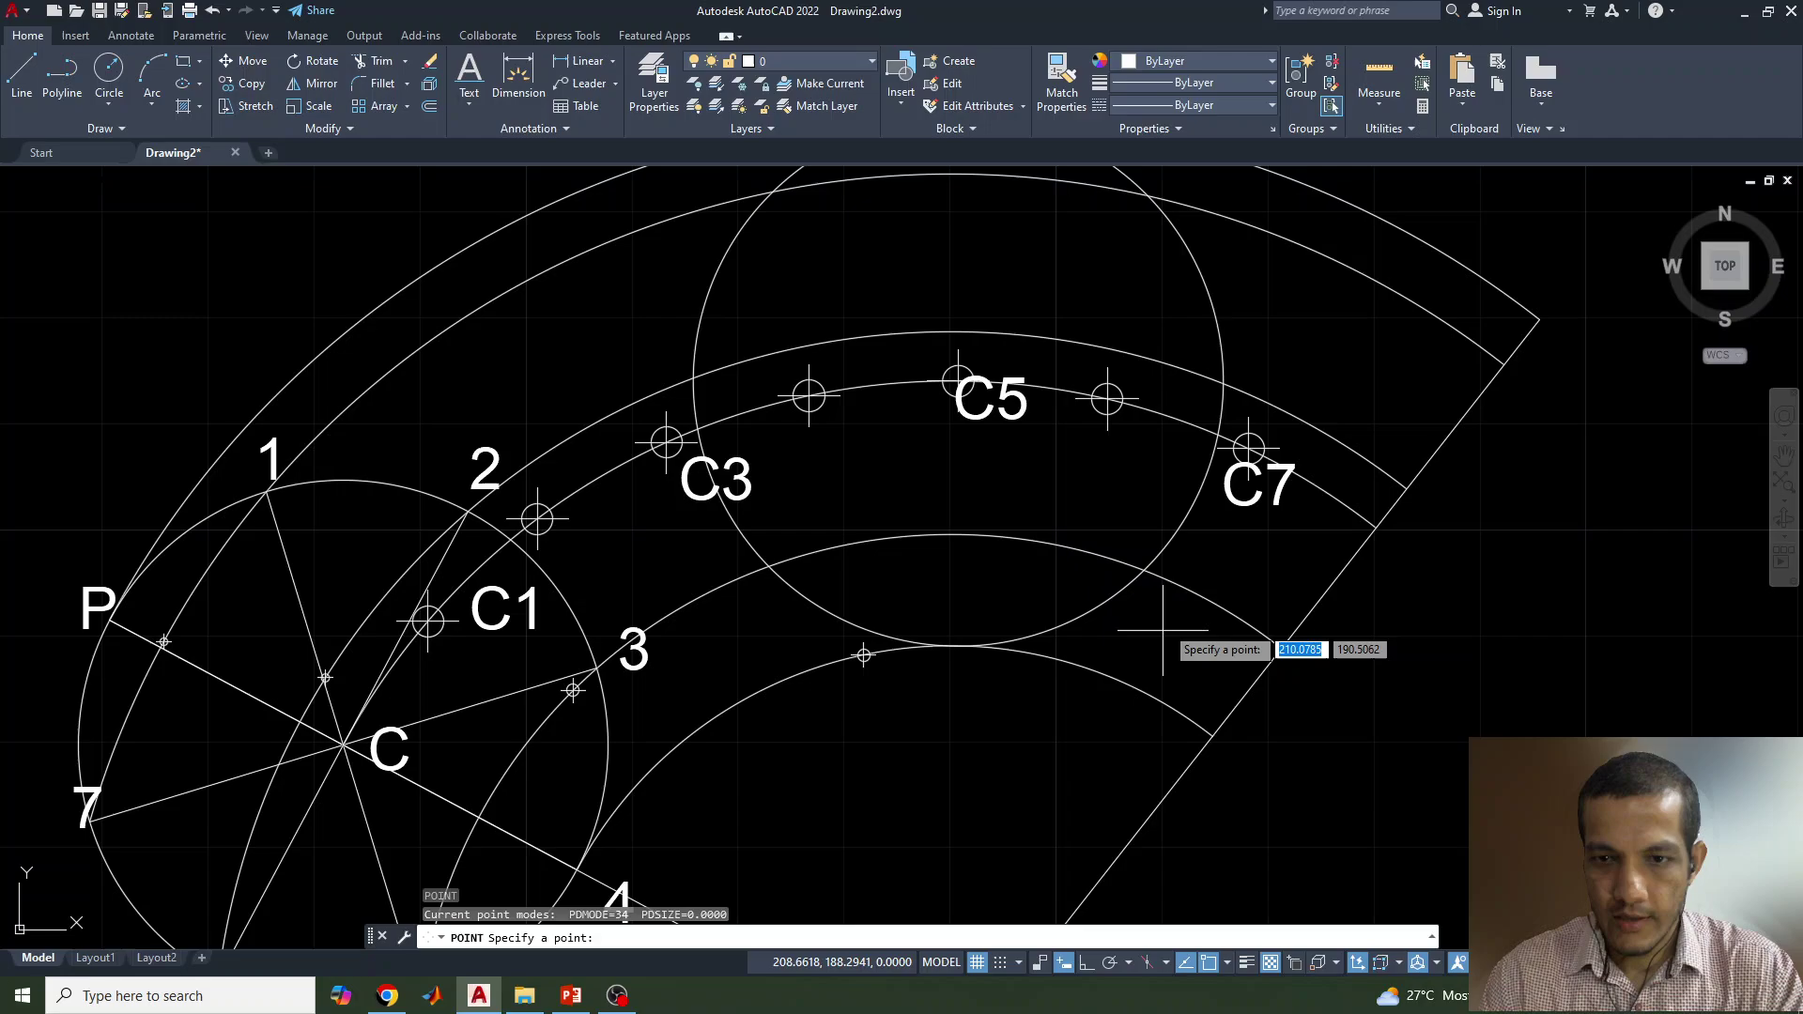
click(1142, 569)
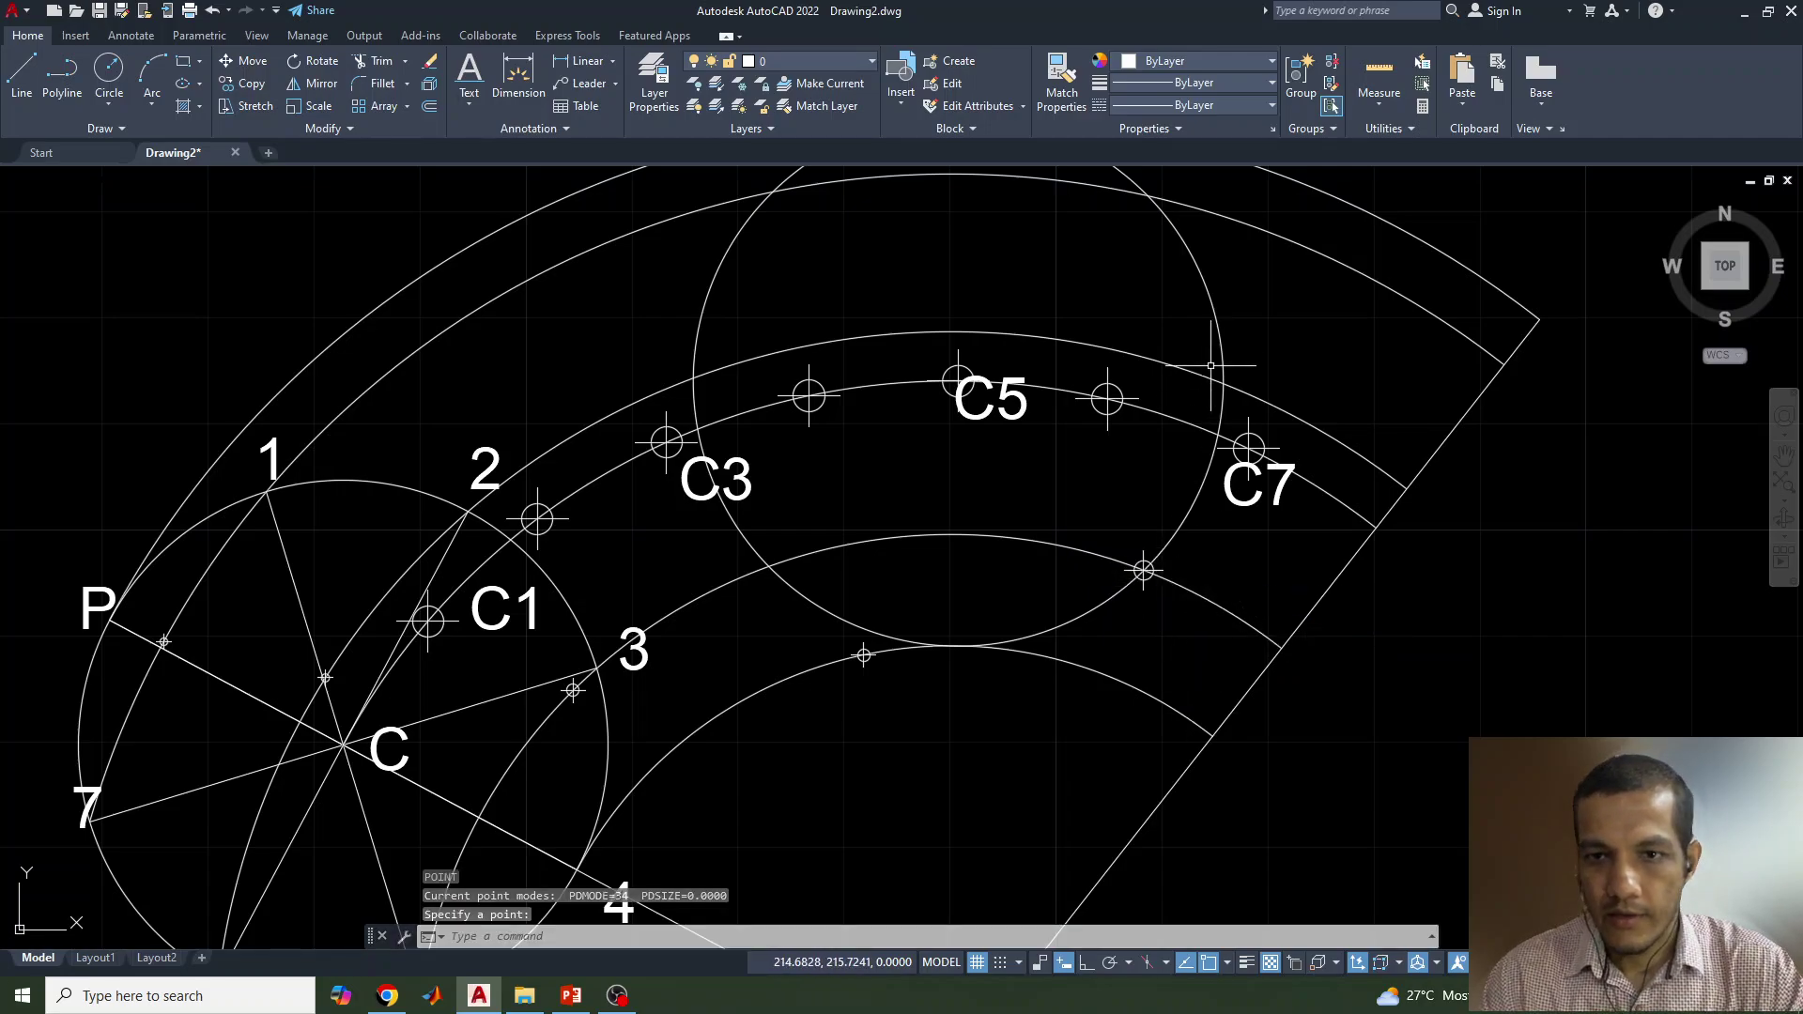
Step: Move the circle from C5 to the unlabelled division point before C7 and place a point where it crosses the arc through 2 and 6
click(1222, 330)
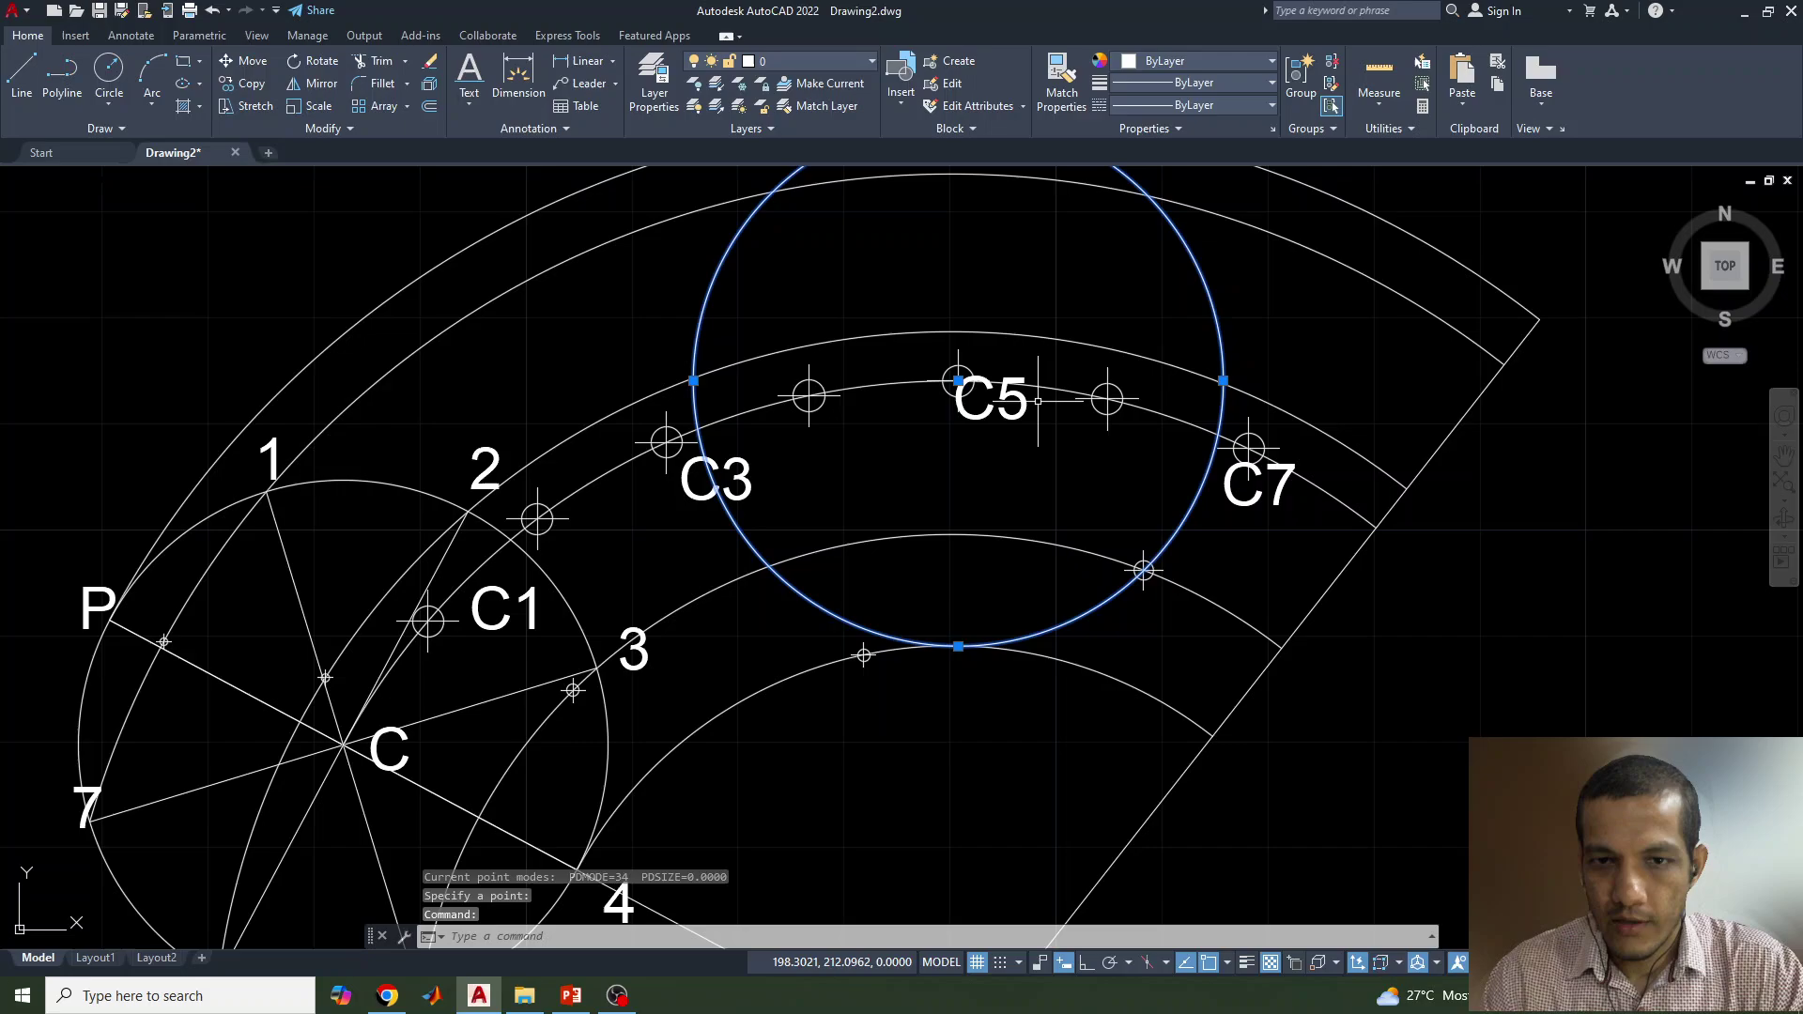
click(957, 381)
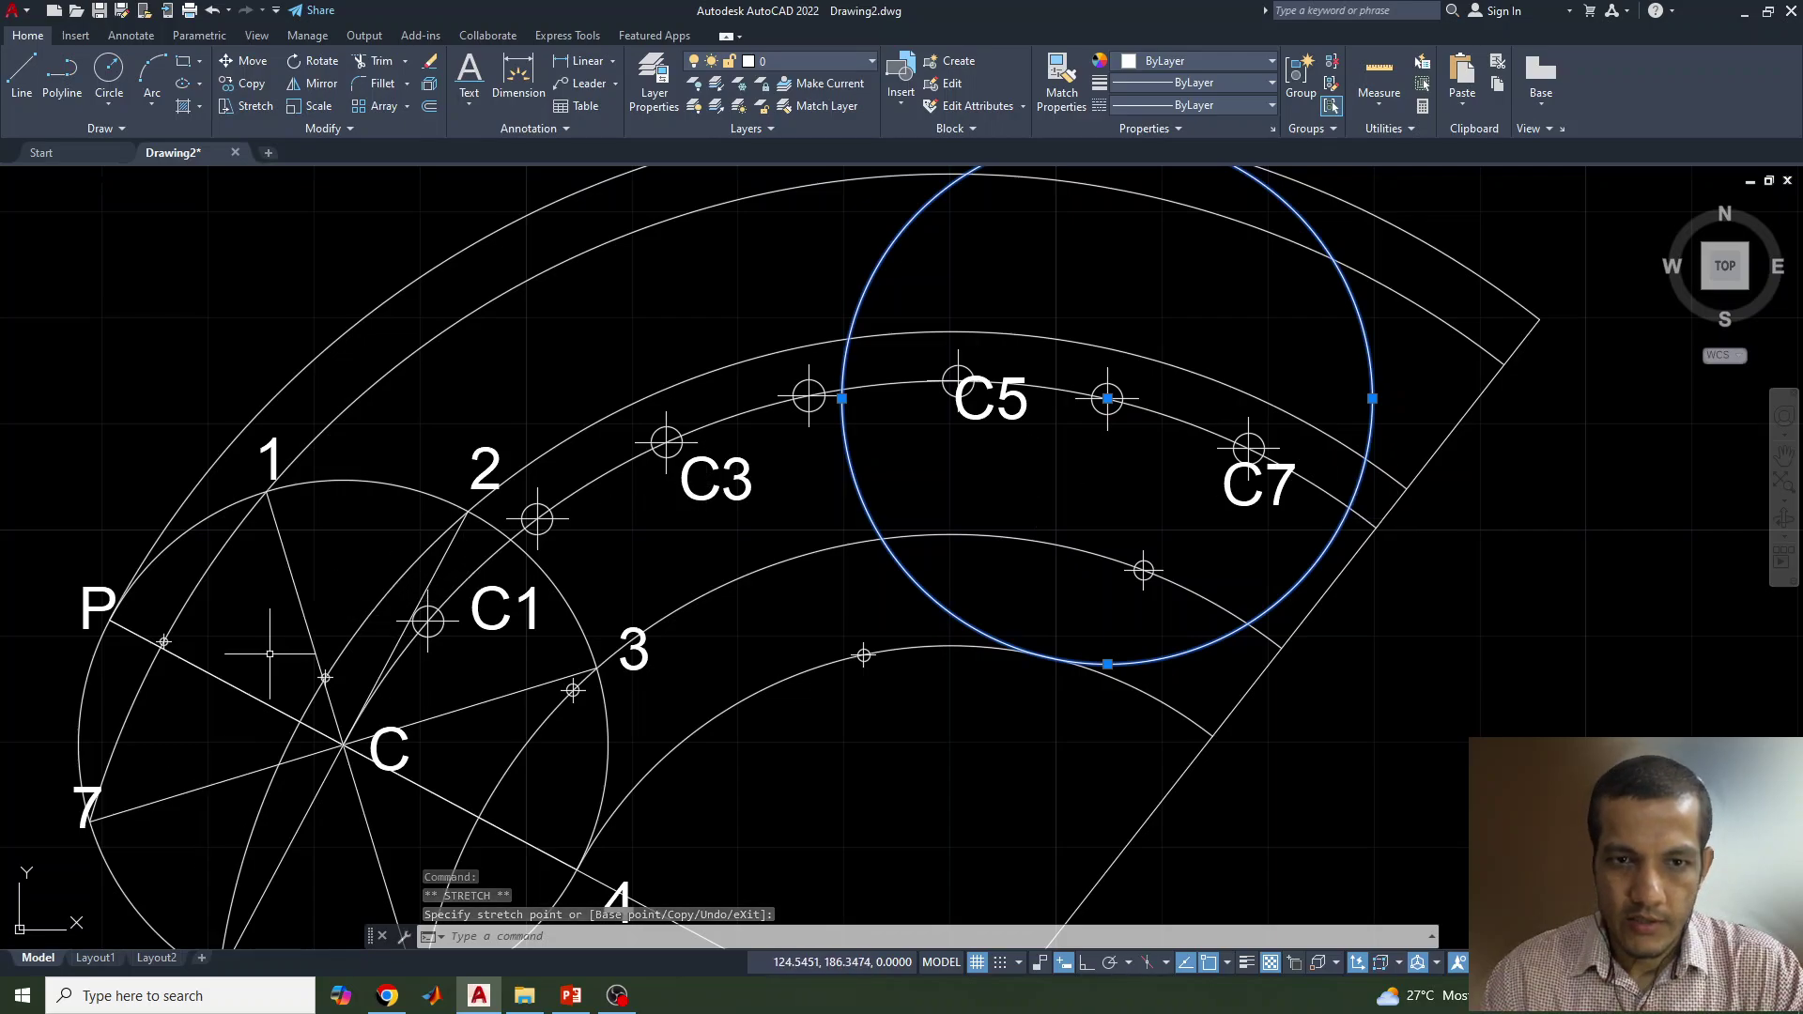
key(Escape)
text(point:)
key(Return)
click(1365, 459)
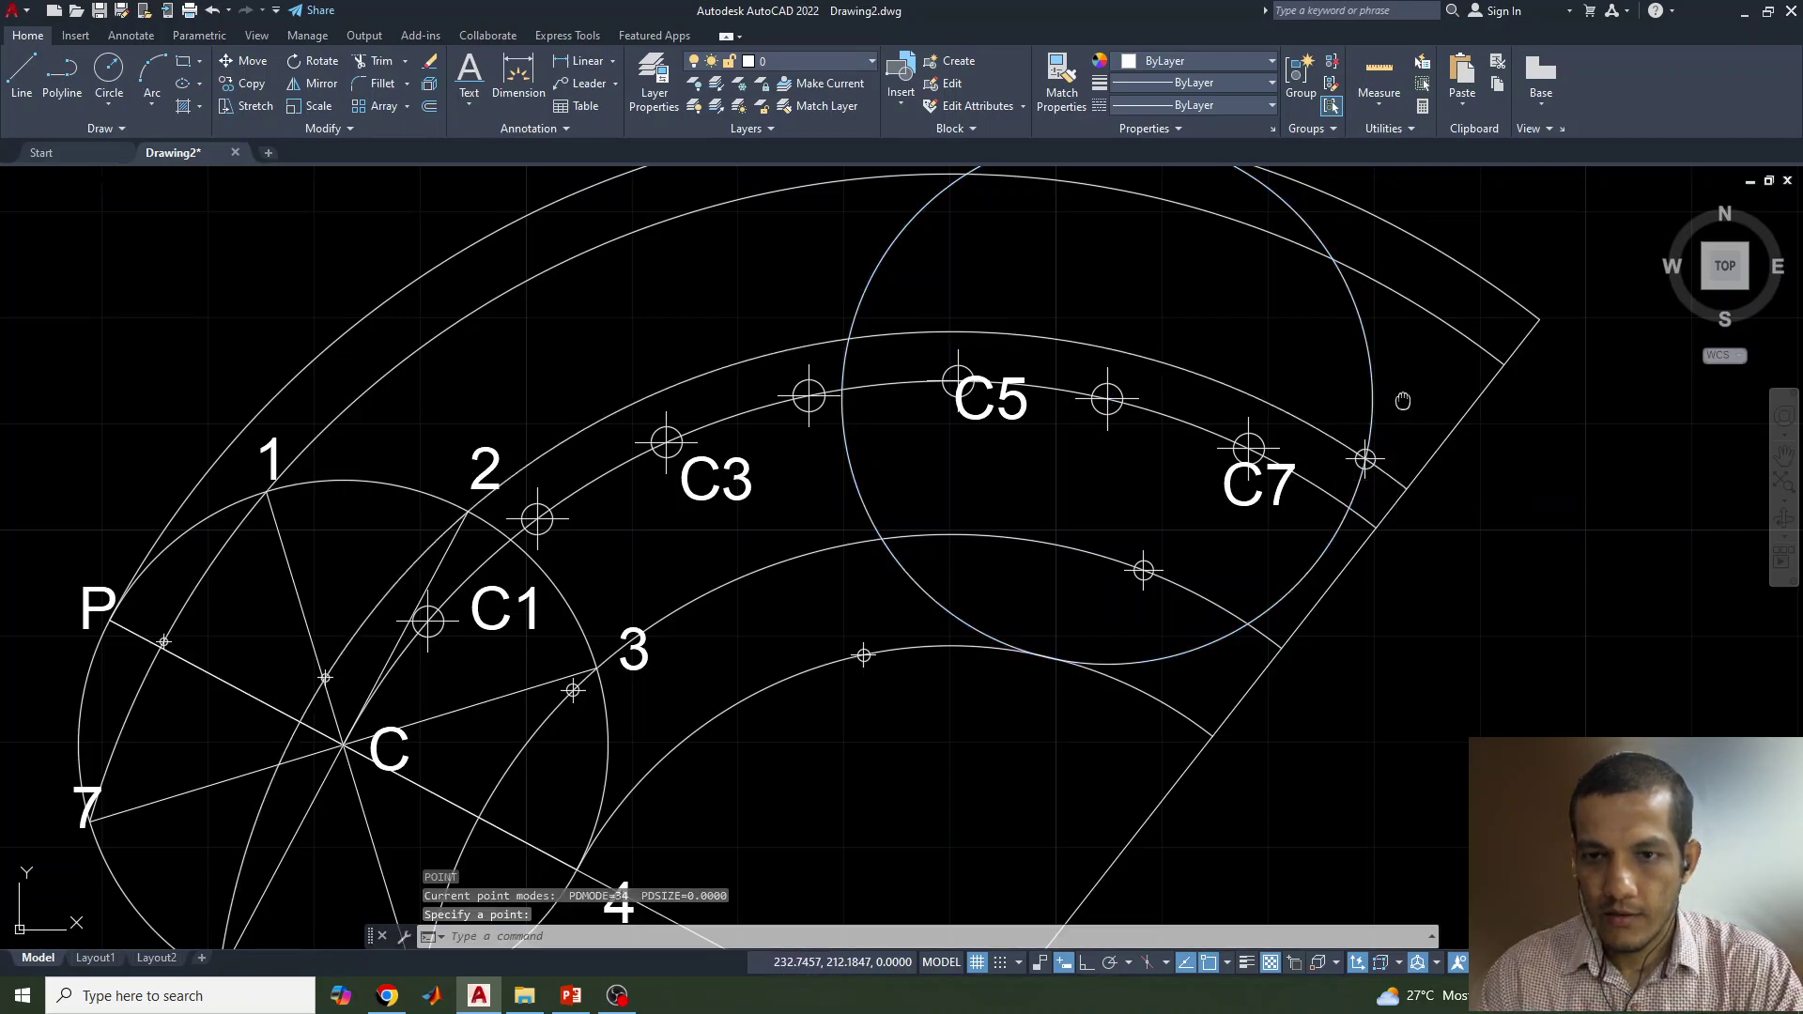
Step: Move the circle from the unlabelled division point so its centre lies on C7
middle_drag(1394, 412, 1246, 555)
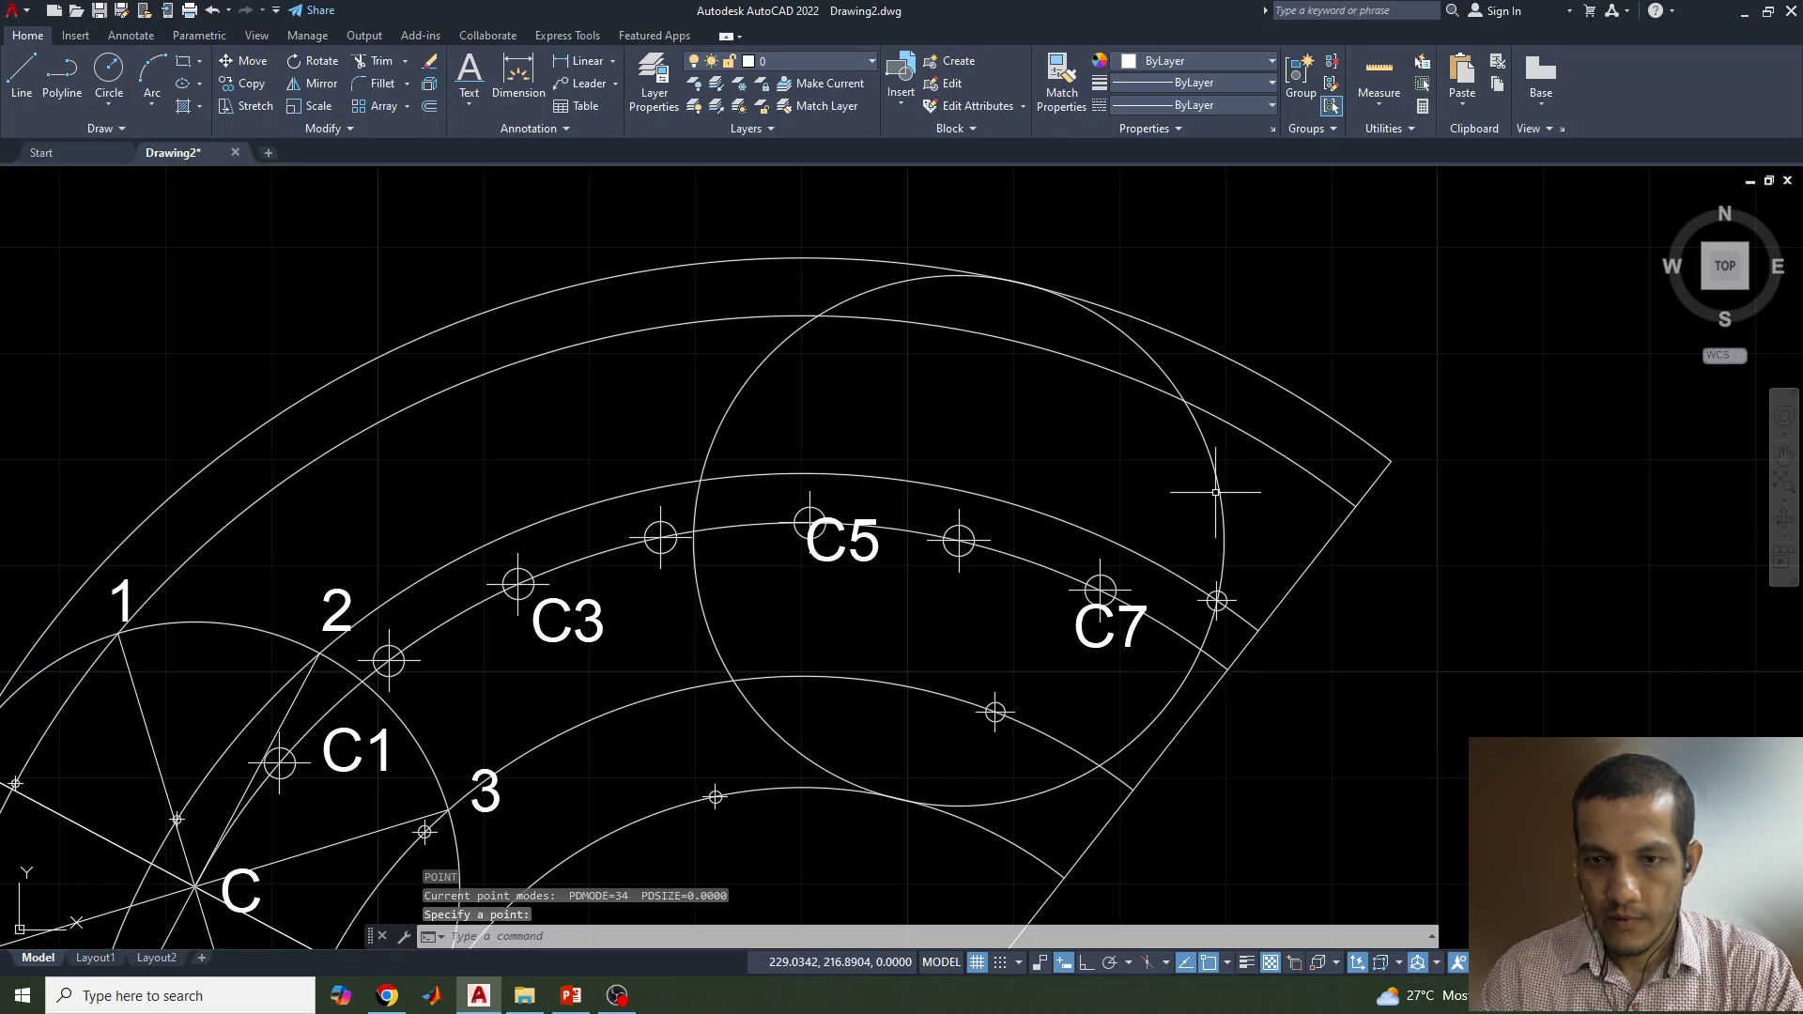
key(Escape)
click(1216, 491)
click(958, 540)
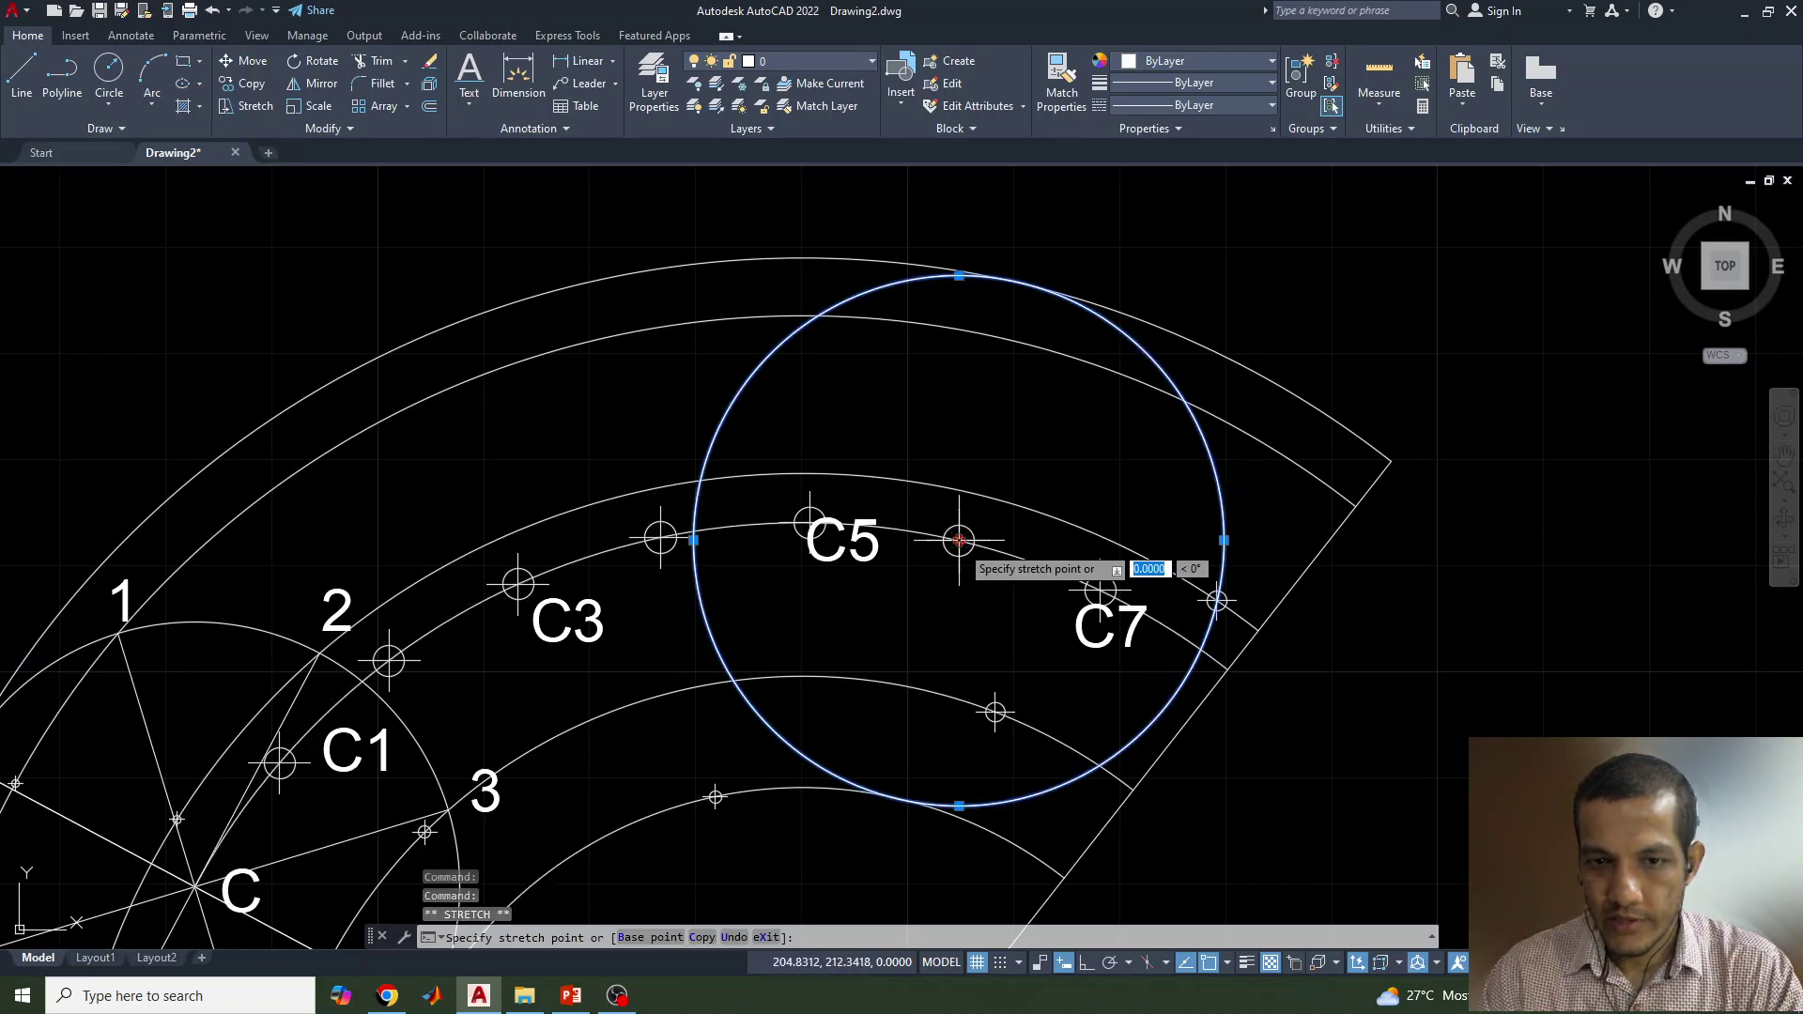
click(1100, 590)
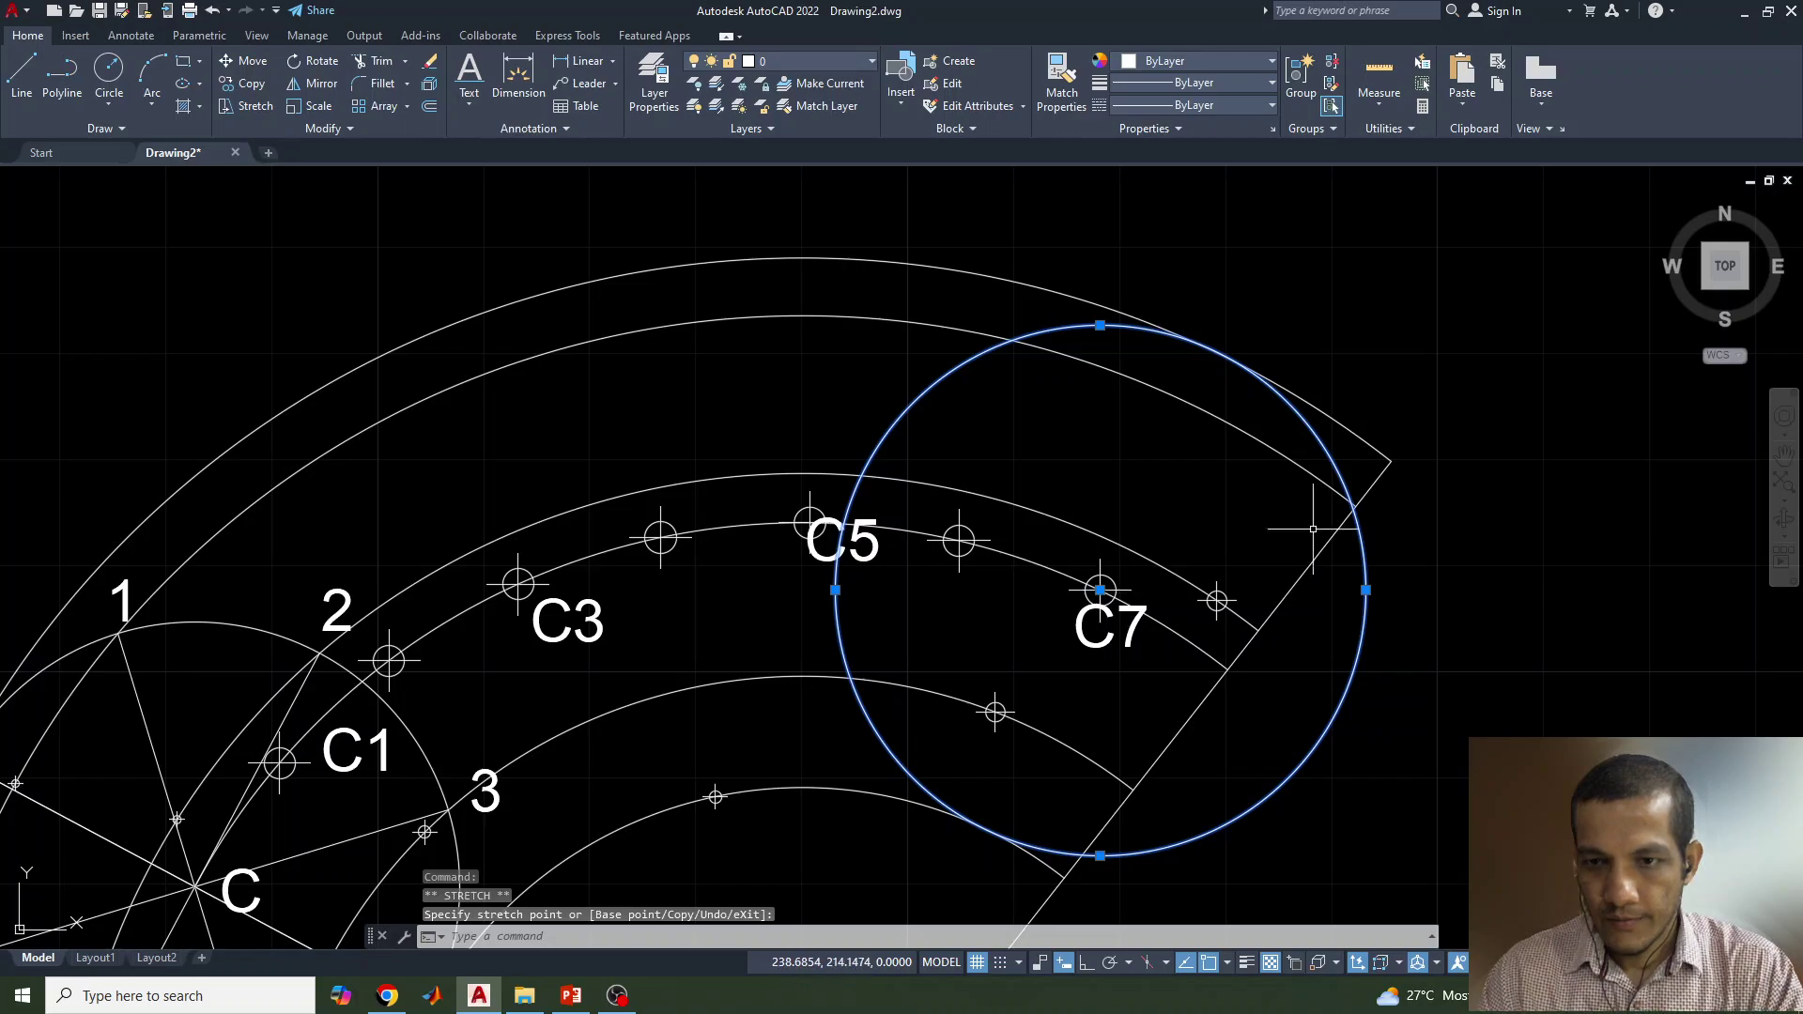
Step: Place a point where the circle centred on C7 crosses the arc through 1 and 7, near the far radial line
scroll(1372, 487, up, 4)
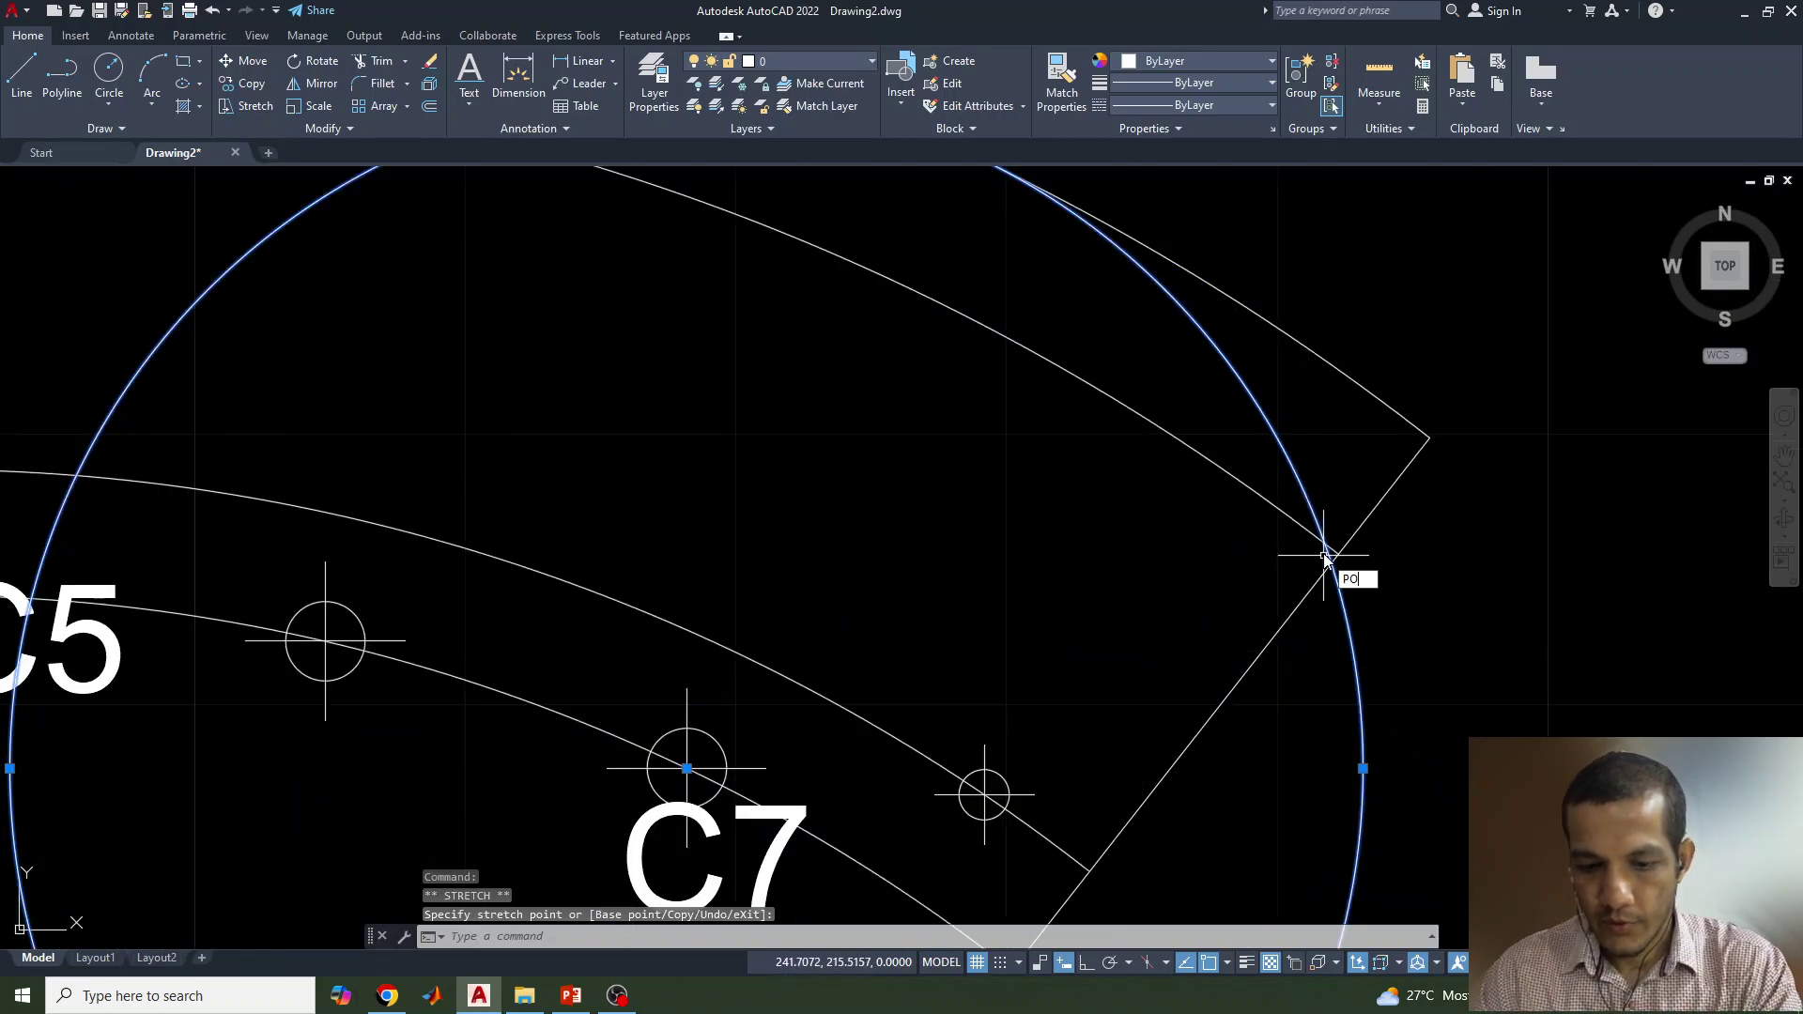
key(Escape)
text(po)
key(Return)
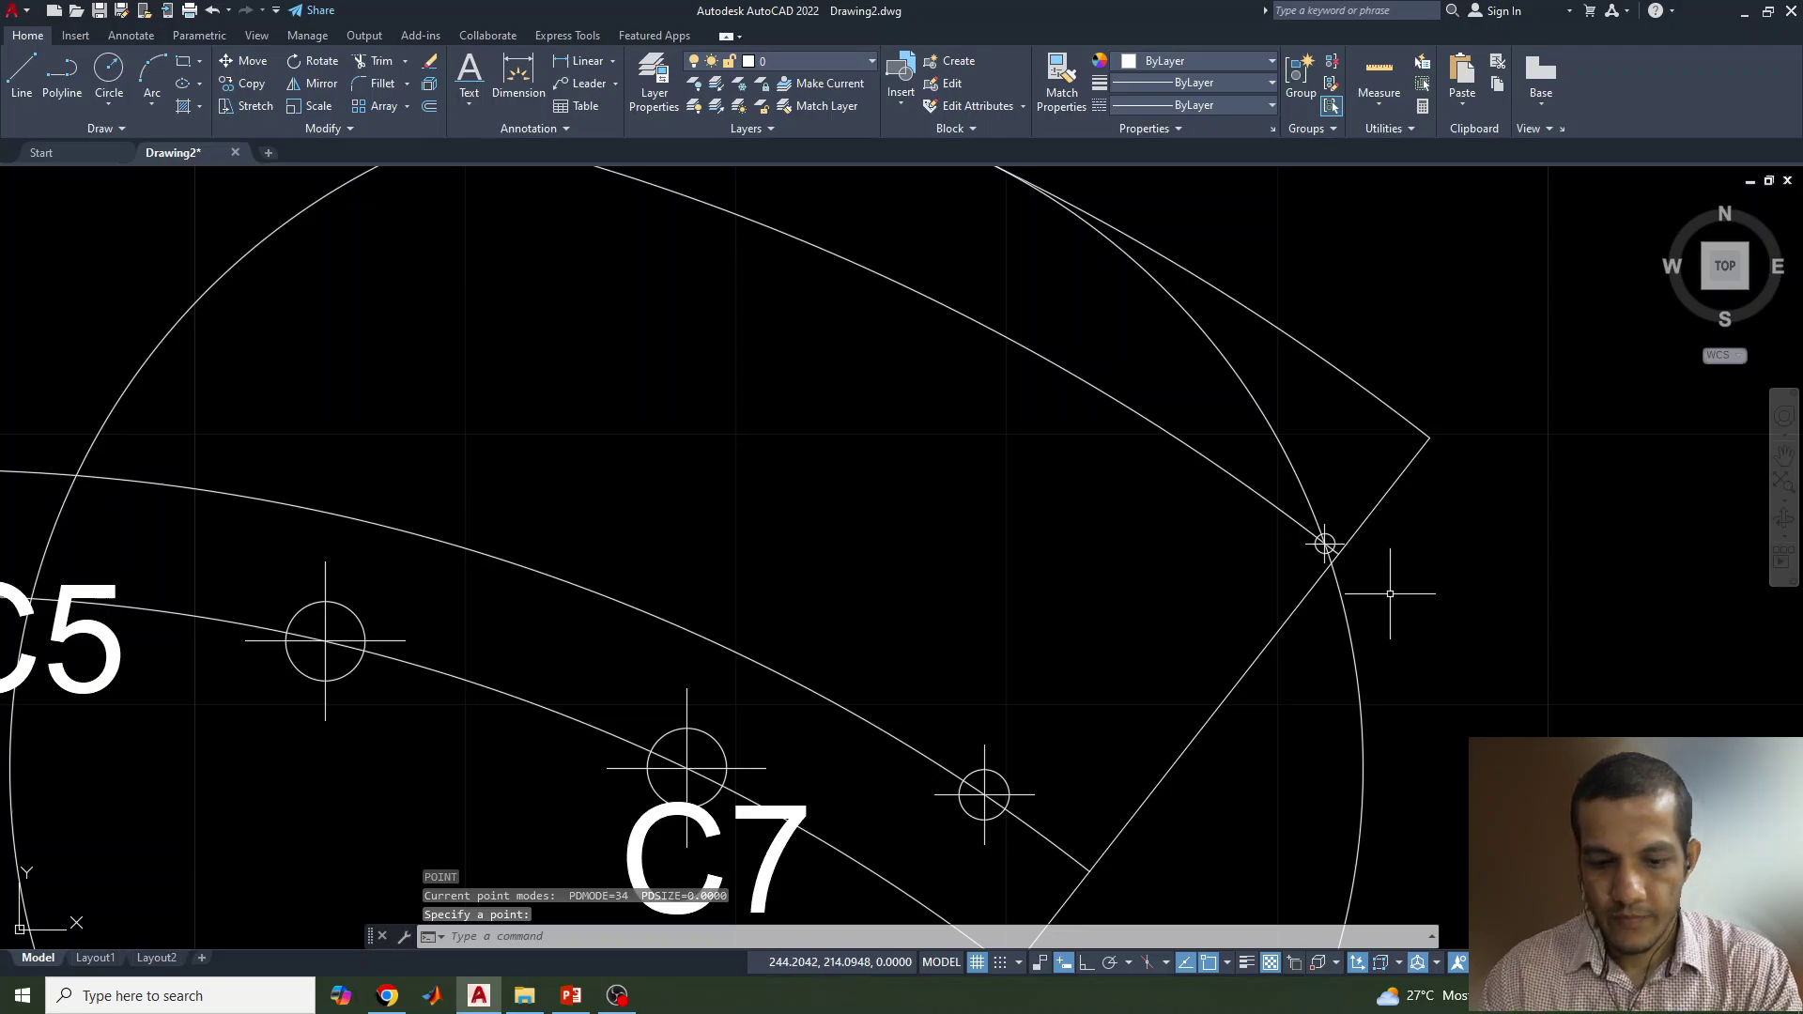
click(1324, 542)
Step: Move the circle from C7 to the end of the centre arc on the far radial line from O
click(1283, 431)
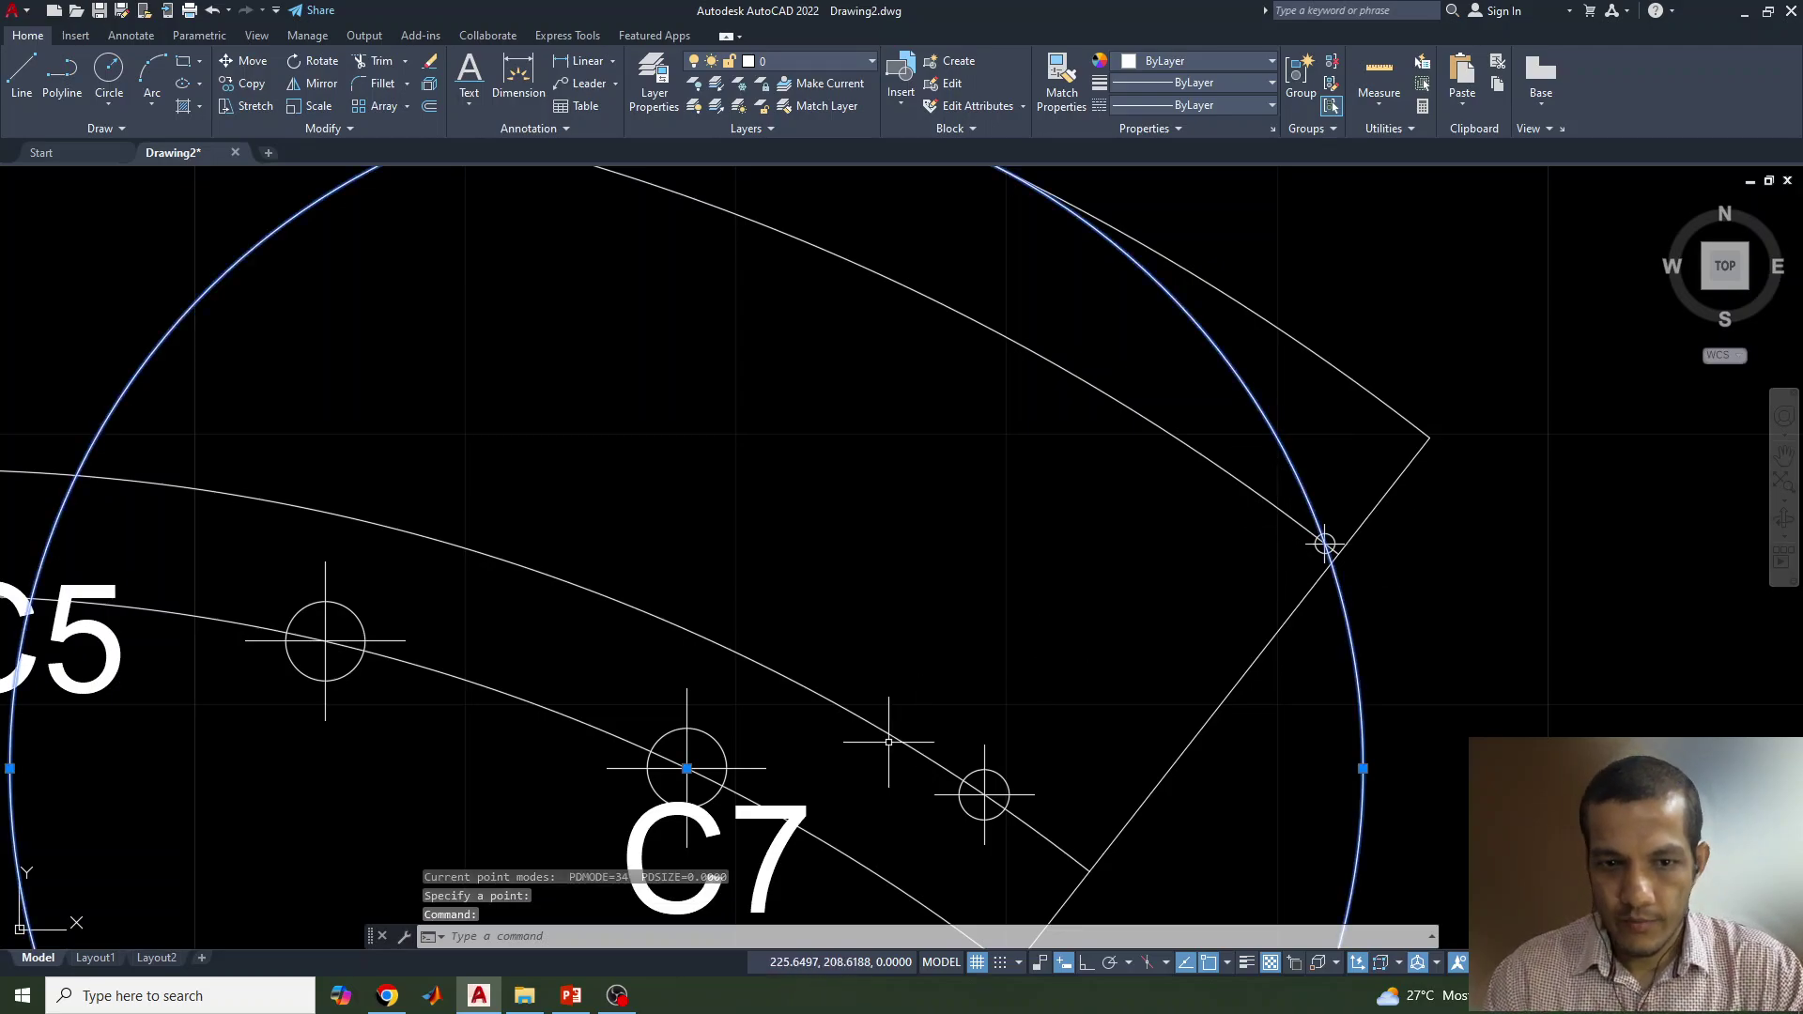
middle_drag(777, 654, 732, 467)
click(640, 581)
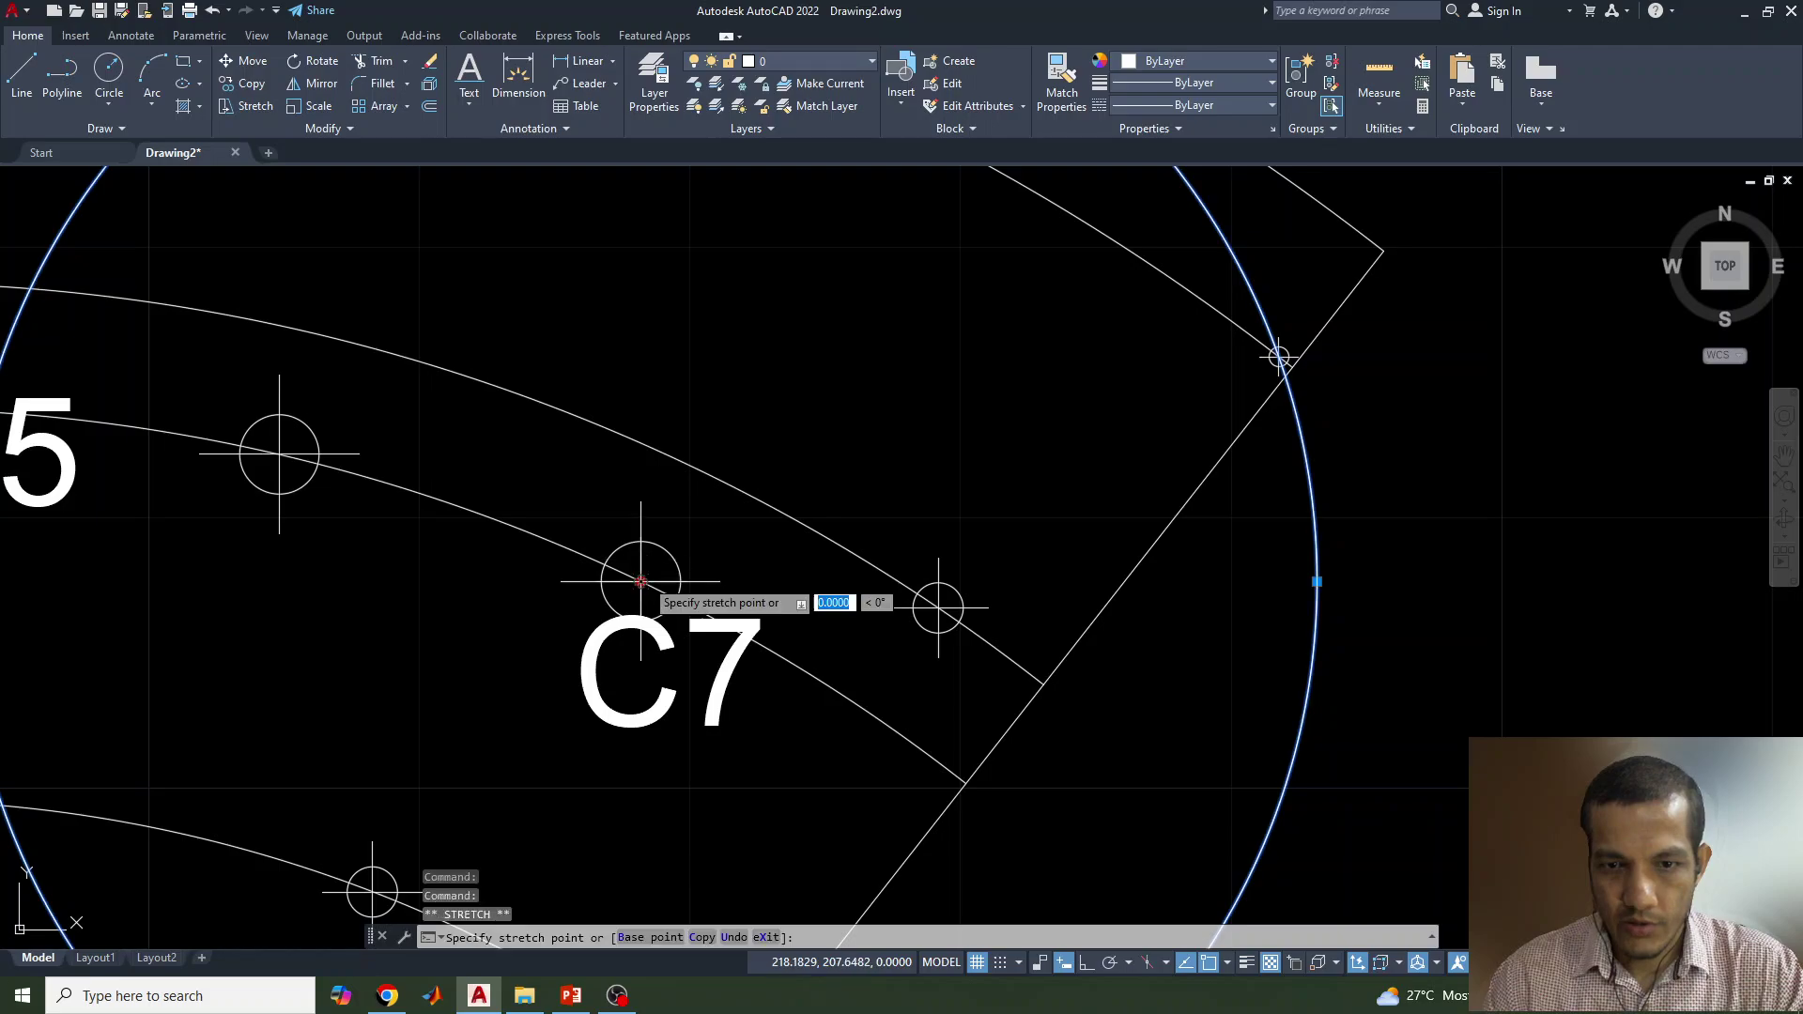
click(966, 760)
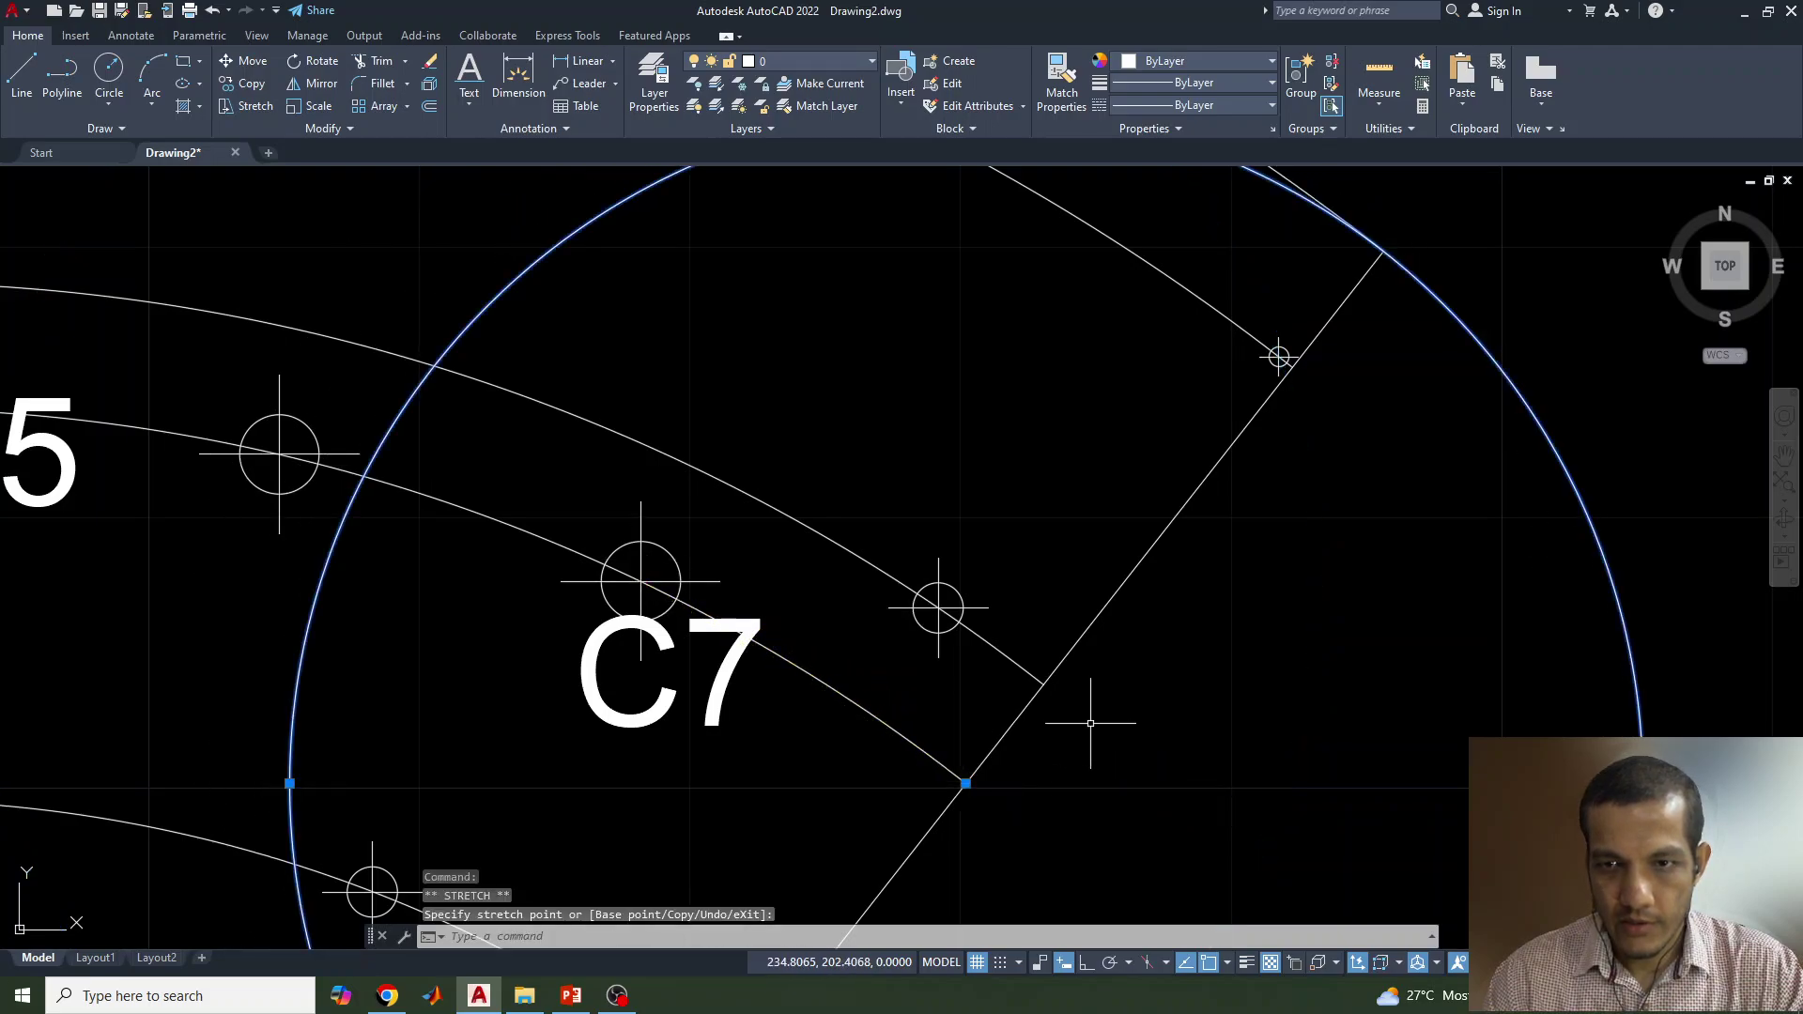
Step: Place a point where the circle touches the far end of the outermost arc through P
scroll(1090, 724, down, 2)
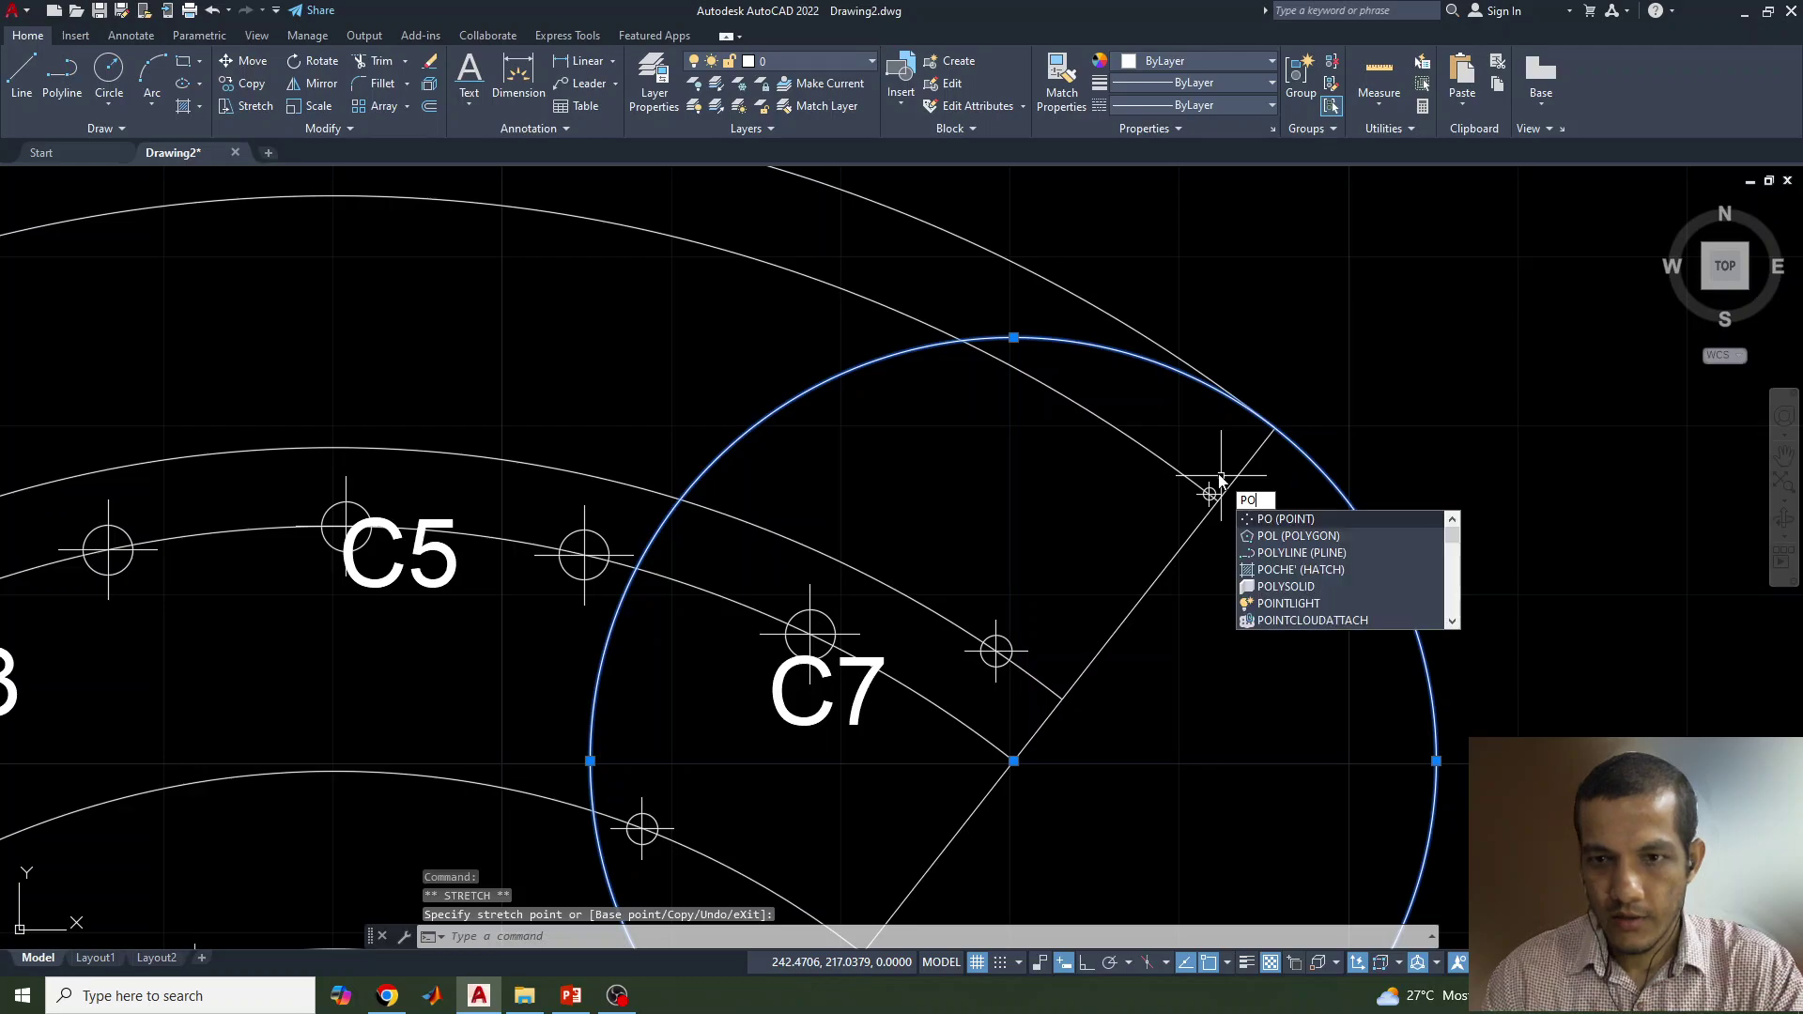
key(Return)
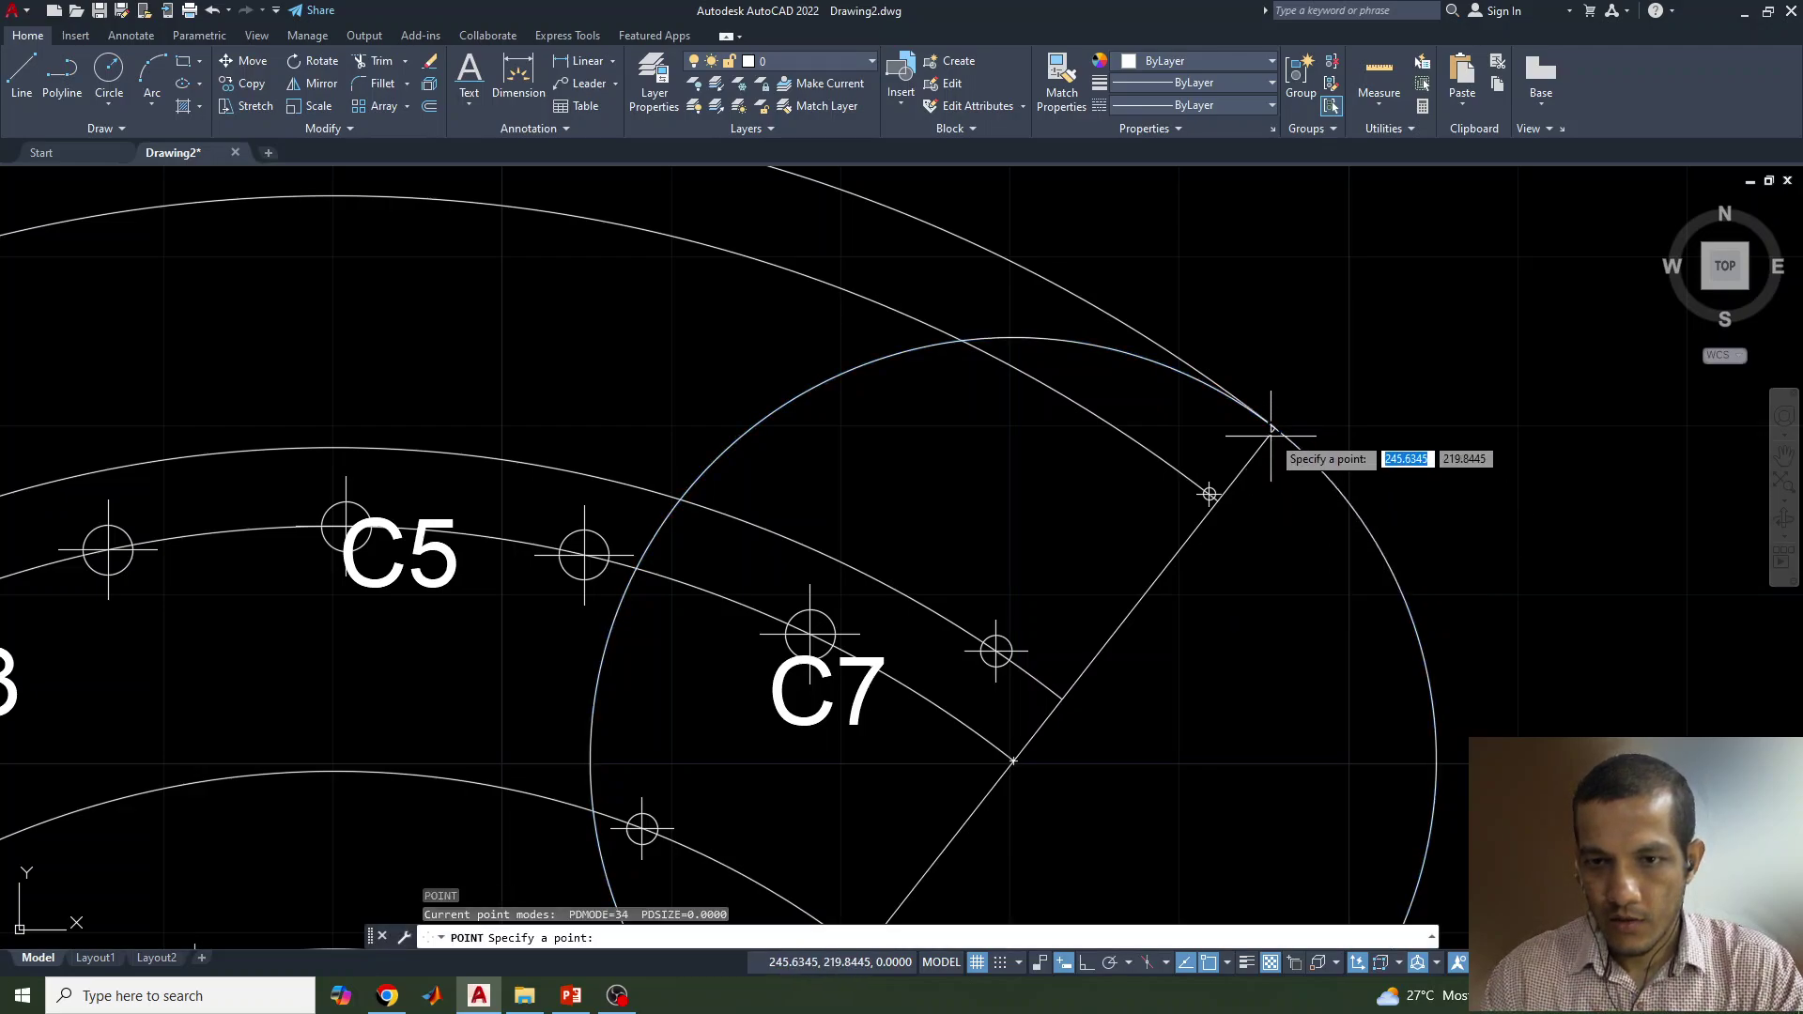
click(1274, 429)
scroll(1340, 555, down, 4)
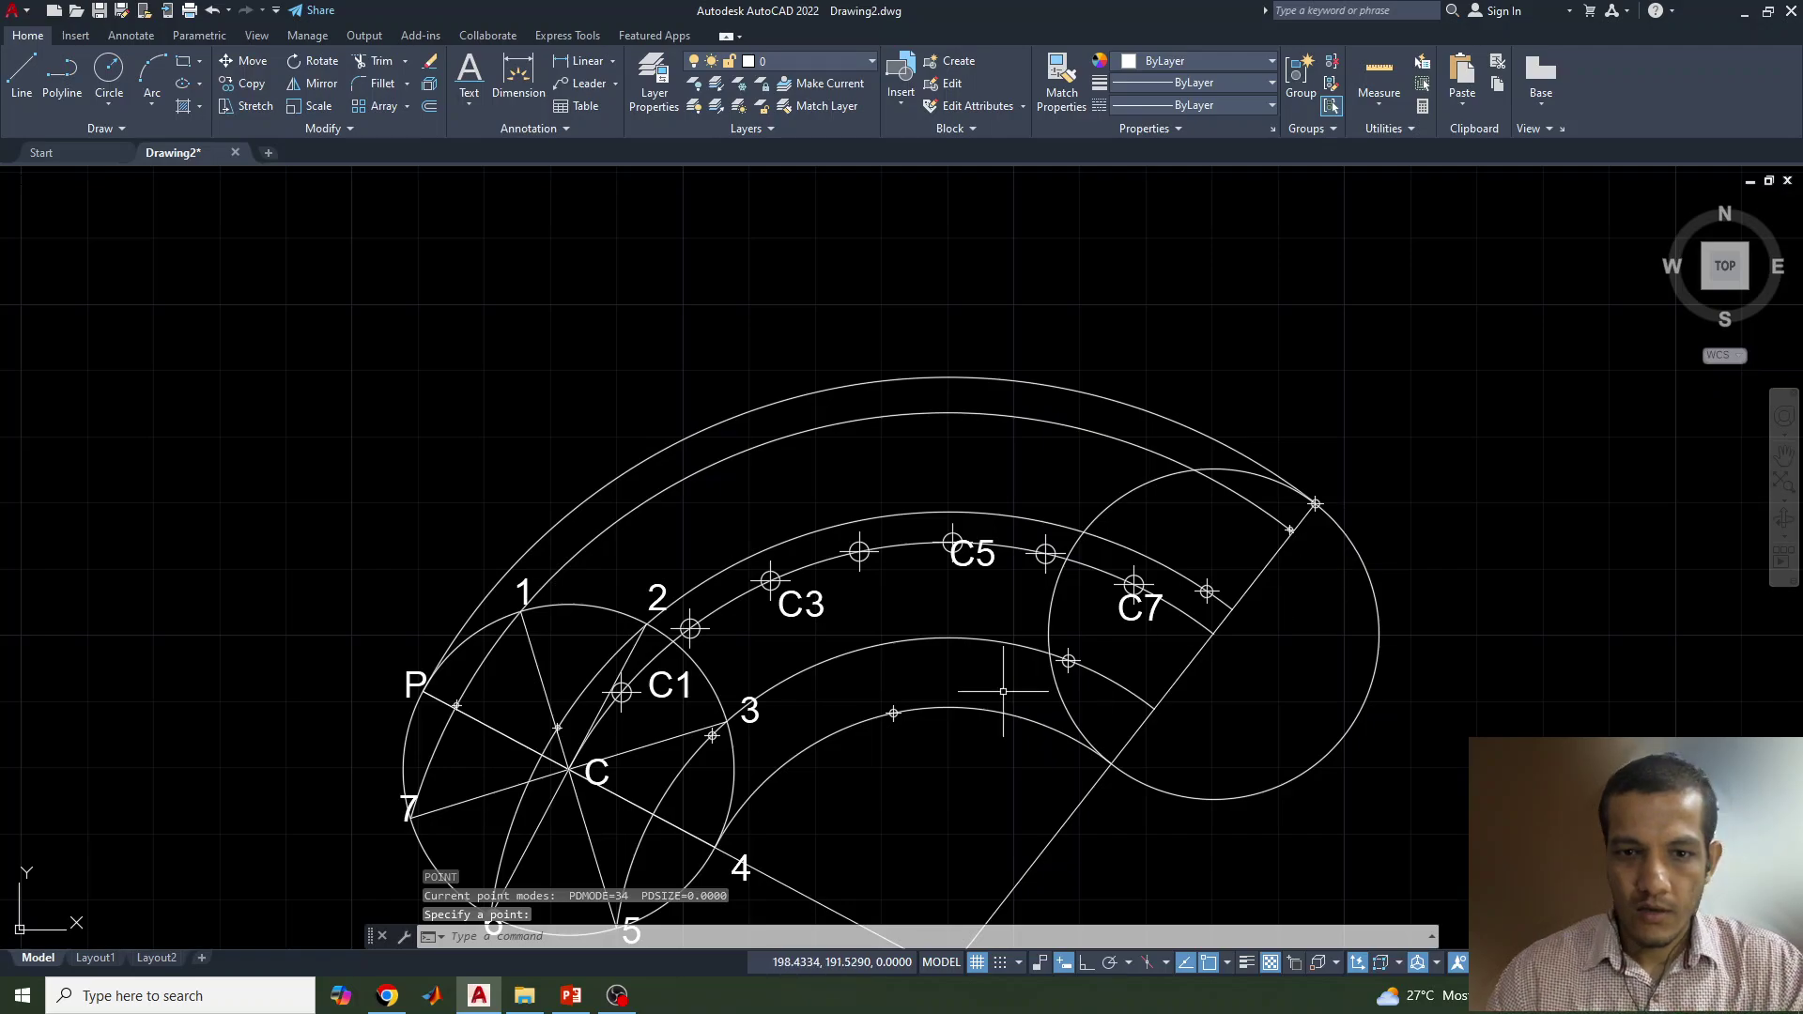
mouse_move(857, 818)
middle_down()
mouse_move(829, 764)
mouse_move(994, 676)
mouse_move(1021, 717)
mouse_move(798, 801)
mouse_move(664, 708)
middle_up()
scroll(854, 625, up, 2)
scroll(833, 775, down, 2)
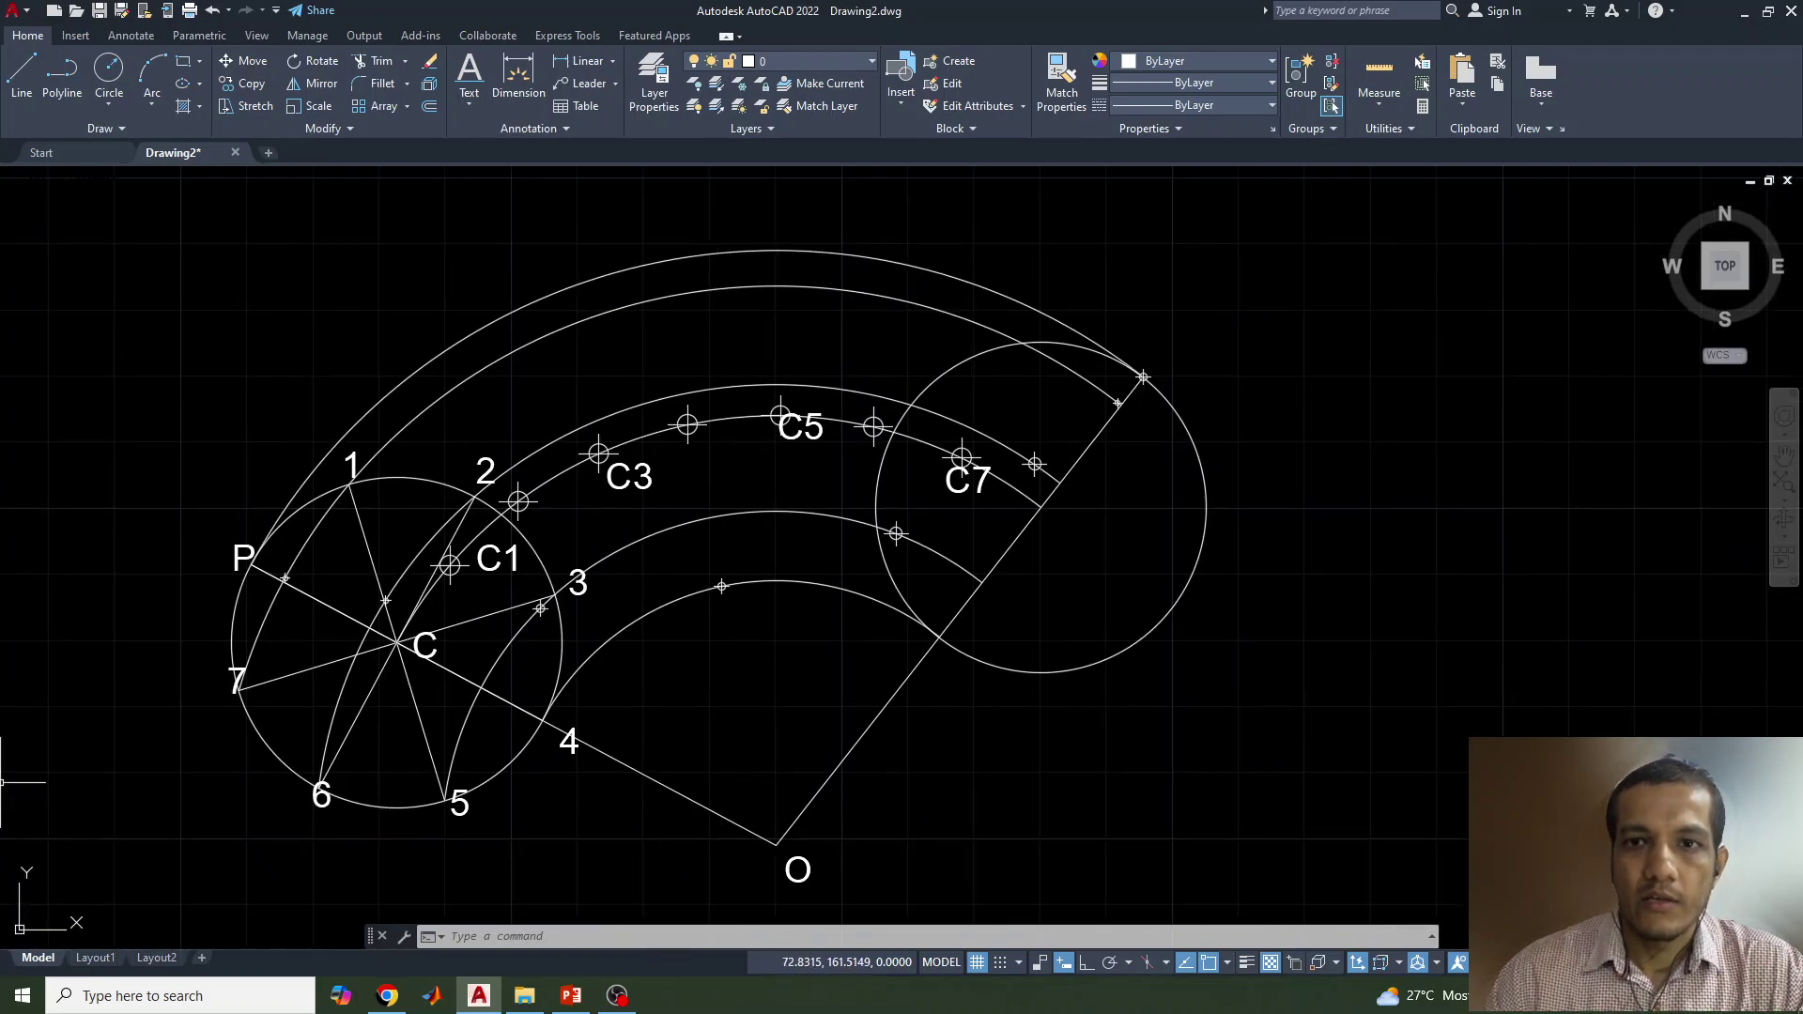
Step: Set the current object colour to Red for drawing the curve
click(1169, 62)
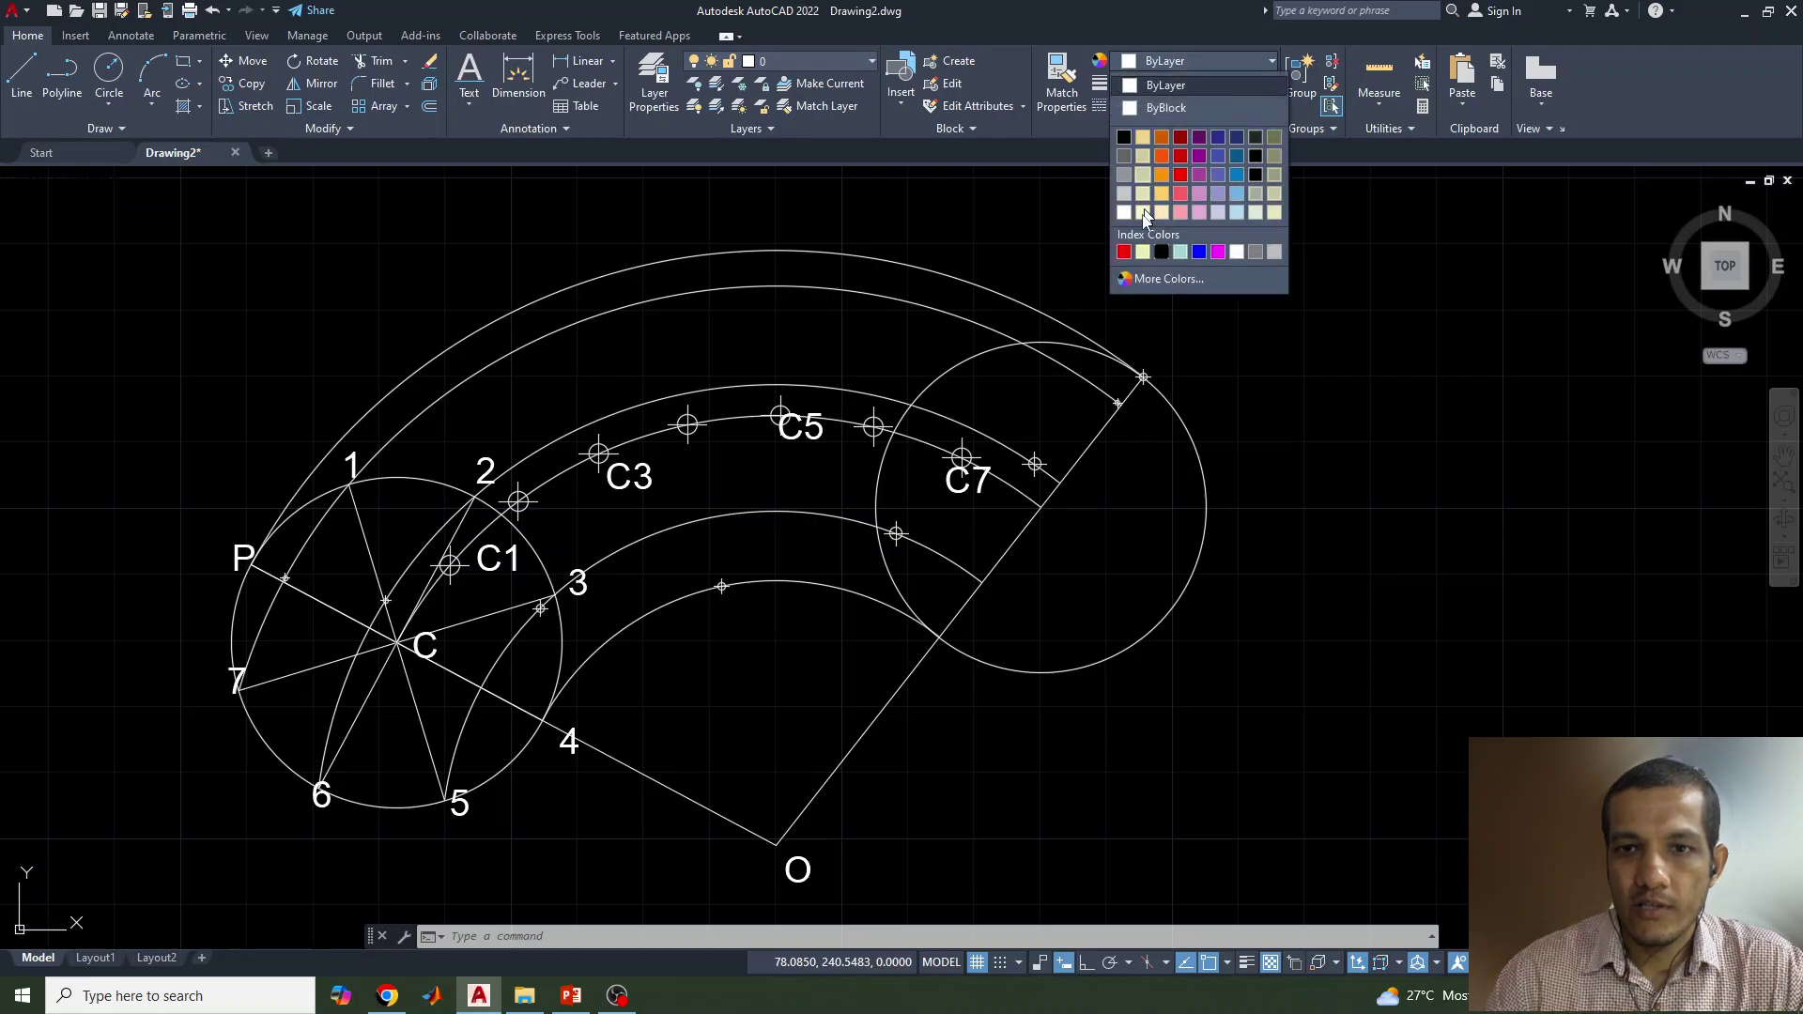
click(1124, 252)
click(1170, 86)
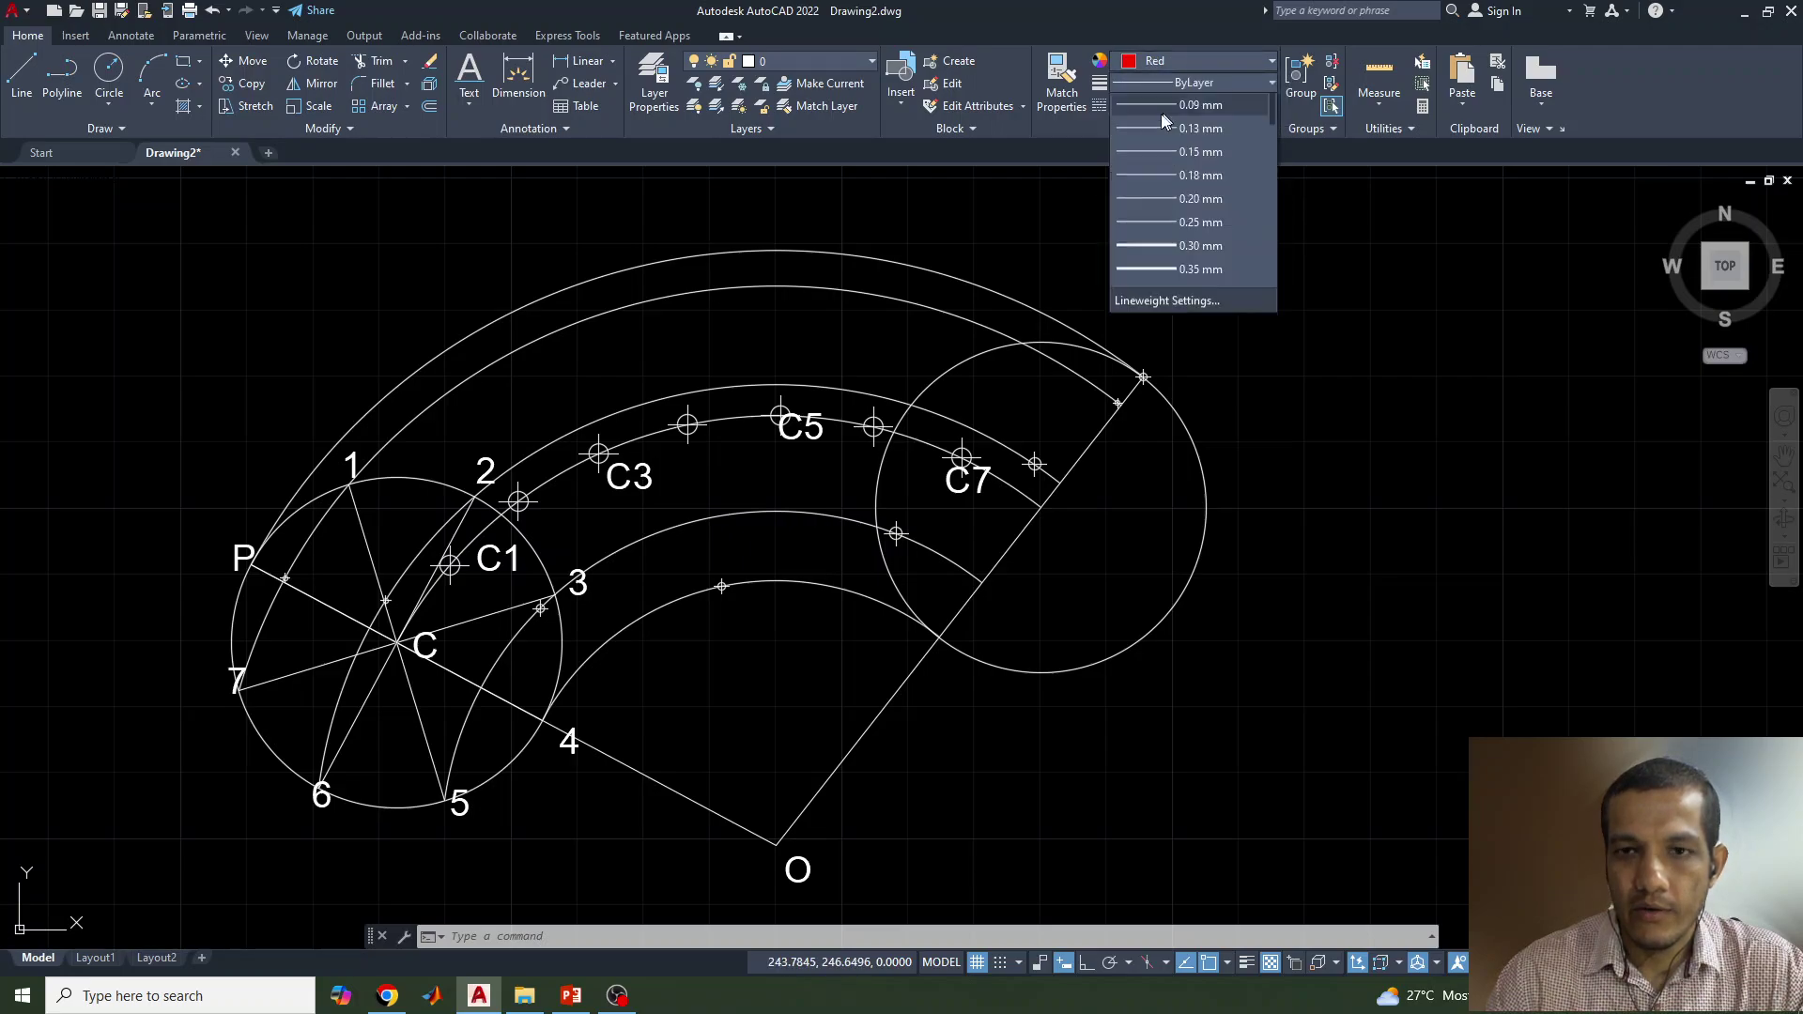
click(1168, 60)
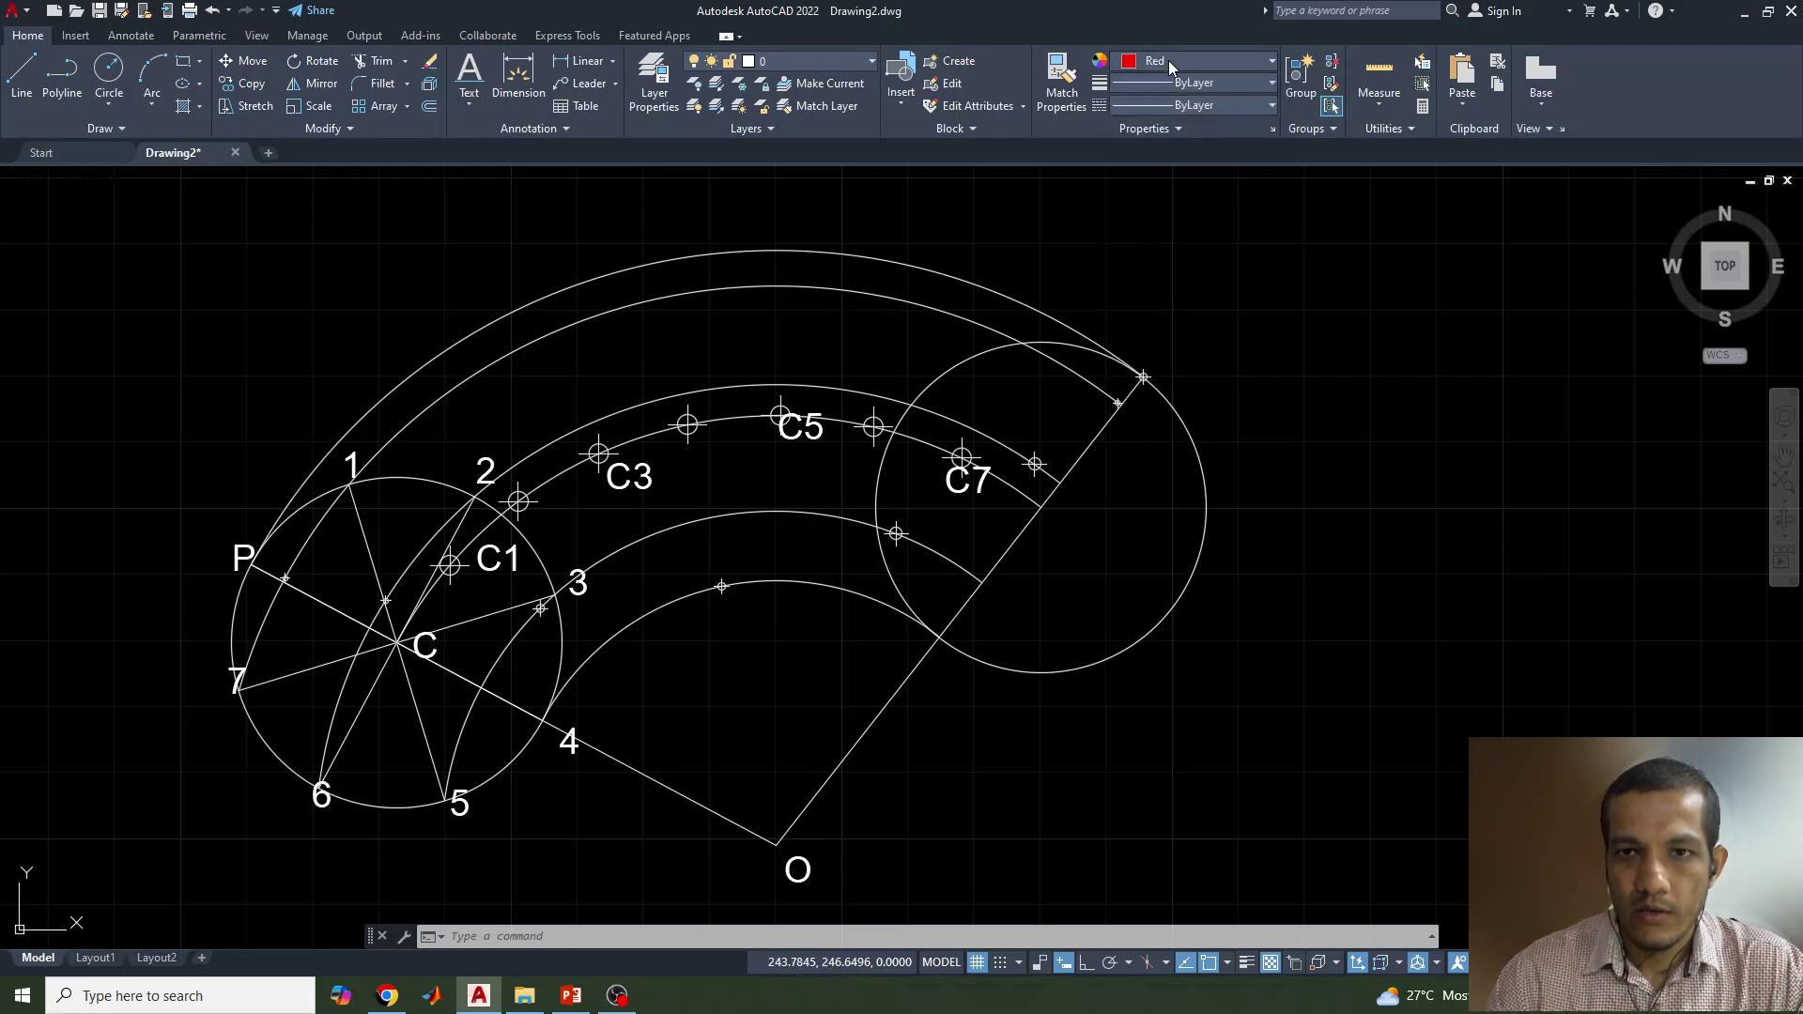
Step: Draw a fit-point spline from P through the seven marked intersection points to the point at the far end of the outermost arc
click(98, 131)
click(13, 152)
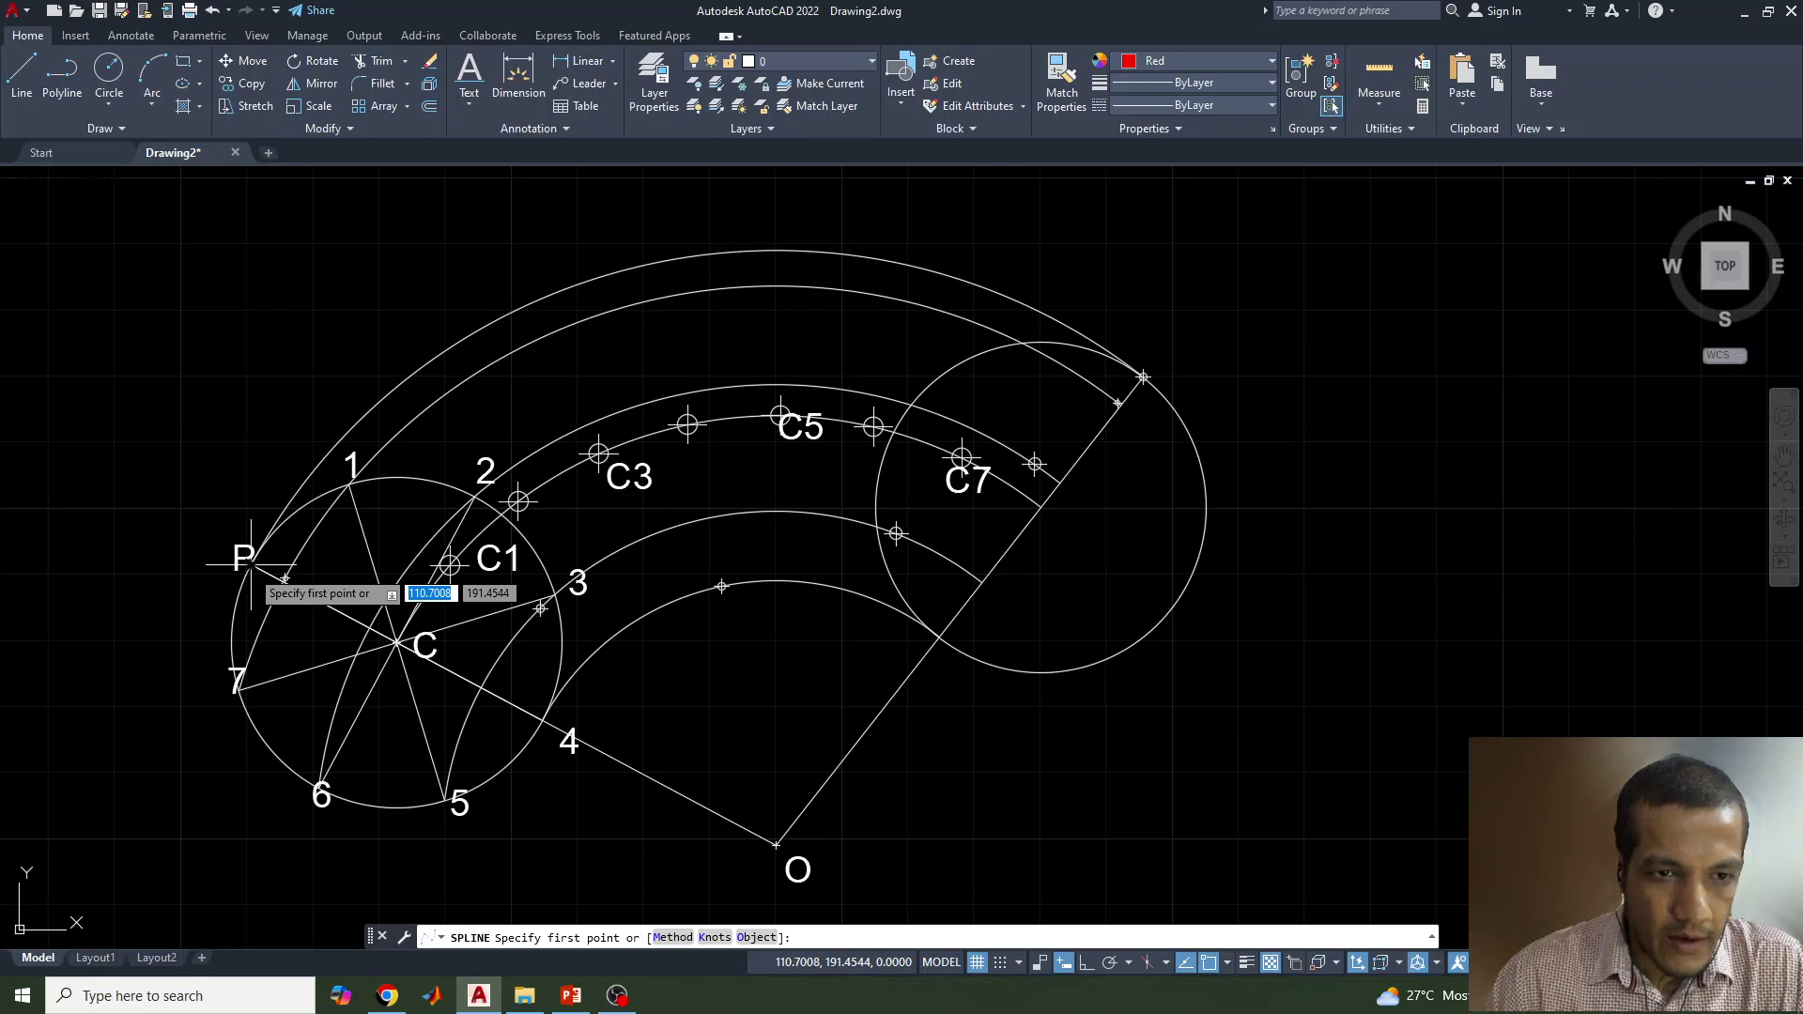
scroll(251, 564, up, 2)
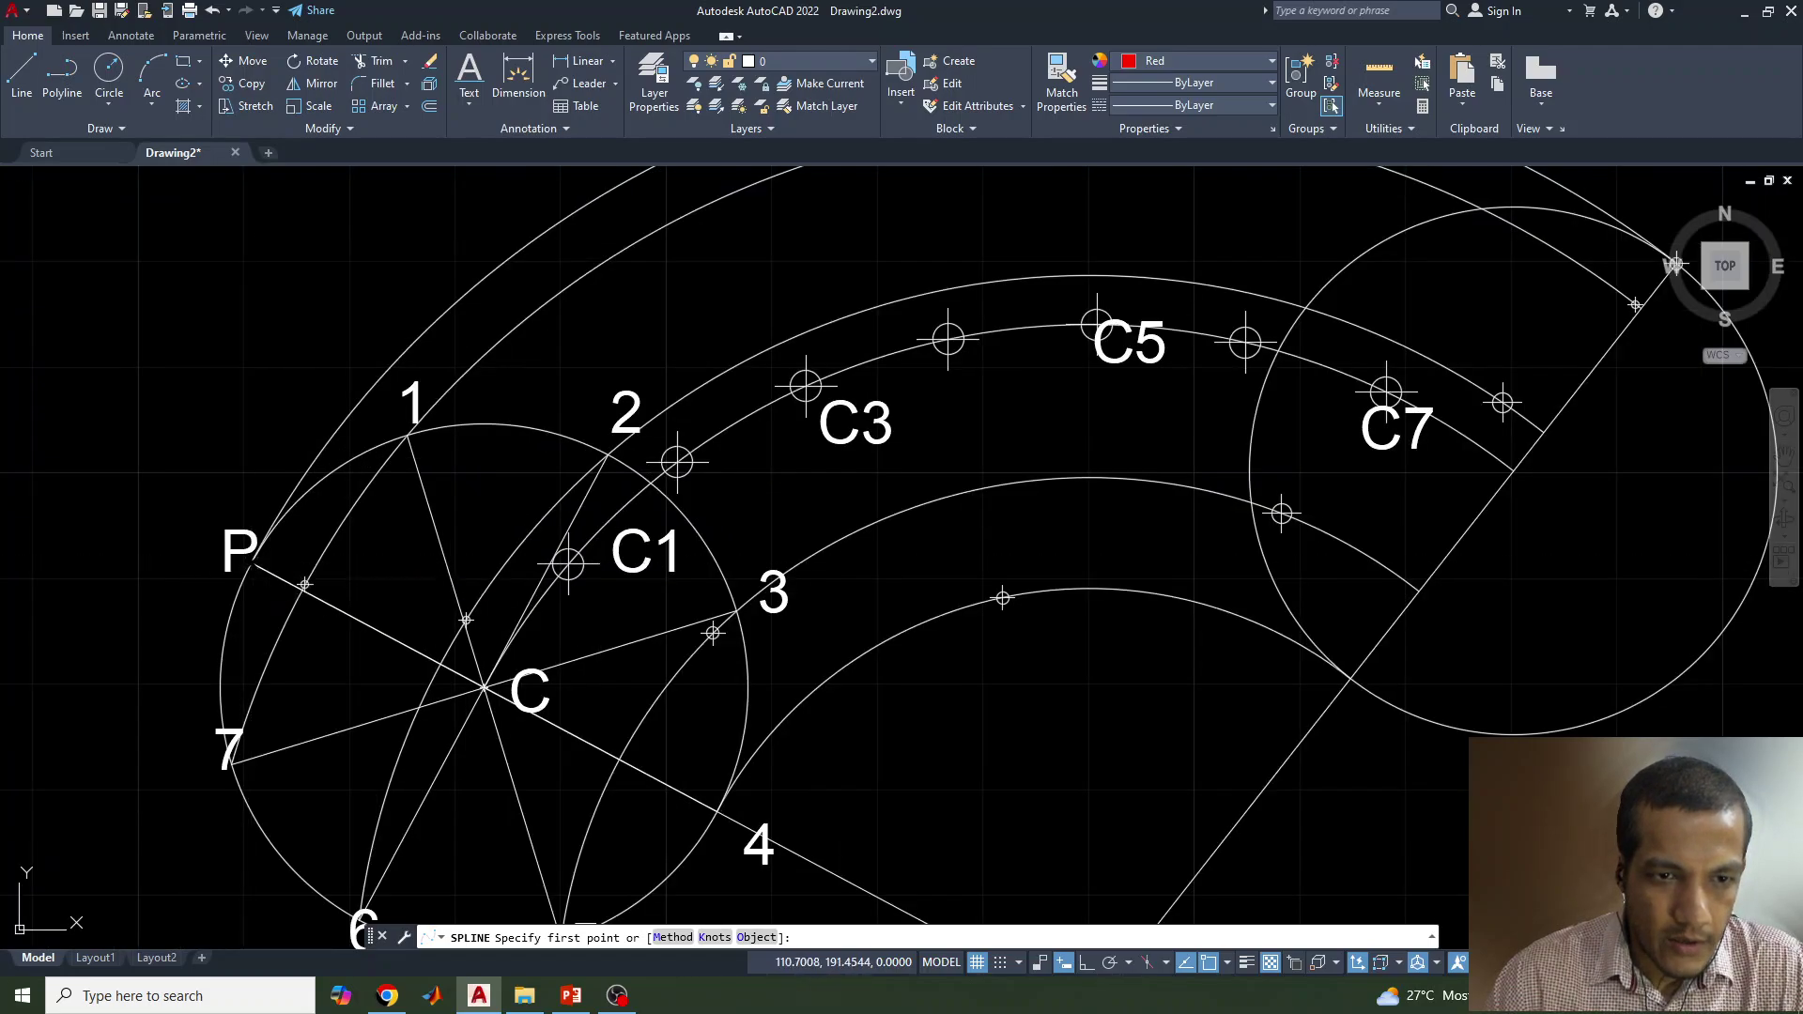
click(251, 564)
click(304, 584)
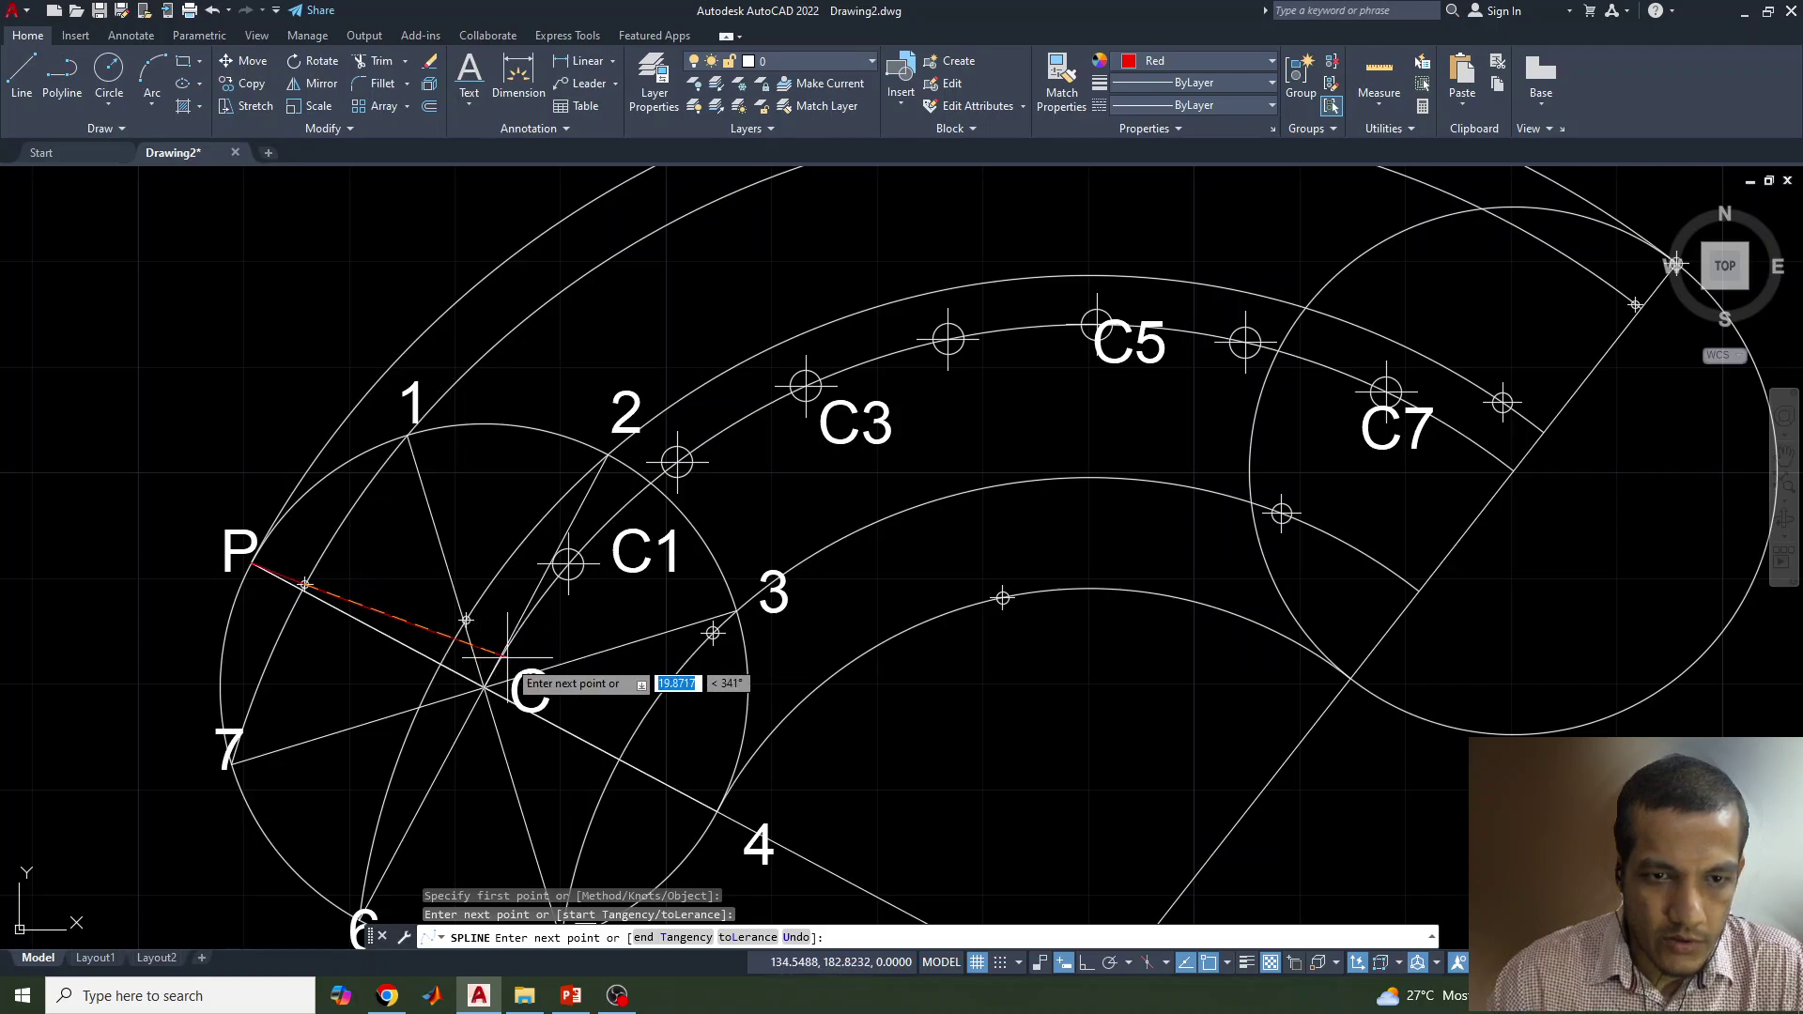
click(466, 620)
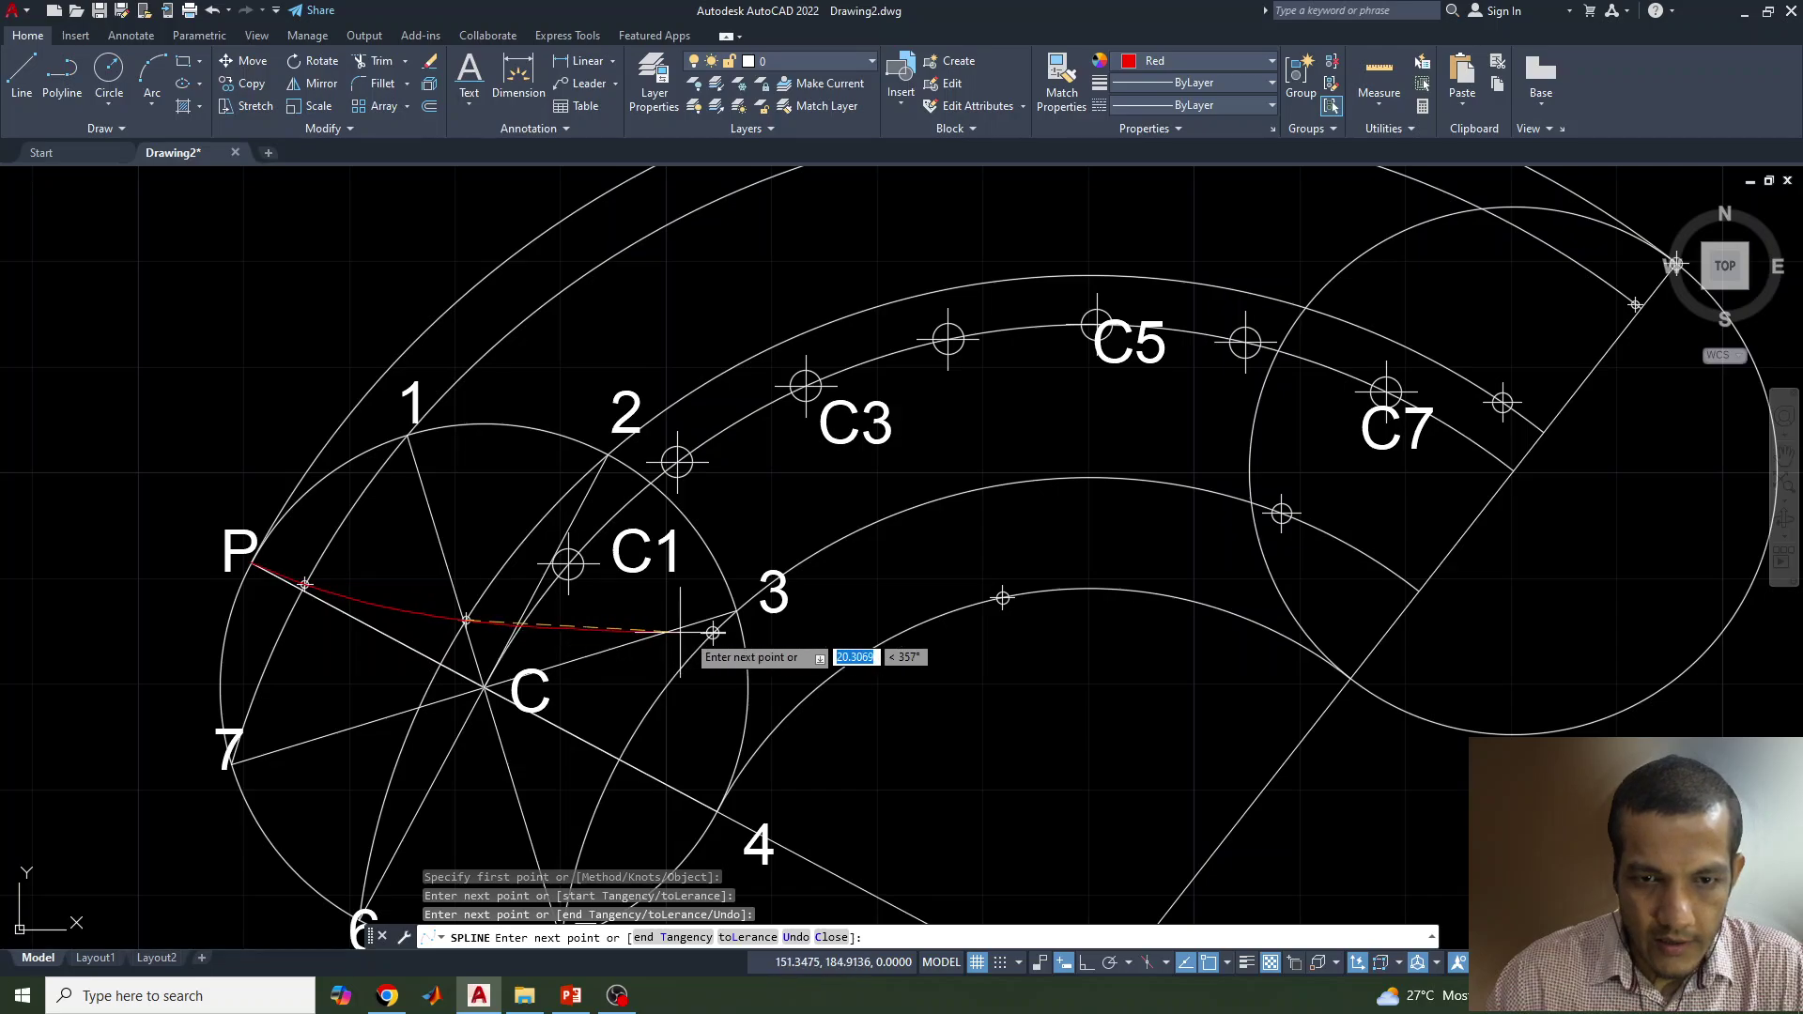
click(713, 633)
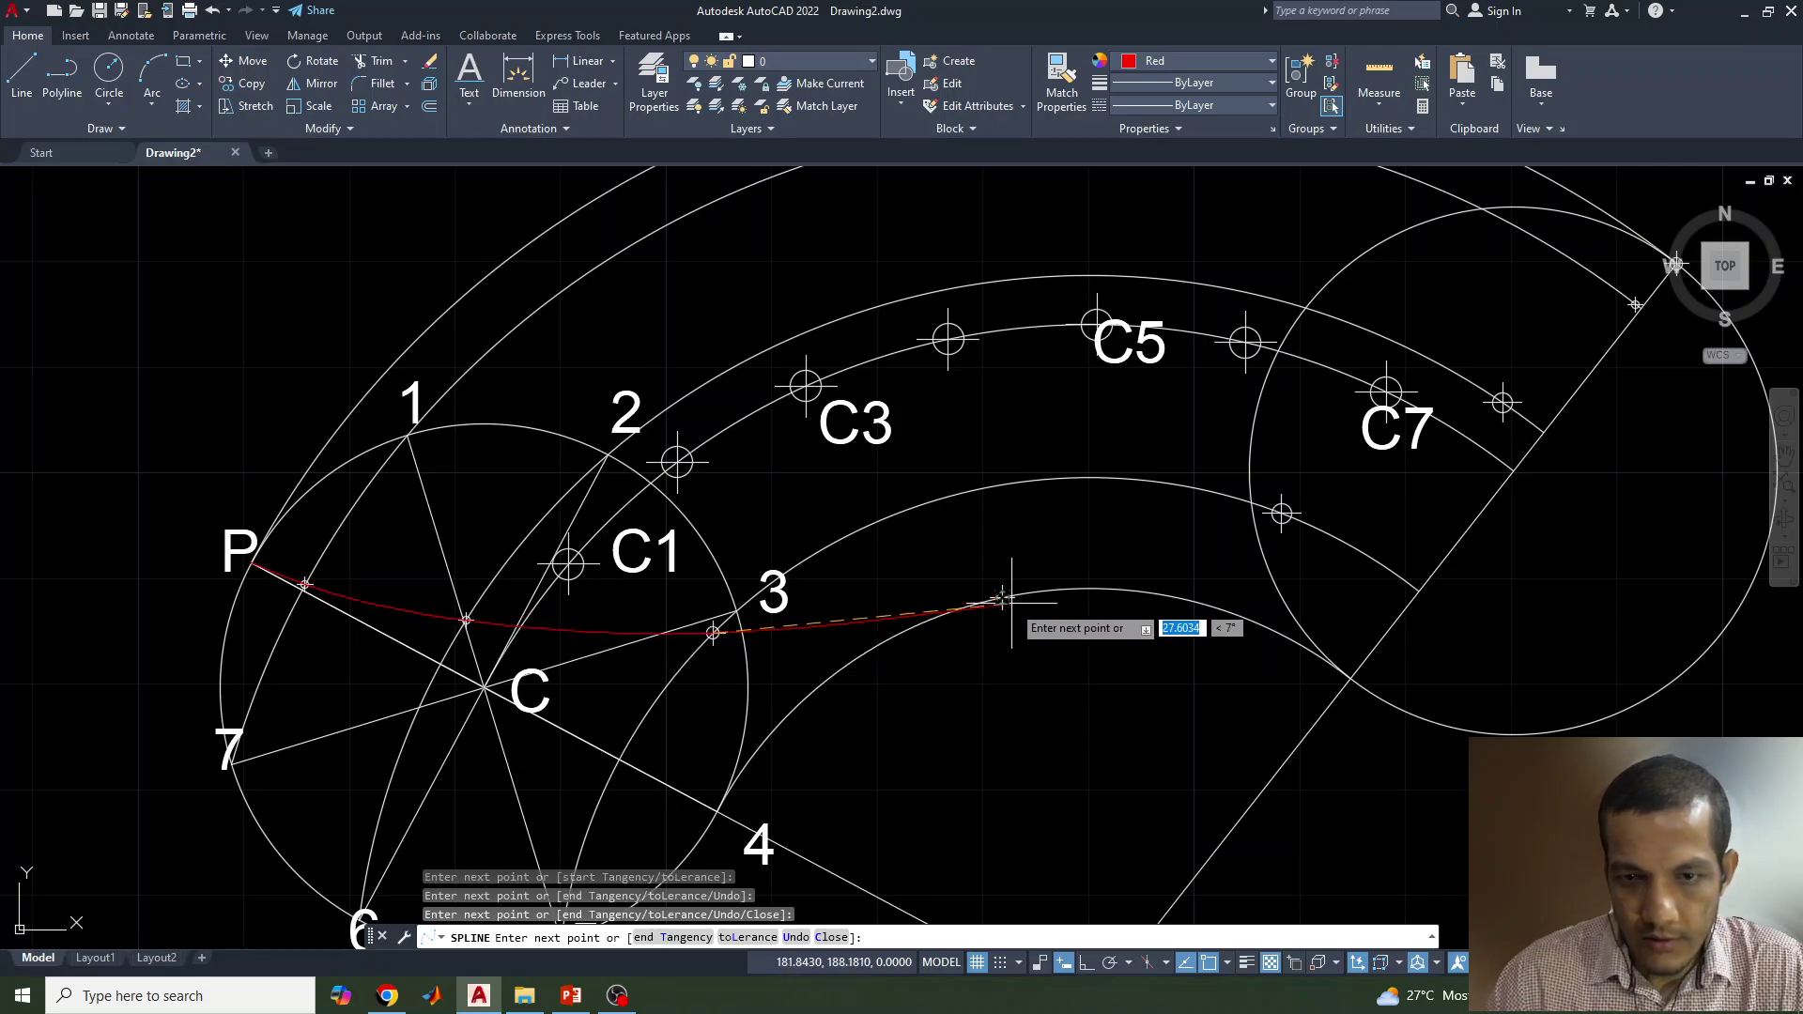
click(1002, 597)
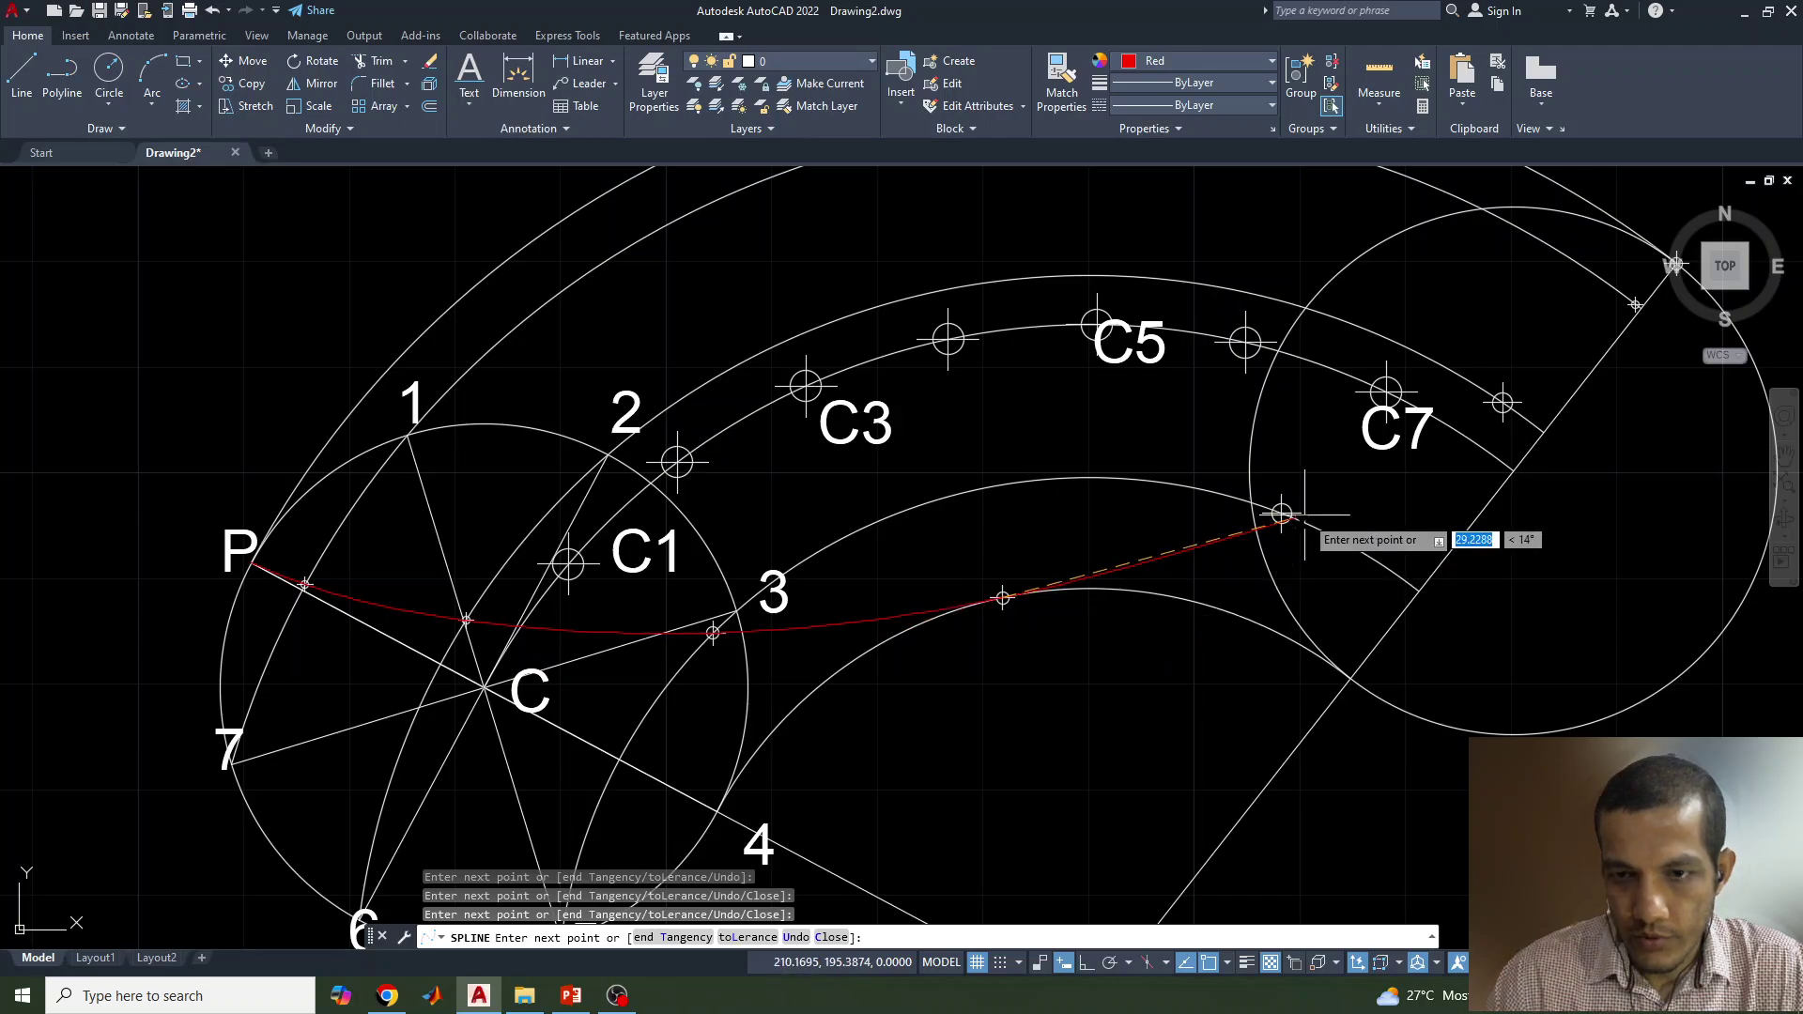
click(1281, 514)
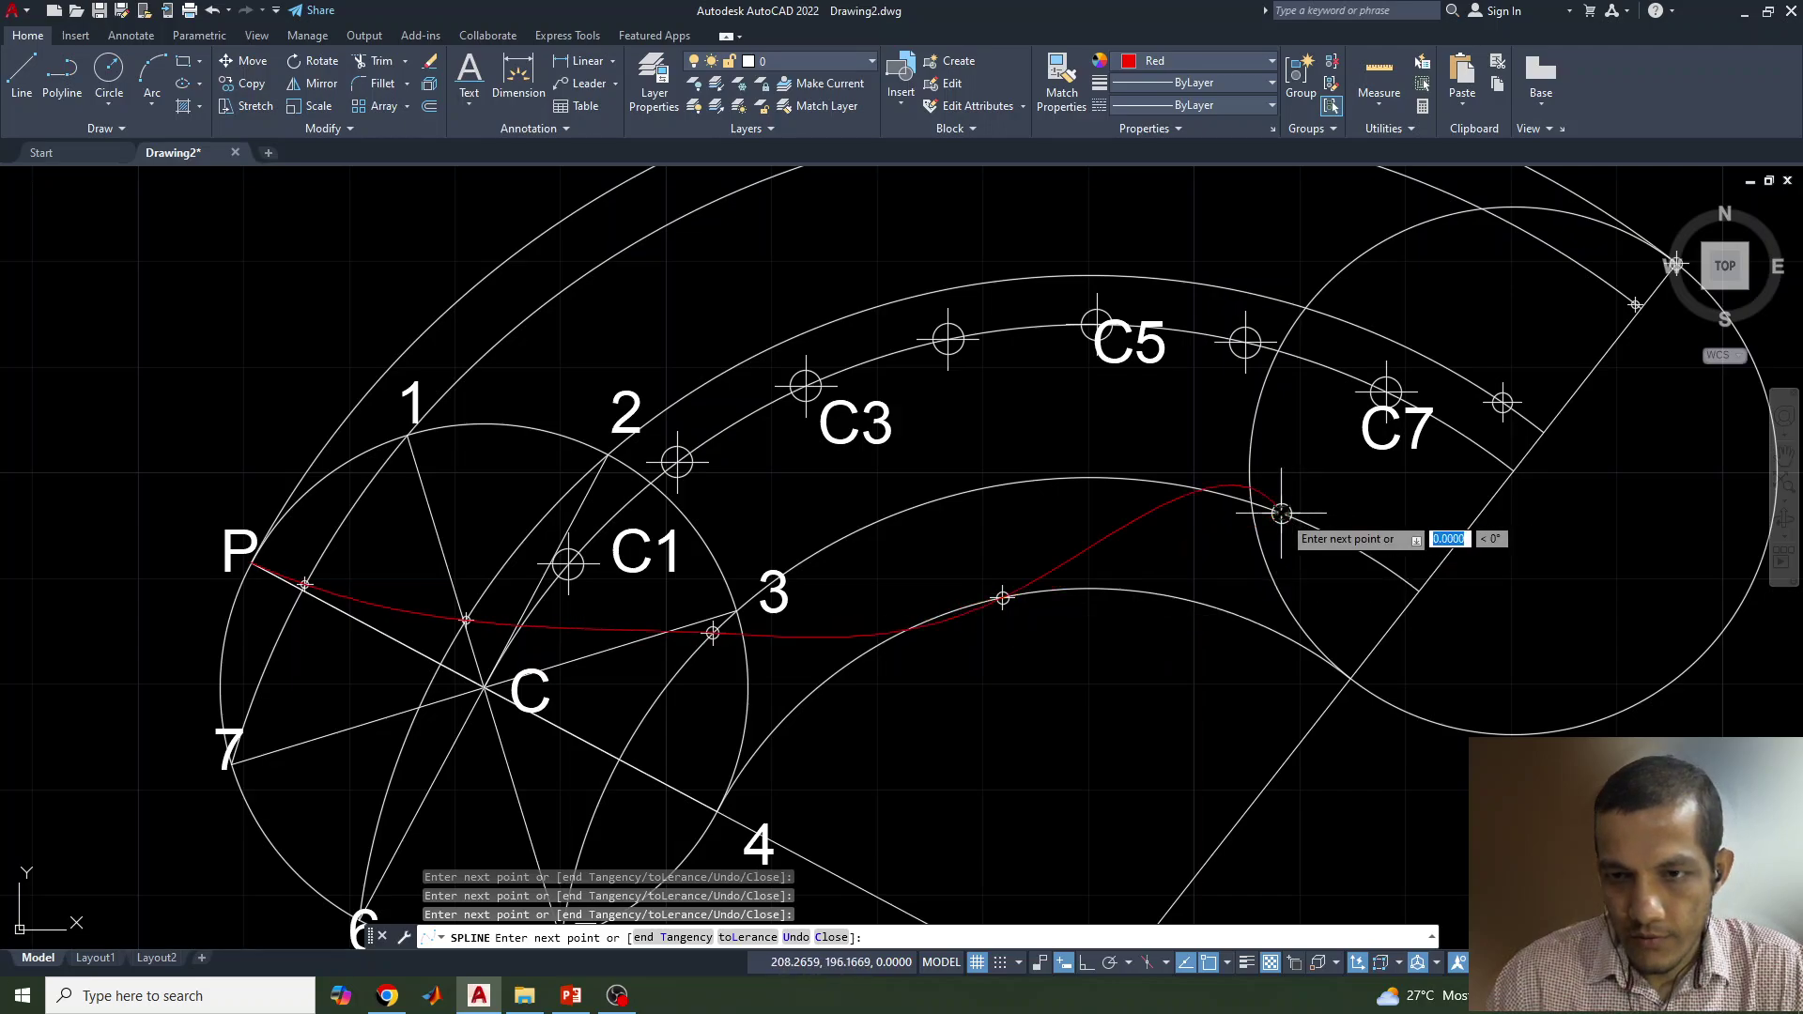
click(1502, 403)
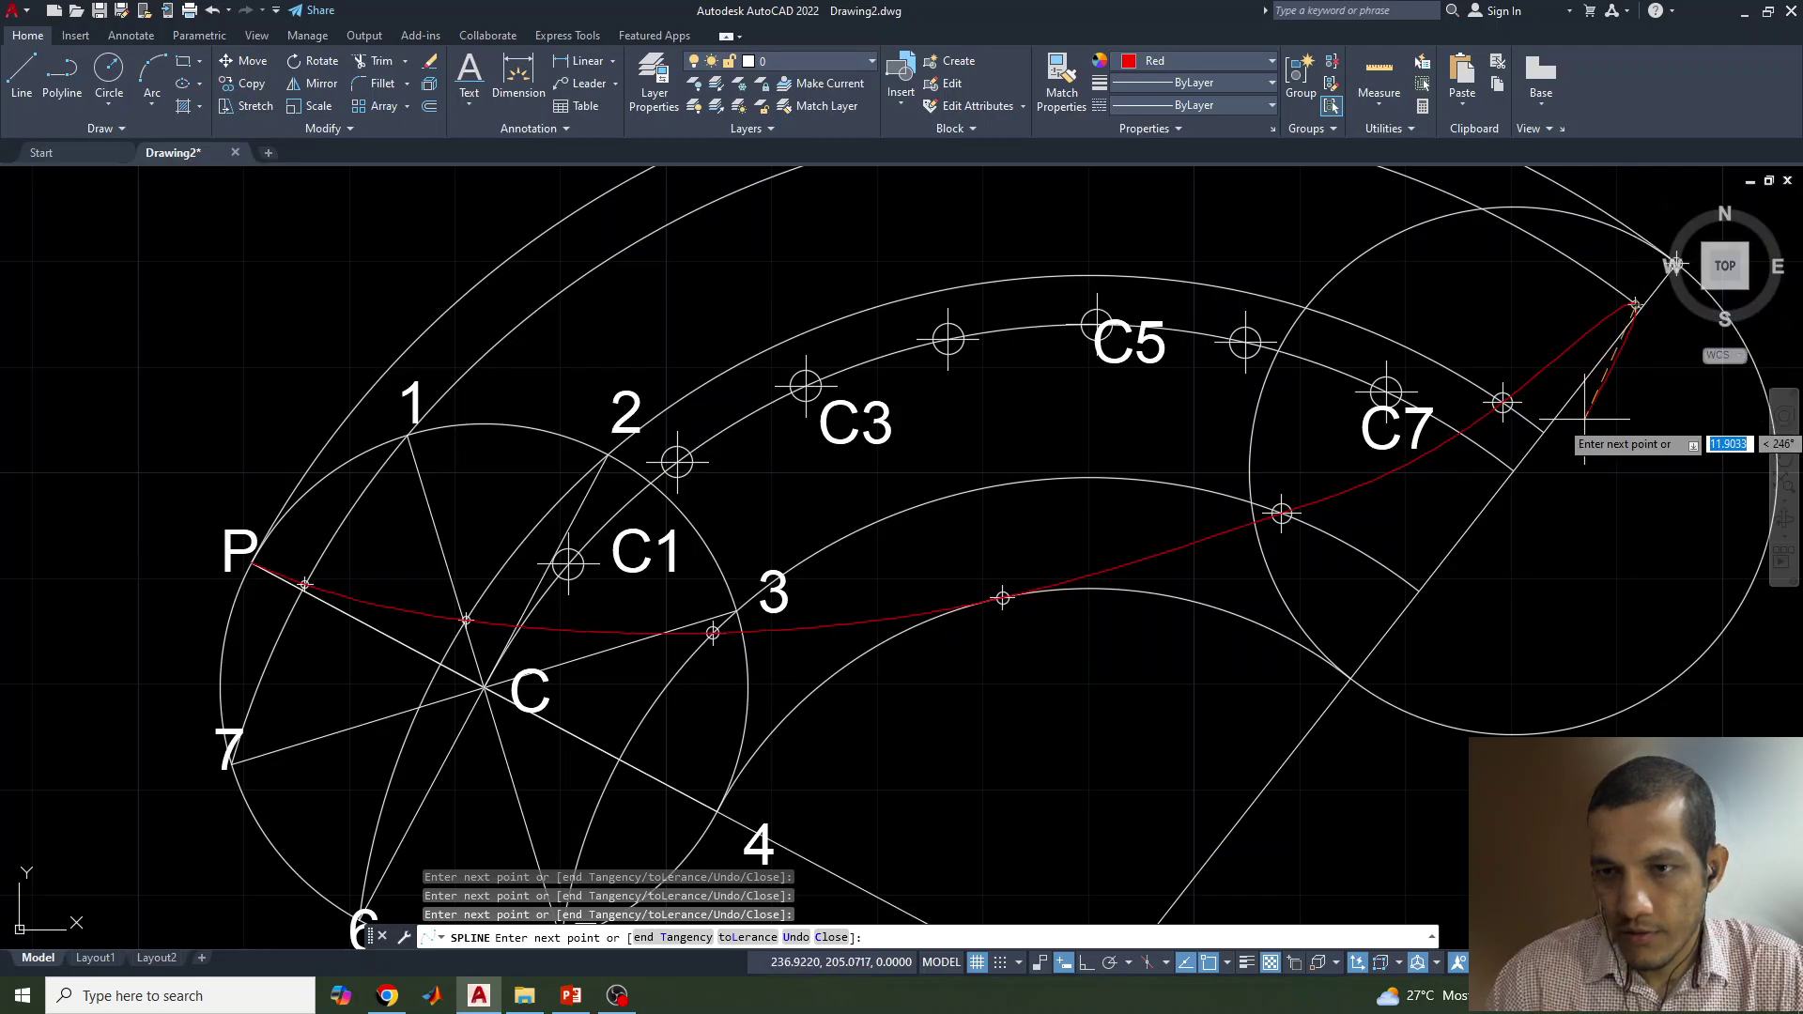
middle_drag(1583, 422, 1336, 584)
click(1629, 306)
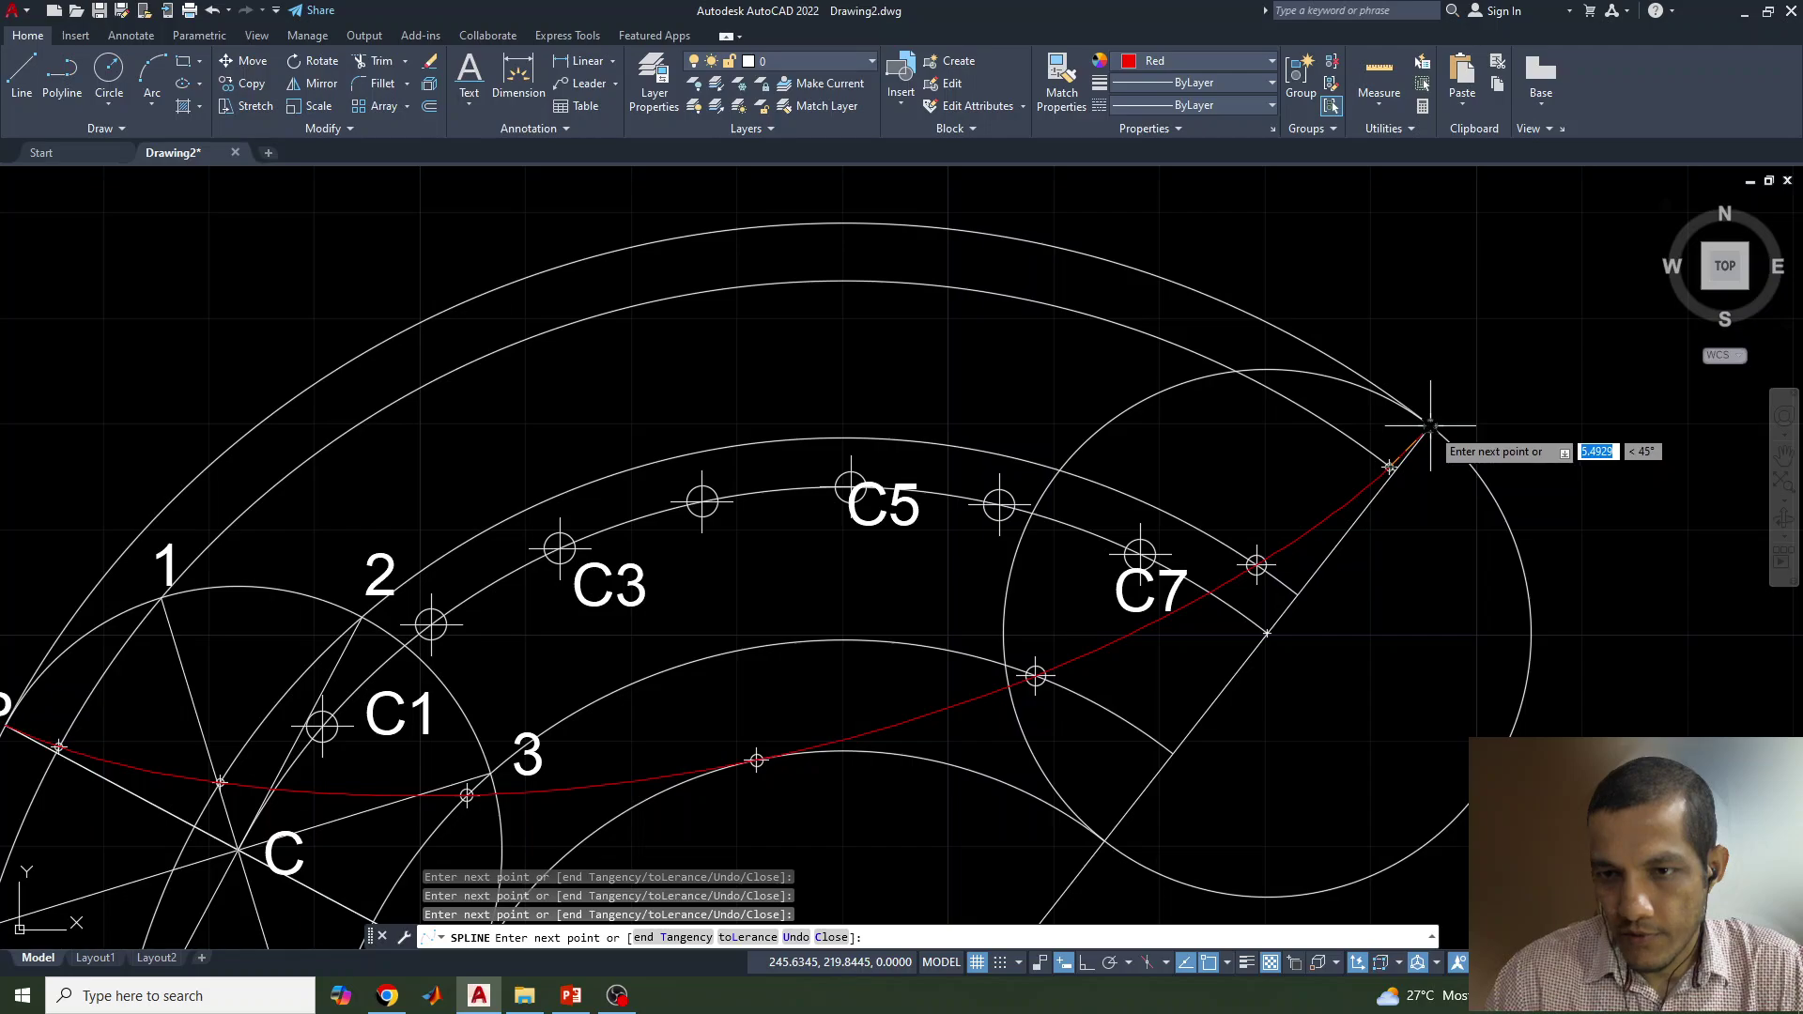
click(1430, 425)
scroll(1461, 394, up, 2)
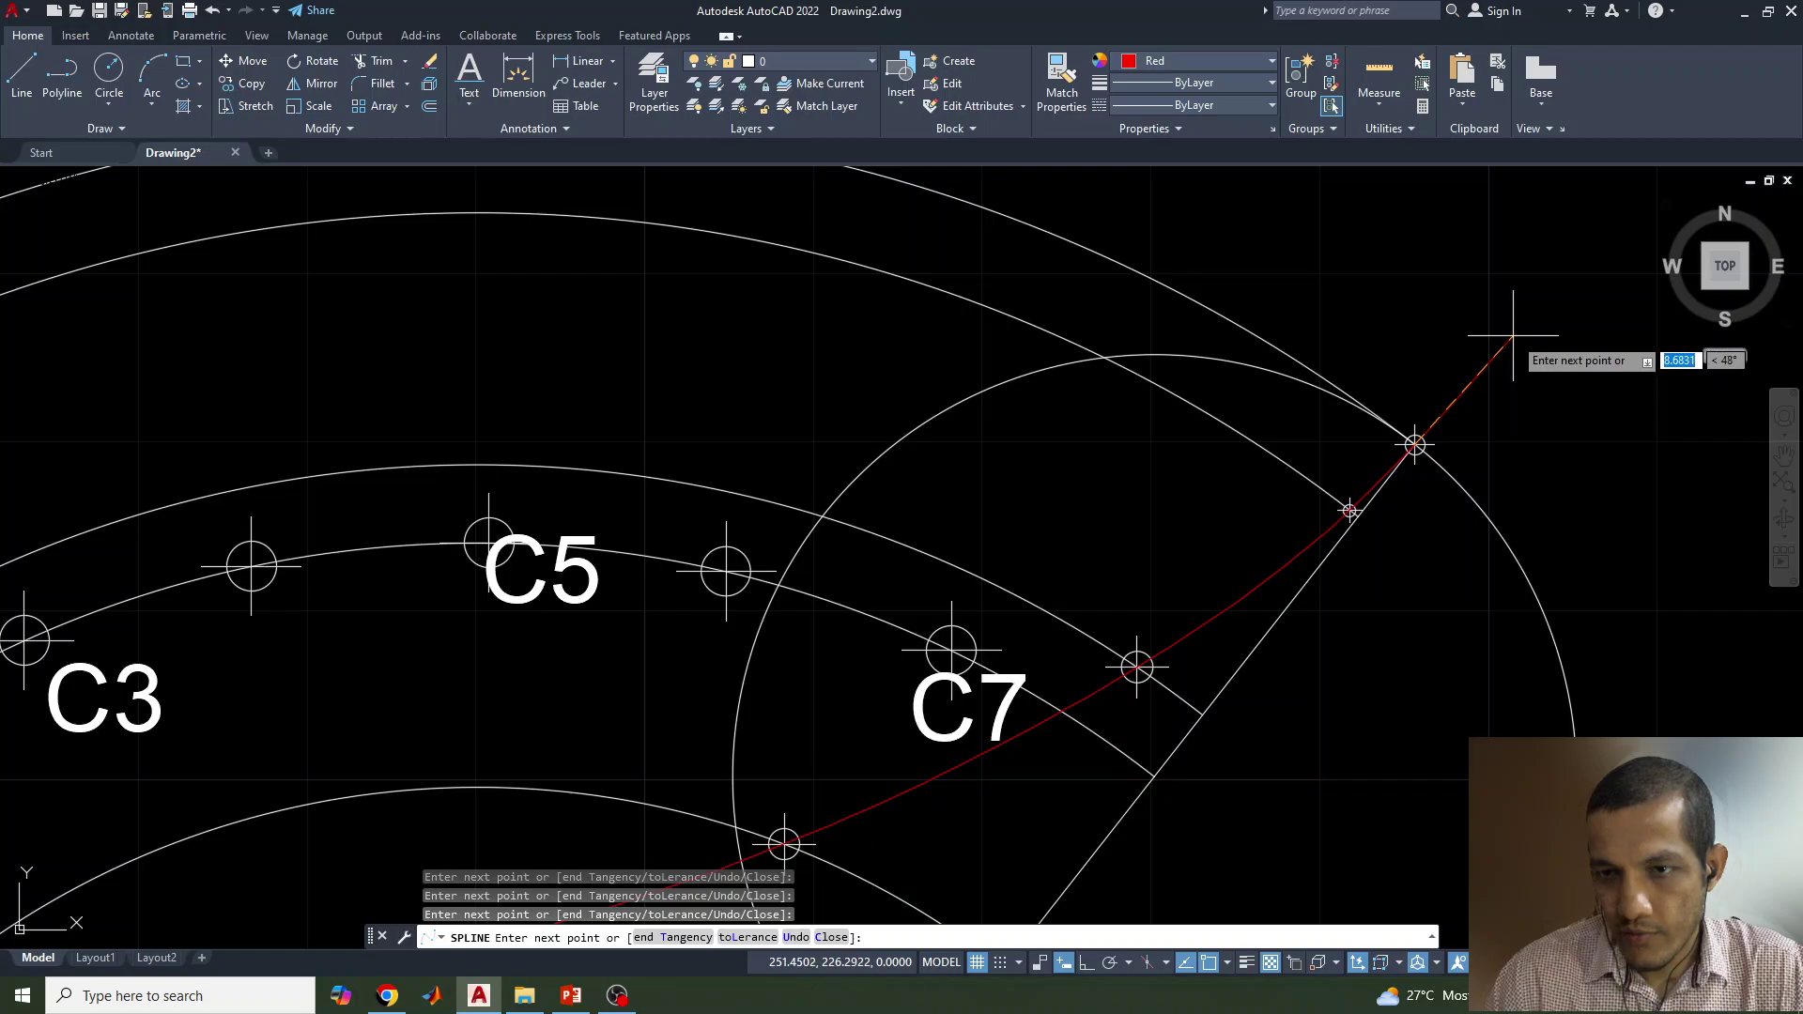
key(Return)
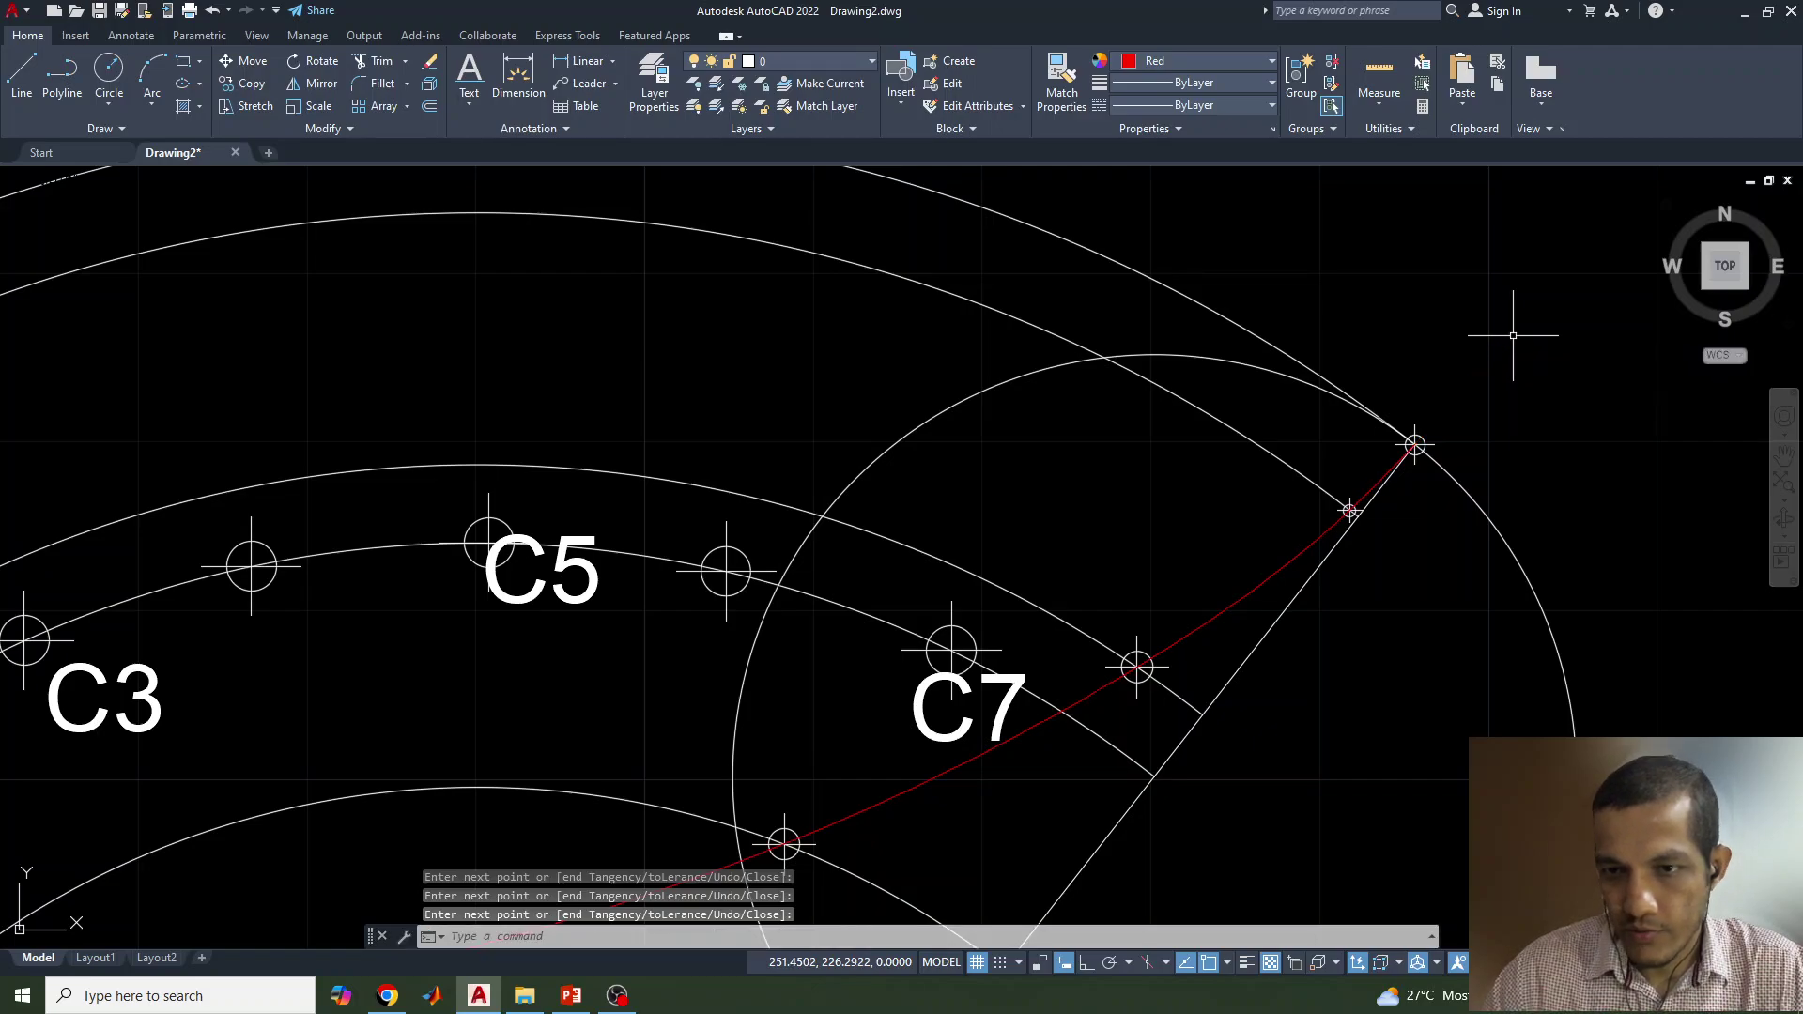
scroll(519, 717, down, 4)
mouse_move(147, 734)
middle_down()
mouse_move(638, 498)
mouse_move(745, 483)
mouse_move(589, 511)
middle_up()
scroll(924, 606, up, 2)
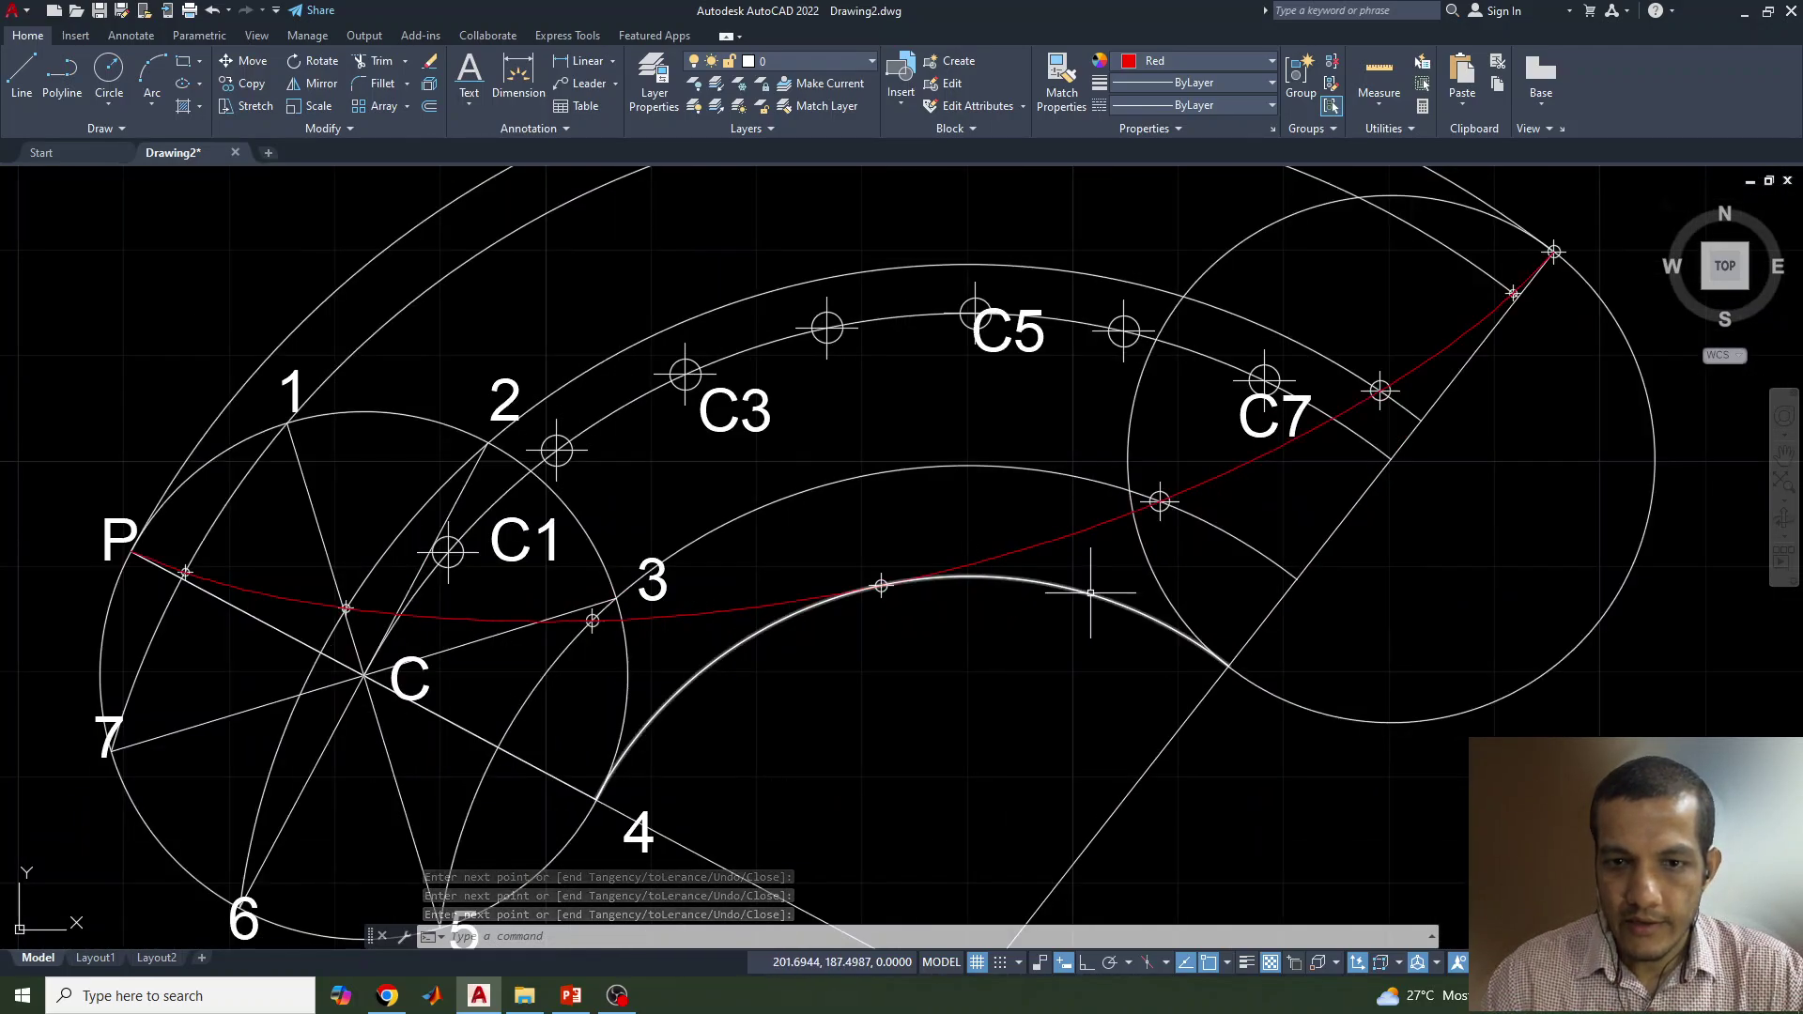
Step: Set the lineweight of the red spline through P to 0.30 mm
scroll(1080, 598, down, 2)
click(1073, 556)
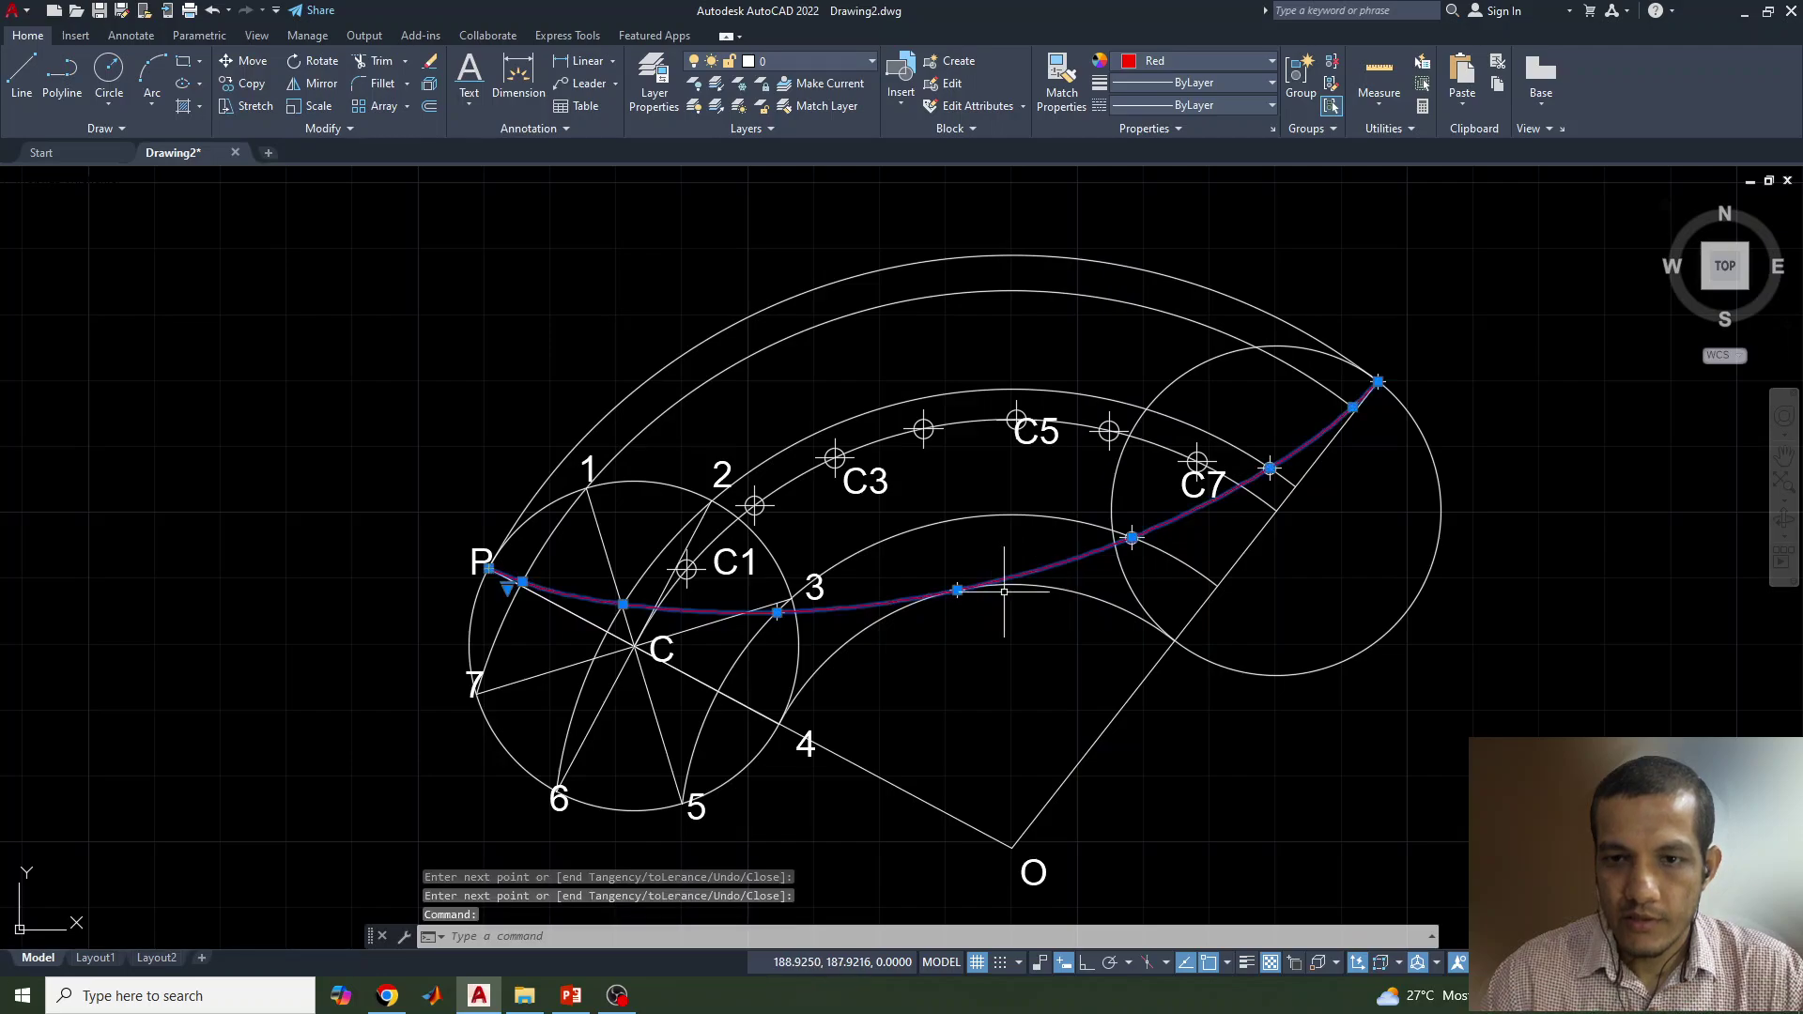
click(1188, 82)
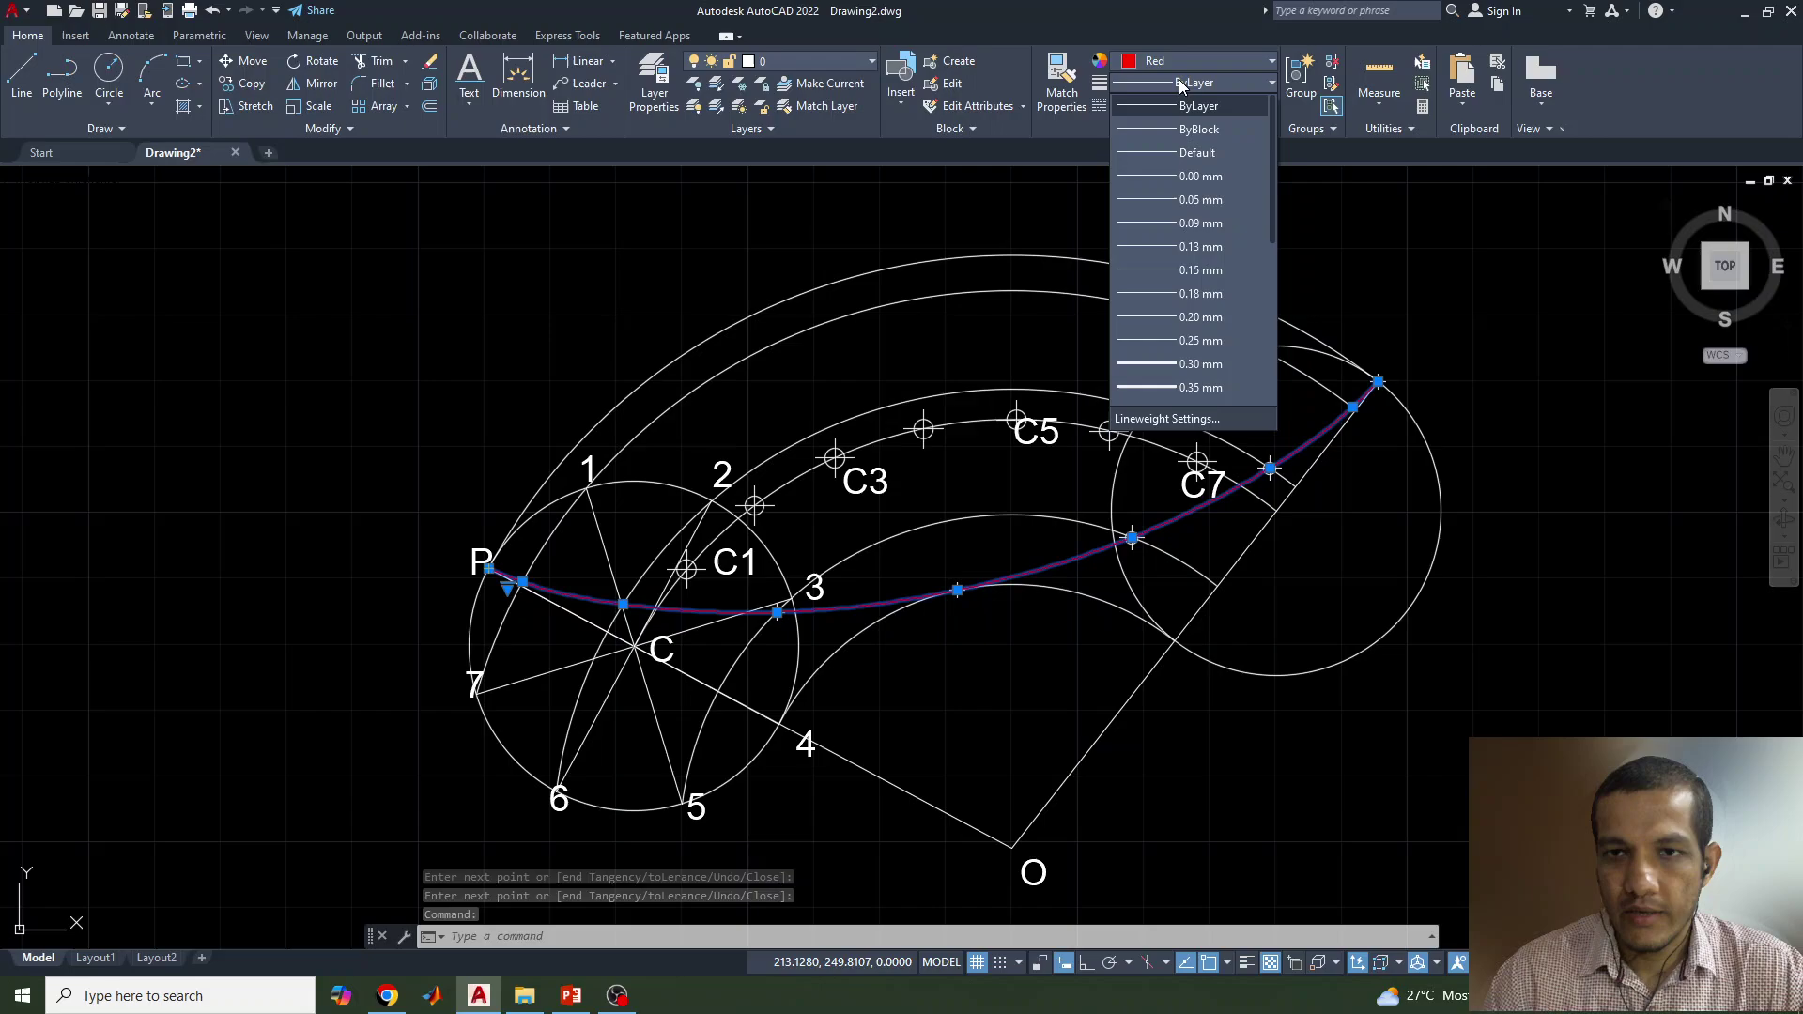
click(1184, 365)
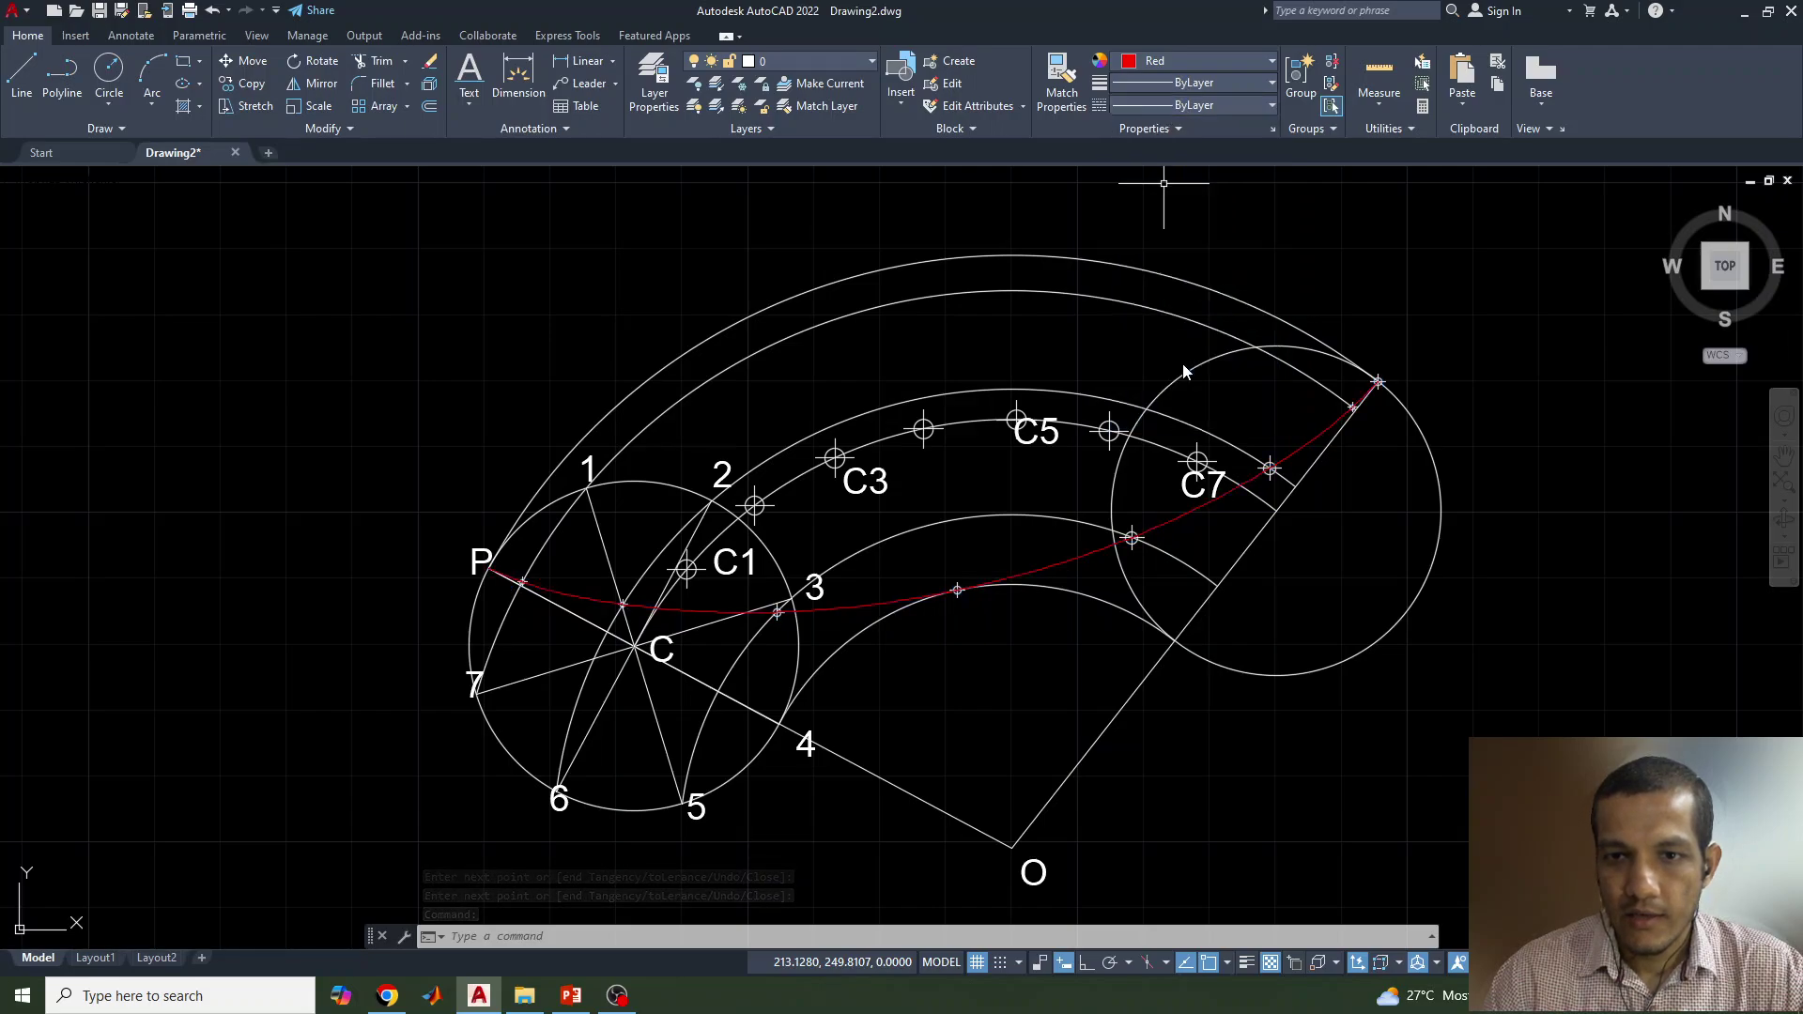
Step: Turn on lineweight display for the drawing with the red curve selected, and undo that change
click(1179, 87)
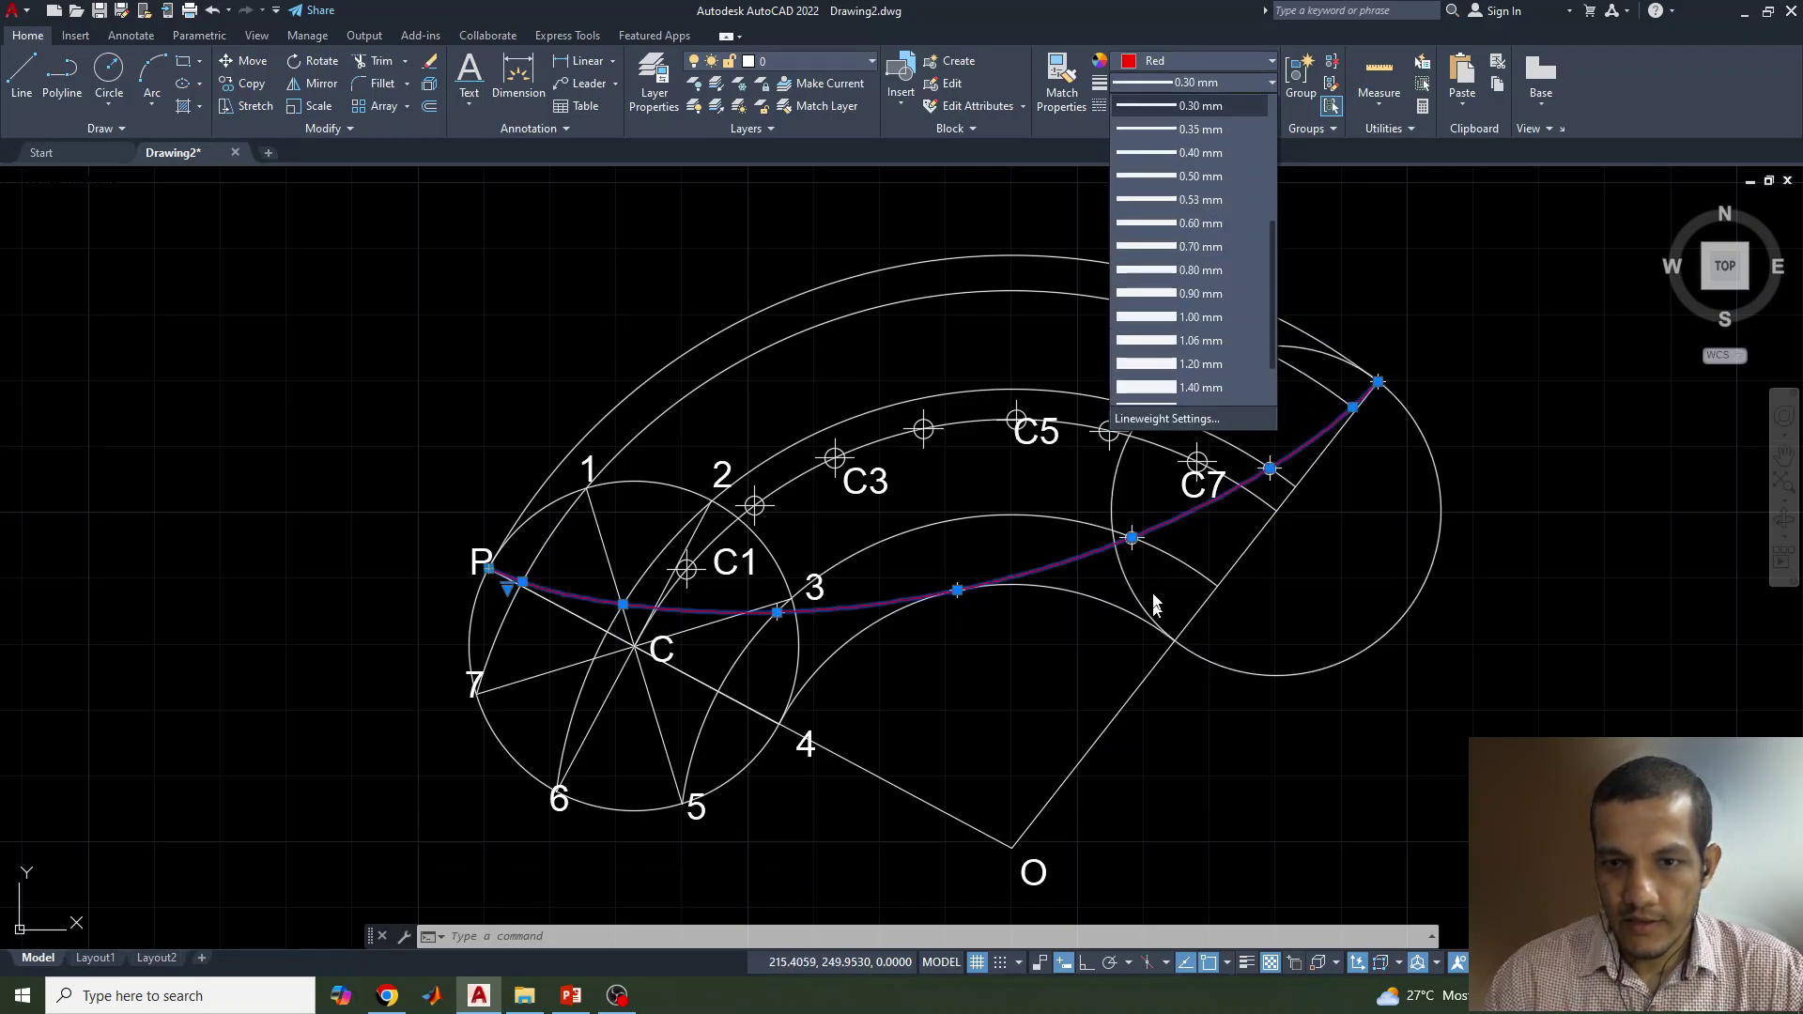
click(1154, 421)
click(927, 459)
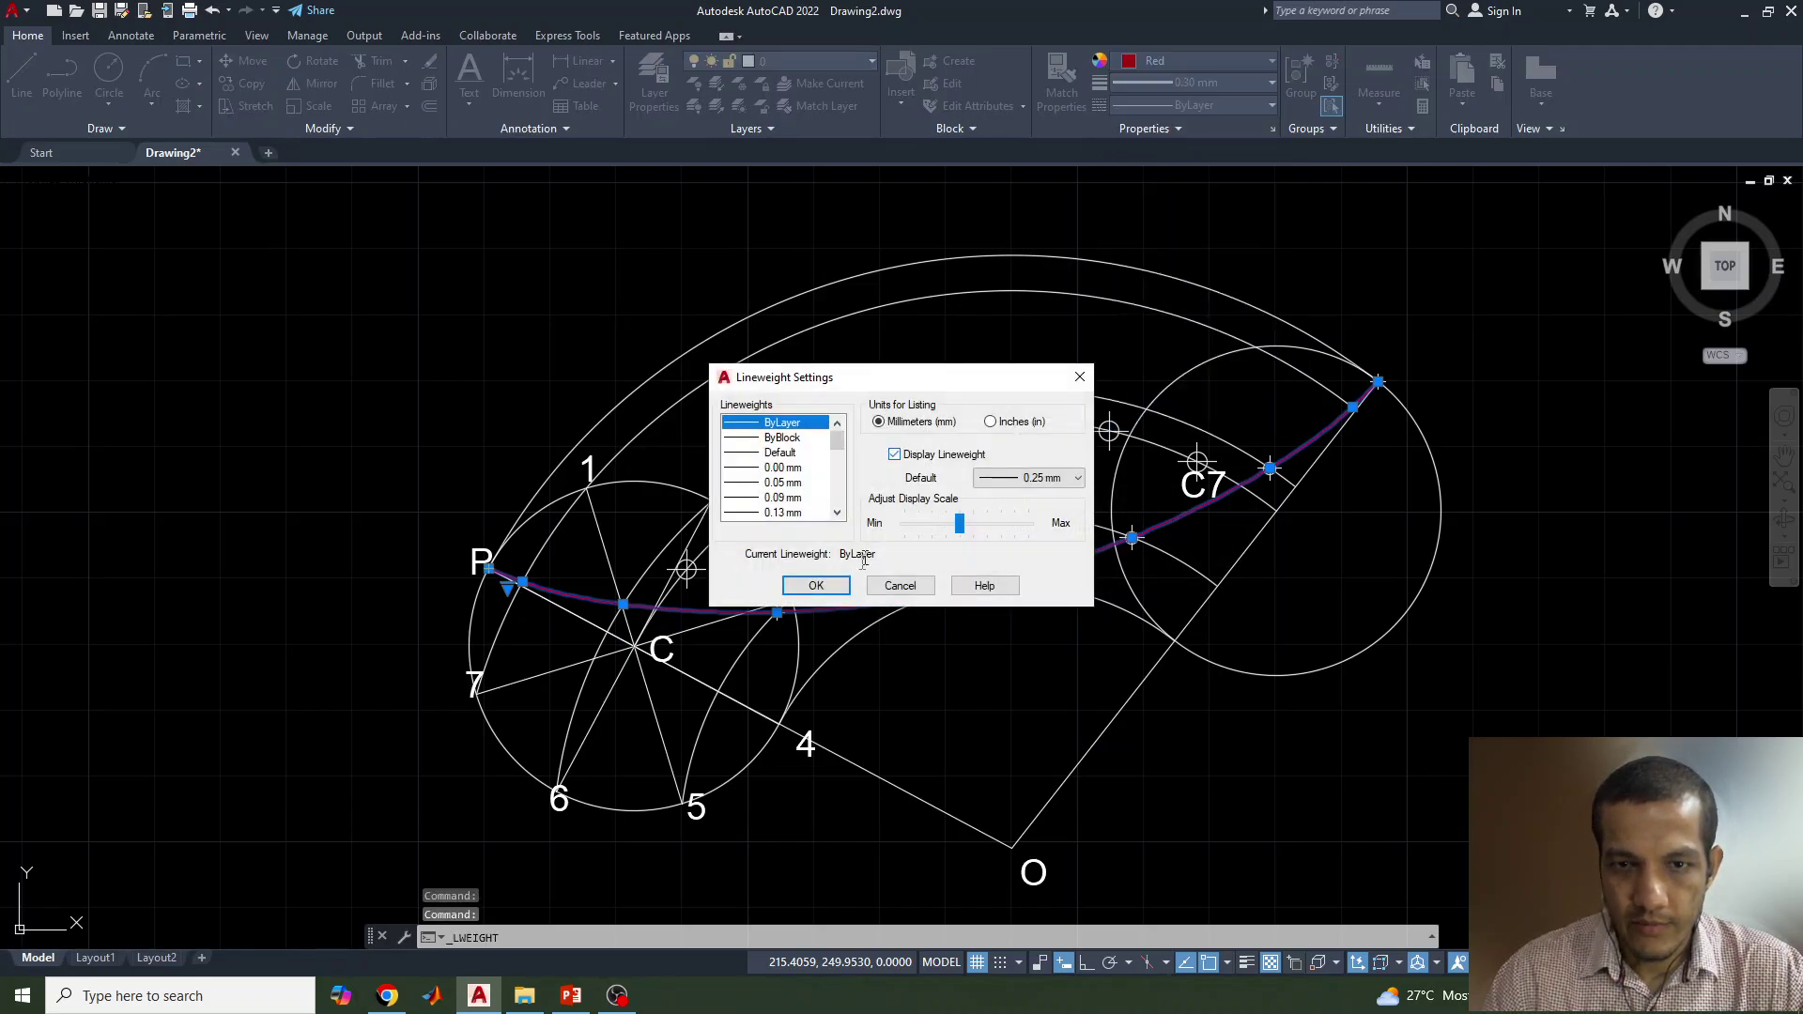
click(816, 586)
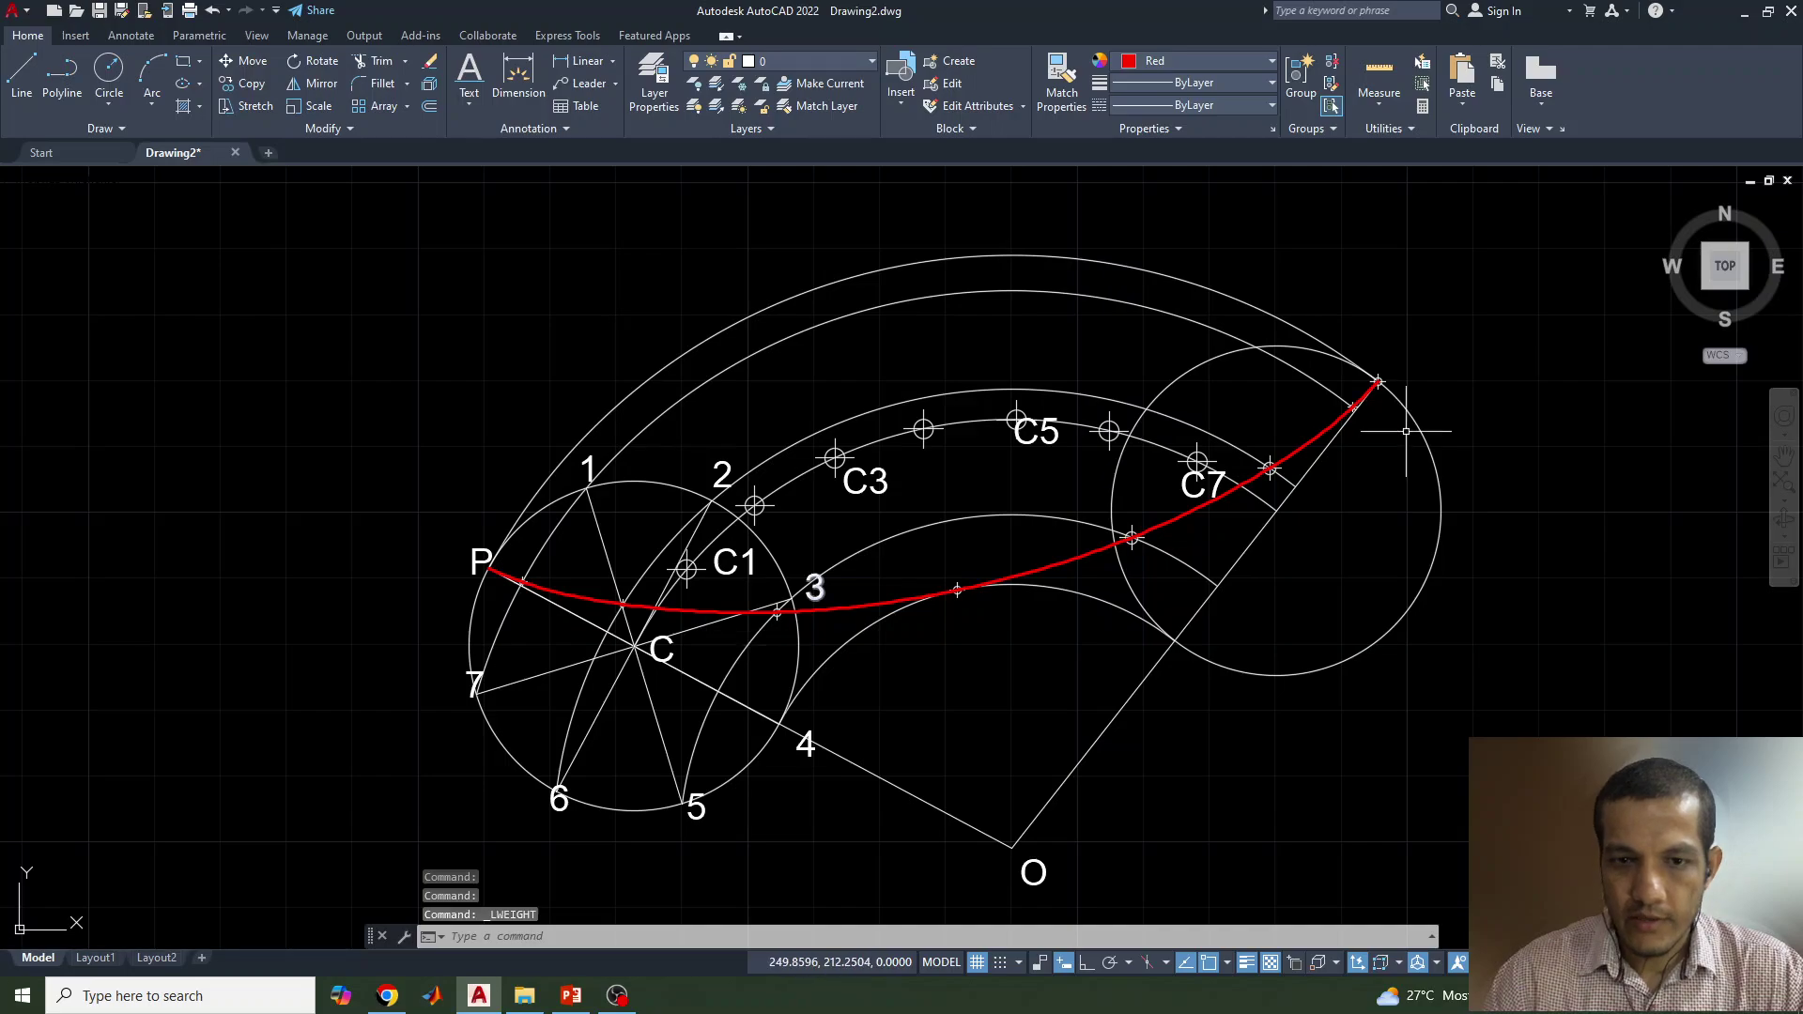
middle_drag(546, 742, 425, 696)
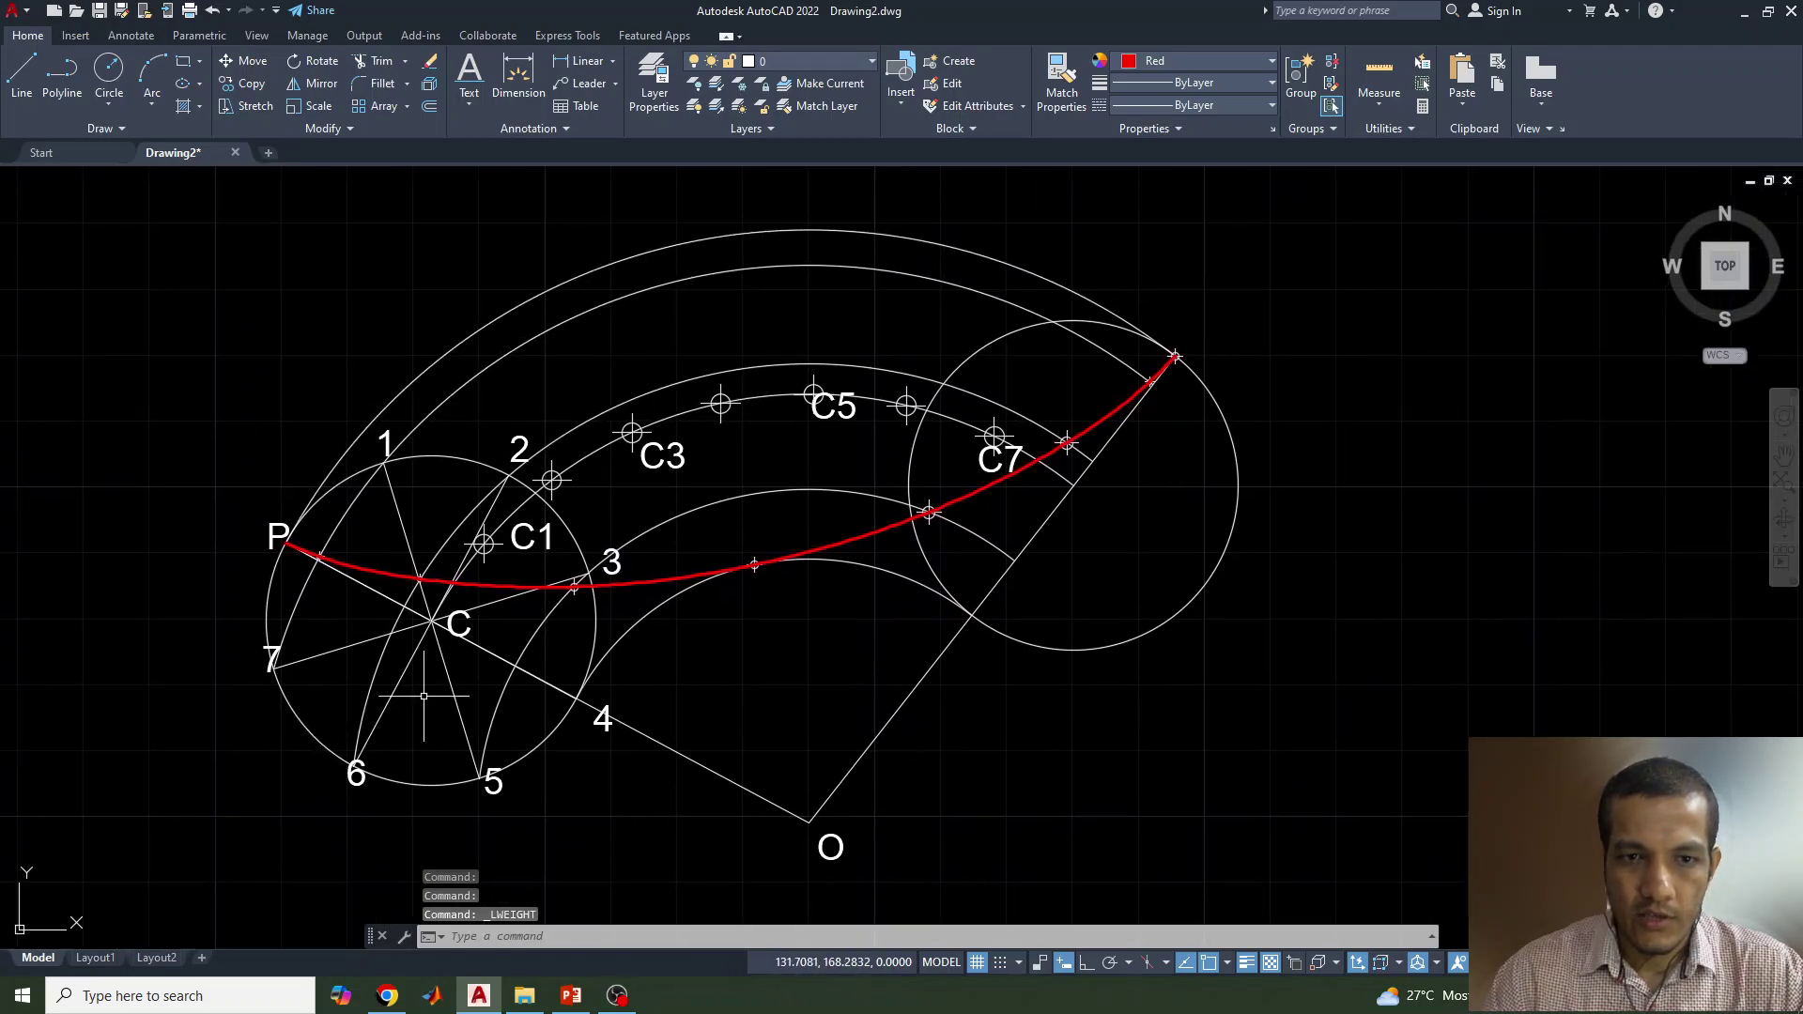
key(ctrl+z)
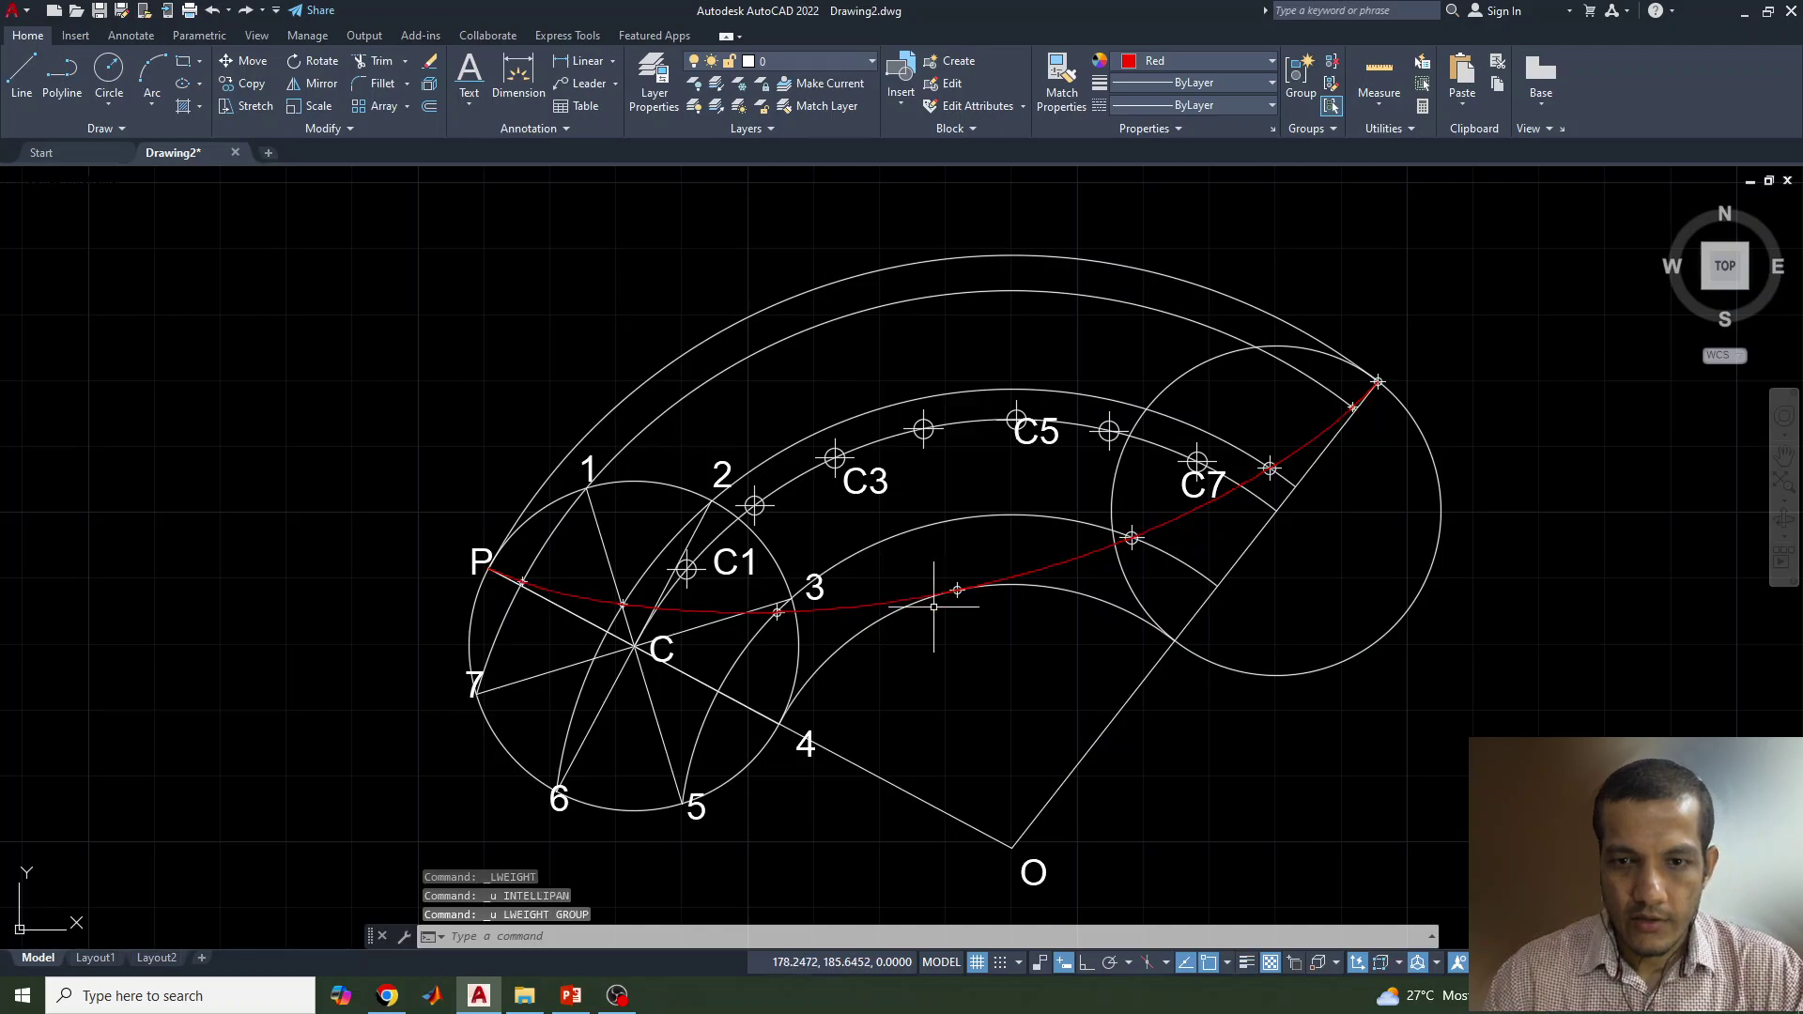
key(ctrl+z)
Step: Convert the red spline to a polyline with precision 1 and a width of 1 for all segments, and undo the conversion
right_click(1040, 569)
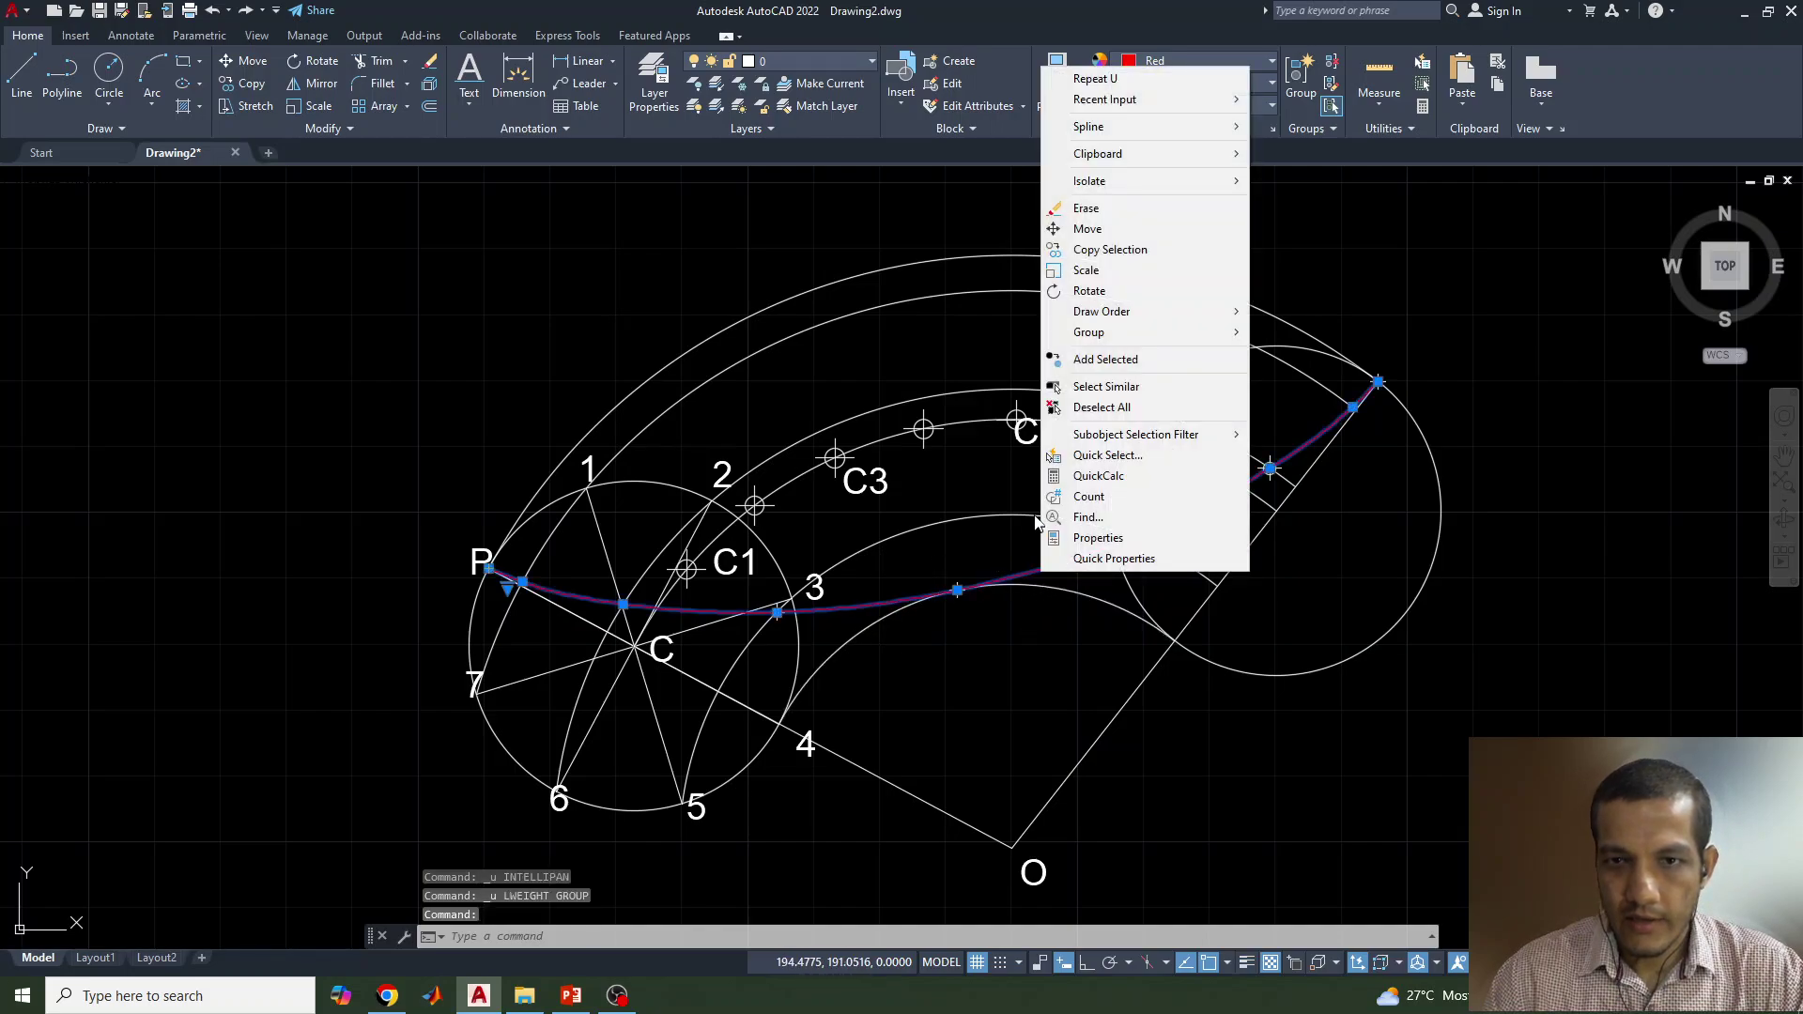
click(958, 573)
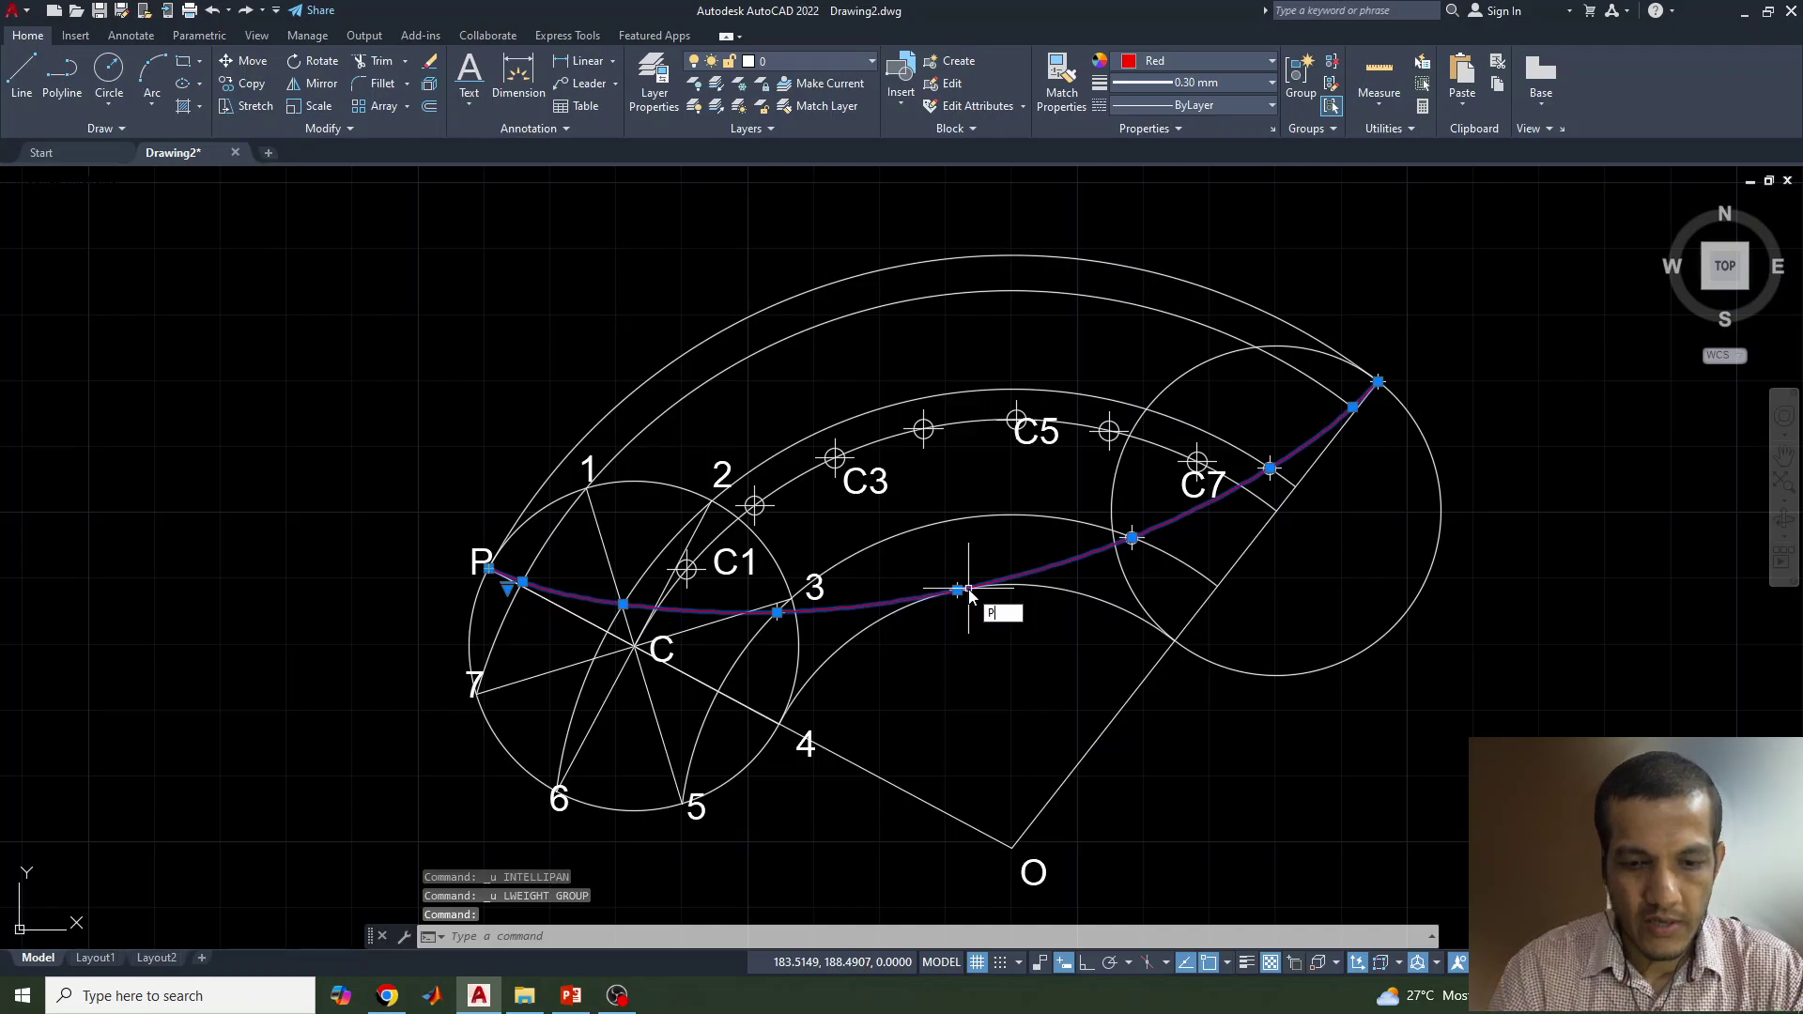
key(Return)
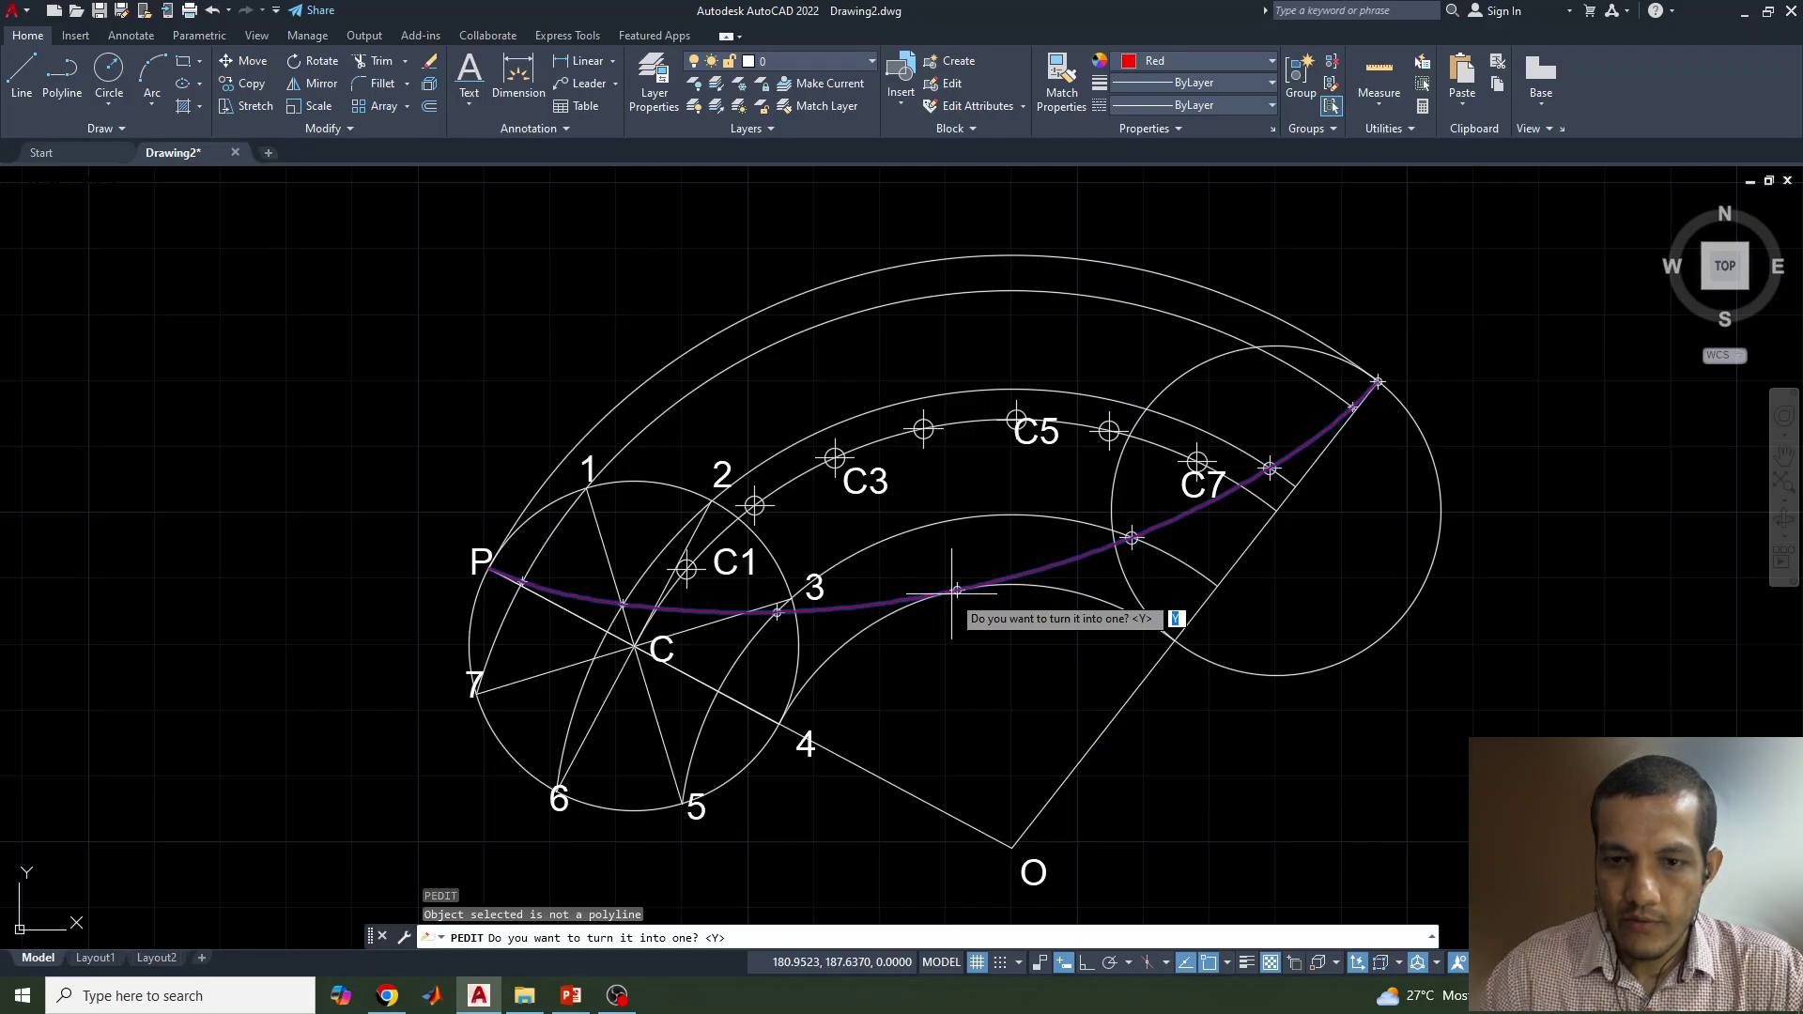
key(Return)
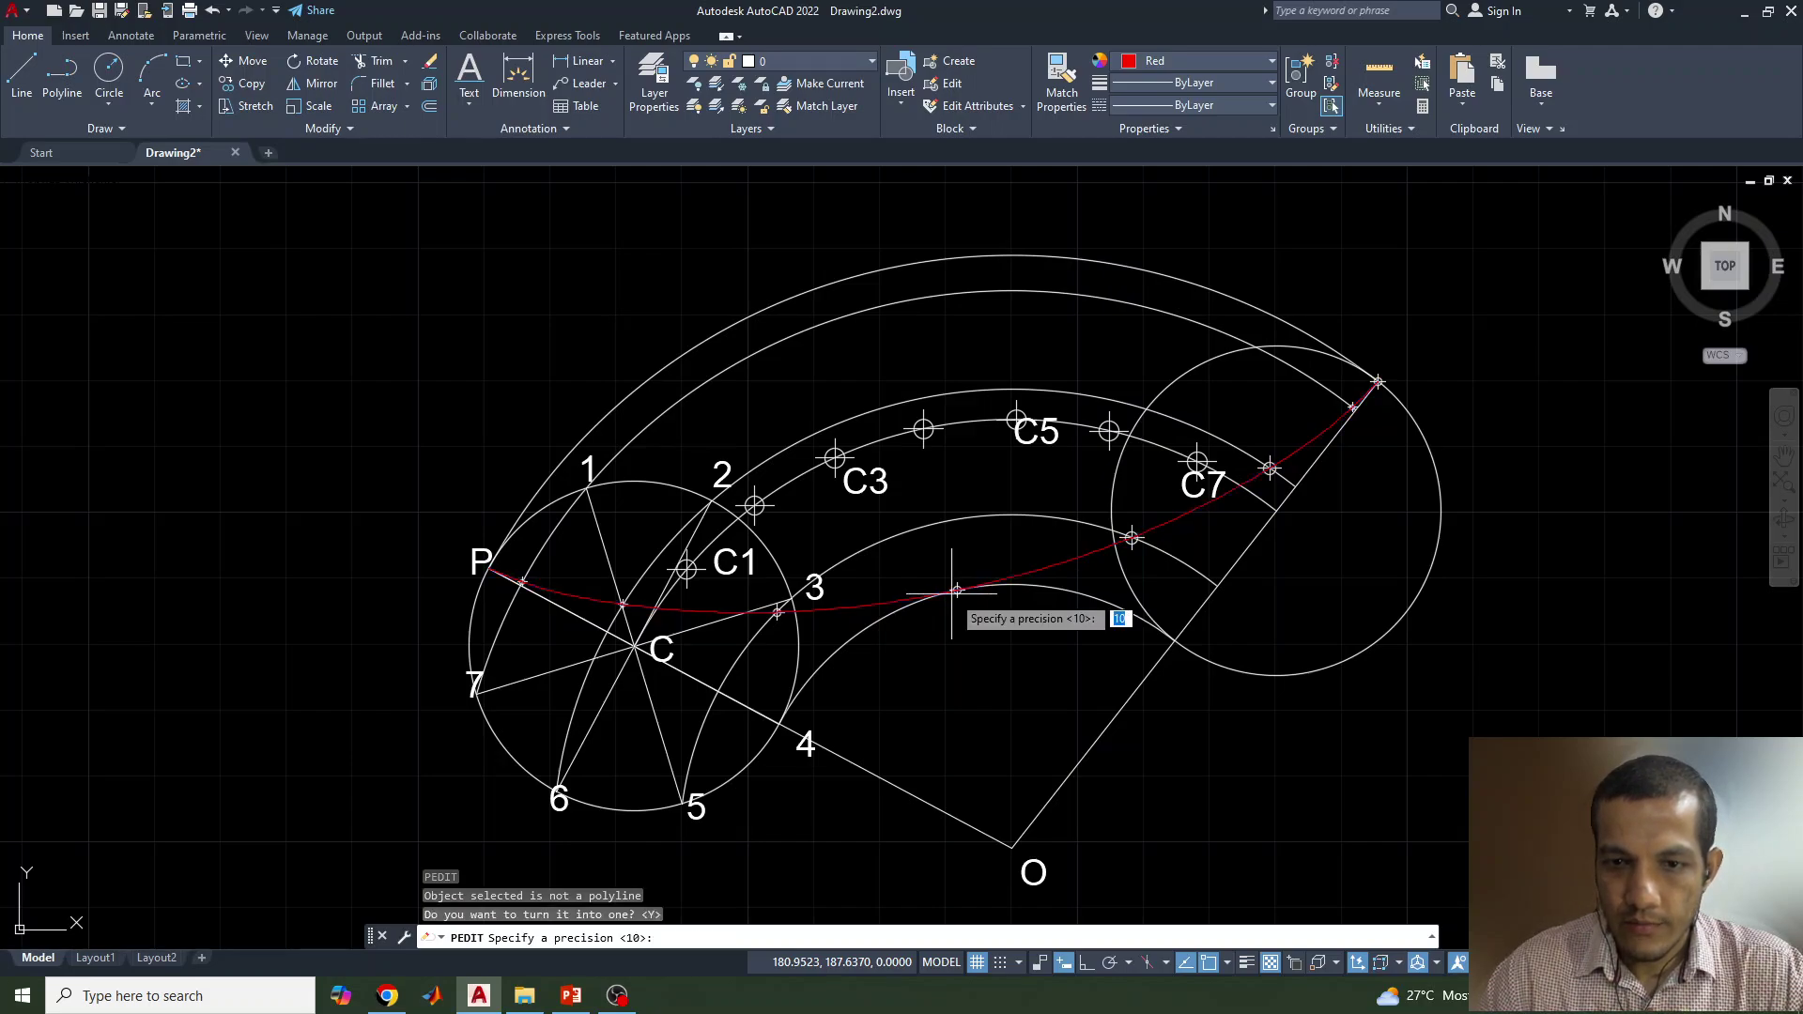
key(Return)
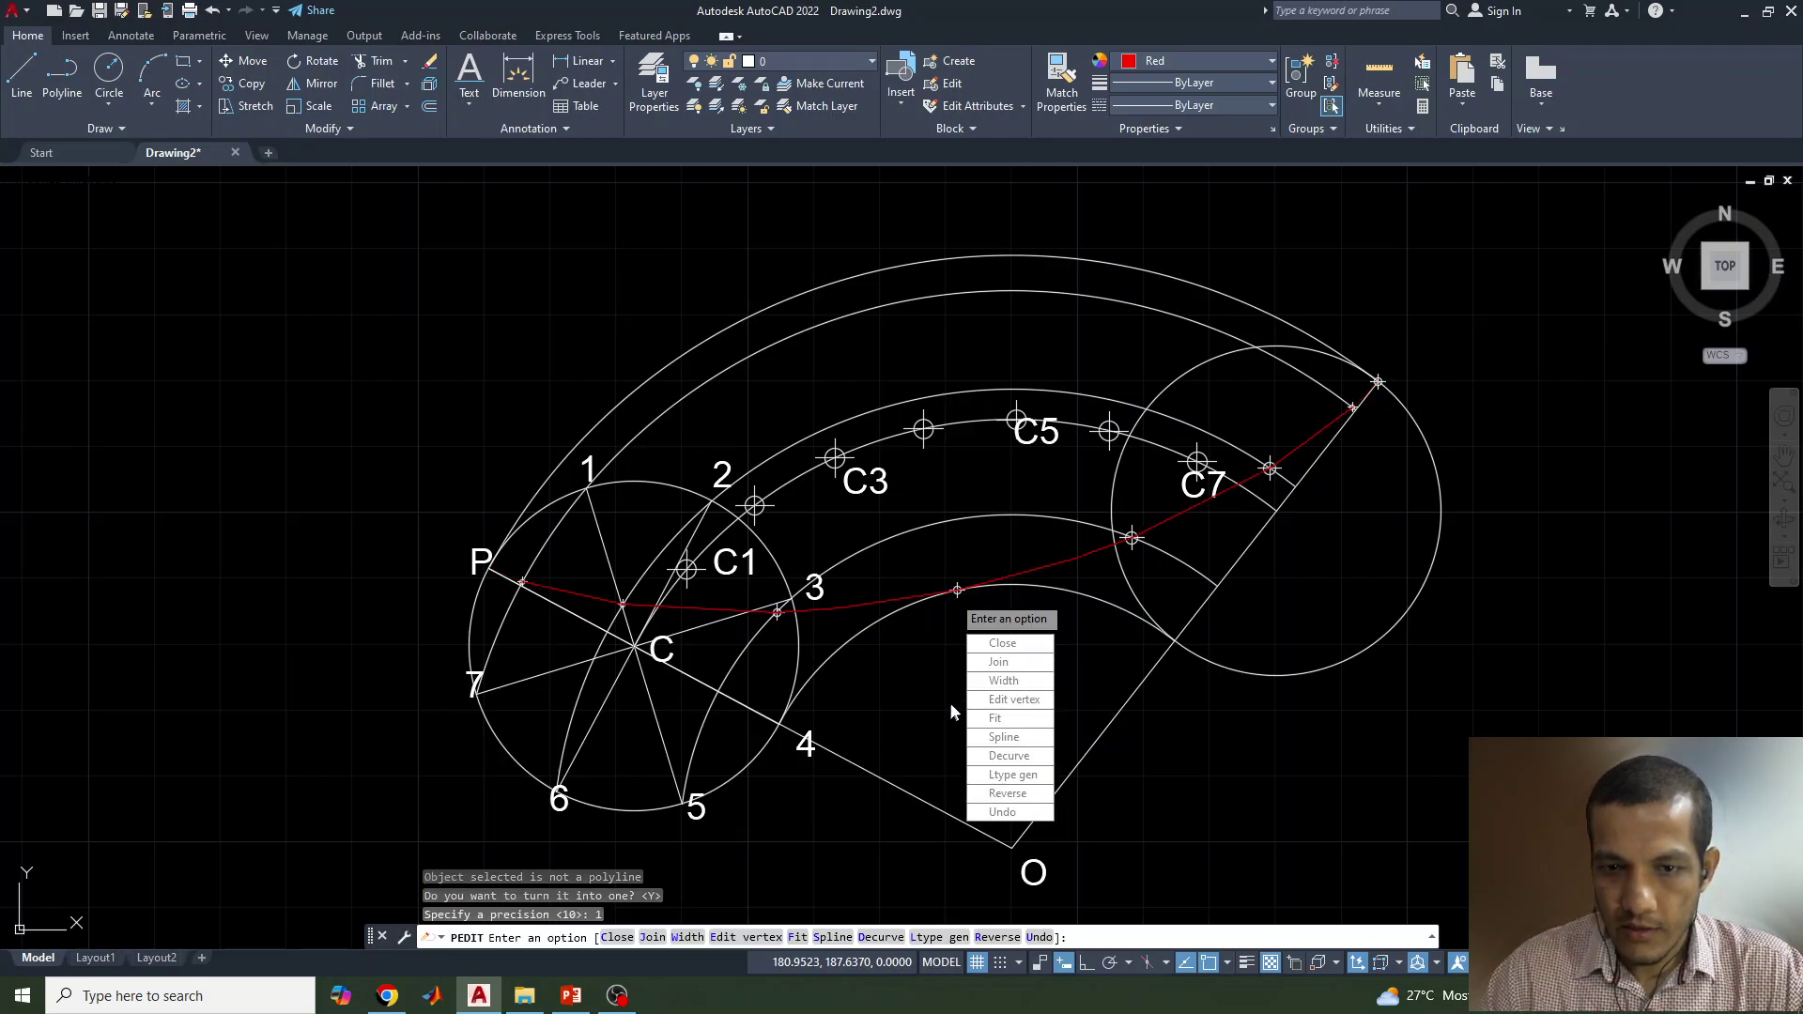
click(976, 680)
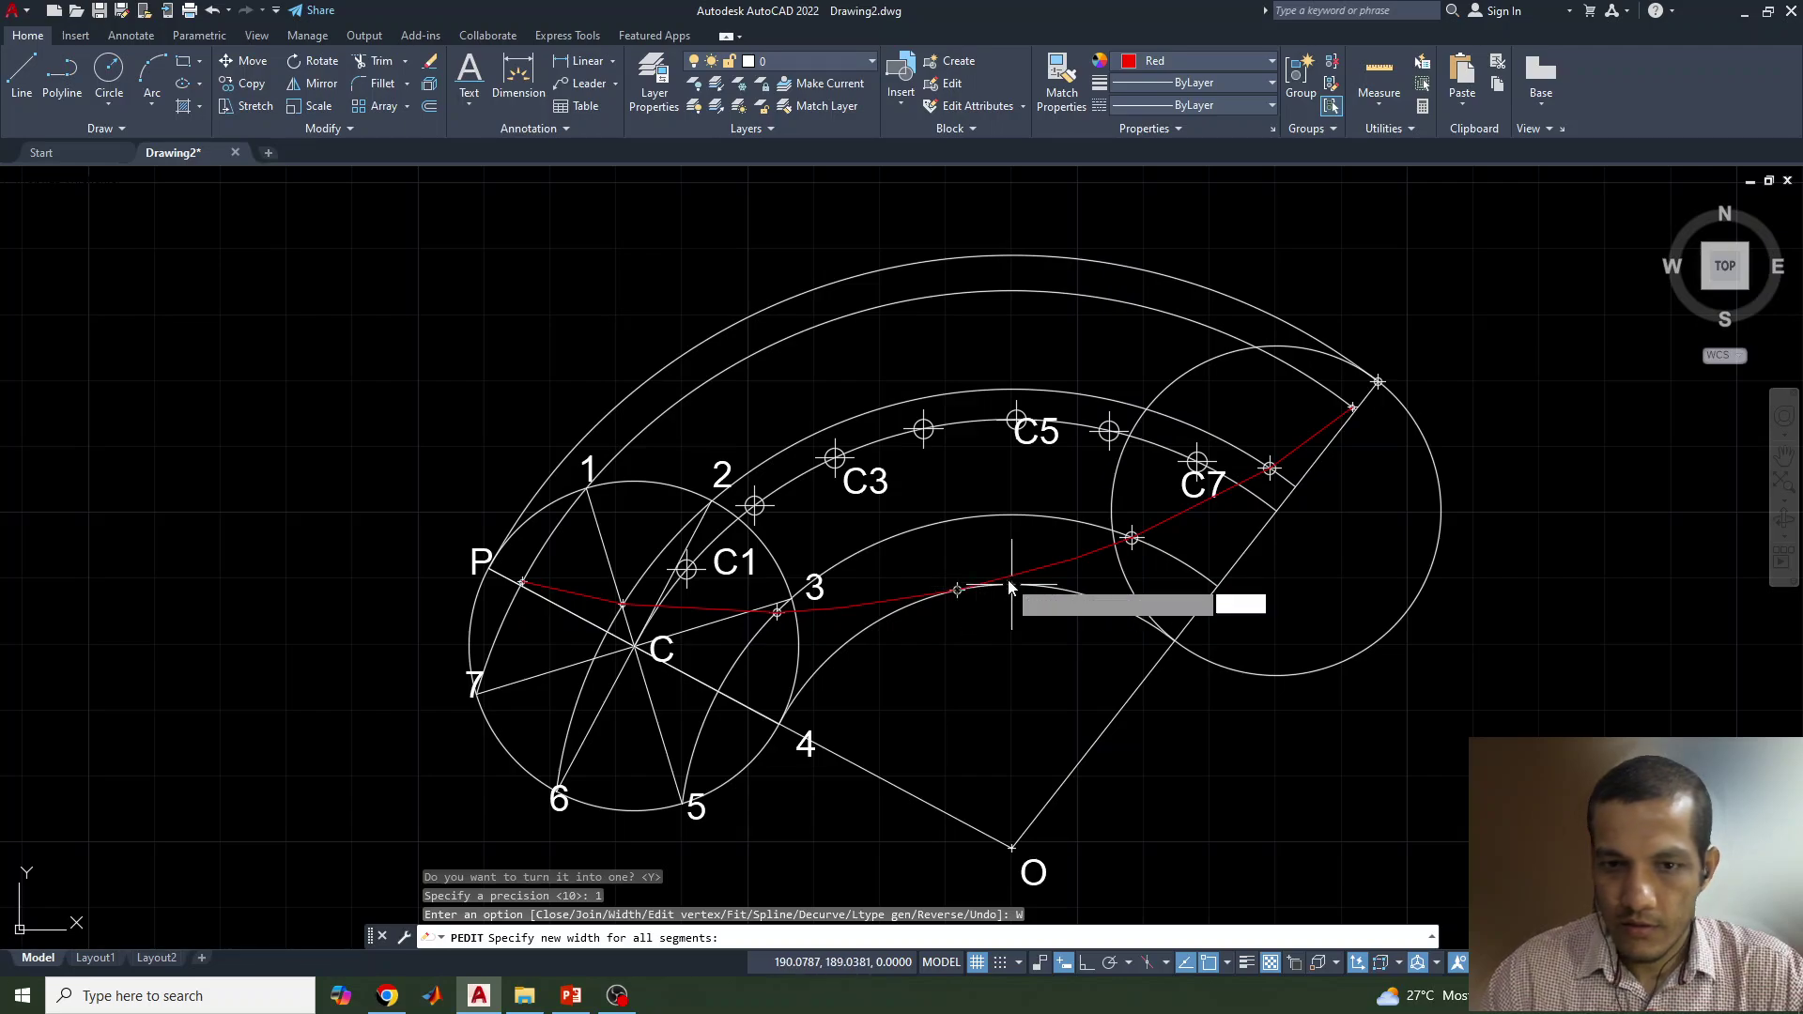
text(1)
key(Return)
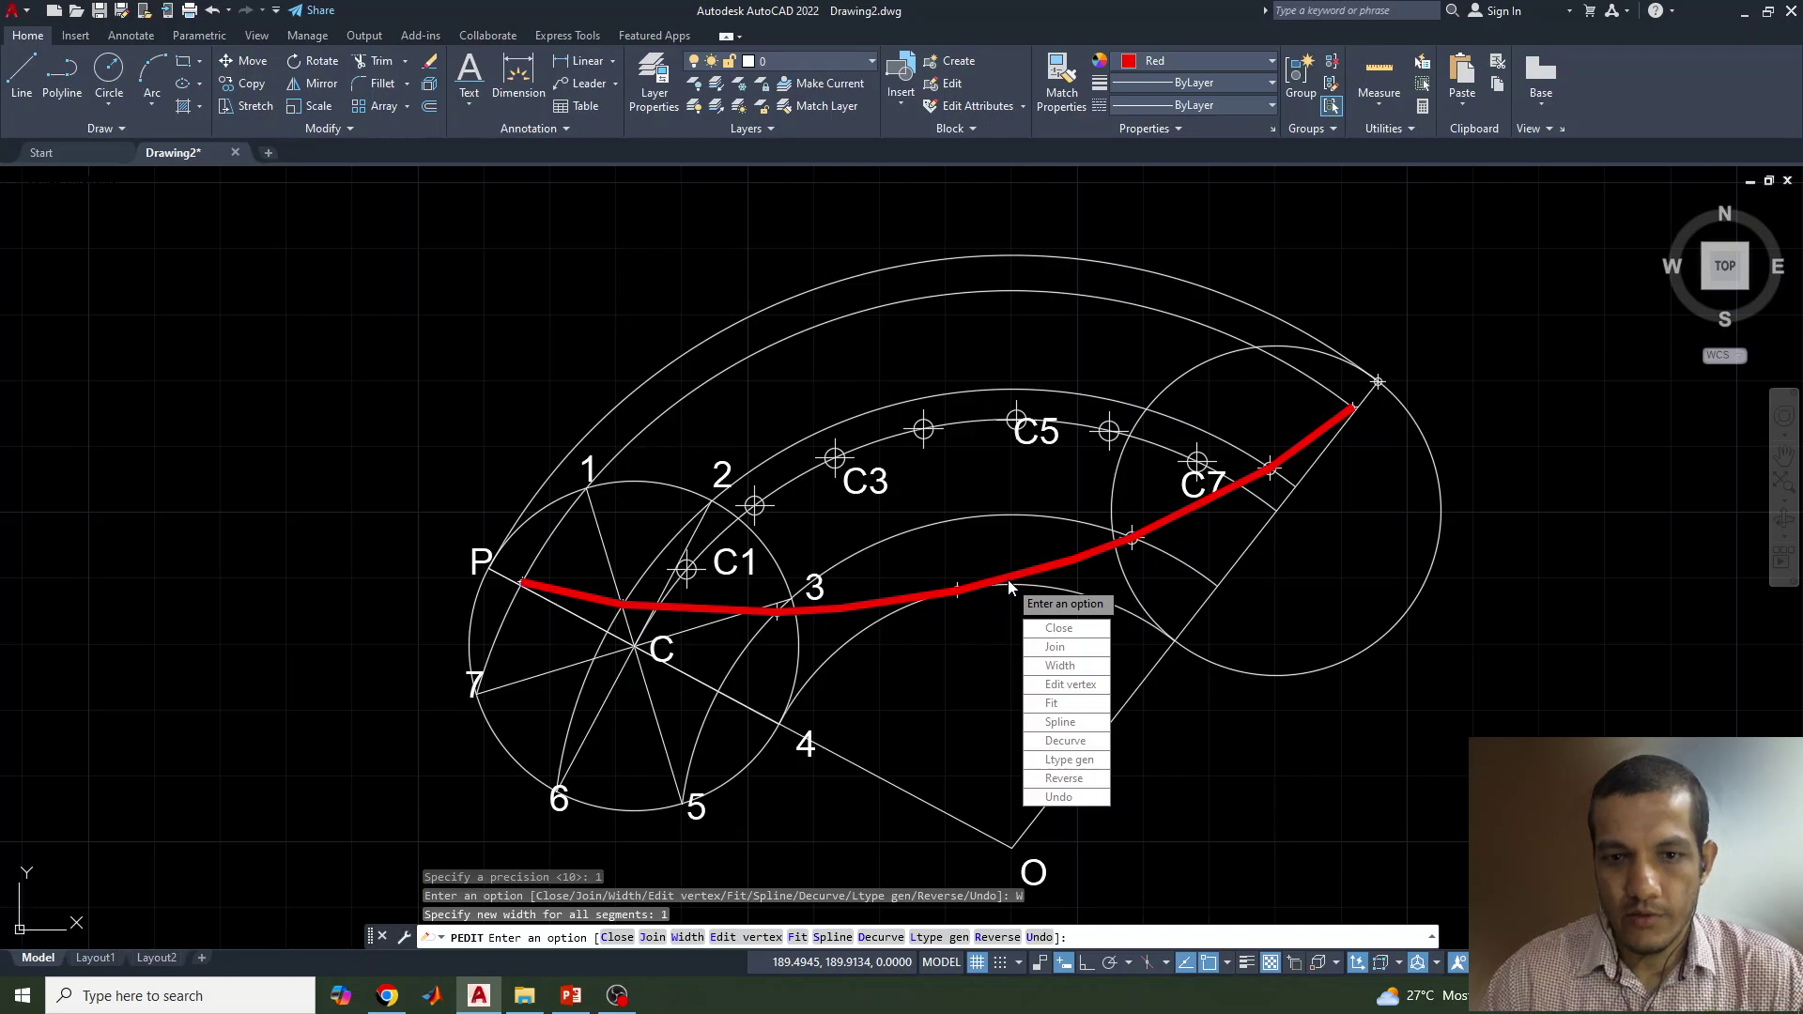
key(Escape)
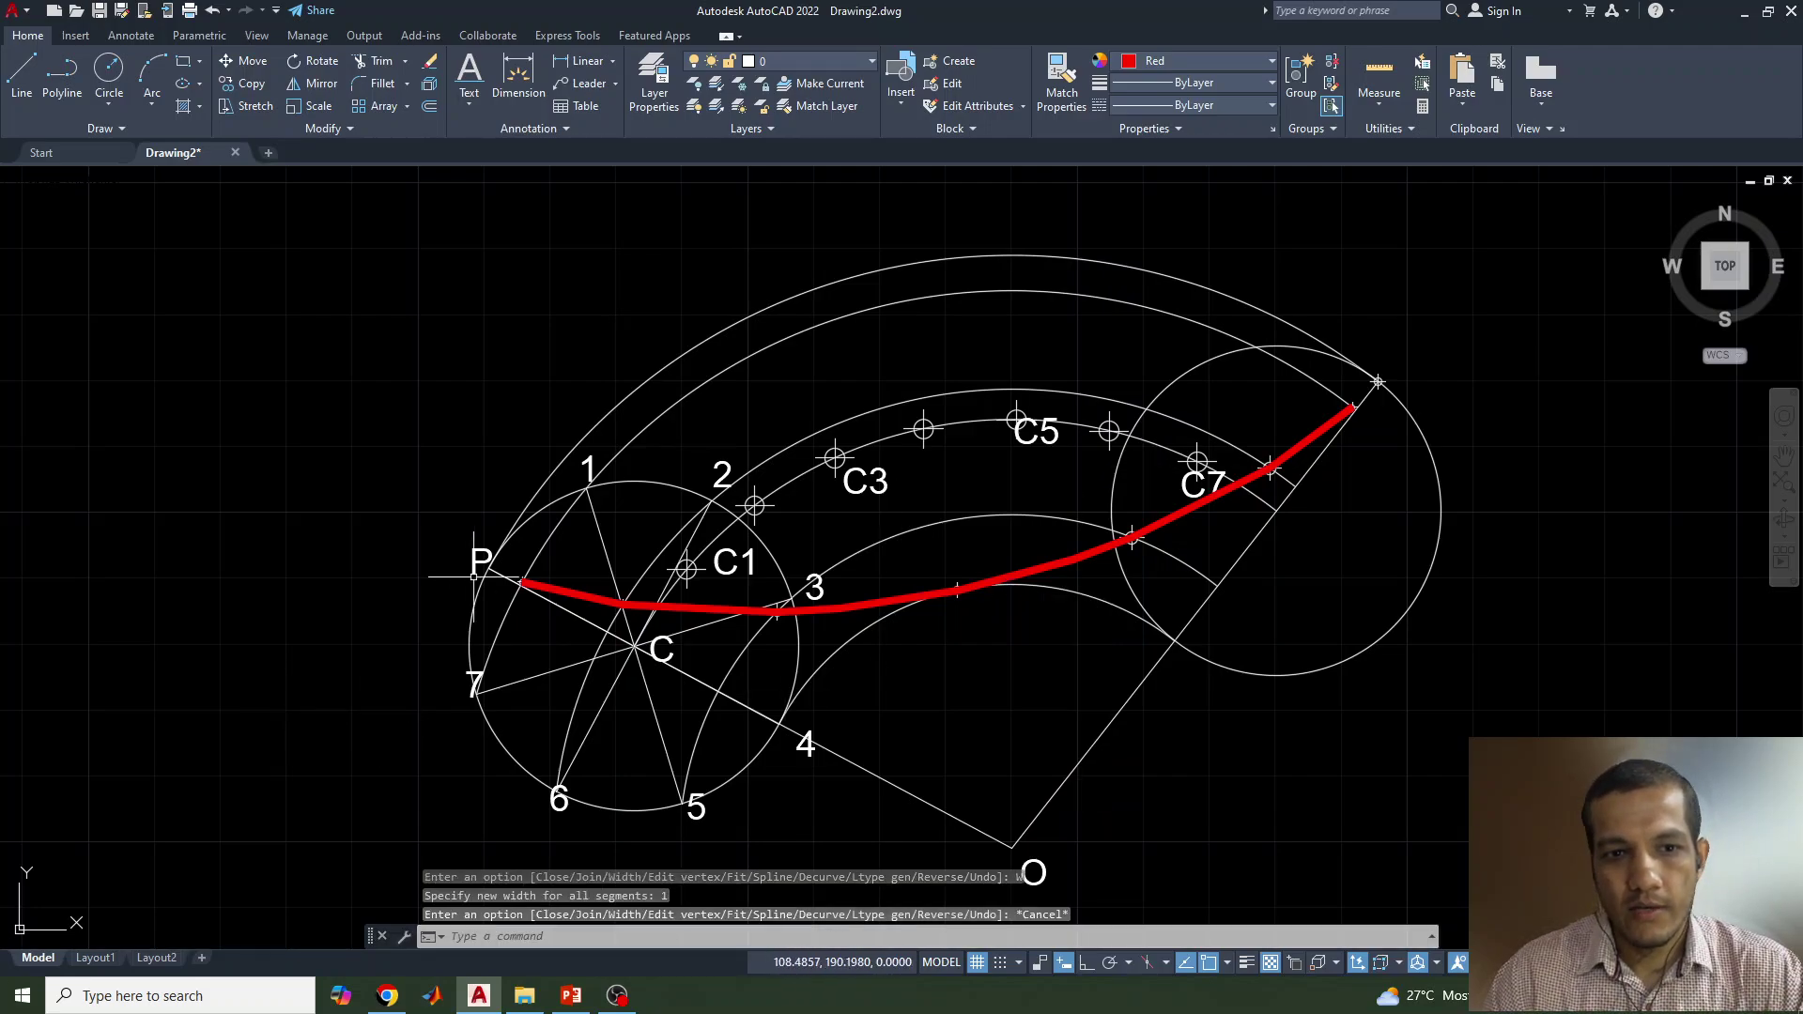
key(ctrl+z)
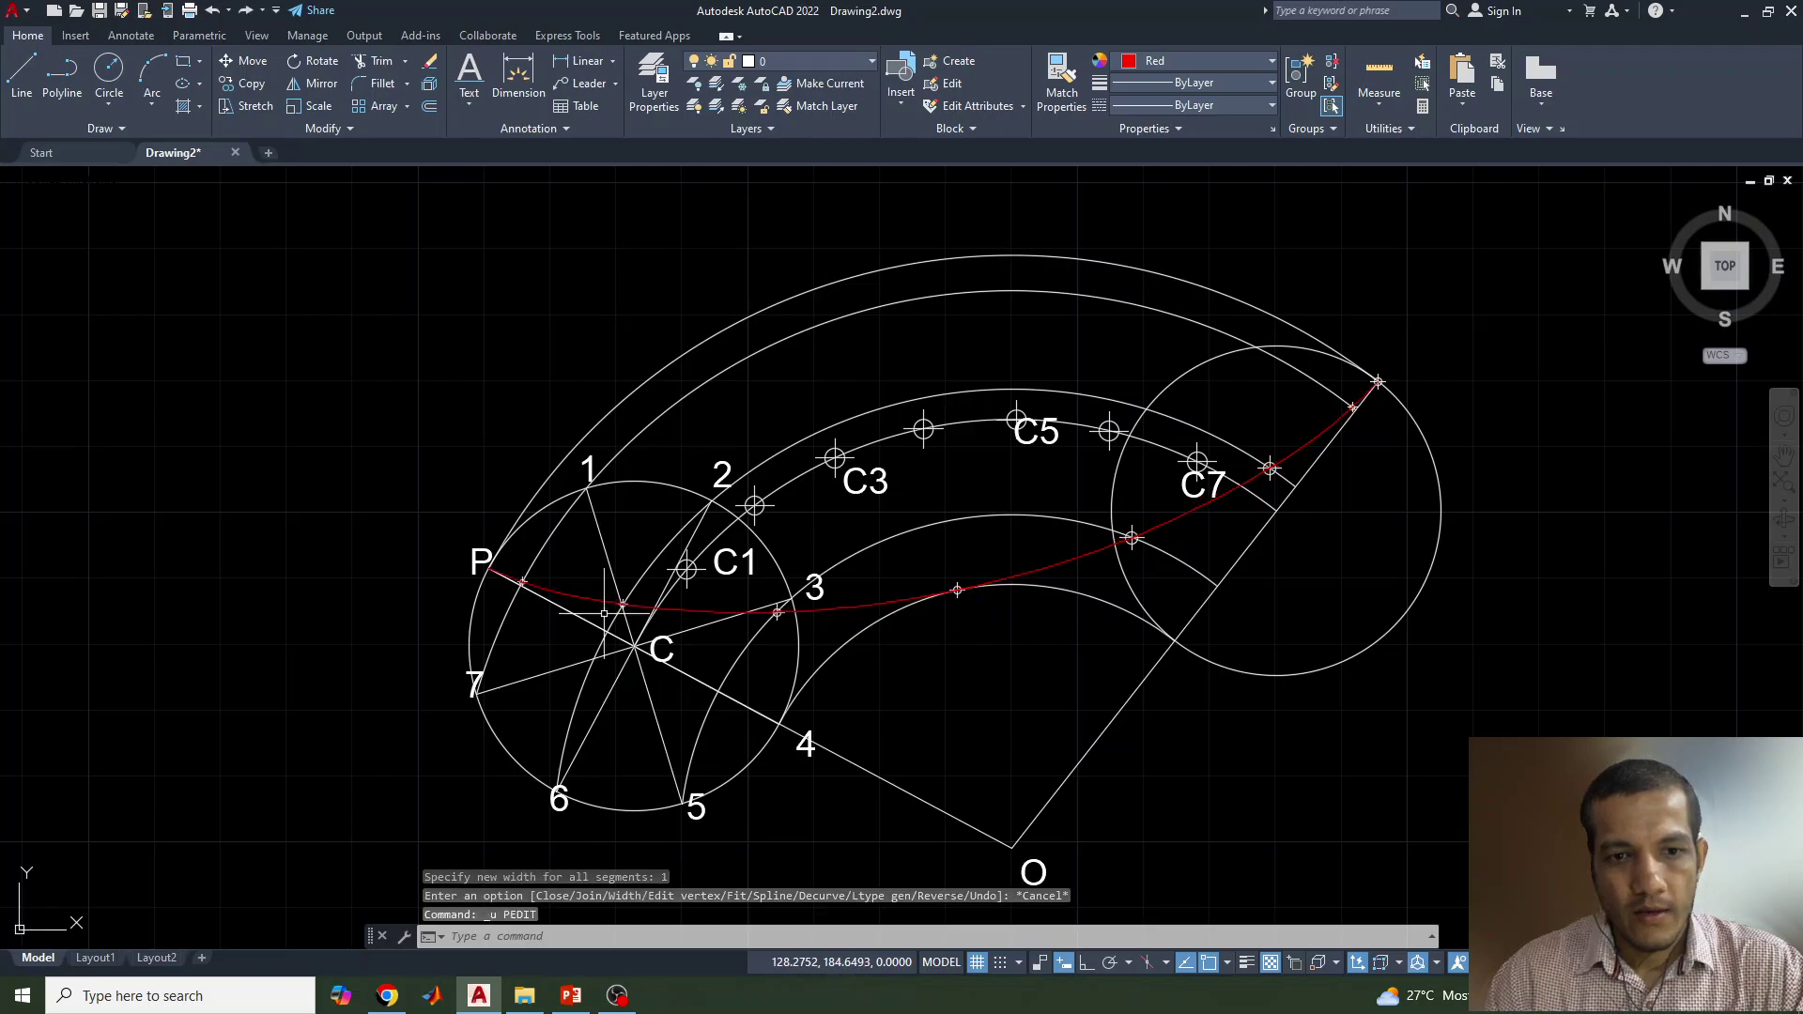
Step: Enable Display Lineweight in the lineweight settings so the red curve shows its thickness
click(570, 594)
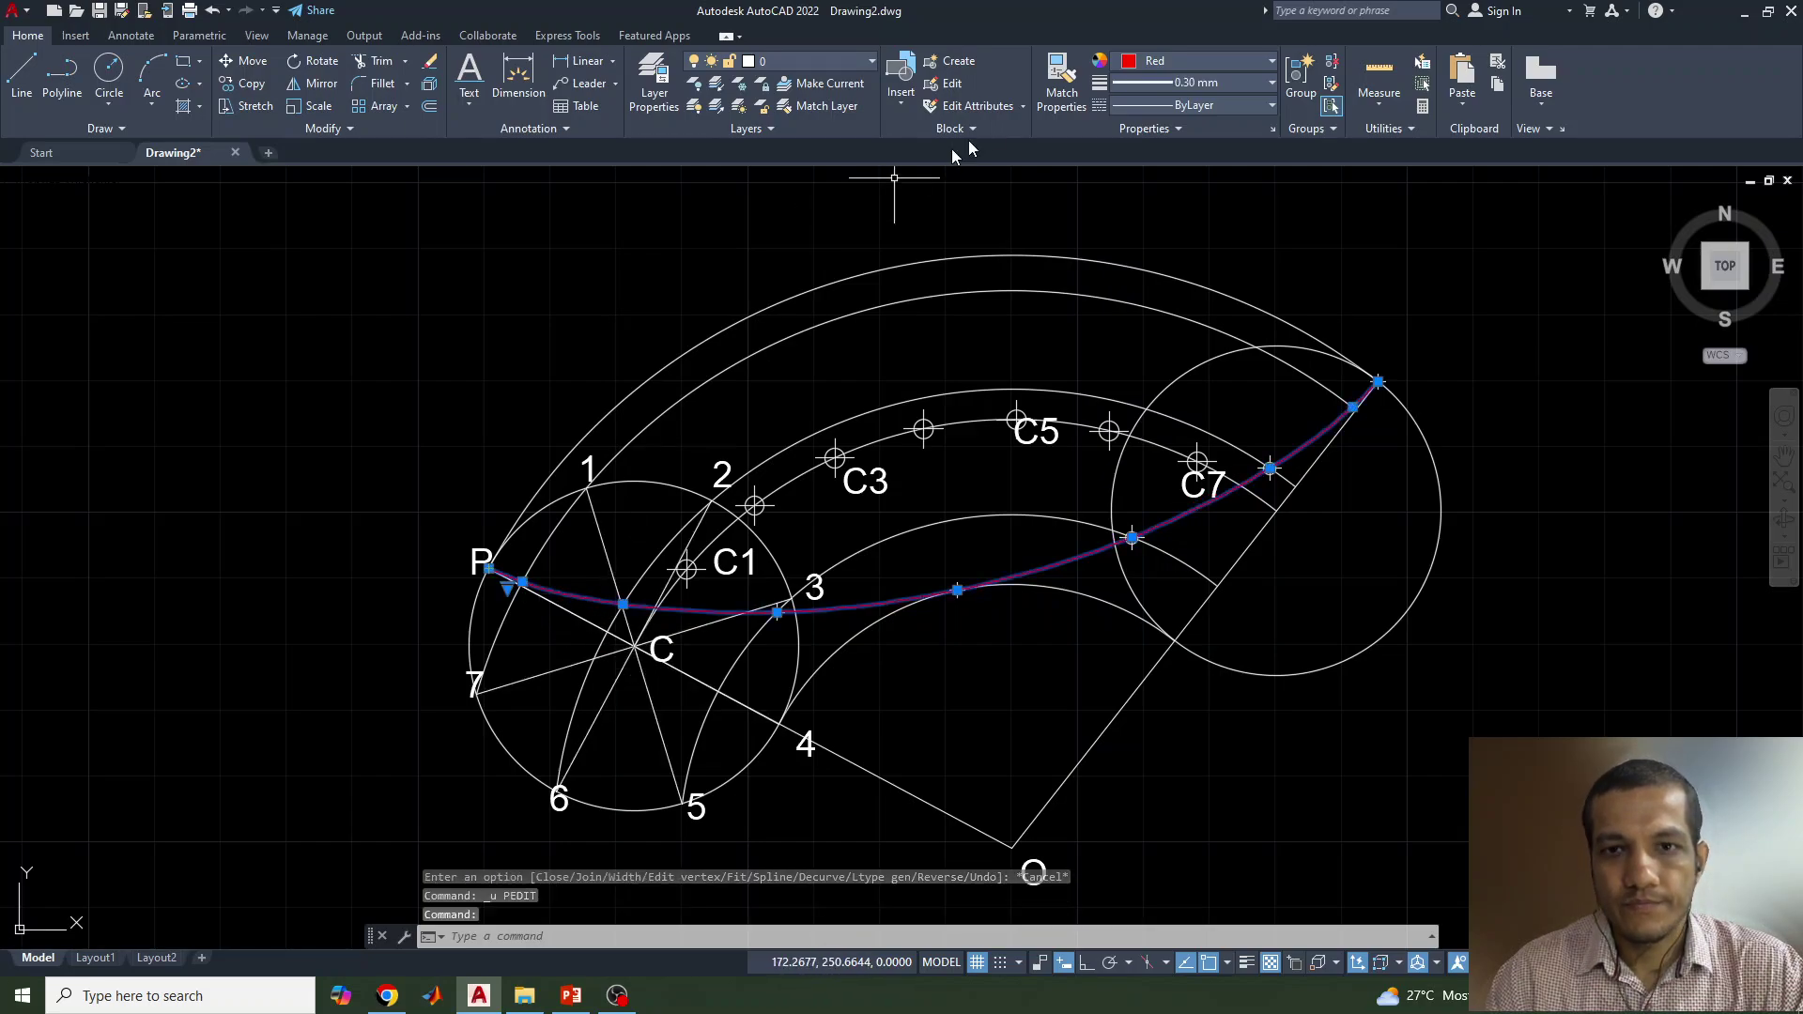
click(1146, 82)
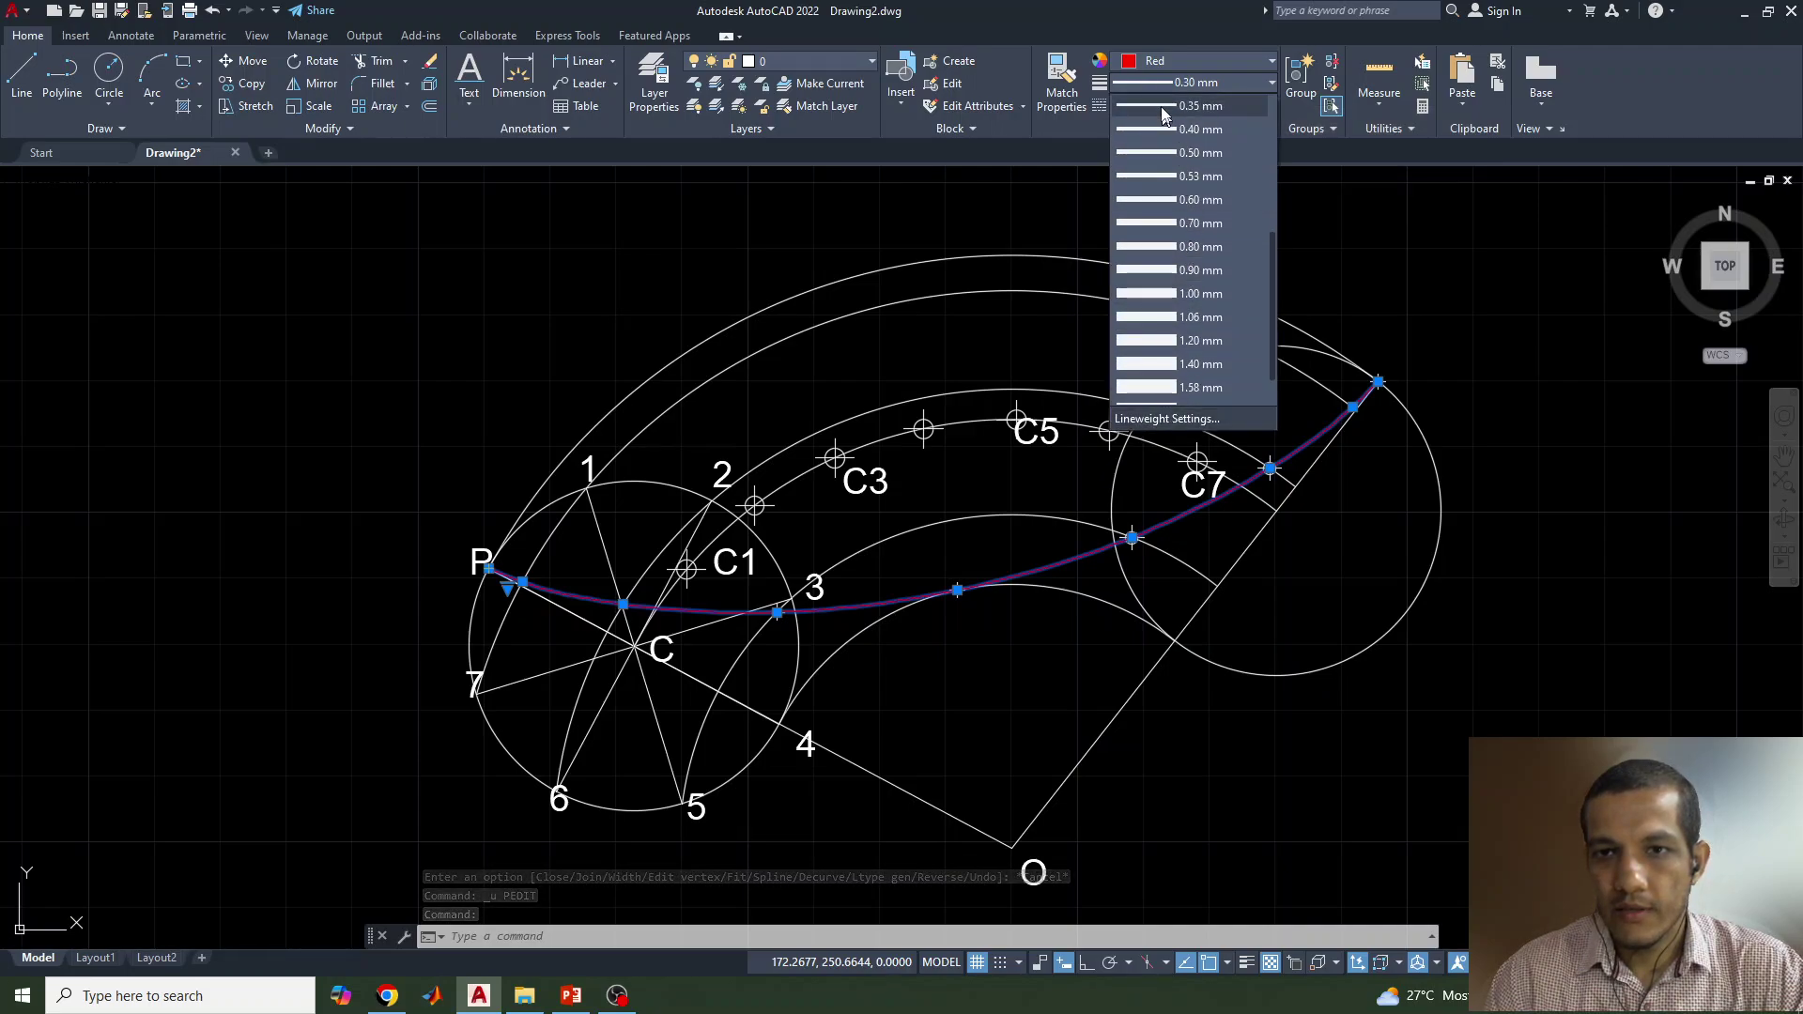
click(1188, 82)
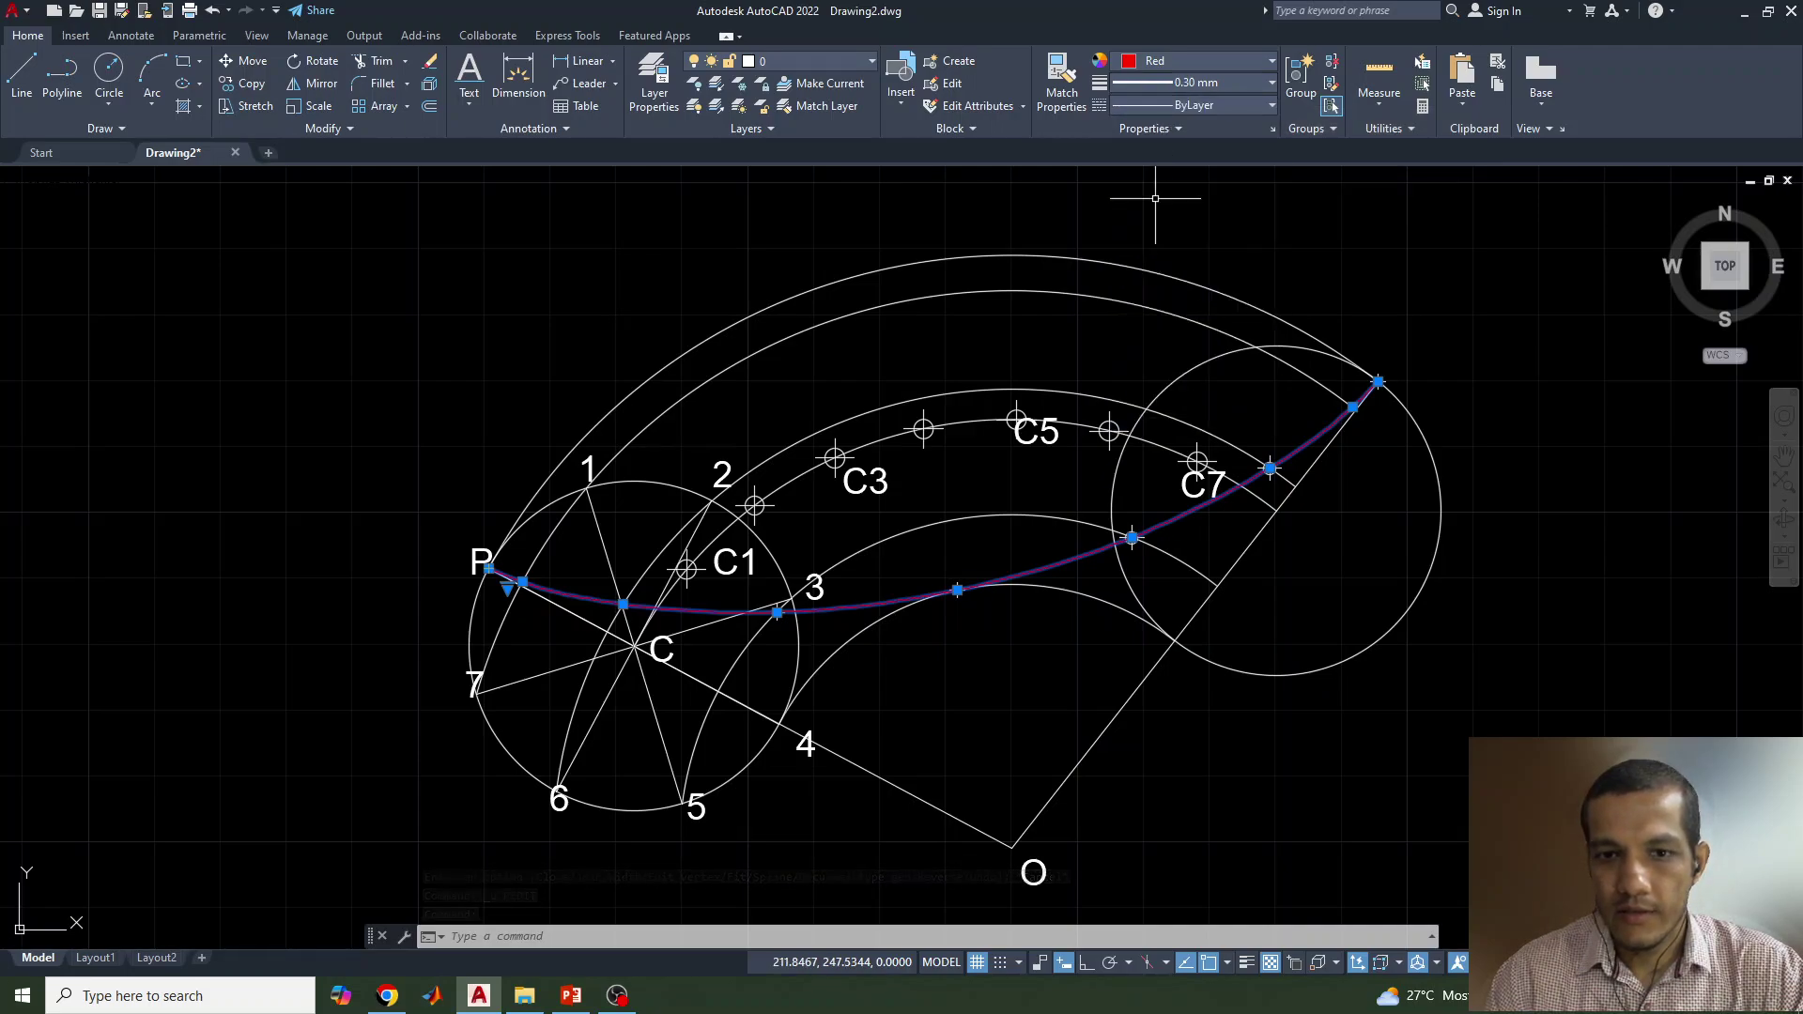
click(1218, 80)
click(1162, 414)
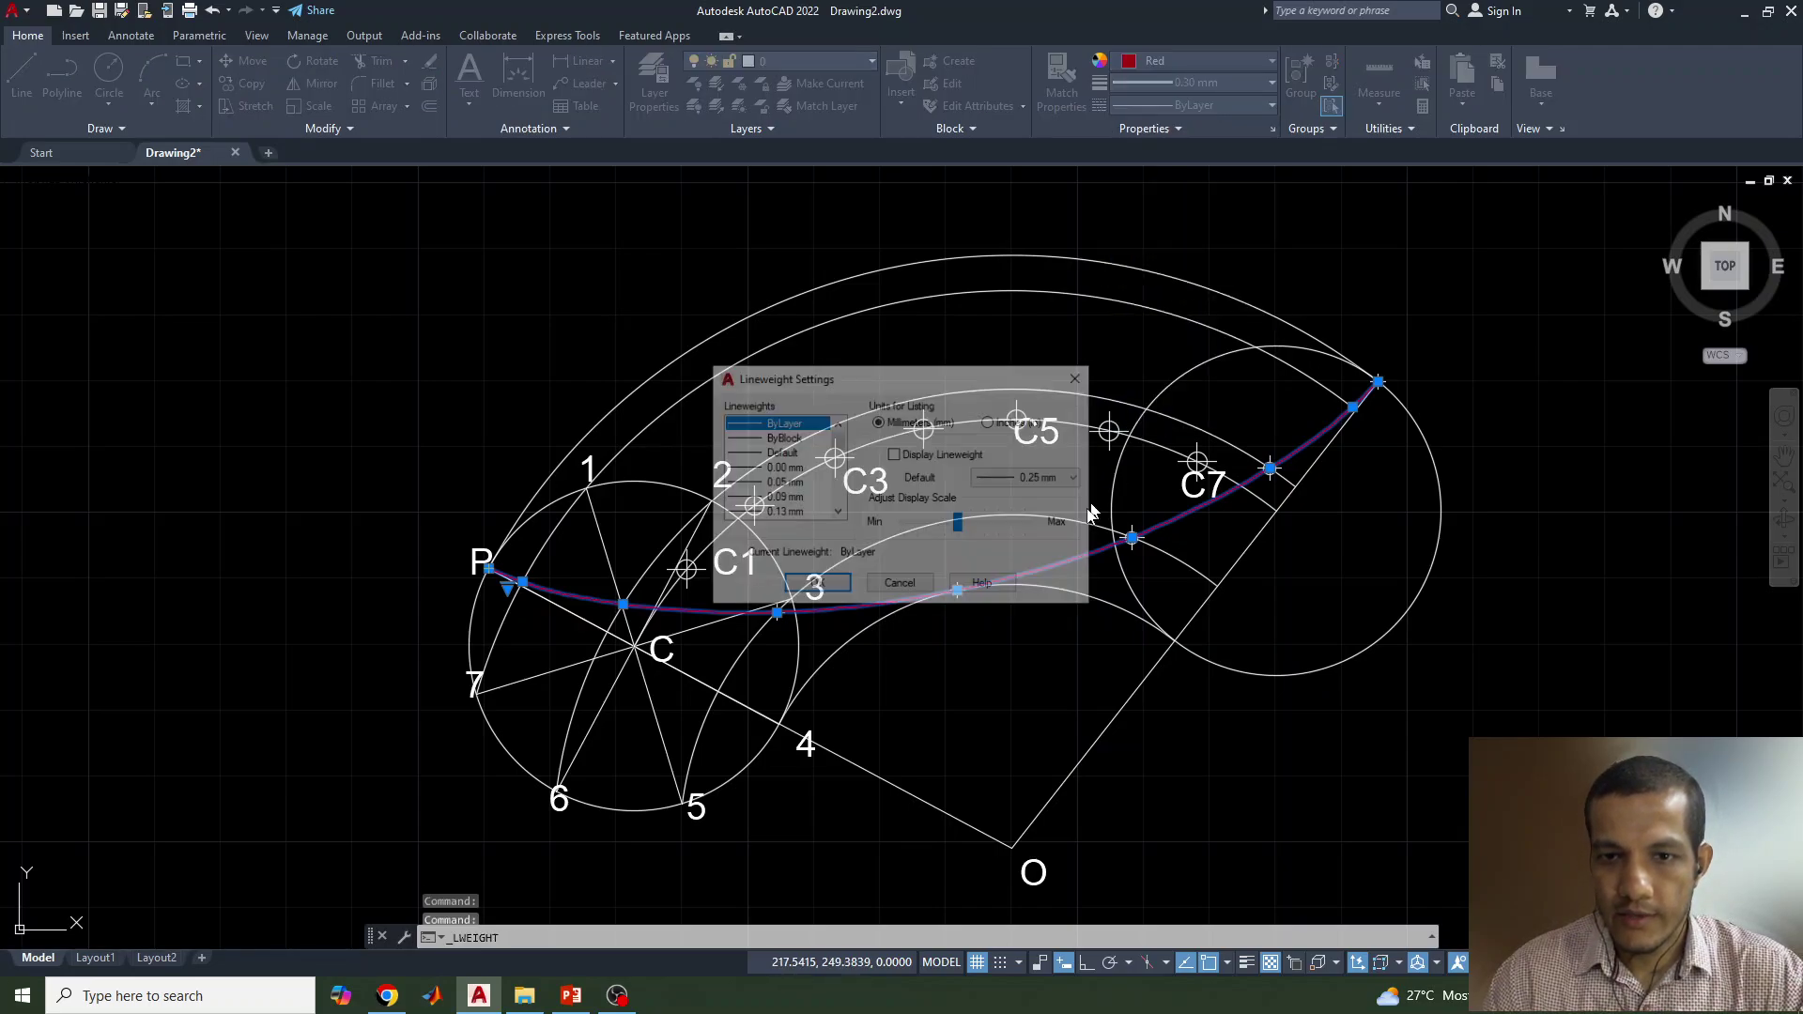
click(842, 587)
key(Escape)
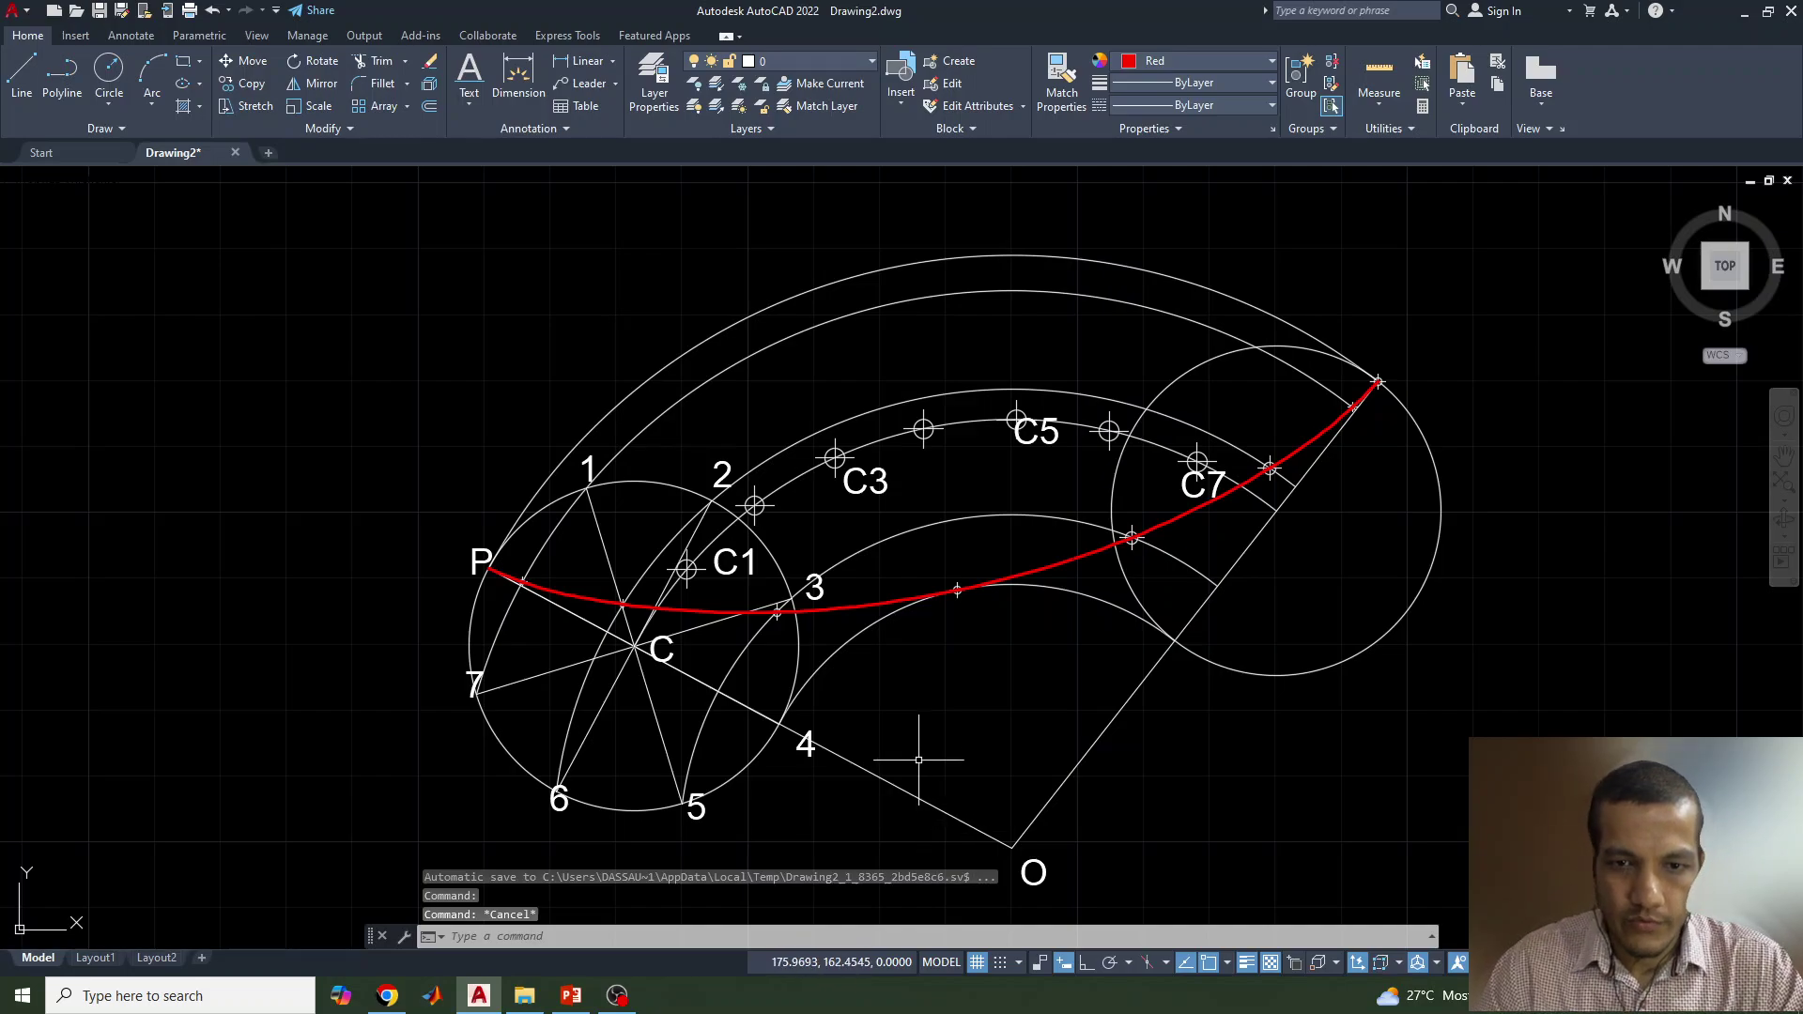
Step: Label the first marked point on the red curve after P as P1, with single-line text of height 3 and rotation 0
middle_drag(918, 759, 849, 725)
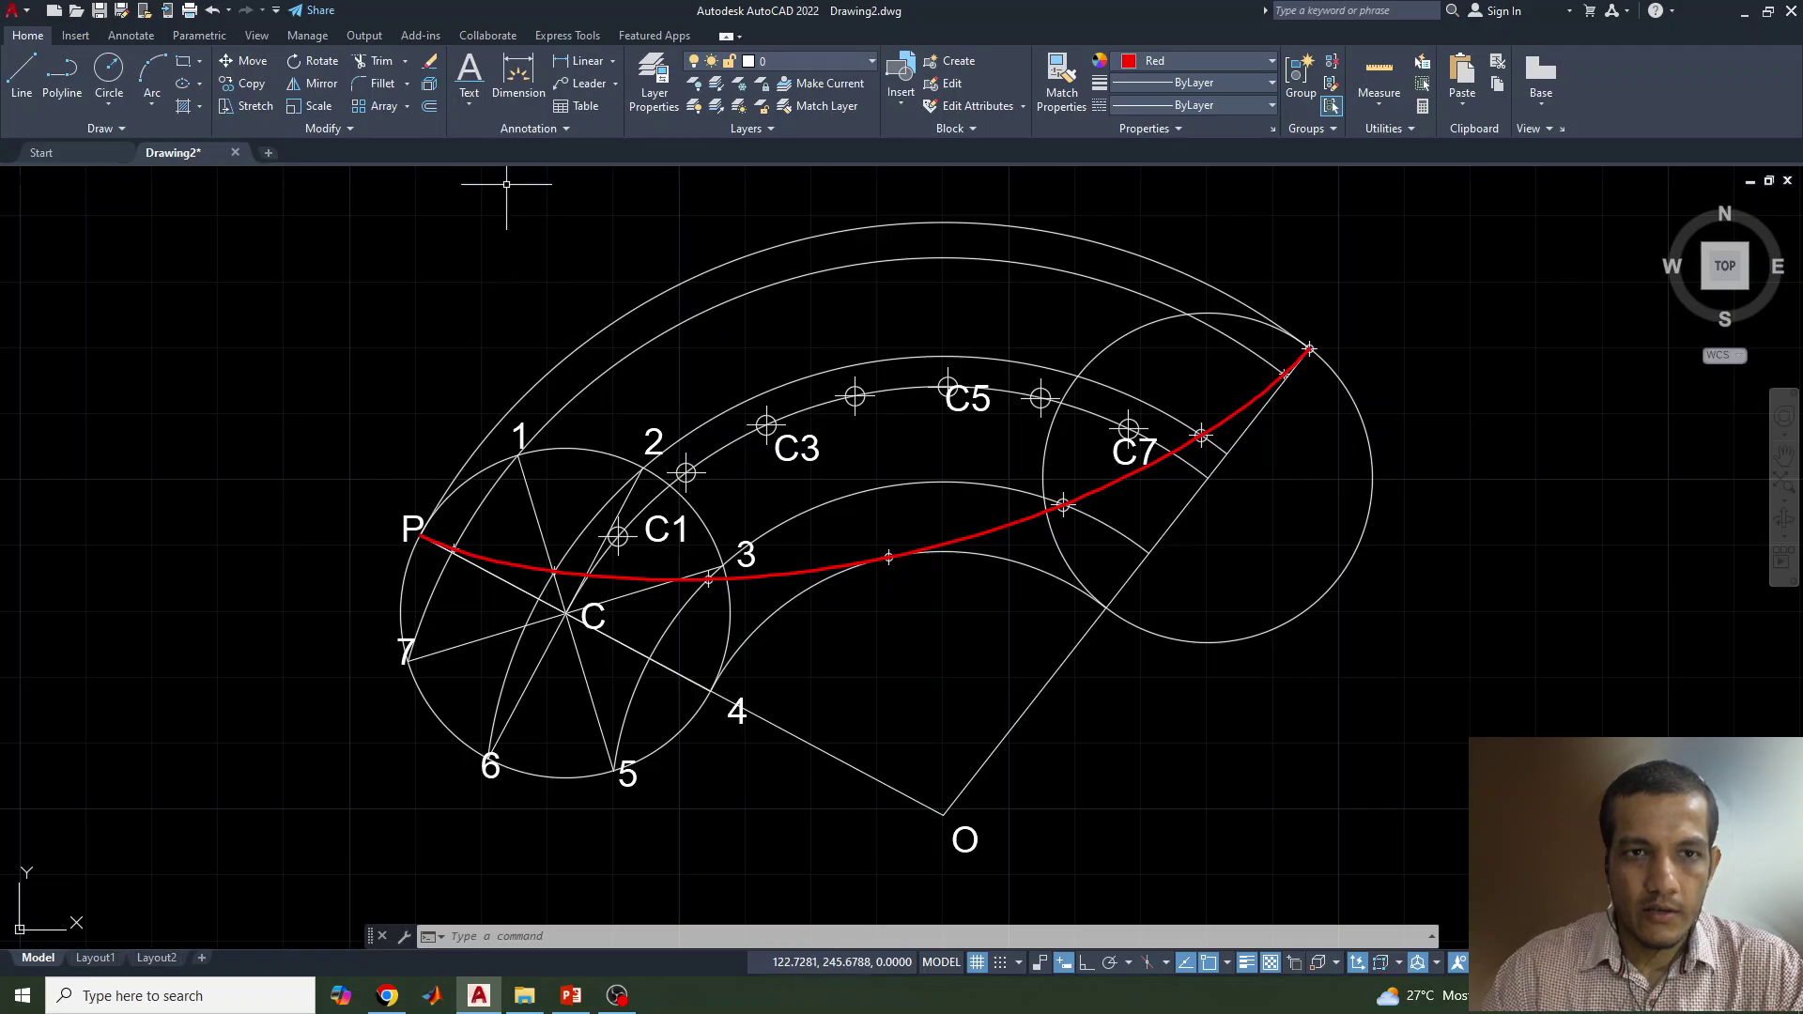
click(469, 98)
click(490, 176)
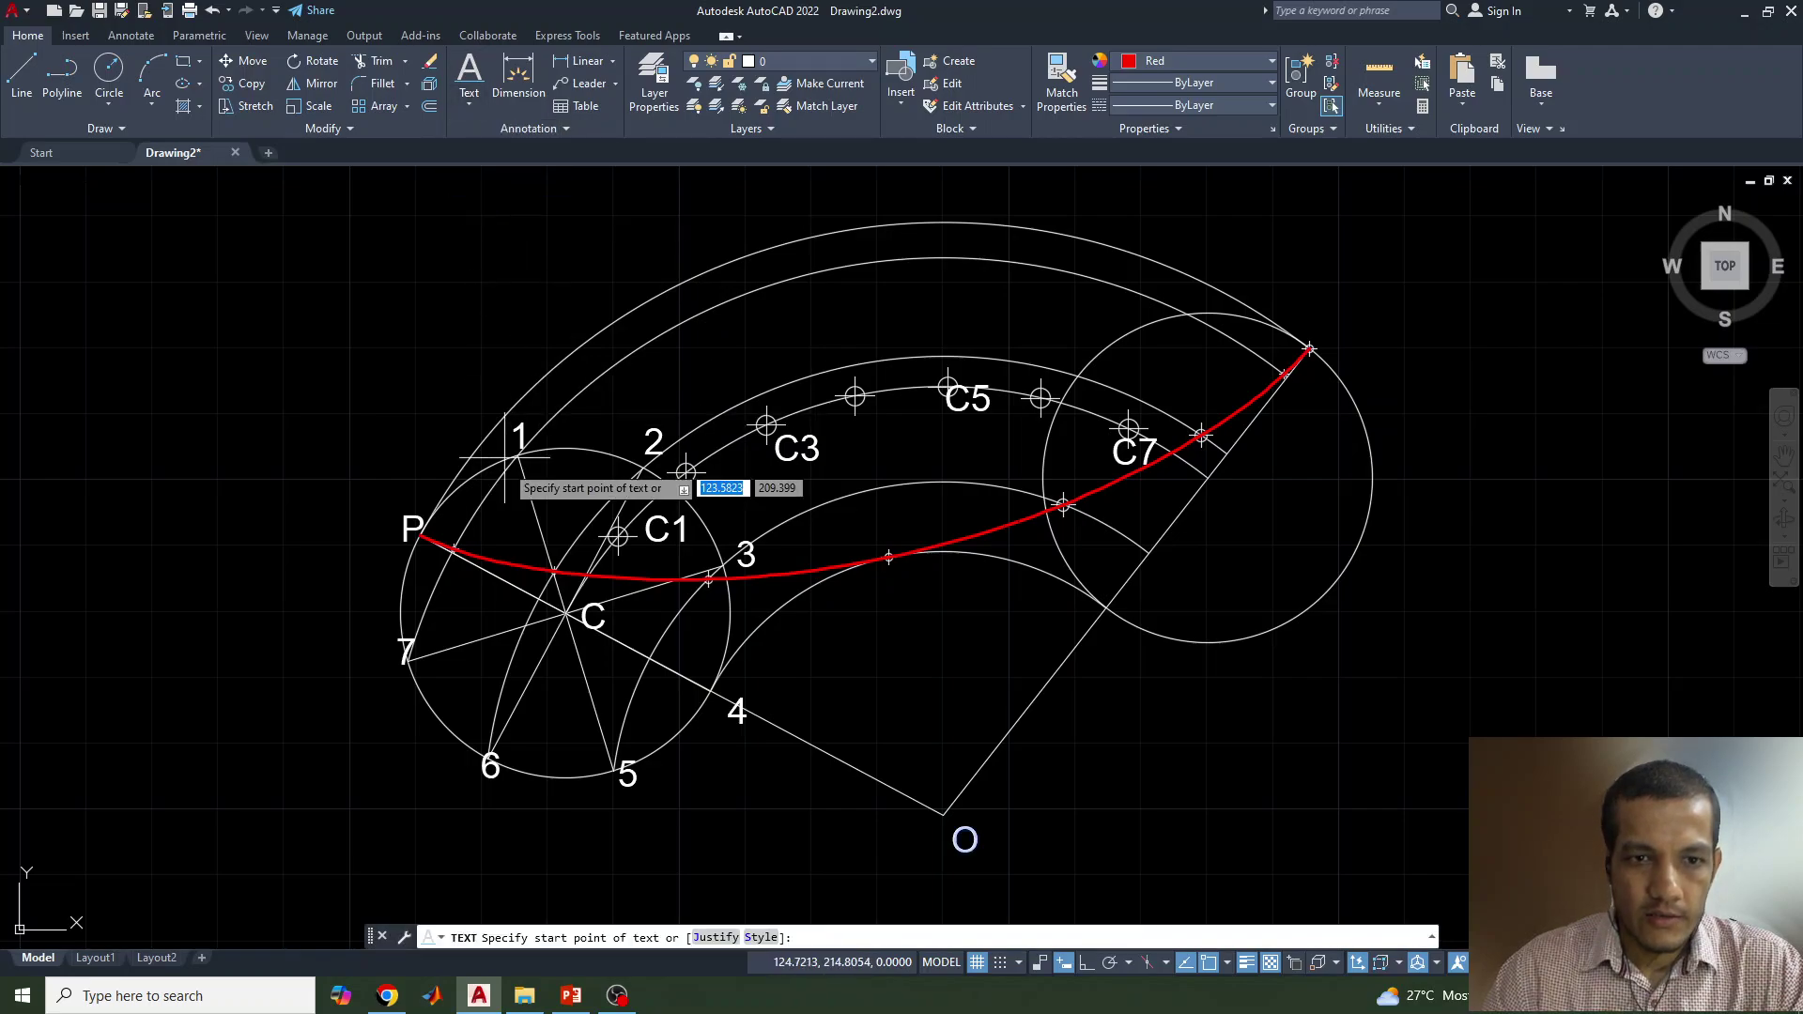
scroll(479, 545, up, 2)
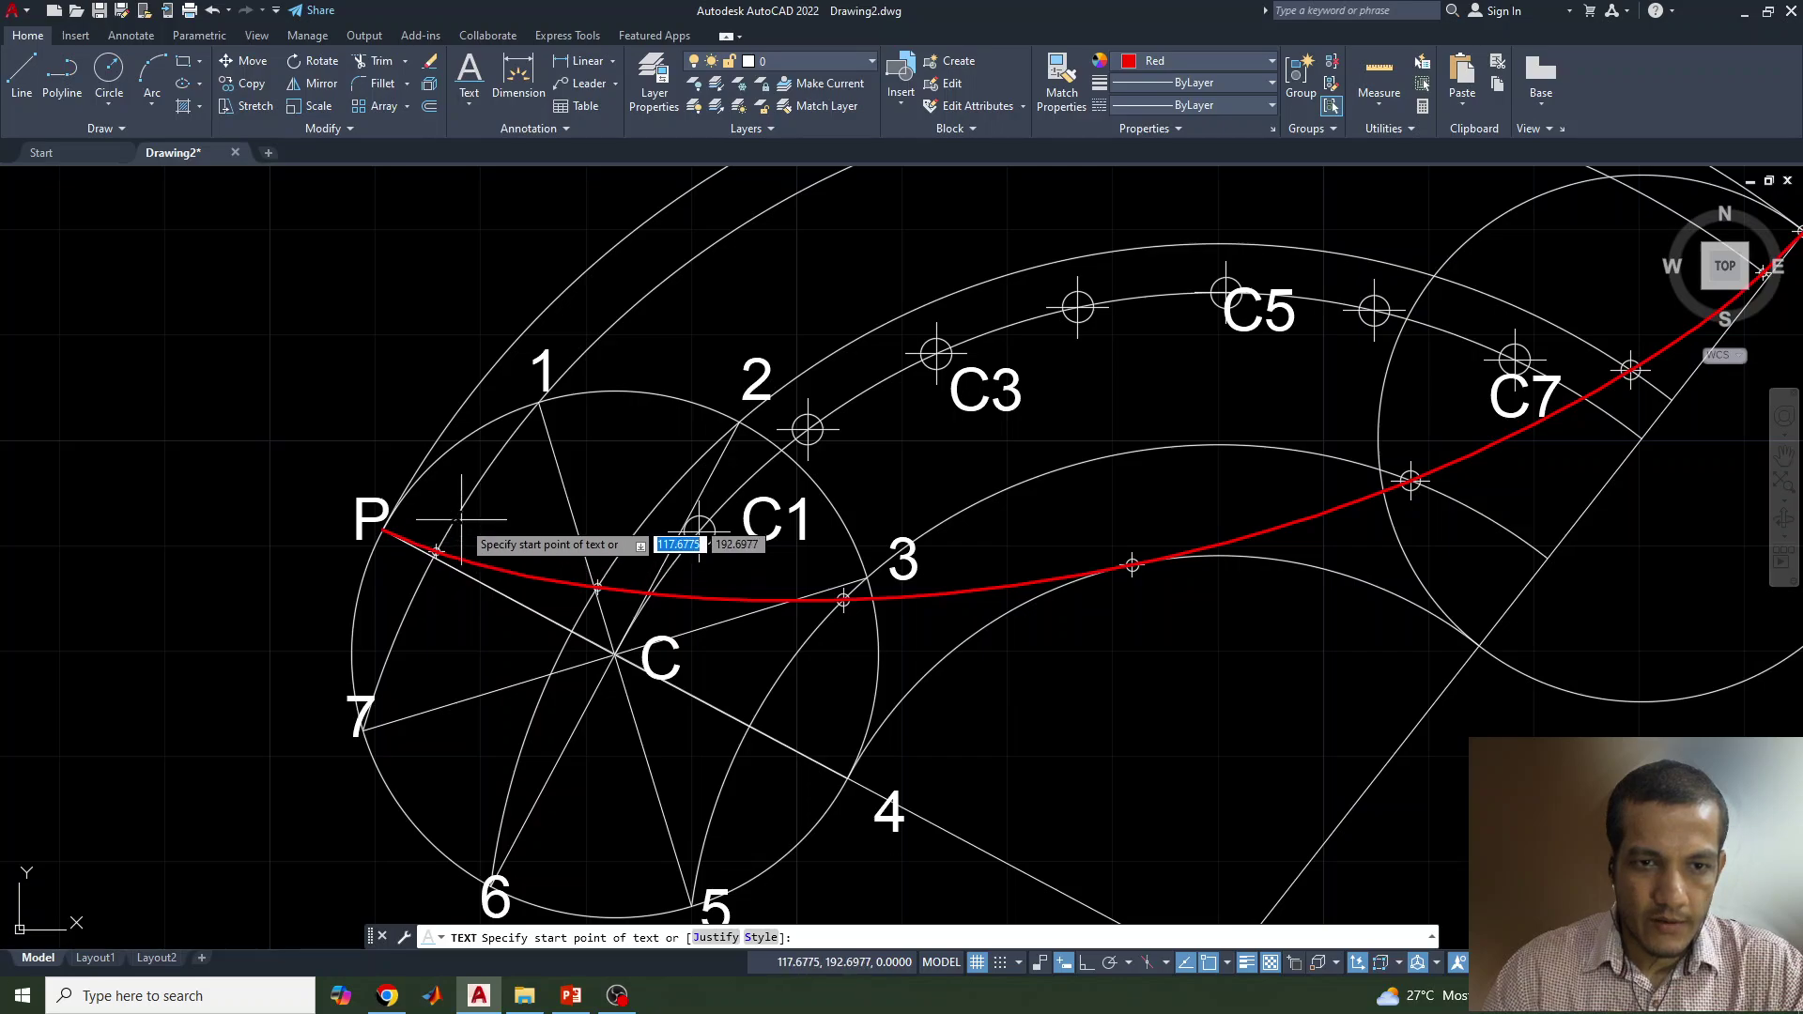
click(438, 535)
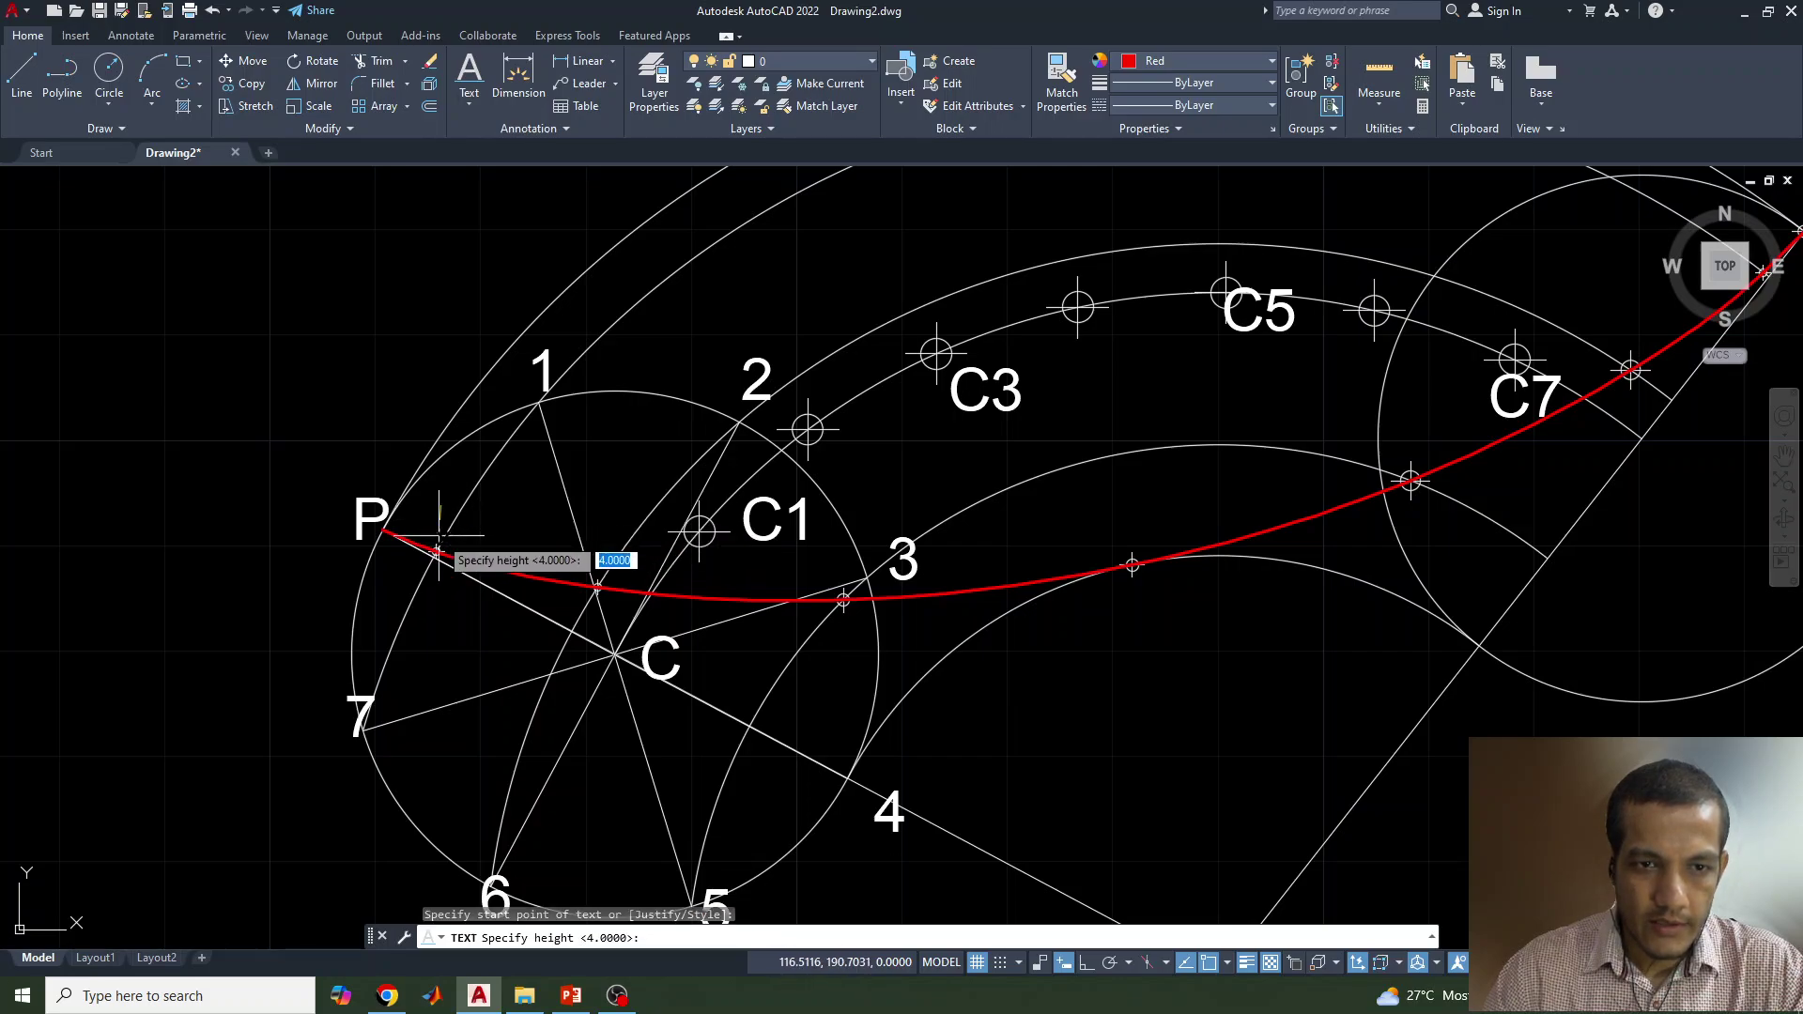
key(Return)
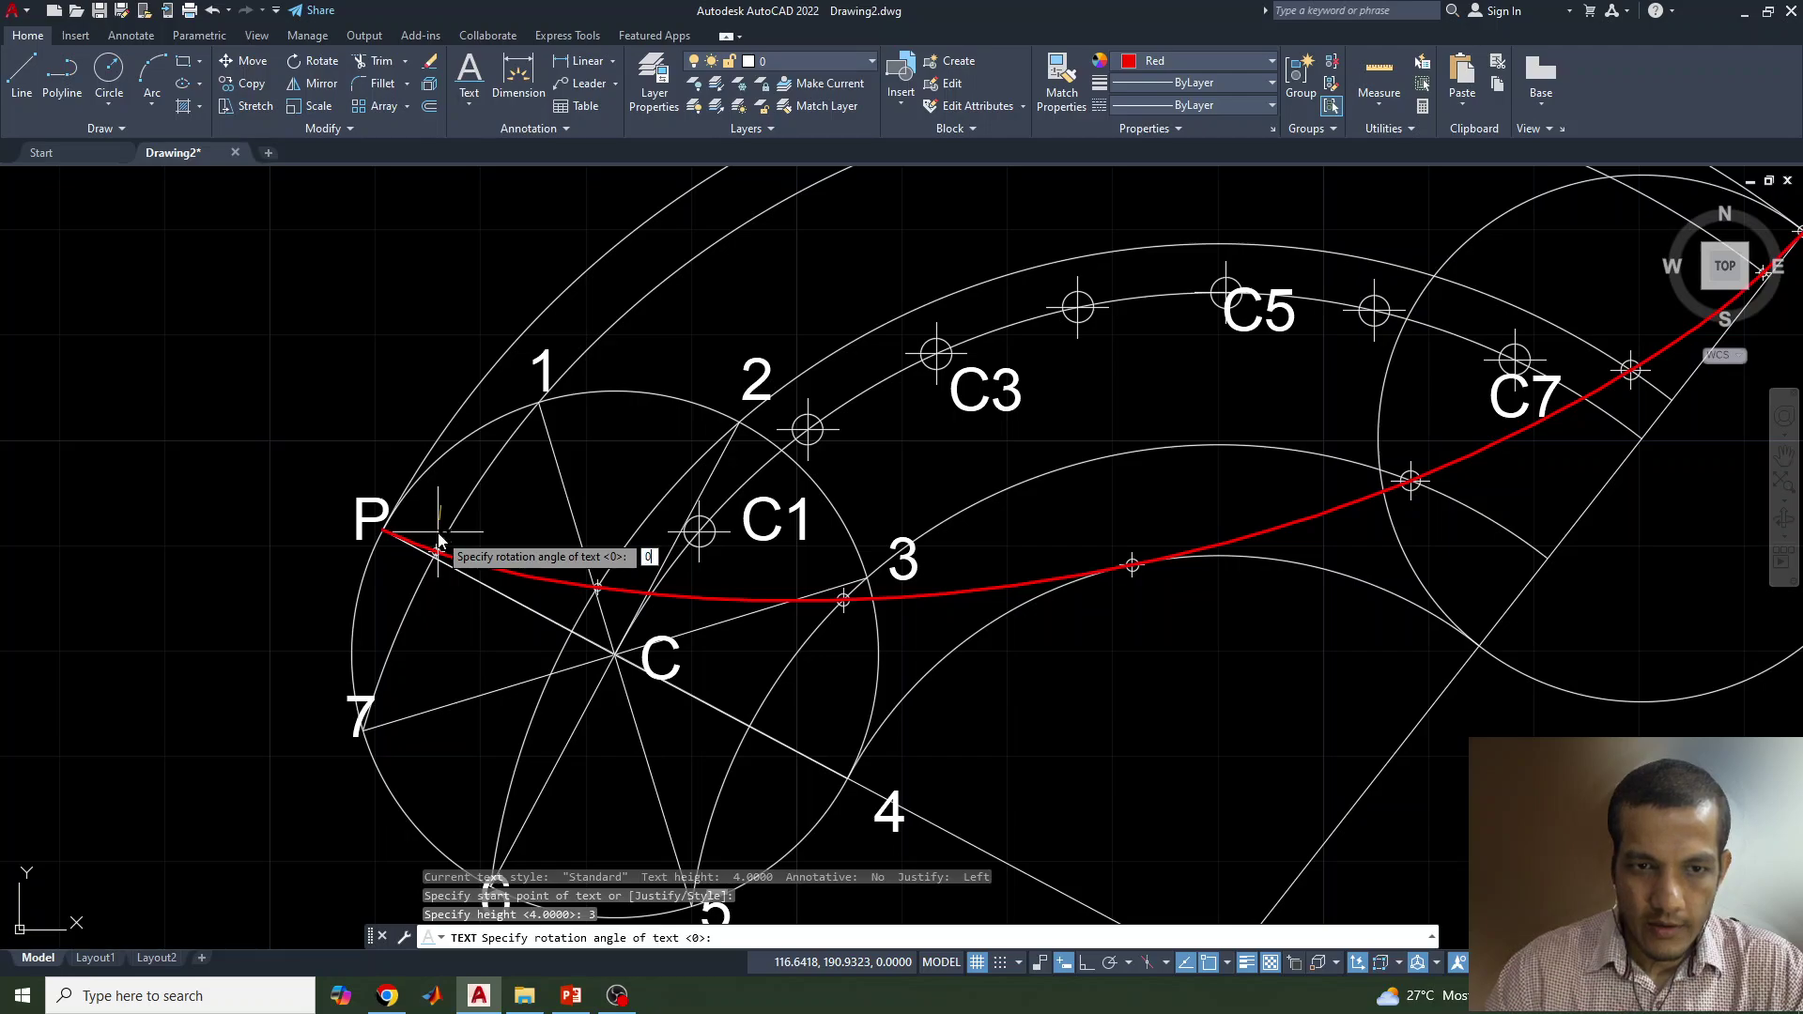
key(Return)
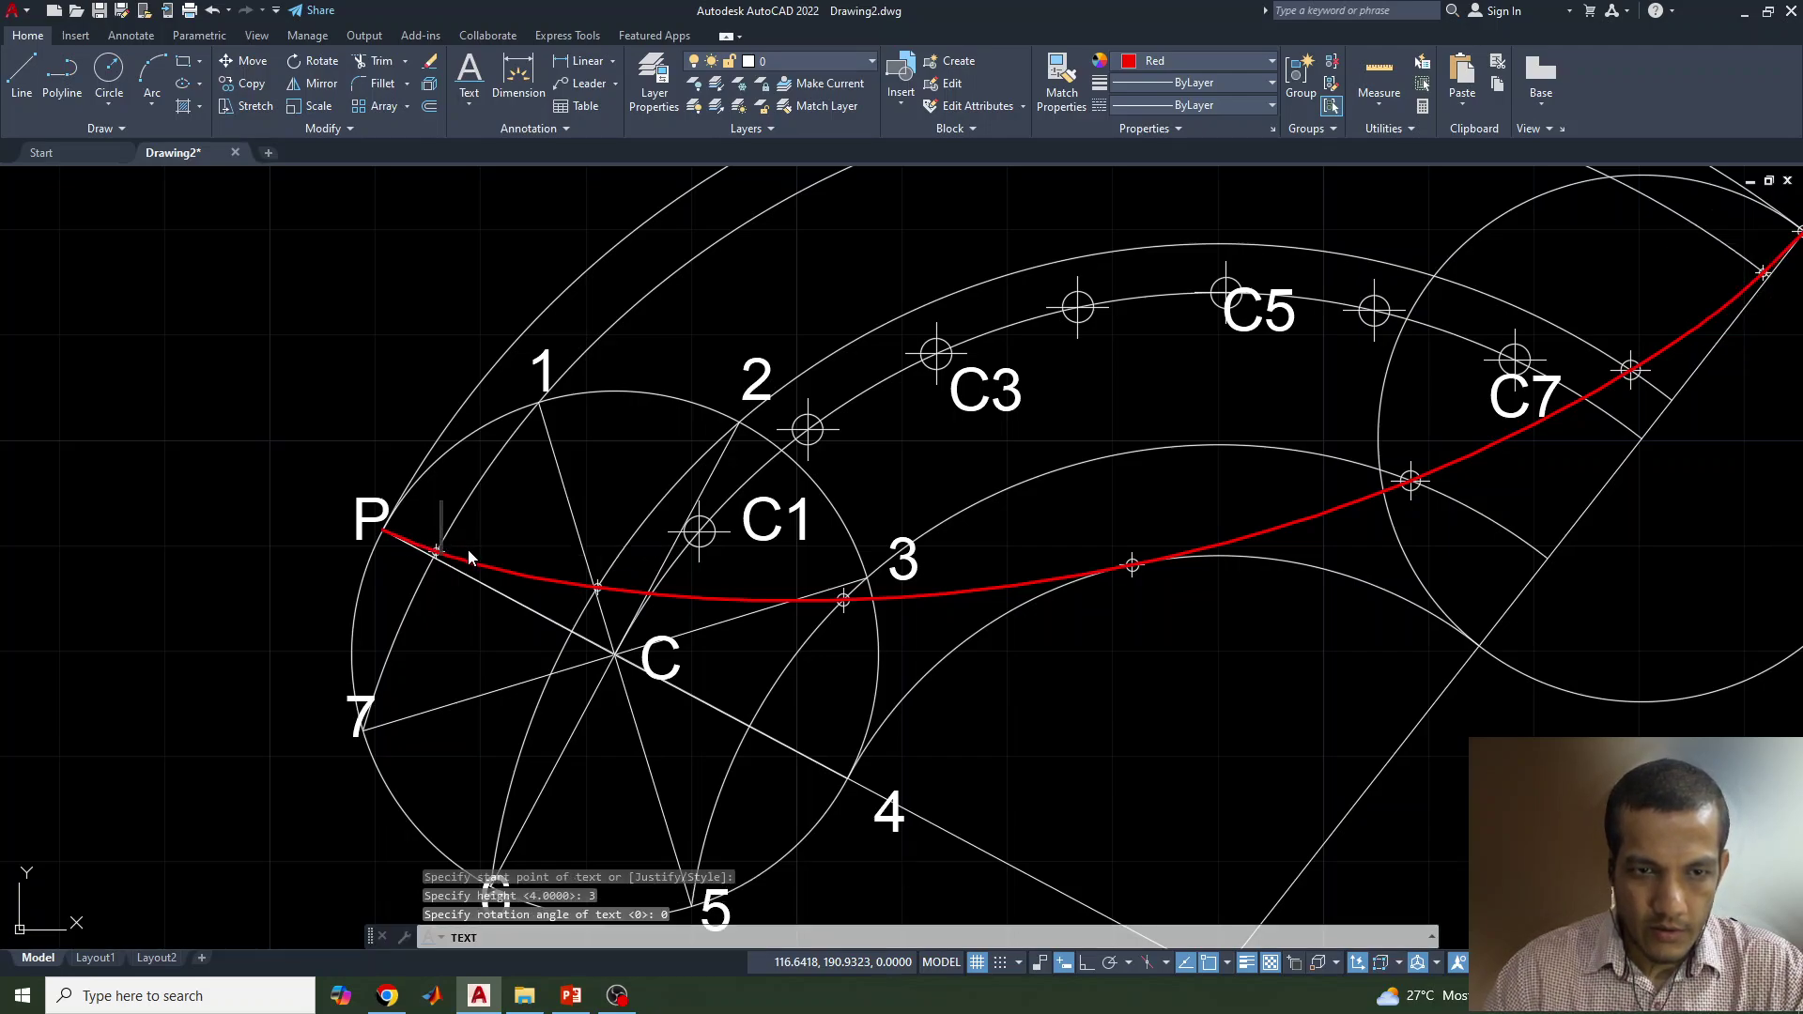
text(P)
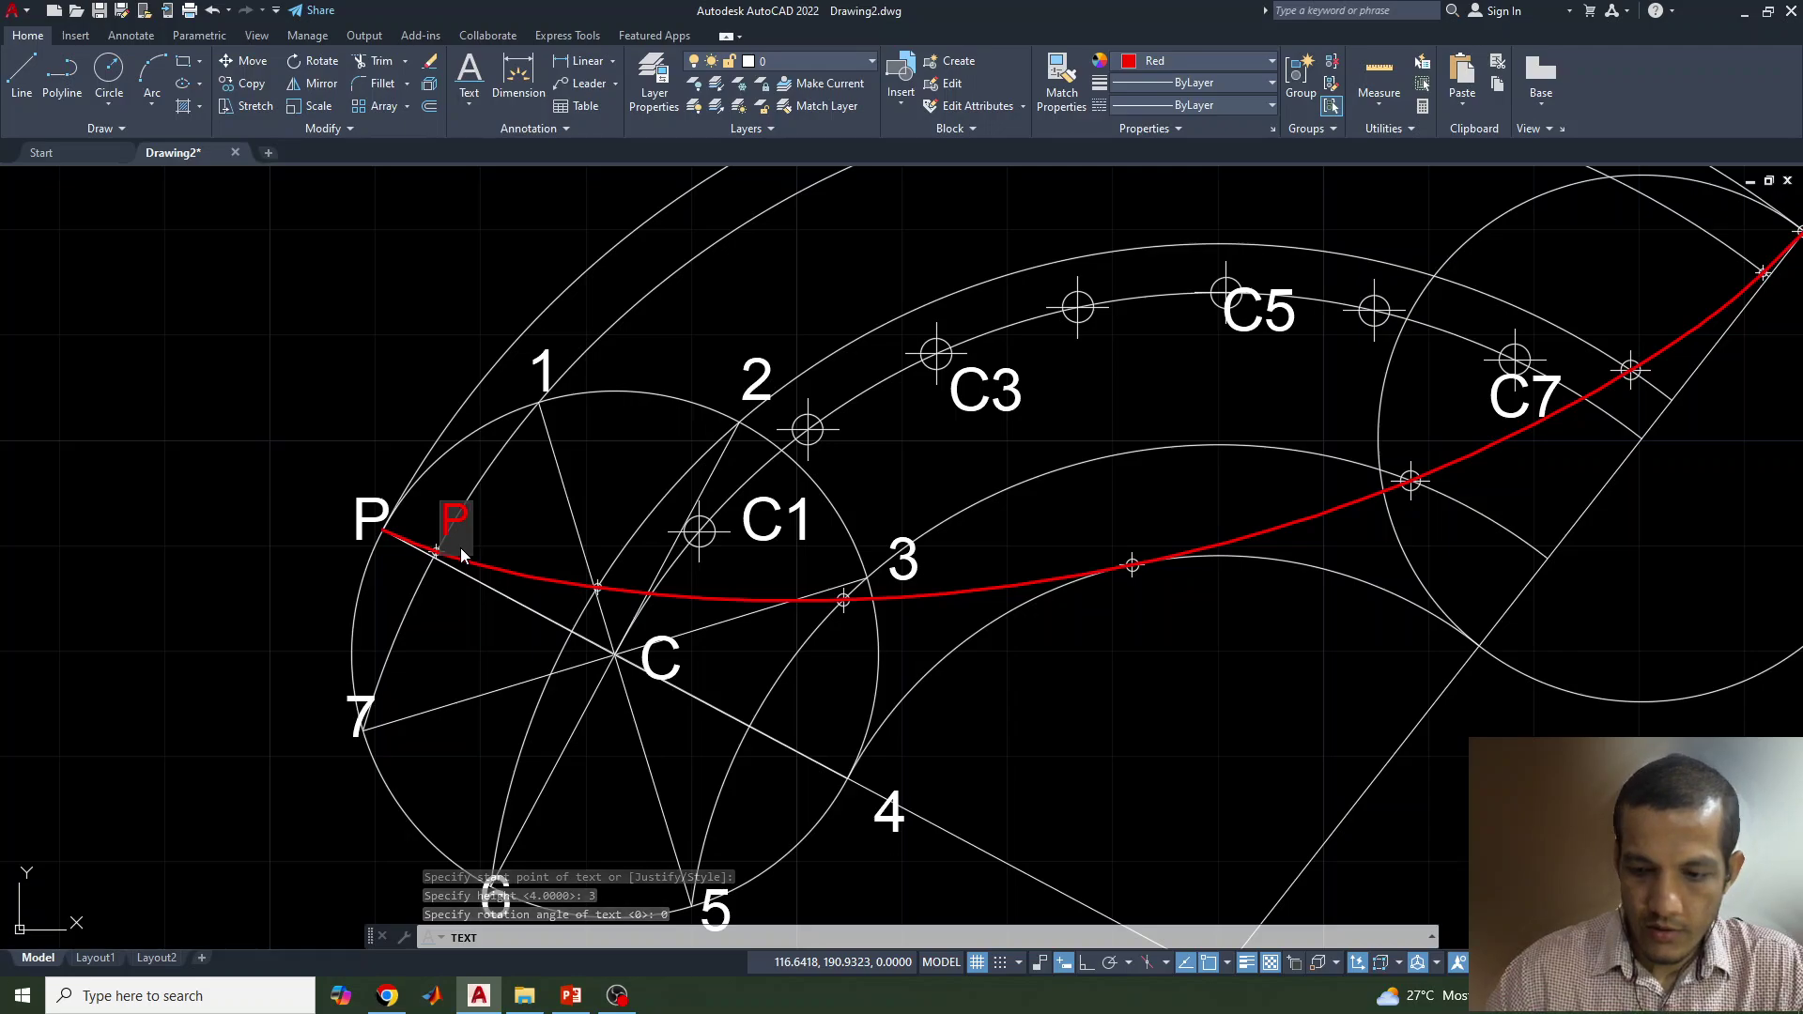
text(1)
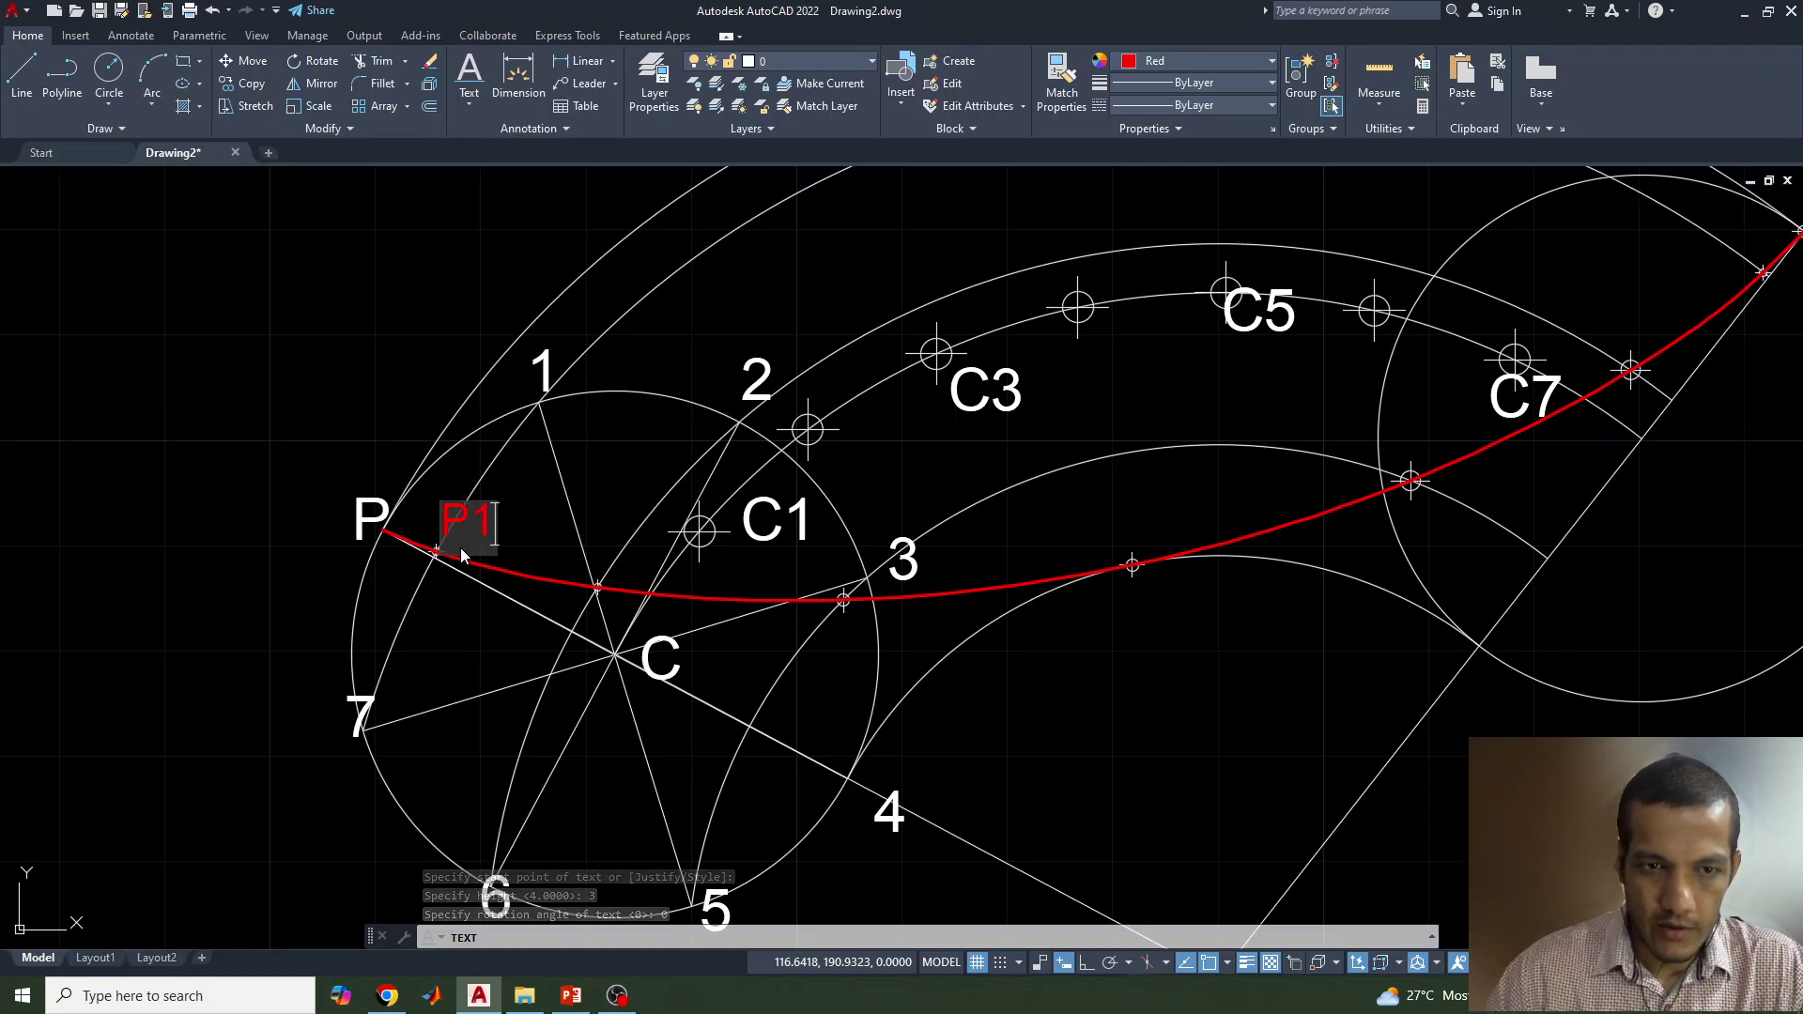
Step: Label the next three marked points on the red curve as P2, P3 and P4 with single-line text
click(605, 573)
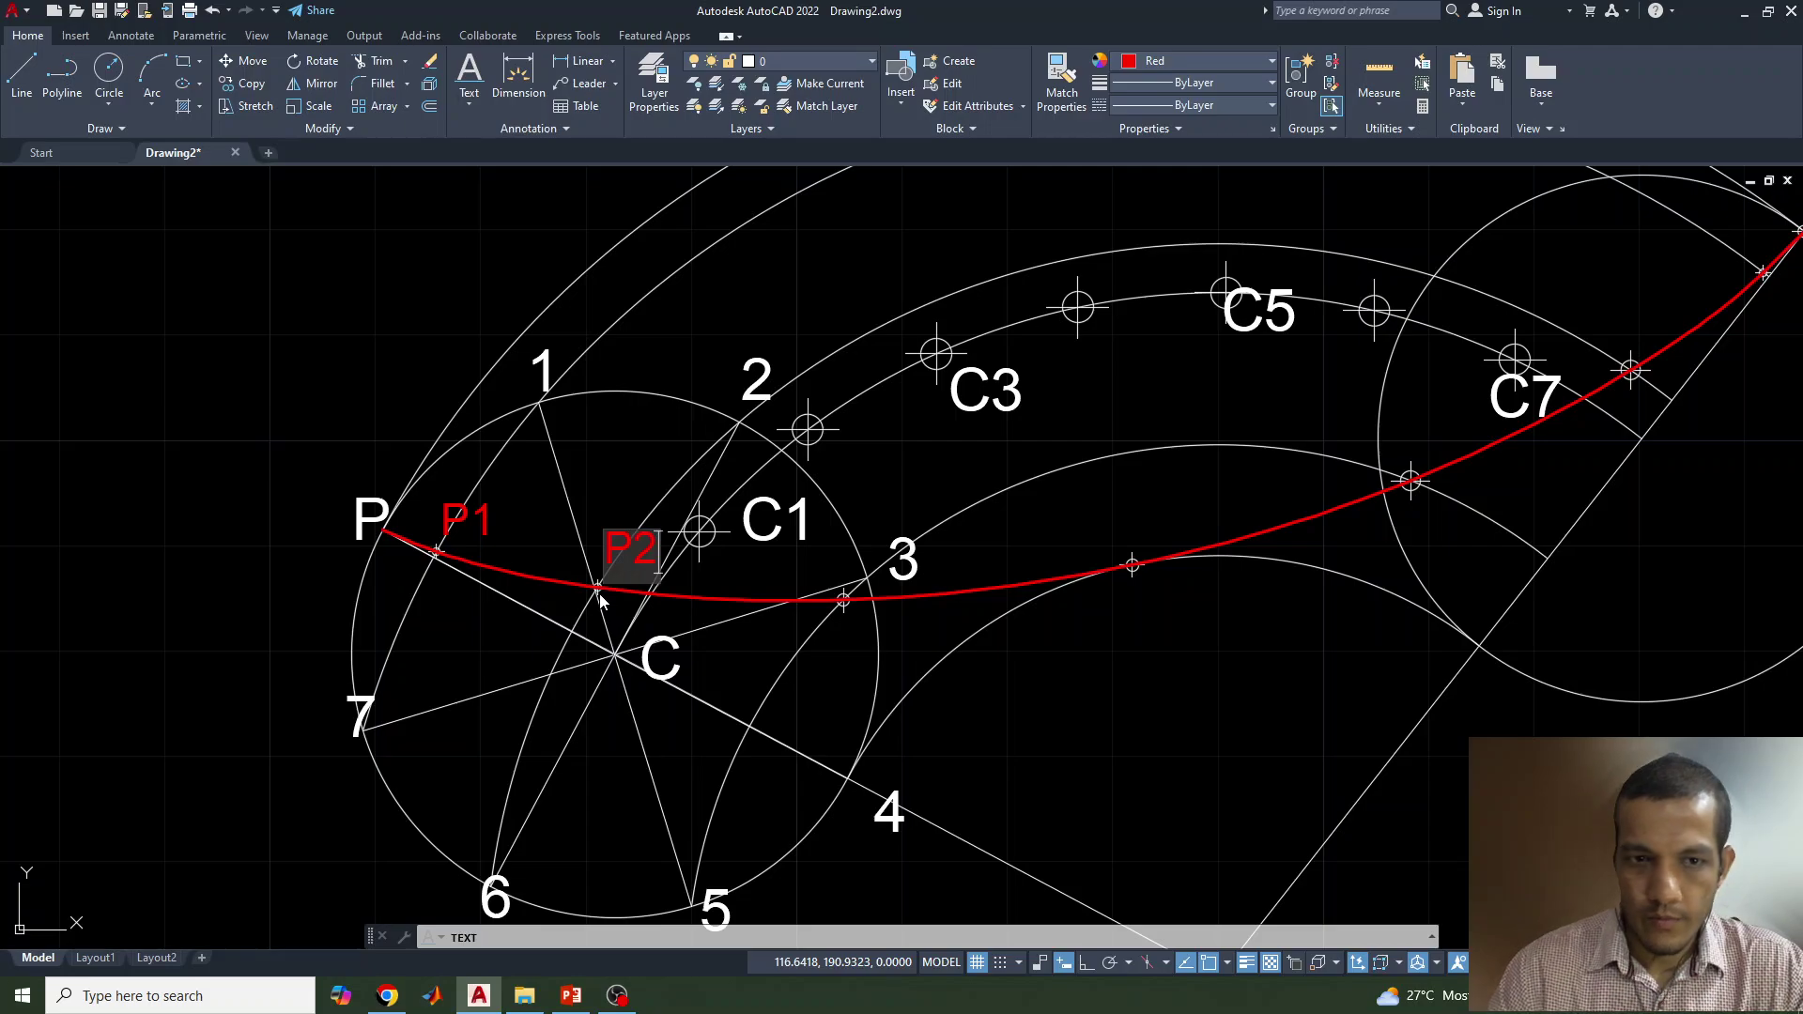
click(849, 576)
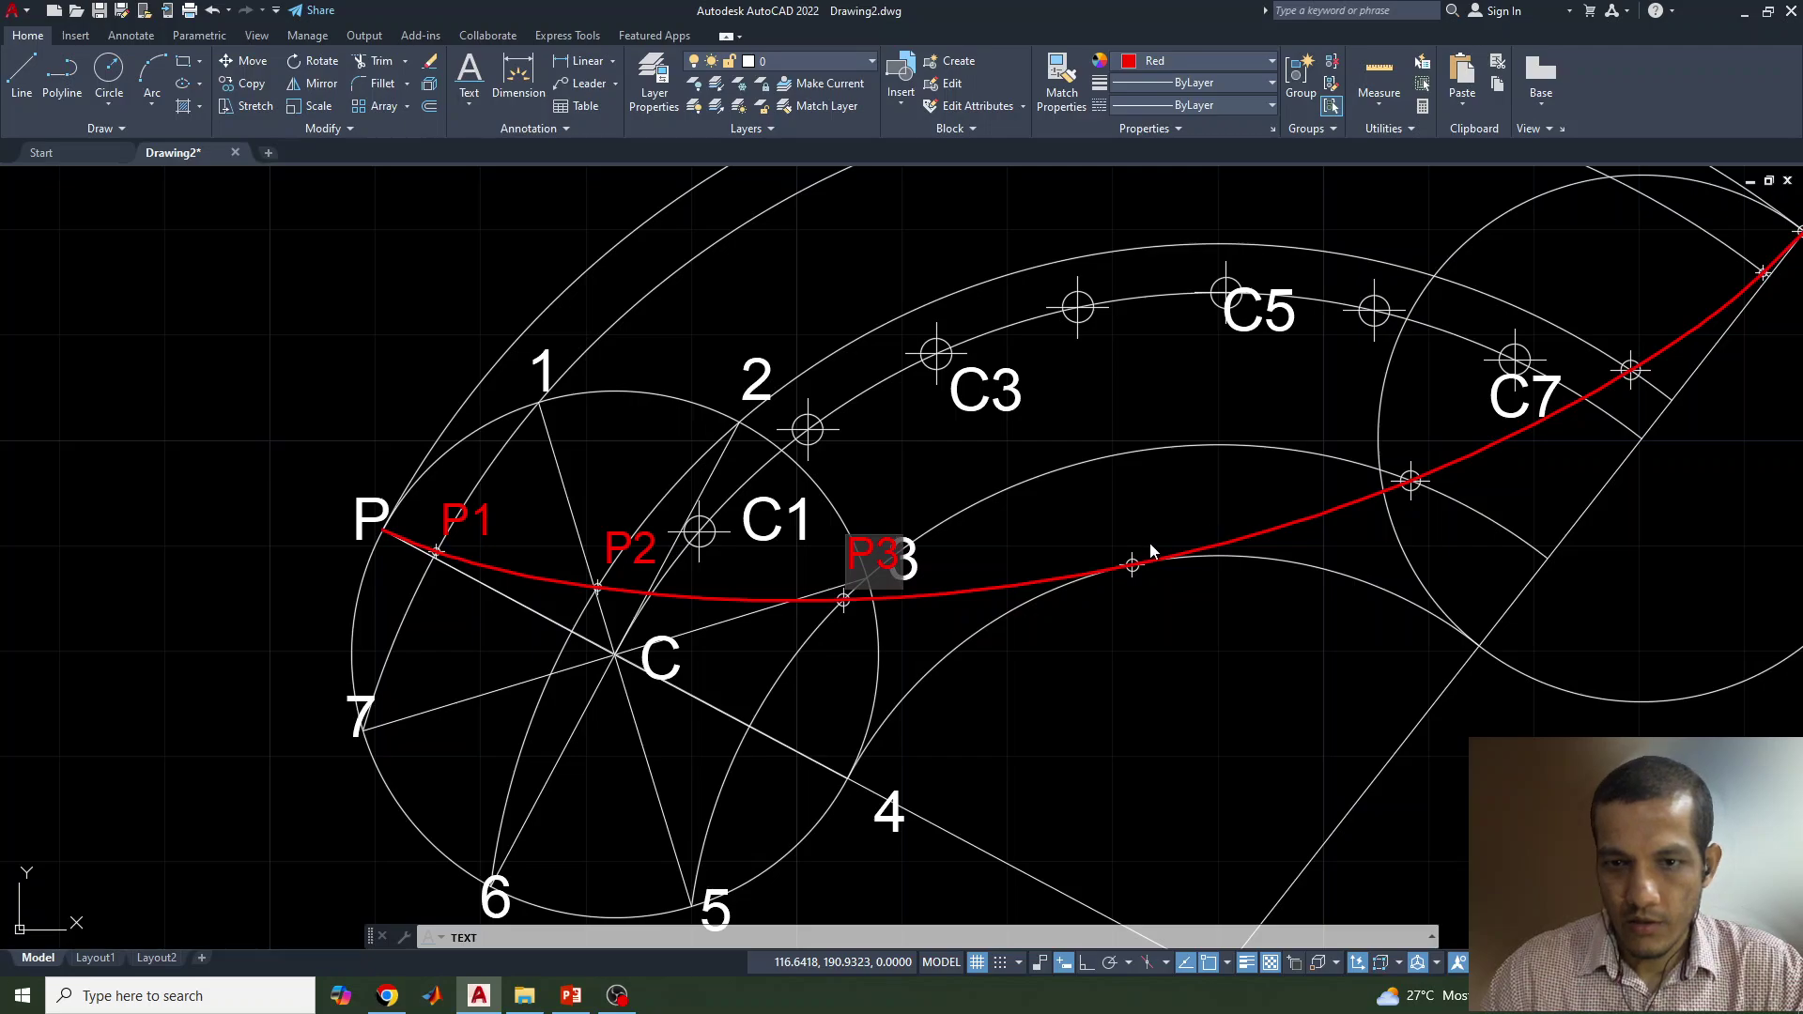
click(1130, 545)
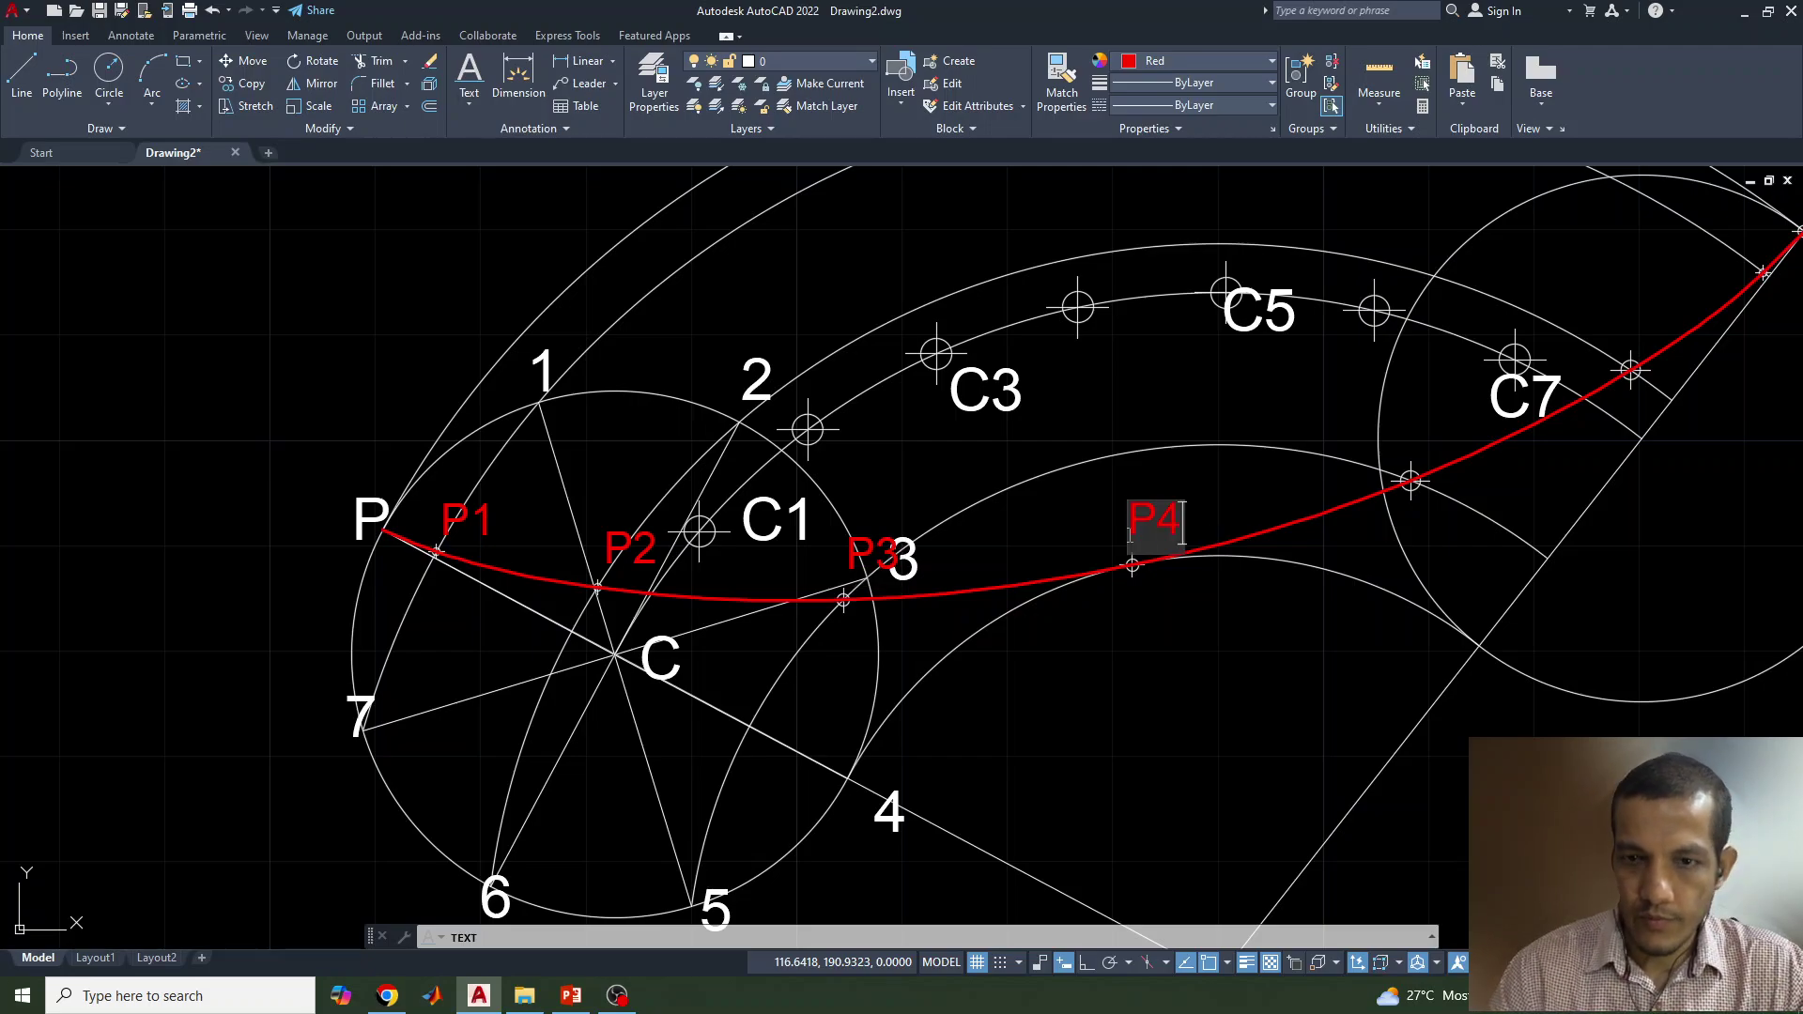
Step: Label the remaining four marked points on the red curve as P5, P6, P7 and P8, and finish the text
middle_drag(1228, 632, 339, 866)
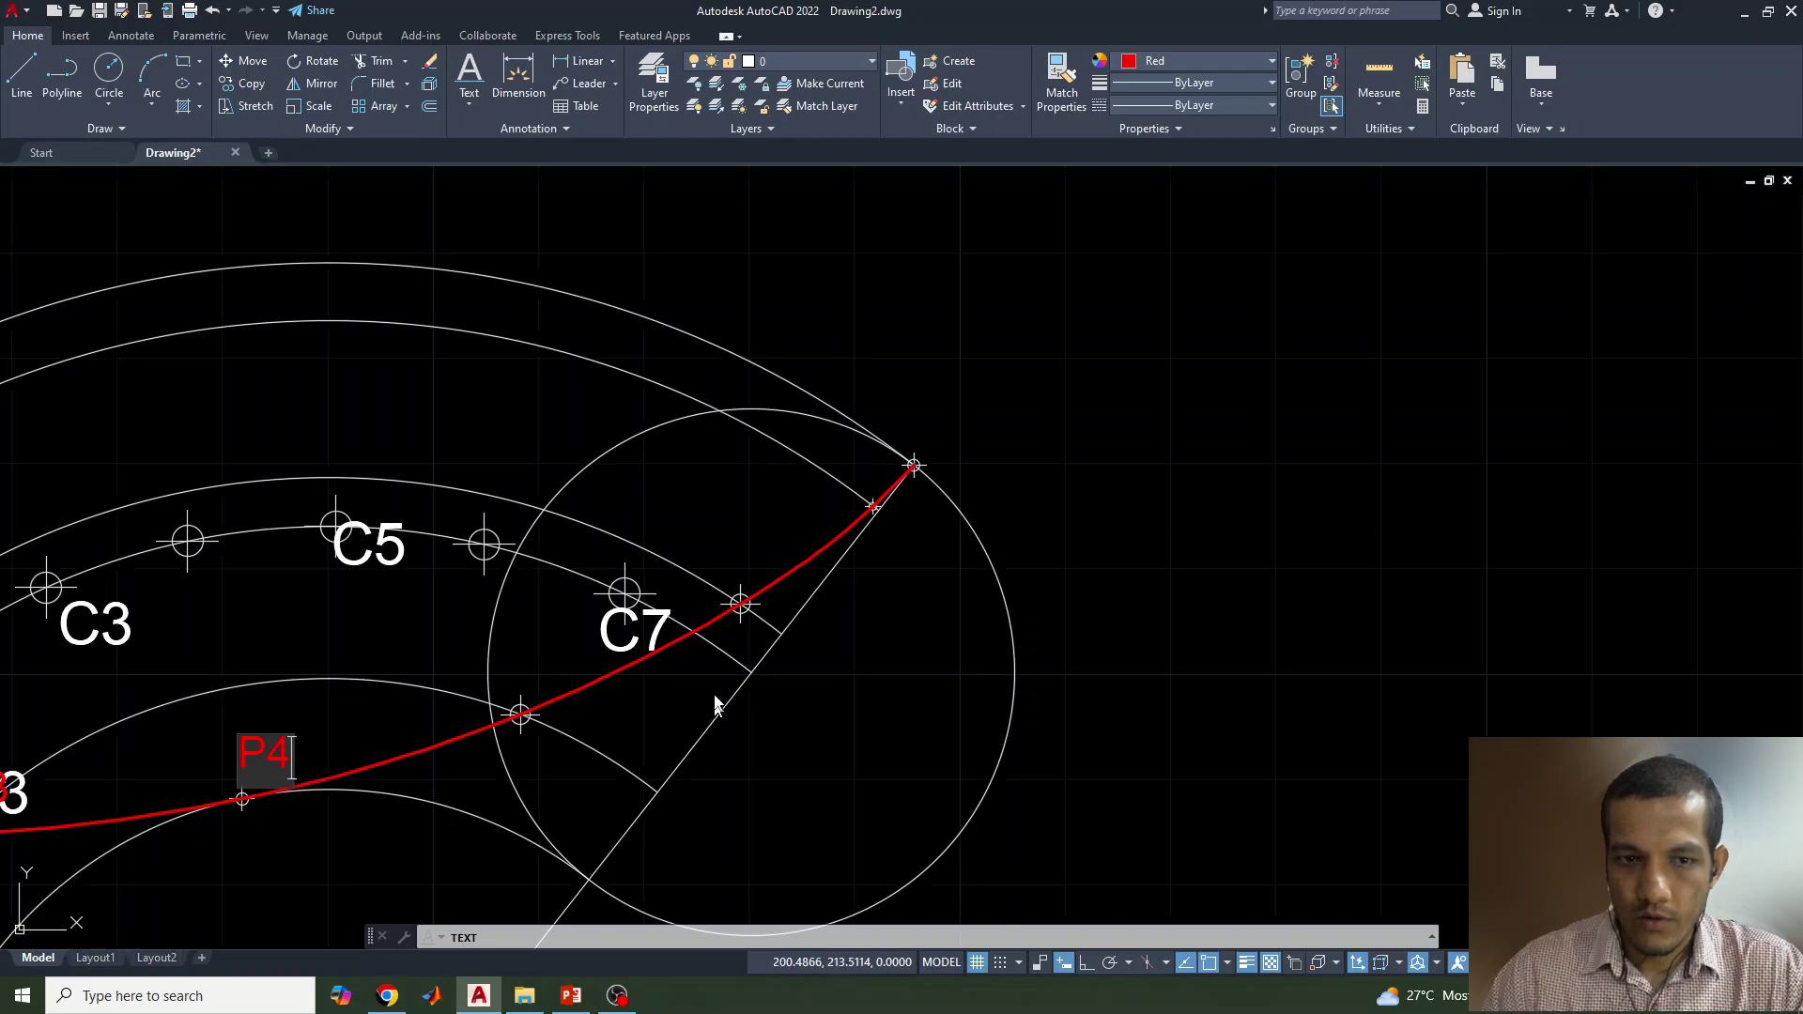
click(523, 700)
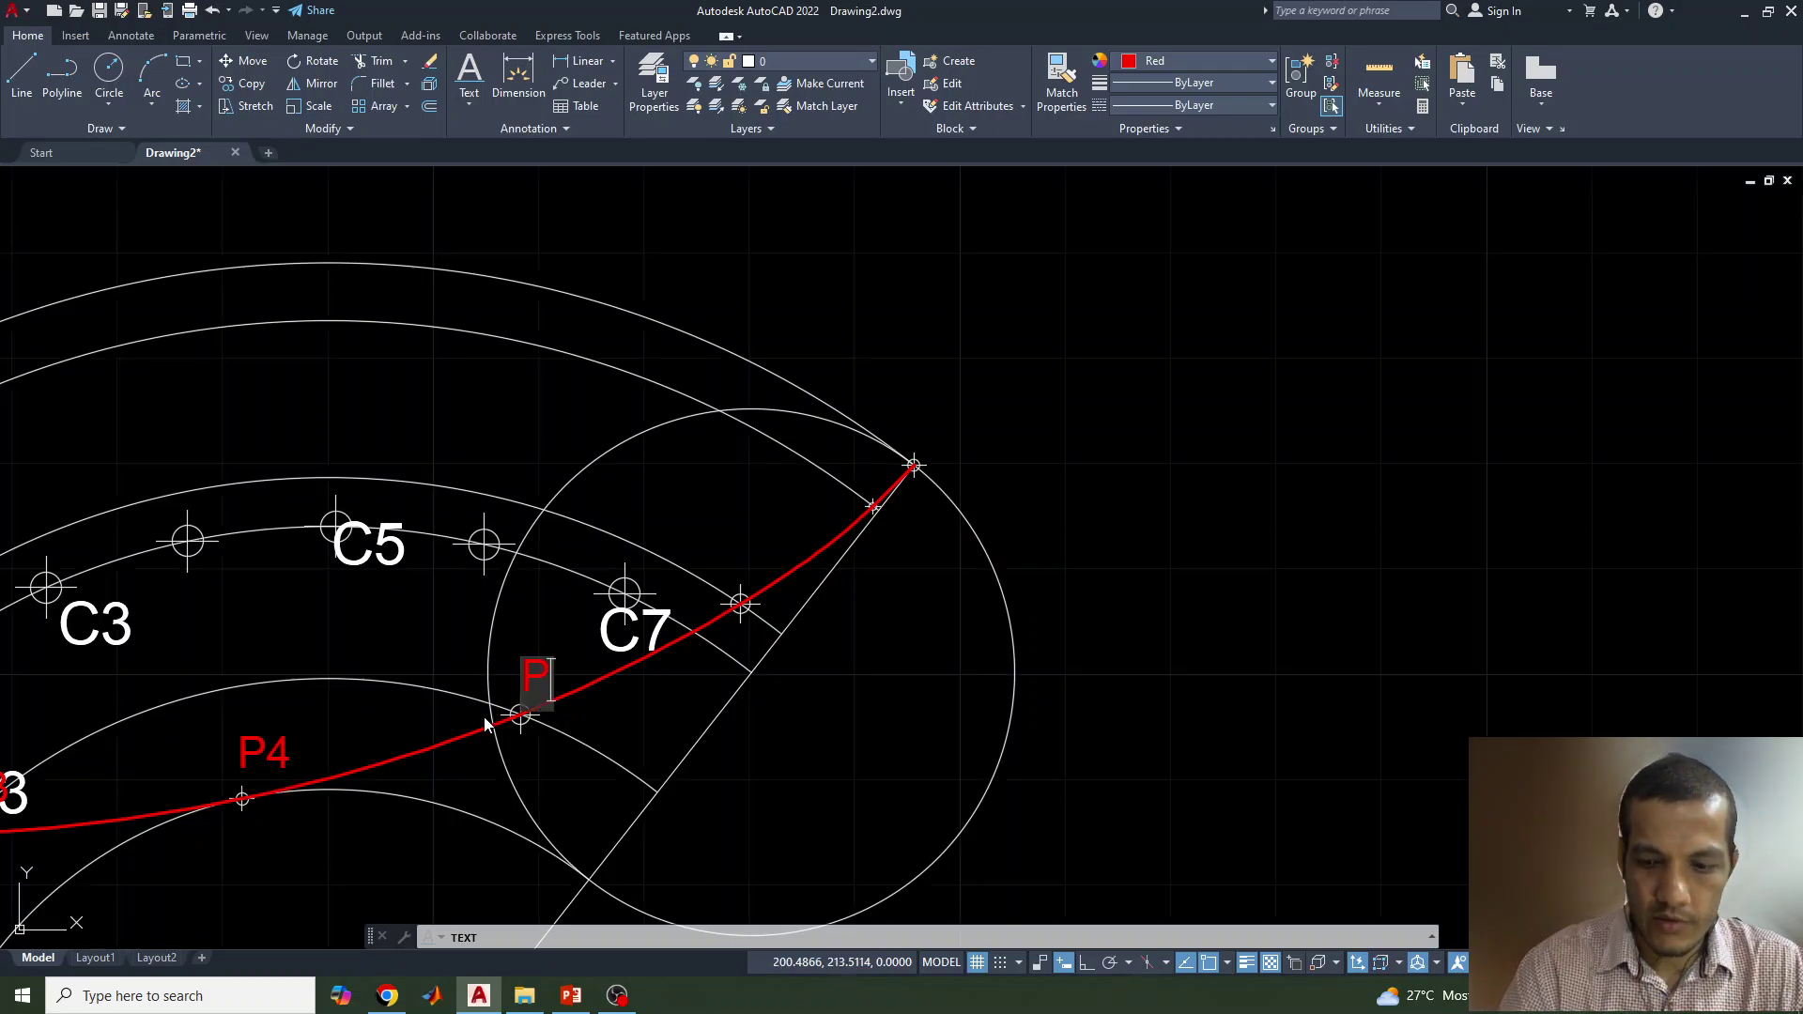
click(725, 591)
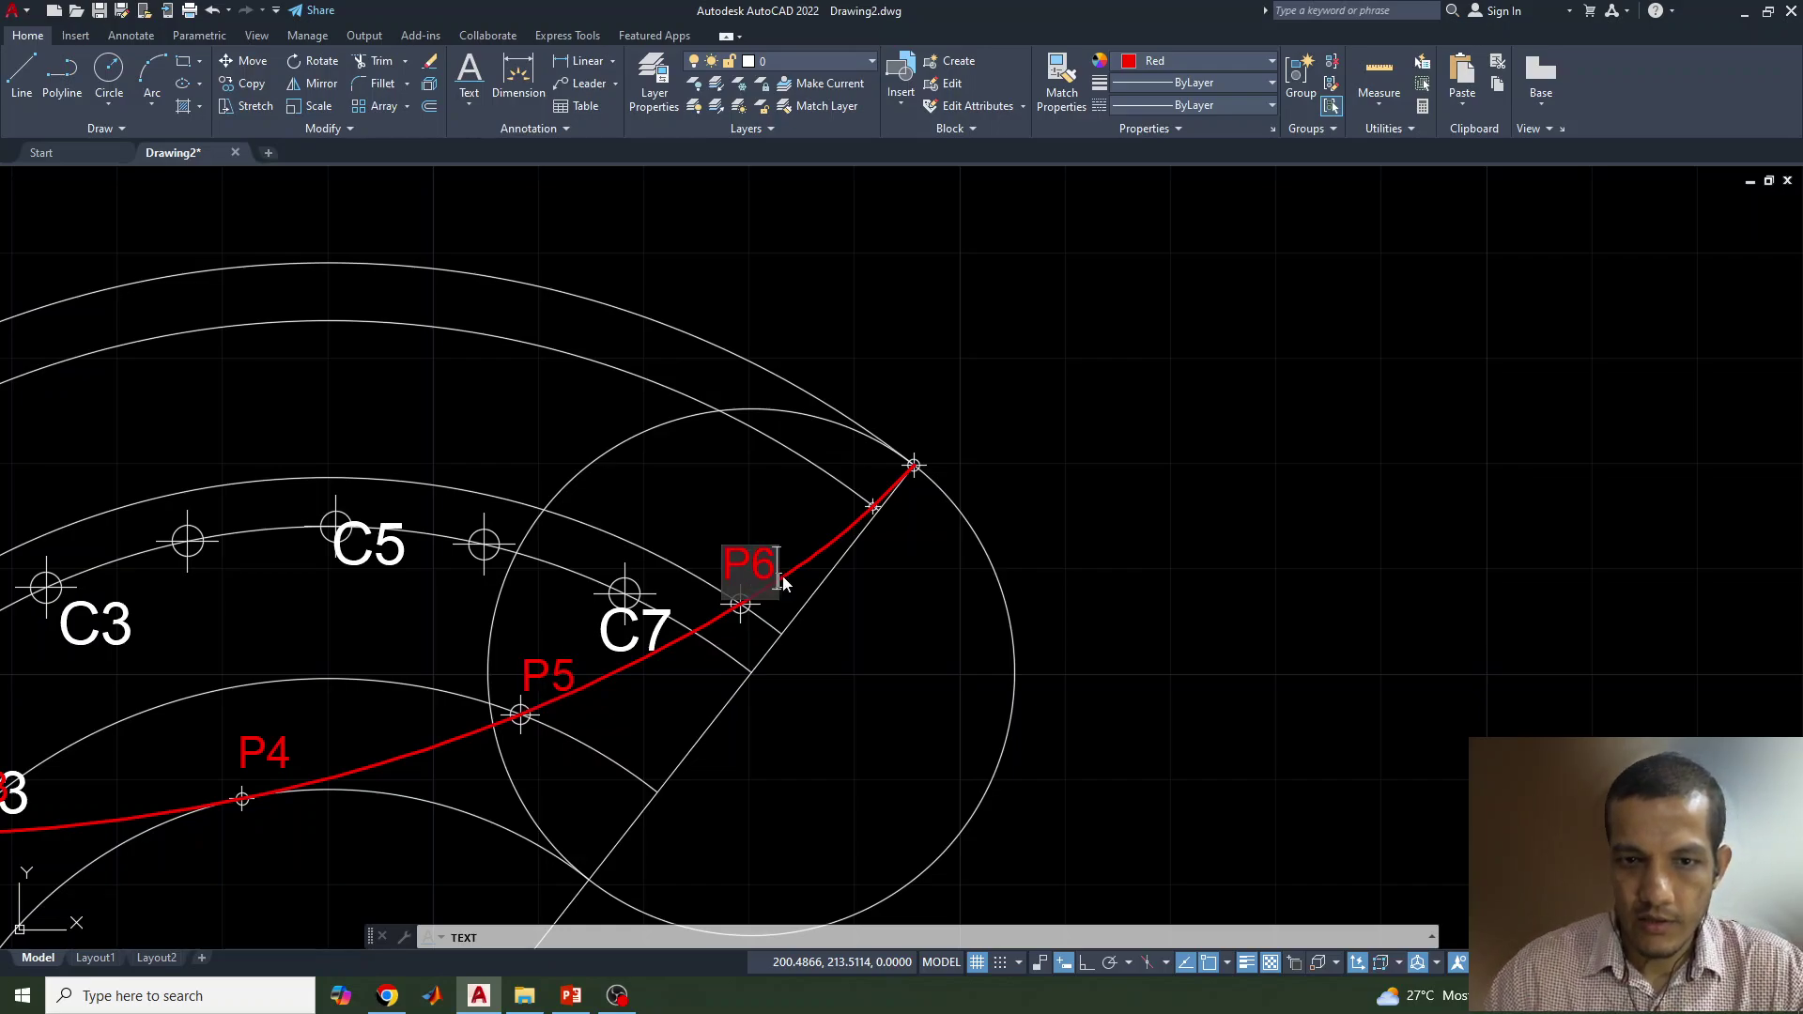
click(839, 512)
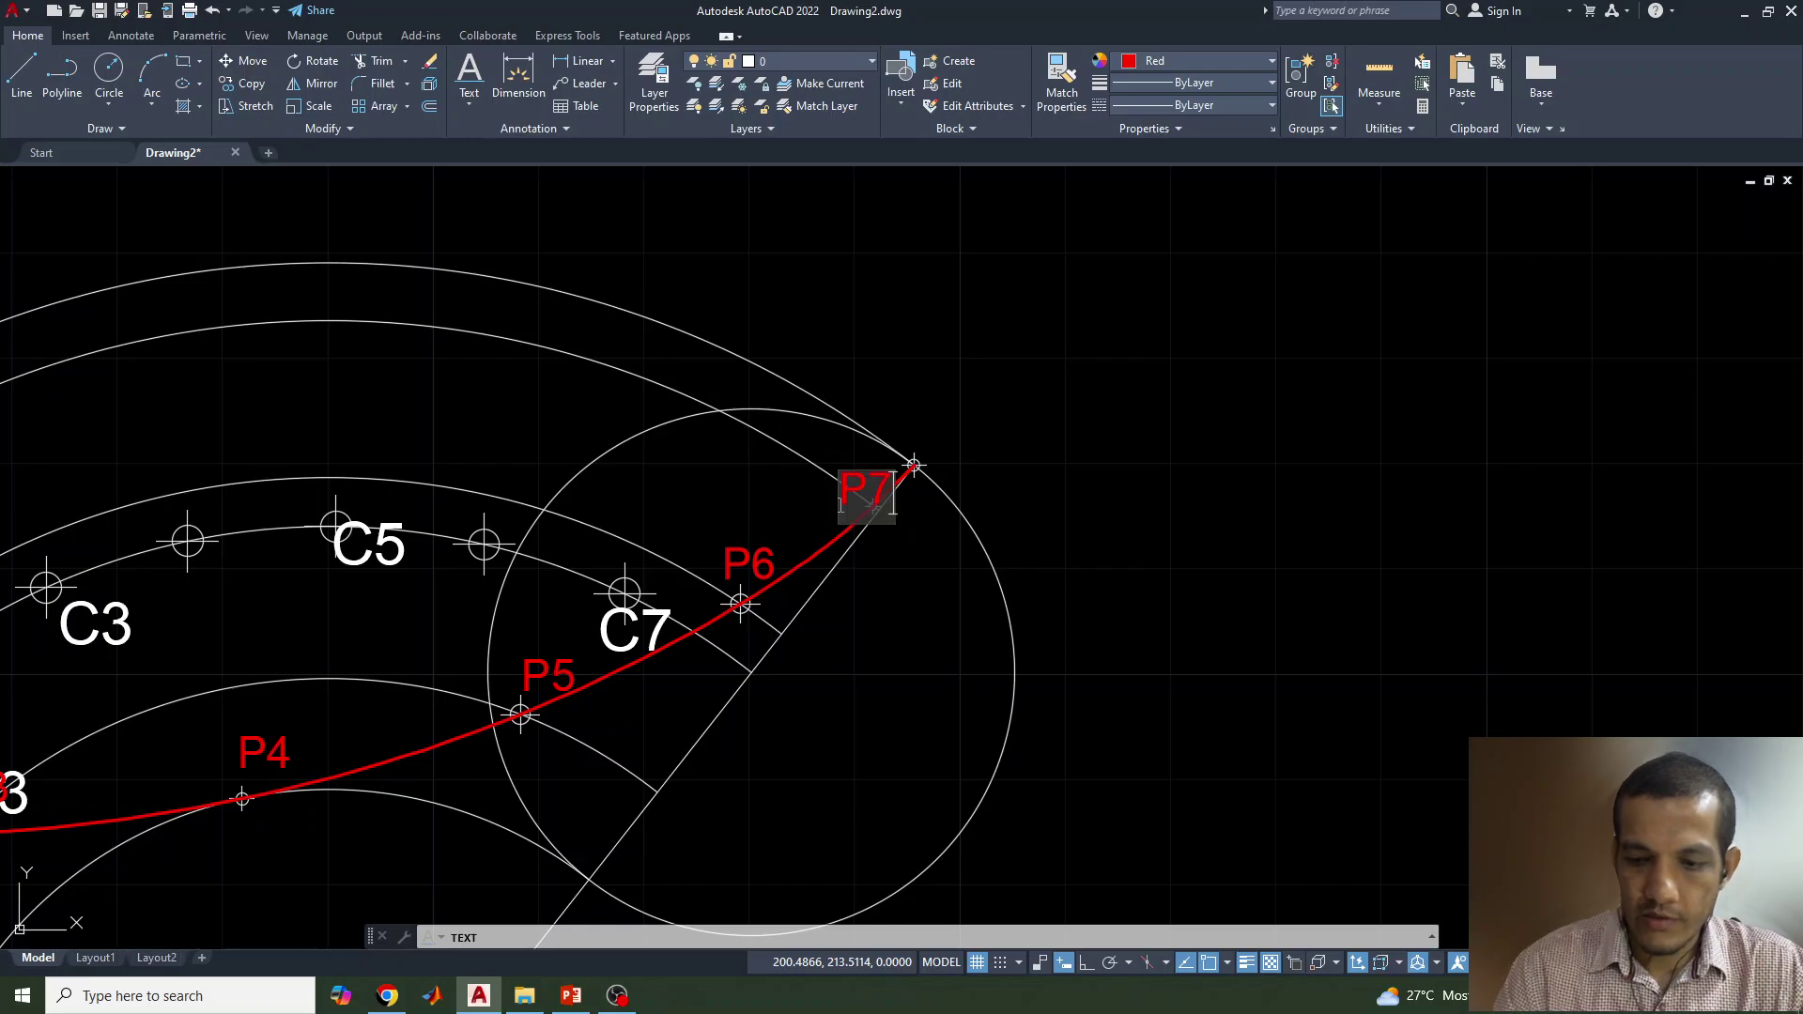
click(923, 439)
text(P8)
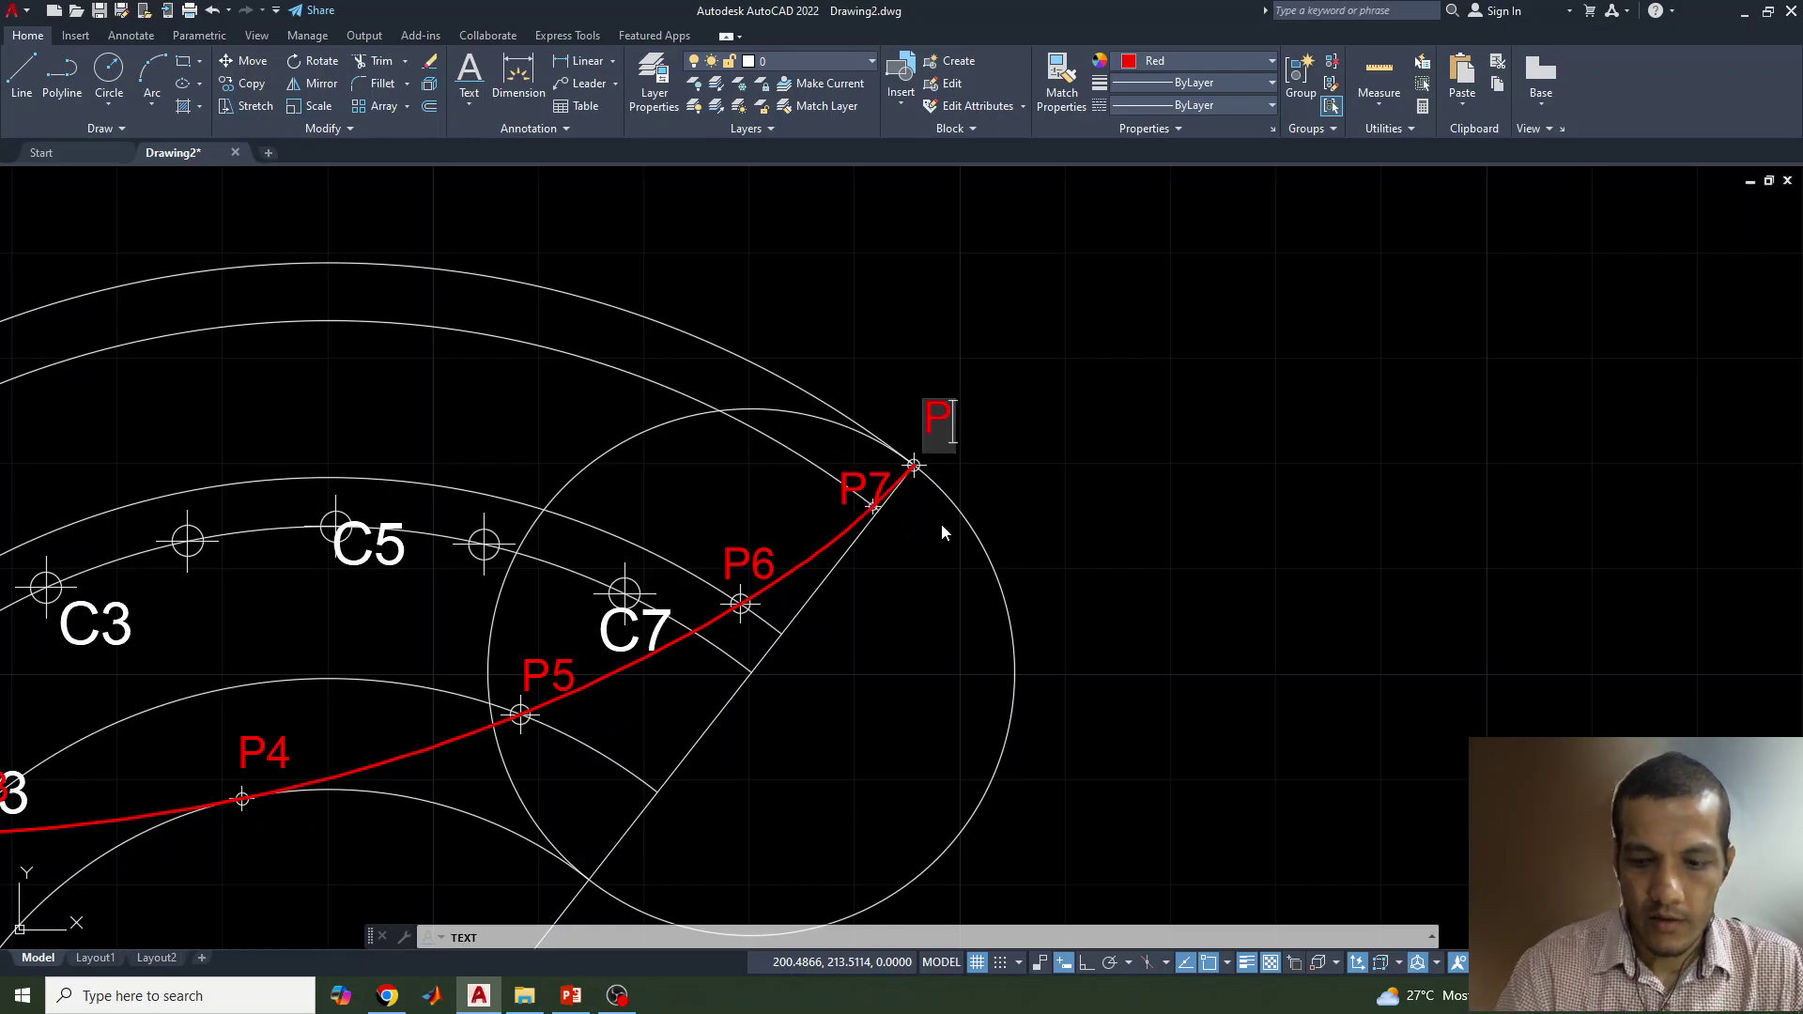
click(885, 643)
scroll(1075, 675, down, 2)
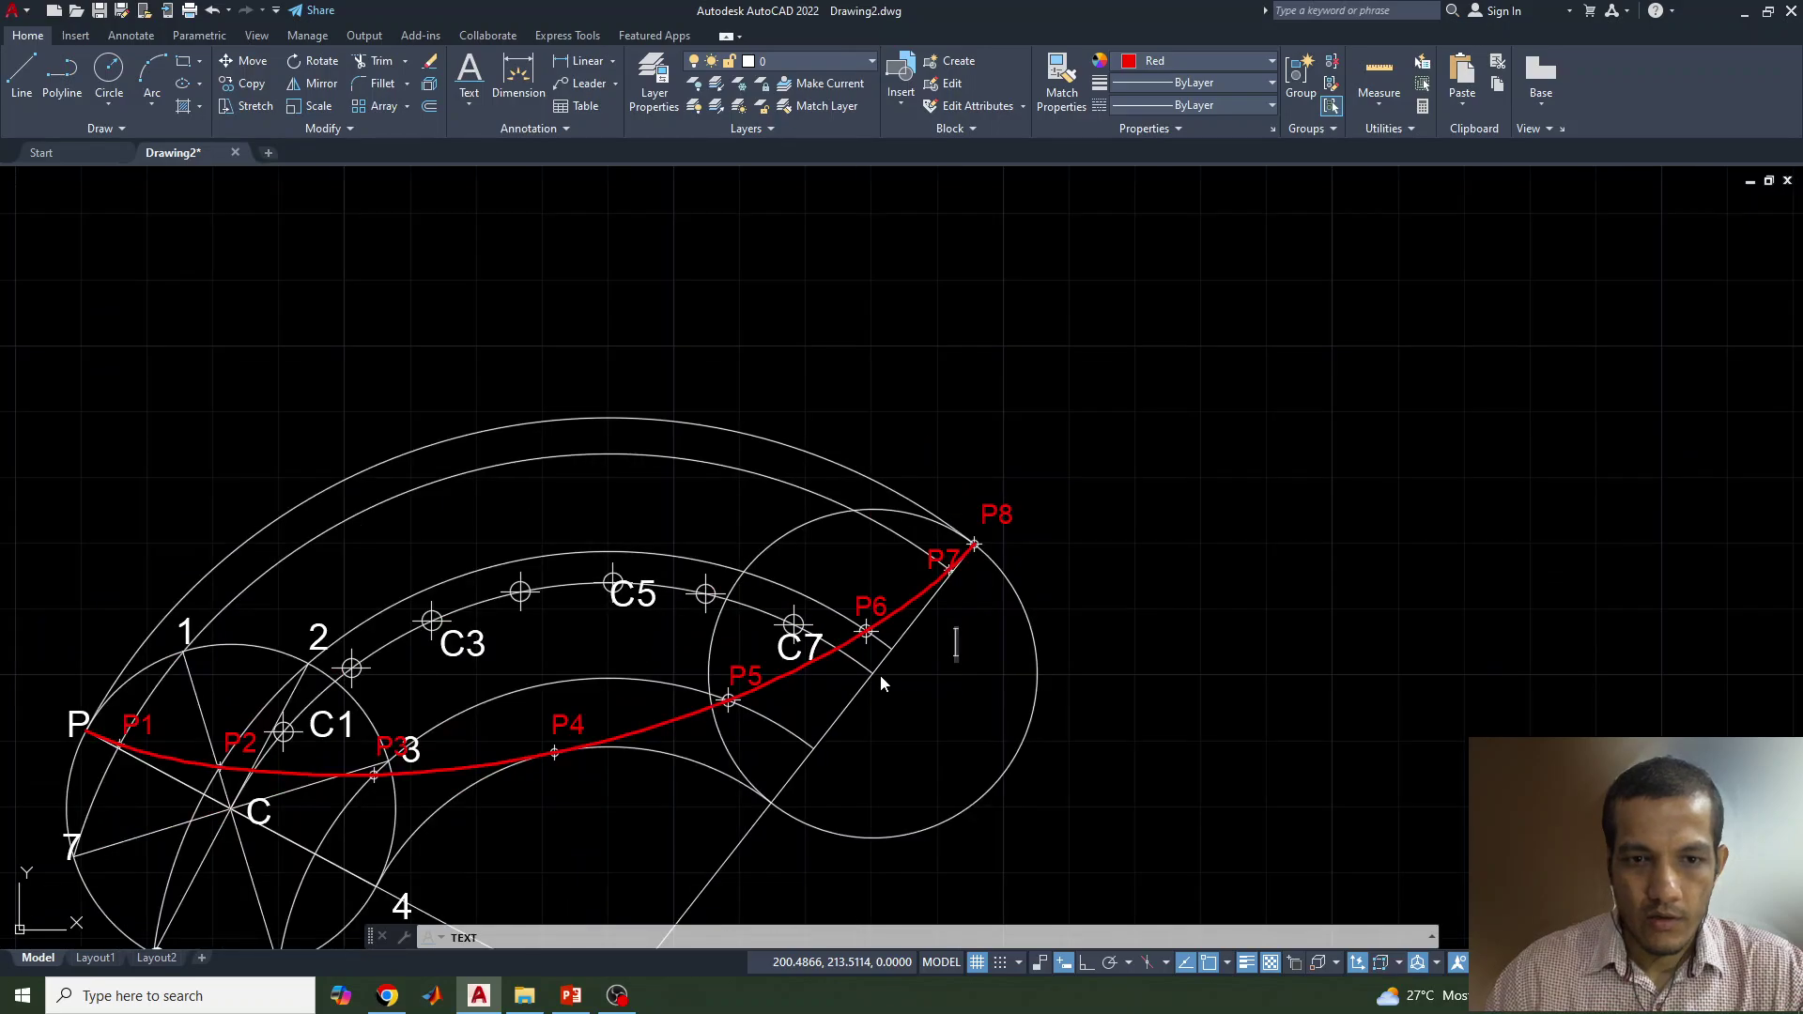
mouse_move(810, 591)
middle_down()
mouse_move(812, 571)
mouse_move(748, 596)
middle_up()
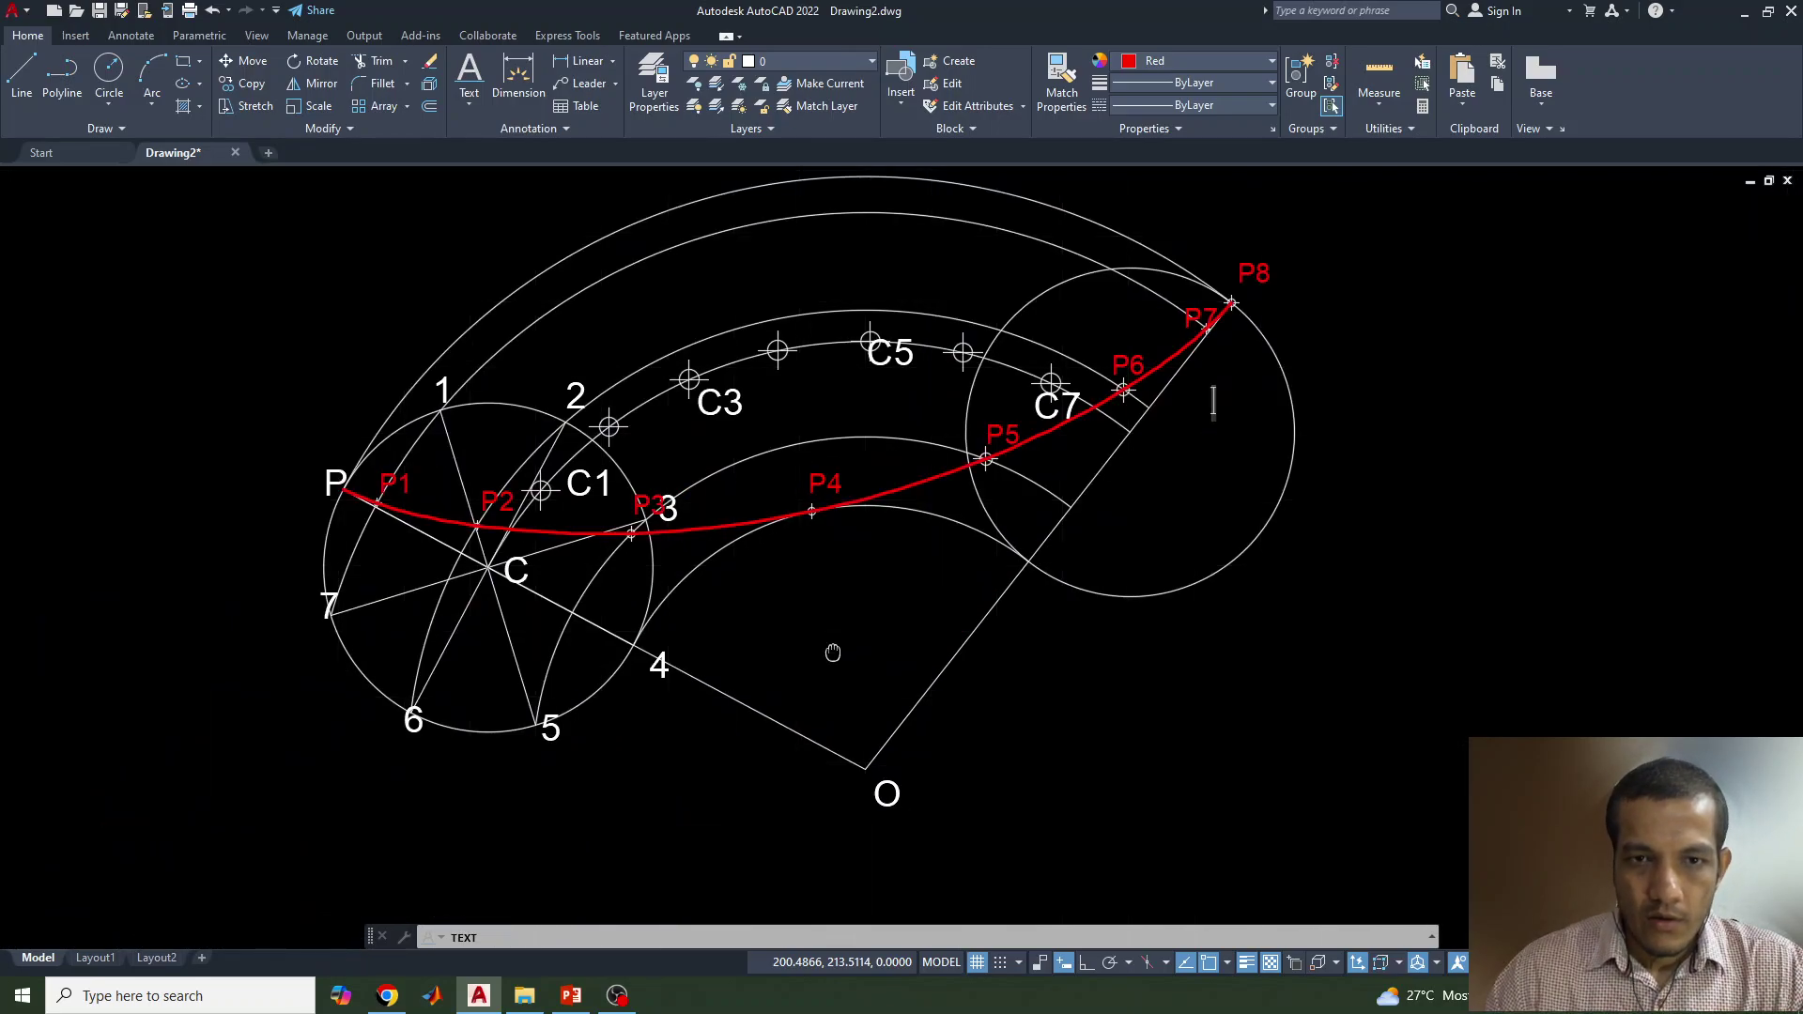
middle_drag(833, 648, 720, 723)
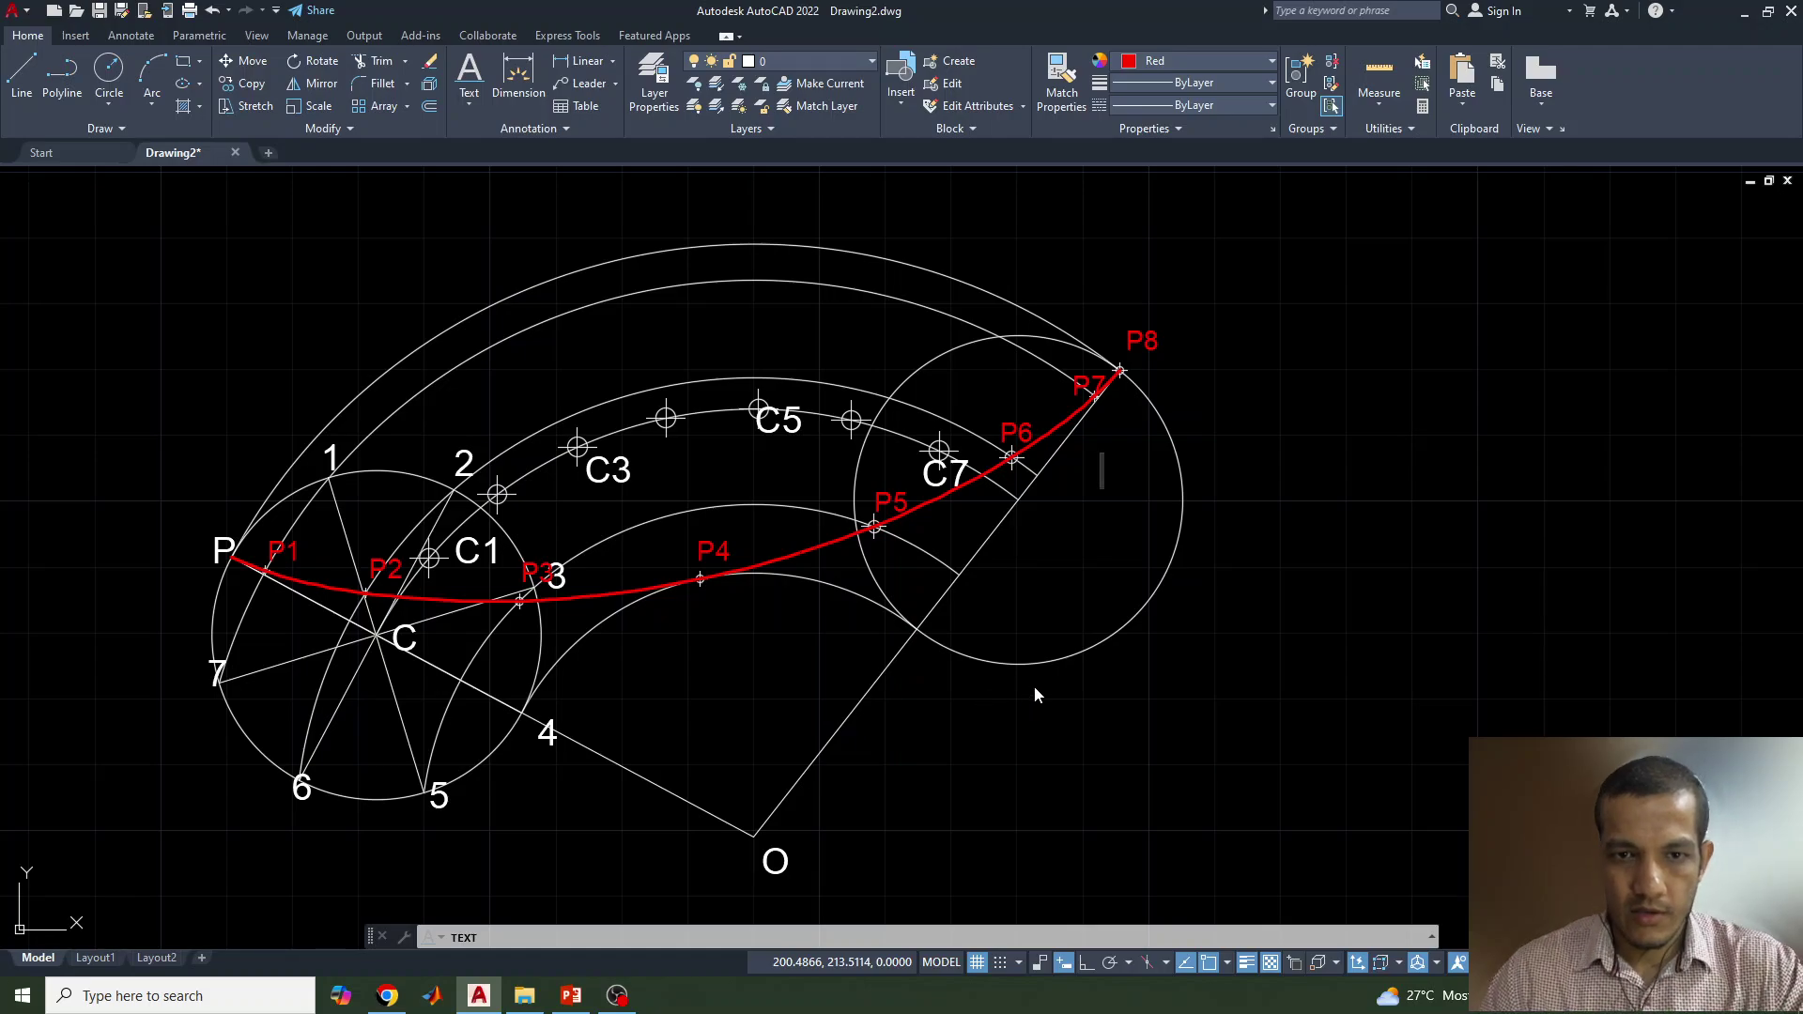
key(Escape)
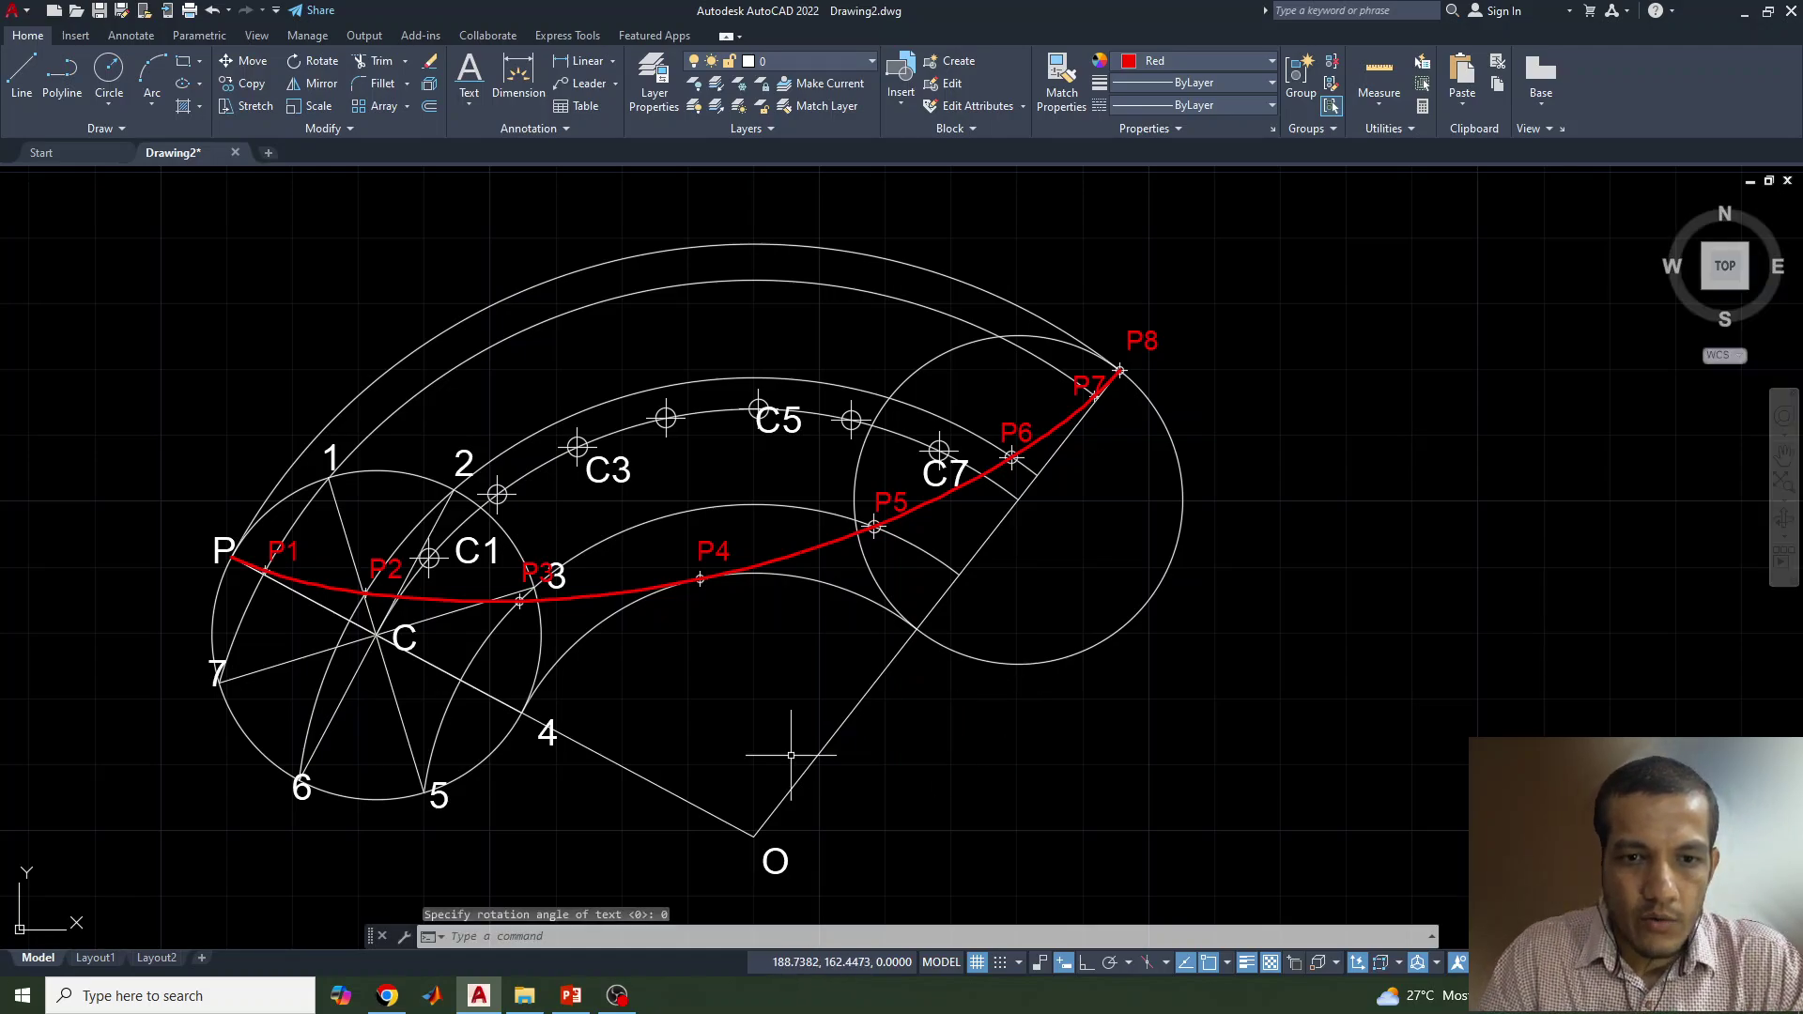
Step: Add a diameter dimension to the rolling circle centred on C, with its text outside the circle beyond P
middle_drag(696, 705, 780, 692)
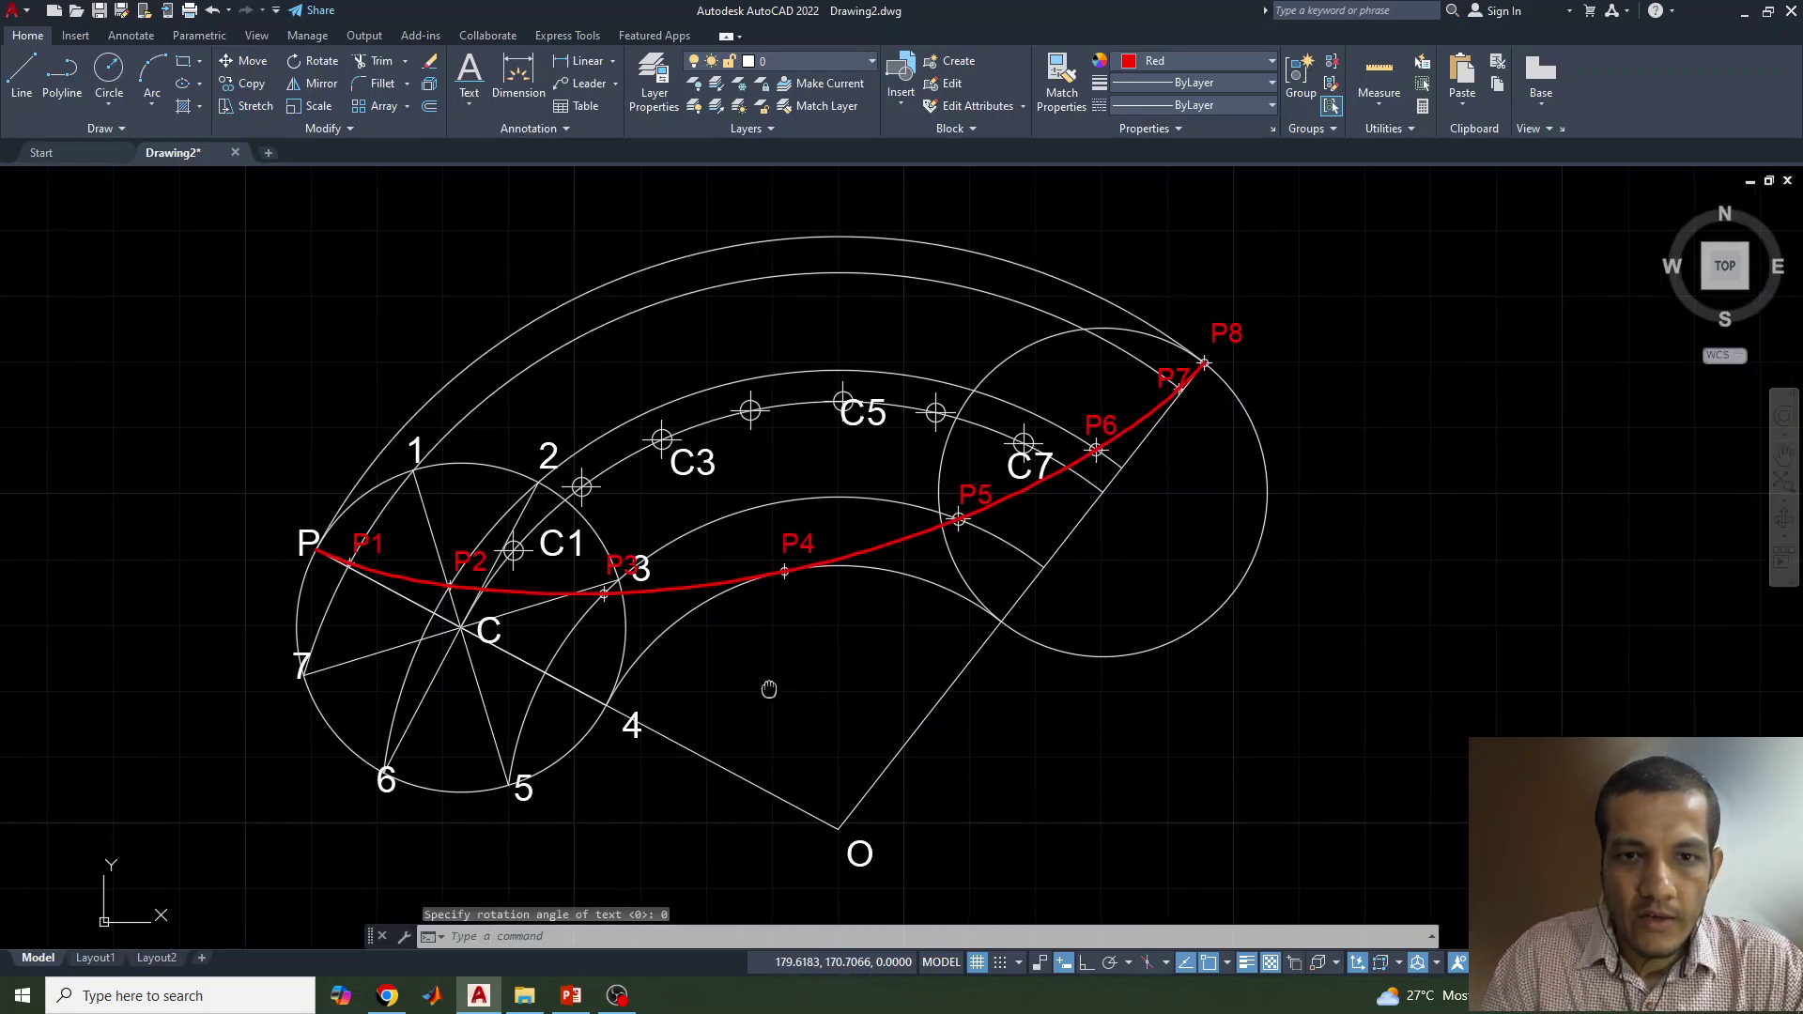
click(612, 62)
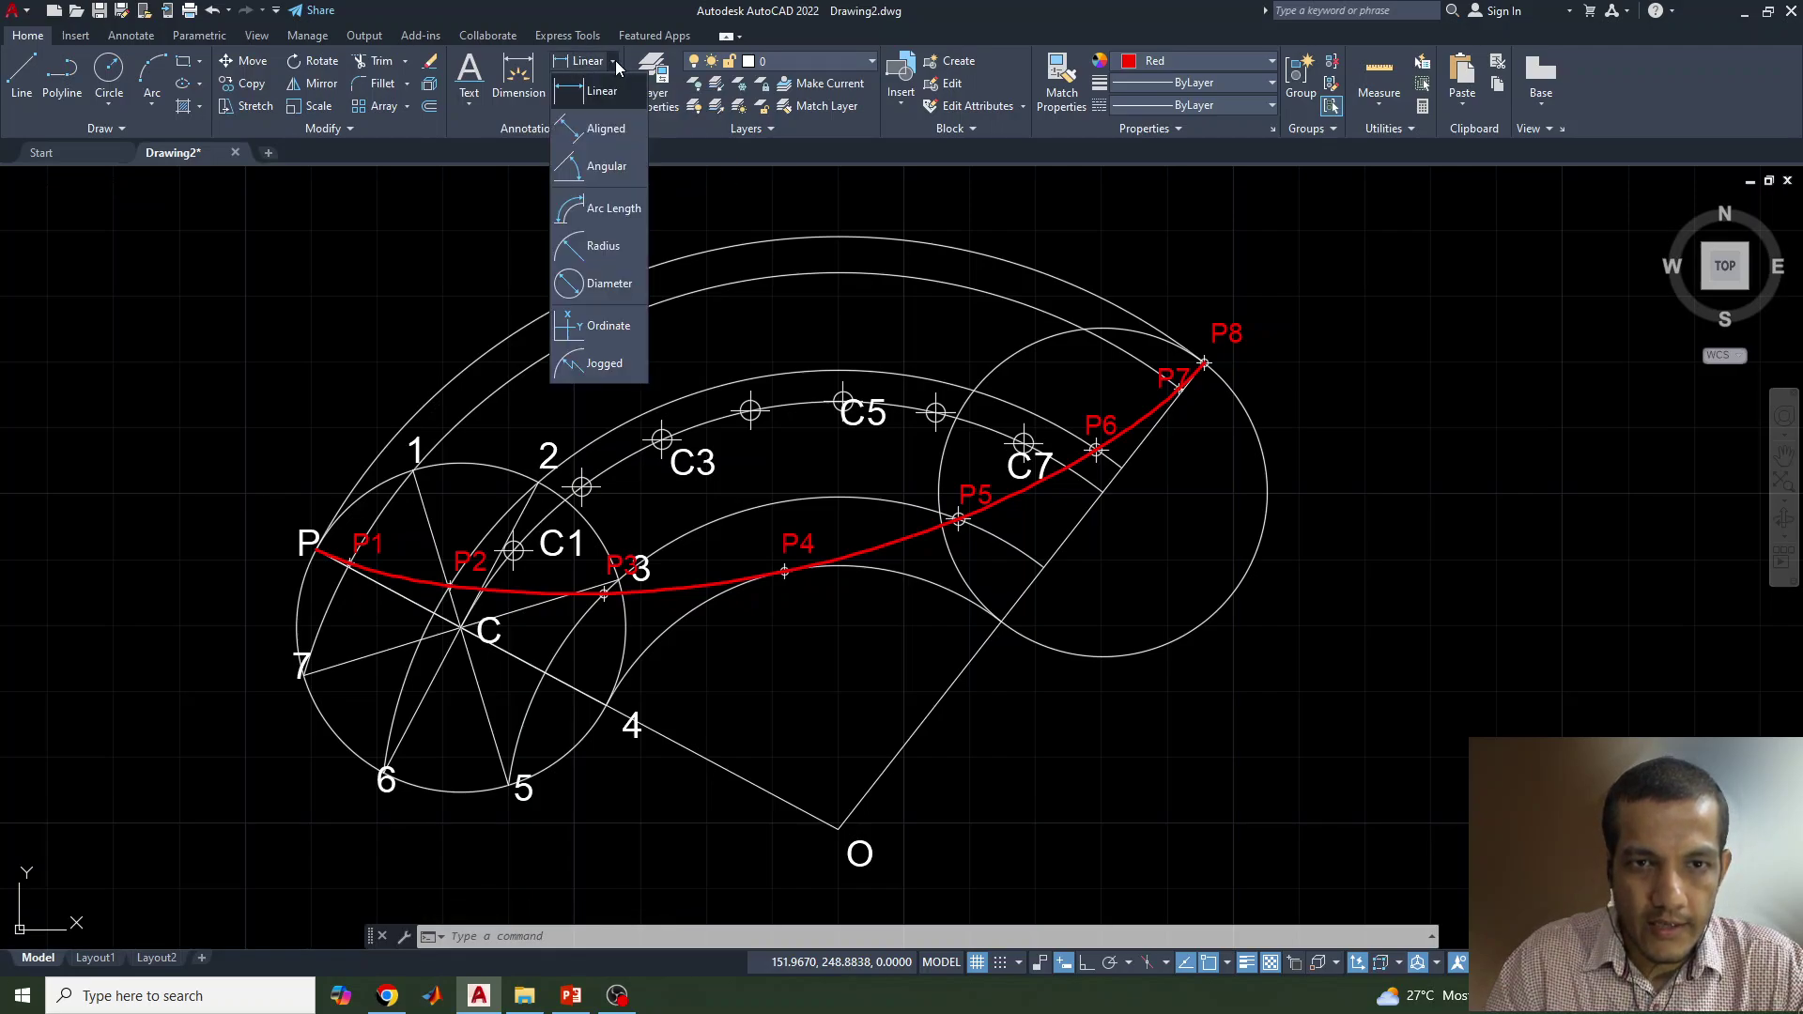
click(598, 286)
click(320, 717)
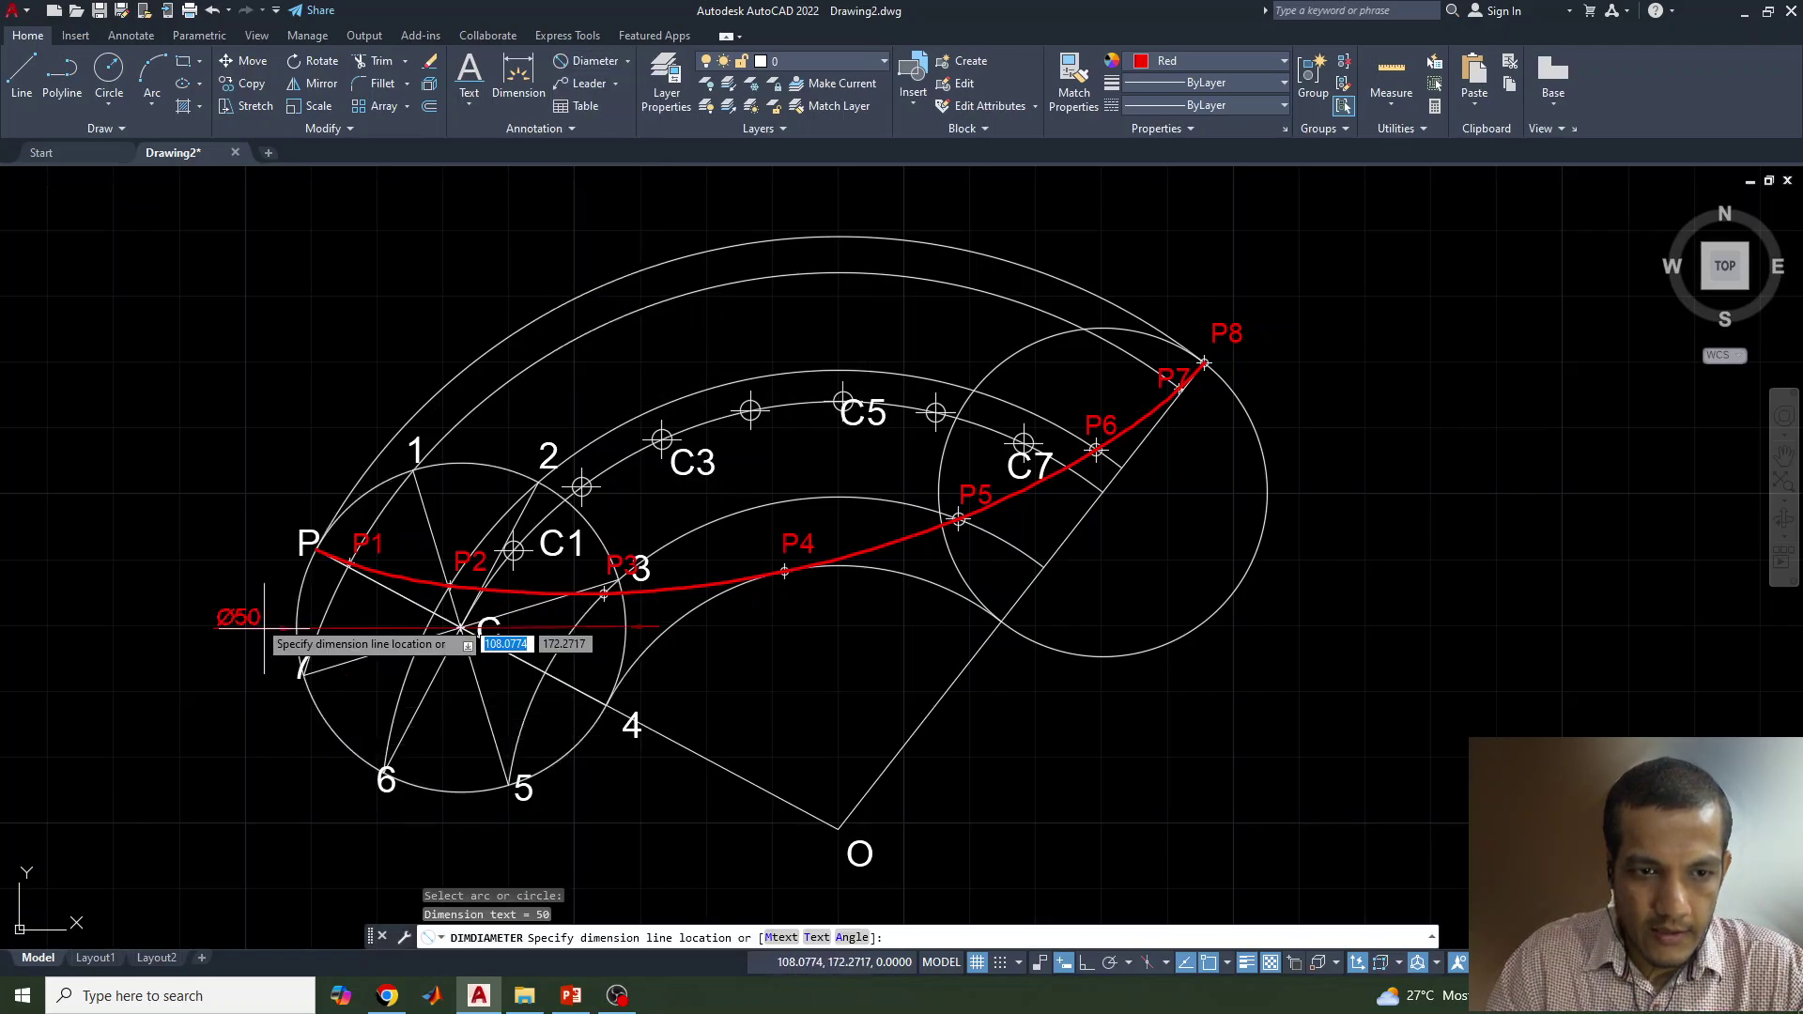
click(164, 475)
scroll(162, 465, up, 2)
scroll(185, 520, down, 2)
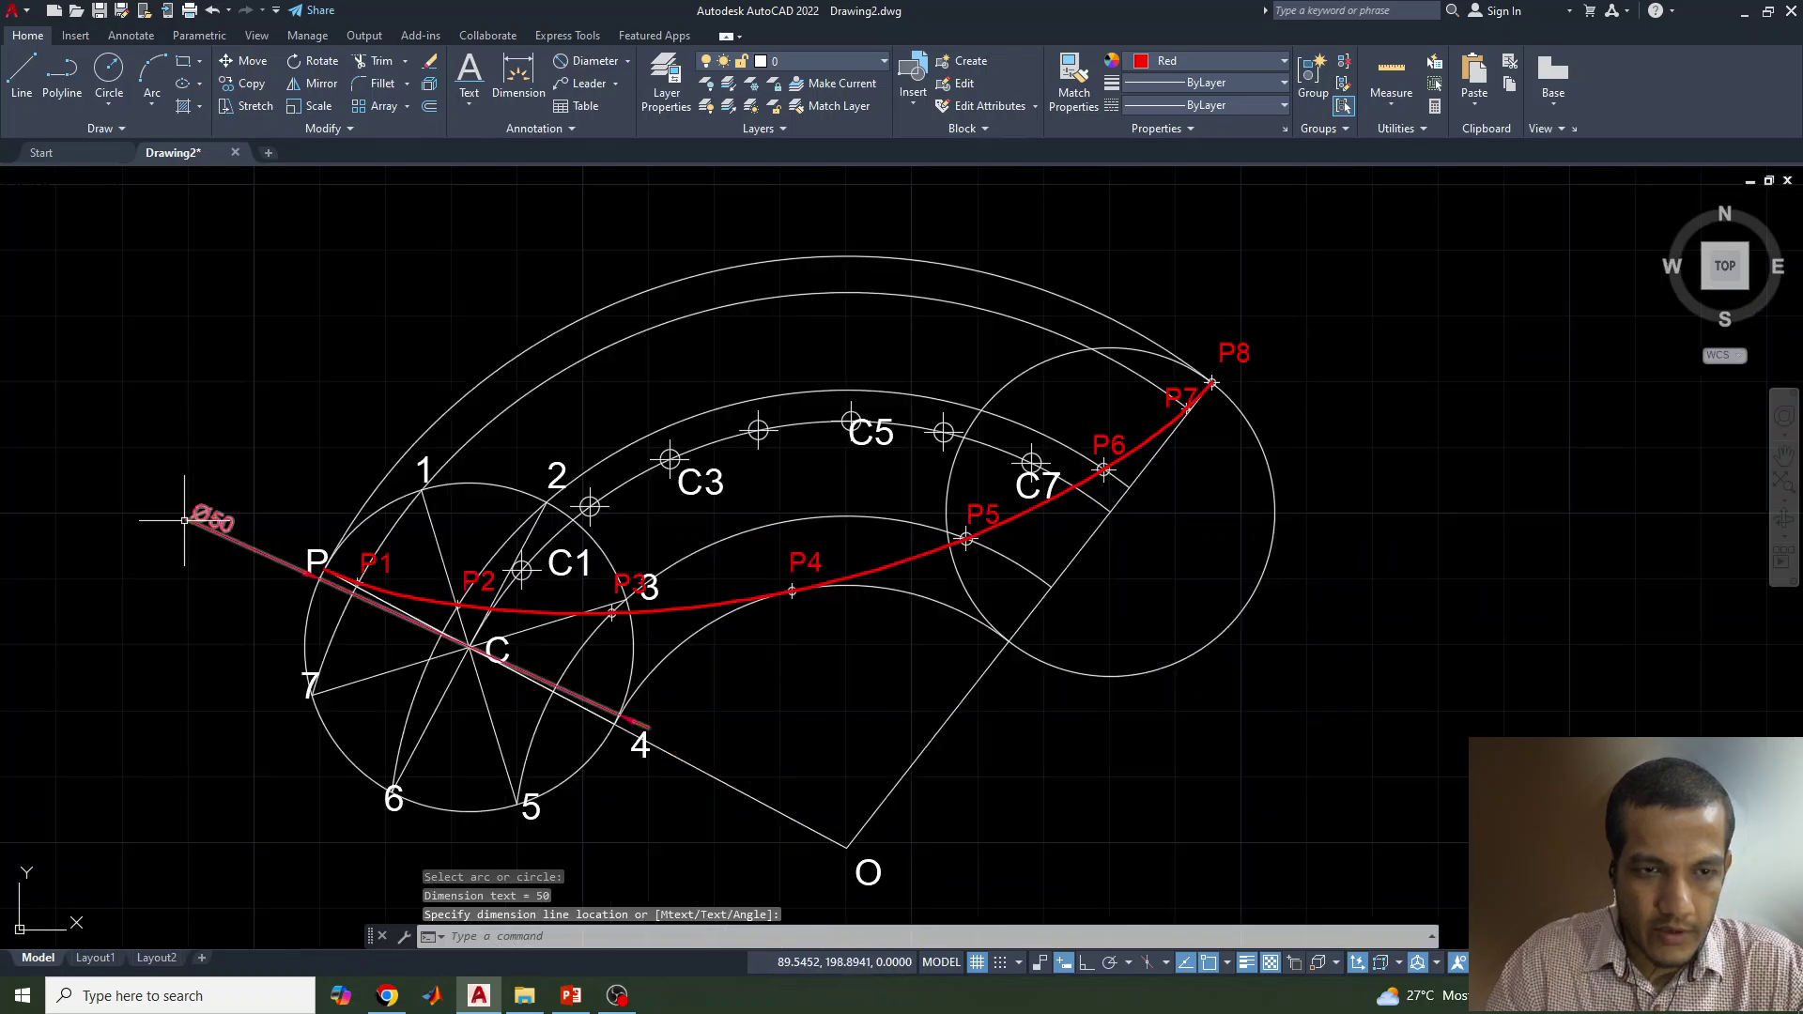
Step: Add an aligned dimension from O to P, placed below the rolling circle
middle_drag(203, 595, 161, 549)
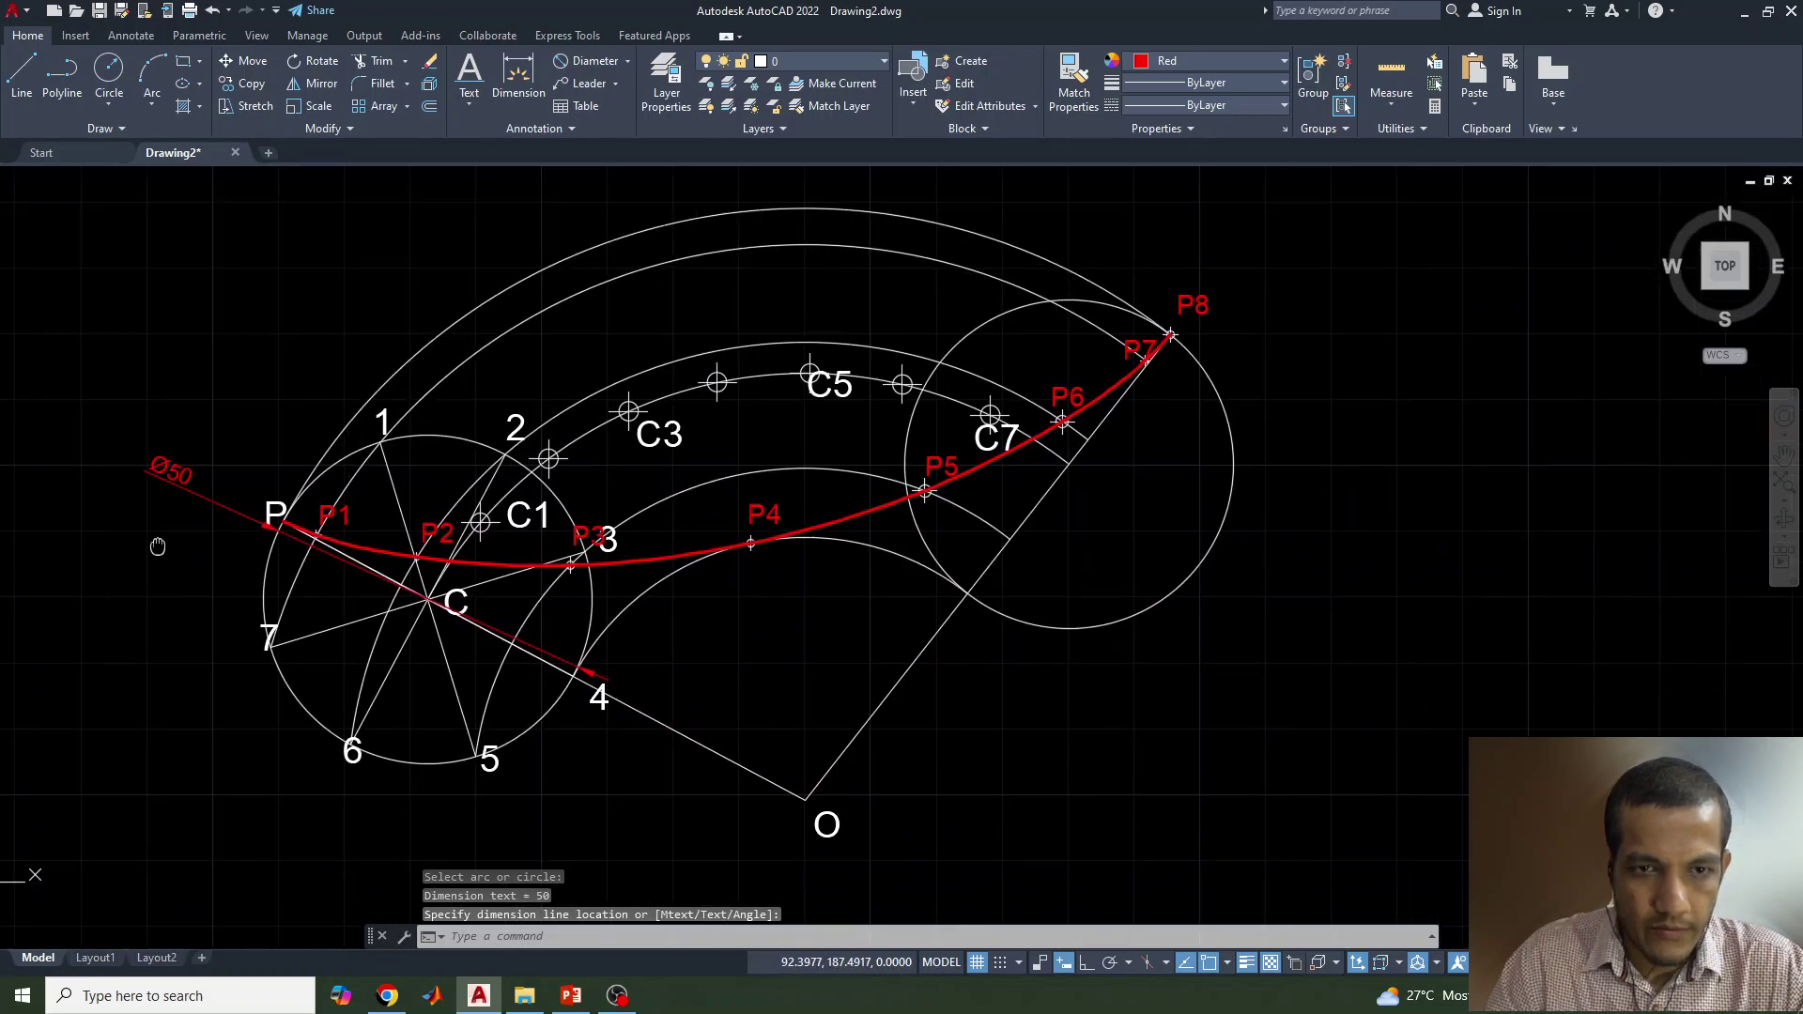
click(625, 68)
click(601, 128)
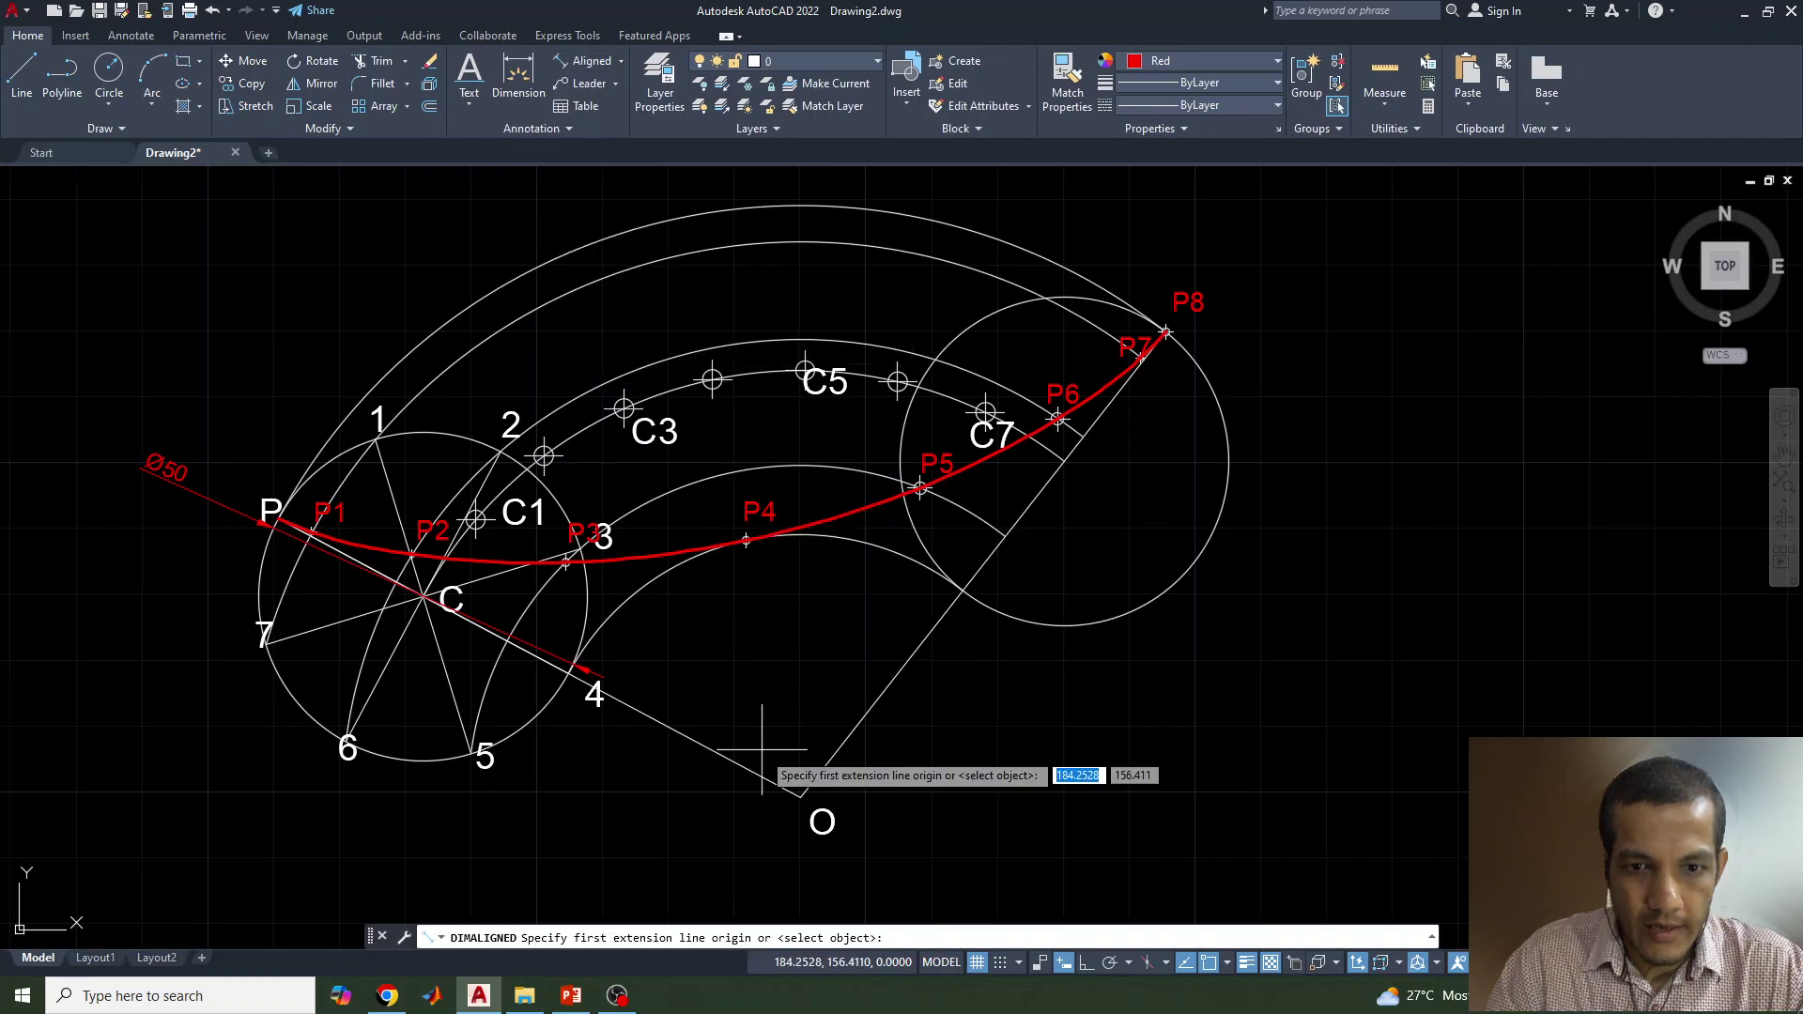
click(799, 803)
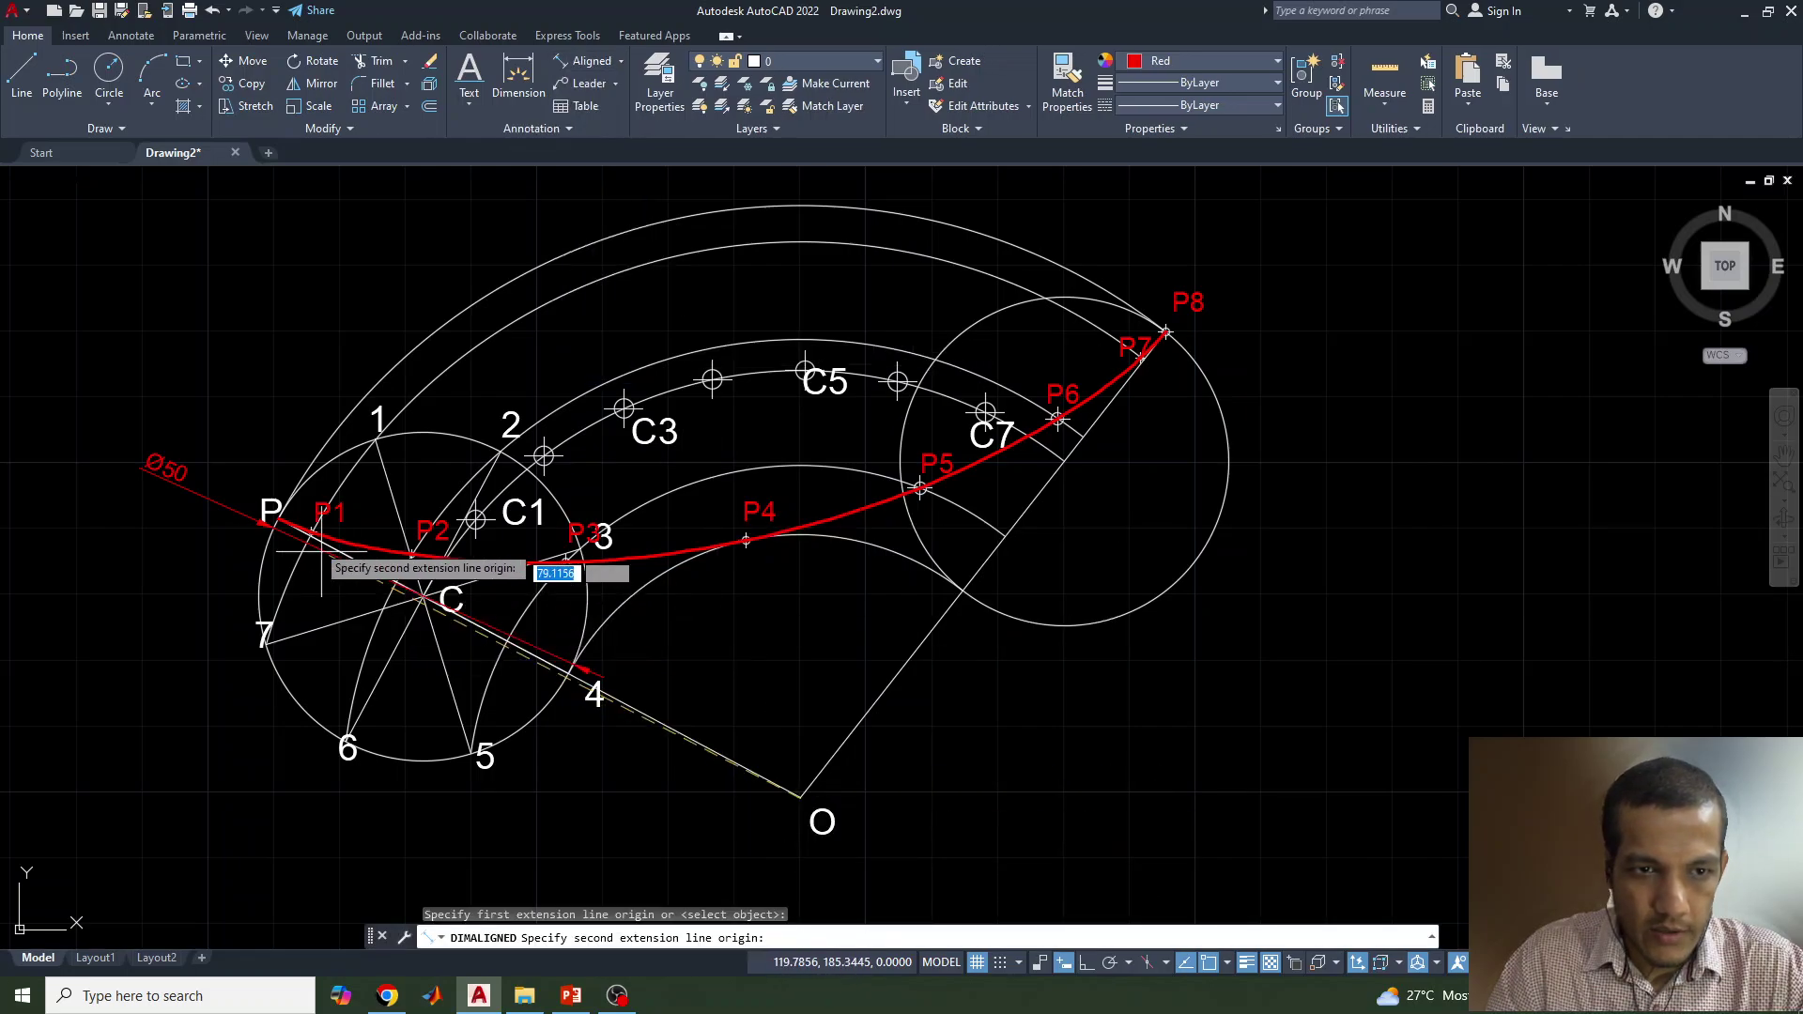
click(284, 519)
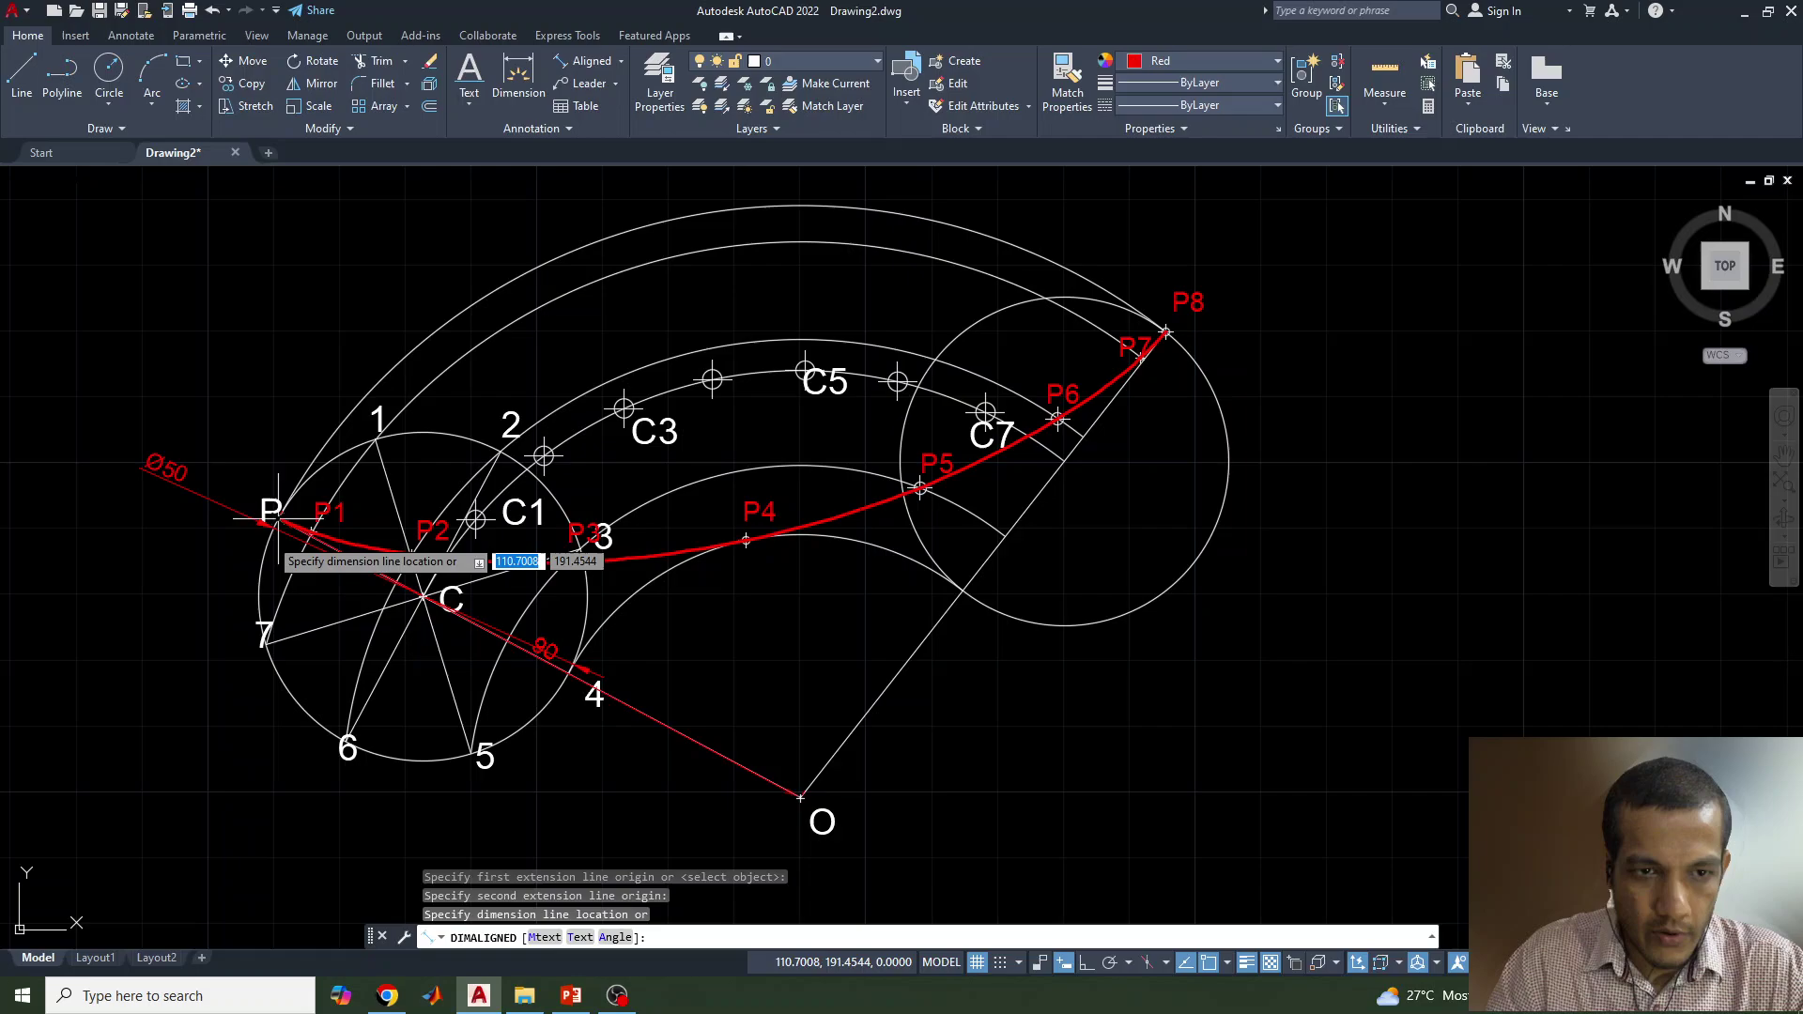
click(207, 725)
Step: Add an angular dimension at O between line OP and the line from O to P8, placed just above O
mouse_move(518, 686)
middle_down()
mouse_move(436, 571)
mouse_move(447, 635)
middle_up()
click(622, 63)
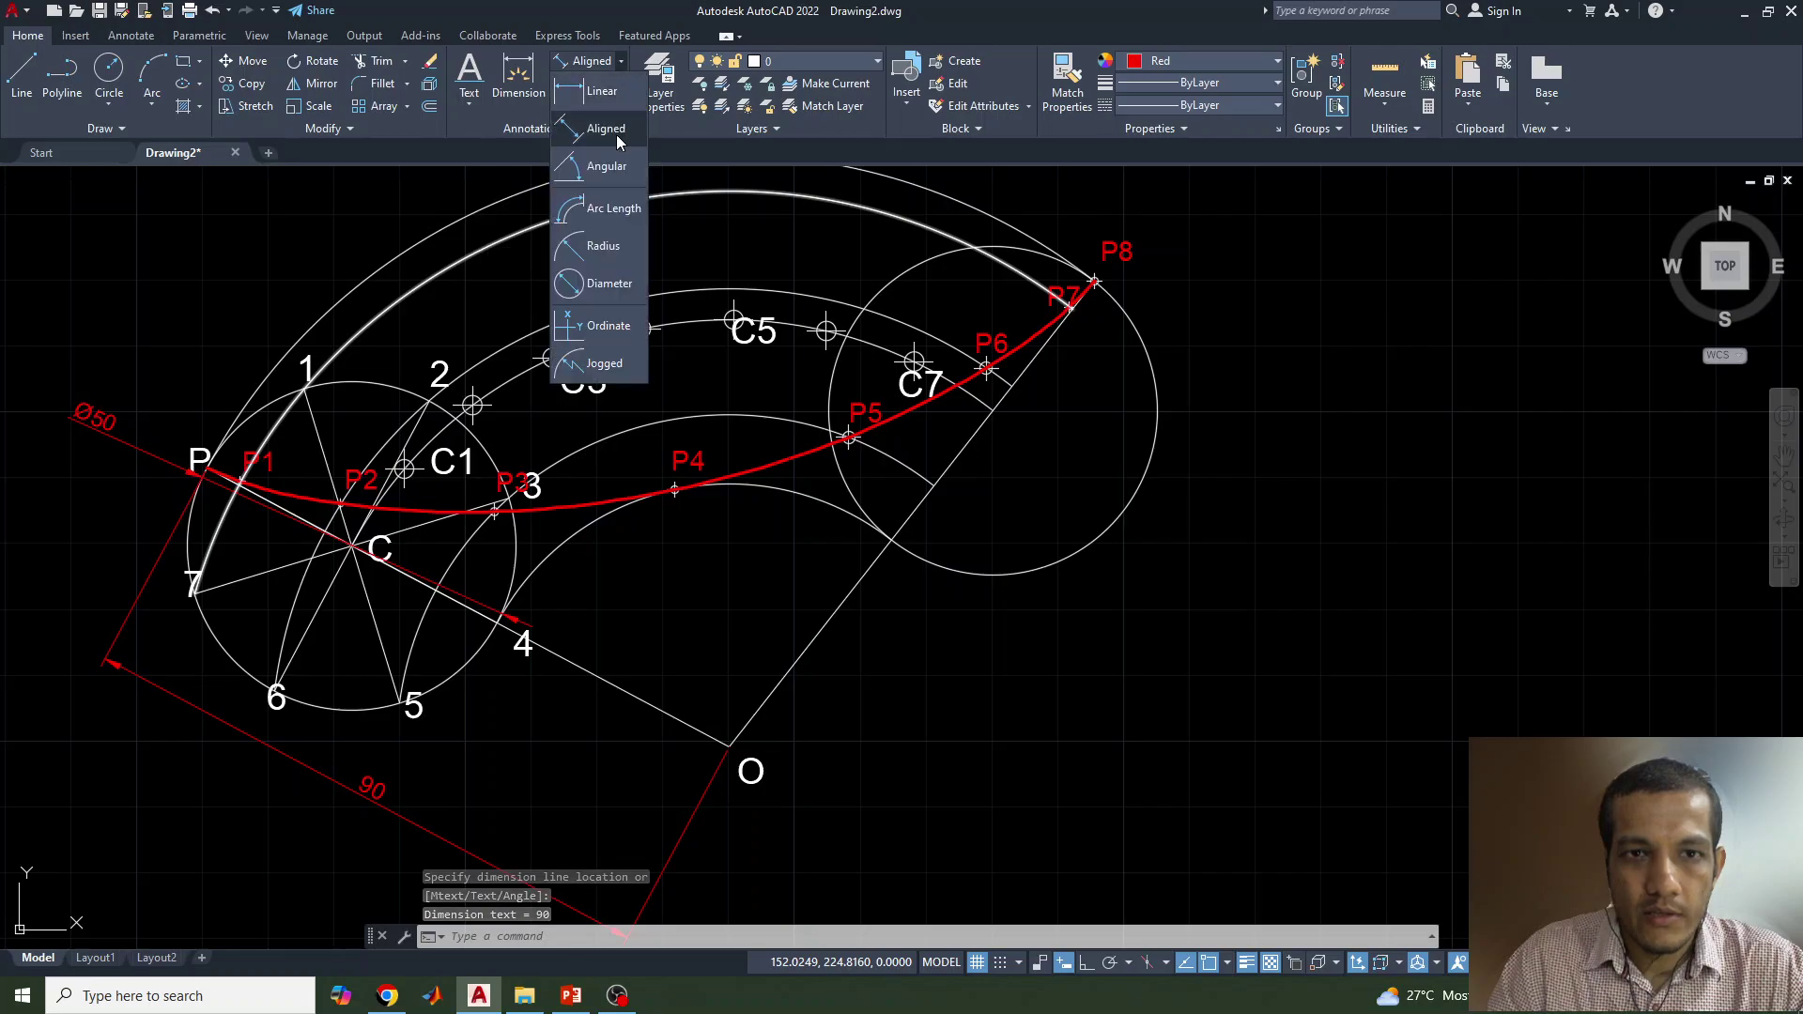
click(601, 173)
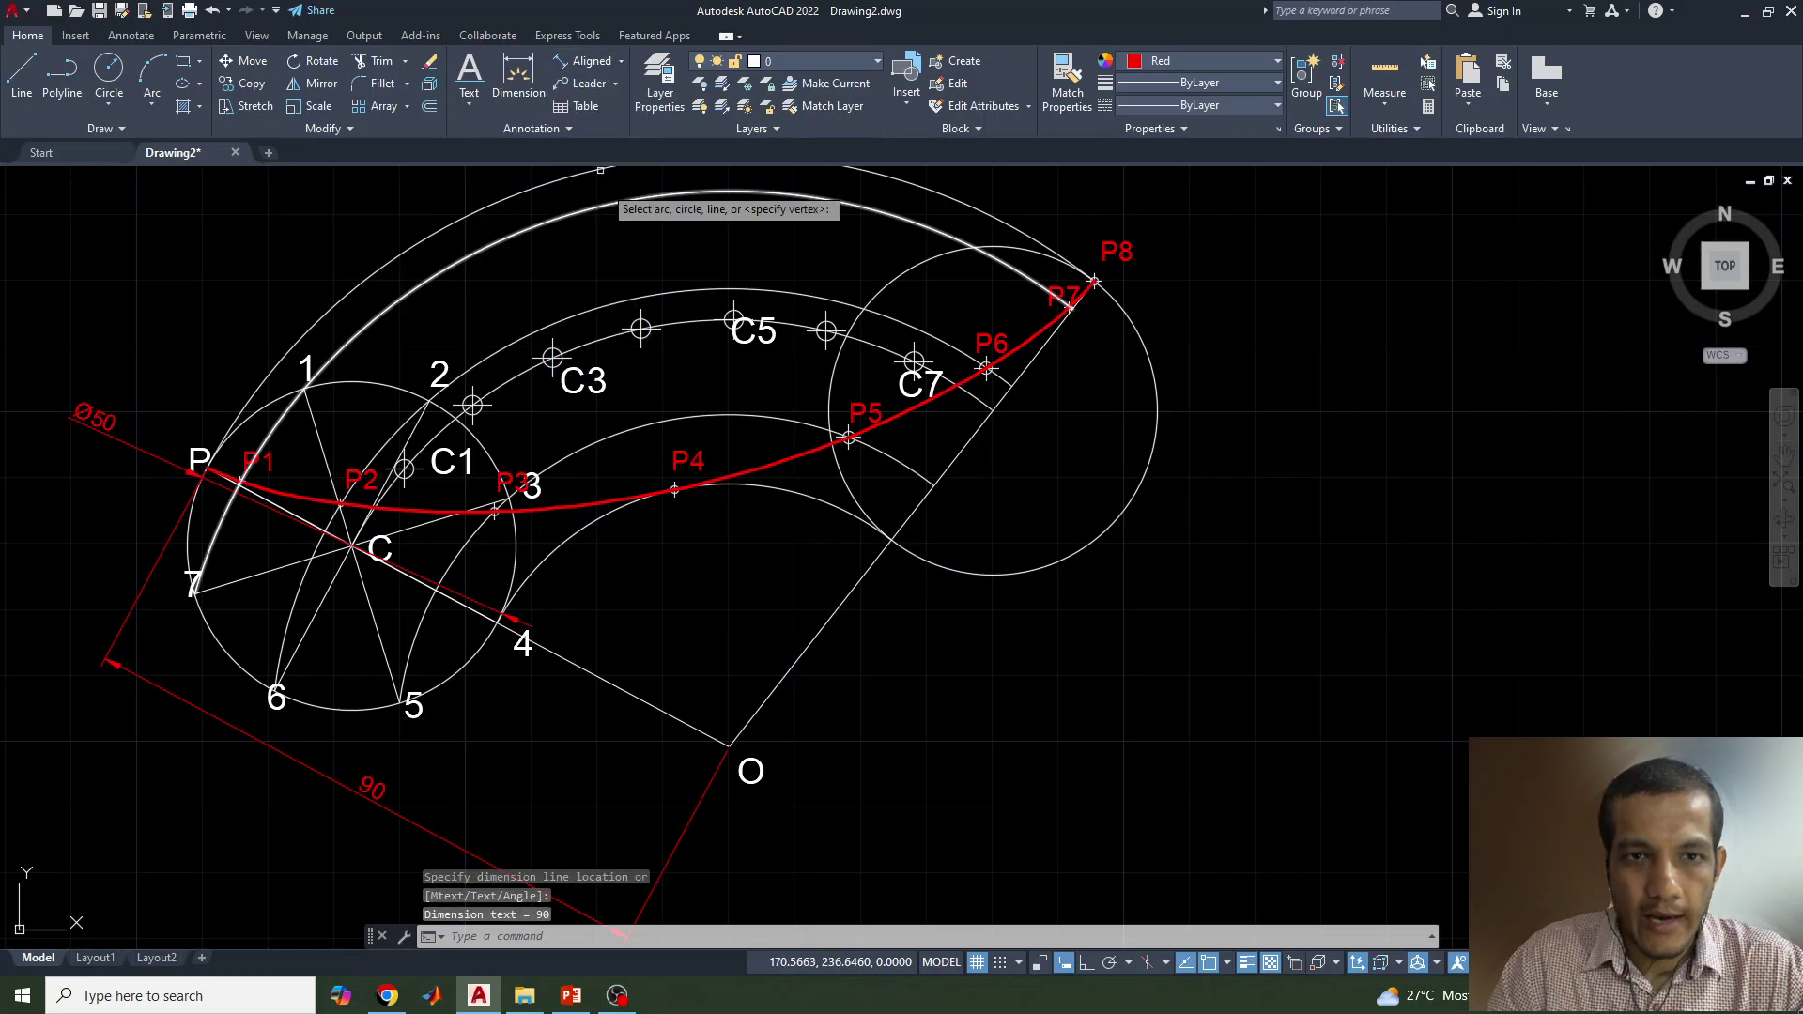
click(640, 699)
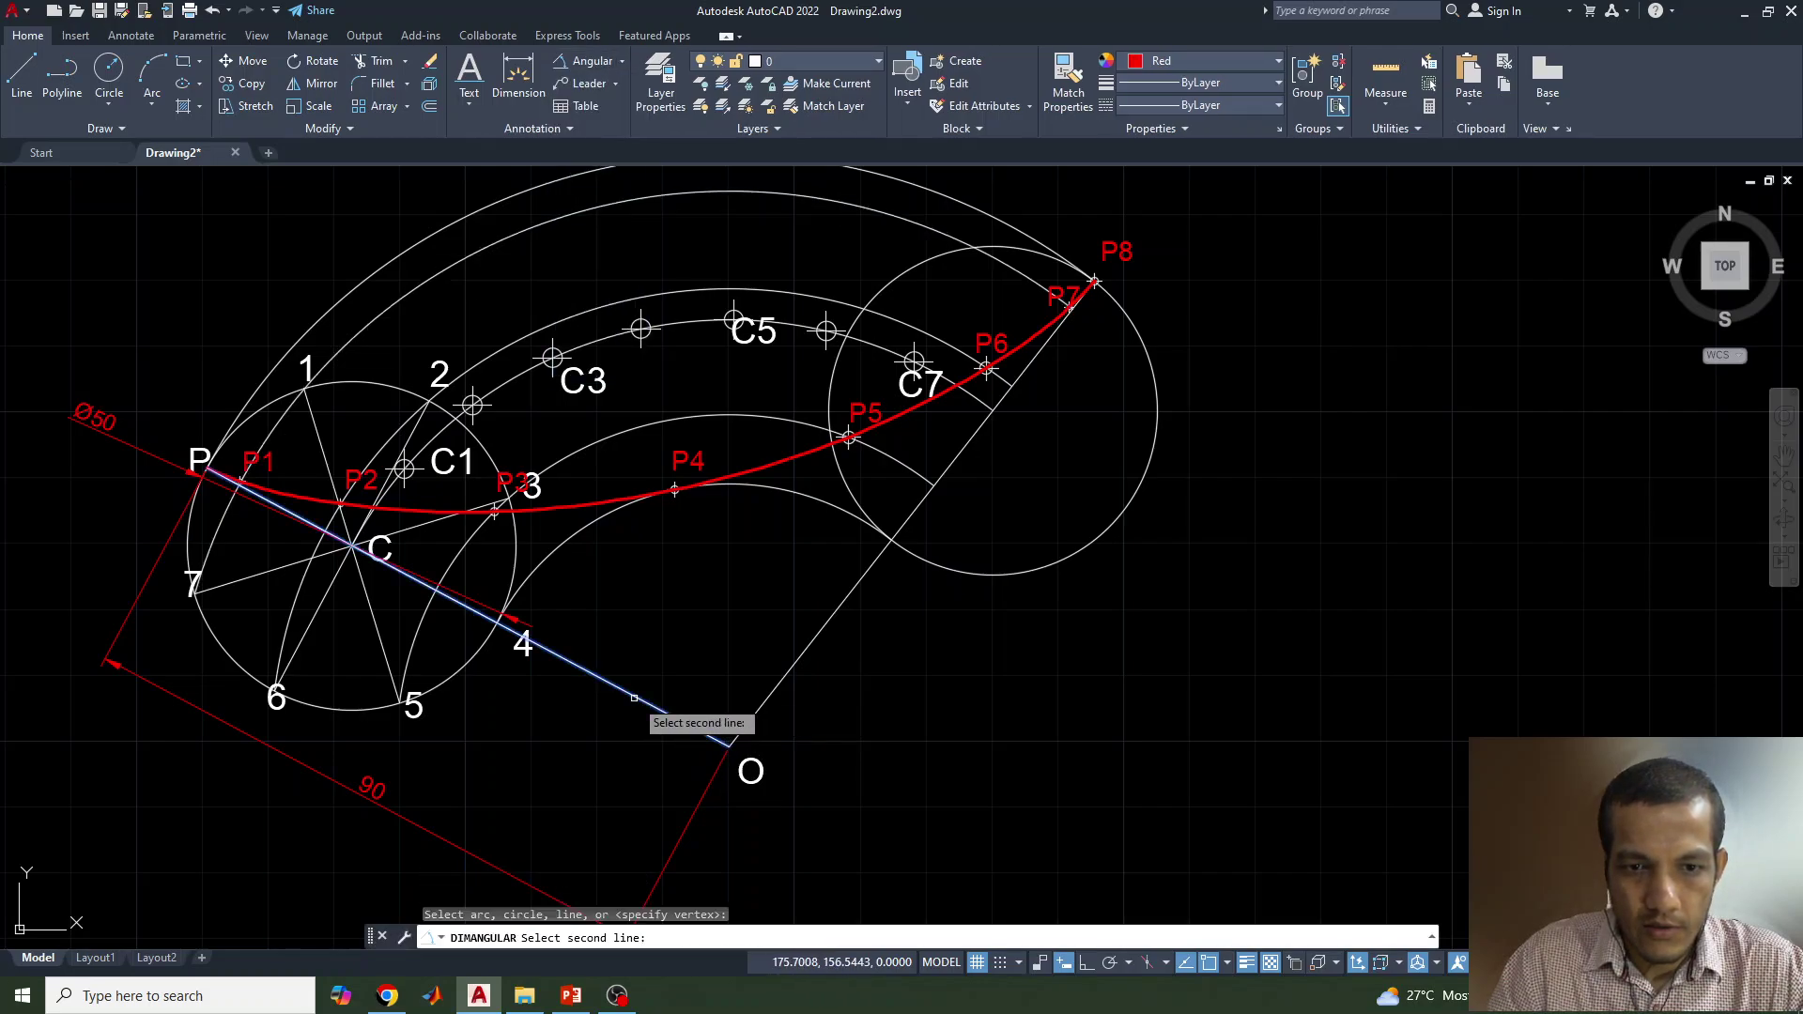
click(761, 695)
click(712, 648)
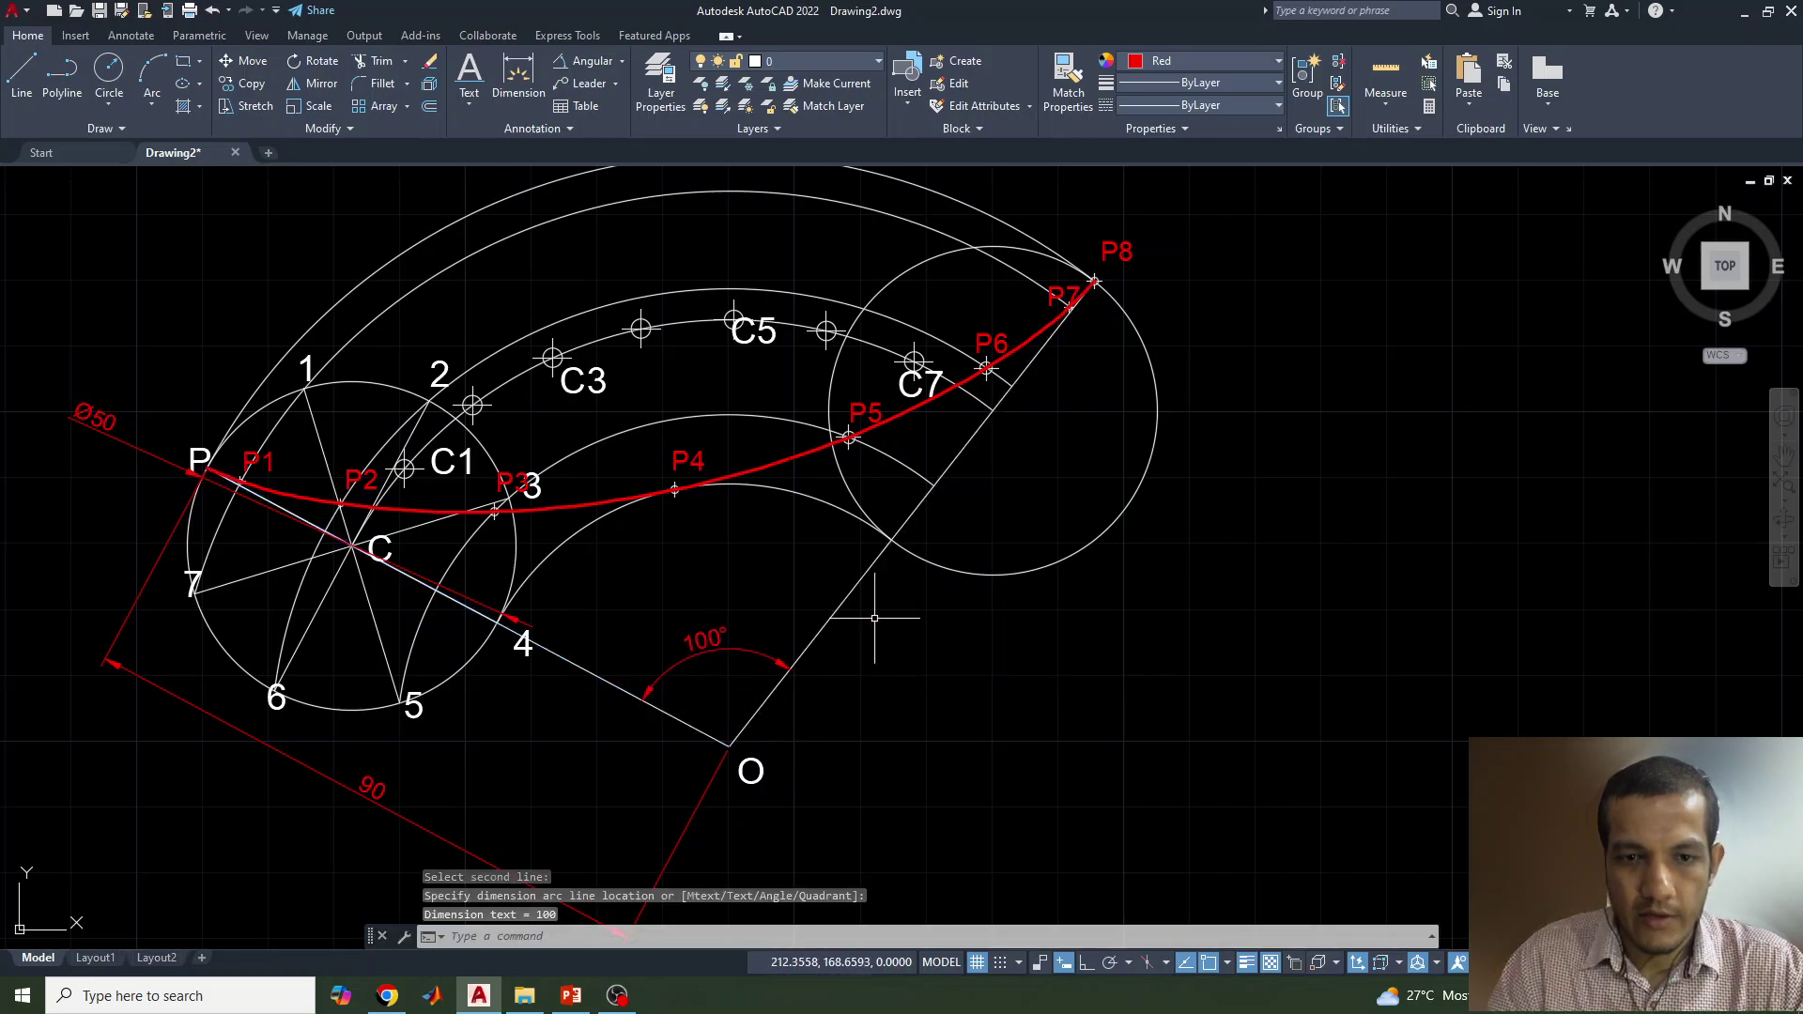
scroll(874, 618, down, 2)
scroll(831, 686, up, 2)
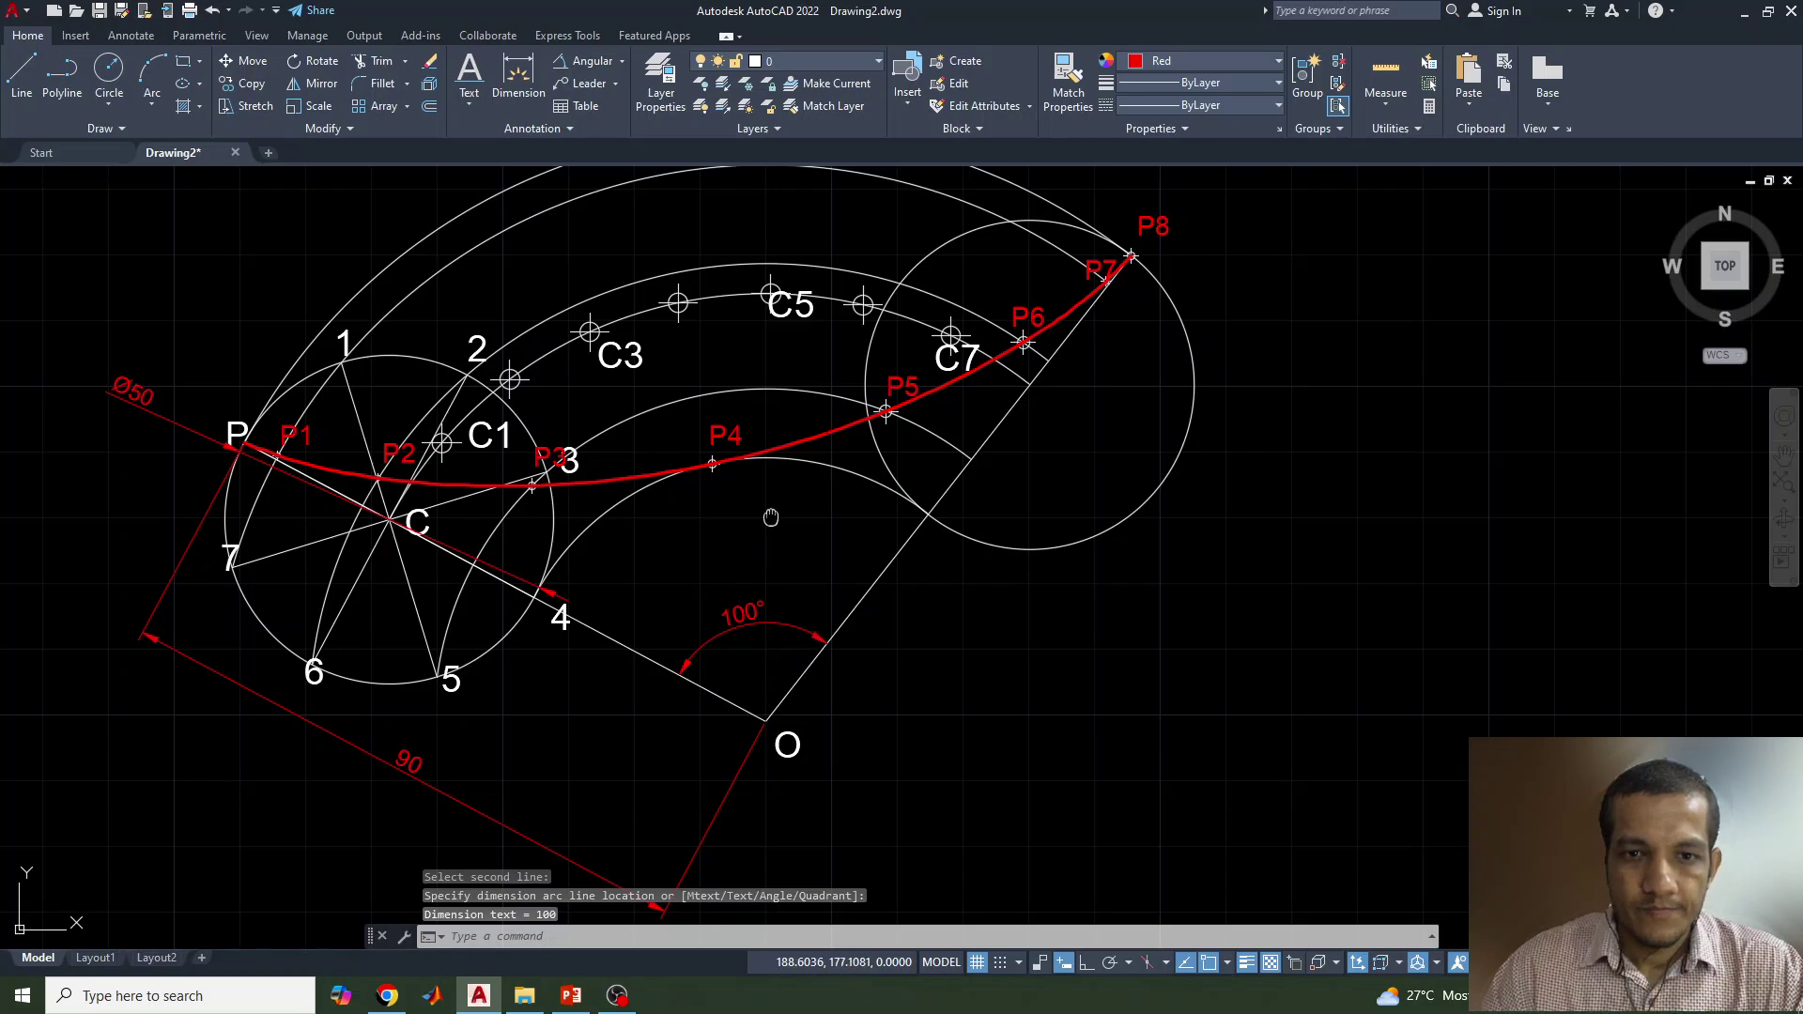
mouse_move(770, 517)
middle_down()
mouse_move(969, 529)
mouse_move(924, 581)
middle_up()
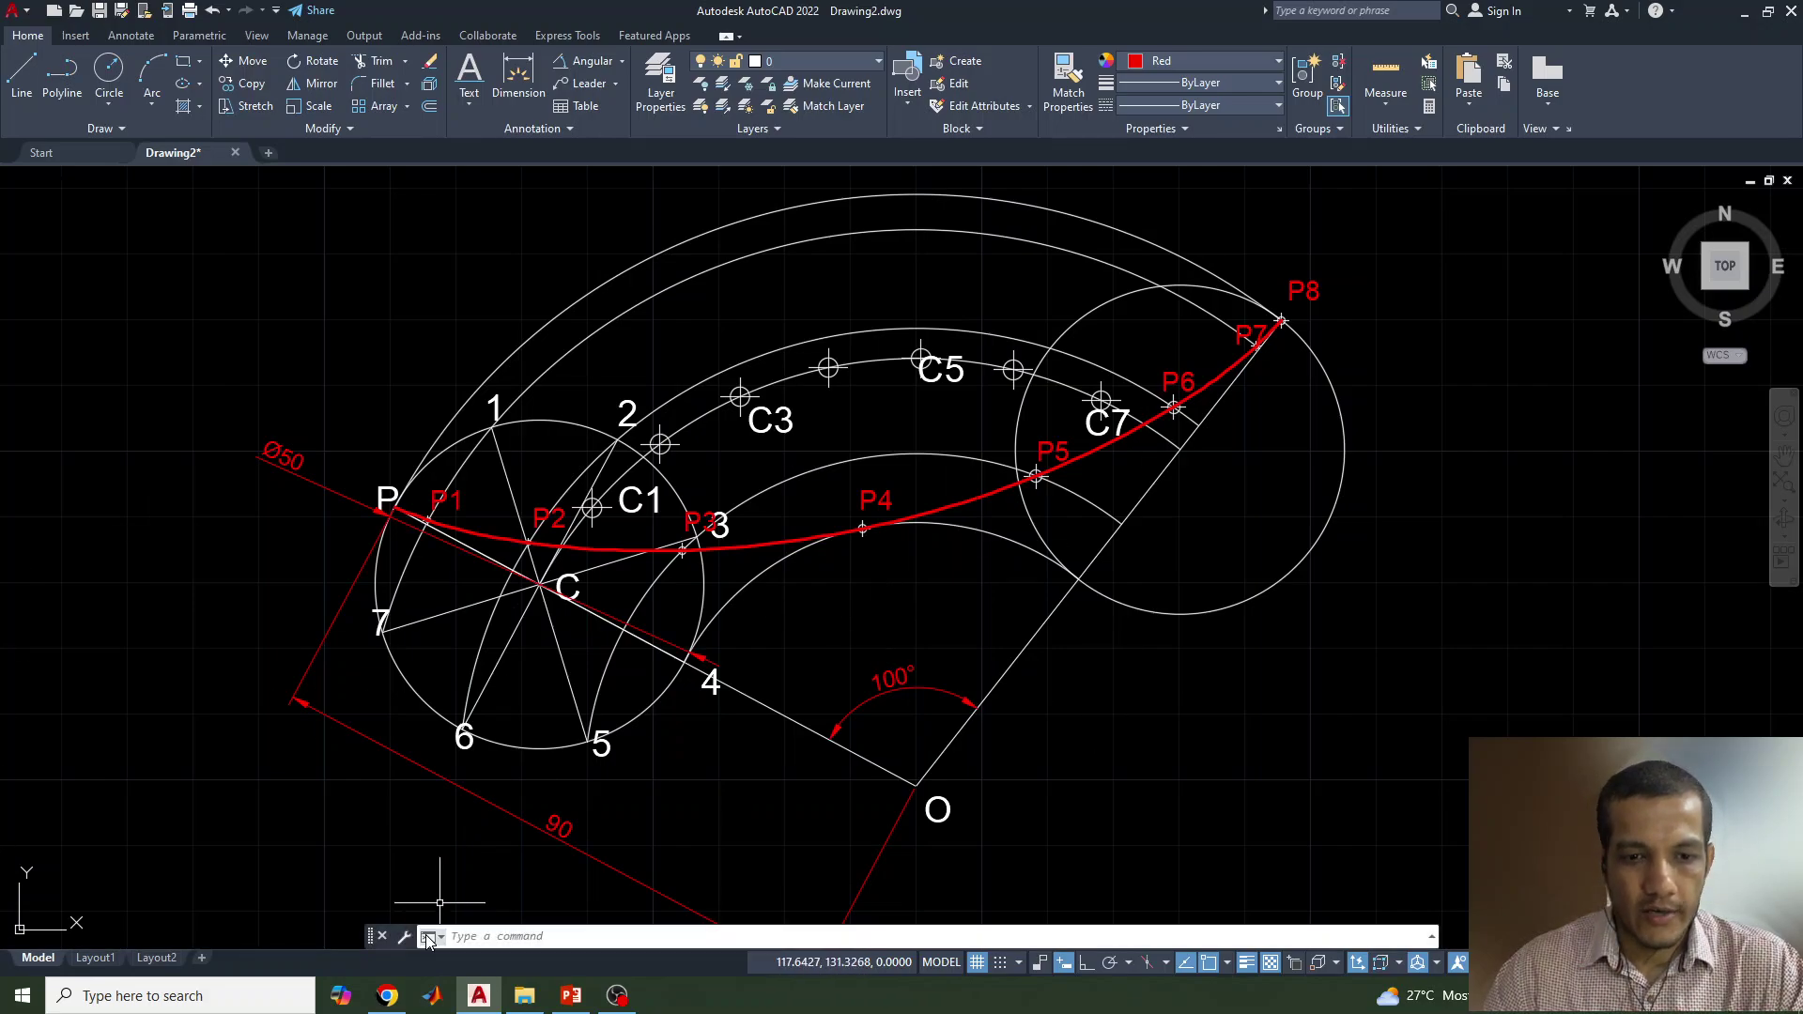
Step: Check the tangent and normal requirement on the PowerPoint slide, and draw a circle of radius 50 centred on O in AutoCAD
click(570, 993)
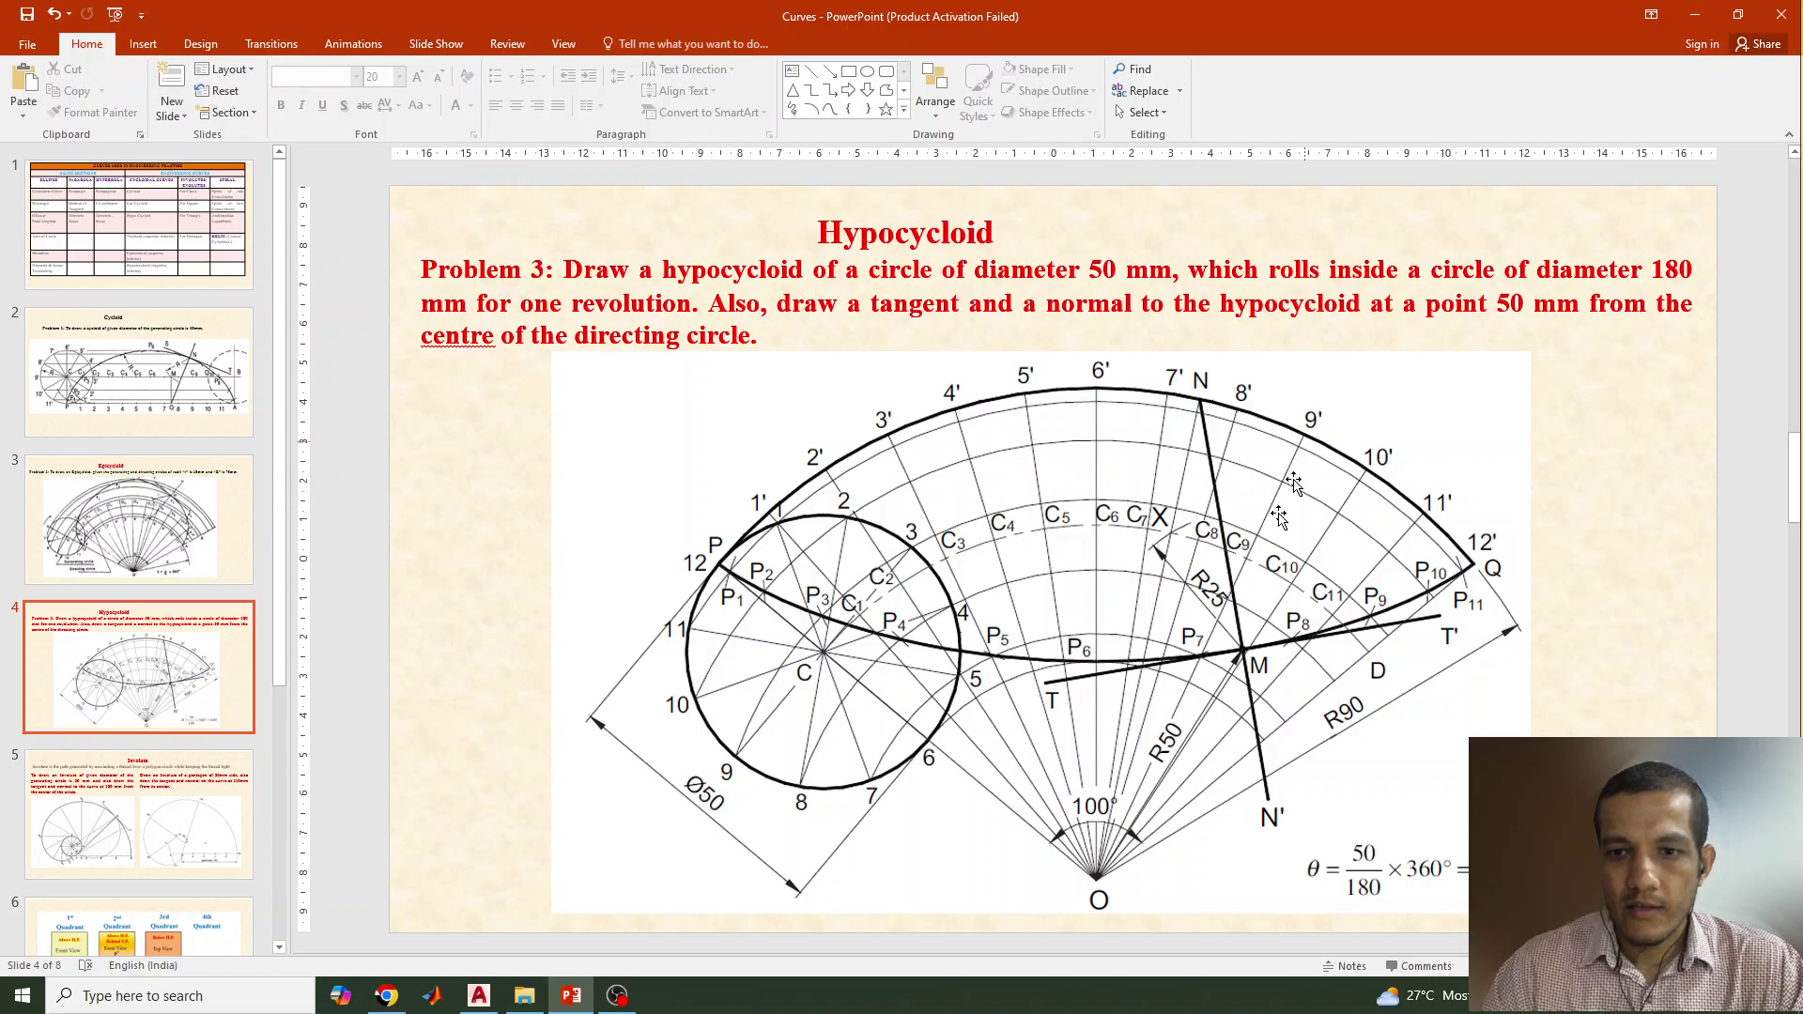
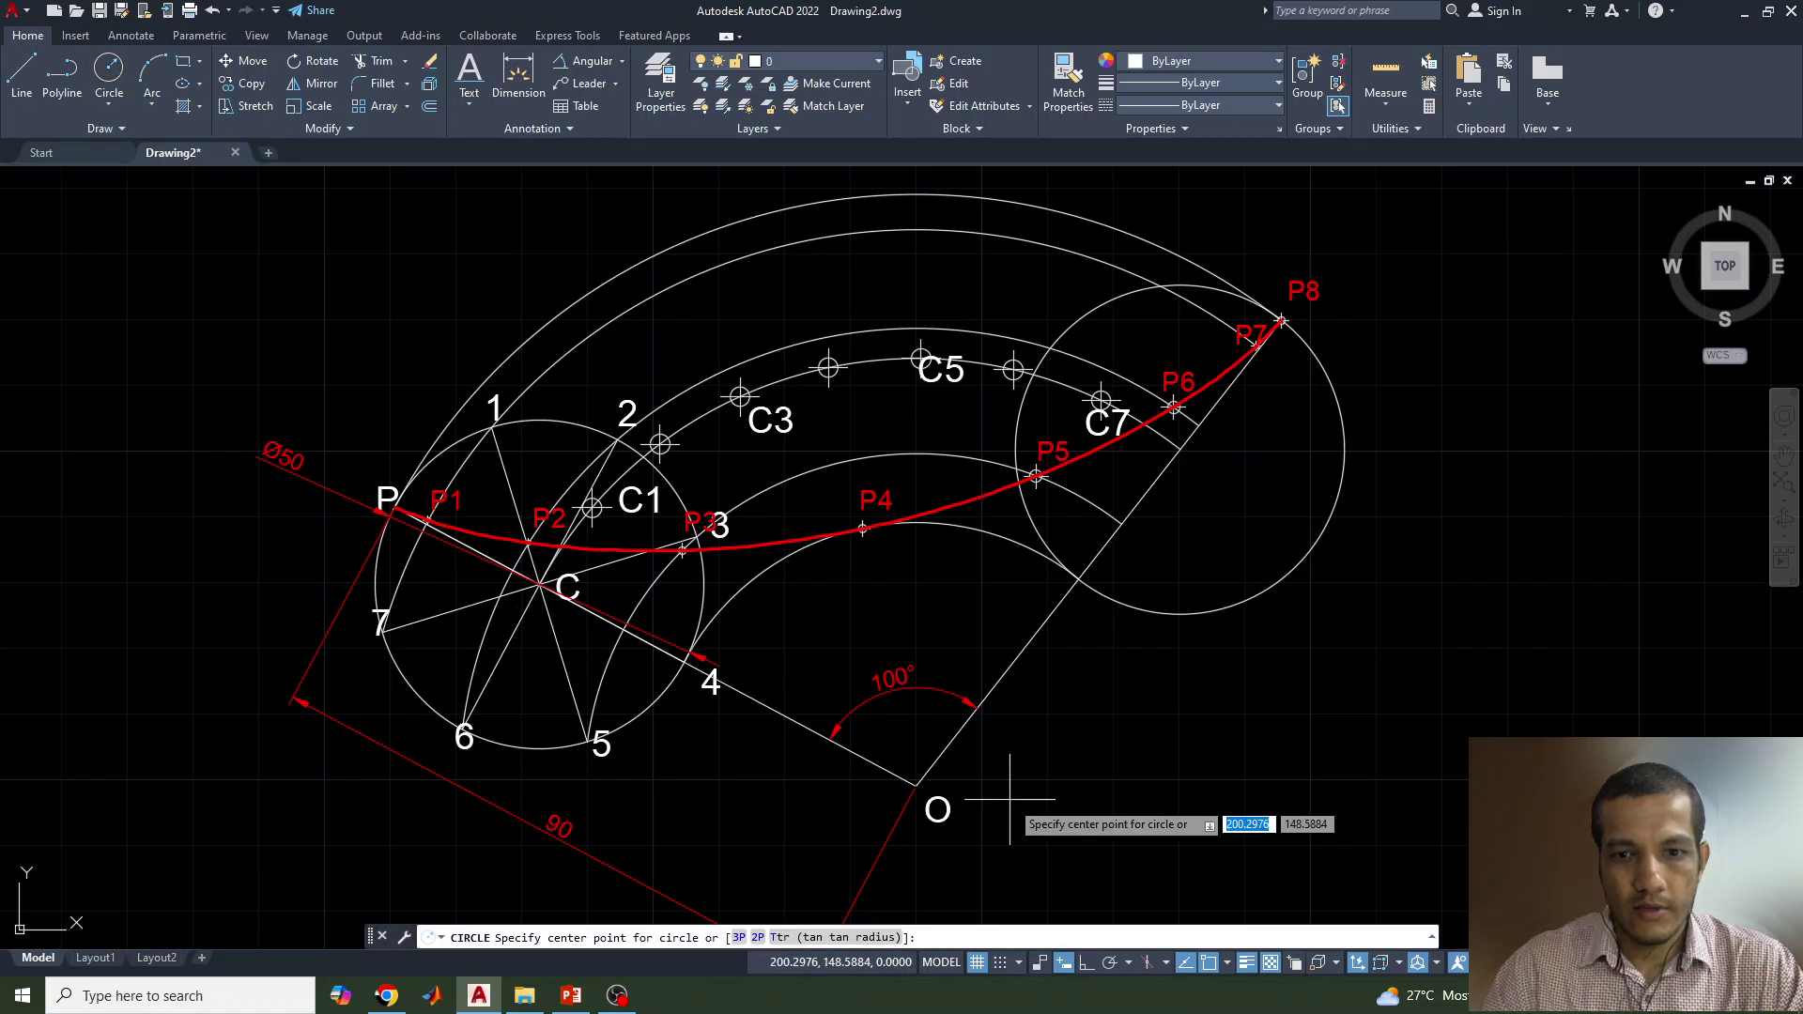
click(916, 785)
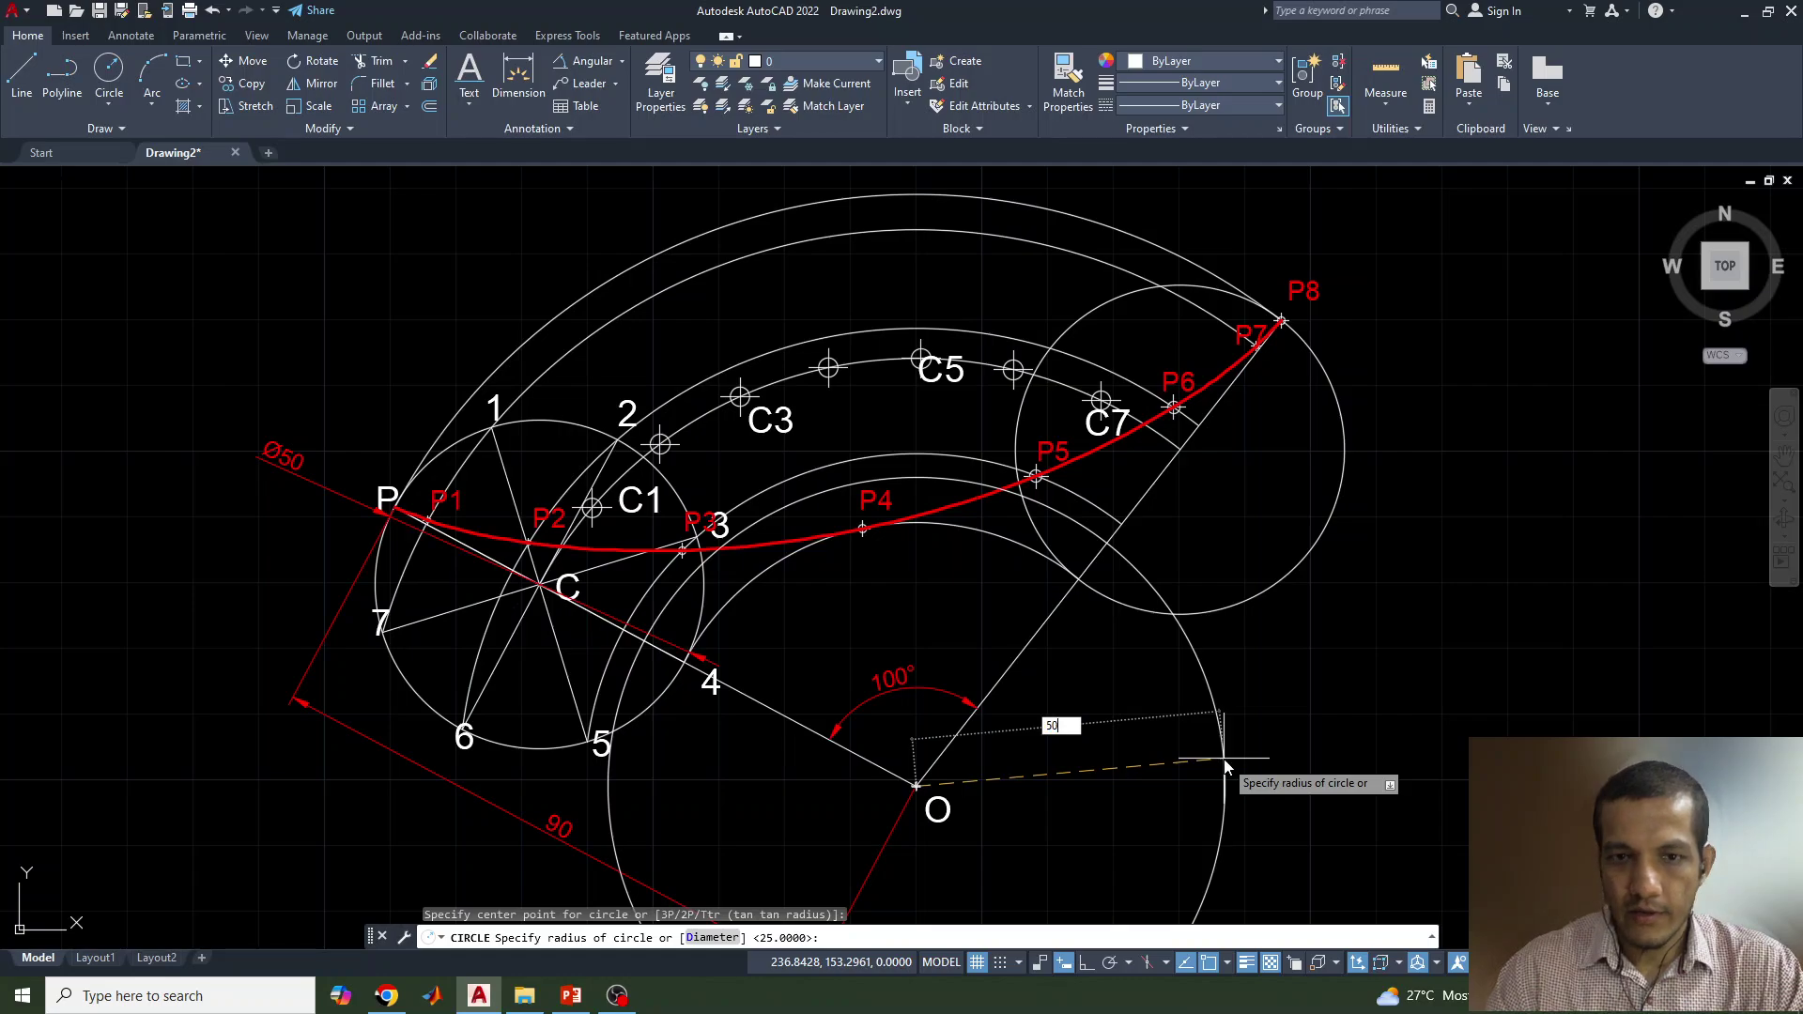
key(Return)
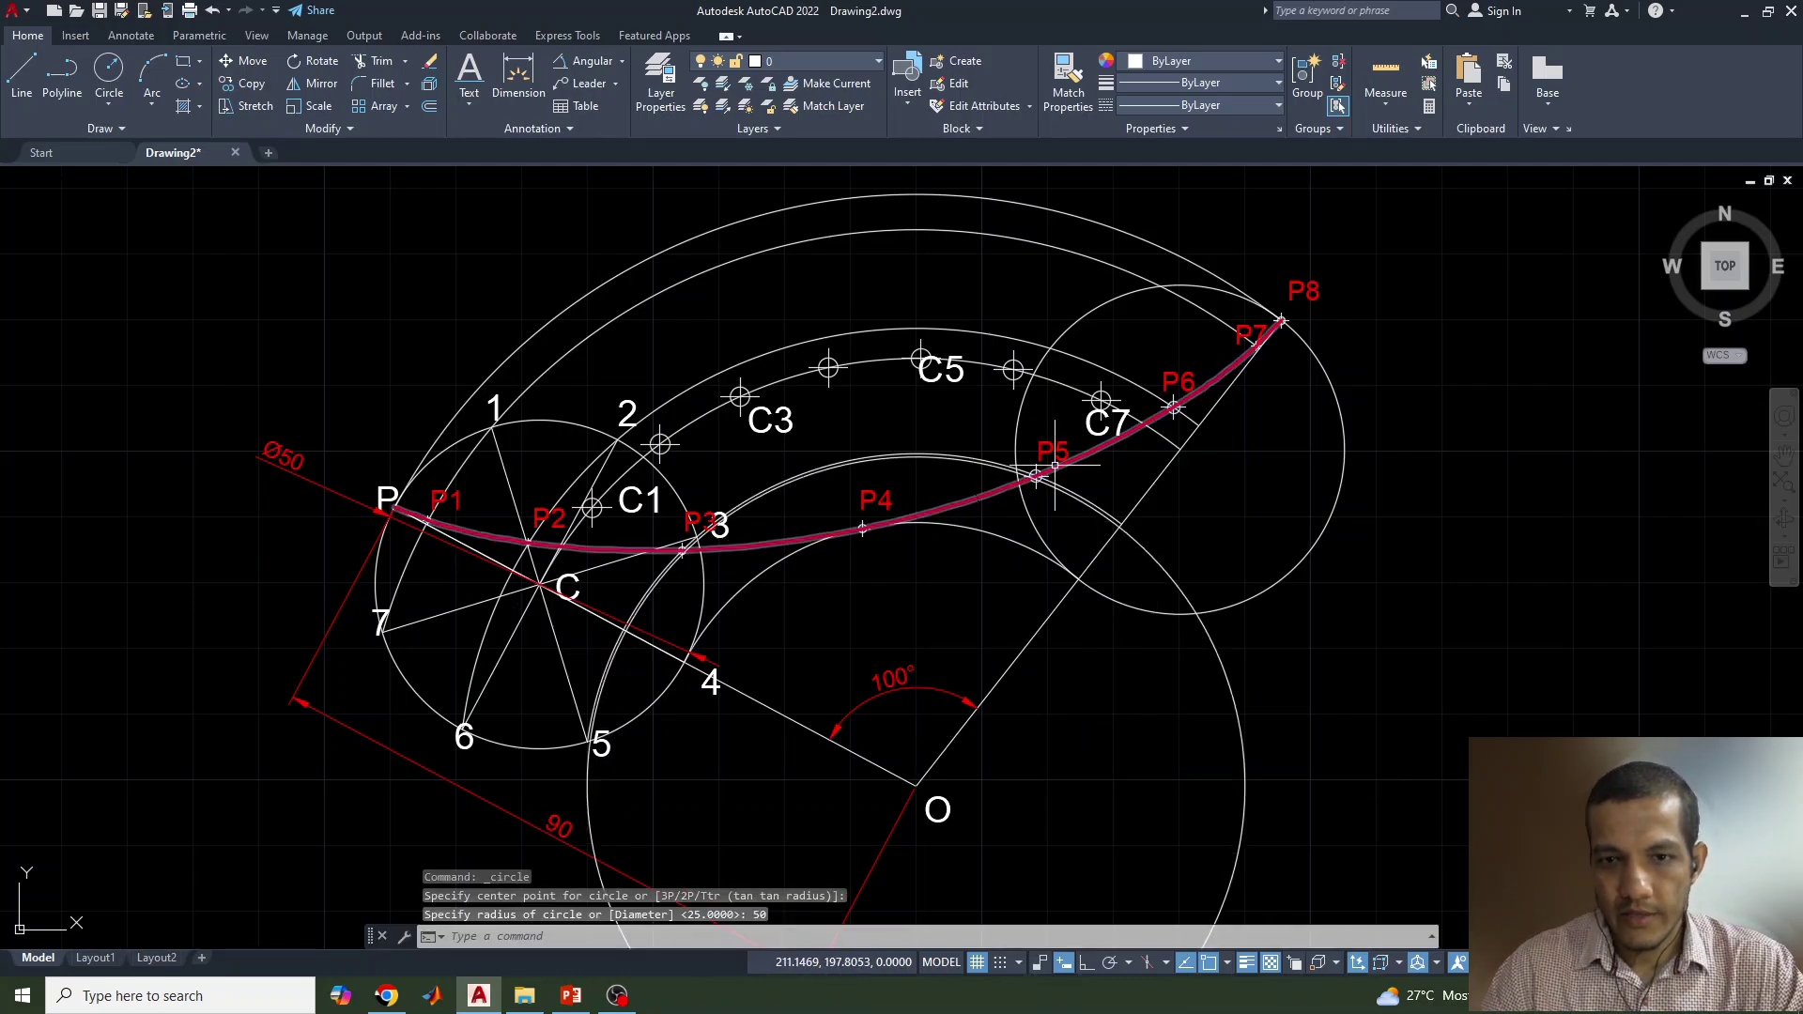
Step: Place a point where the circle of radius 50 crosses the red curve, beside P5
scroll(1051, 466, up, 2)
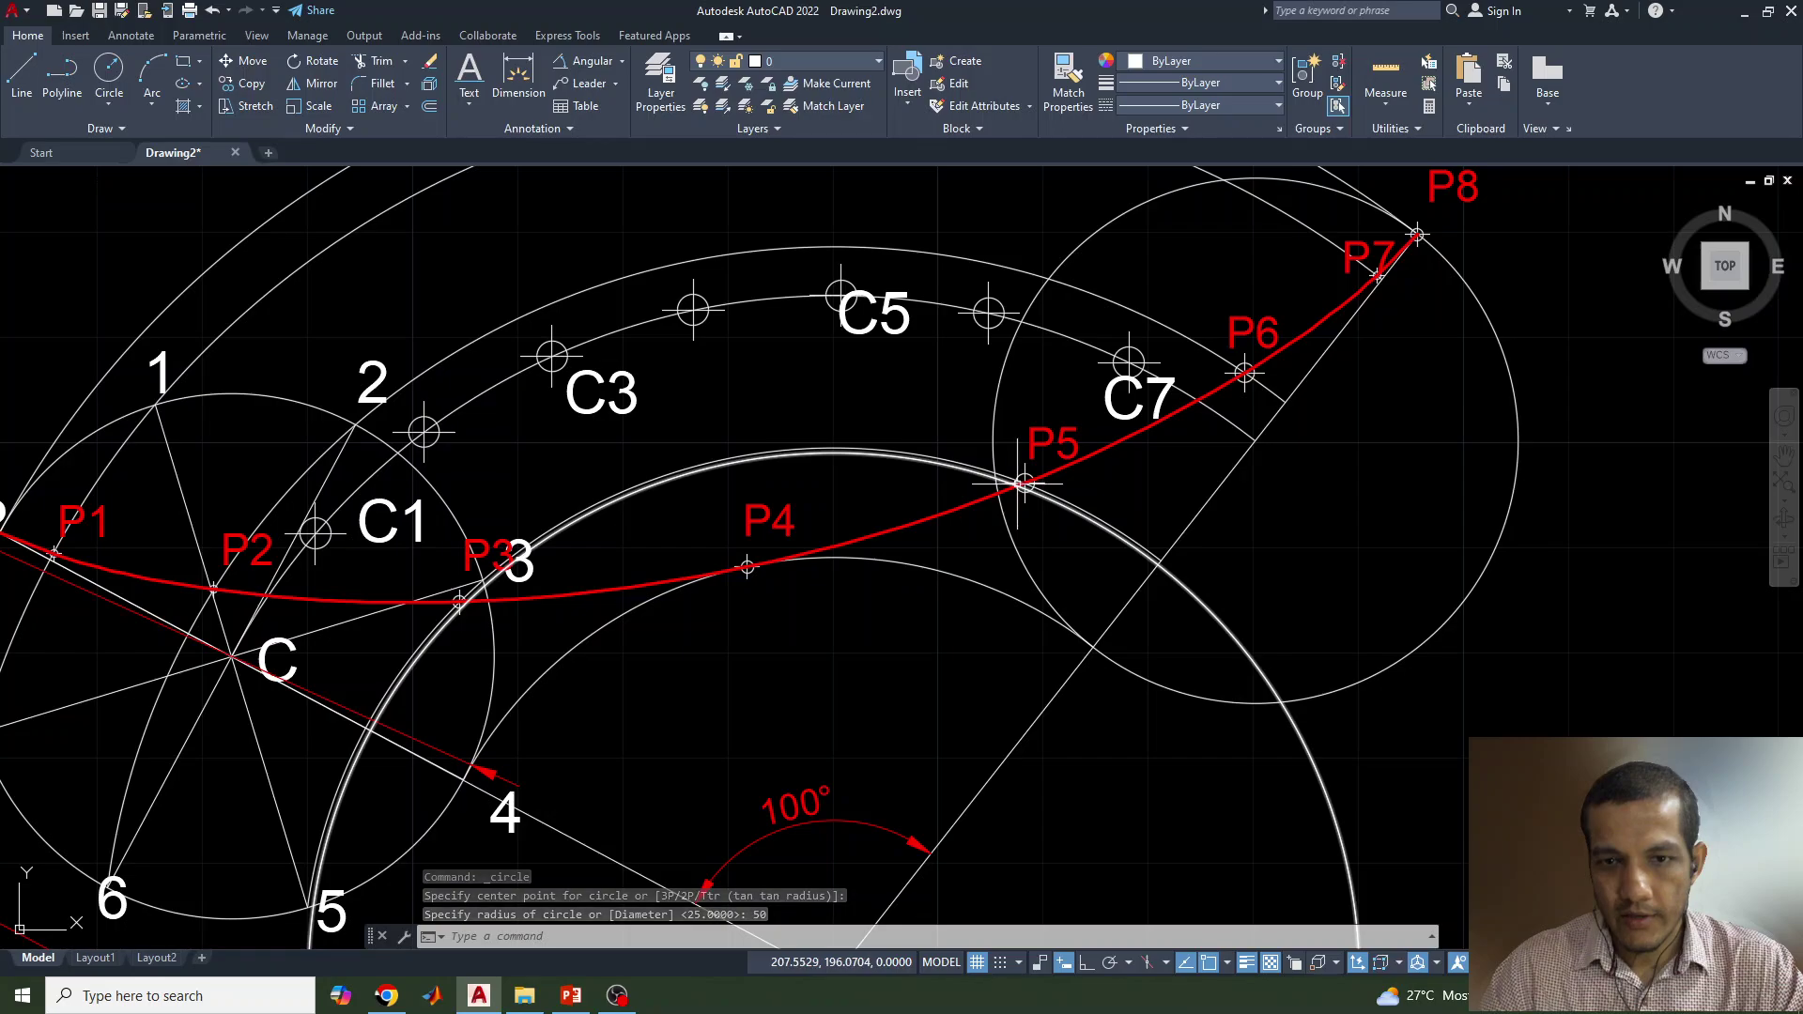
scroll(1023, 483, up, 5)
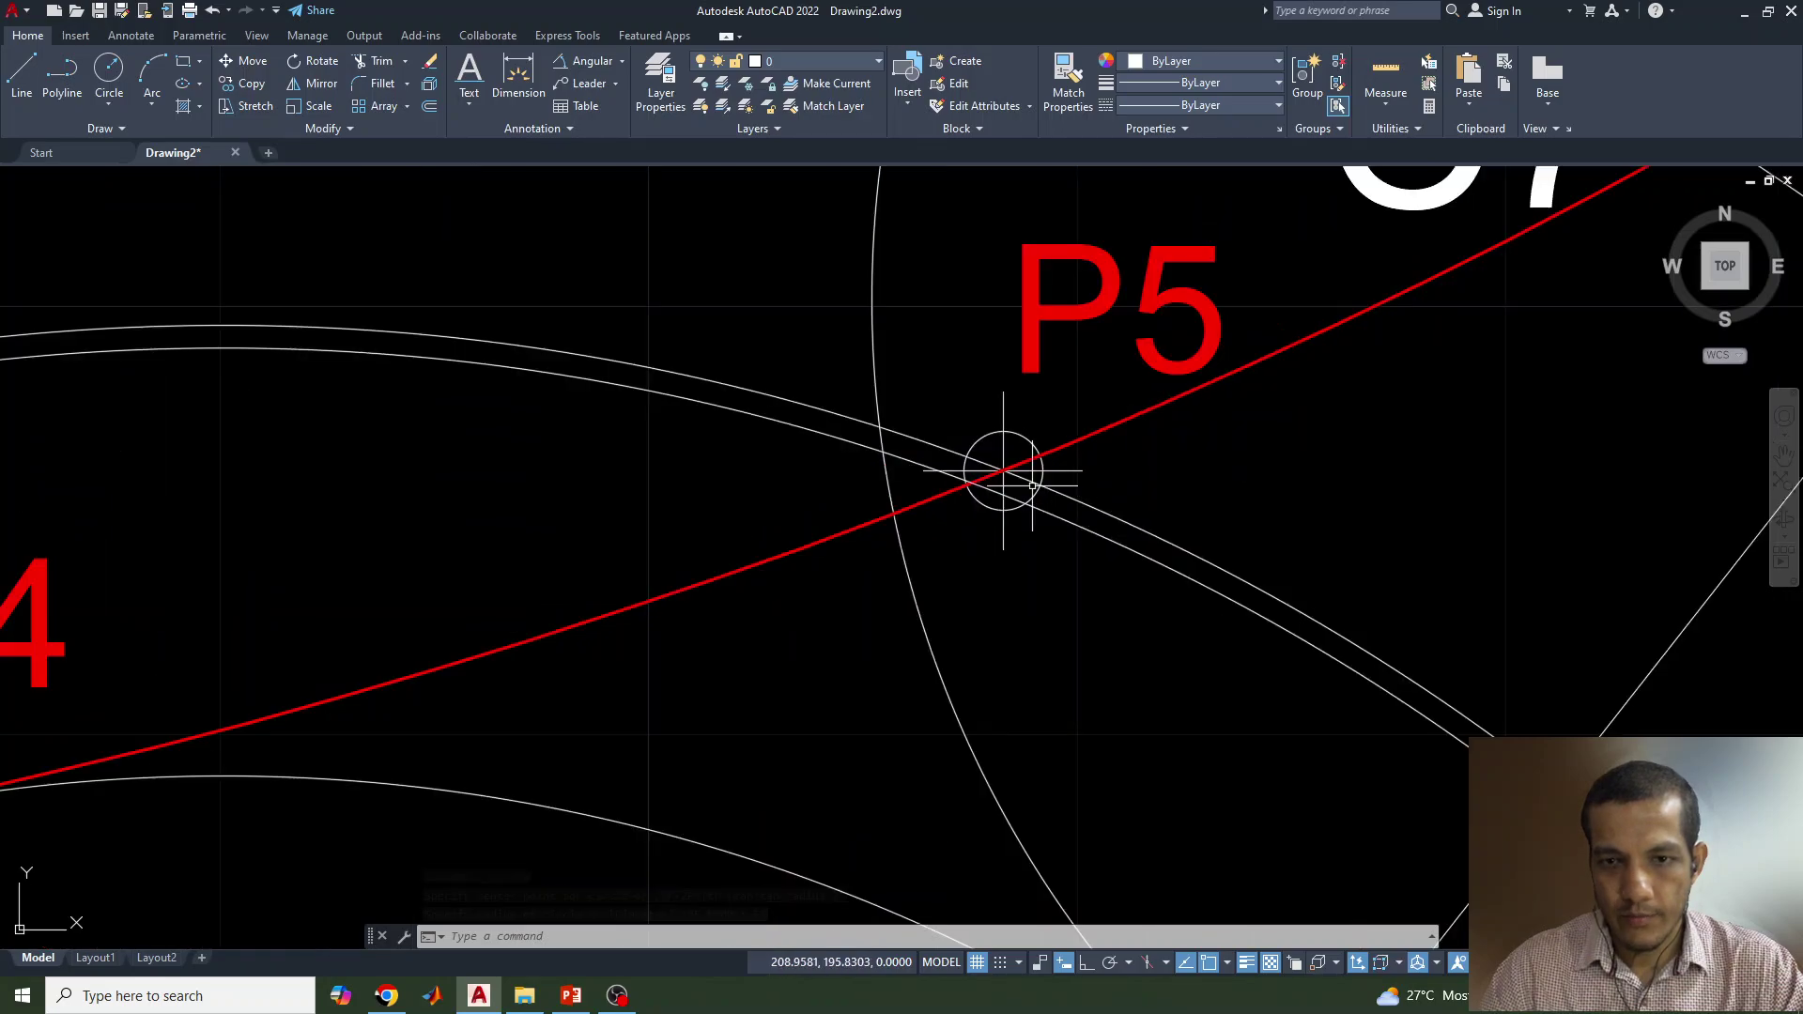
text(point:)
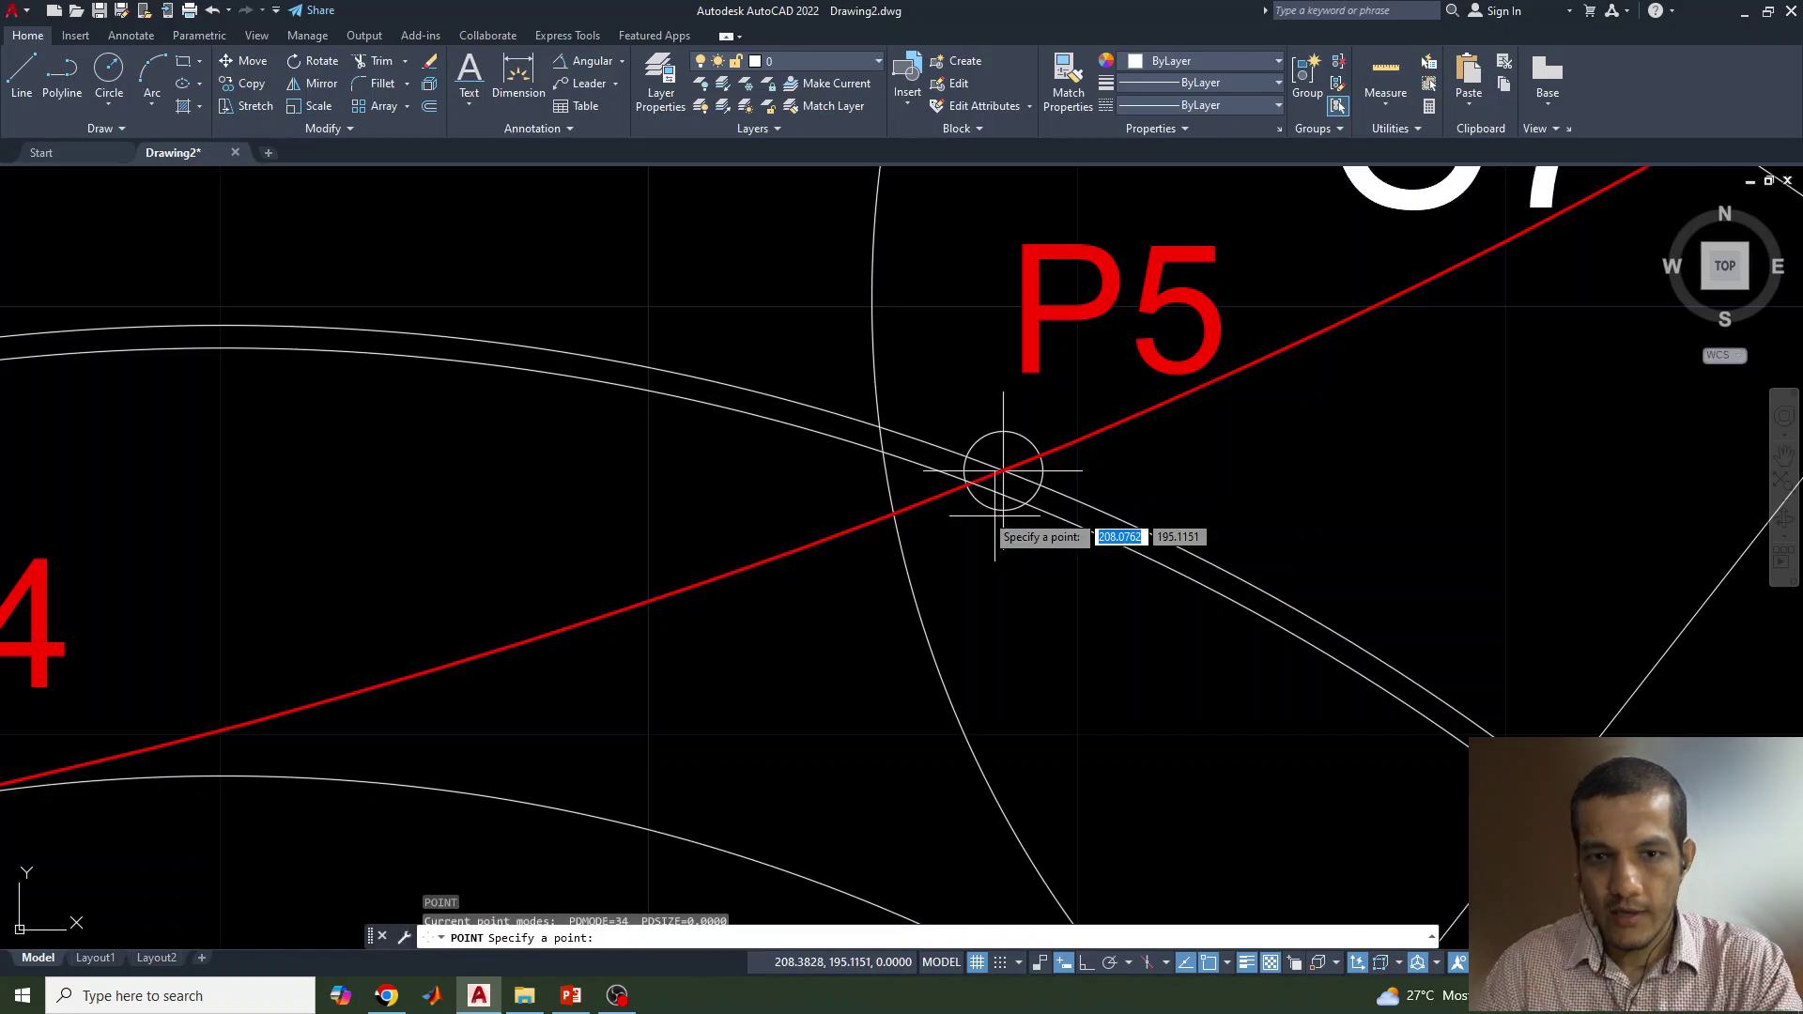
key(Return)
click(971, 483)
scroll(986, 507, down, 5)
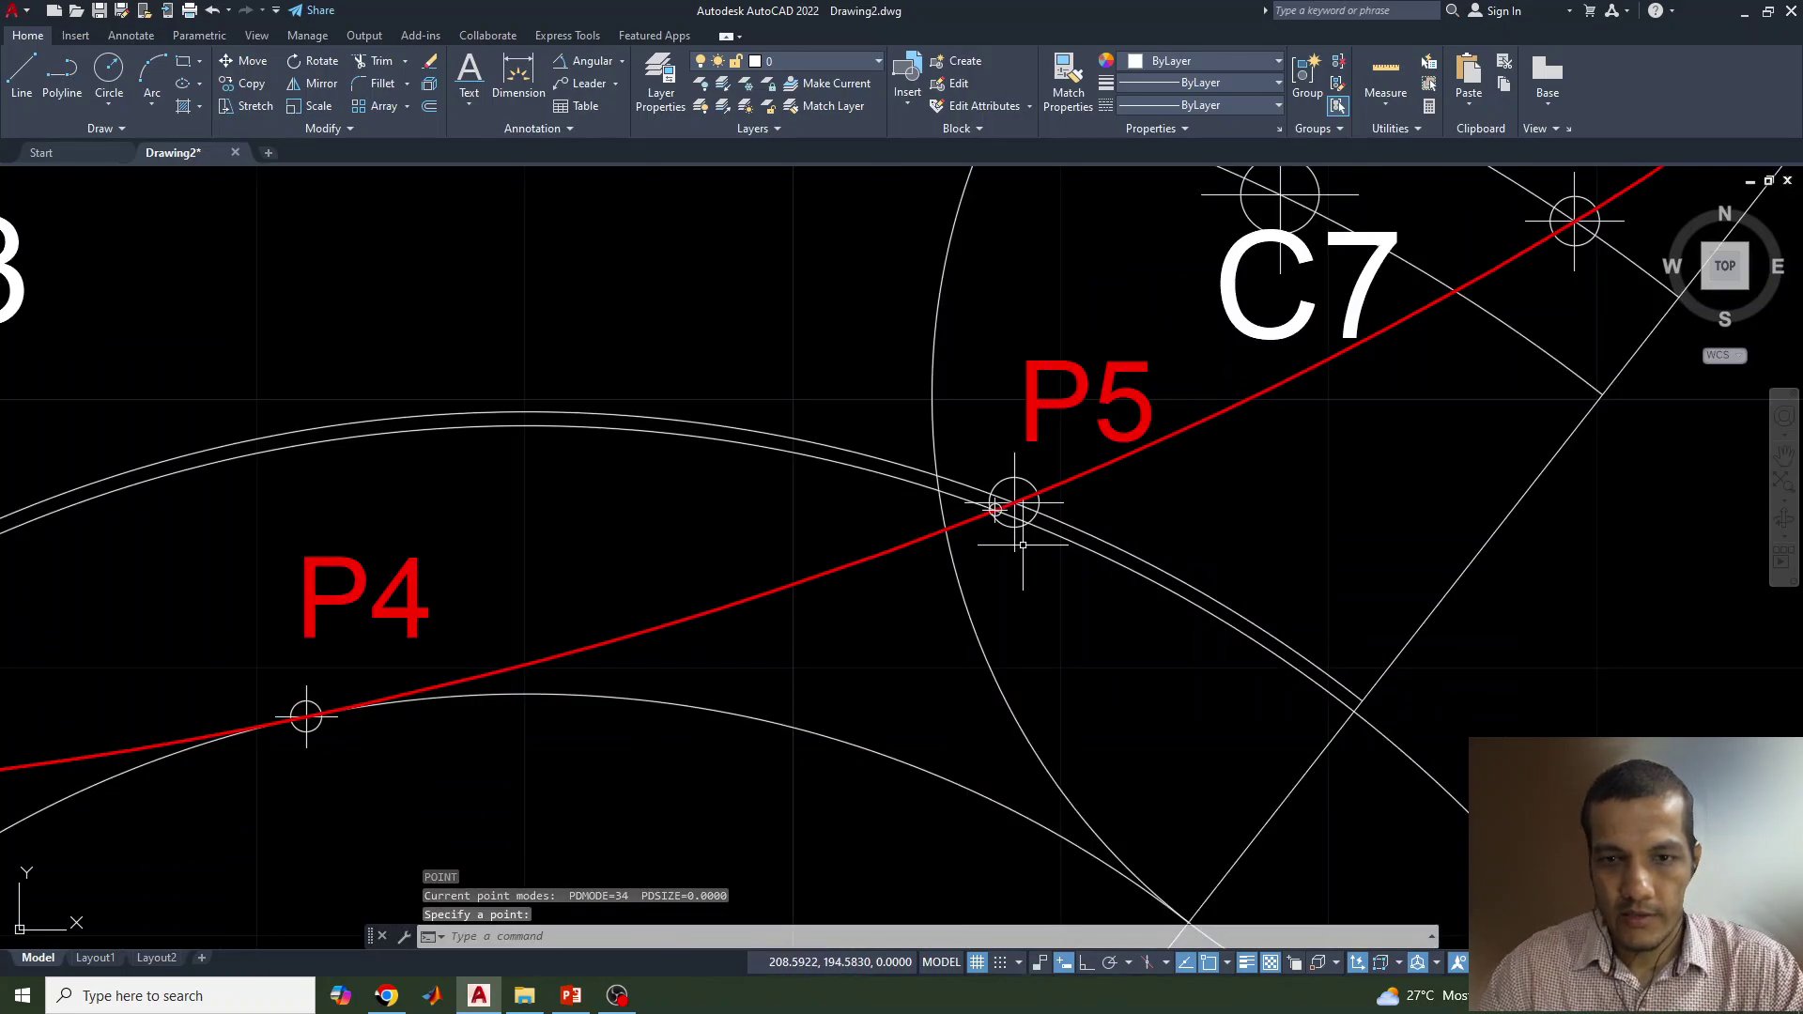
Step: Draw a circle of radius 25 centred on the new point beside P5 on the red curve
mouse_move(1018, 608)
middle_down()
mouse_move(979, 480)
mouse_move(986, 575)
middle_up()
text(c)
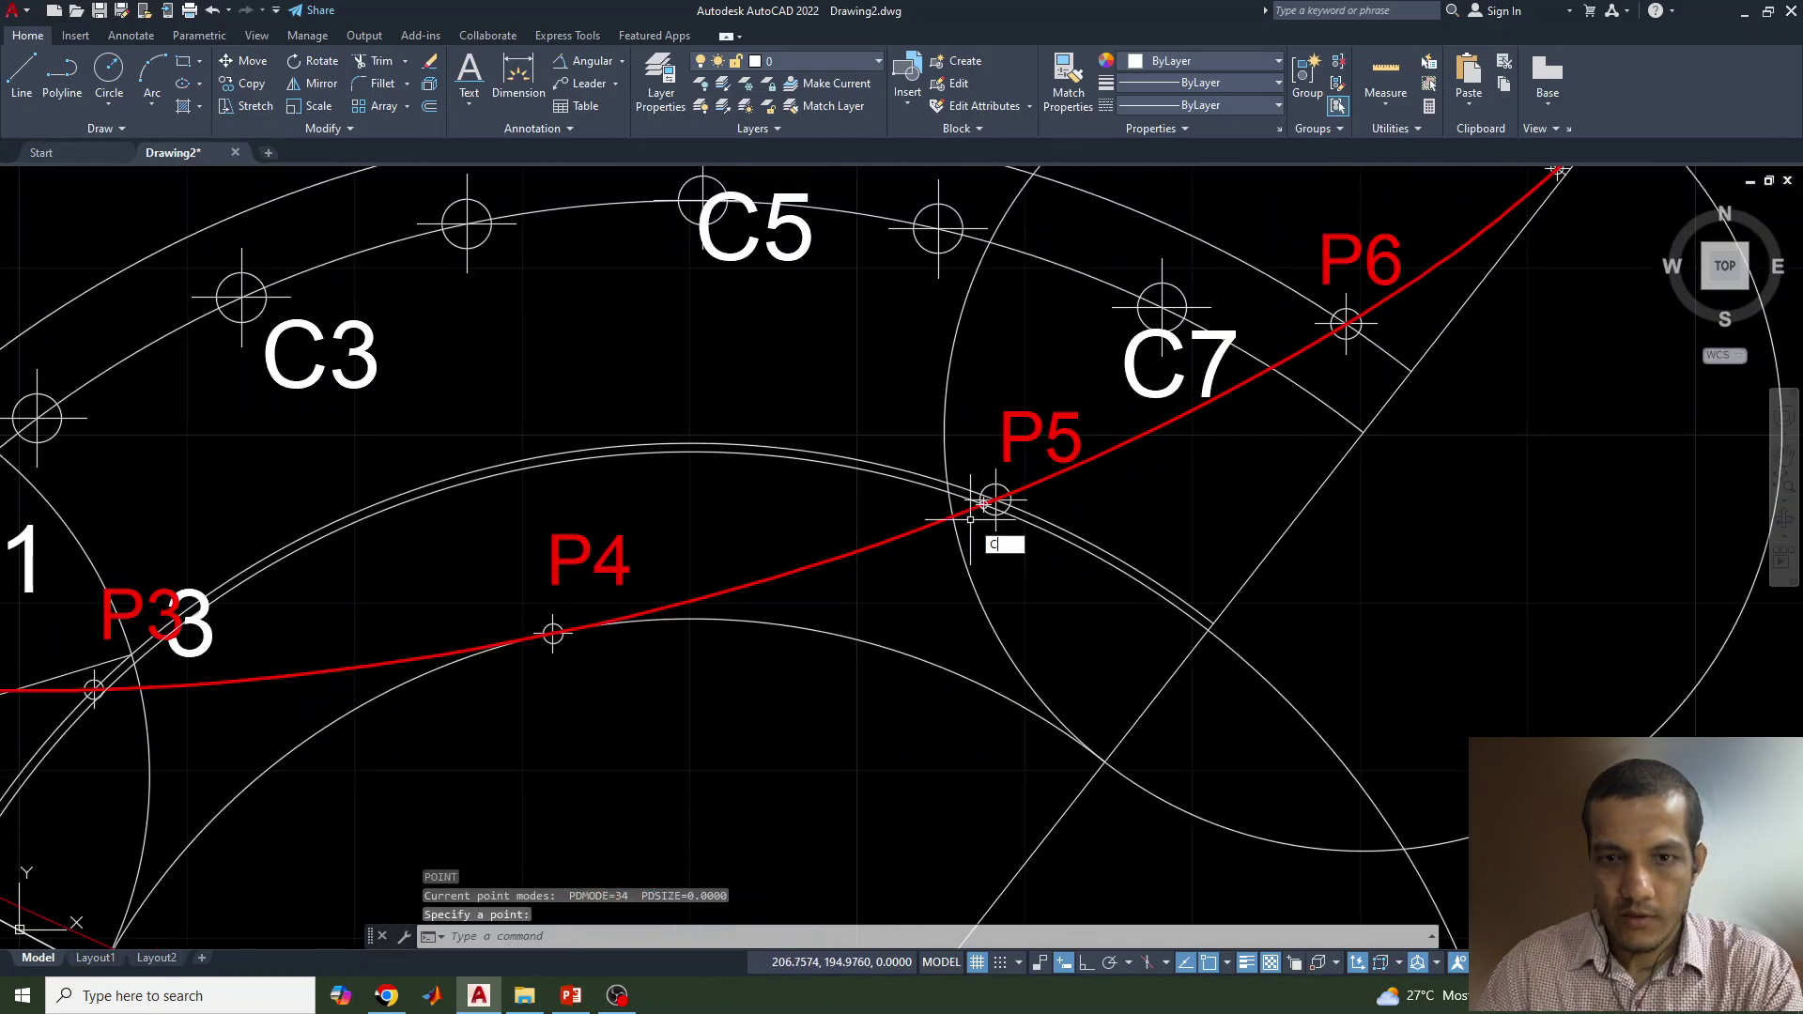
key(Return)
click(982, 504)
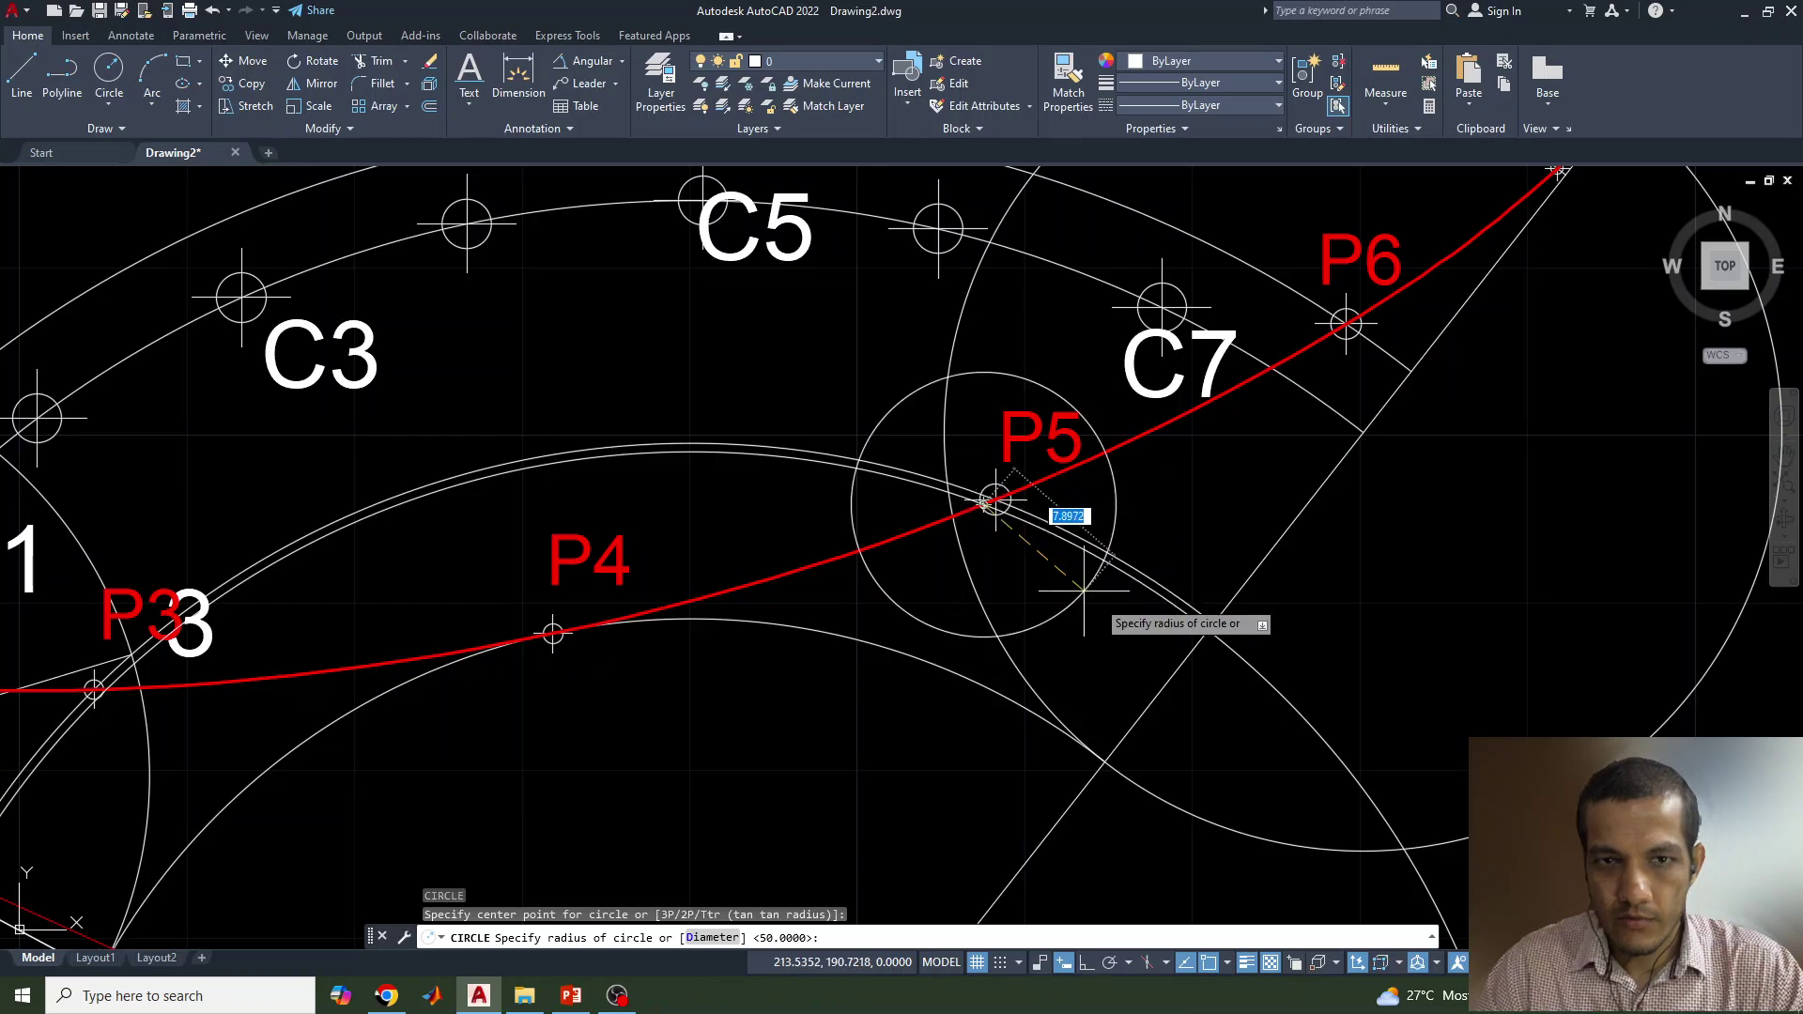
text(25)
key(Return)
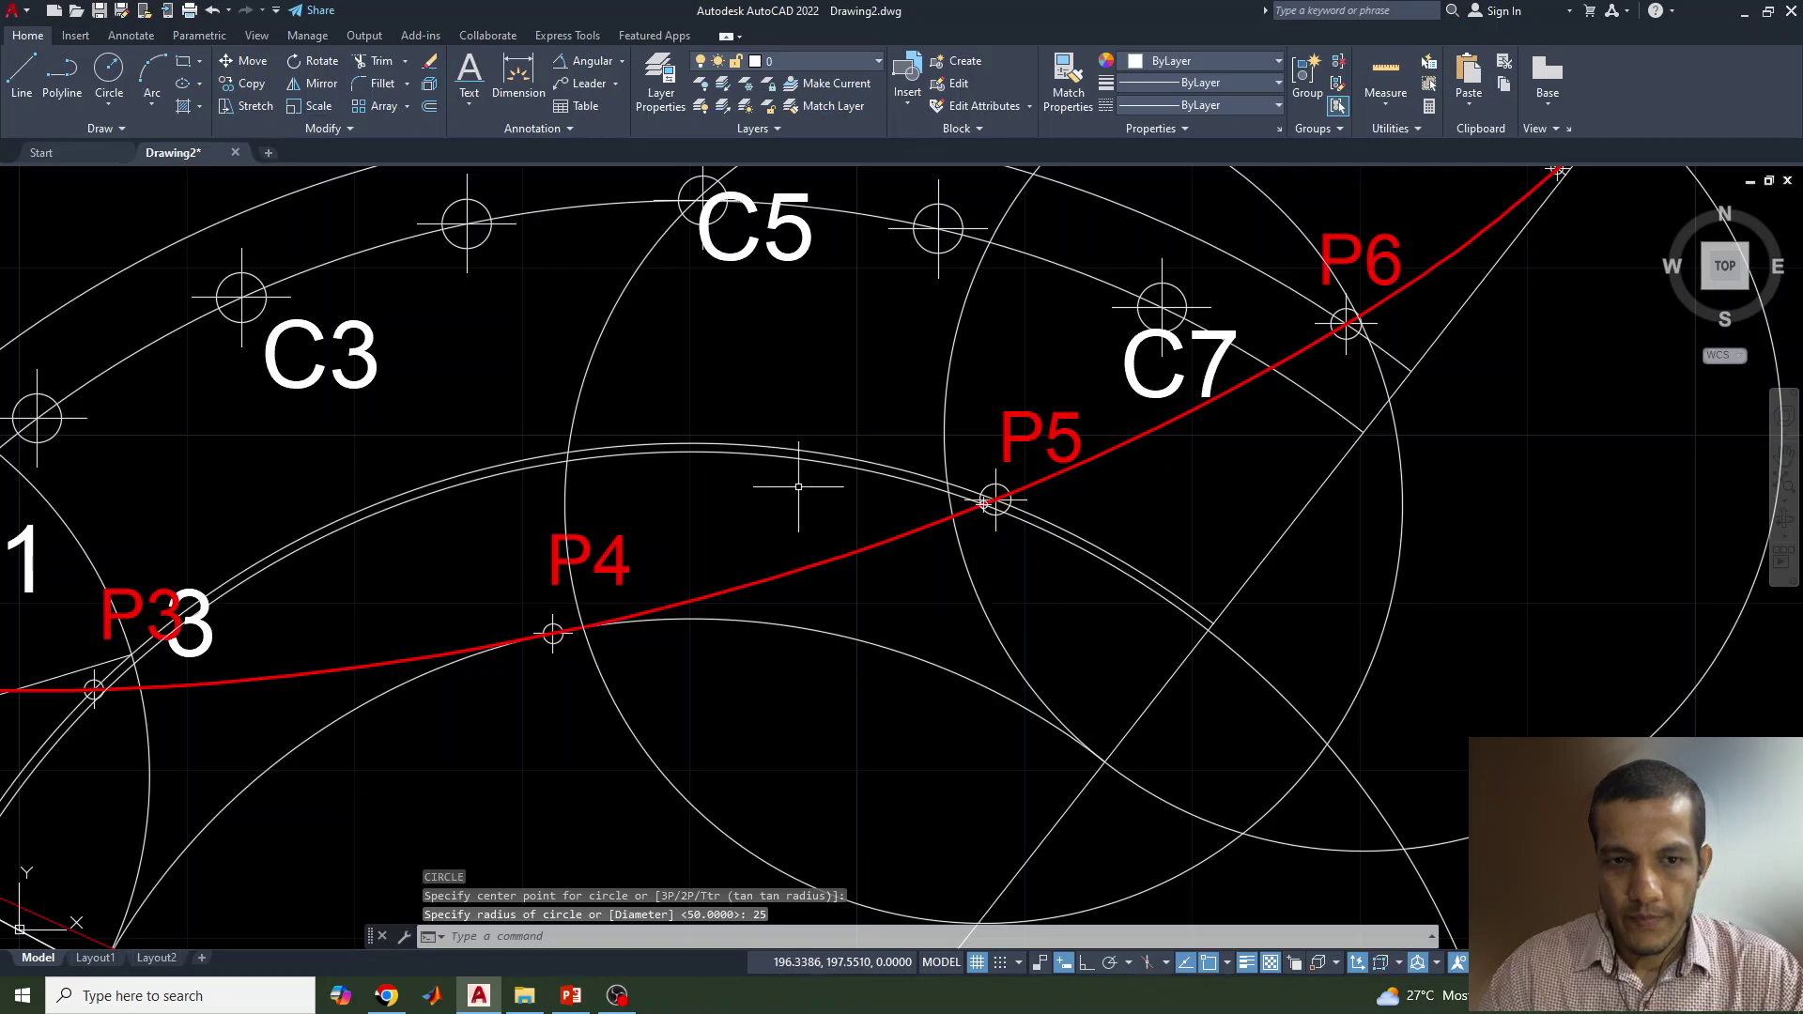
Step: Erase the radius 50 circle centred on O and the circle through P8 centred just beyond C7
scroll(798, 486, down, 4)
click(1052, 658)
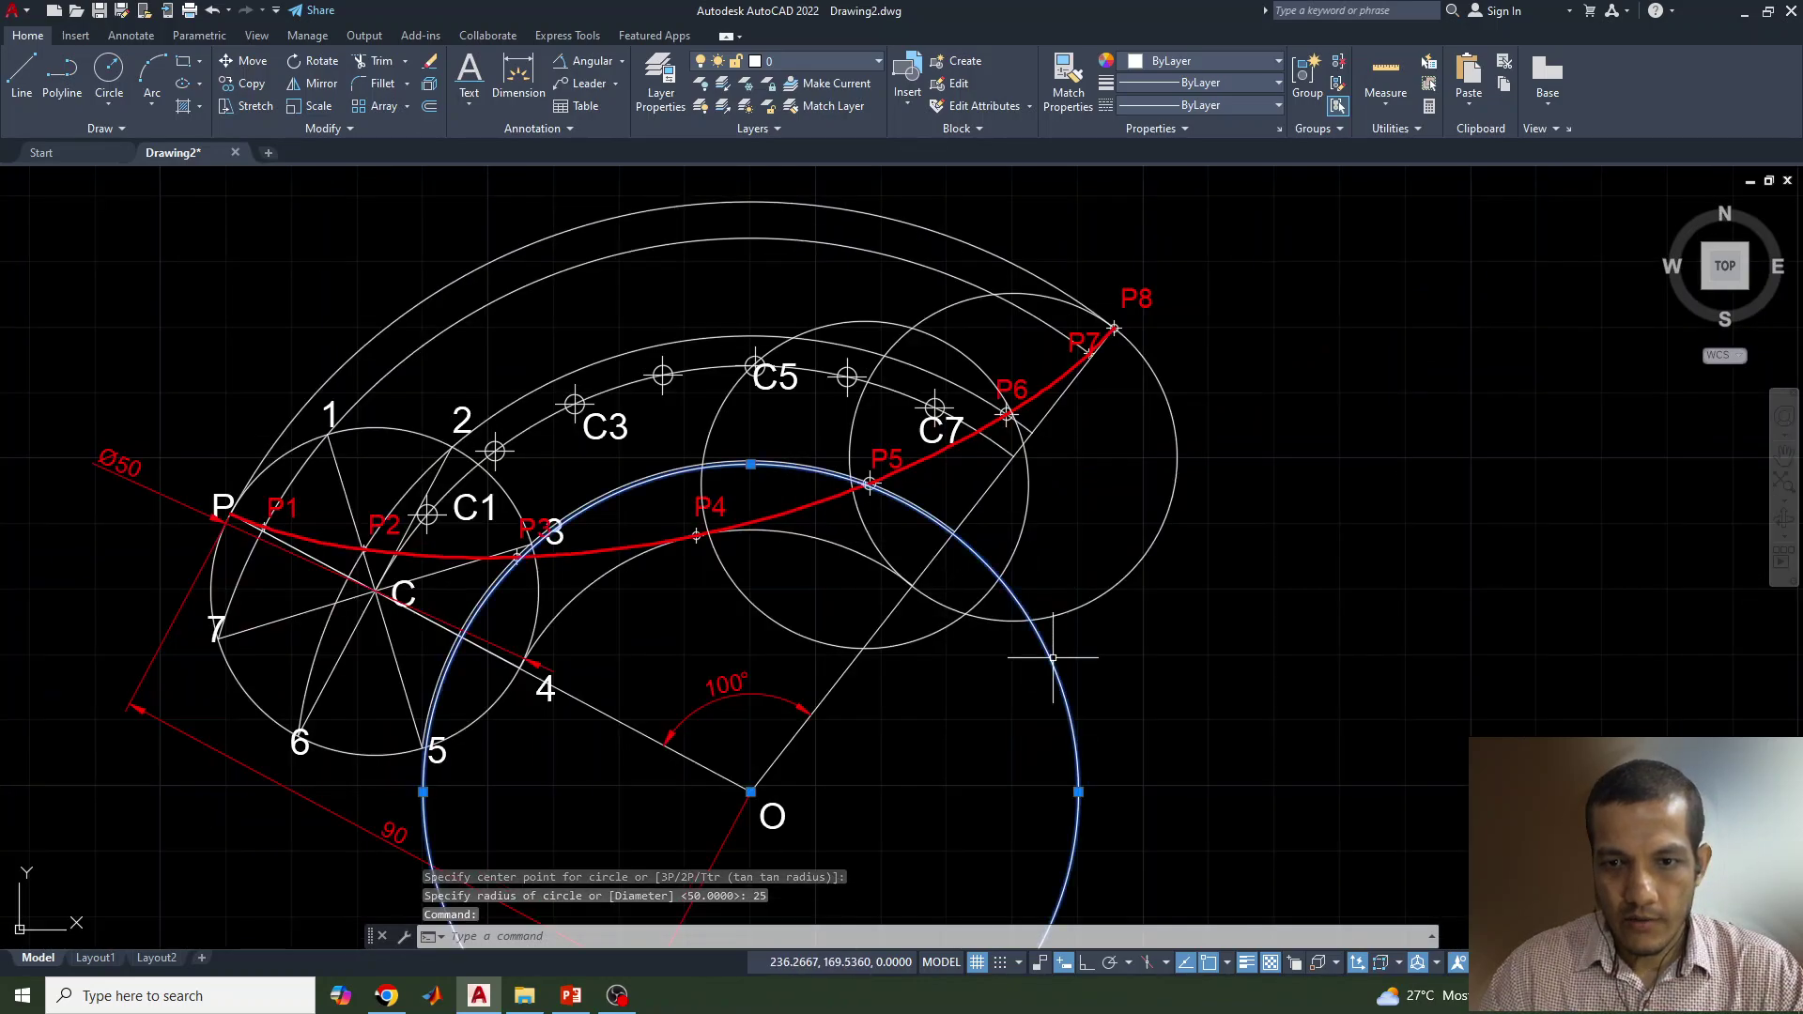
key(Delete)
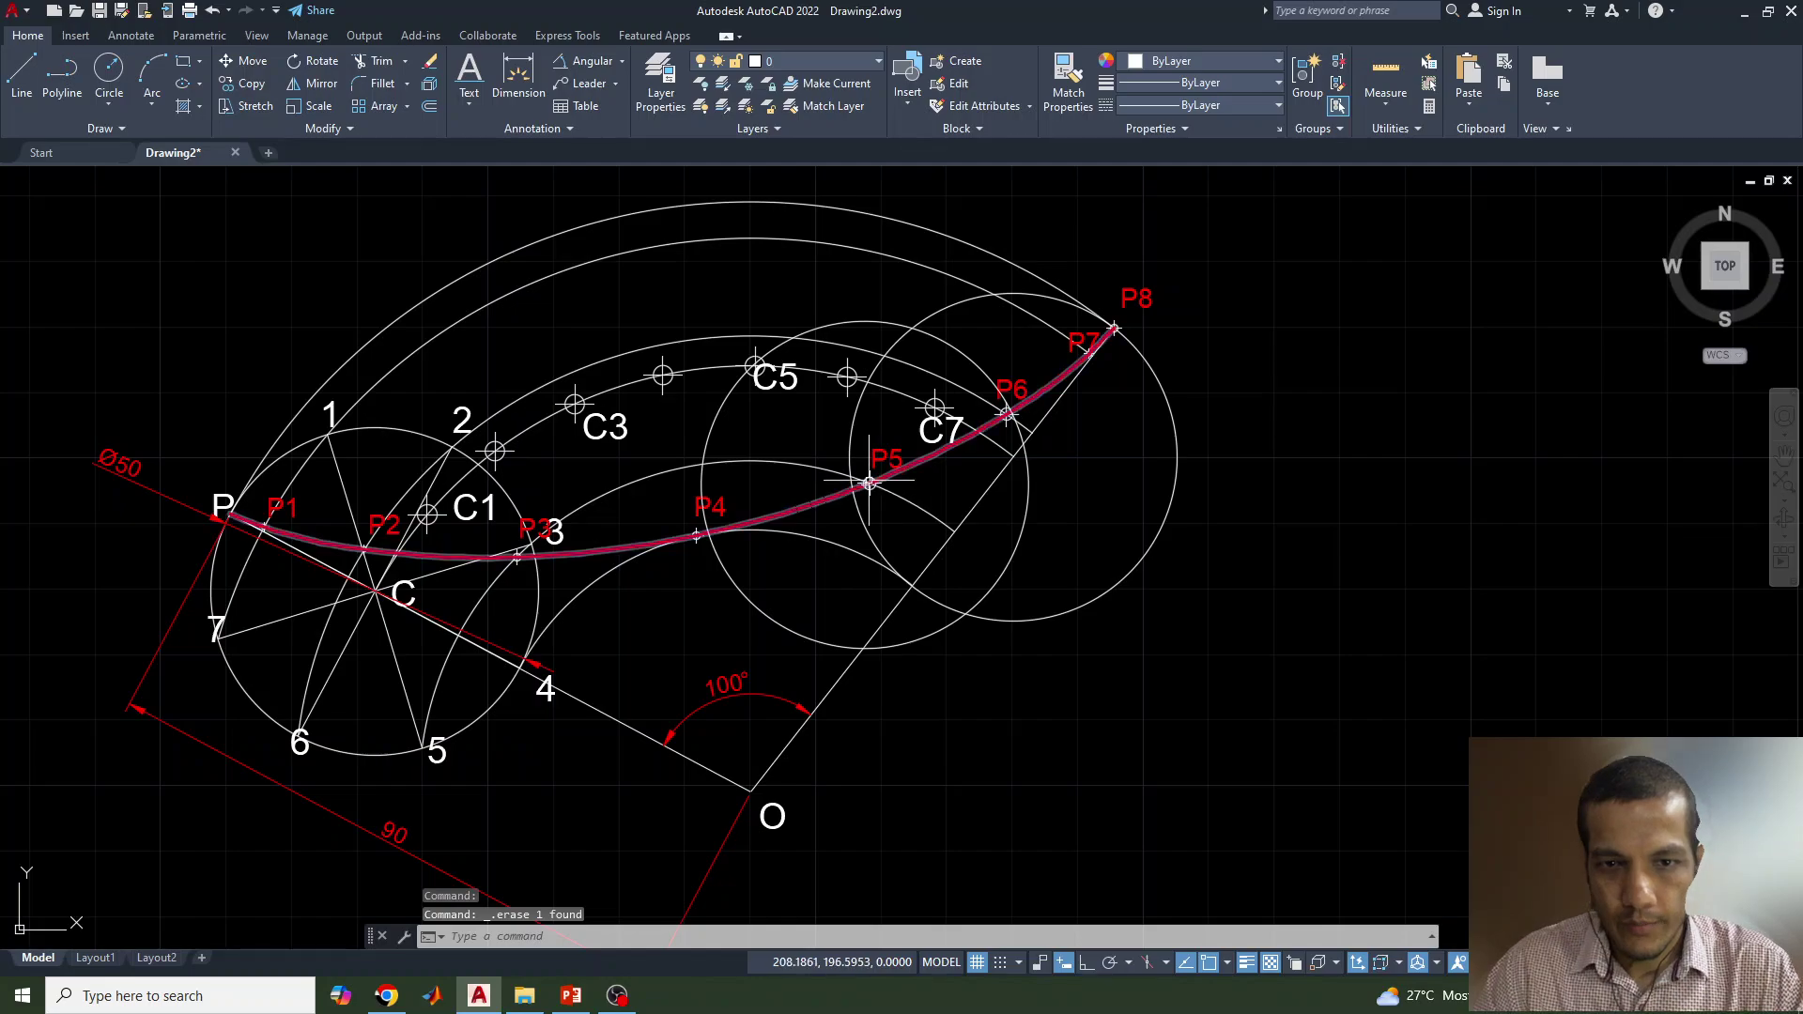
scroll(889, 500, up, 4)
scroll(887, 498, down, 2)
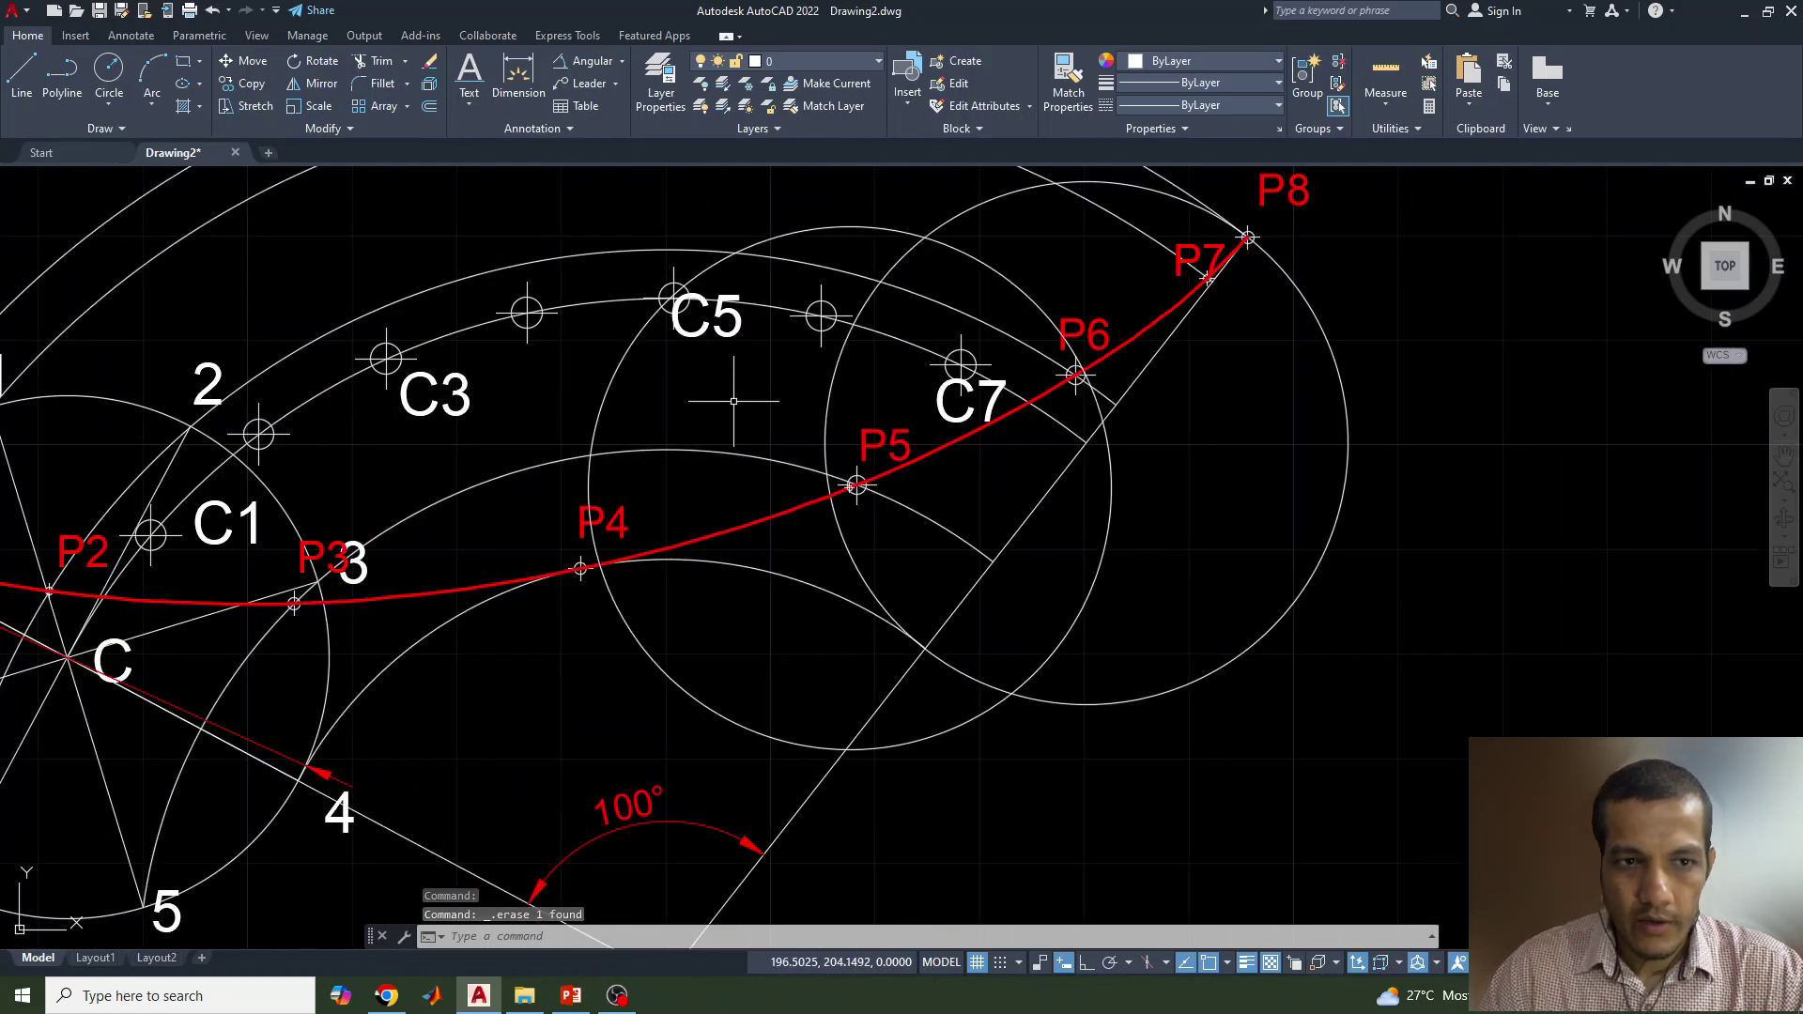
mouse_move(733, 401)
middle_down()
mouse_move(926, 382)
mouse_move(989, 411)
middle_up()
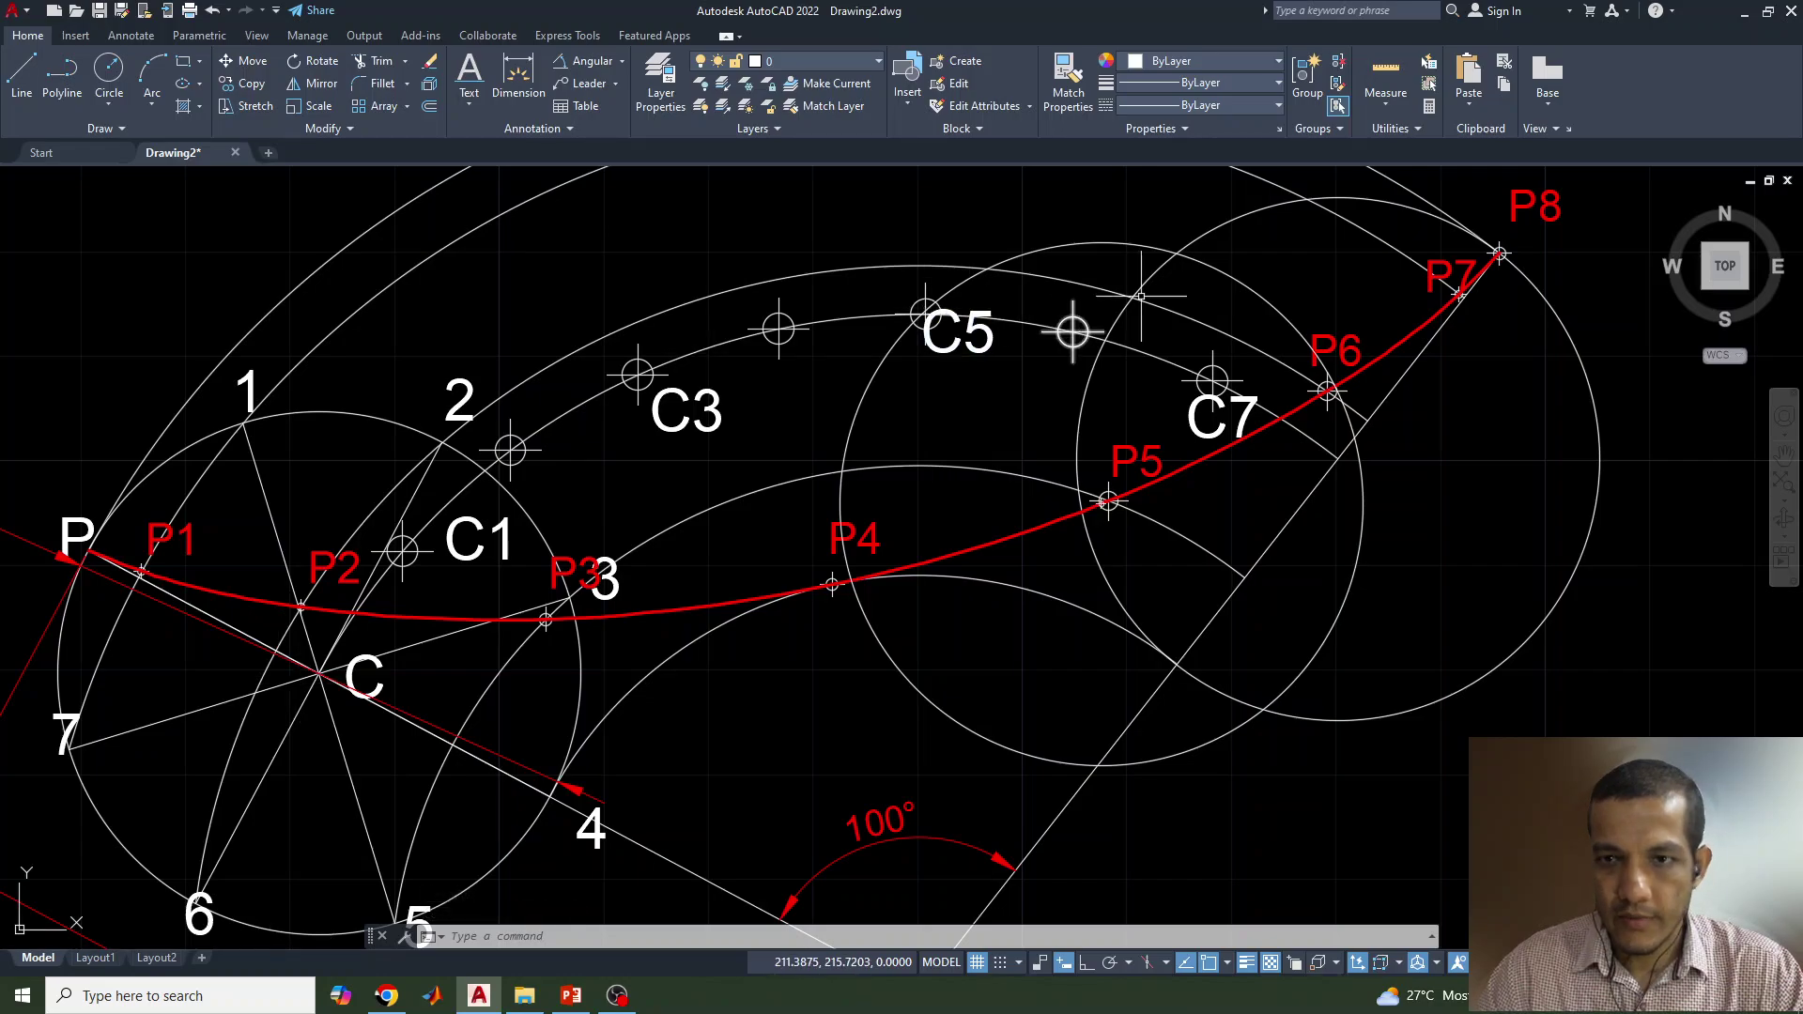
click(1594, 376)
key(Delete)
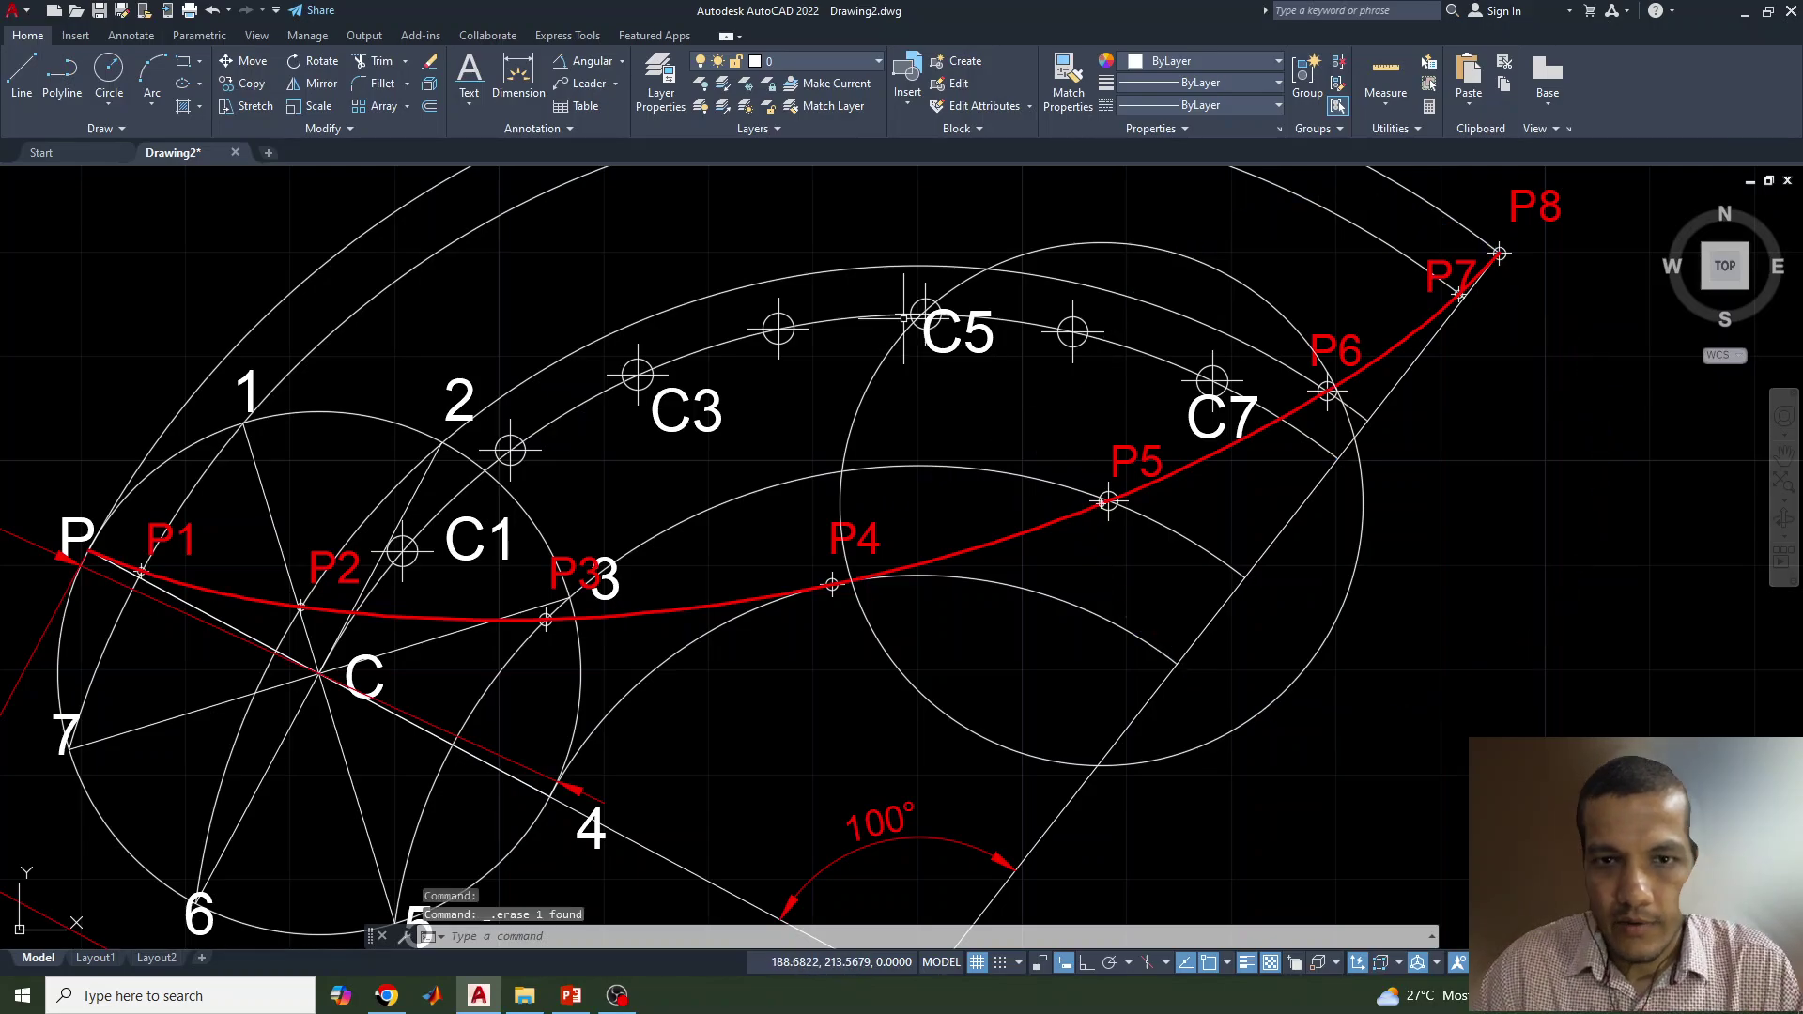
Step: Place a point where the radius 25 circle crosses the arc of centres, beside C5
scroll(904, 318, up, 2)
scroll(934, 319, up, 4)
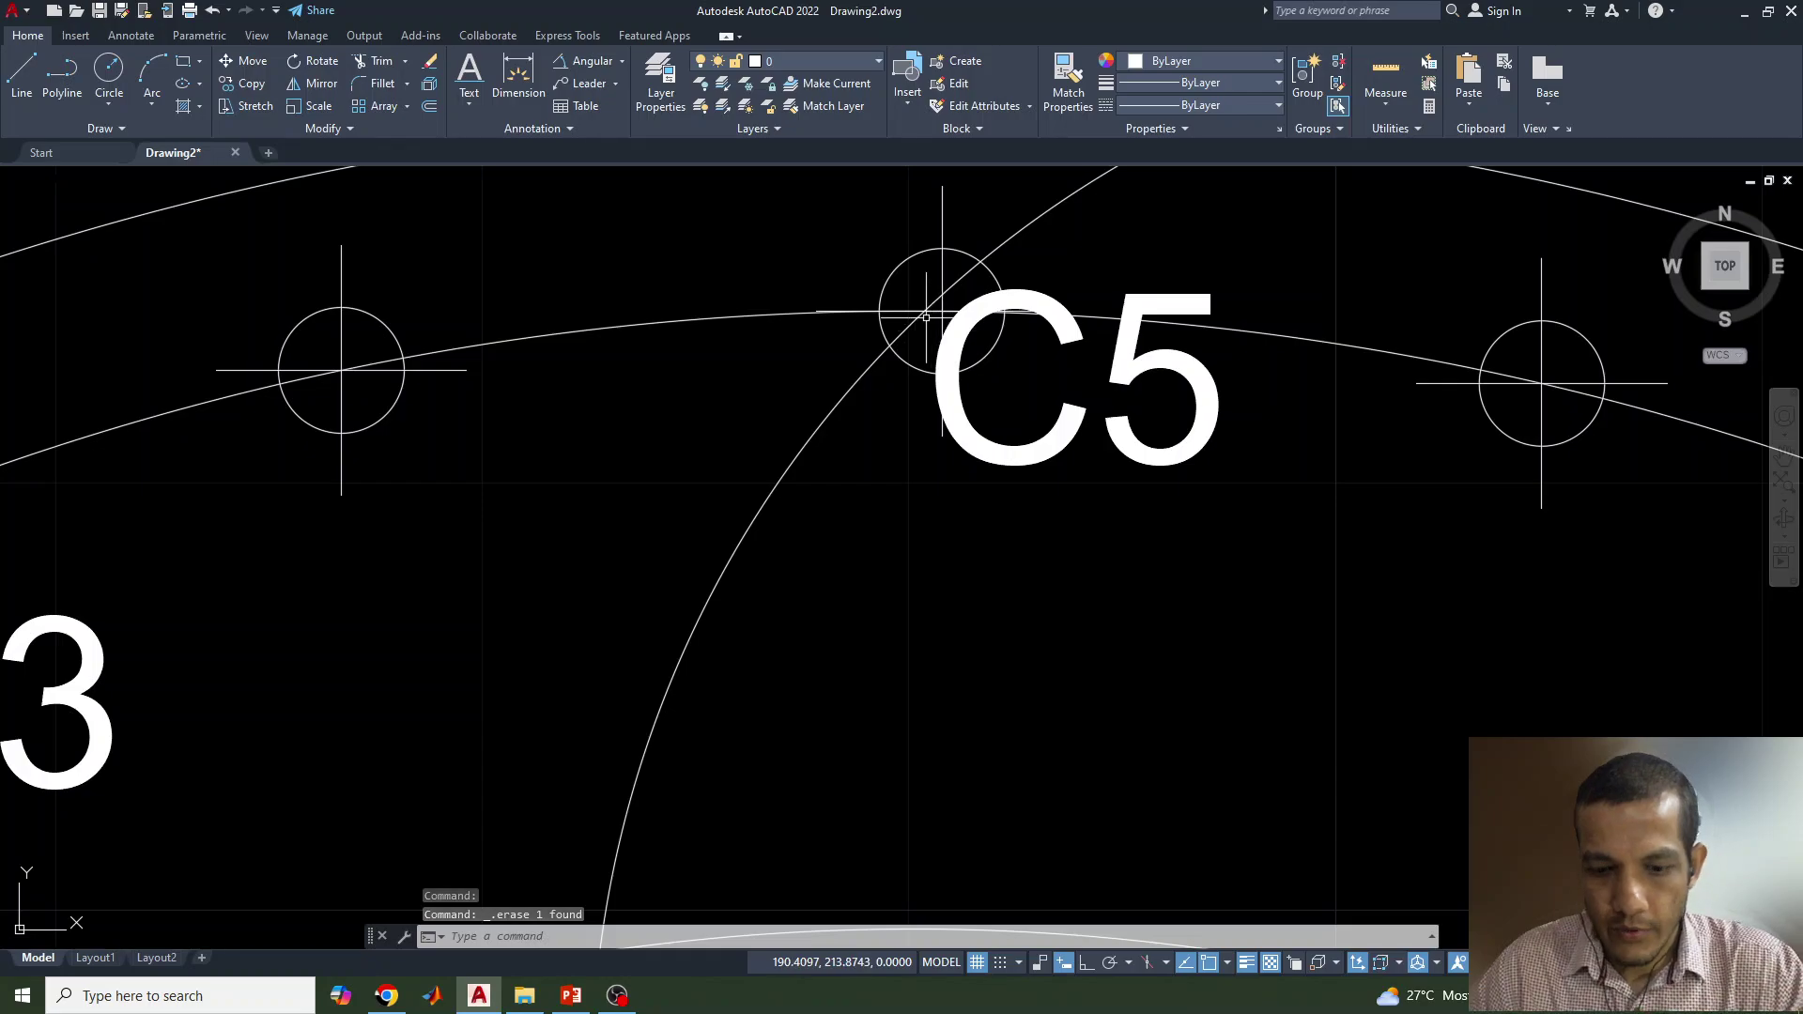
text(po)
key(Return)
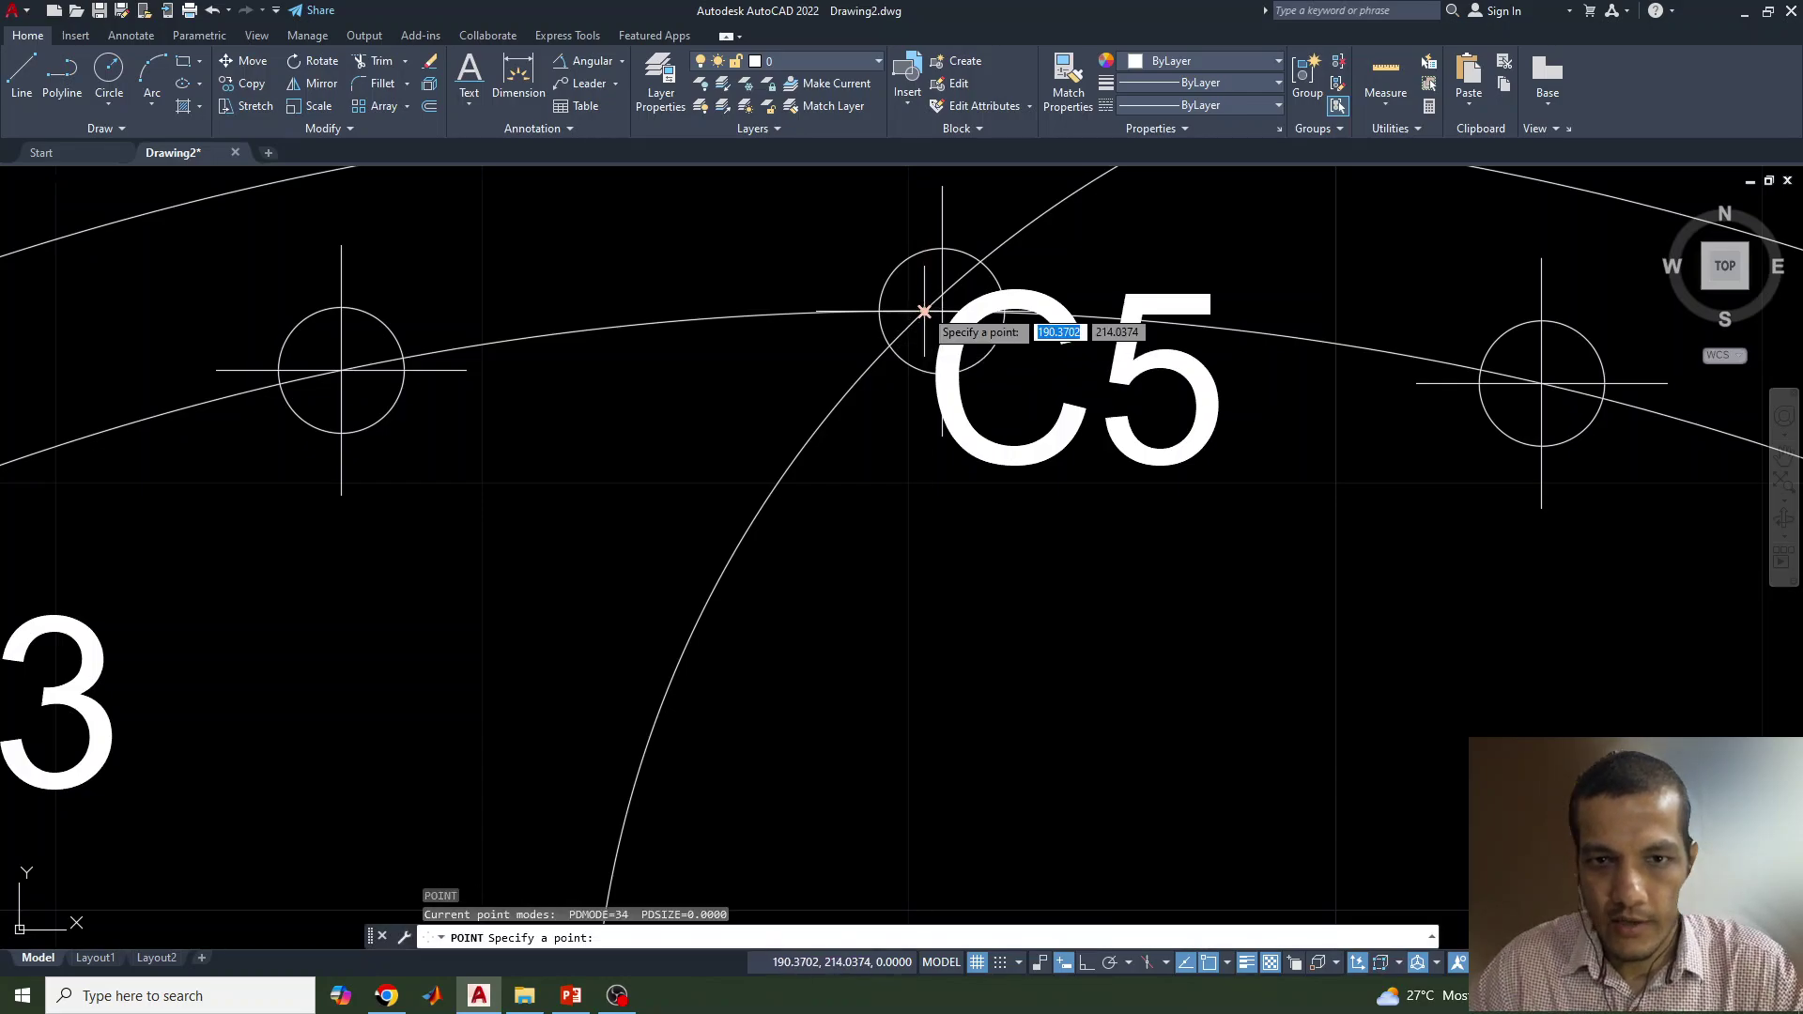
click(925, 311)
scroll(1037, 553, down, 6)
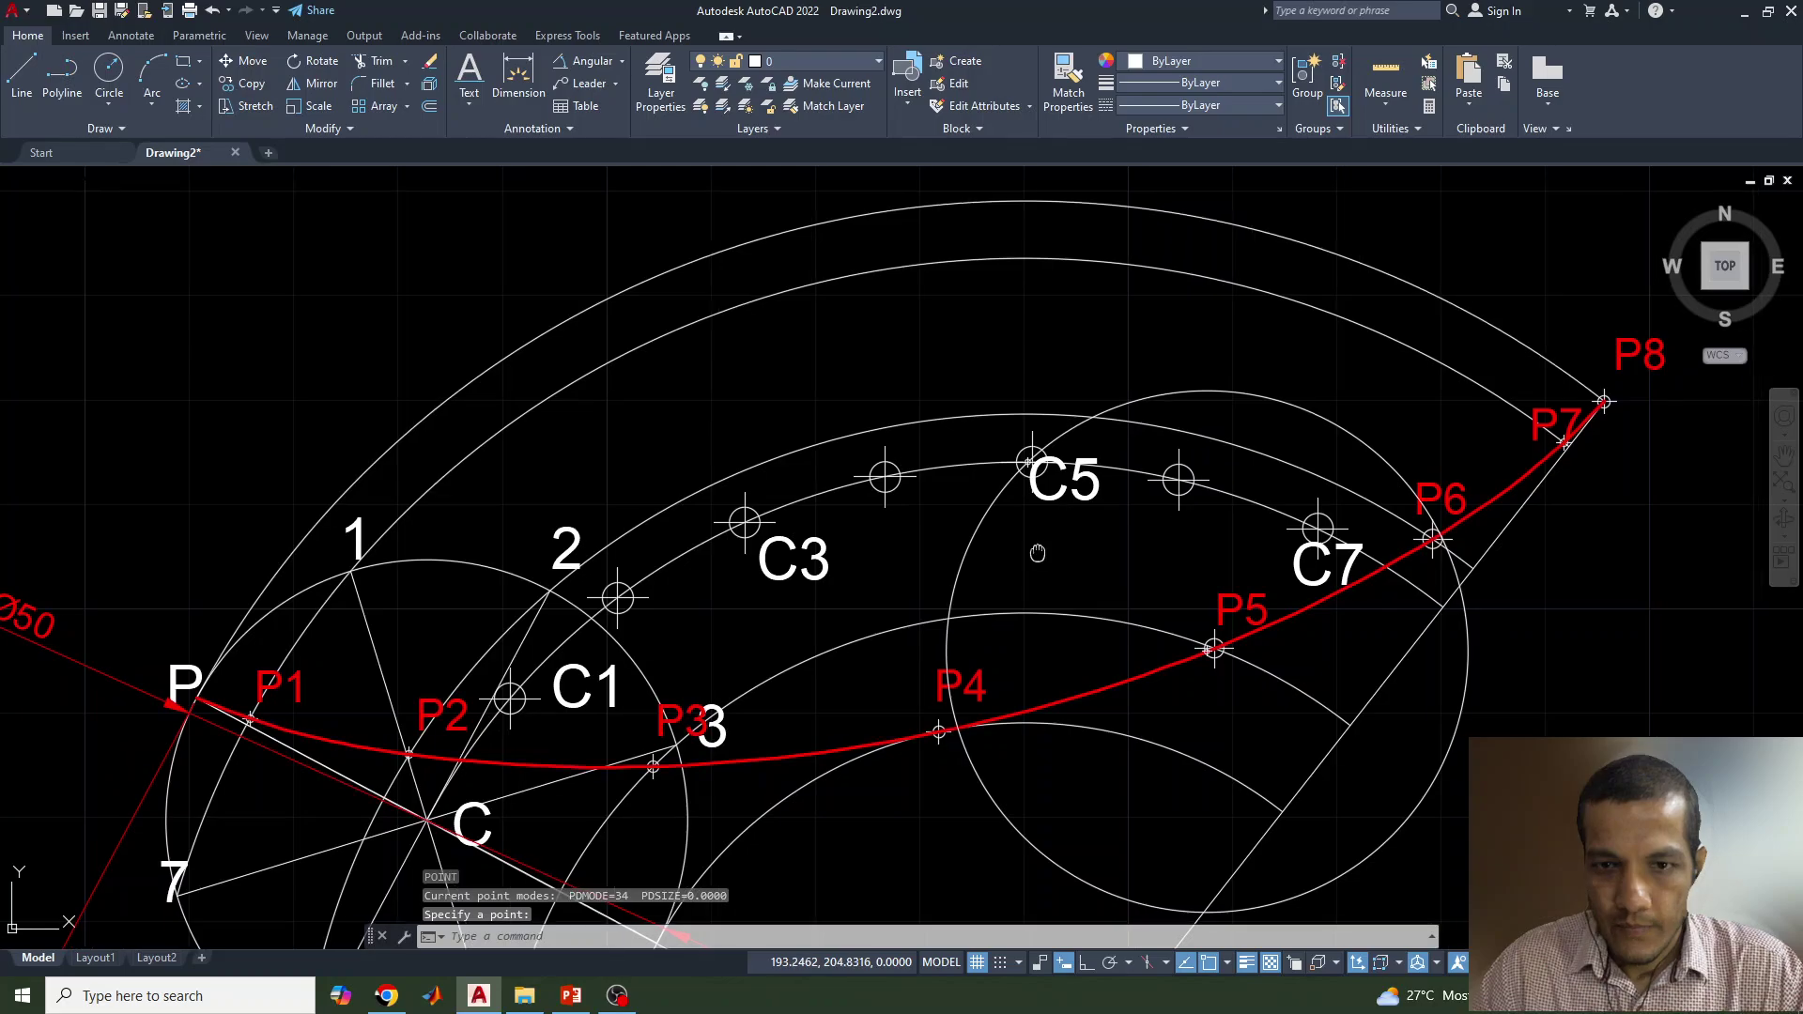
middle_drag(1037, 553, 933, 356)
scroll(934, 367, down, 2)
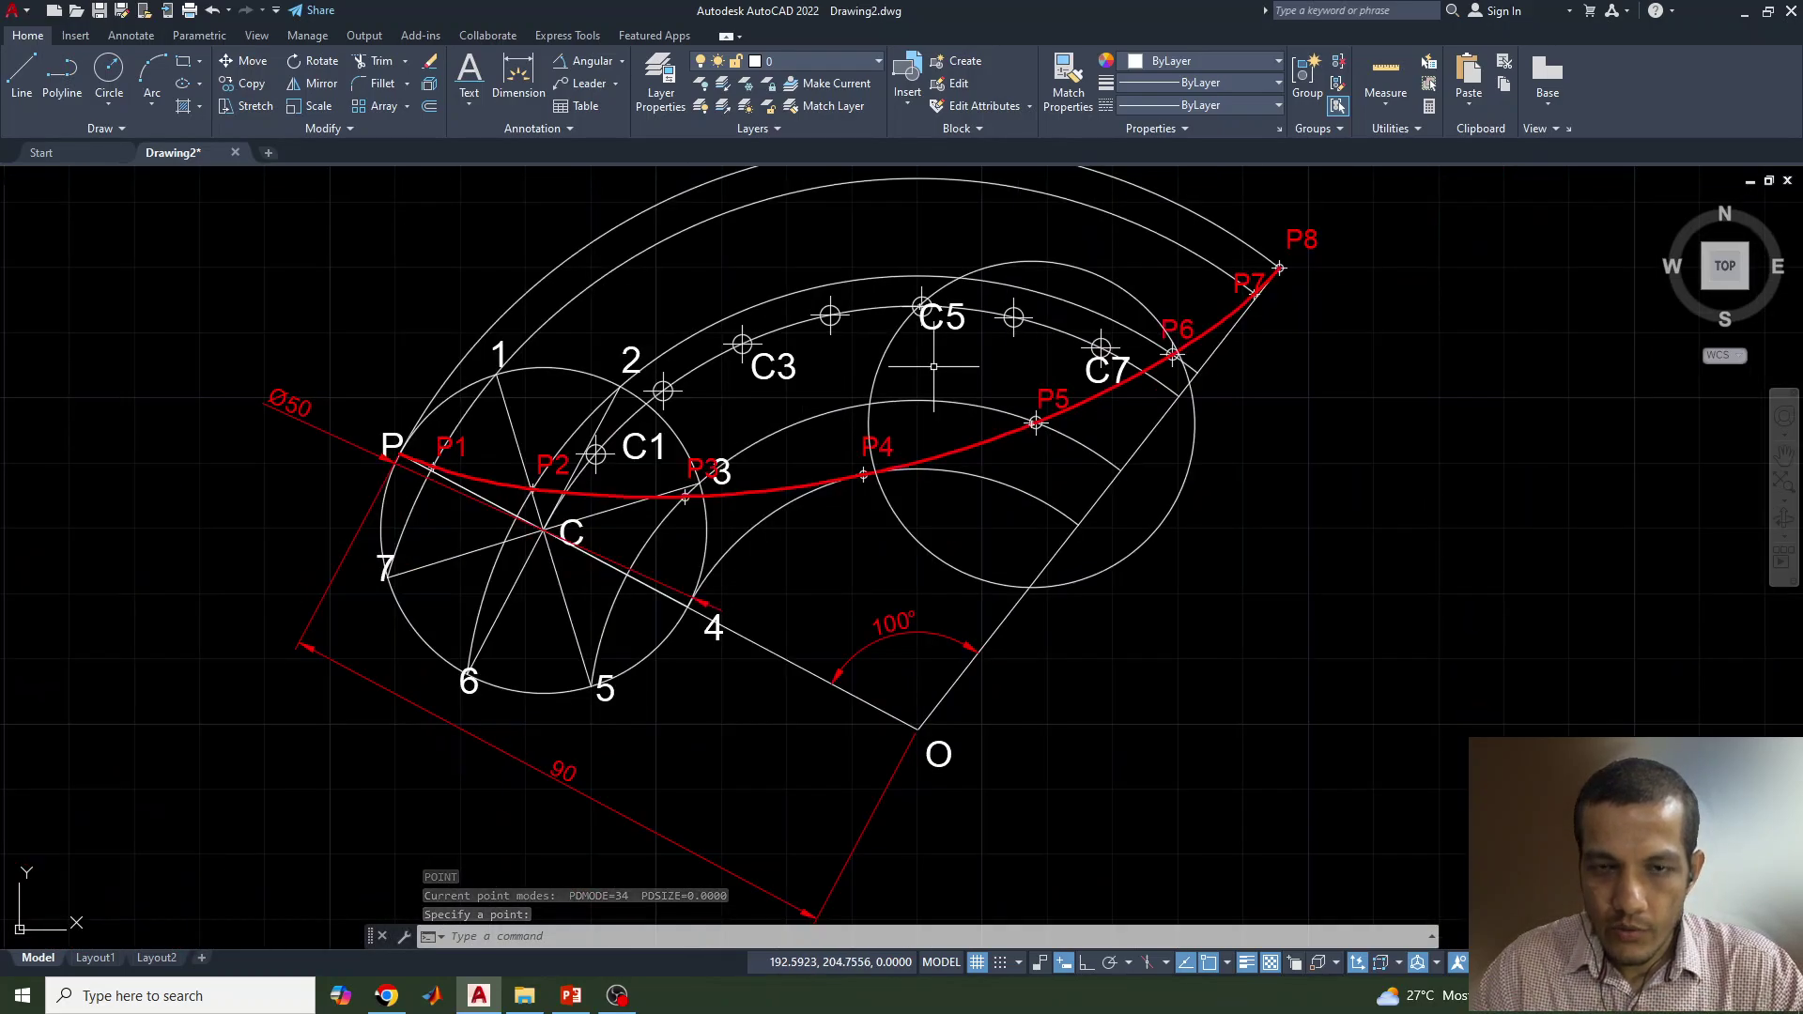
Step: Draw a line from O to the new point beside C5
scroll(933, 366, up, 2)
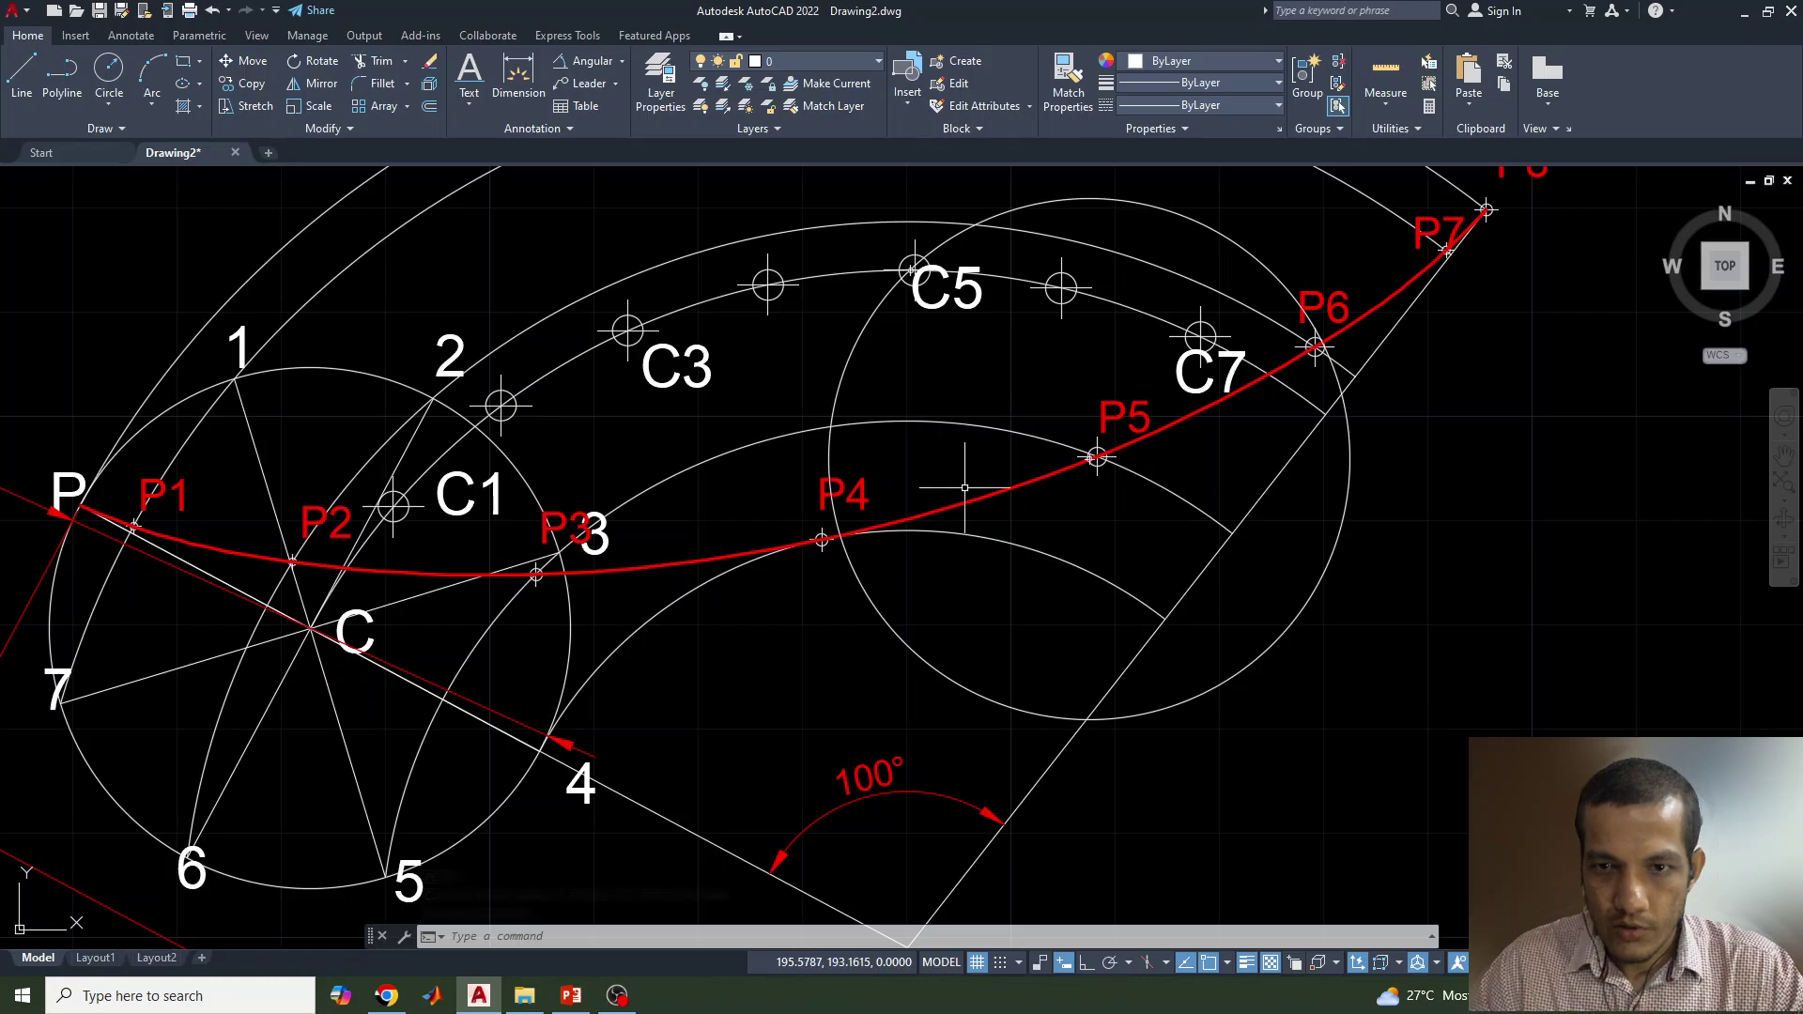
text(l)
key(Return)
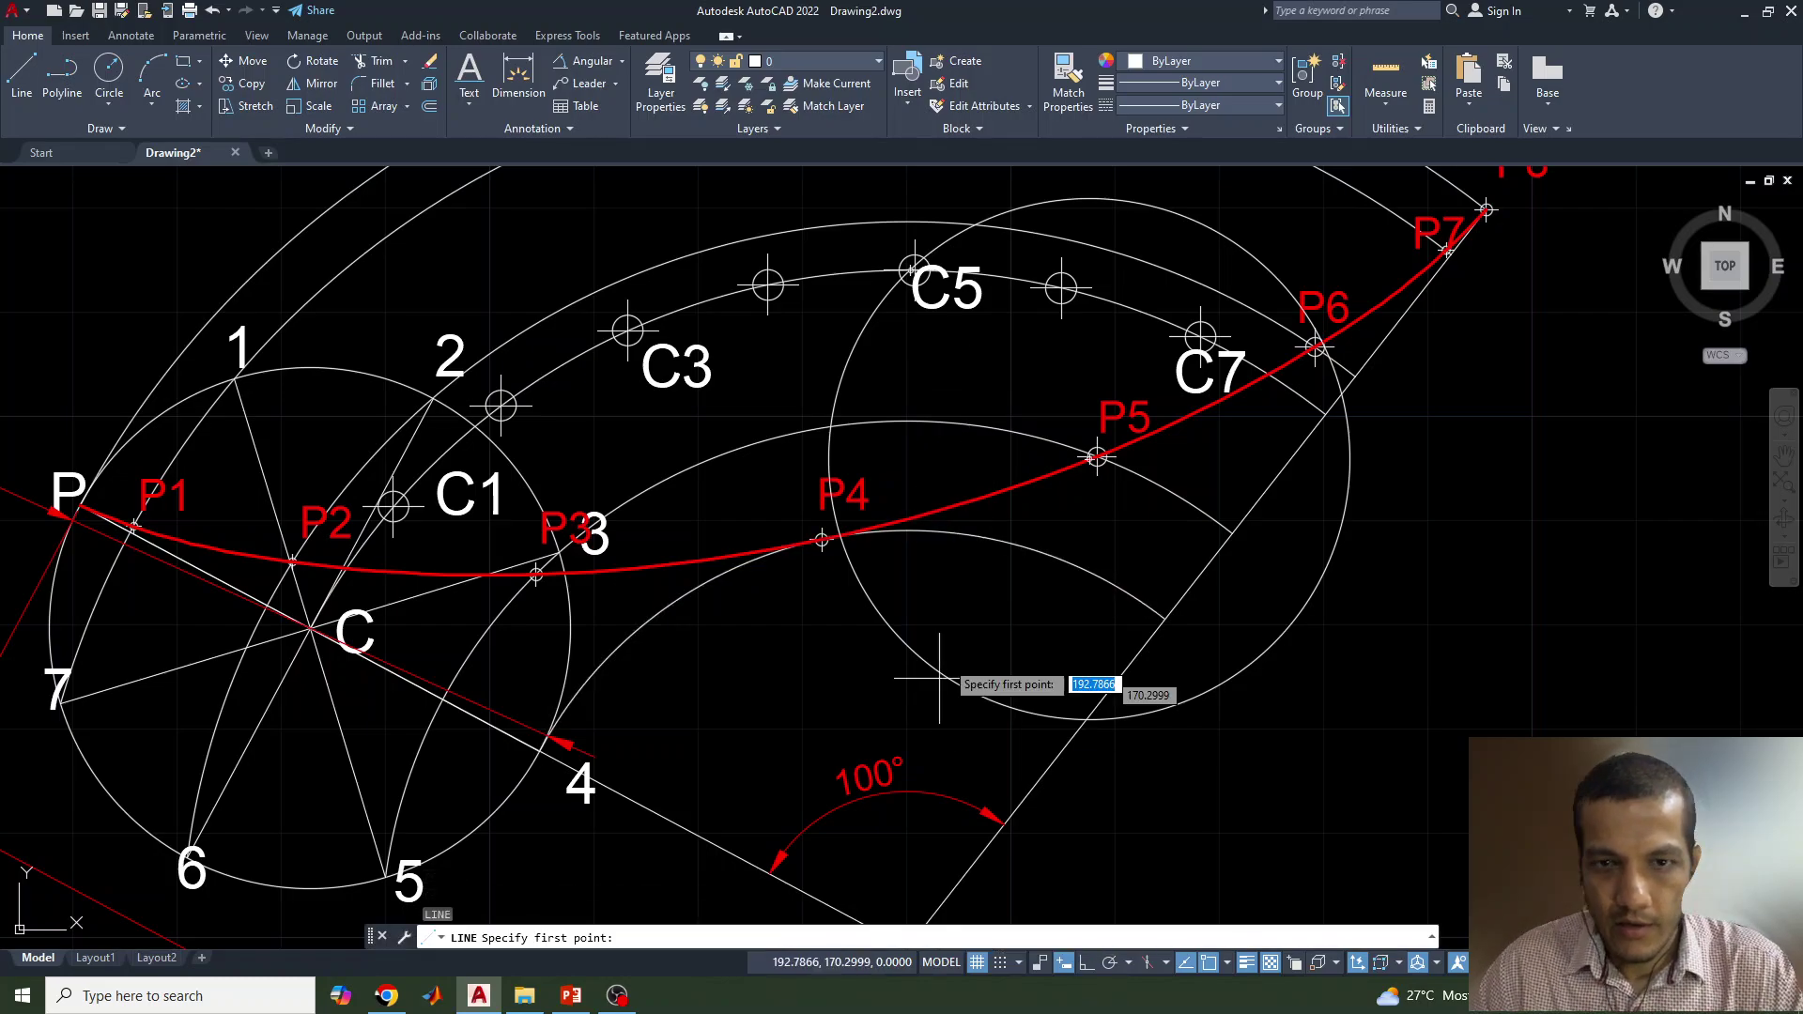
scroll(939, 678, down, 2)
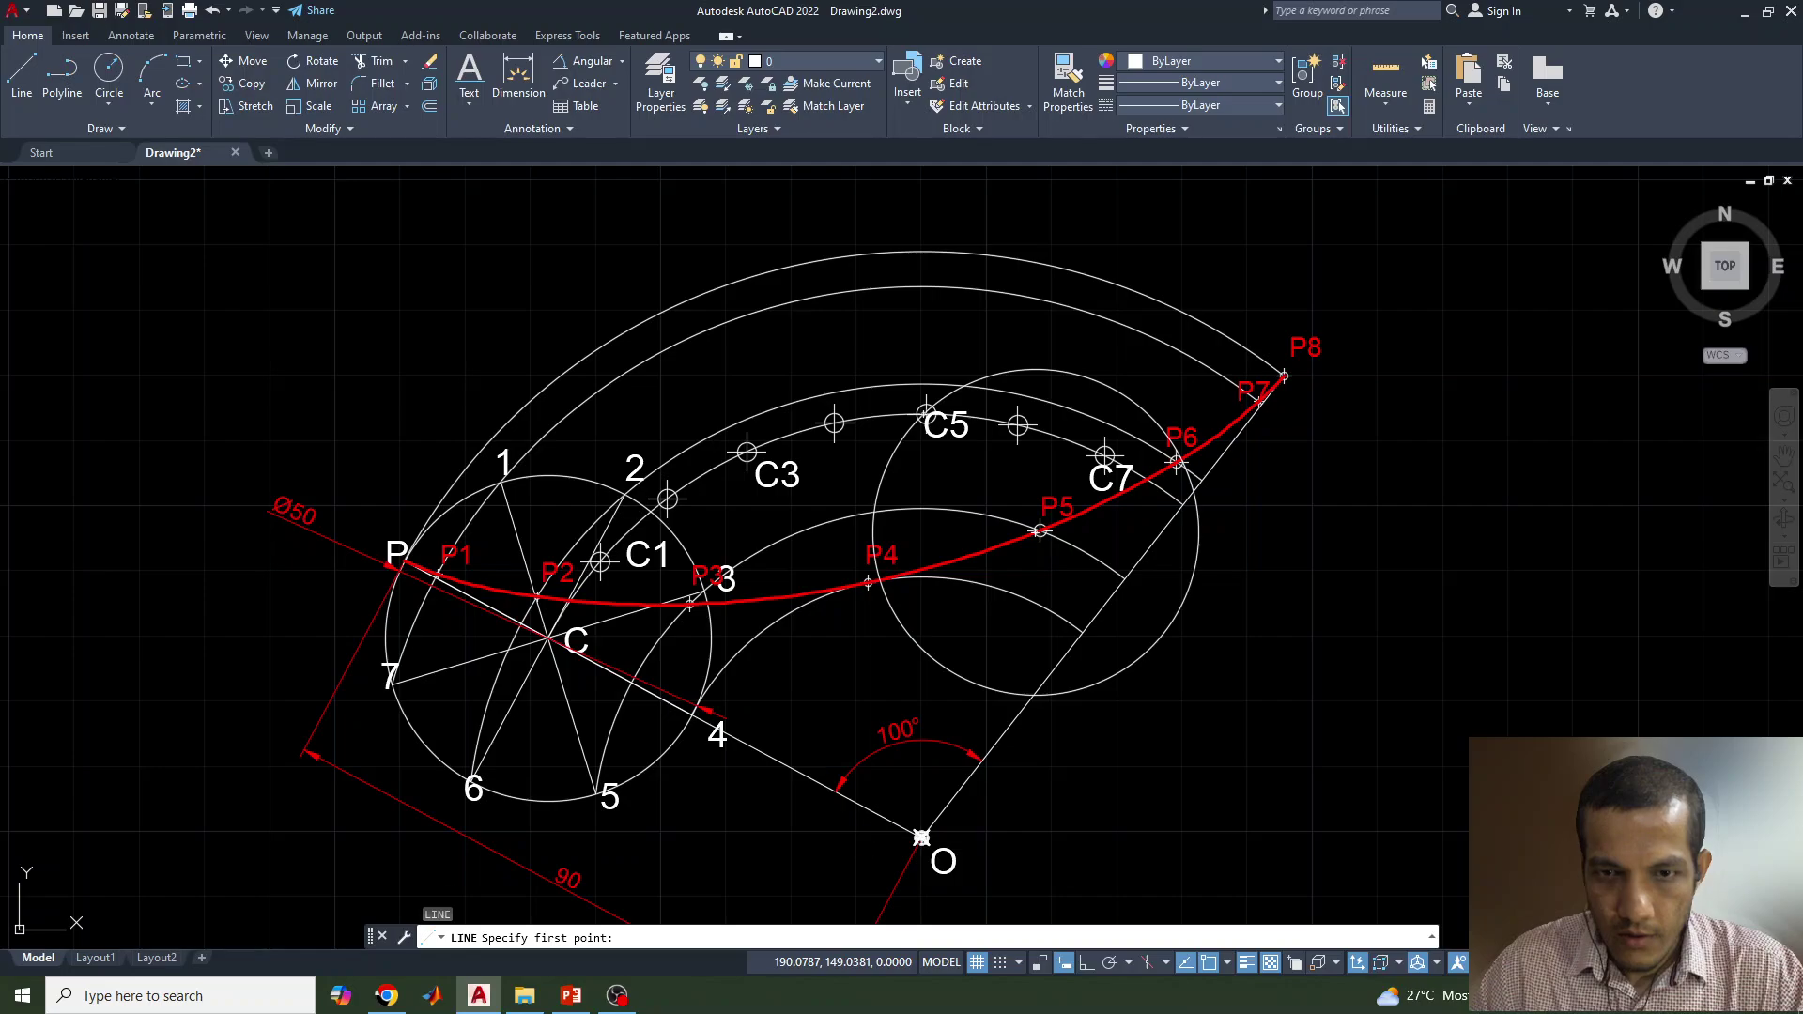
click(921, 837)
scroll(925, 418, up, 4)
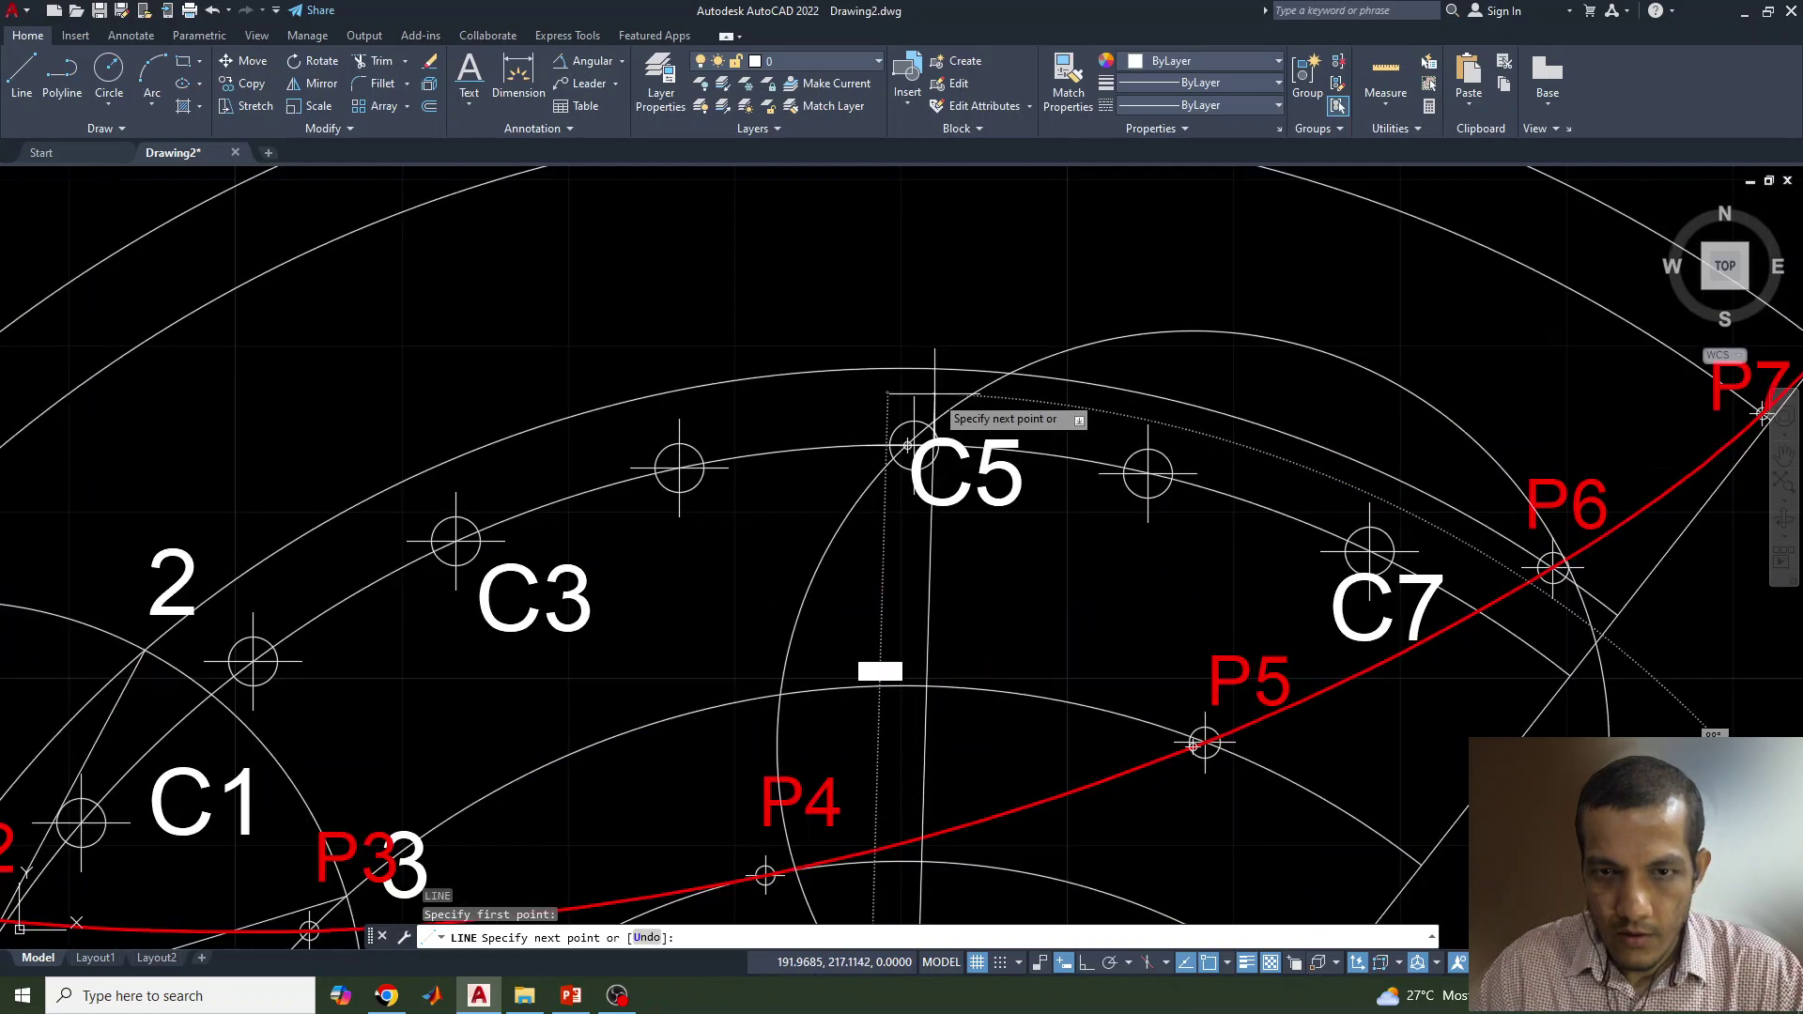
click(907, 441)
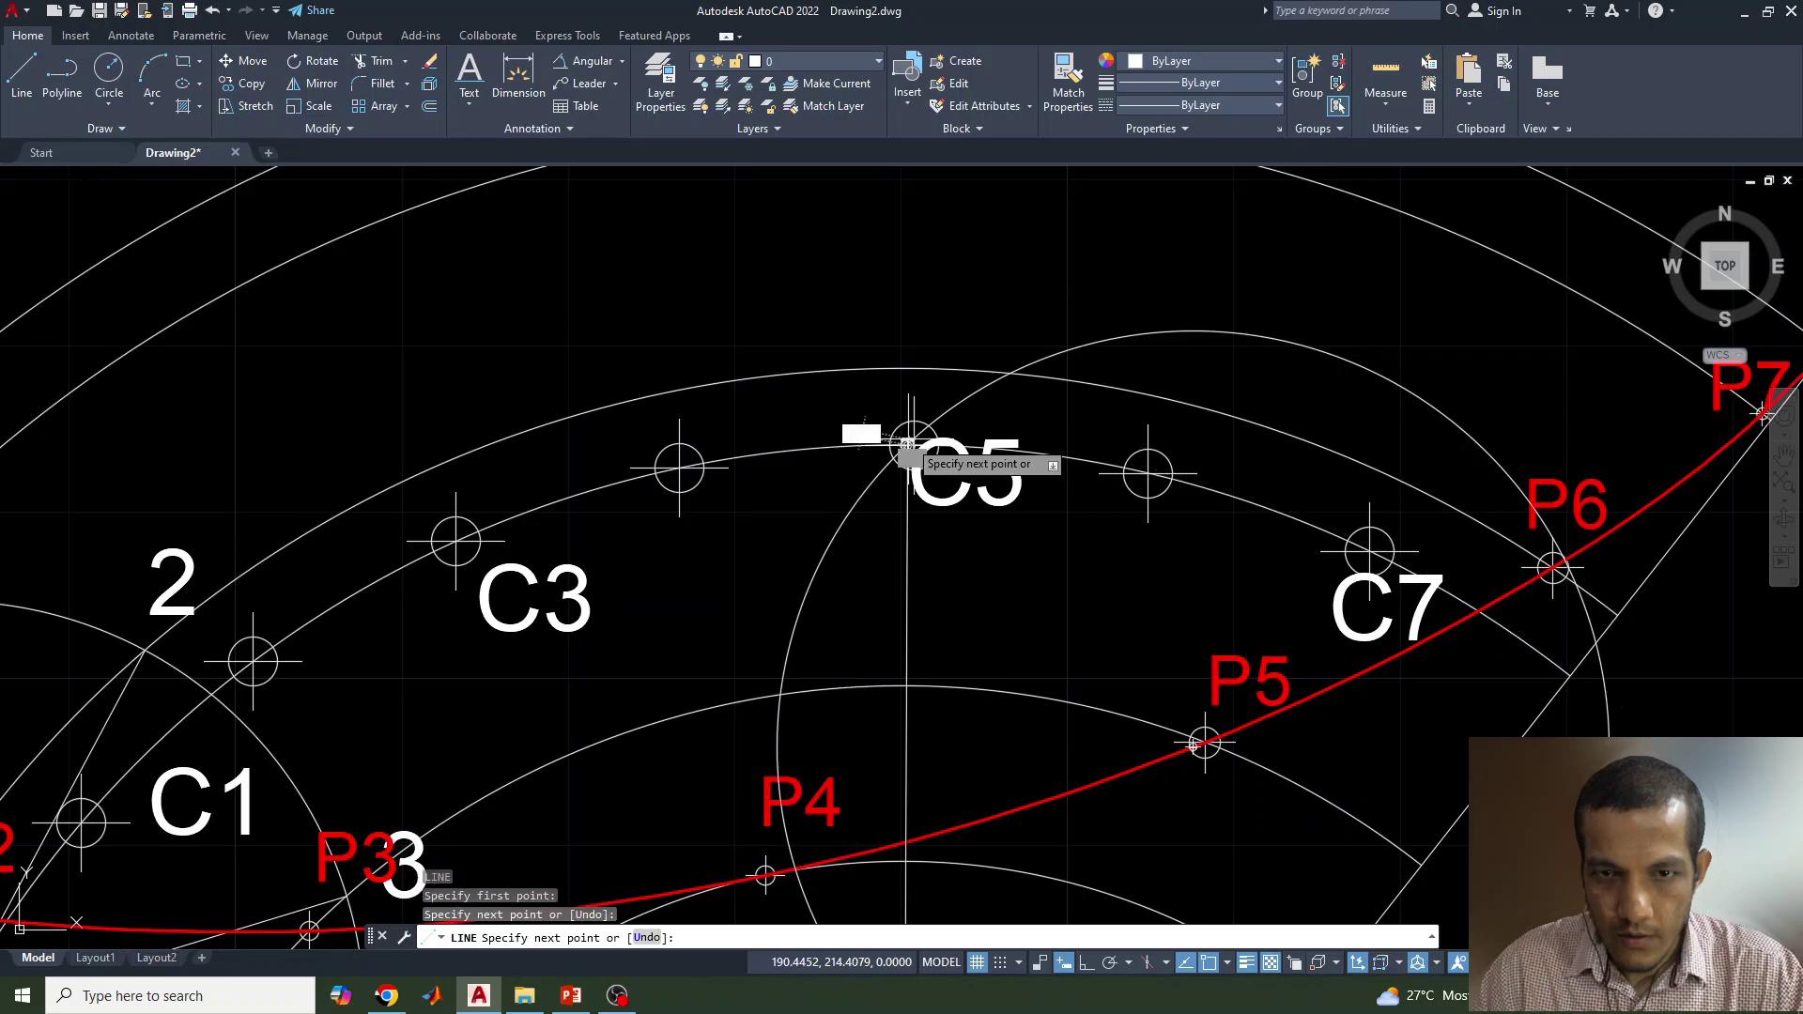
scroll(918, 314, up, 6)
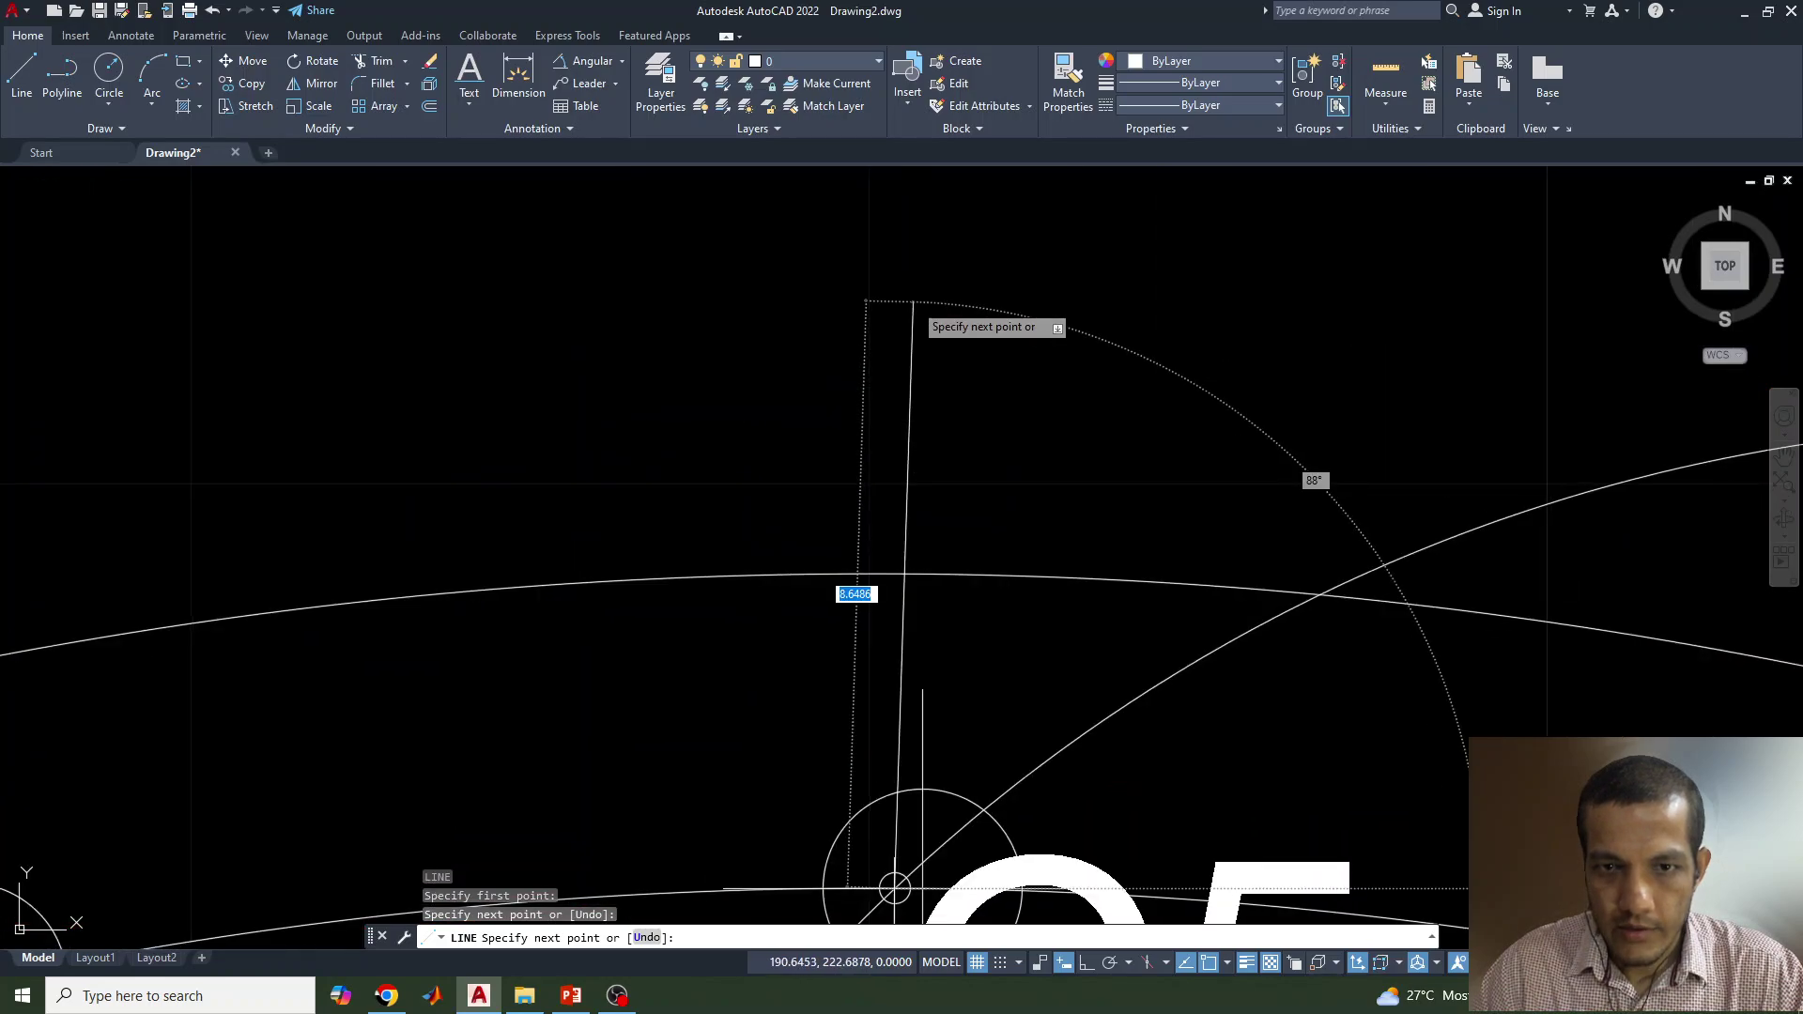
scroll(913, 302, down, 4)
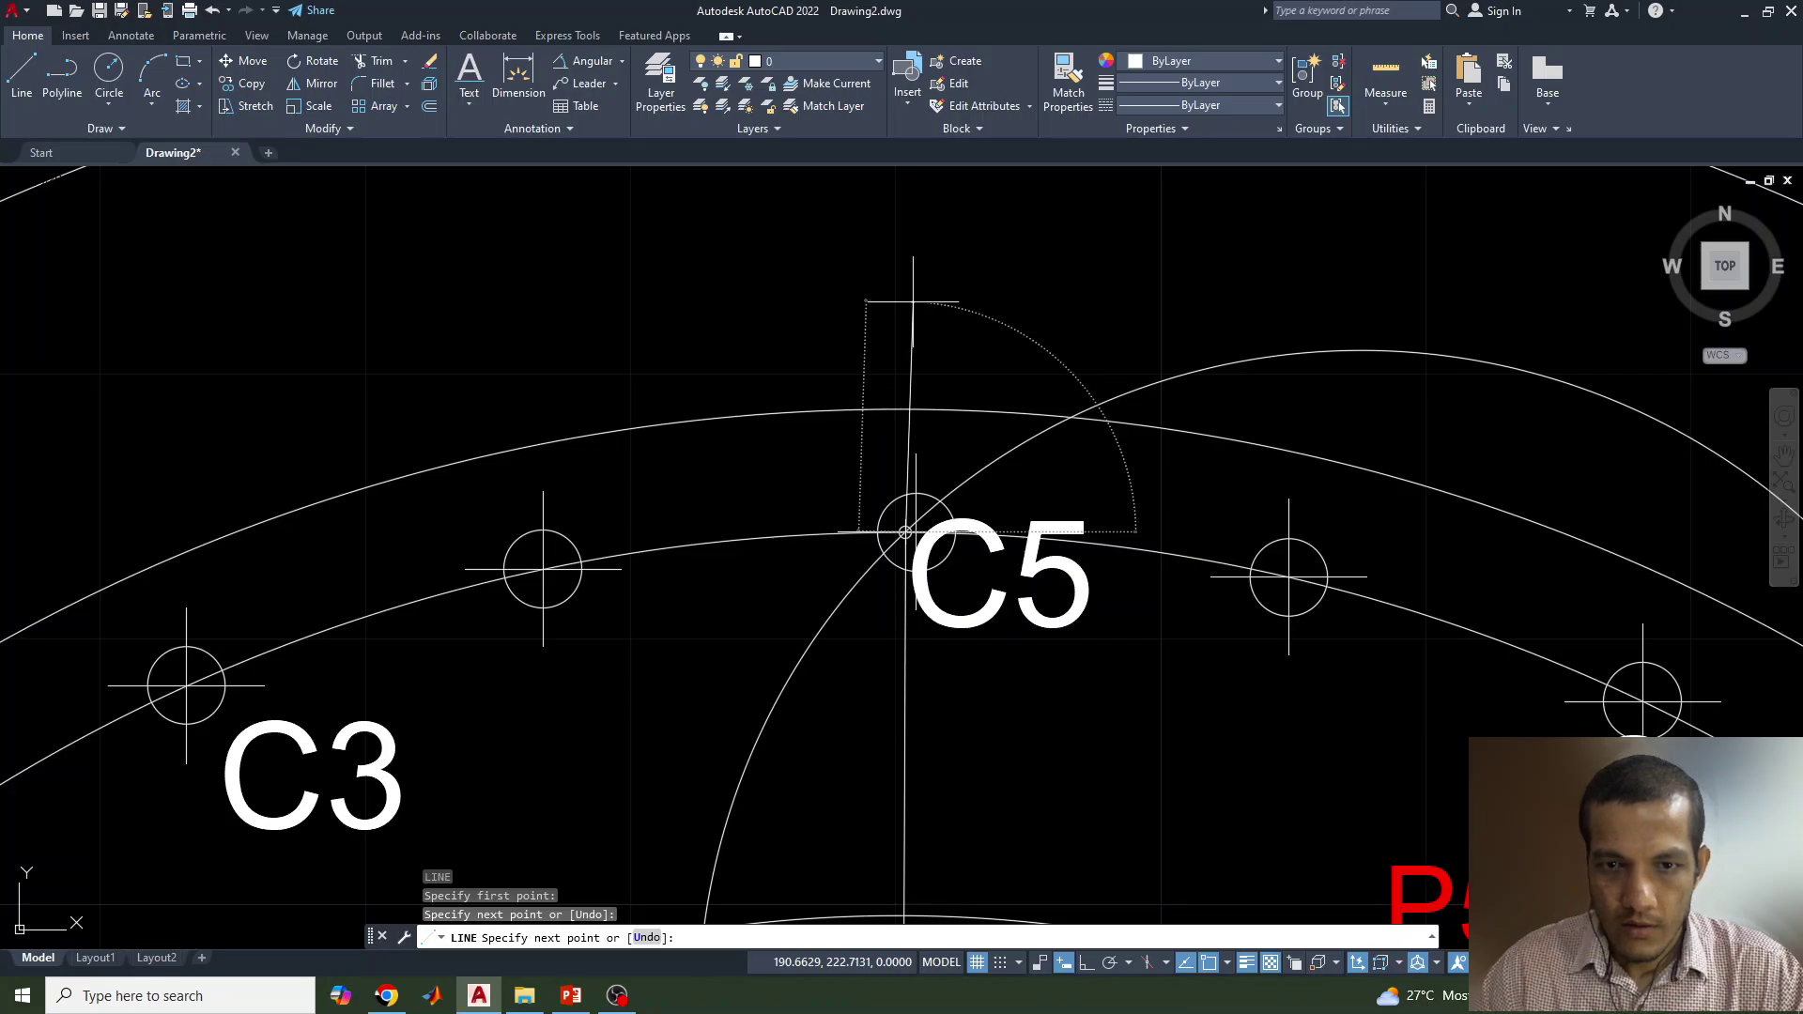
key(Return)
Step: Try to extend the line from O beyond the point beside C5 with the Extend command
click(903, 758)
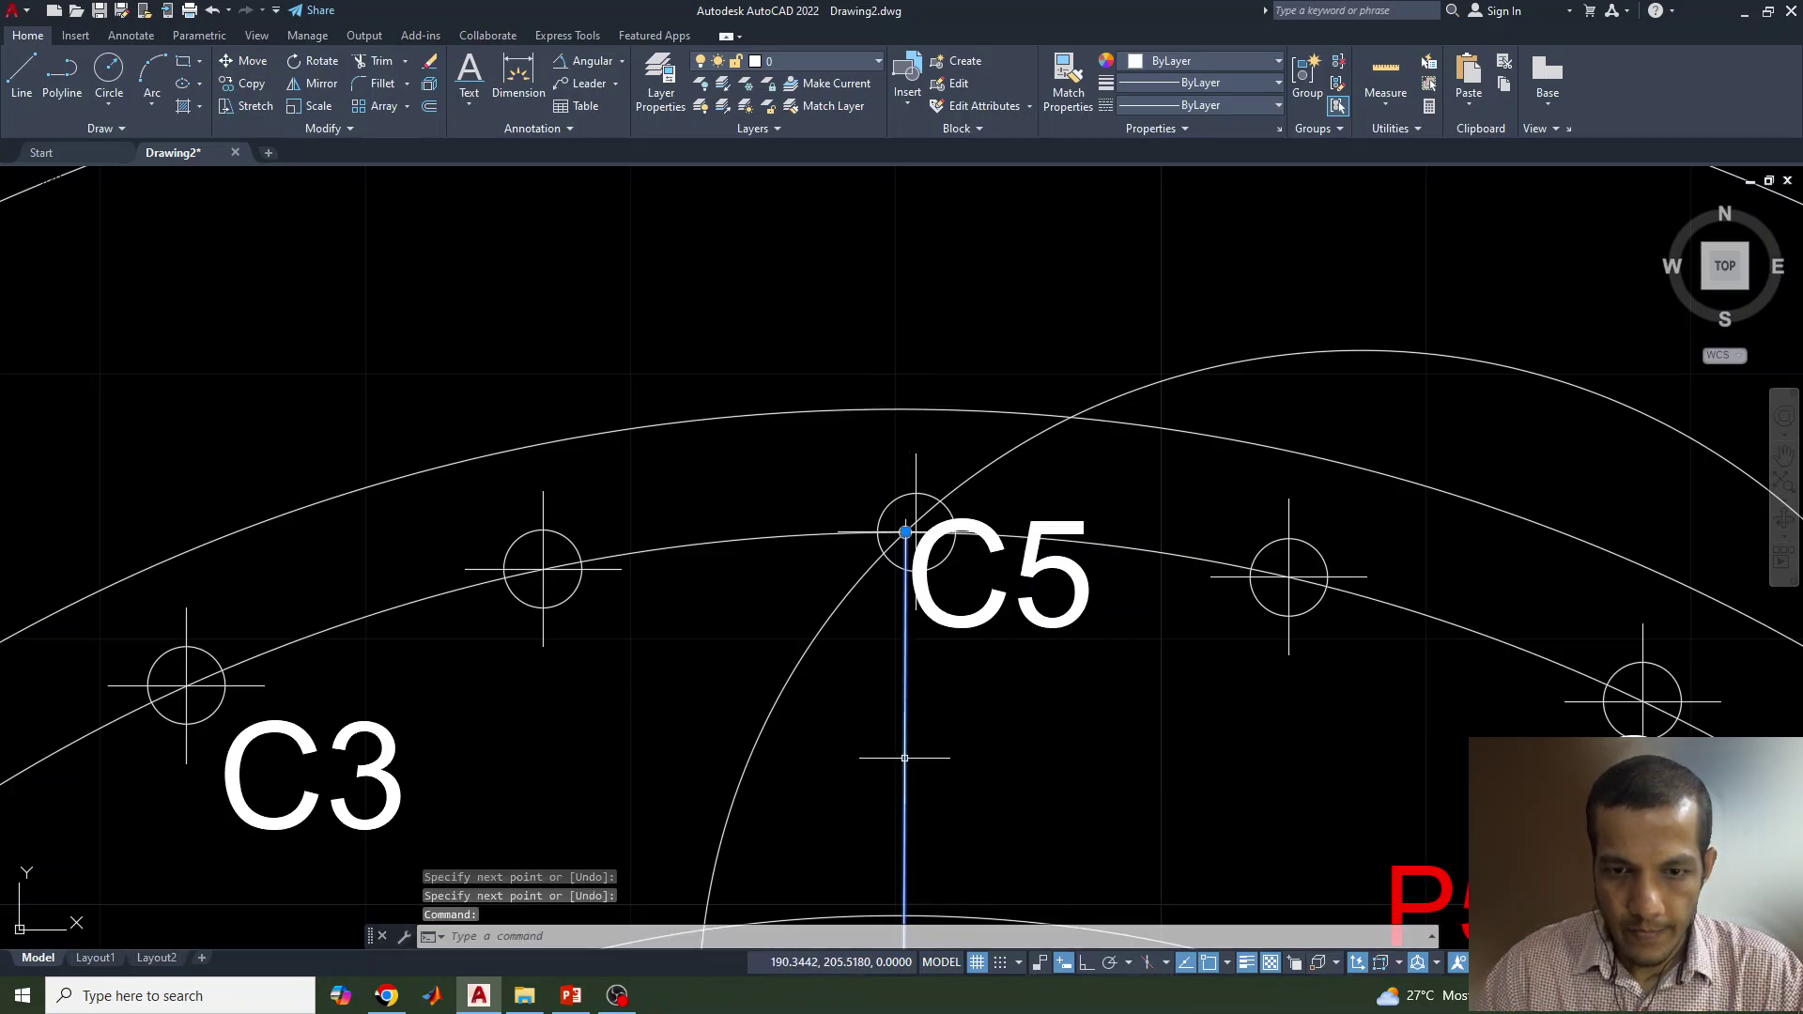
text(EXT)
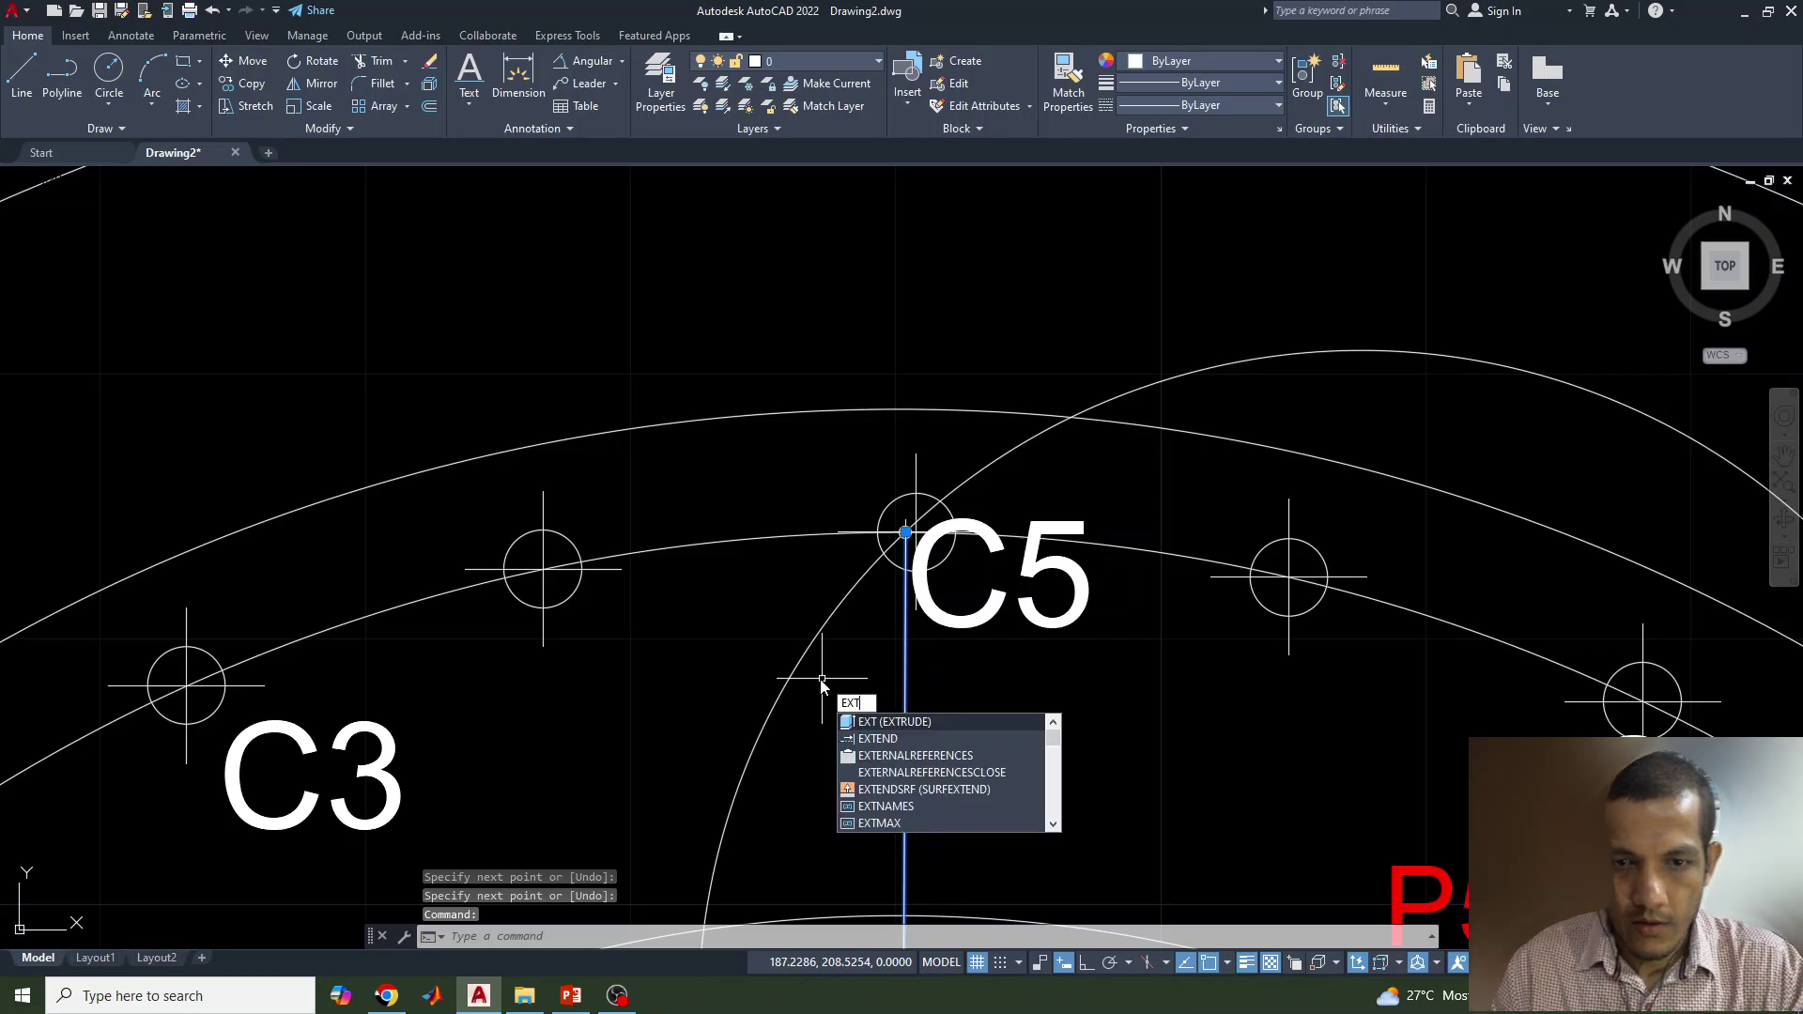
click(864, 738)
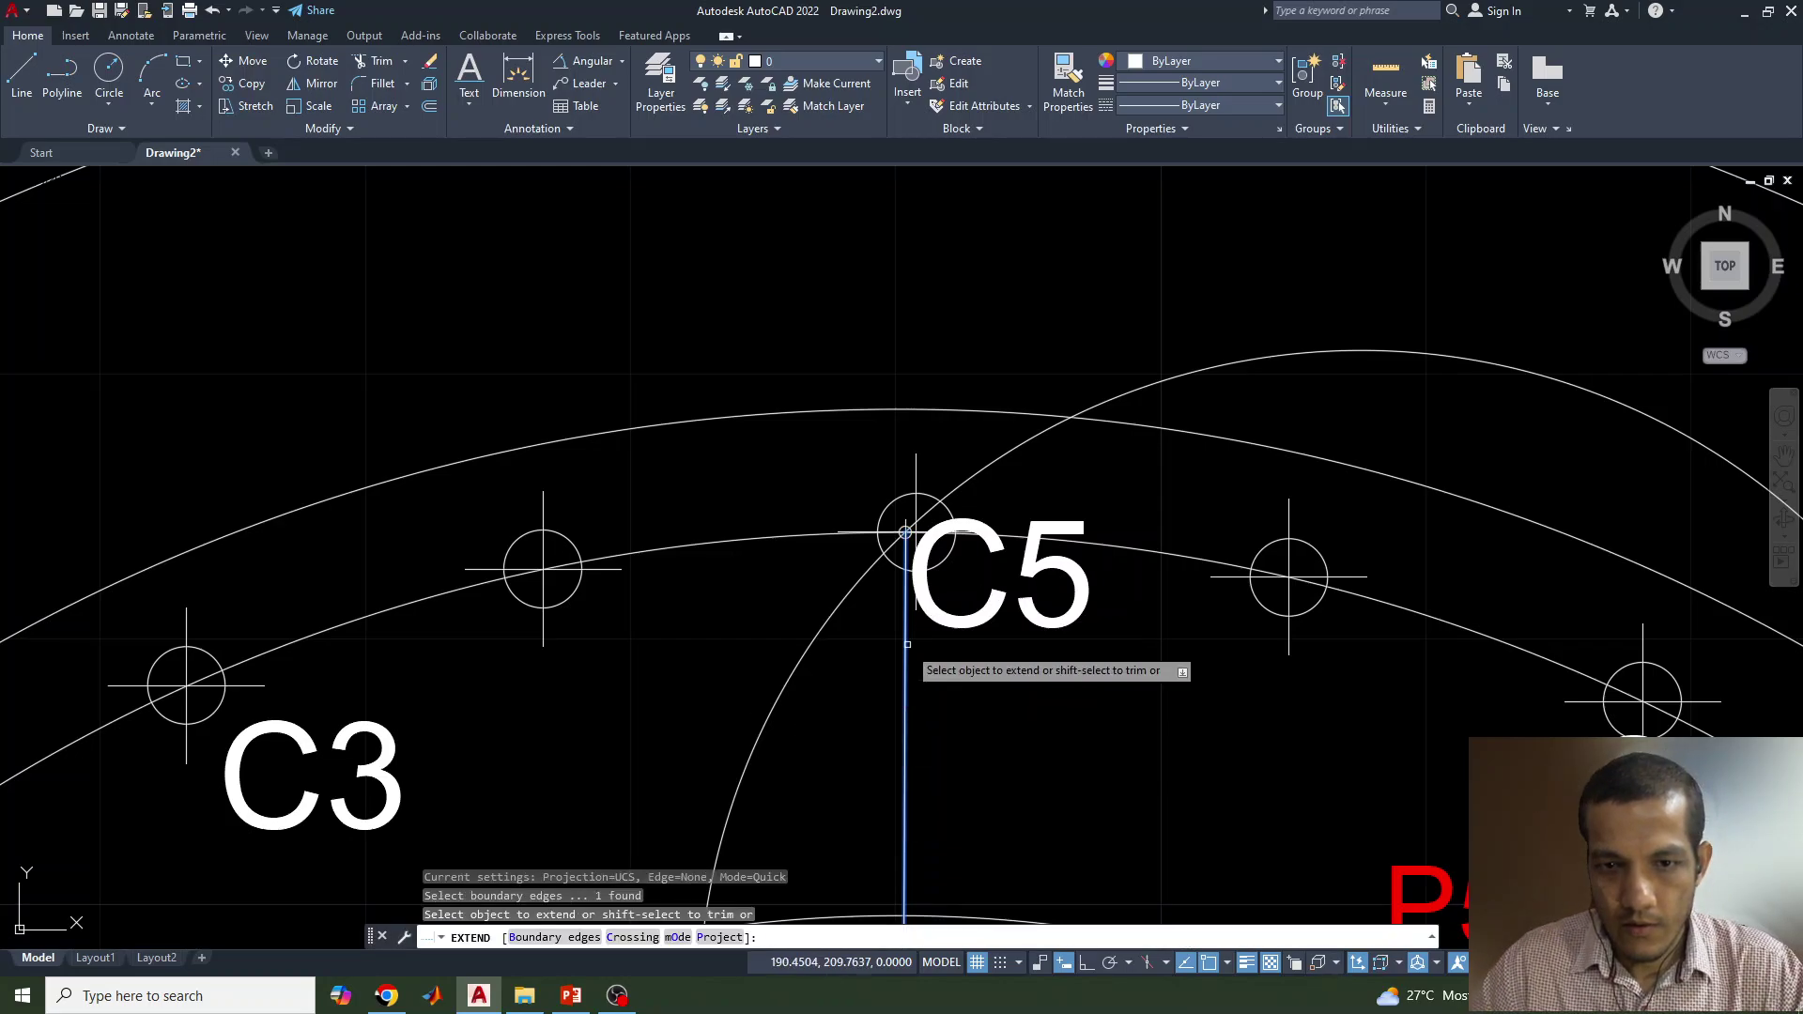
click(837, 618)
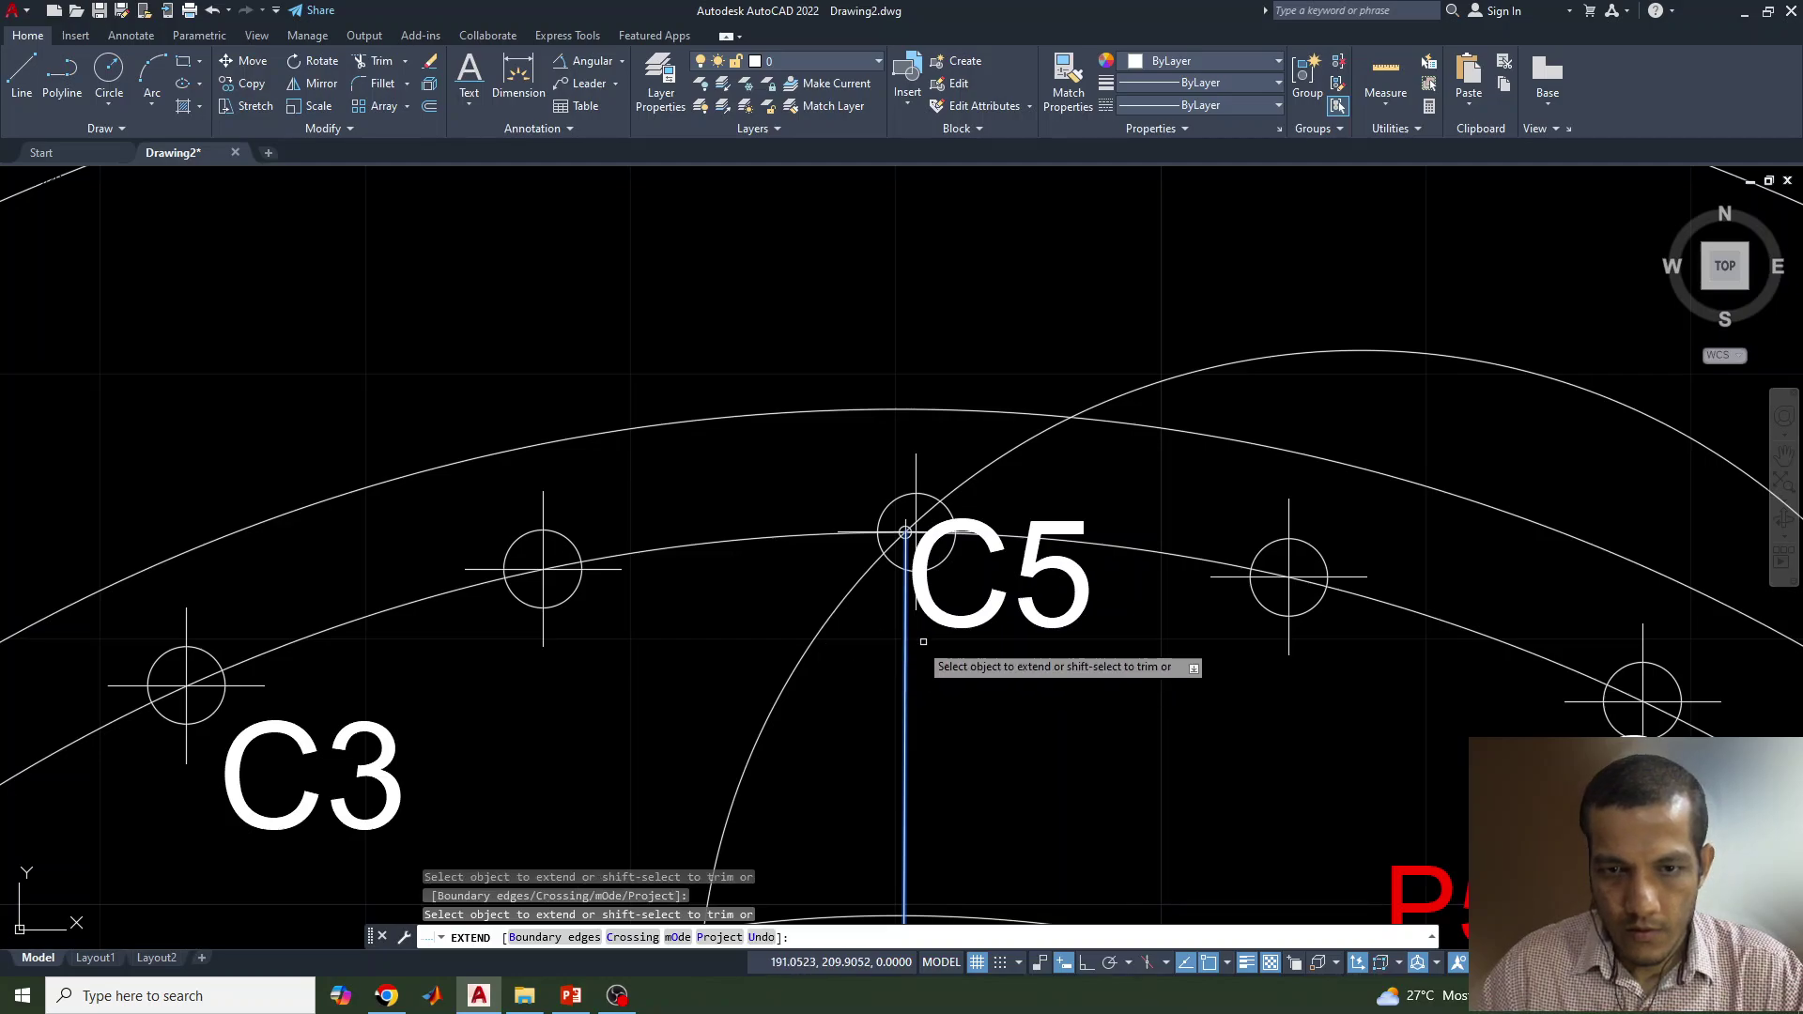
click(901, 474)
scroll(902, 460, up, 2)
key(Escape)
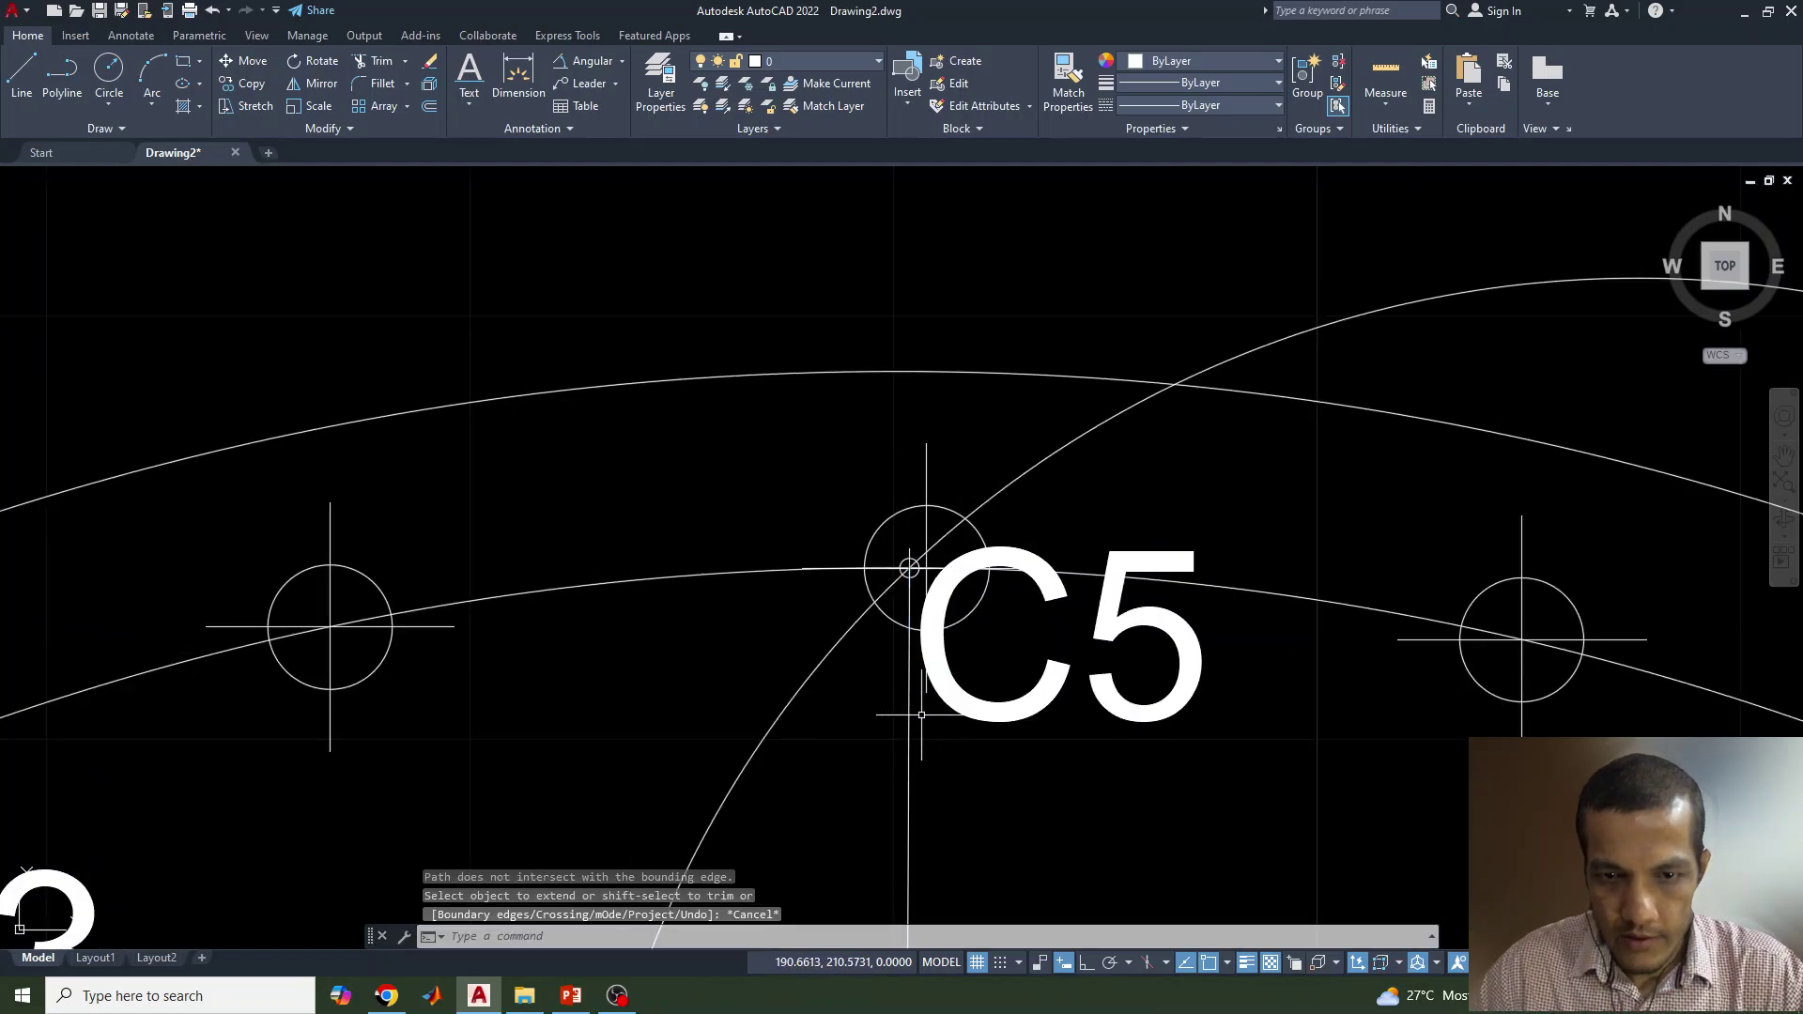
Step: Stretch the upper end of the line from O through the point beside C5 up to the outermost arc
click(913, 723)
scroll(1061, 681, down, 5)
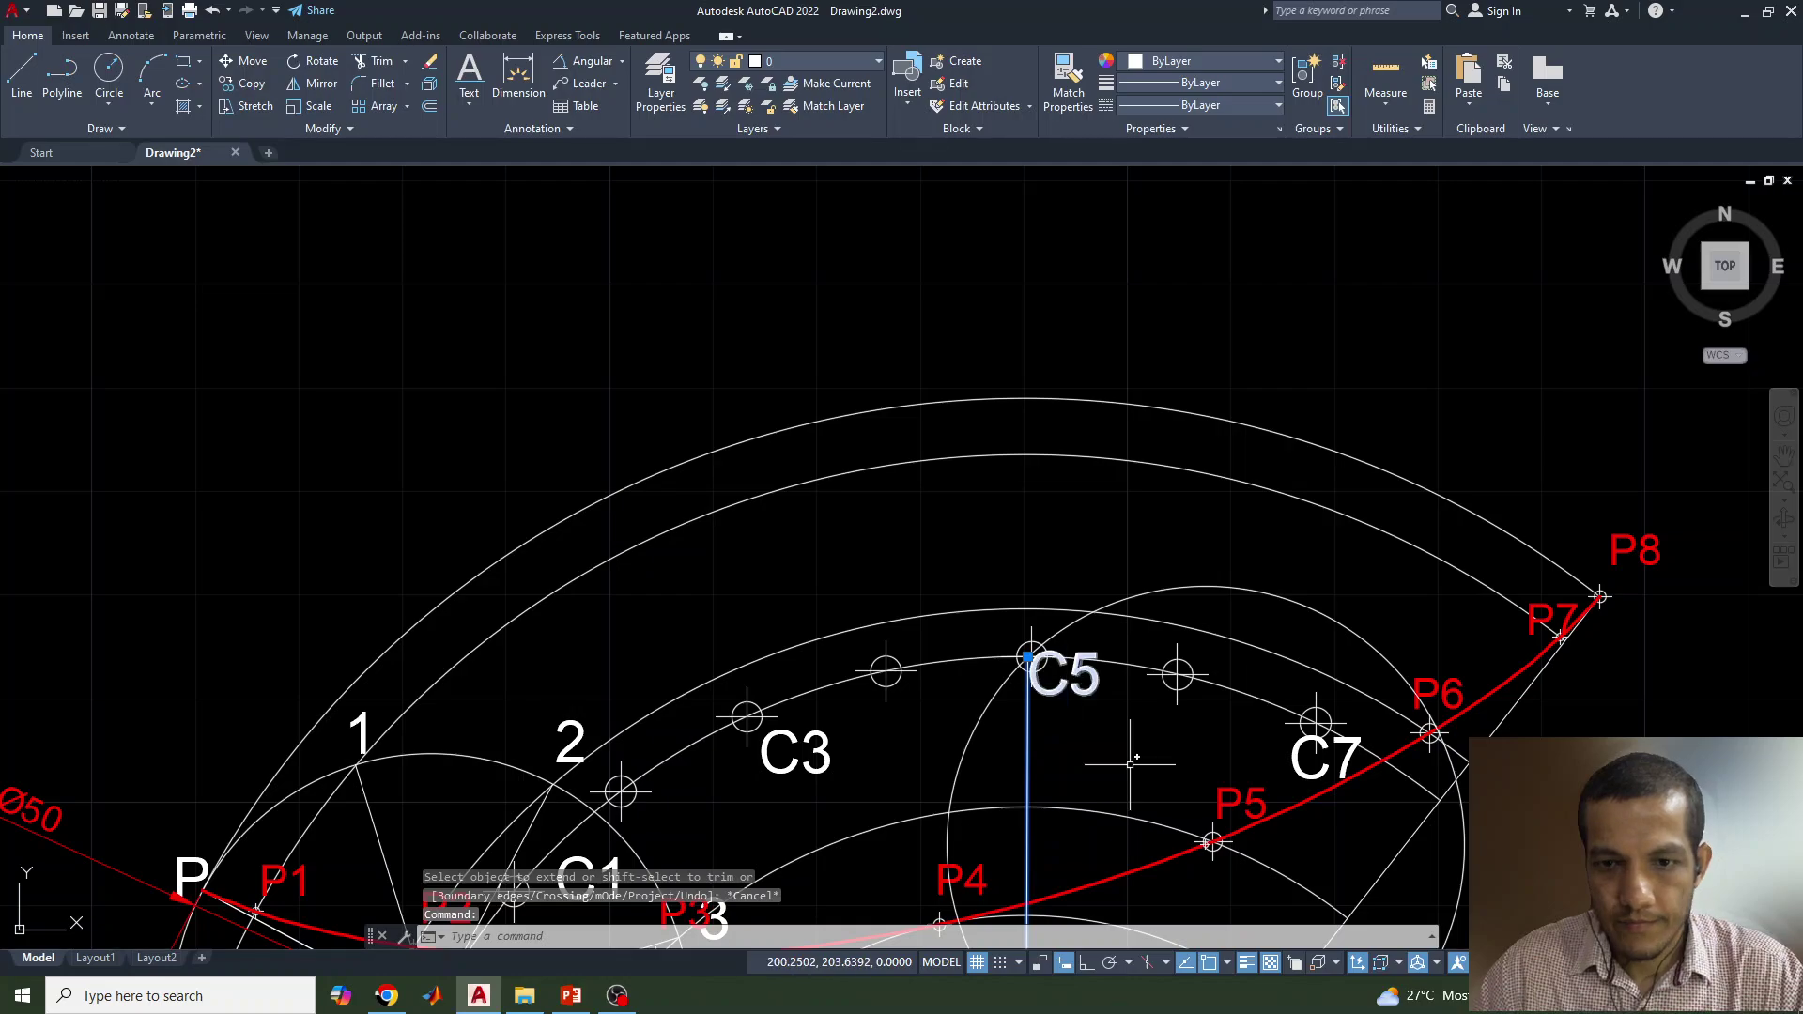
middle_drag(1130, 763, 914, 695)
click(813, 588)
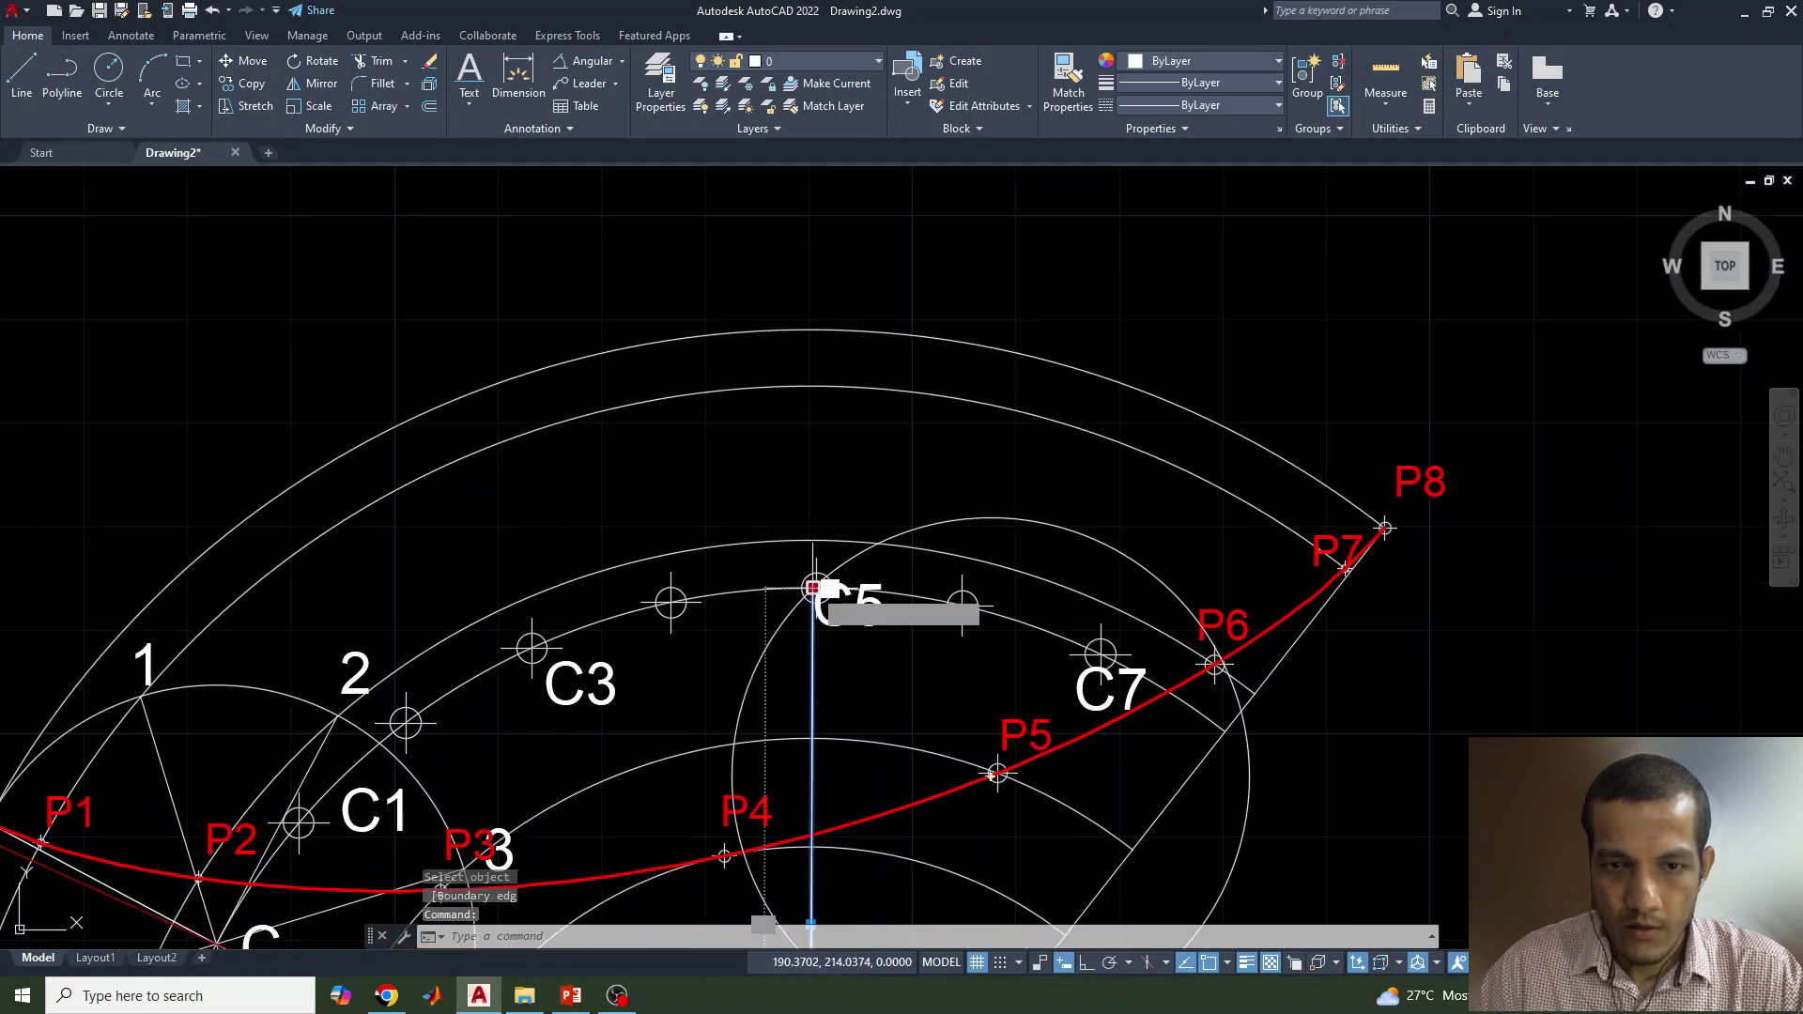
click(813, 331)
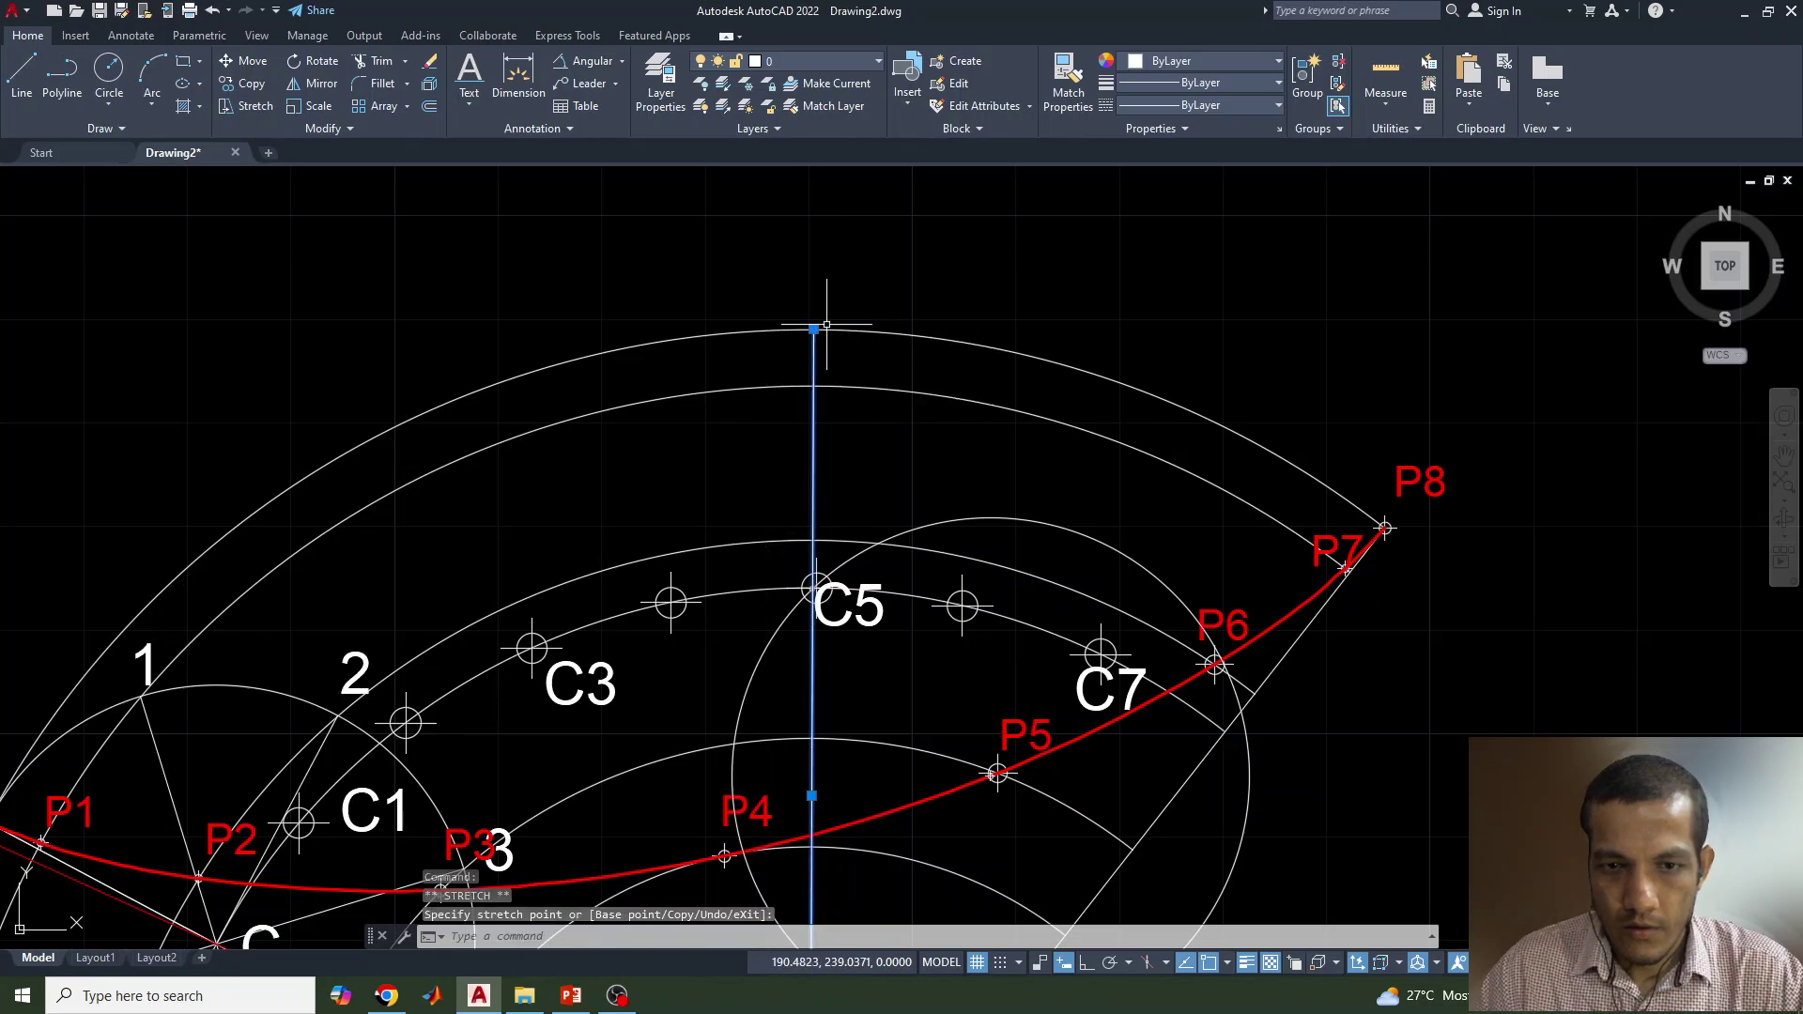
mouse_move(861, 672)
middle_down()
mouse_move(776, 466)
mouse_move(825, 527)
mouse_move(901, 570)
middle_up()
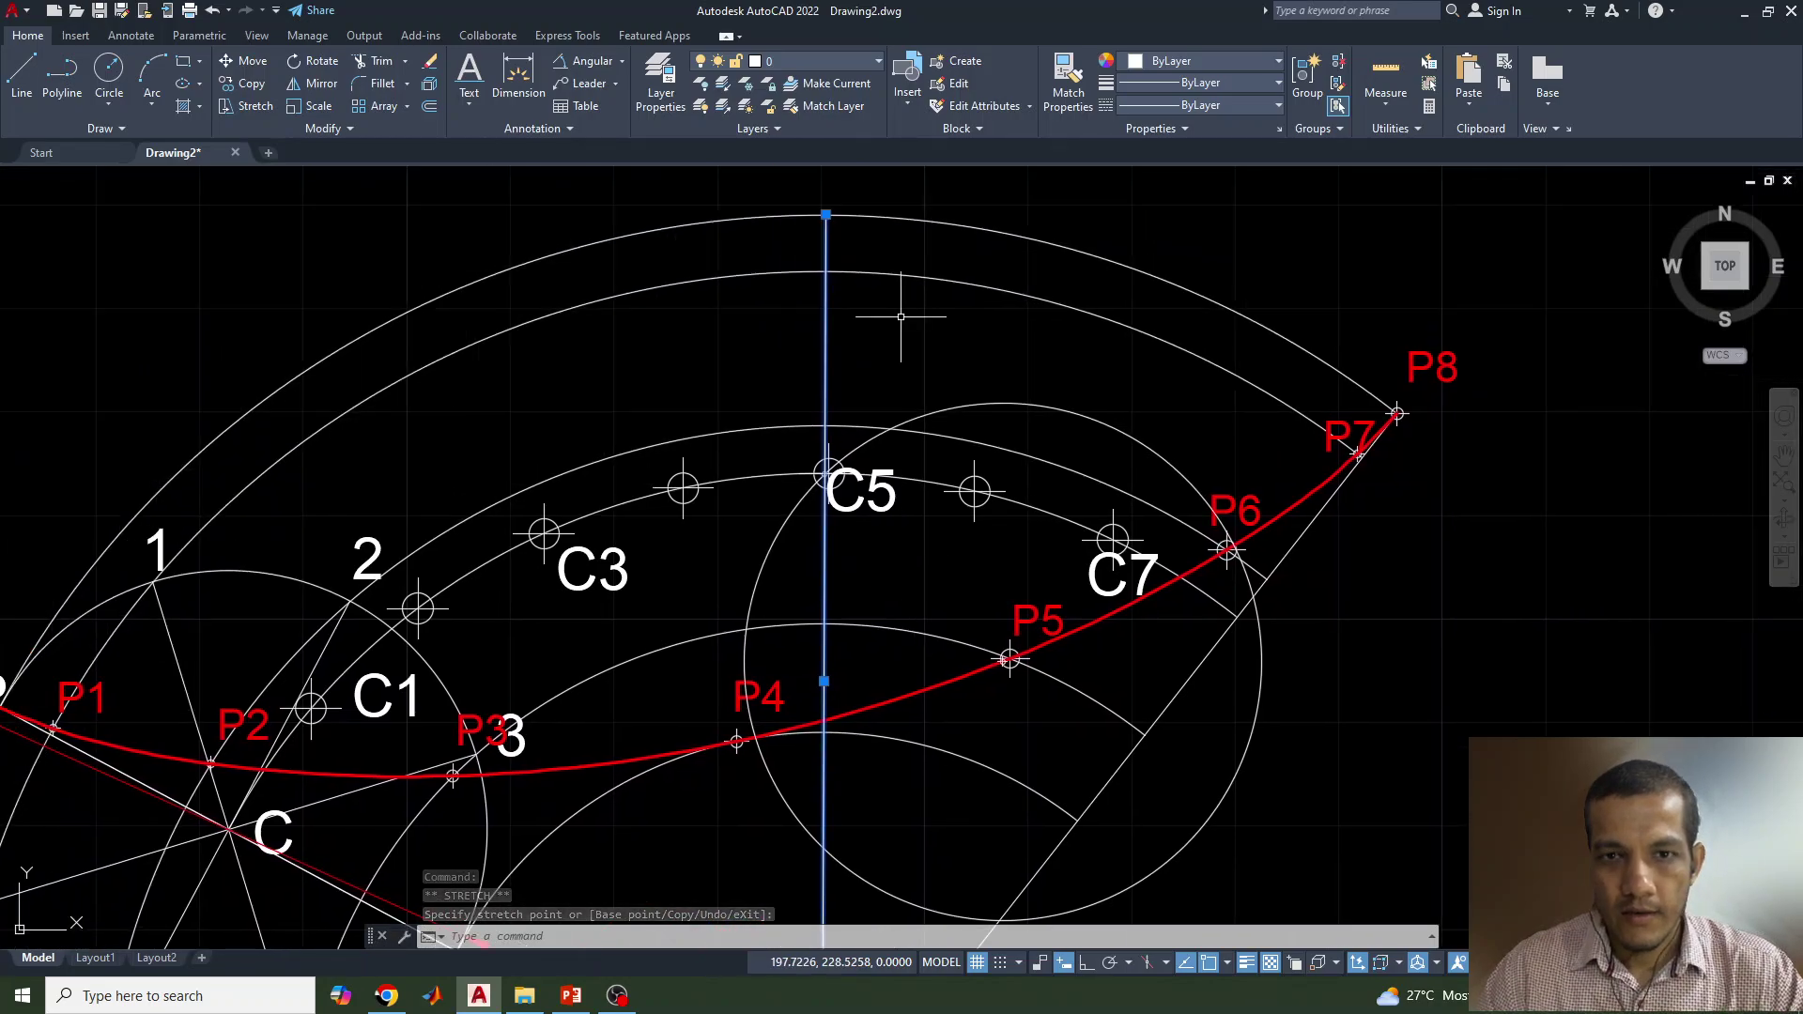
key(Escape)
Step: Draw a line from the stretched line's end on the outermost arc to the new point beside P5
text(l)
key(Return)
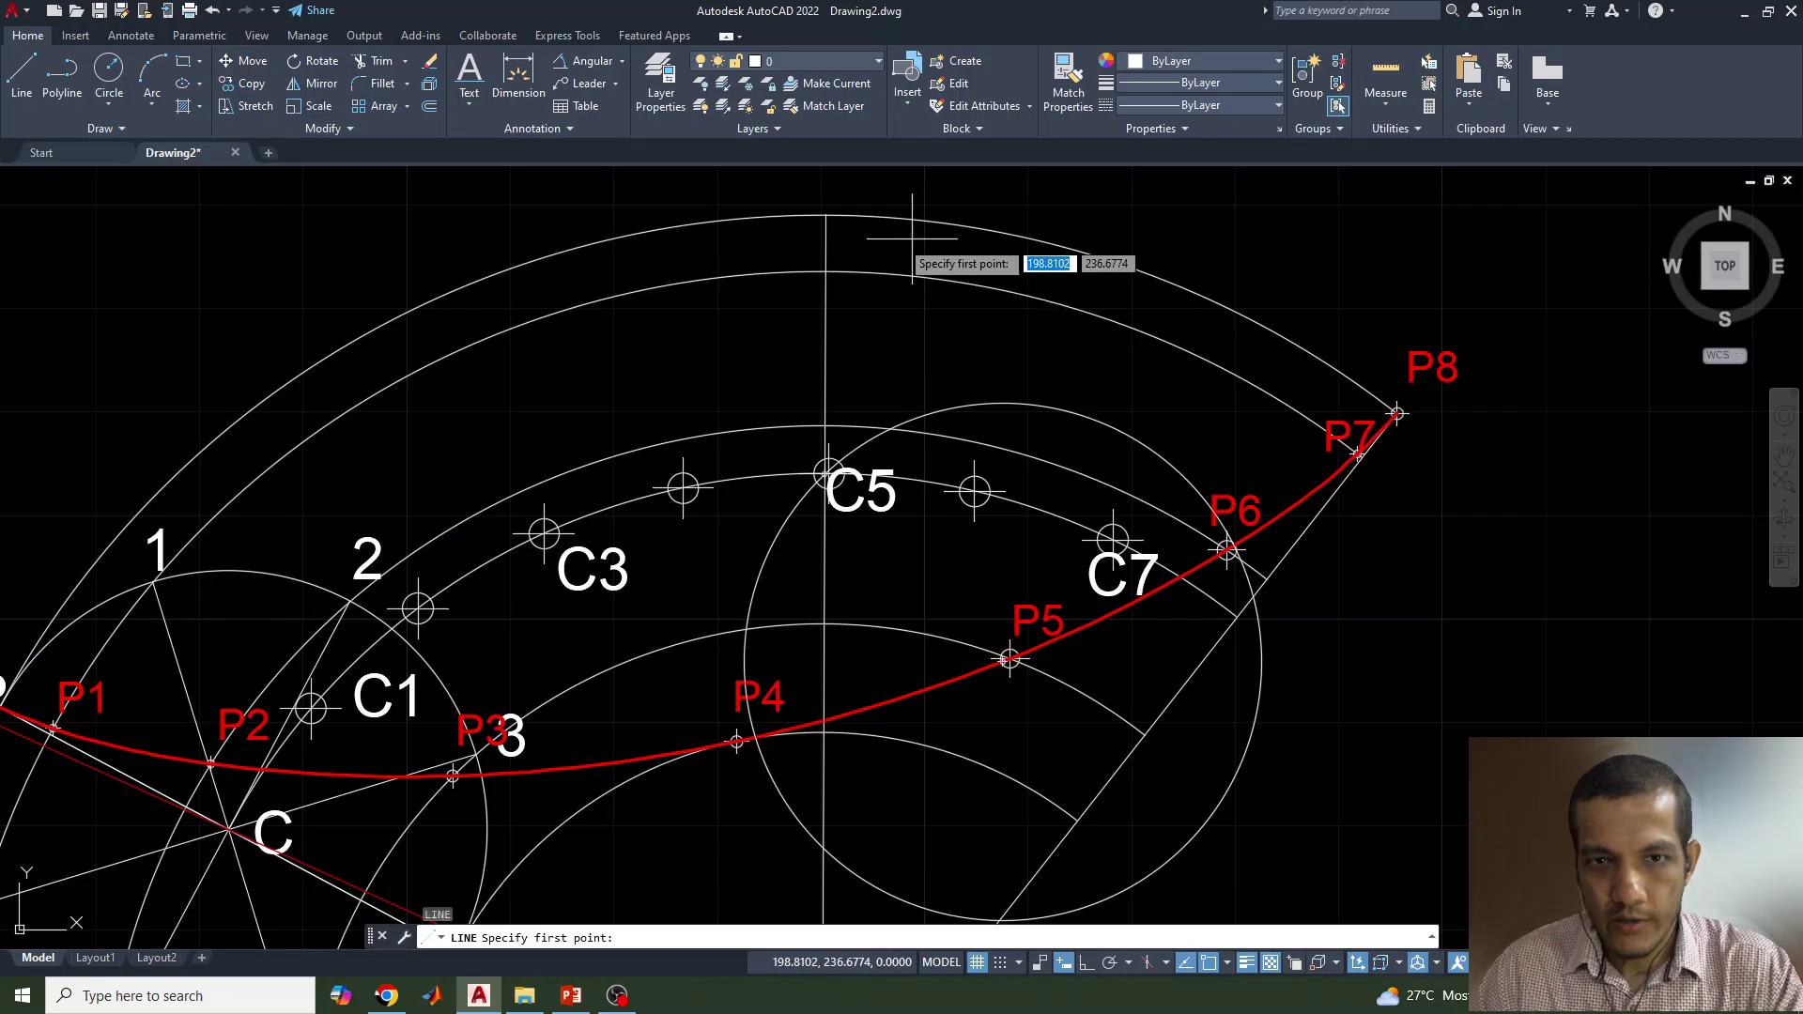
click(825, 215)
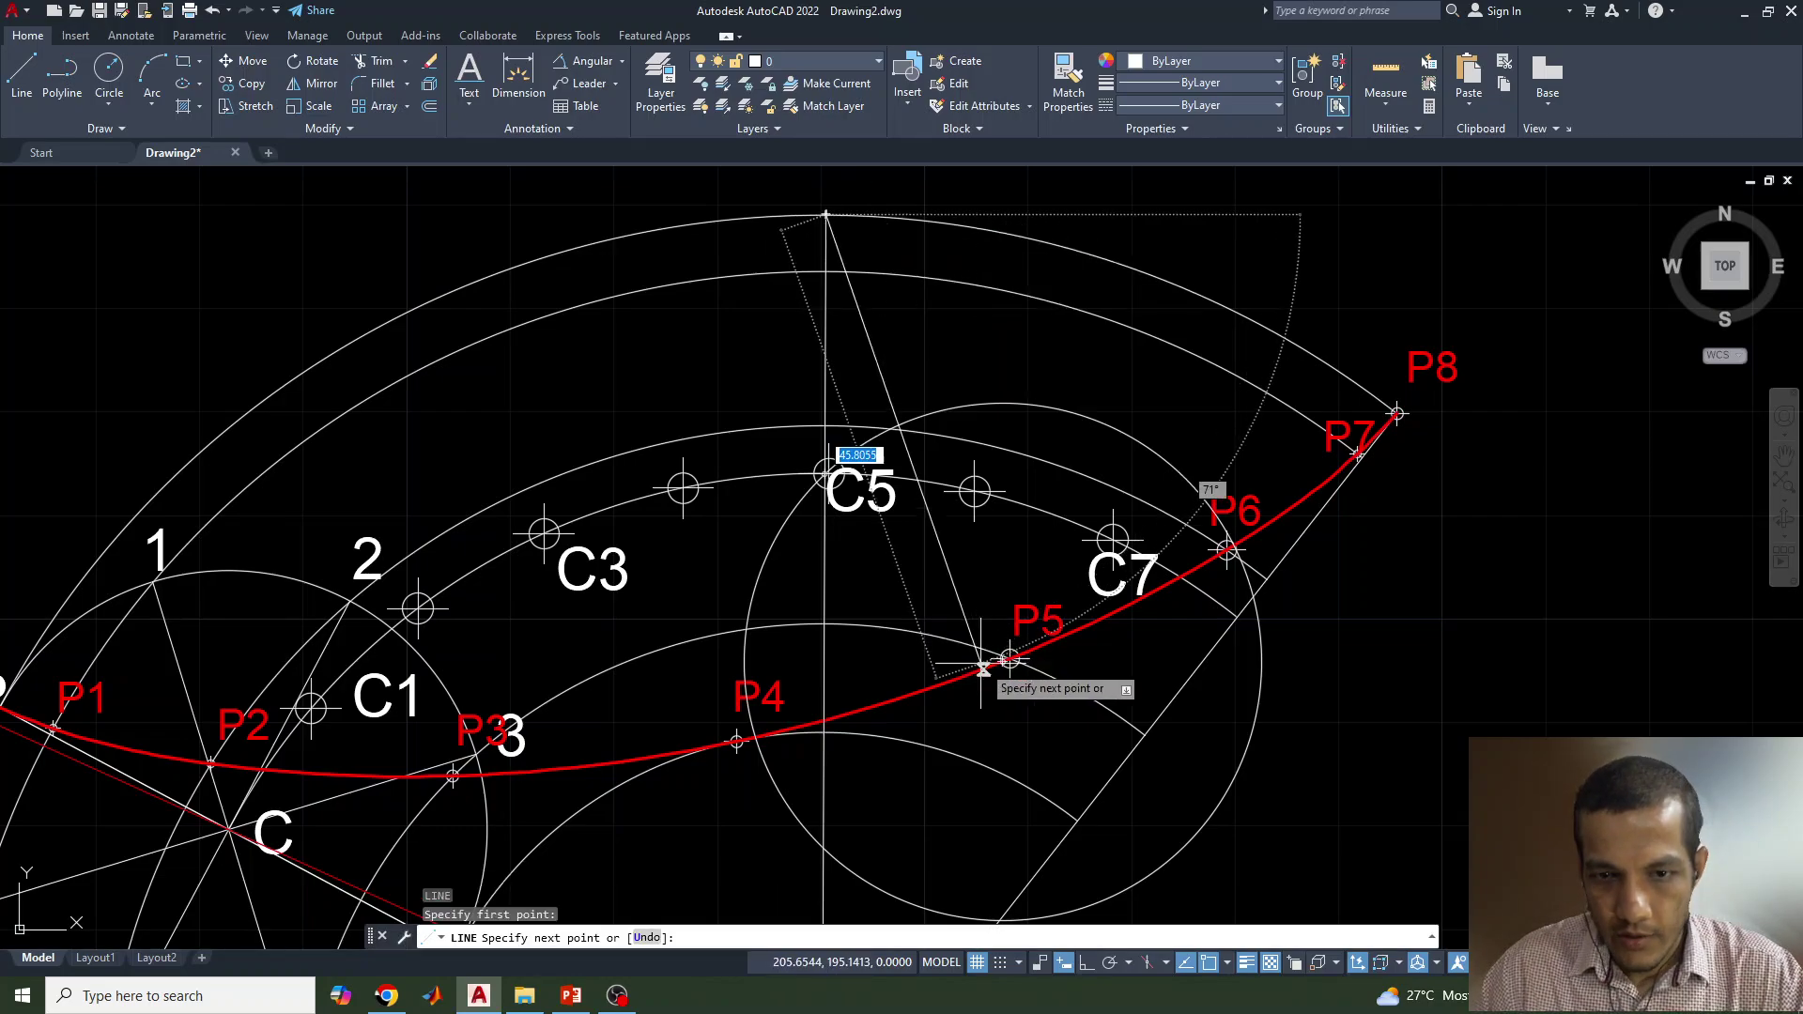
scroll(1000, 657, up, 4)
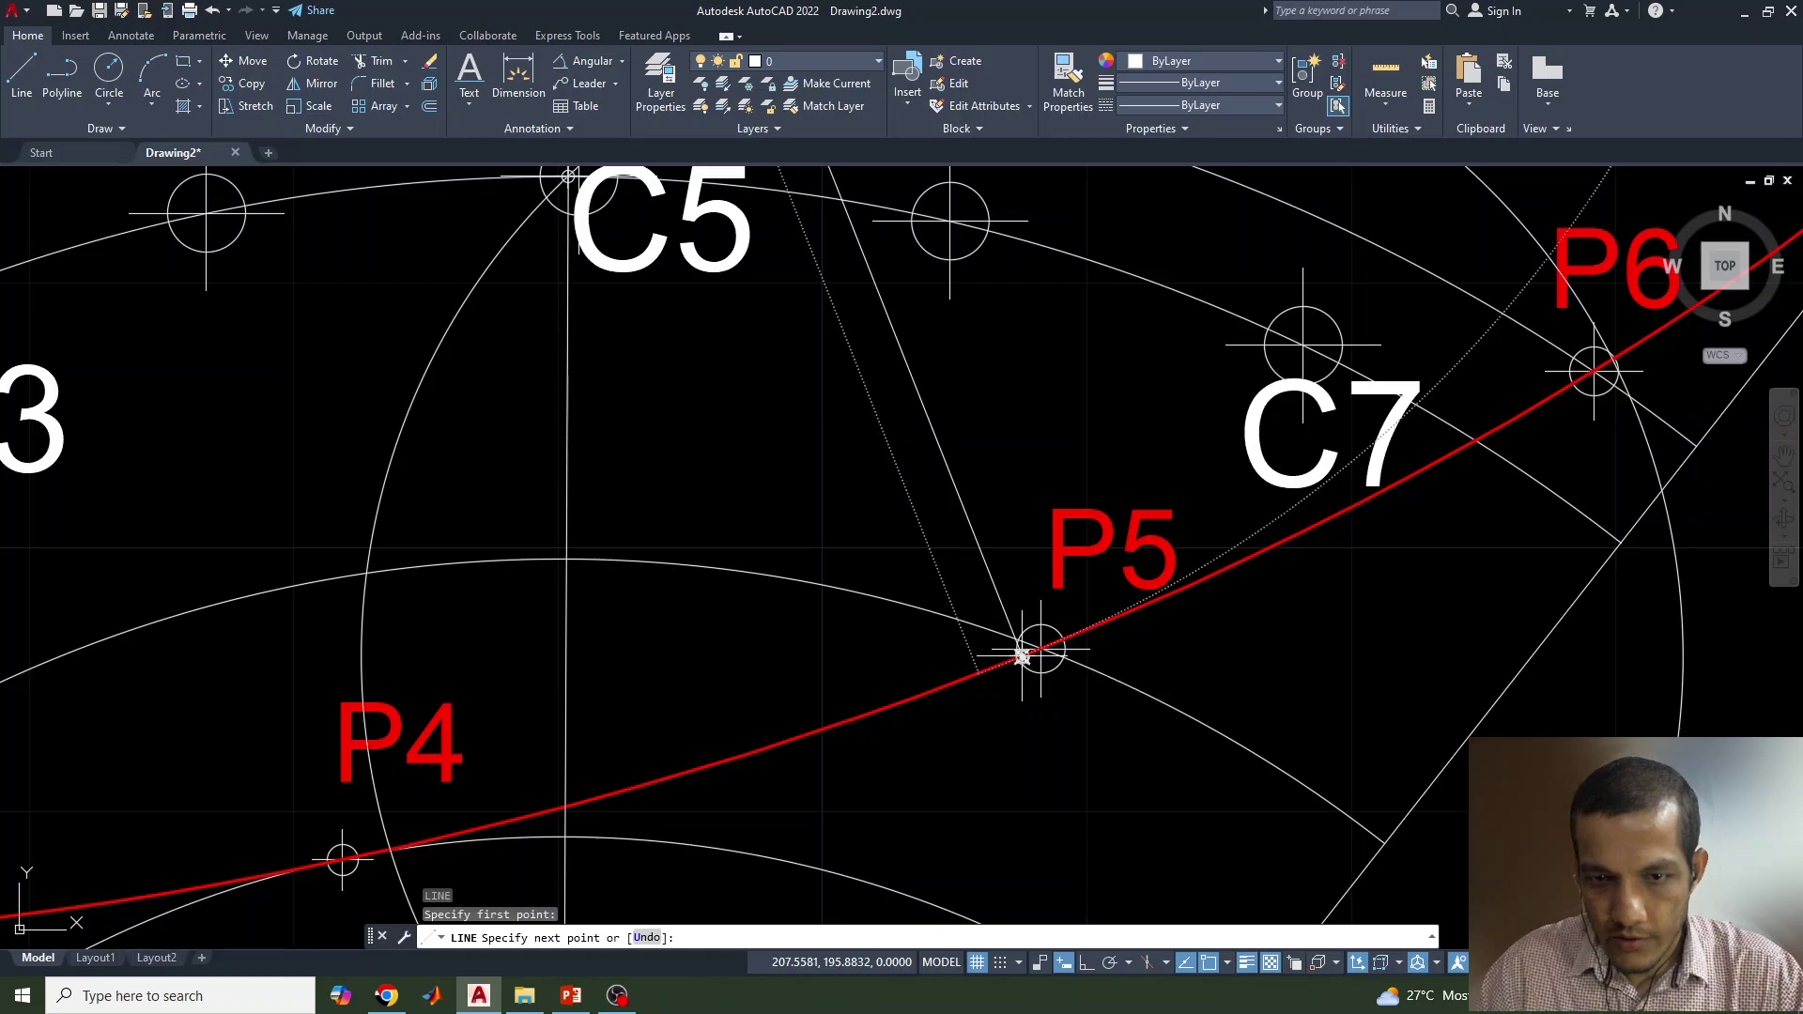
click(1039, 651)
key(Escape)
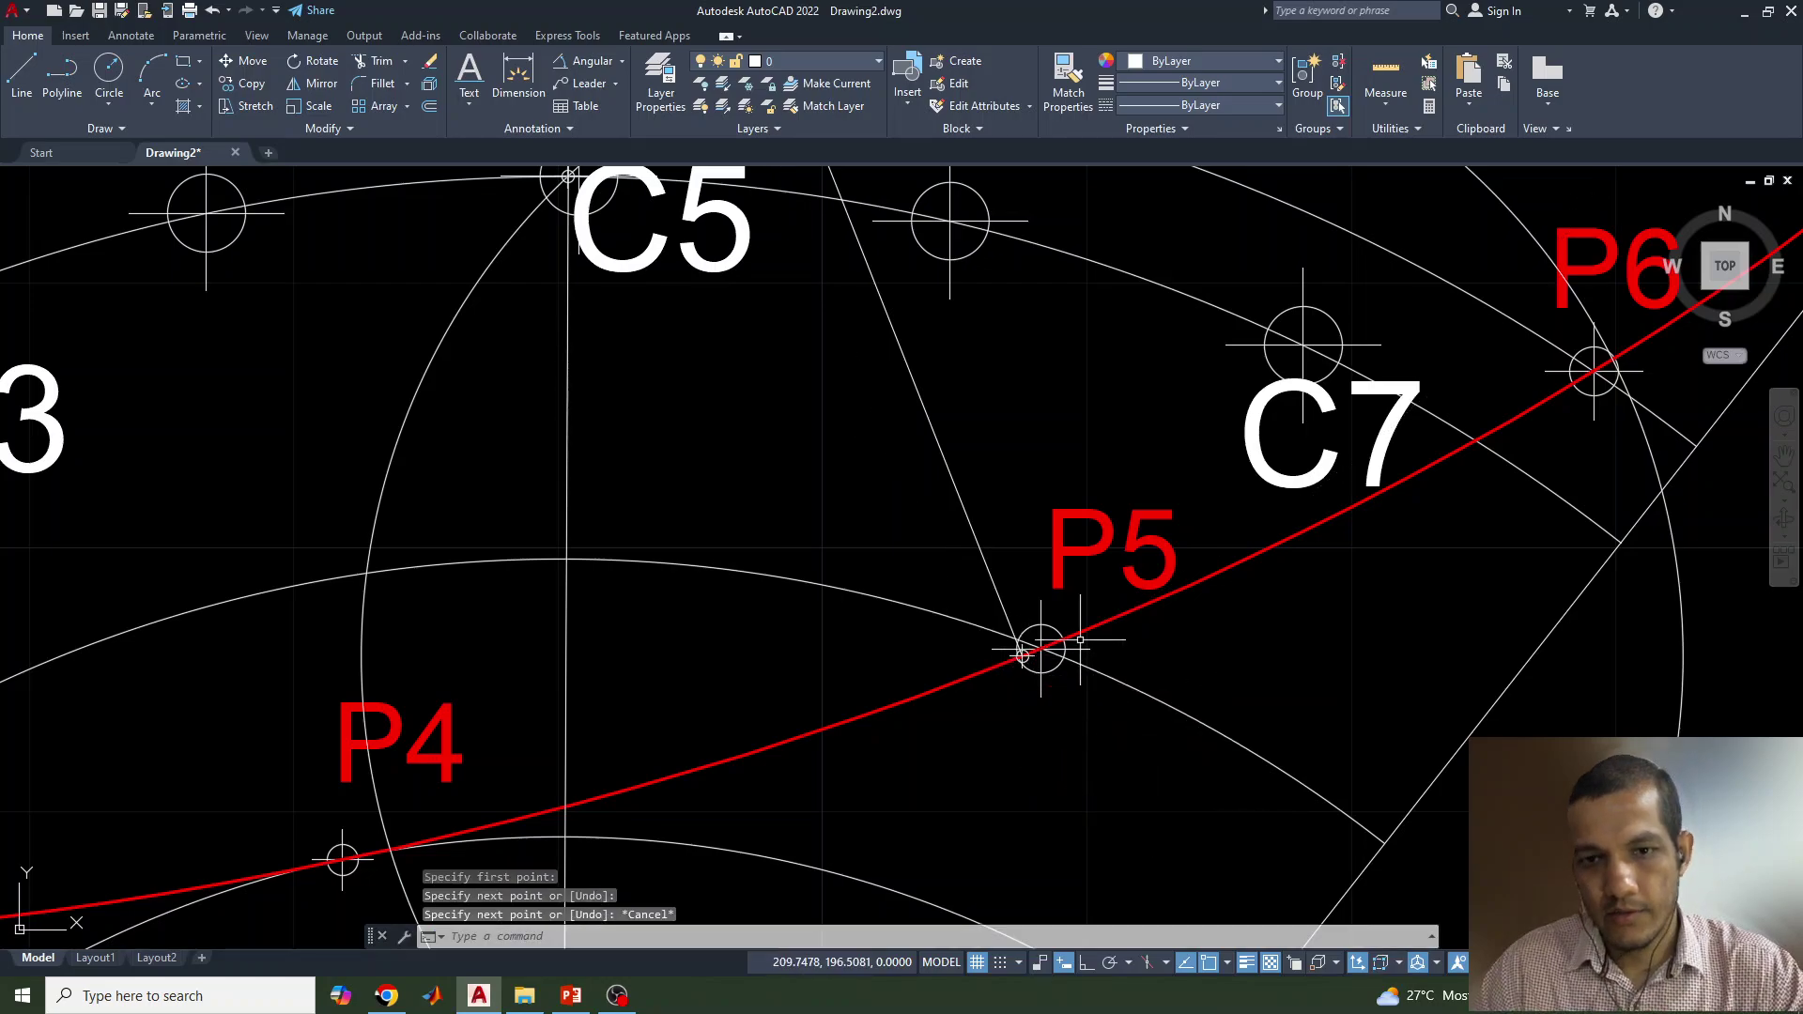
Step: Set the line from the outermost arc to the point beside P5 to yellow with a 0.30 mm lineweight
click(964, 520)
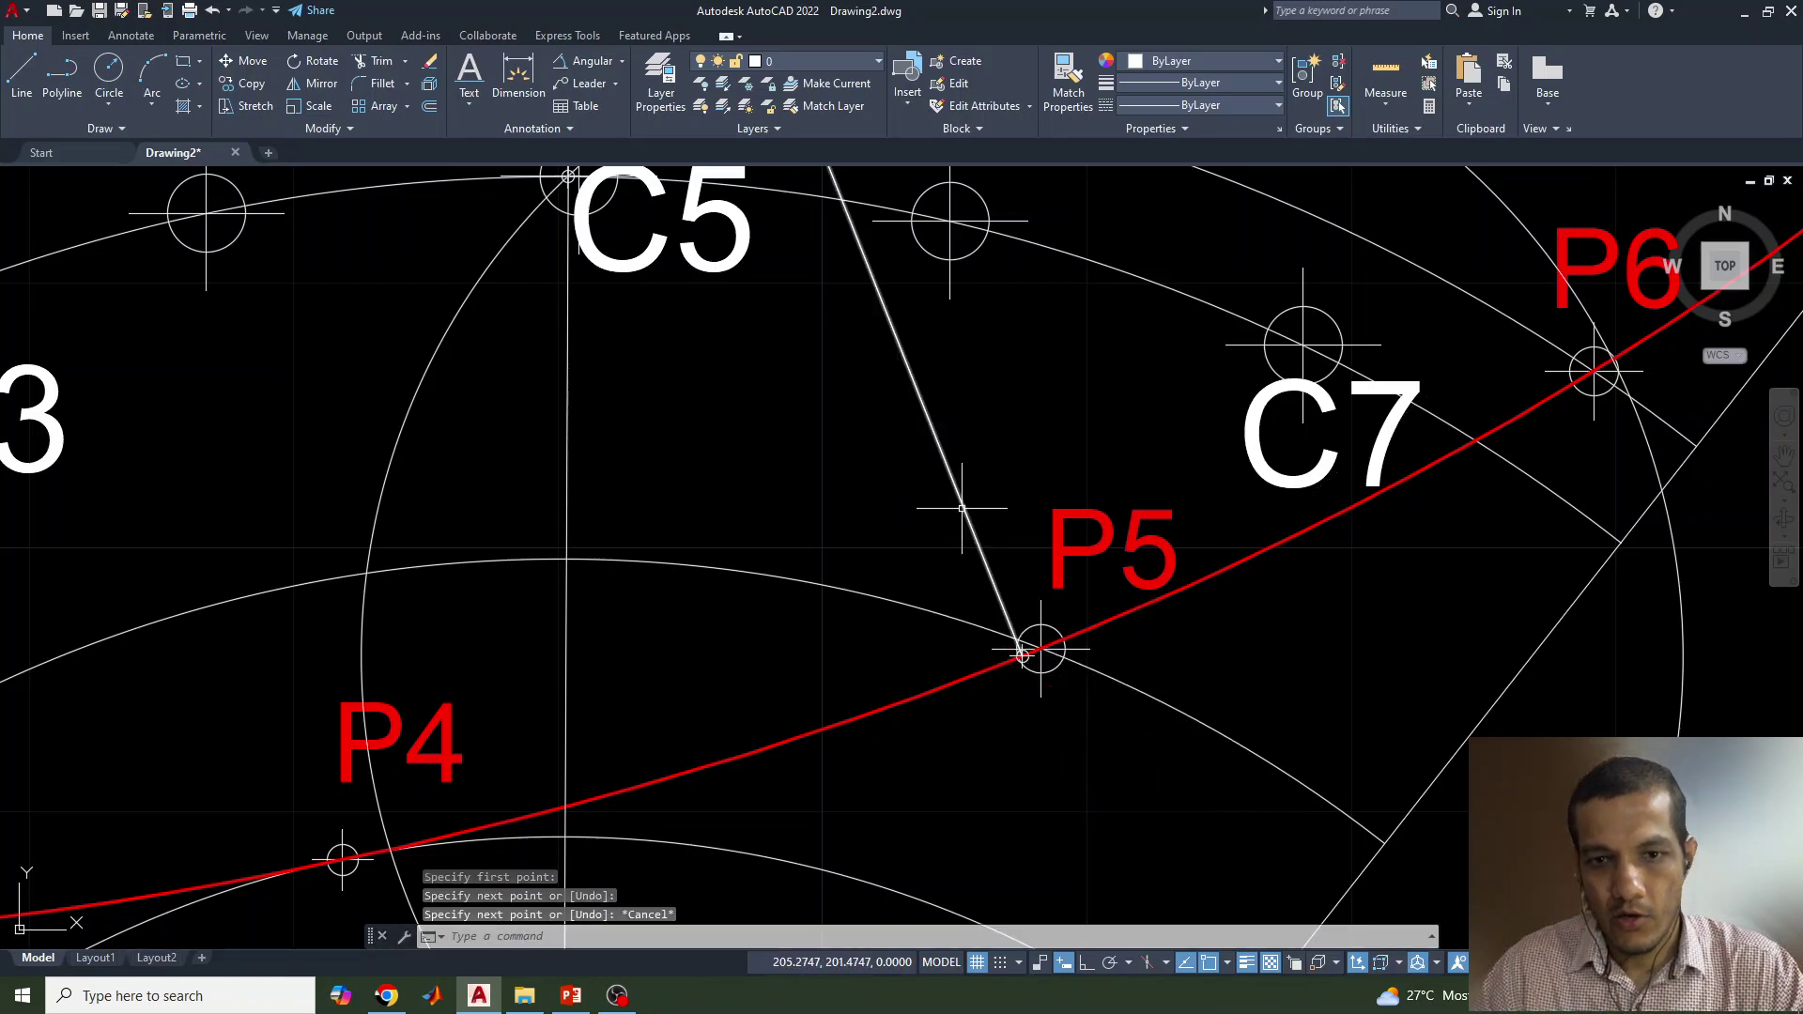
click(1168, 60)
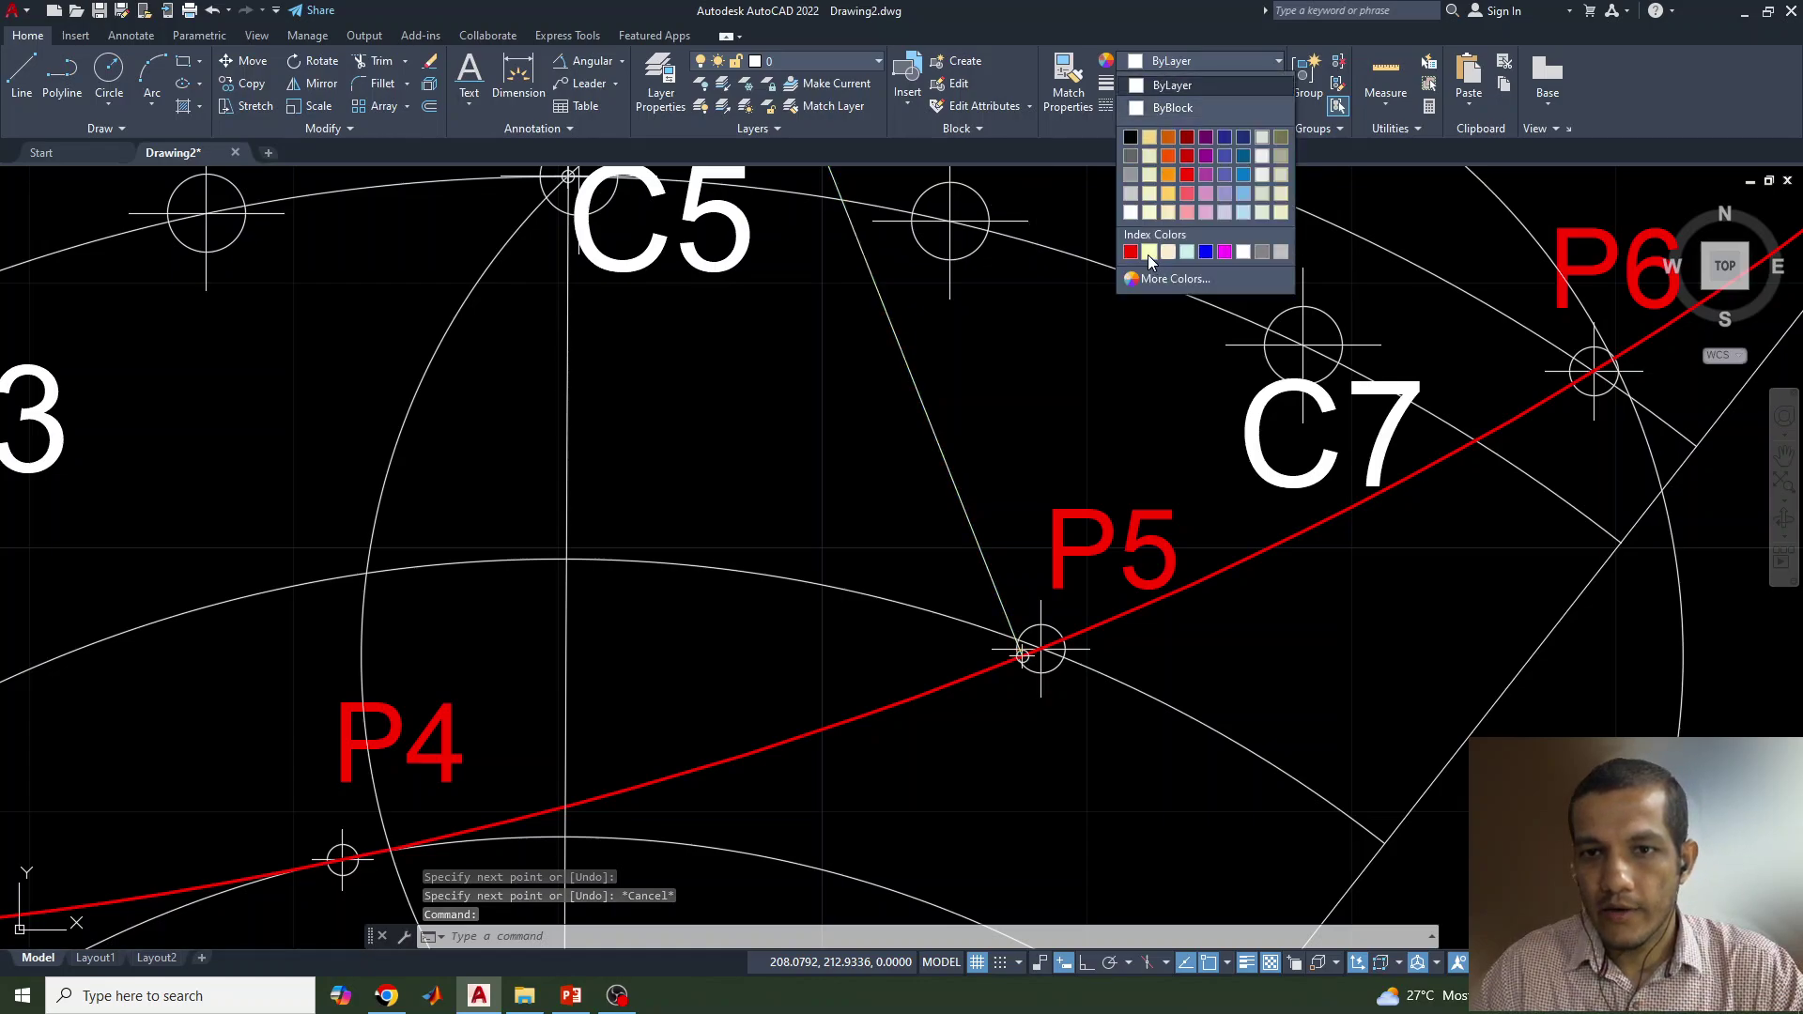
click(1148, 254)
click(1181, 85)
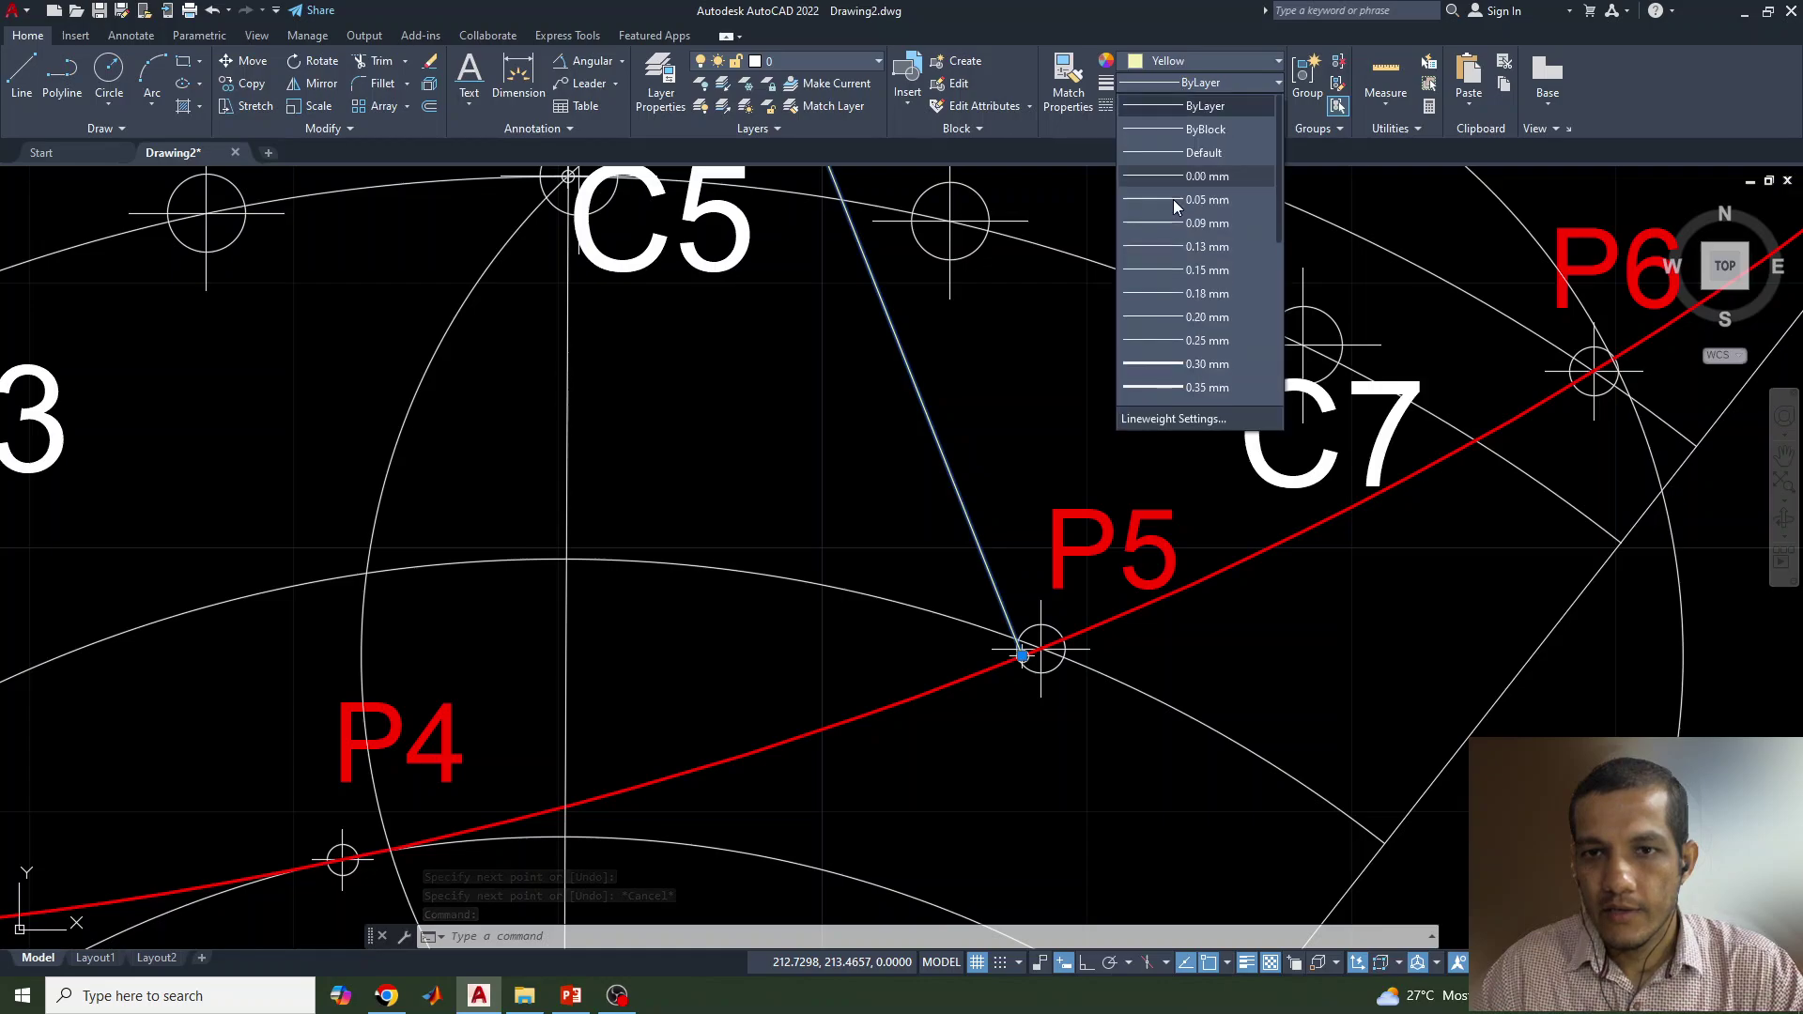
click(1193, 364)
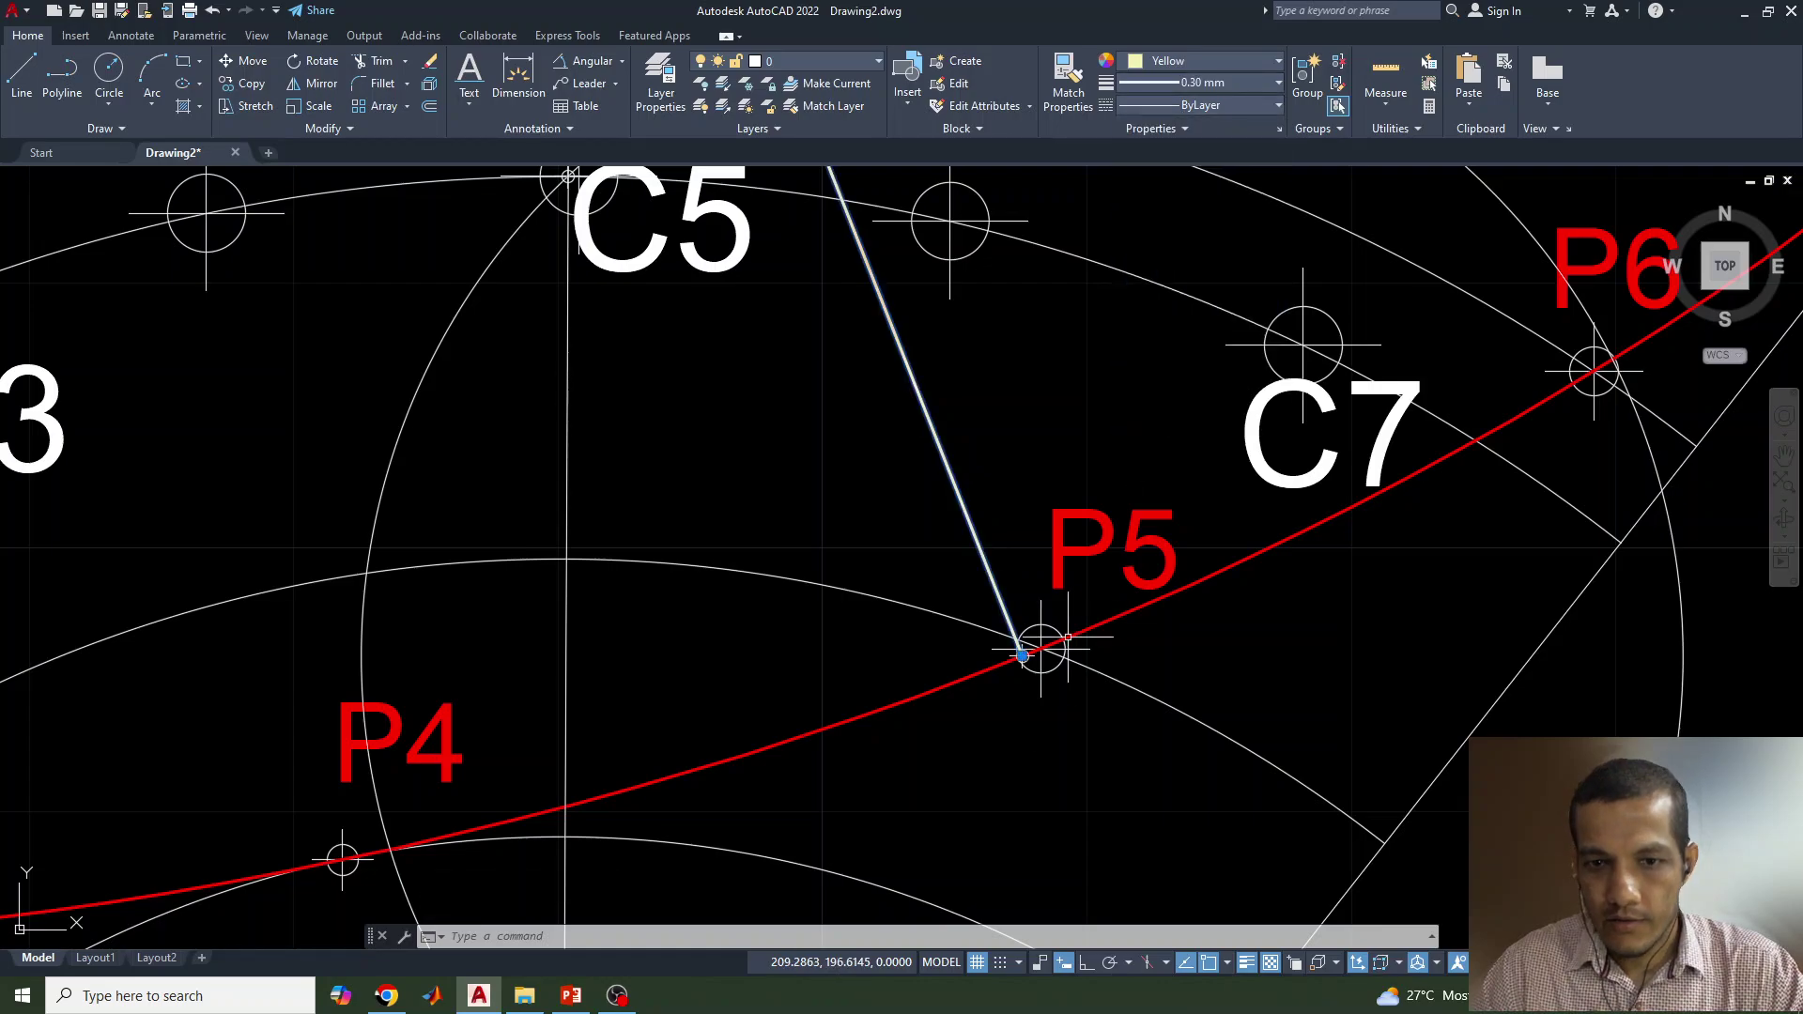
Step: Stretch the lower end of the yellow line a short way beyond P5, keeping its direction
click(1087, 818)
key(Escape)
scroll(1208, 800, down, 5)
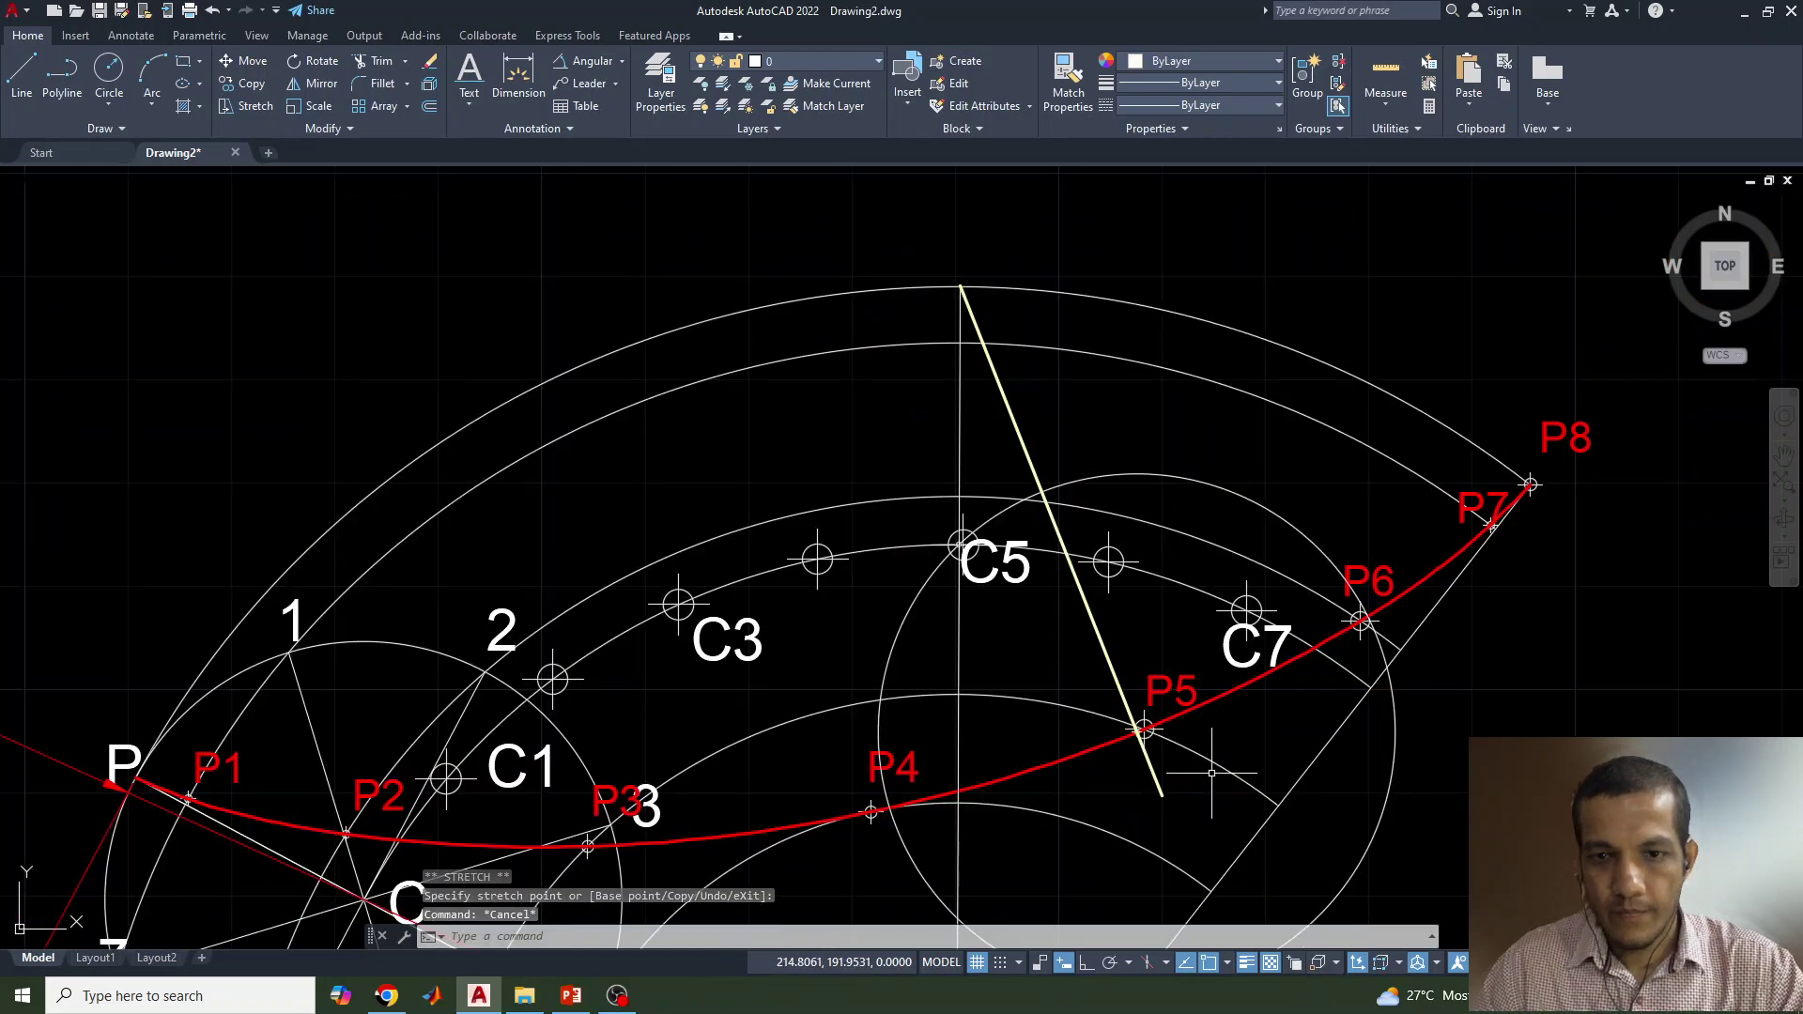
Step: Erase the construction circle centred on the point beside P5
mouse_move(1217, 770)
middle_down()
mouse_move(951, 530)
mouse_move(891, 634)
middle_up()
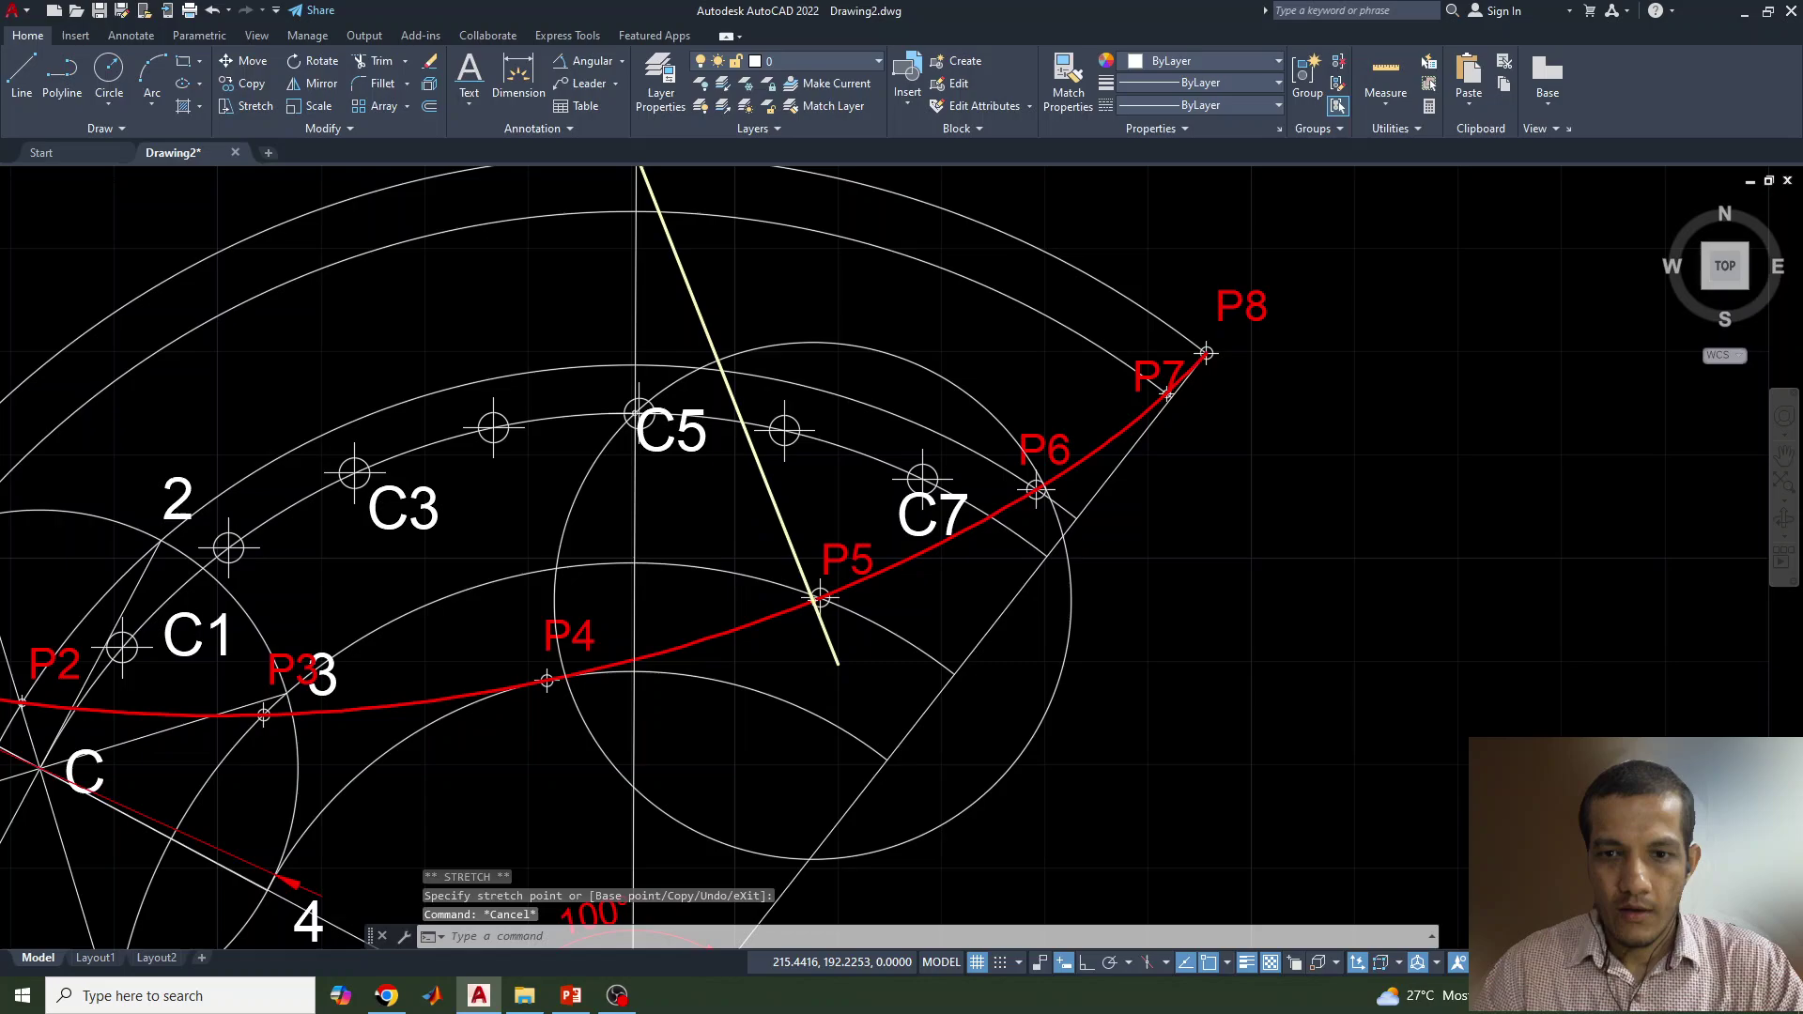
click(1074, 617)
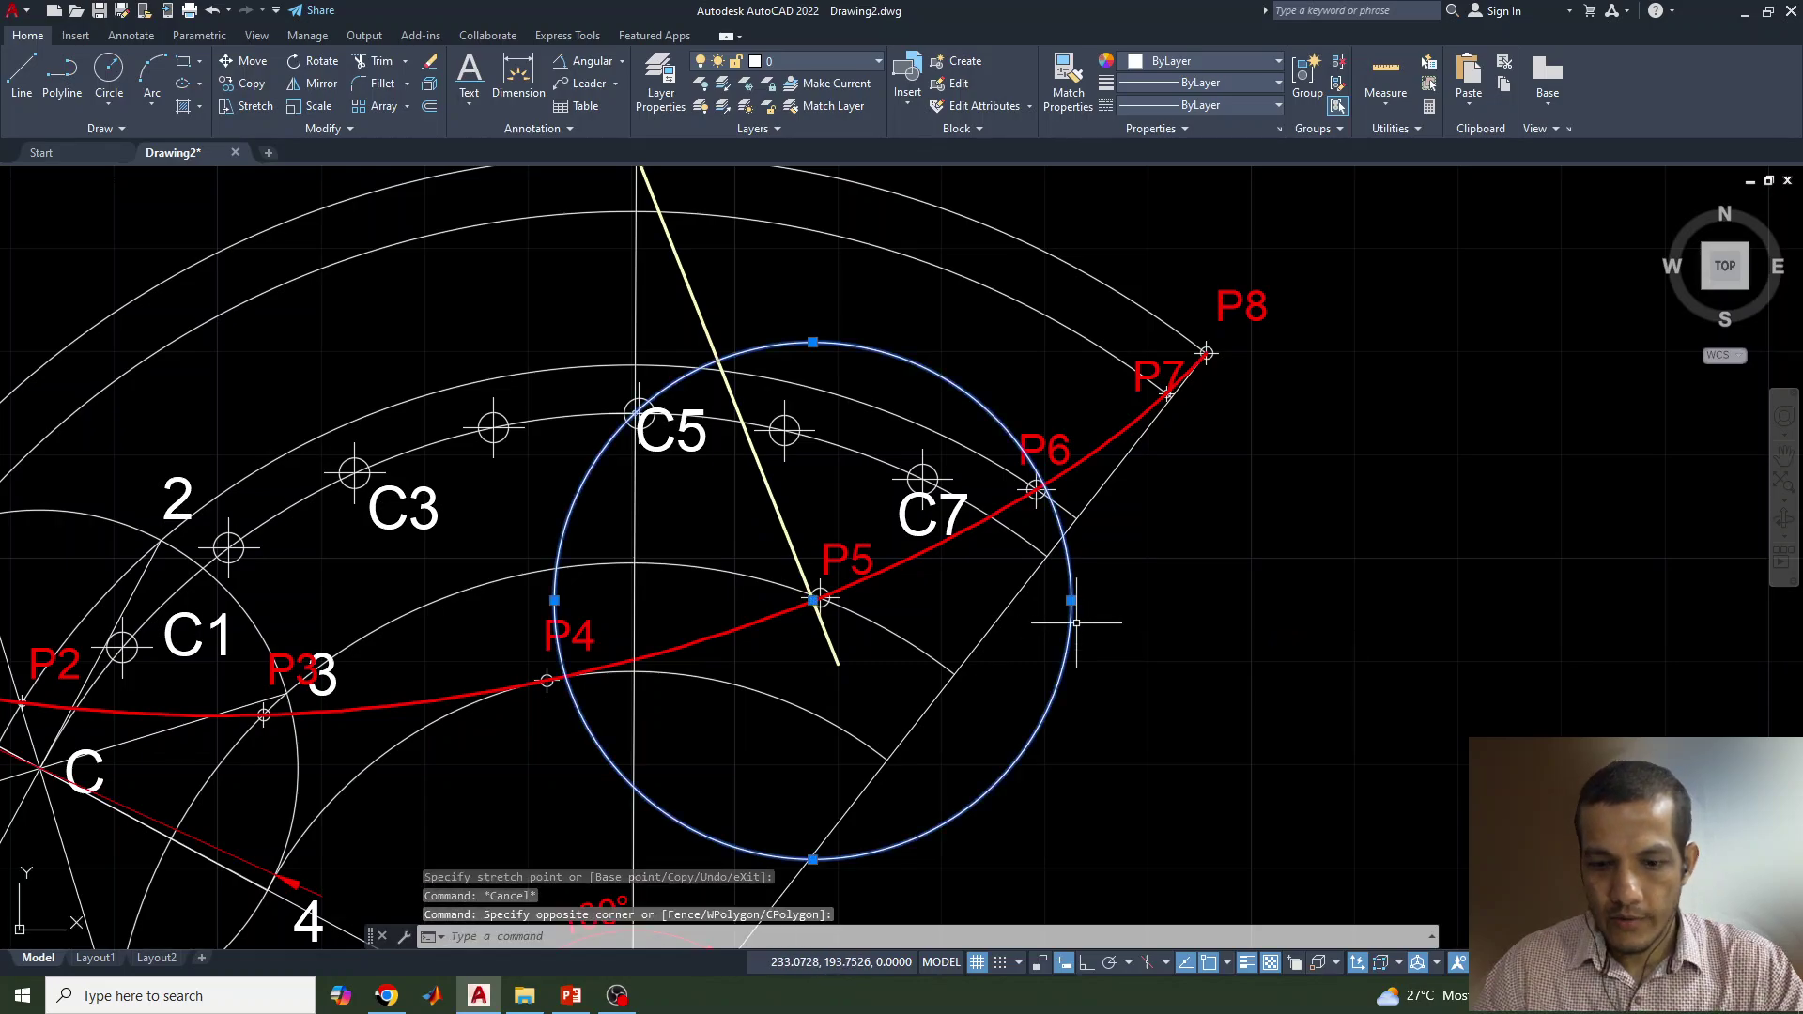
key(Delete)
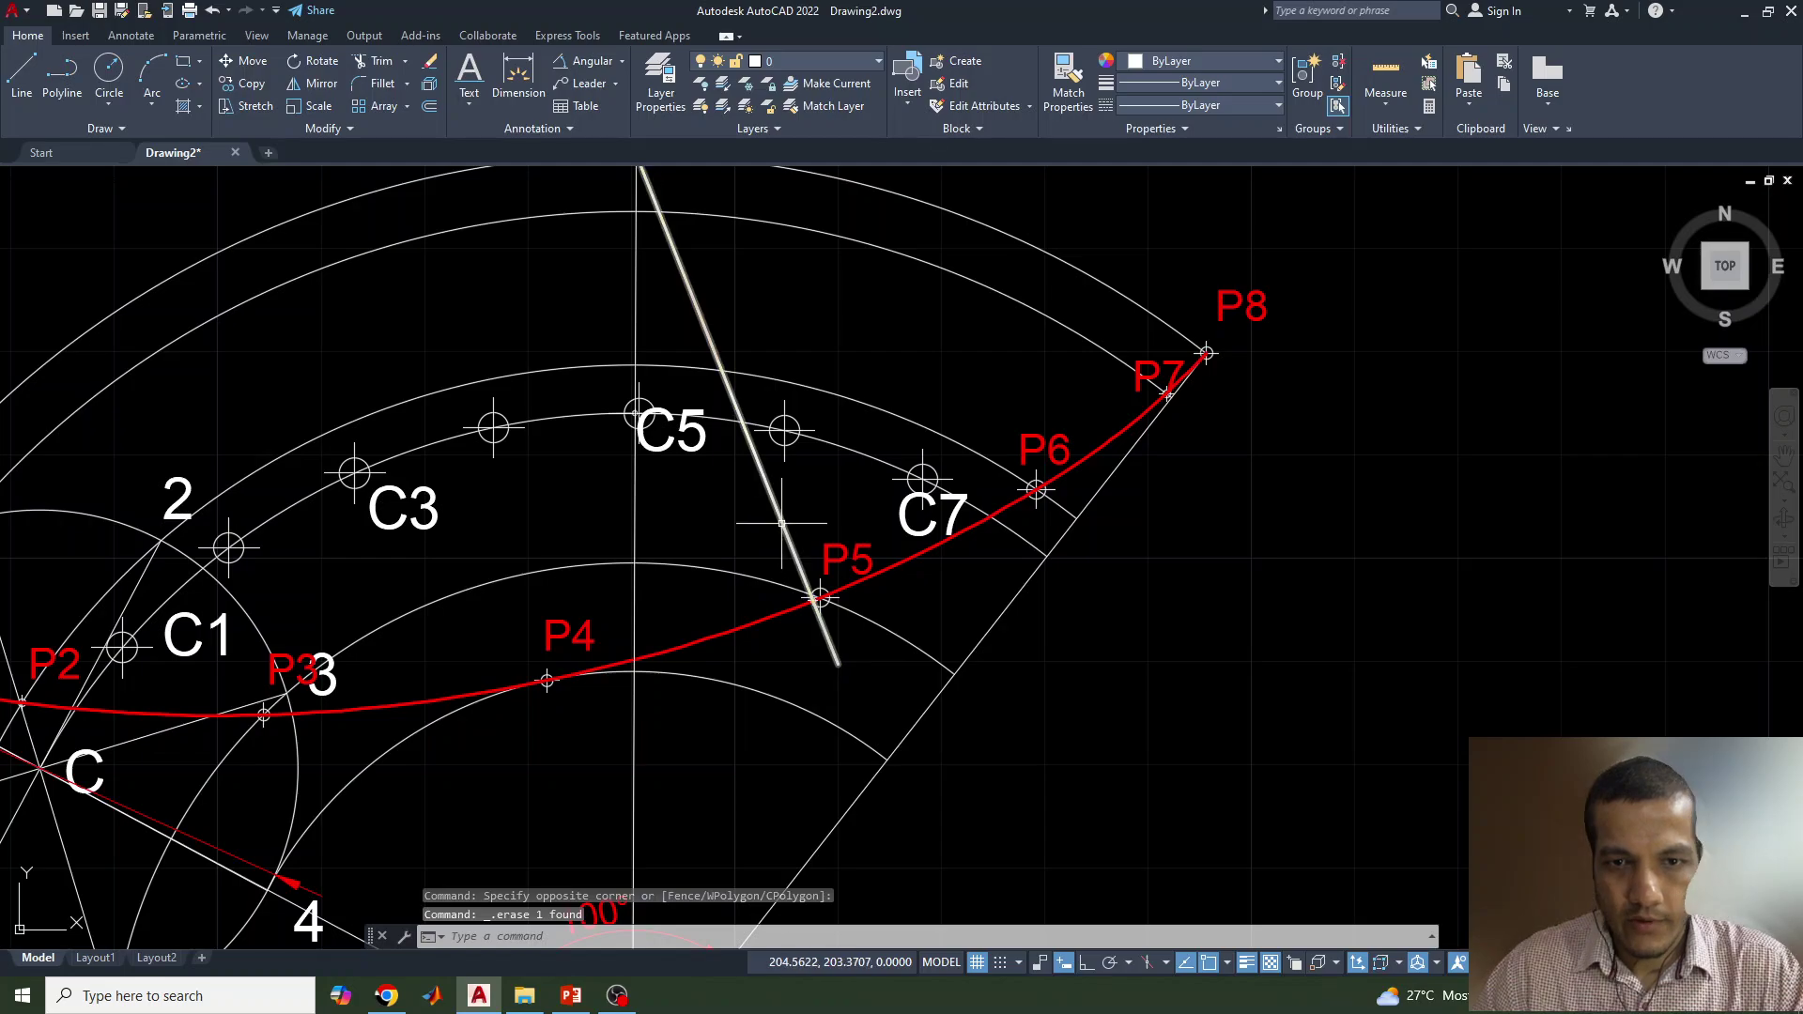
Step: Rotate a copy of the yellow normal line by 90 degrees about the point beside P5
click(809, 592)
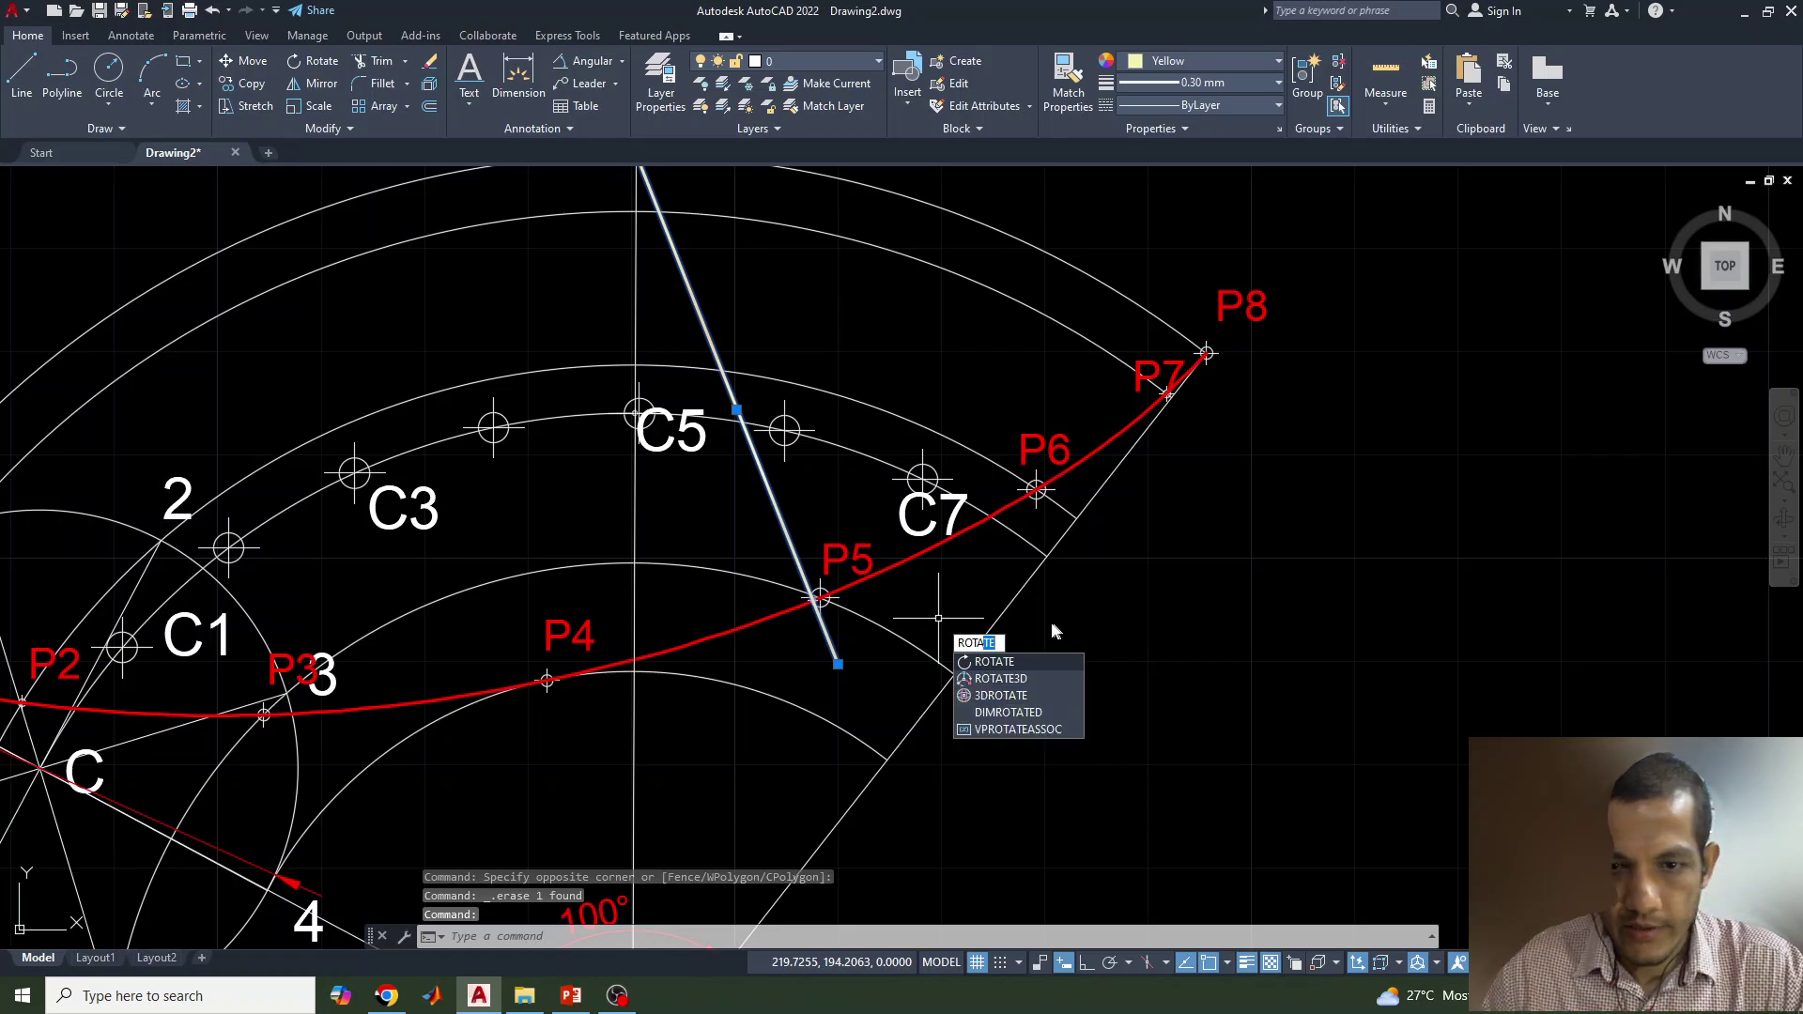
click(997, 662)
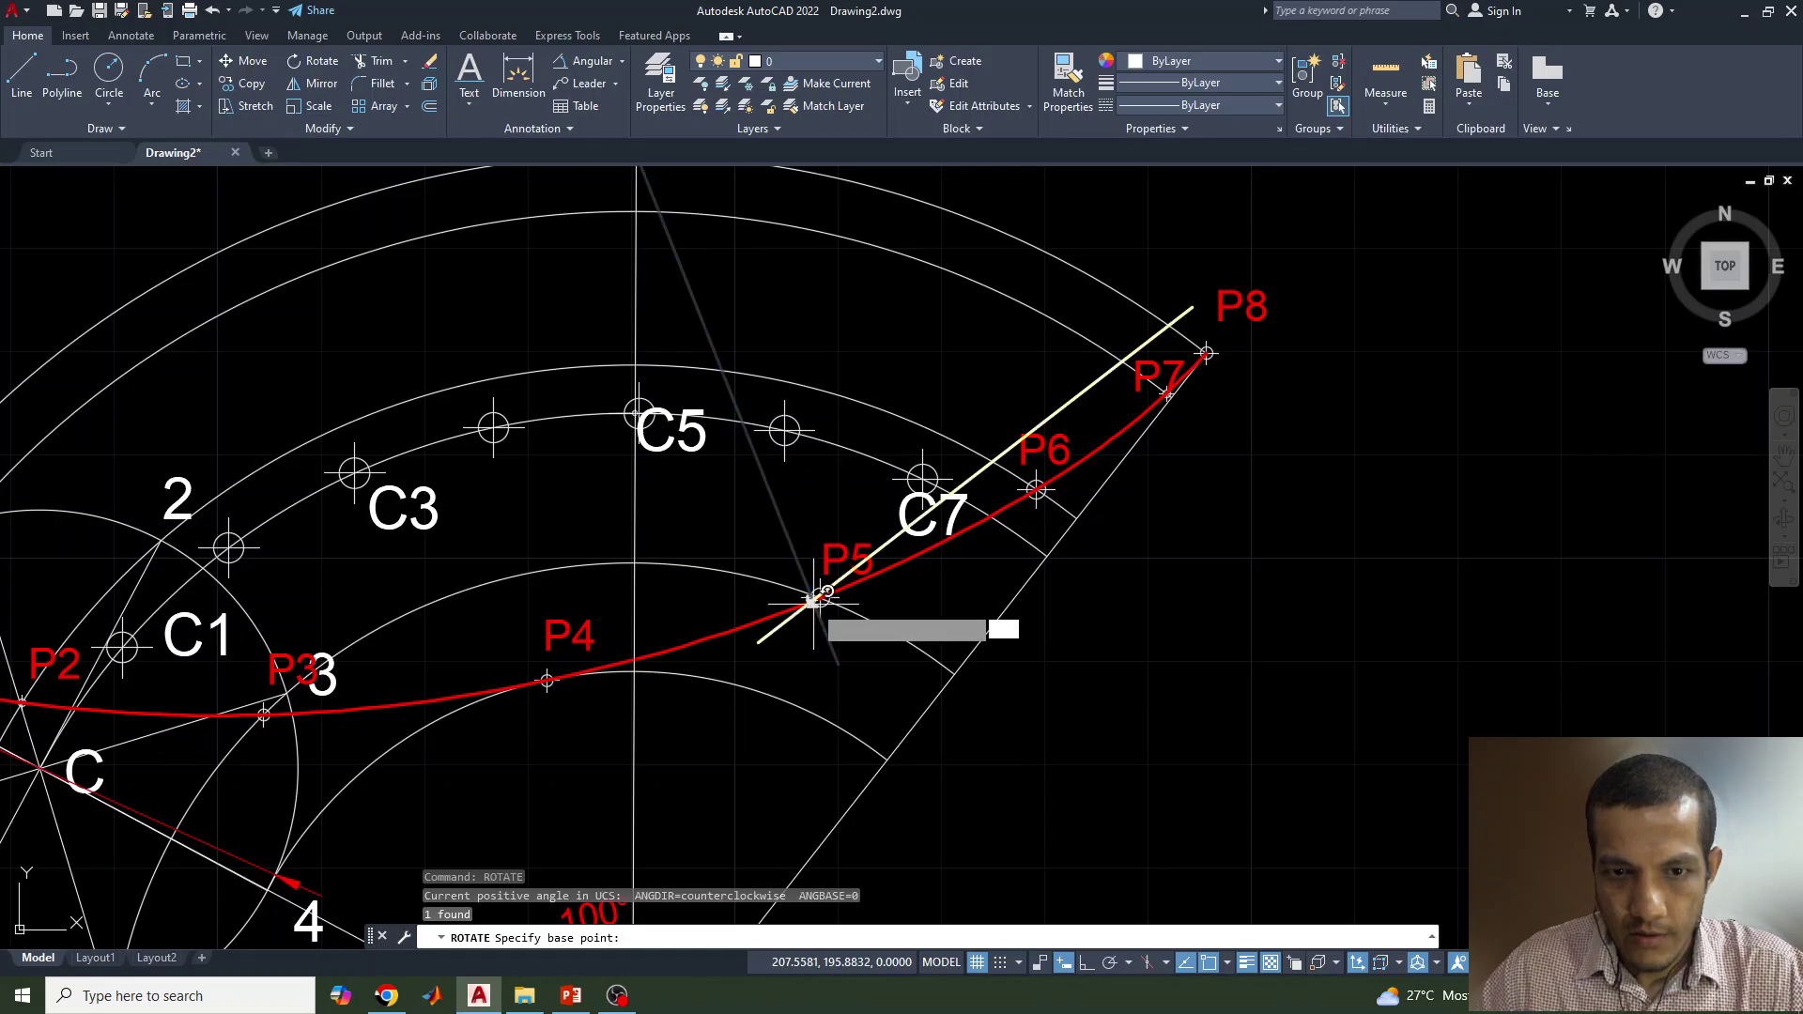
click(814, 598)
right_click(916, 606)
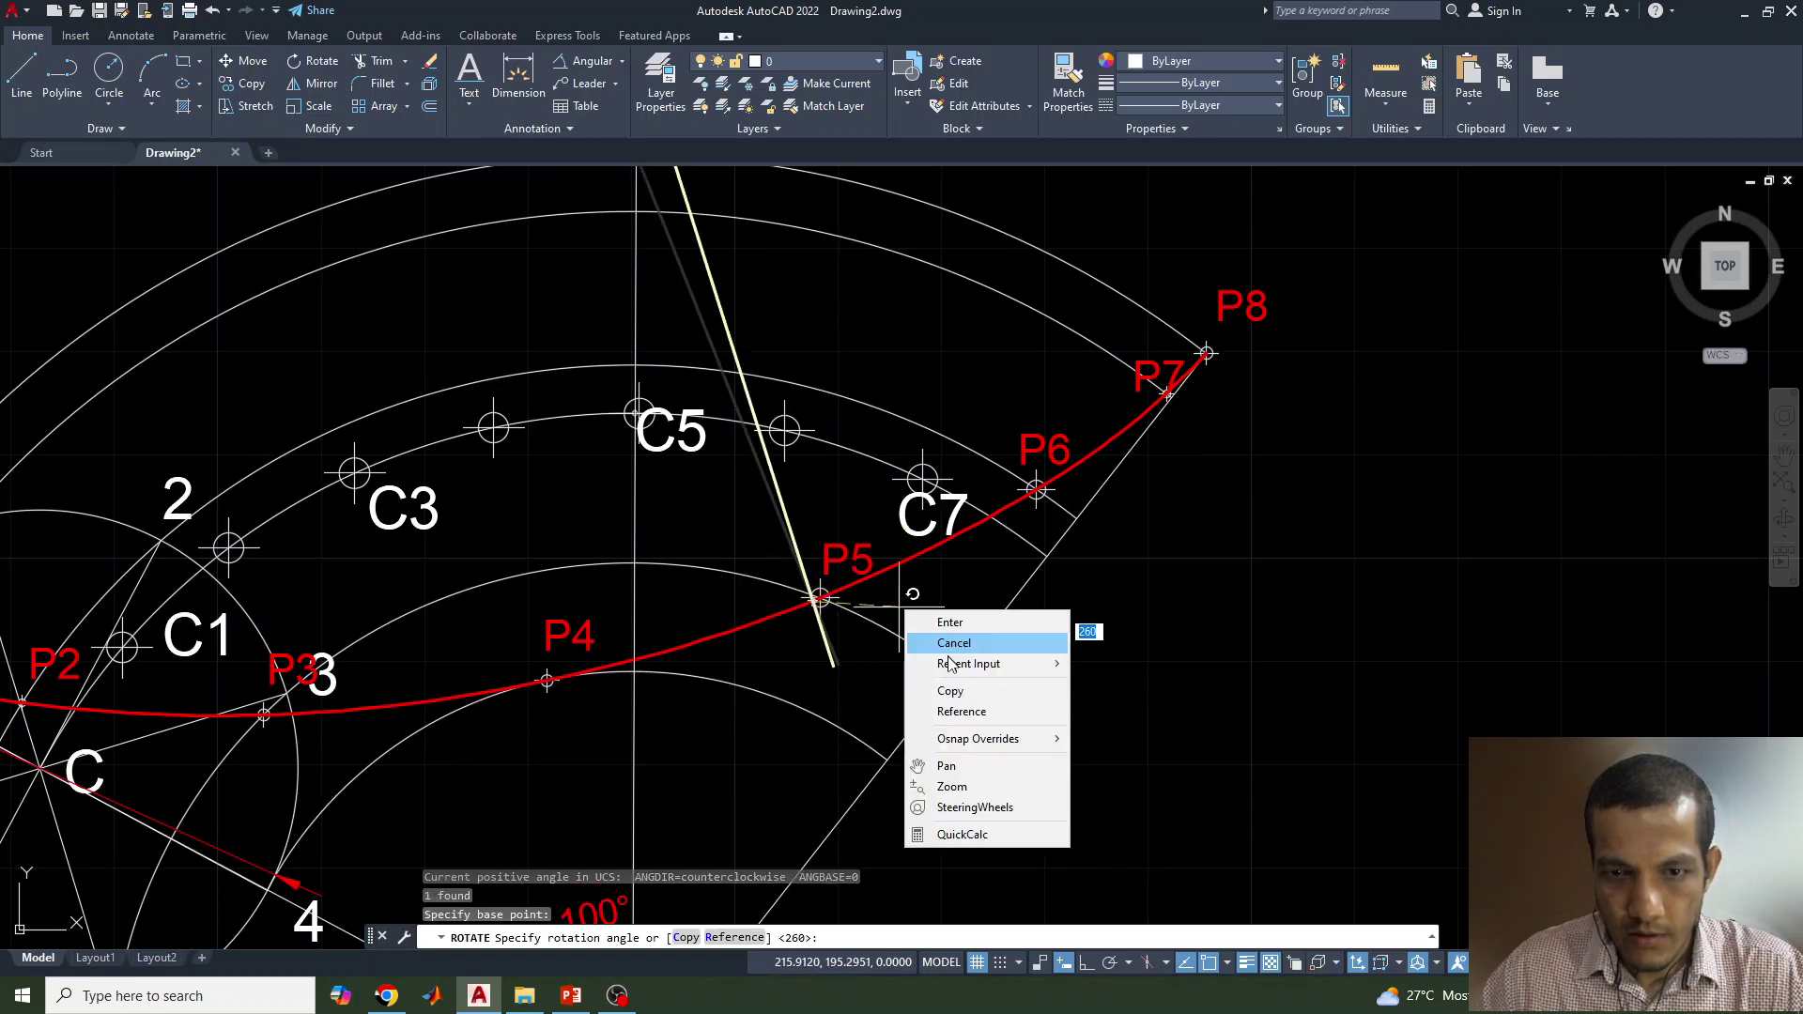
click(969, 692)
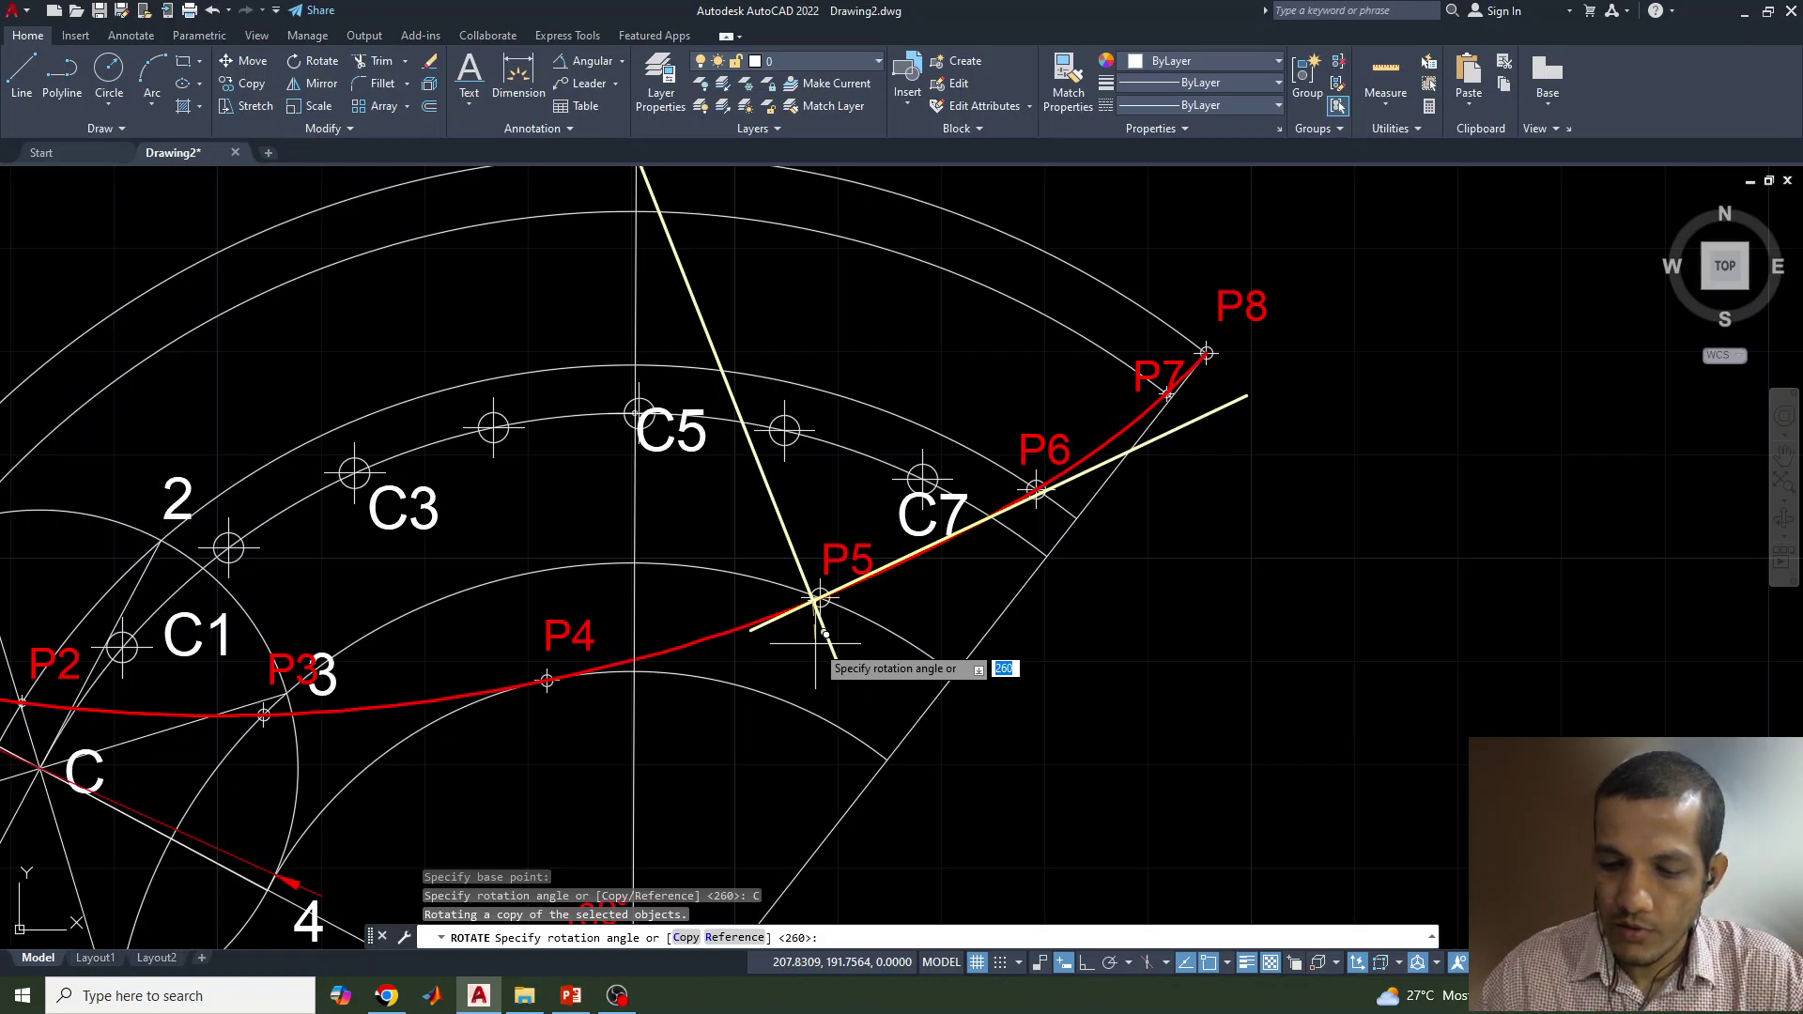
text(90)
key(Return)
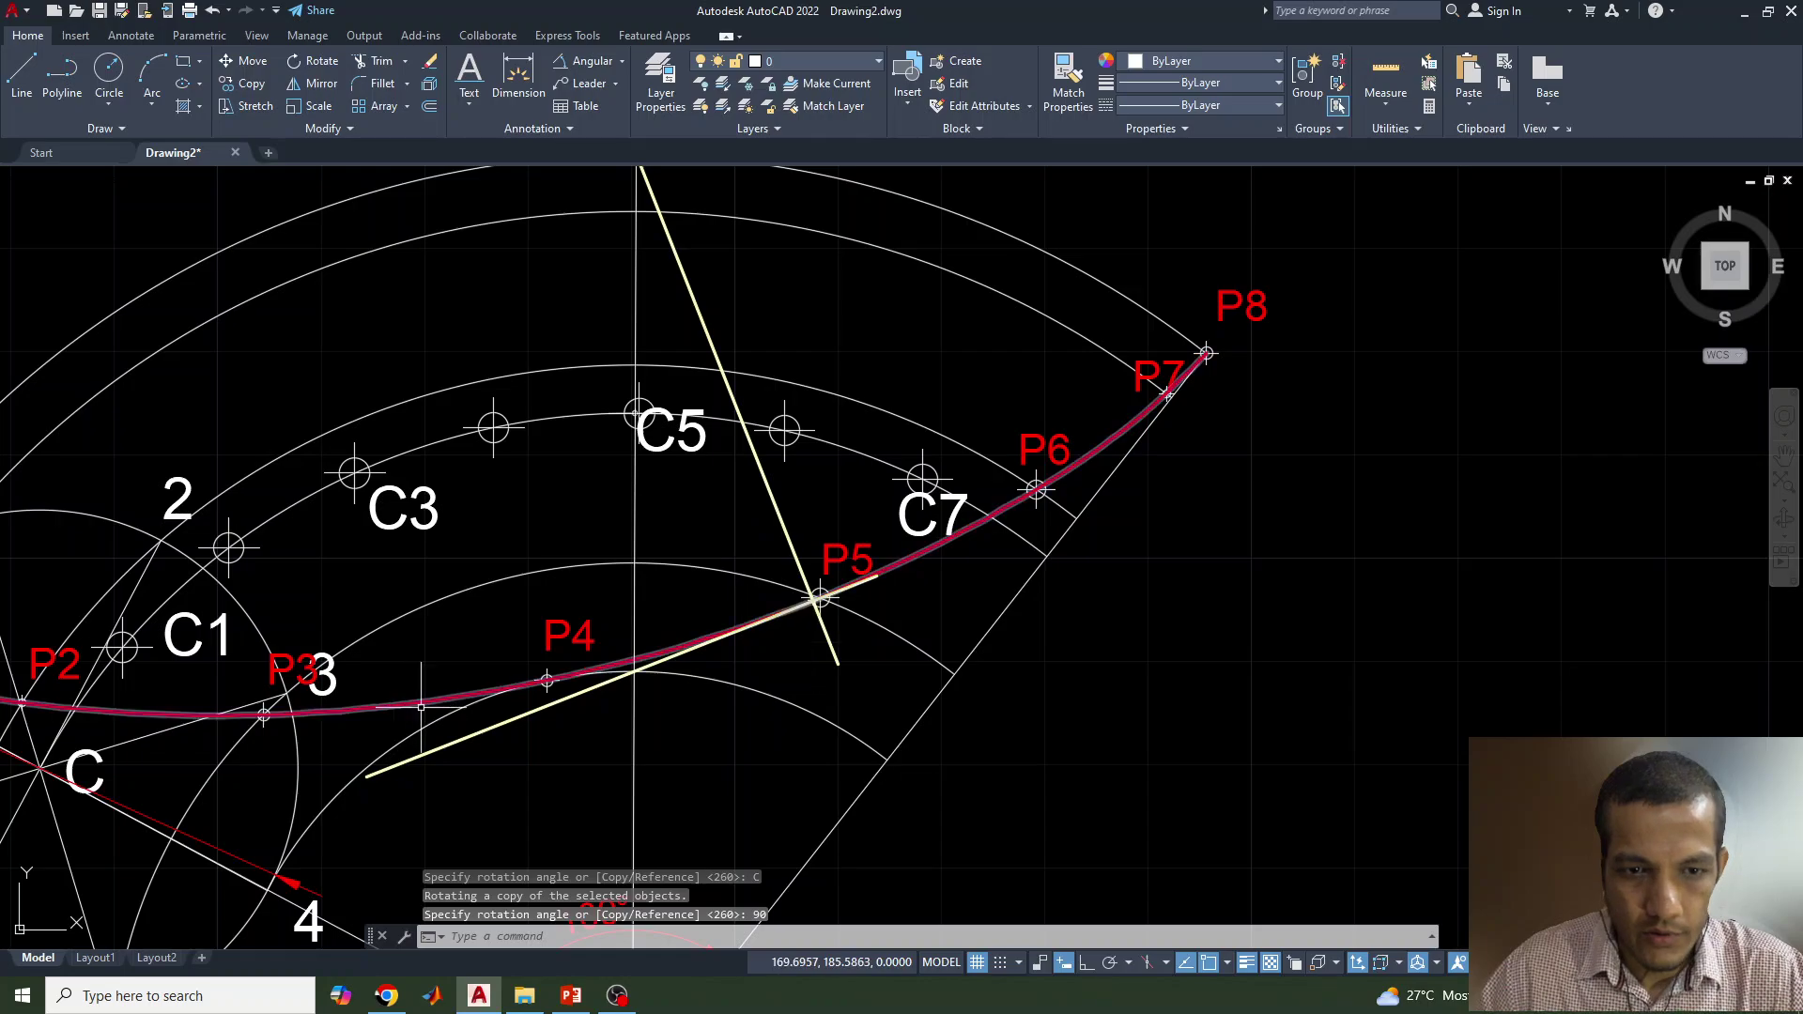
Step: Stretch the short end of the rotated yellow line past P5 until it extends beyond the line from O to P8
click(533, 708)
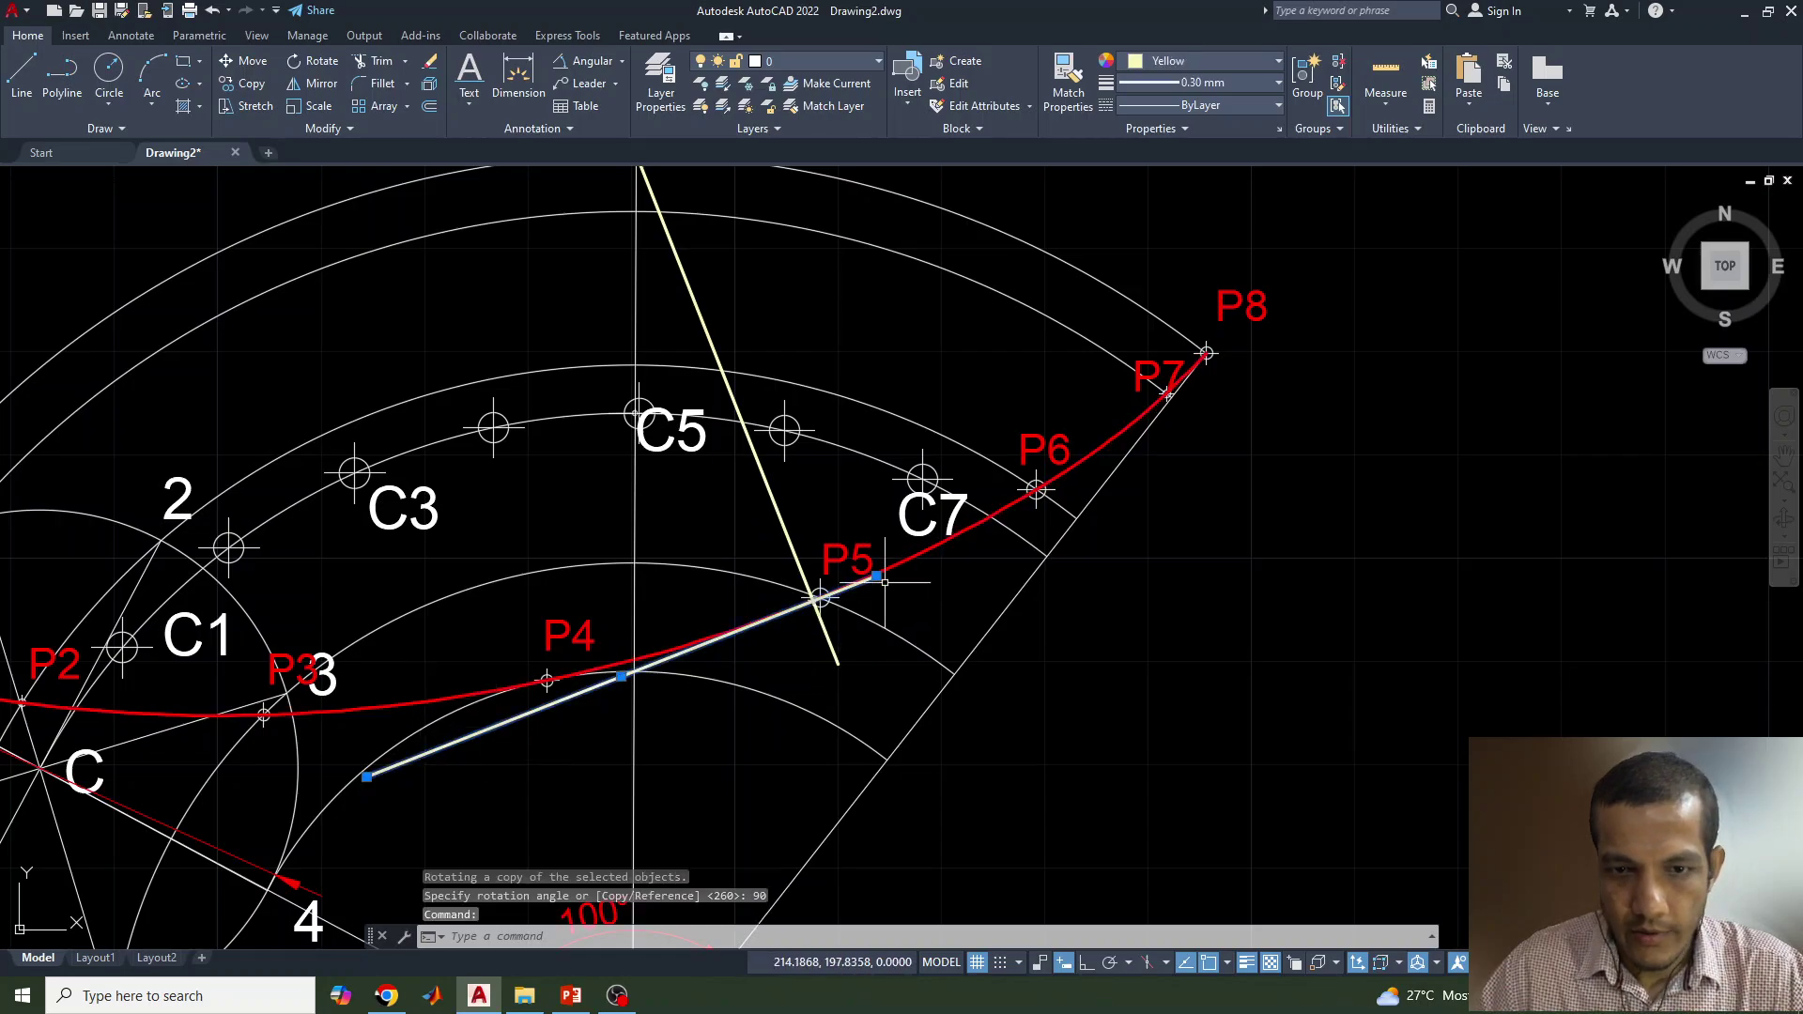
click(876, 575)
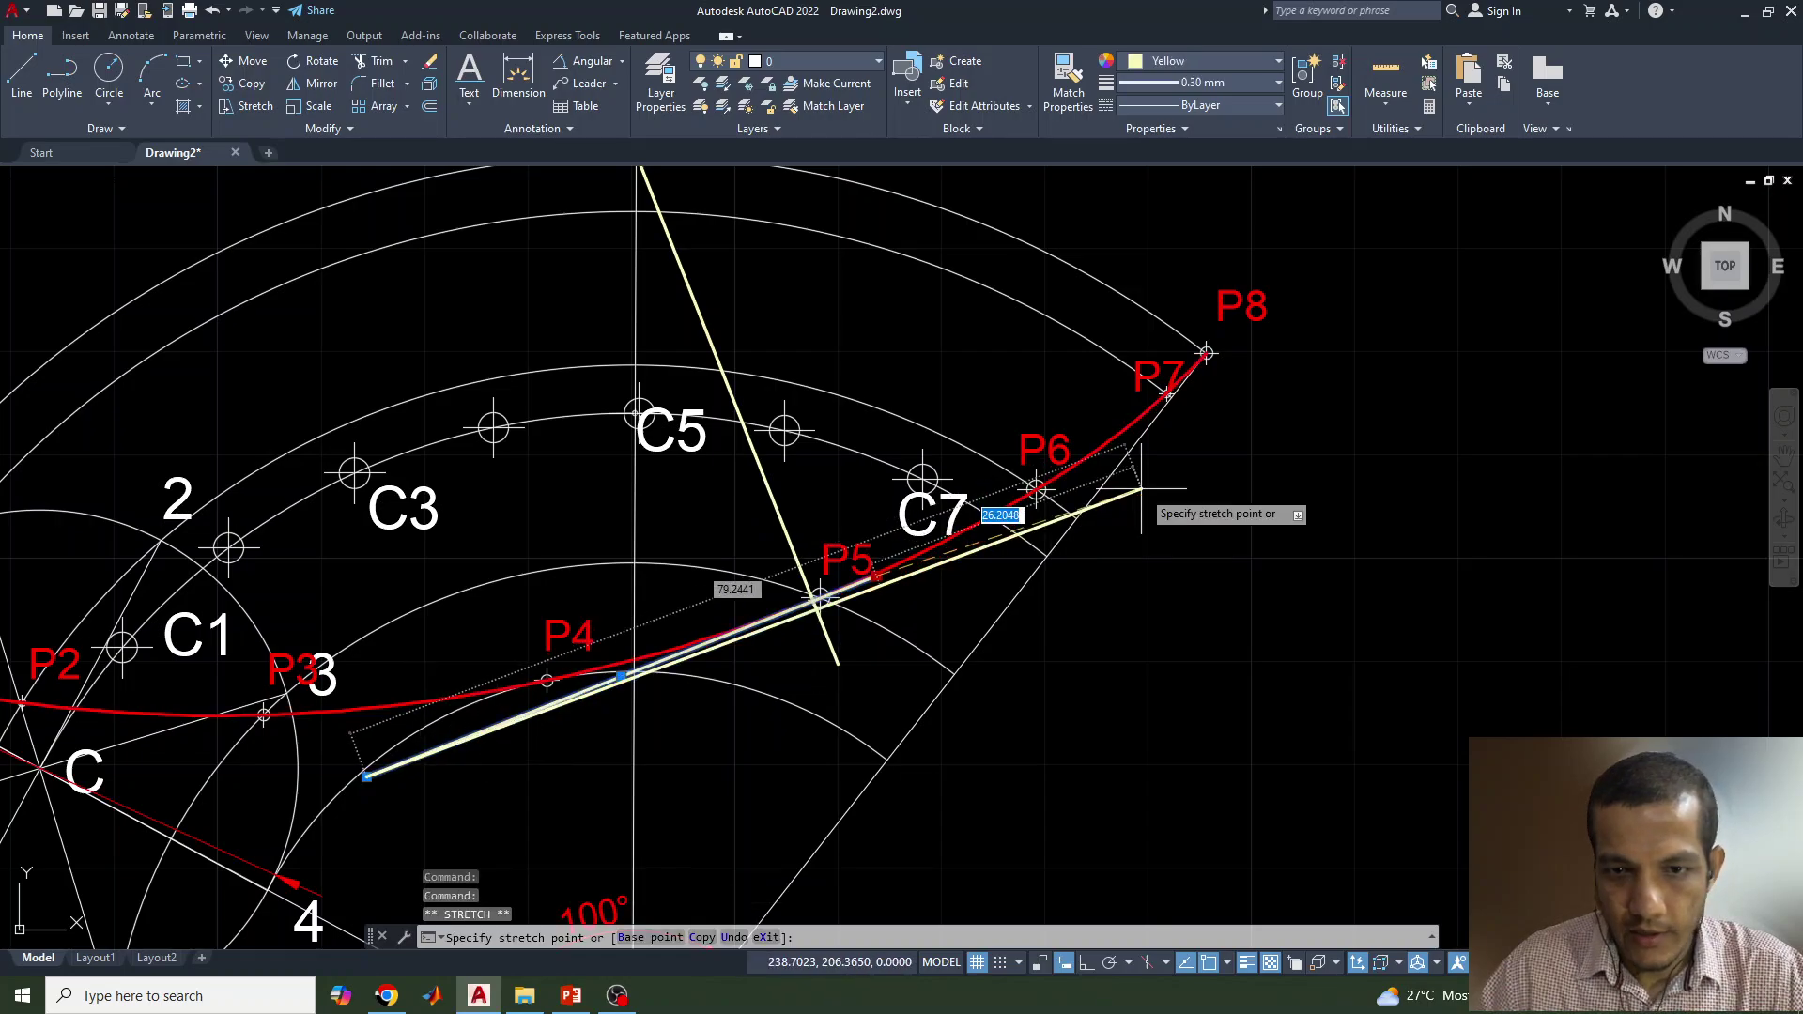
click(1193, 452)
key(Escape)
scroll(1200, 479, down, 2)
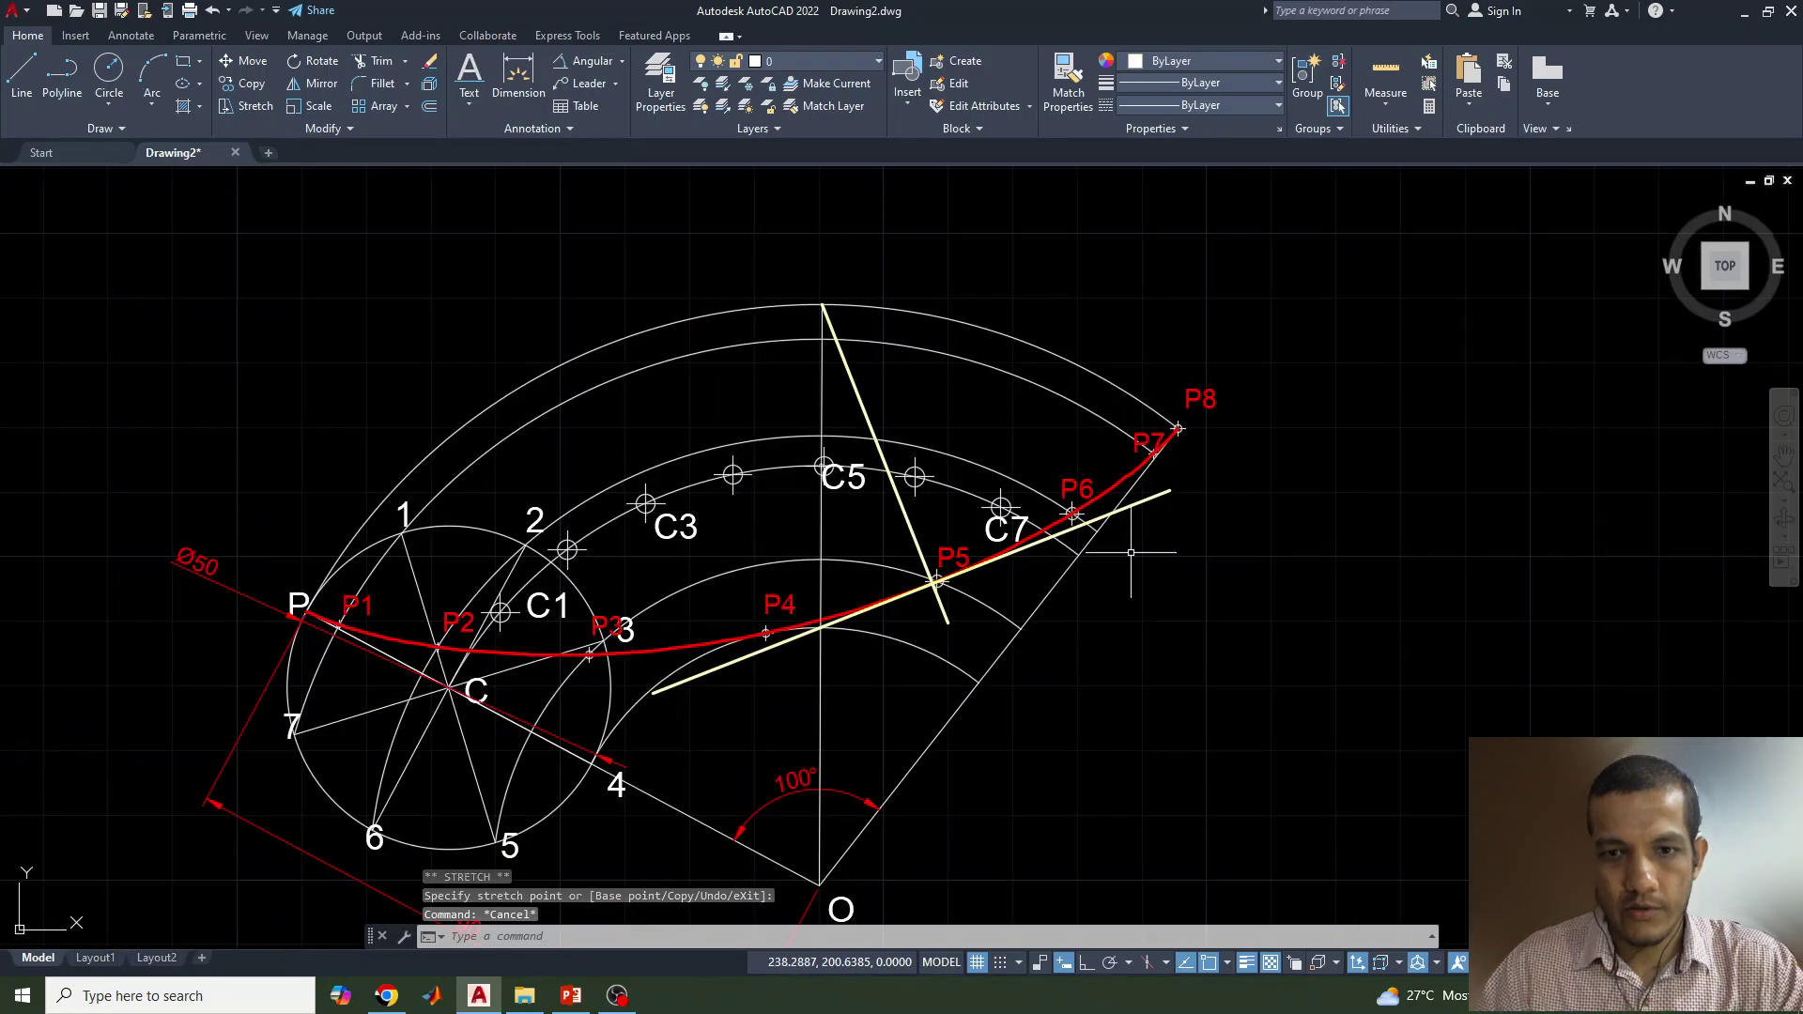
Step: Label the tangent's ends T and T1 and the normal's ends N and N1 with single-line text, height 3 and rotation 0
middle_drag(1067, 716, 1106, 671)
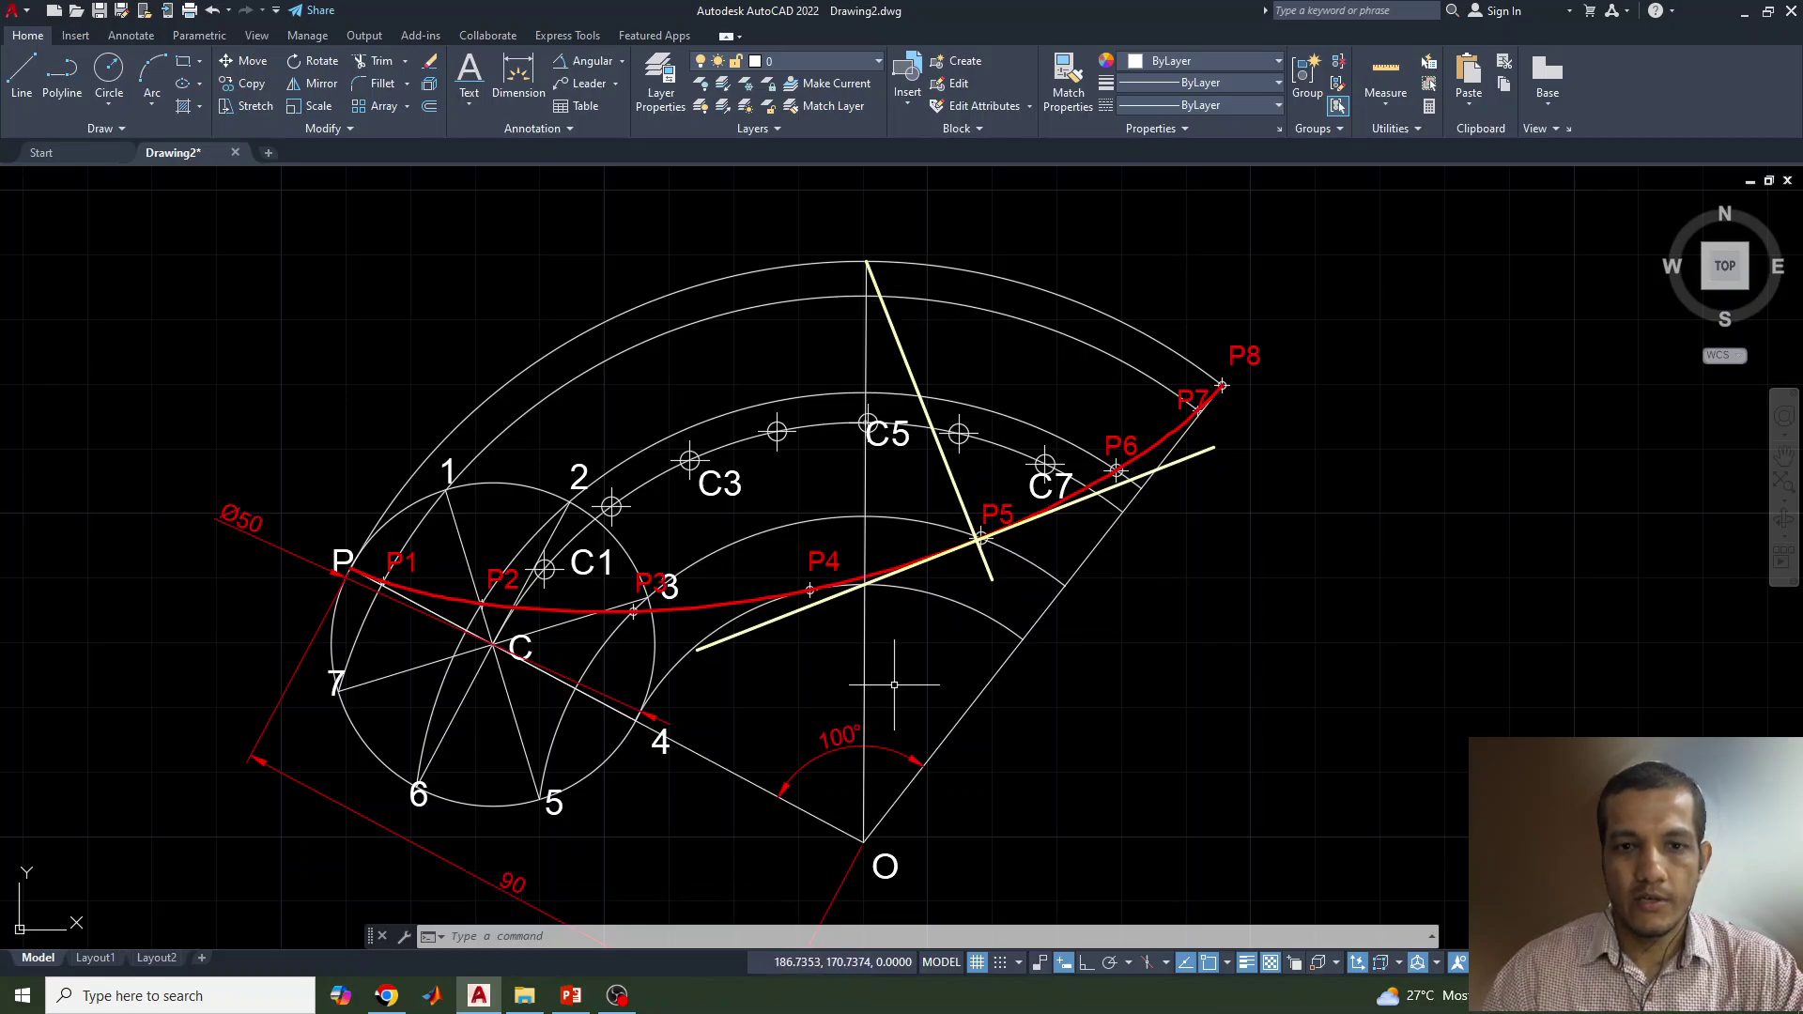
middle_drag(670, 773, 610, 711)
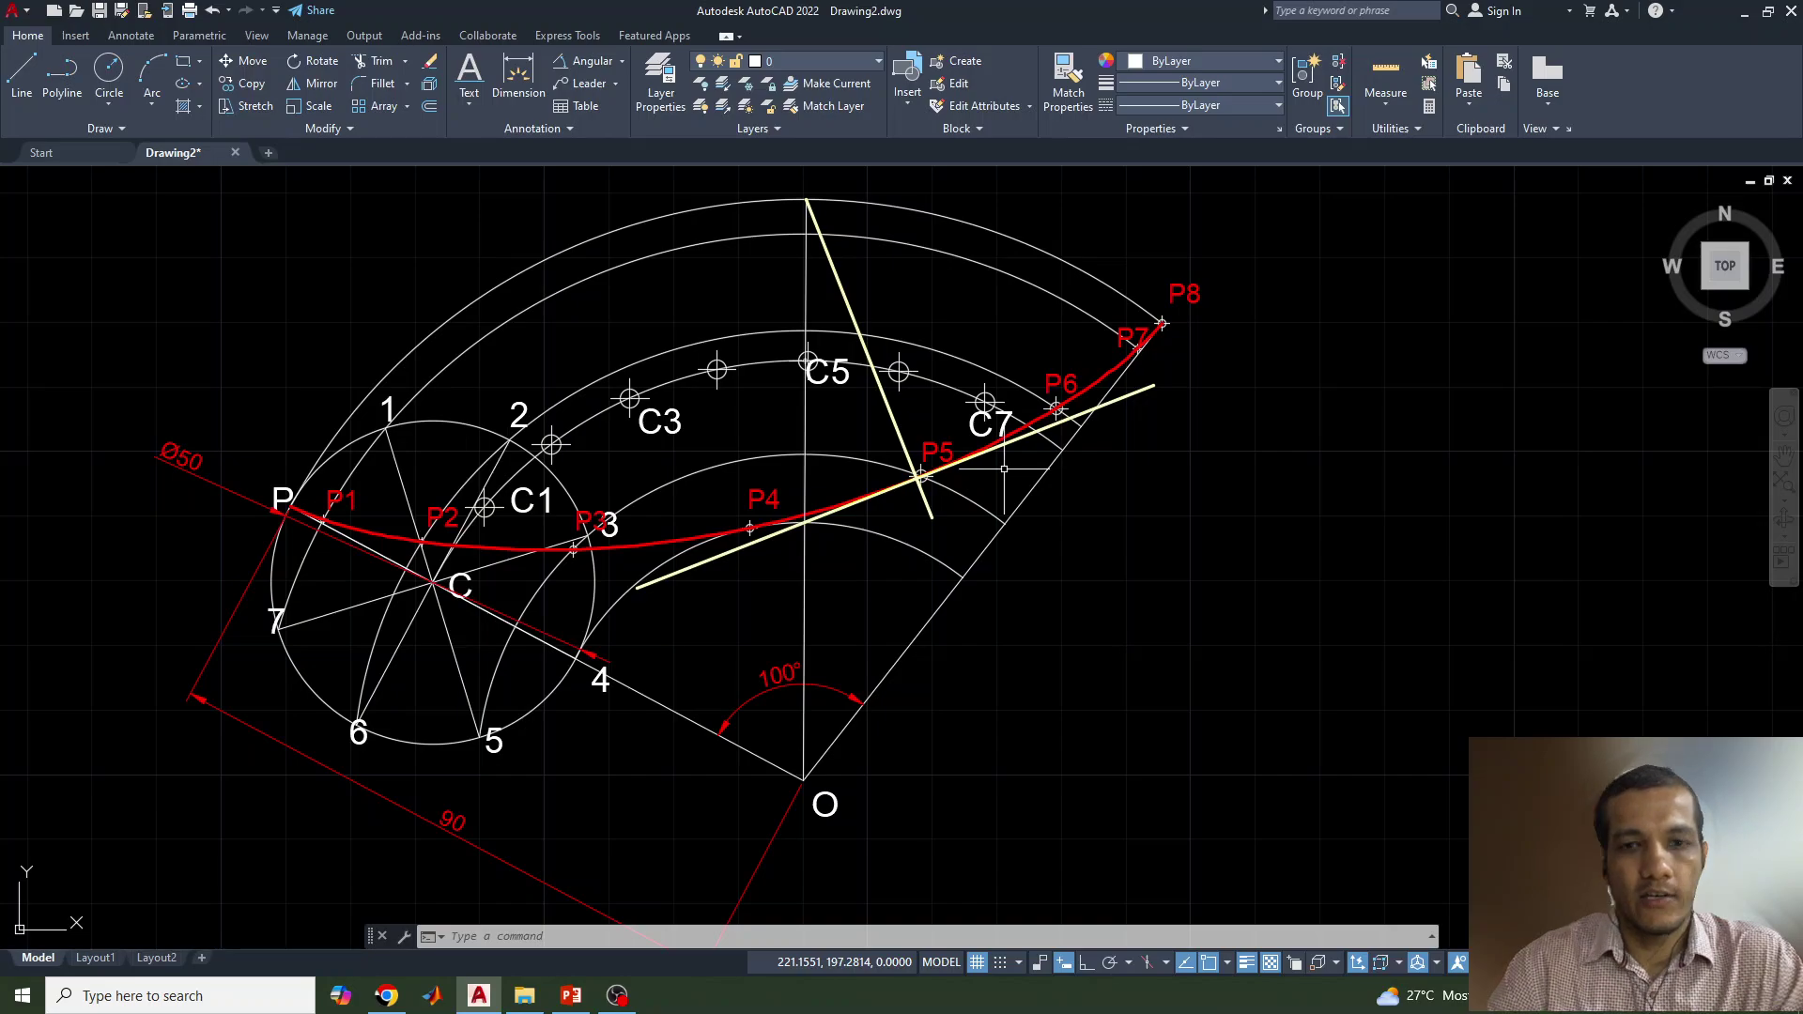
click(470, 105)
click(488, 176)
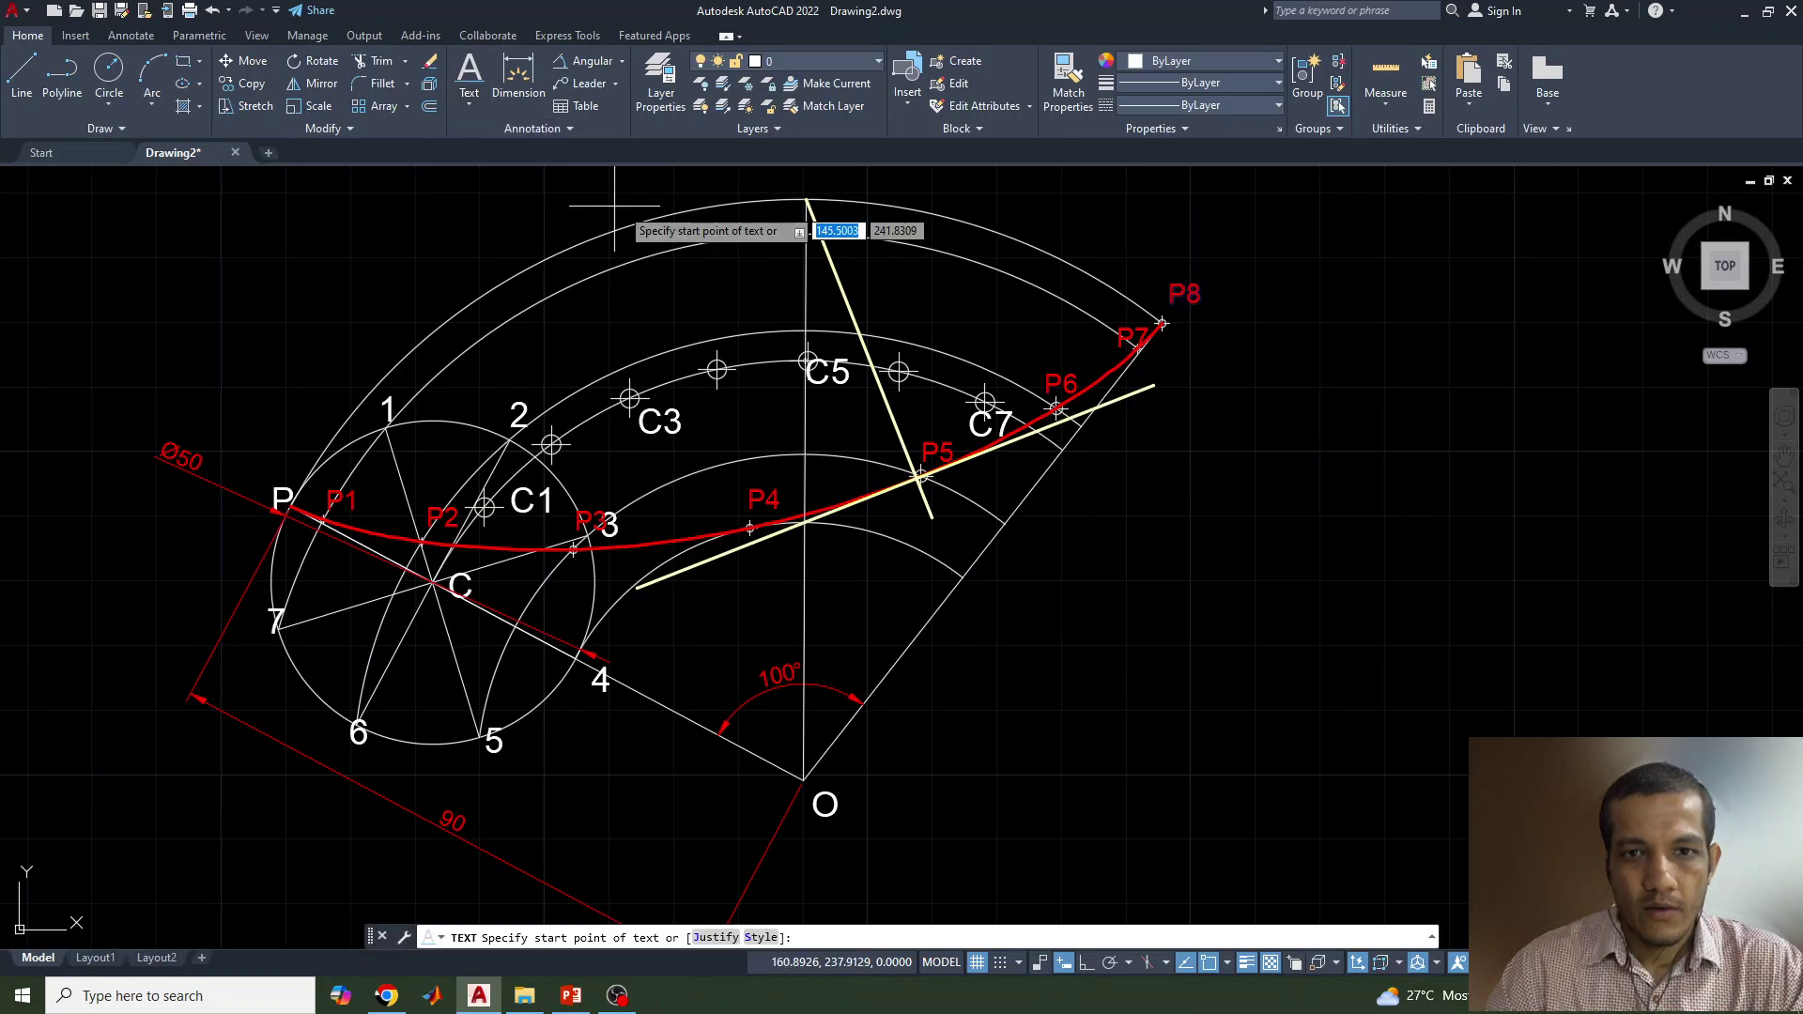
click(653, 632)
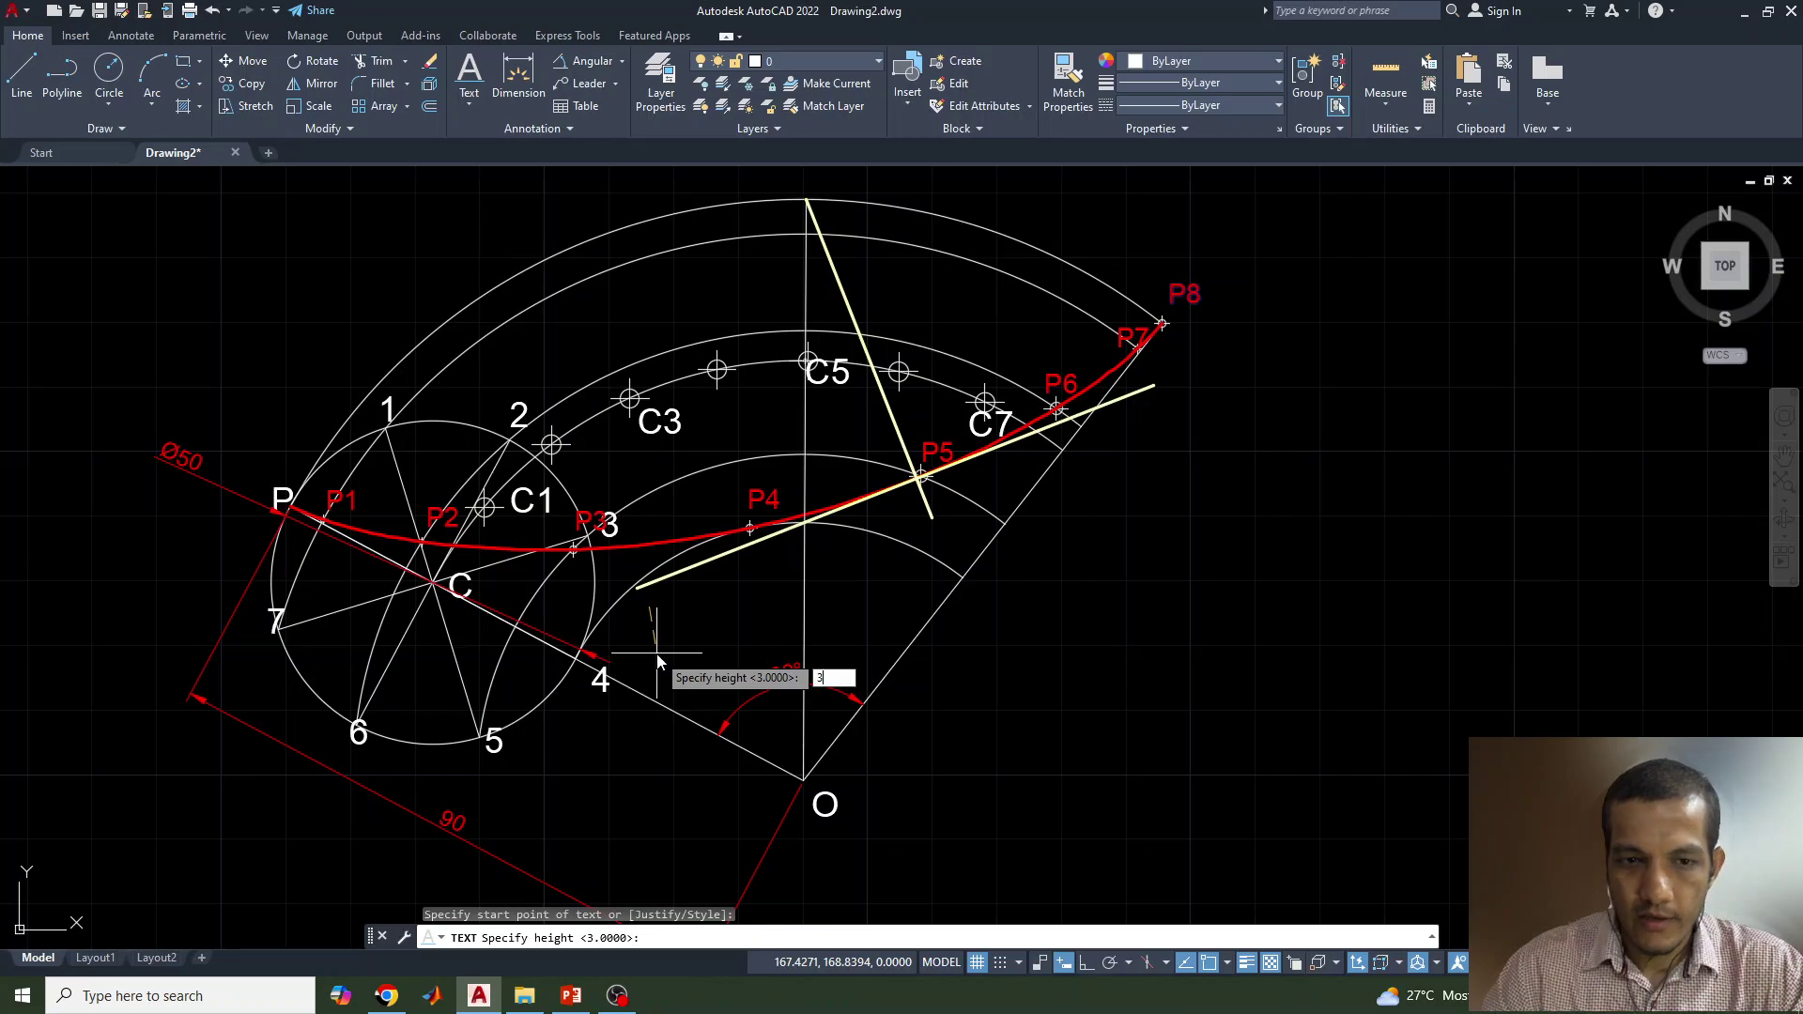
key(Return)
text(0)
key(Return)
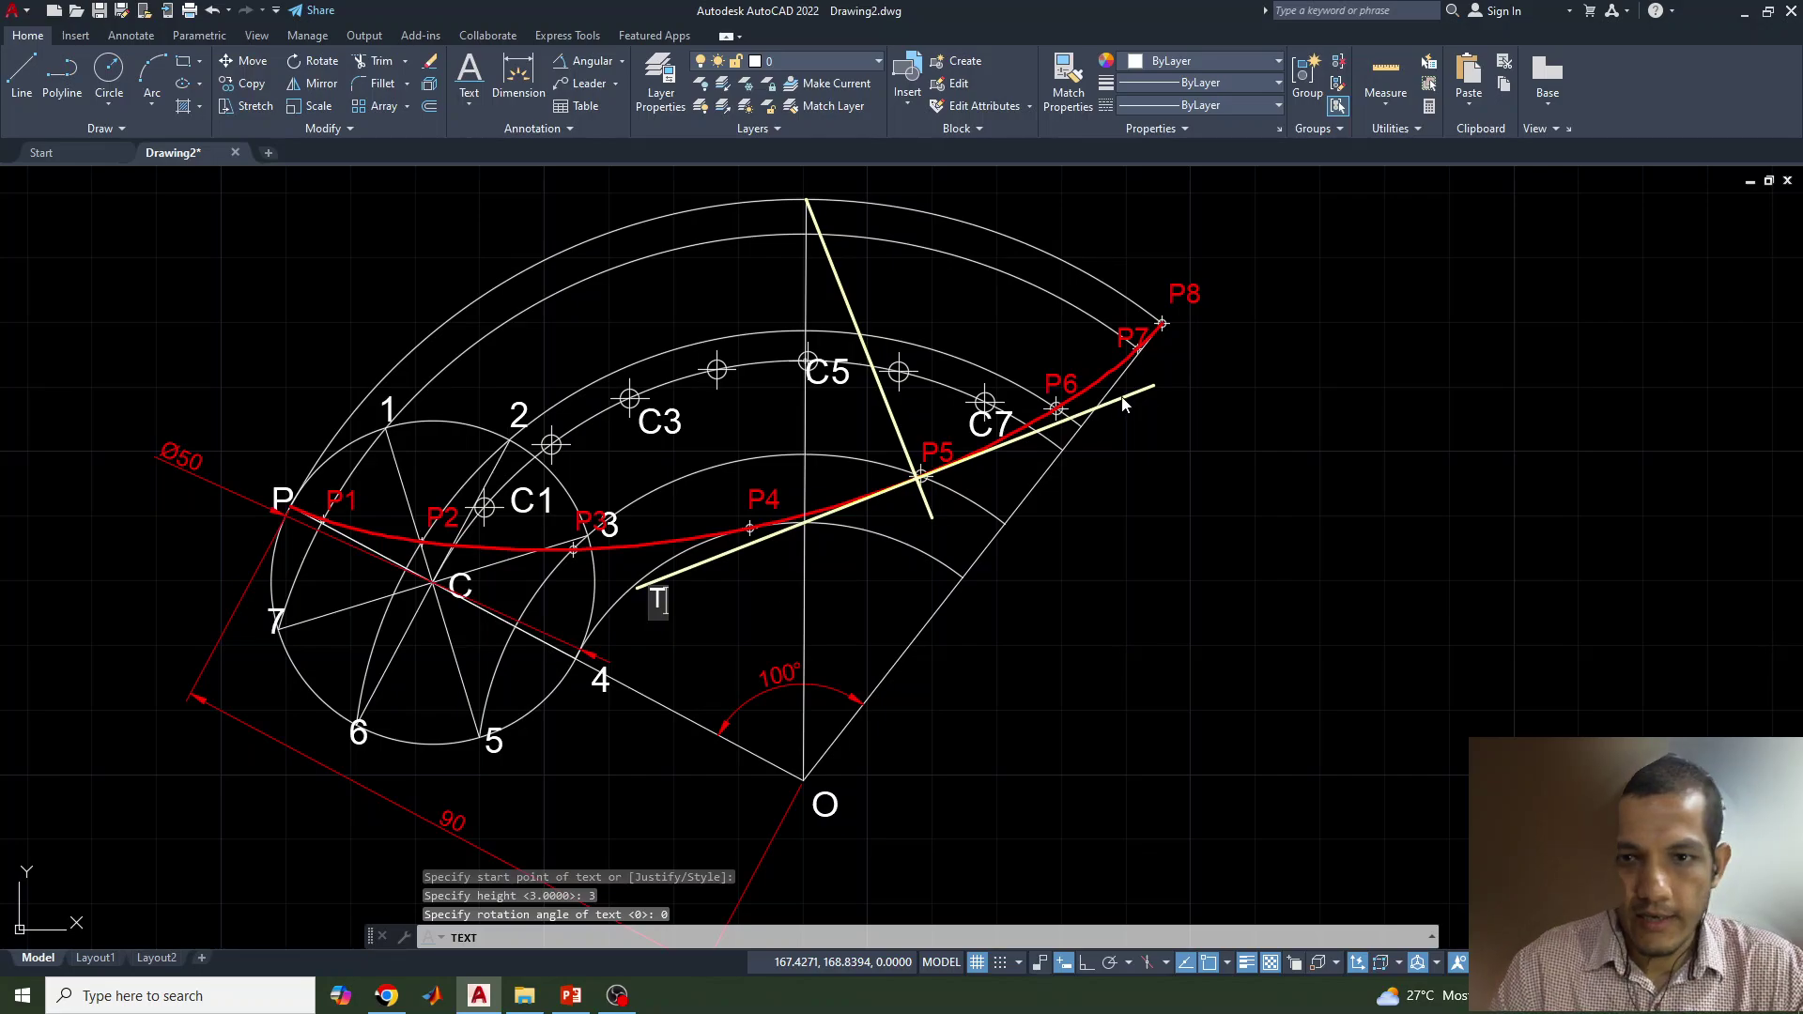
text(T1)
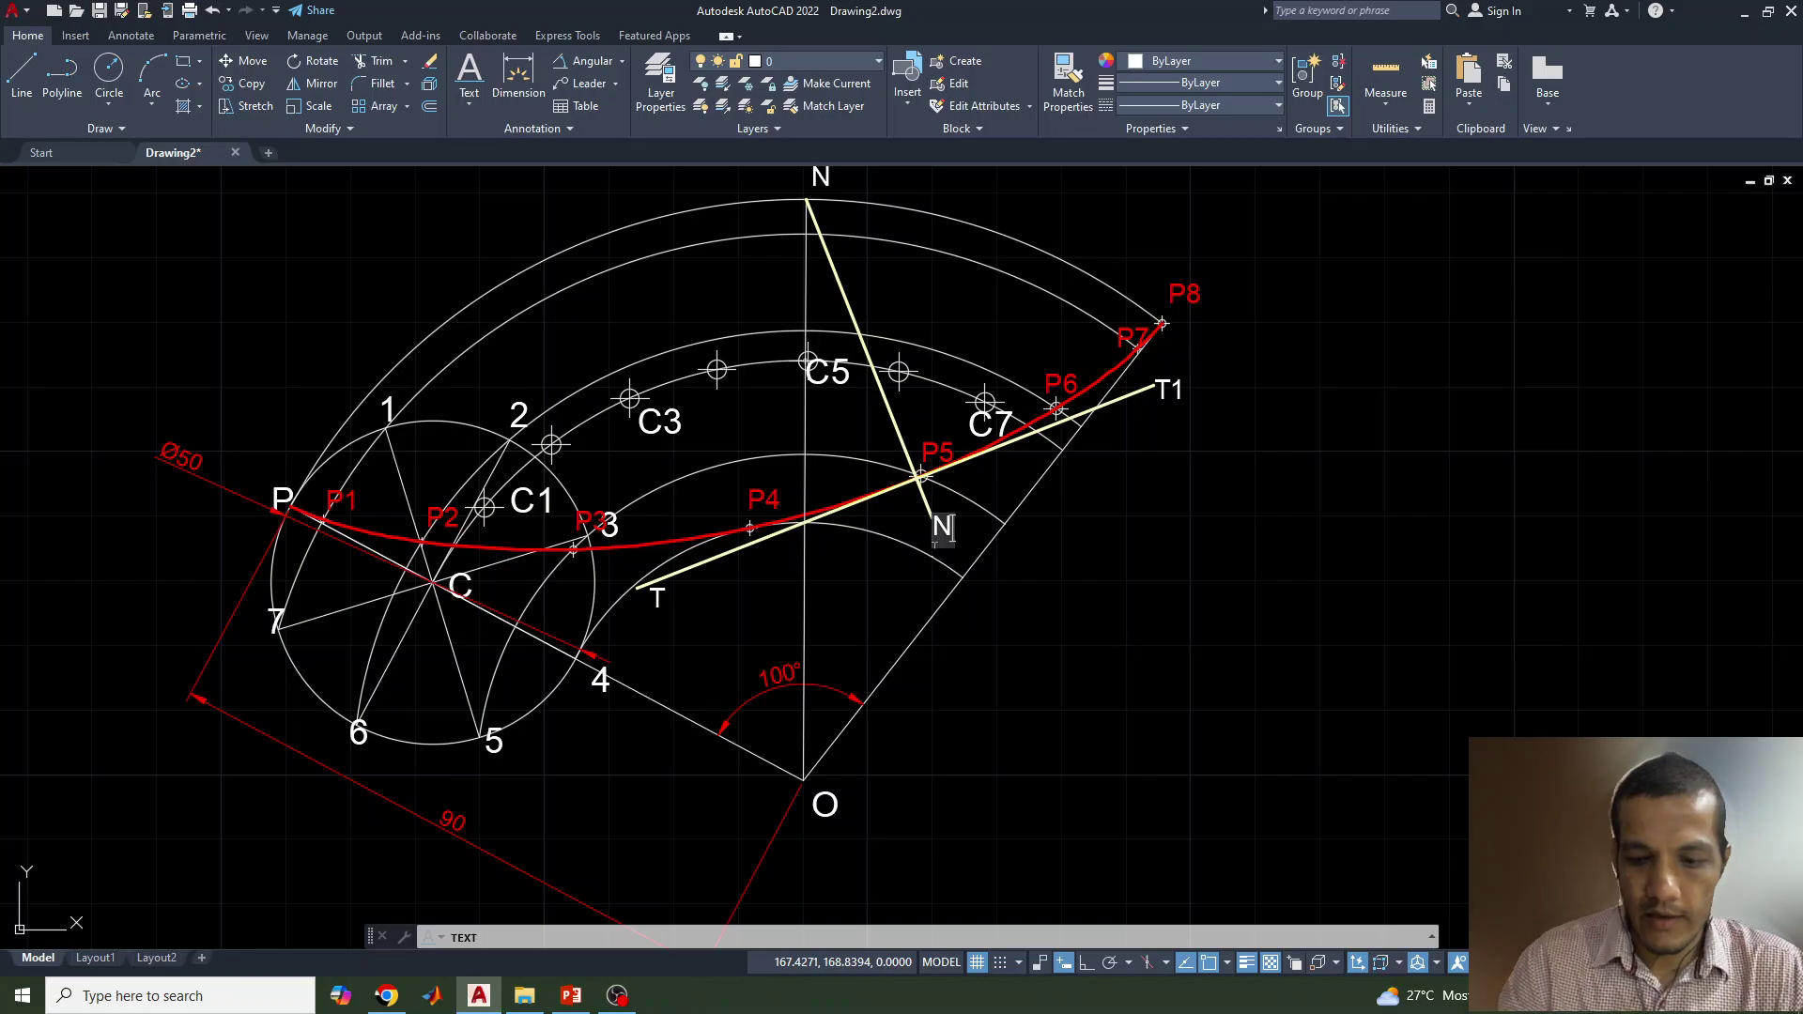
click(1032, 598)
key(Escape)
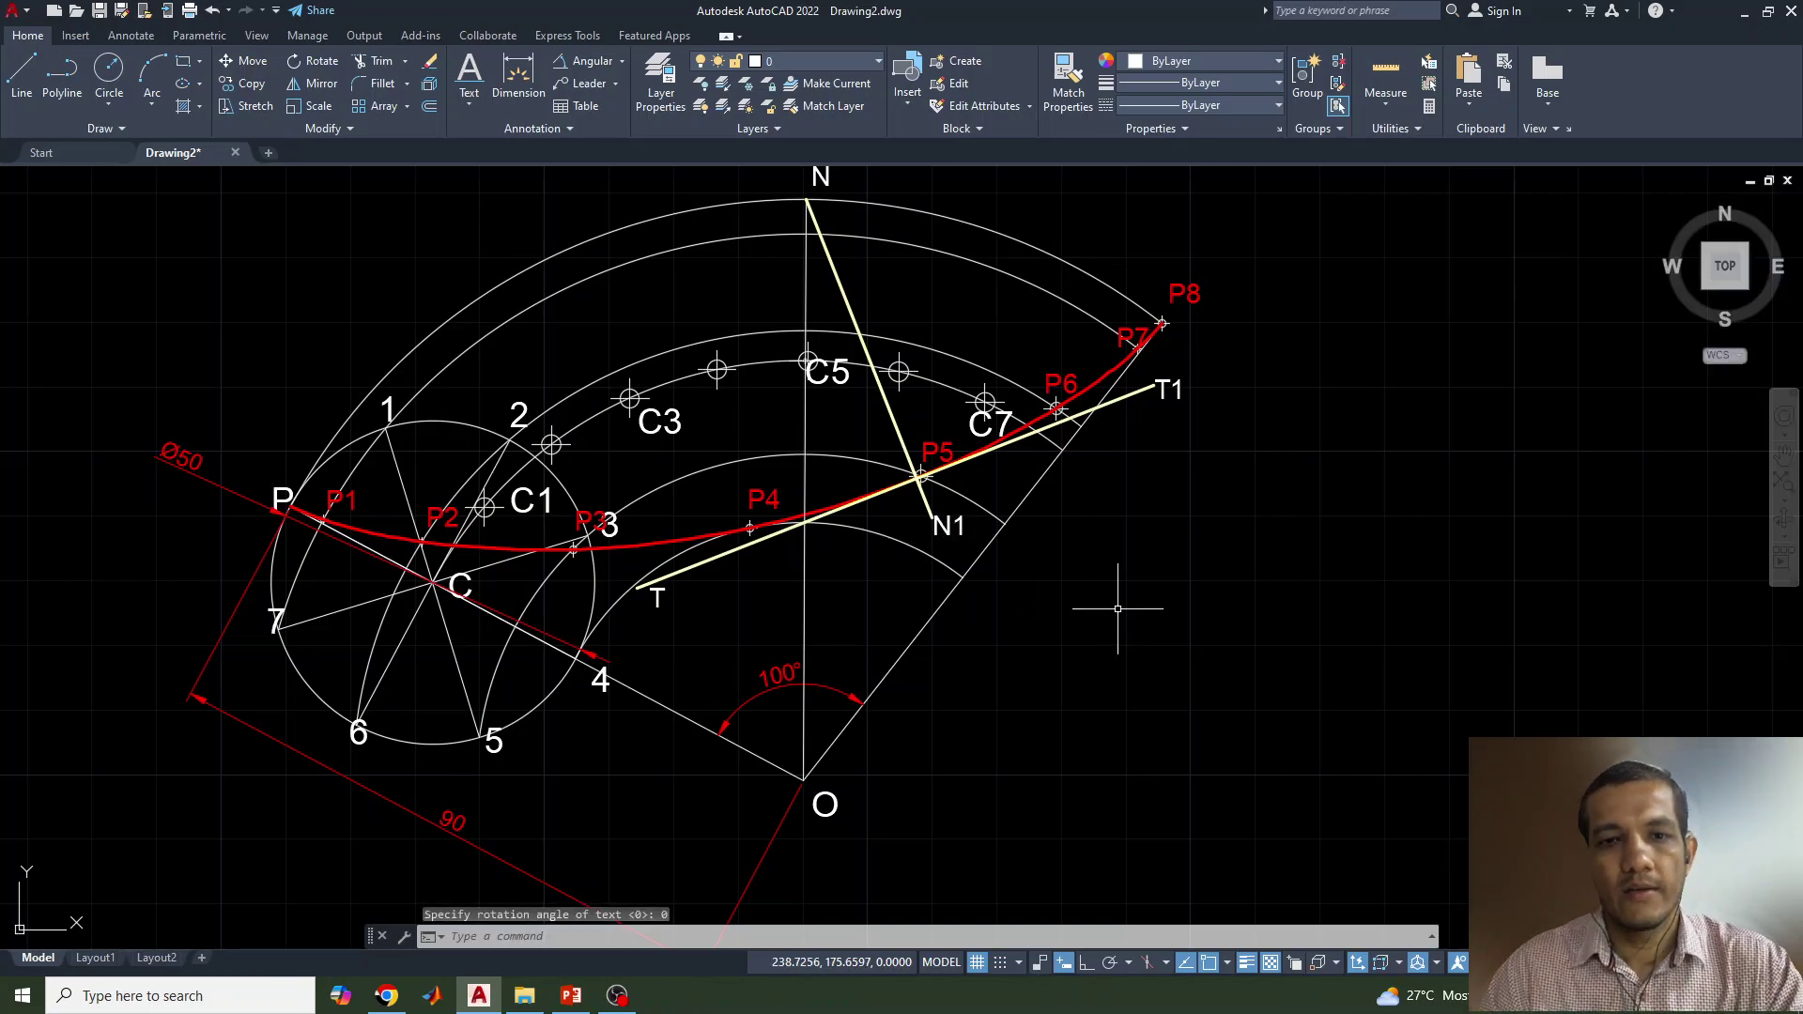
middle_drag(1115, 607, 1160, 649)
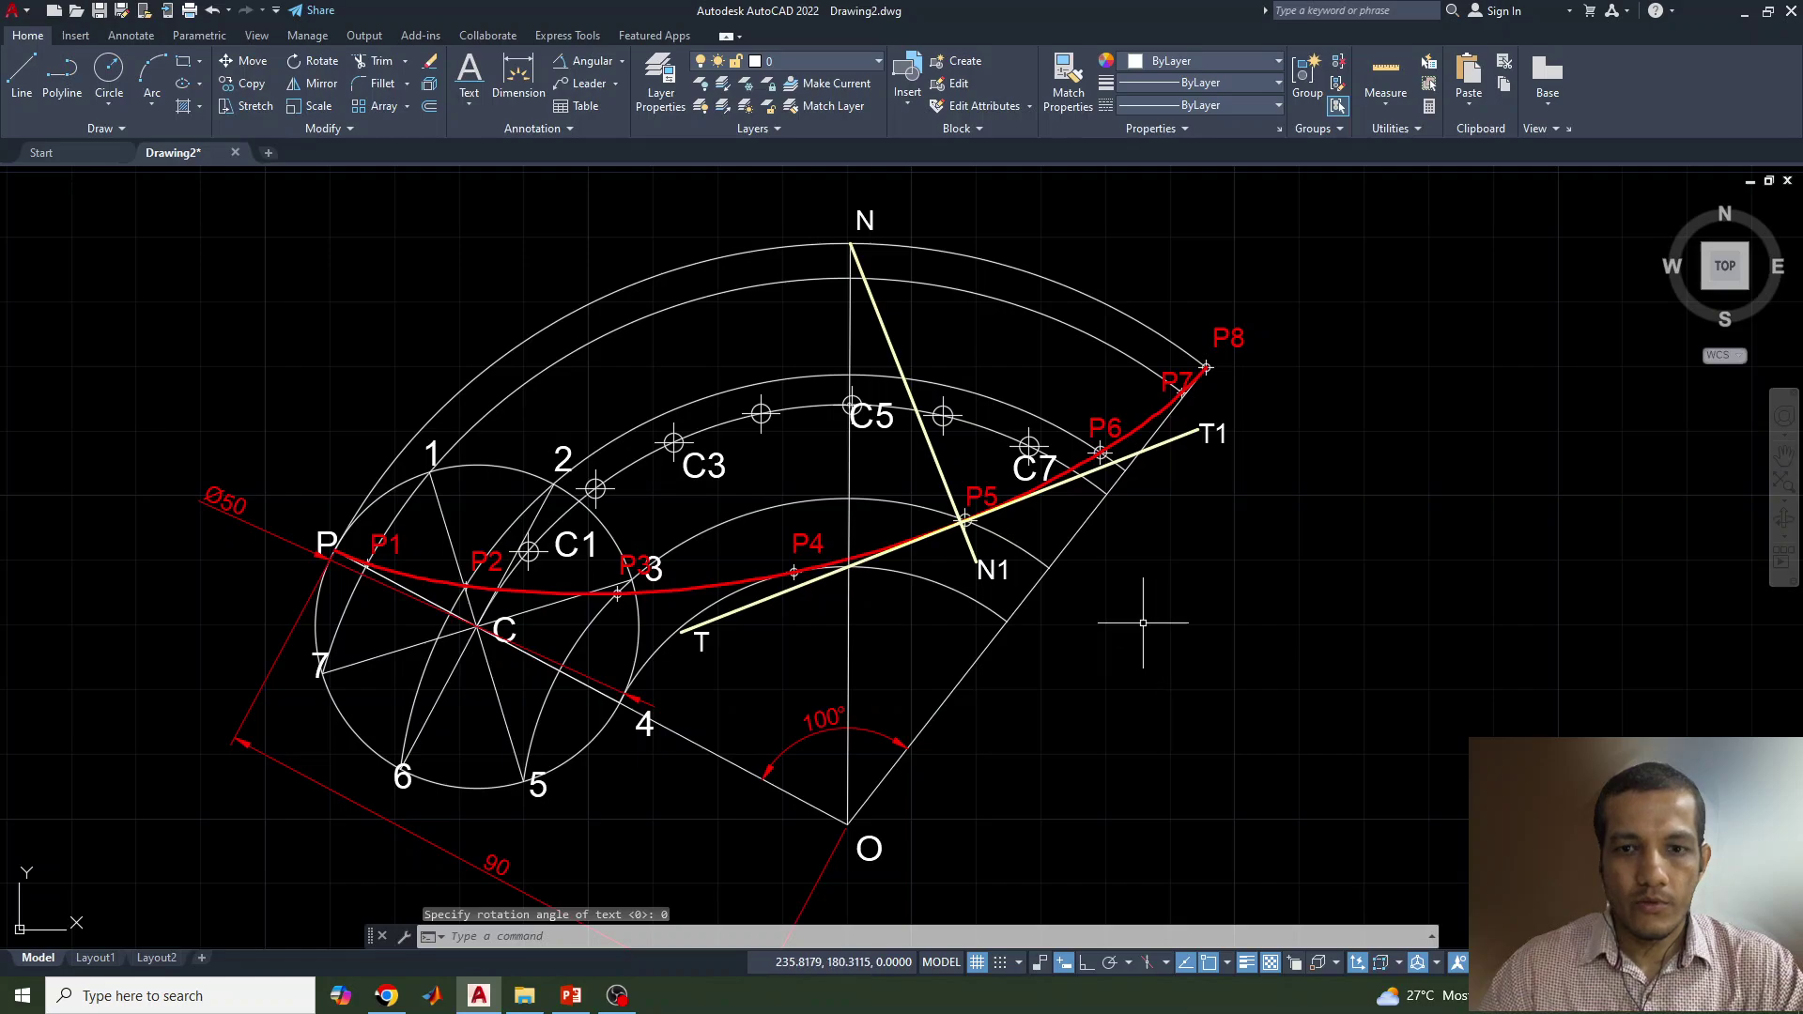